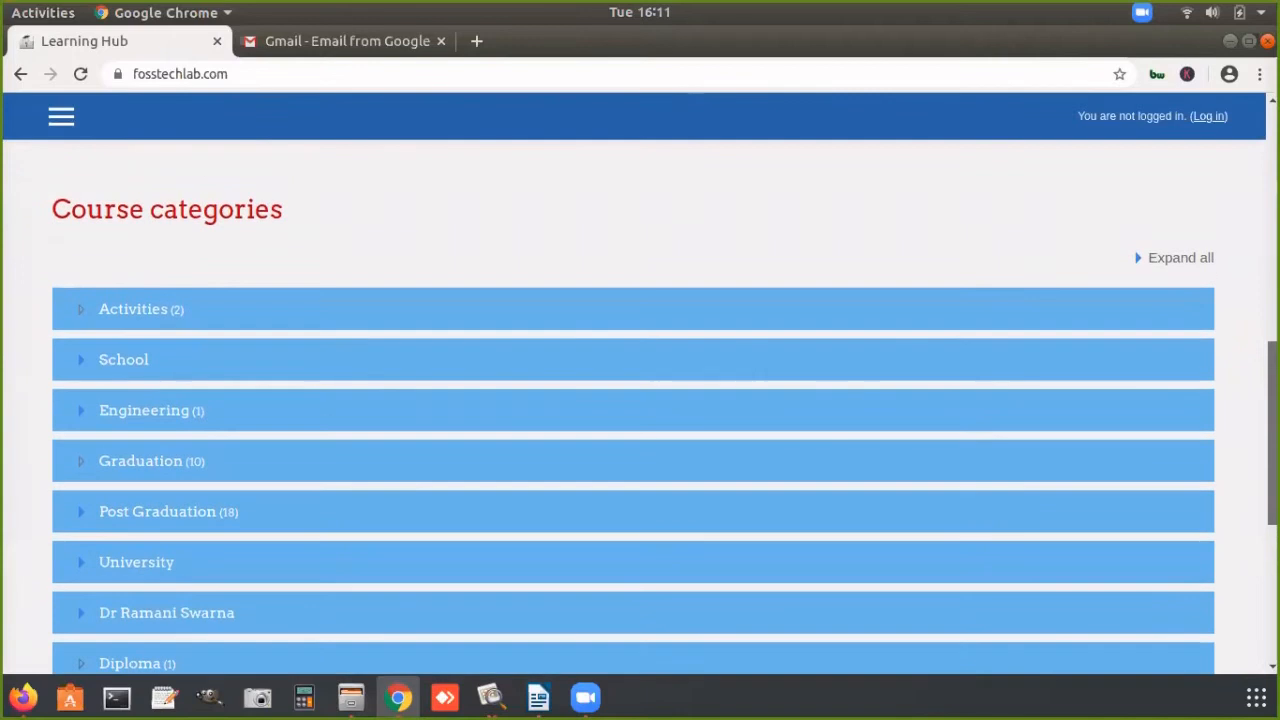
Step: Open the Learning Hub login page and choose to log in using a Google account
scroll(640, 400, "down", 1)
scroll(640, 400, "up", 6)
scroll(1226, 491, "down", 5)
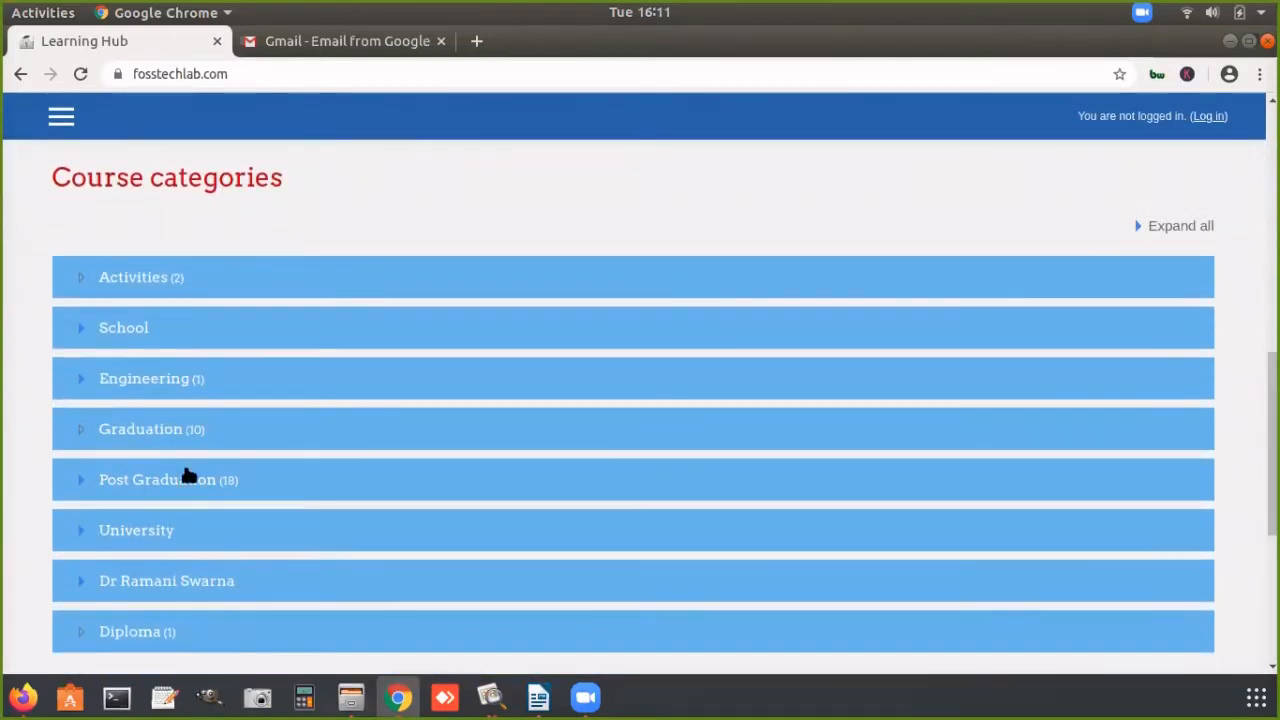
scroll(756, 328, "up", 10)
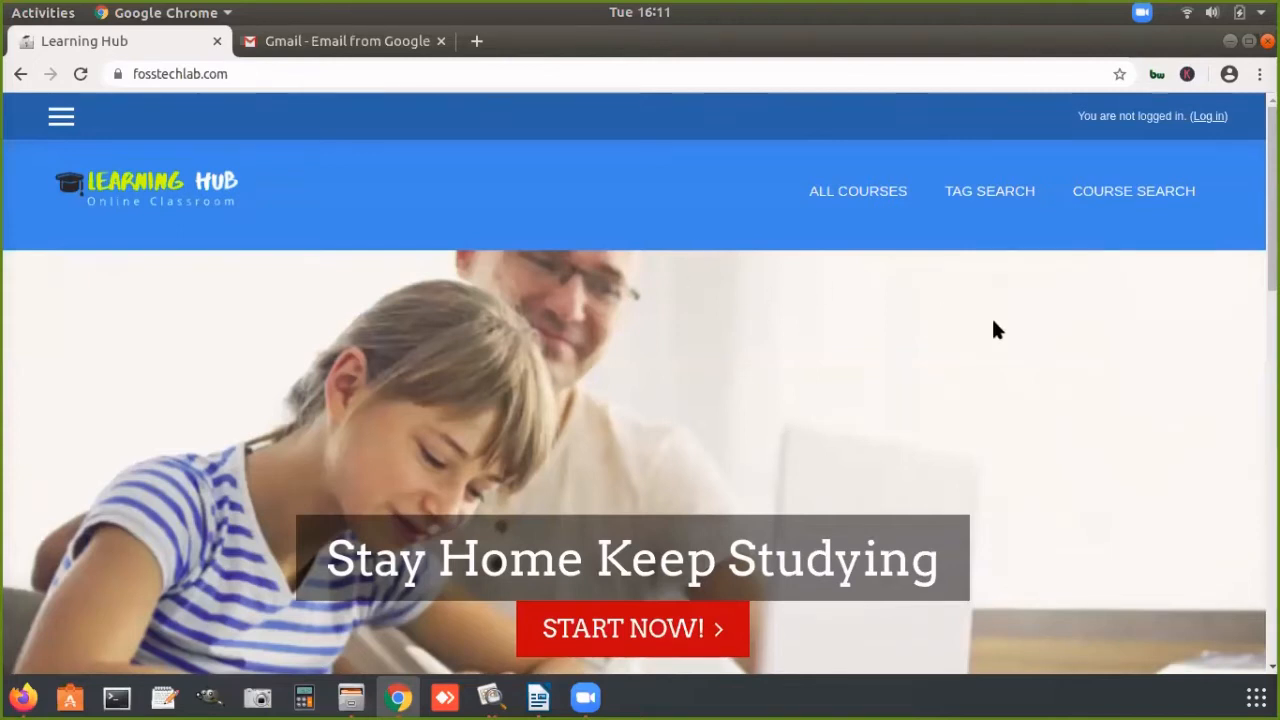
left_click(1209, 116)
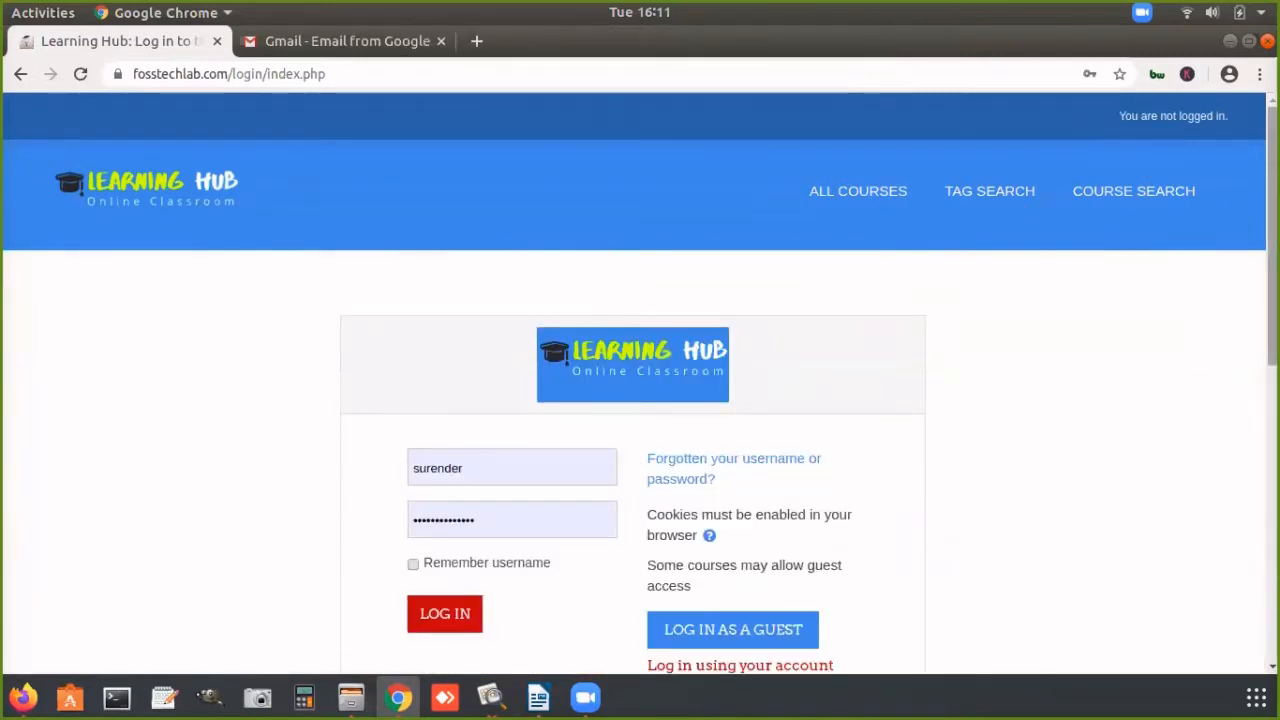
scroll(551, 571, "down", 4)
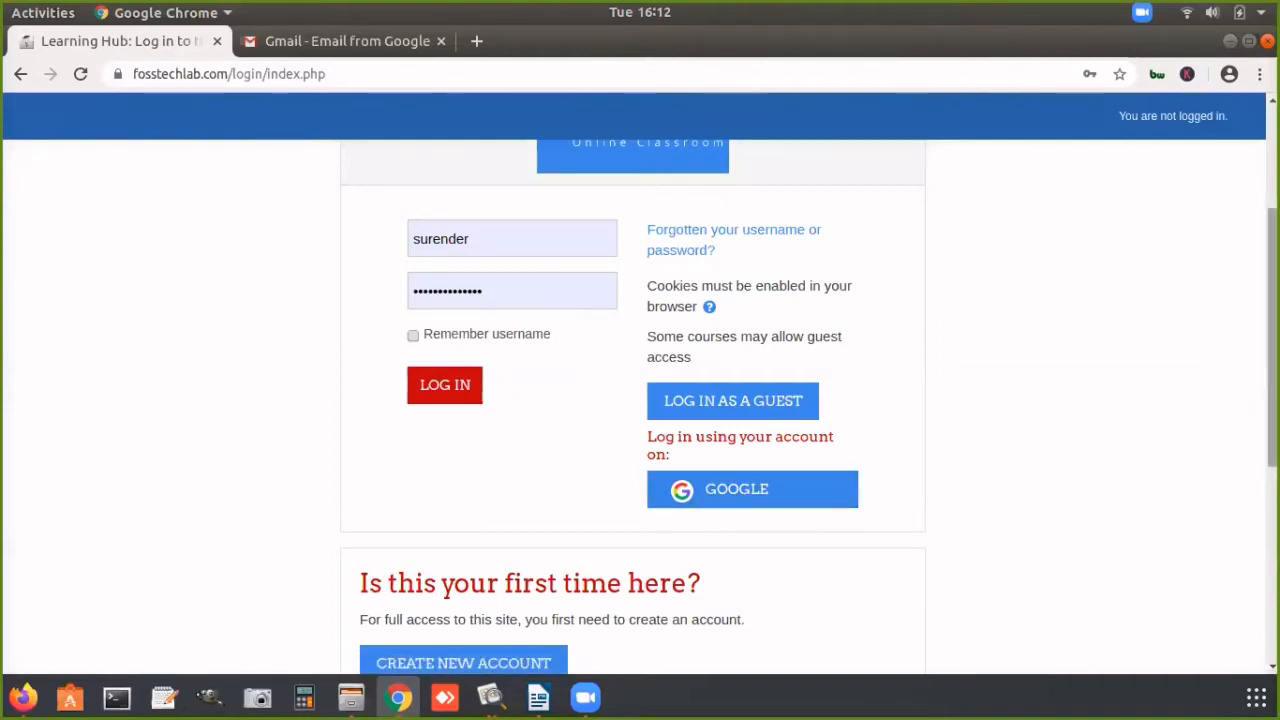
scroll(757, 420, "down", 3)
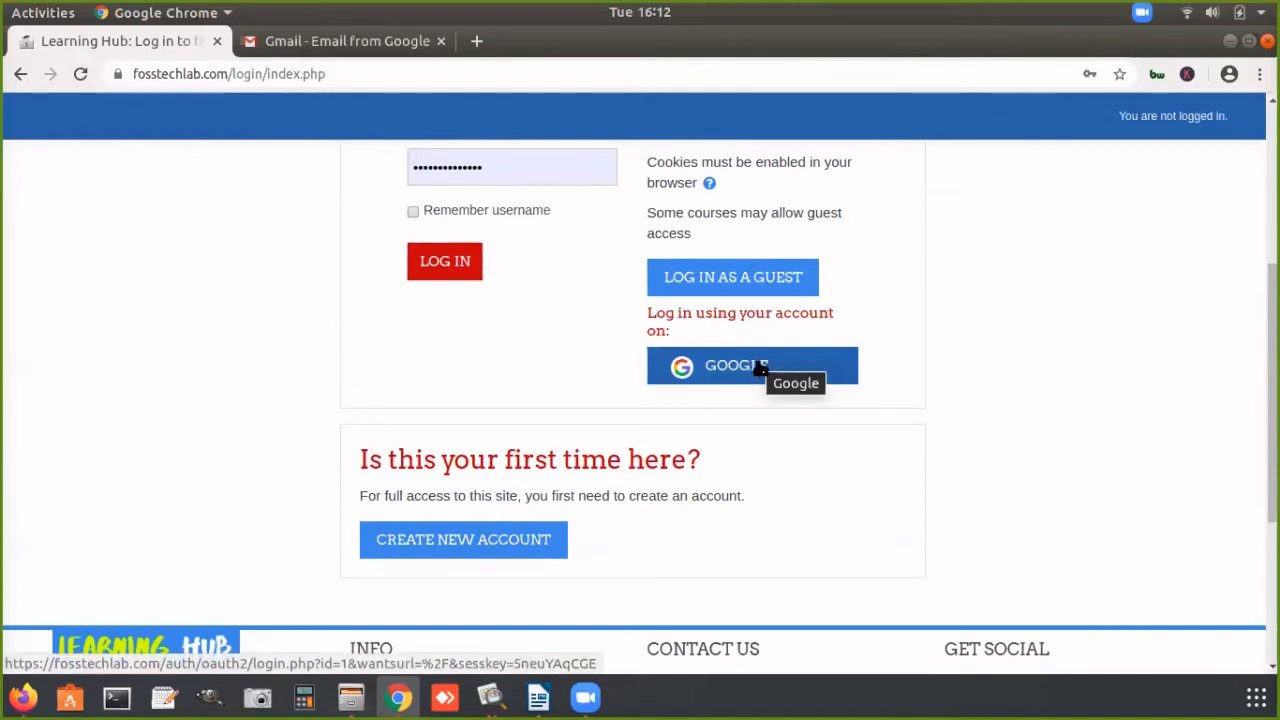
left_click(760, 368)
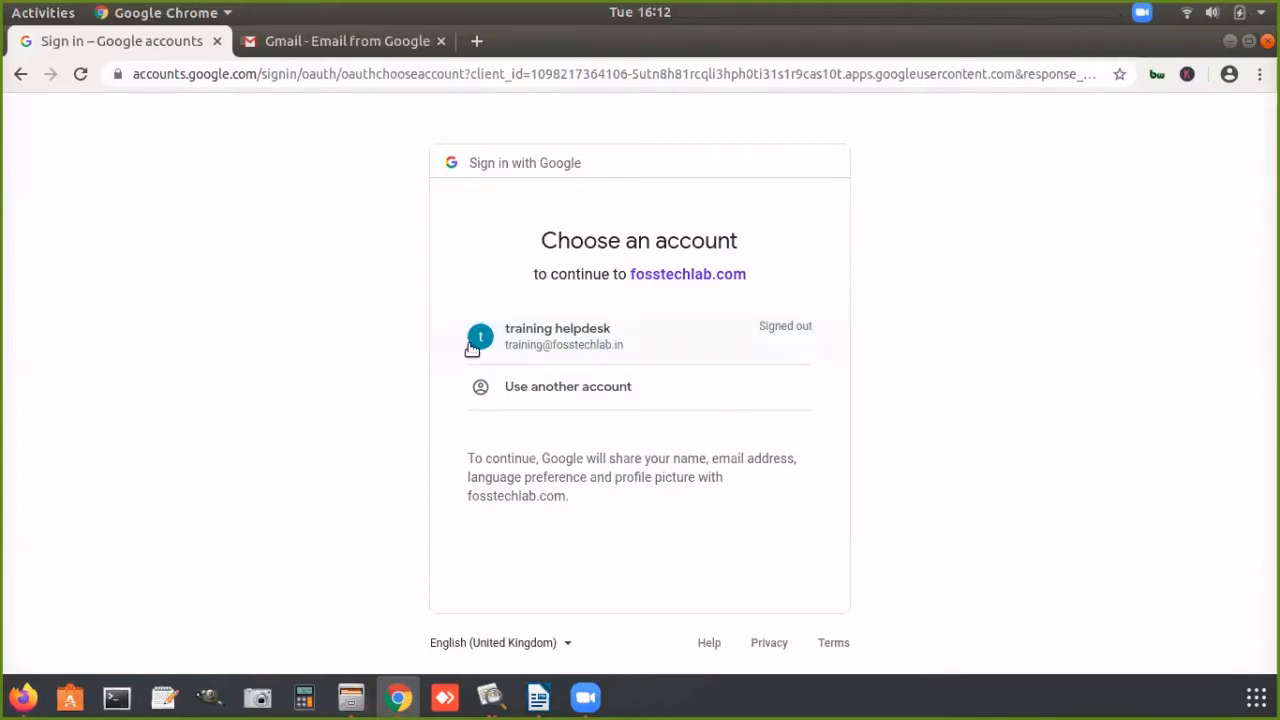
Step: Choose the training helpdesk Google account and submit its account password
left_click(545, 345)
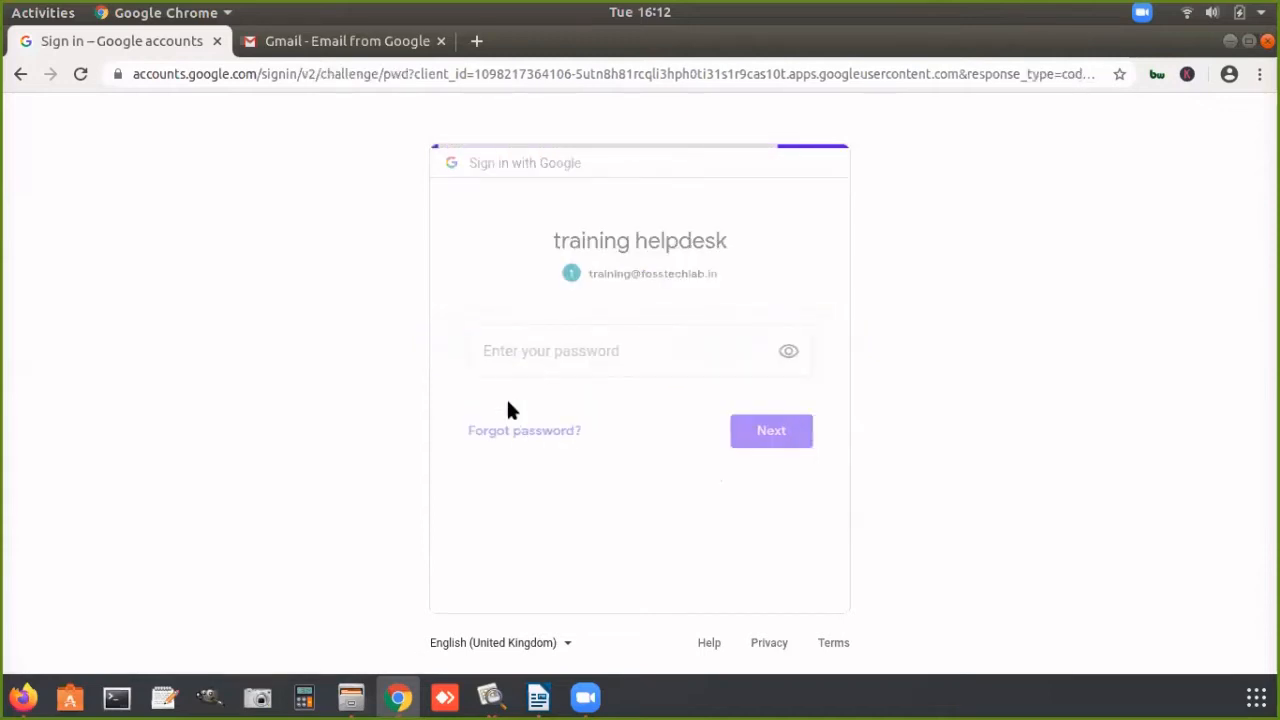
type("••••")
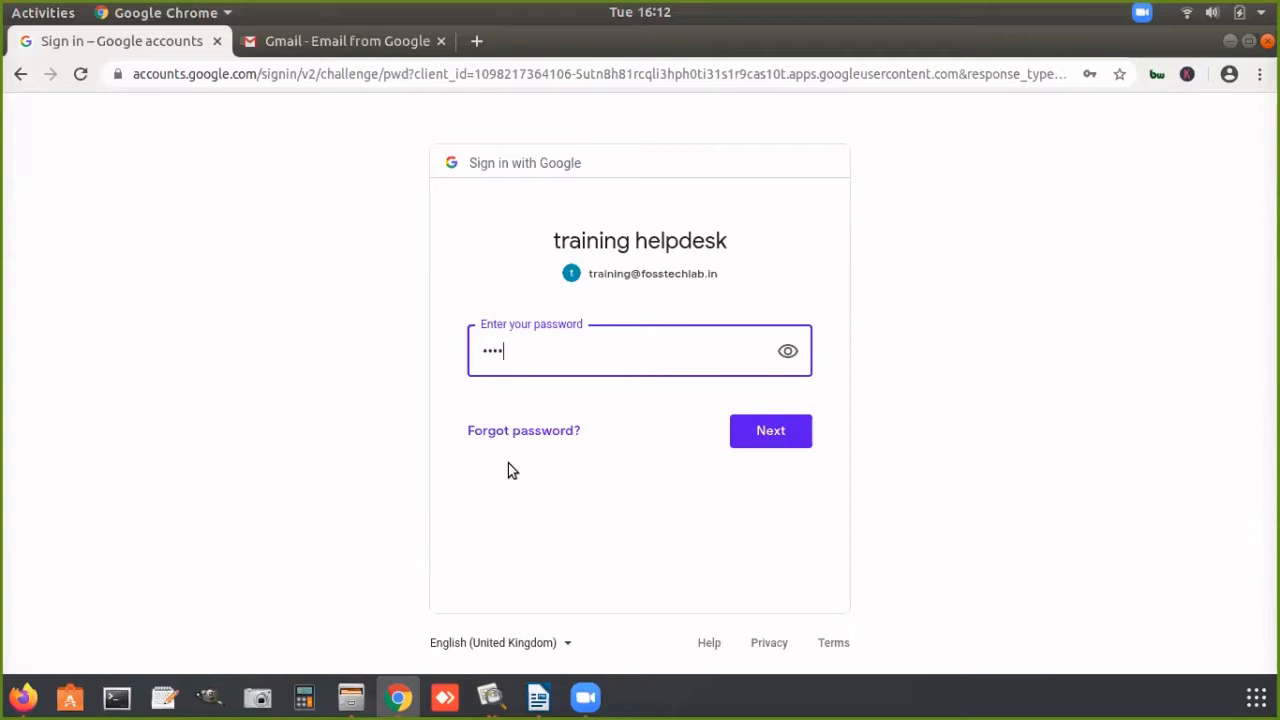
type("•••")
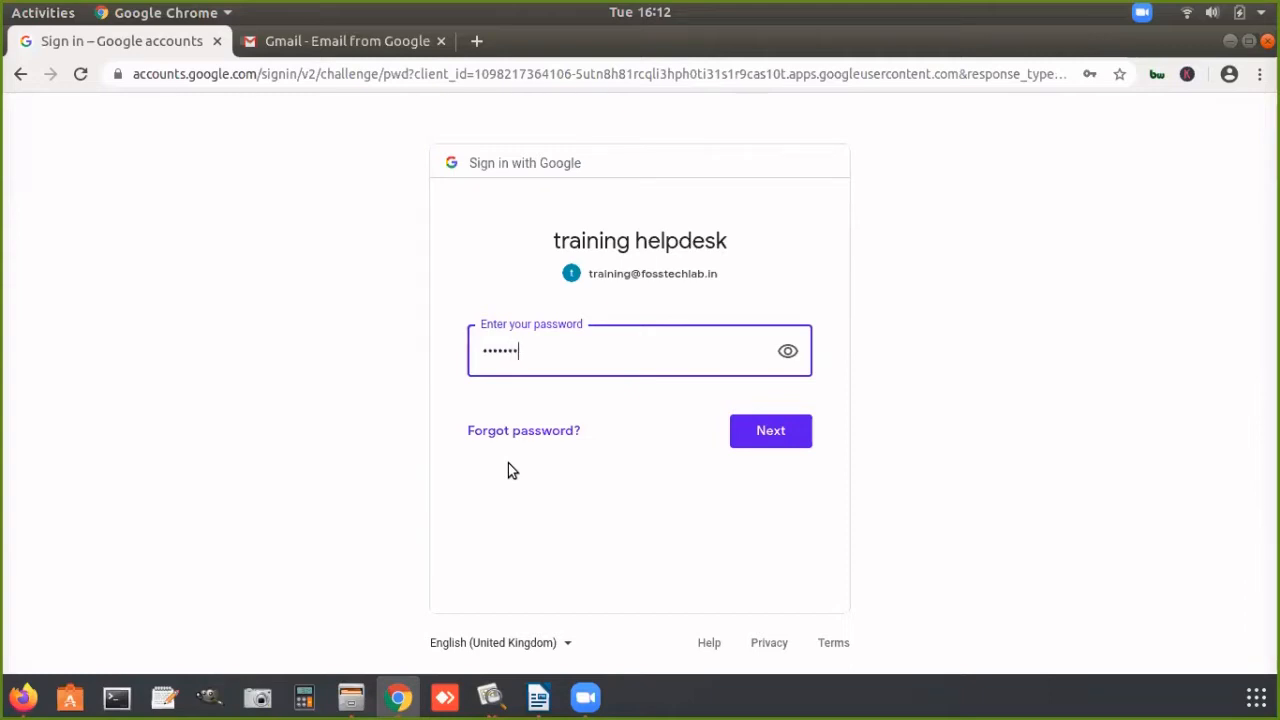
left_click(758, 438)
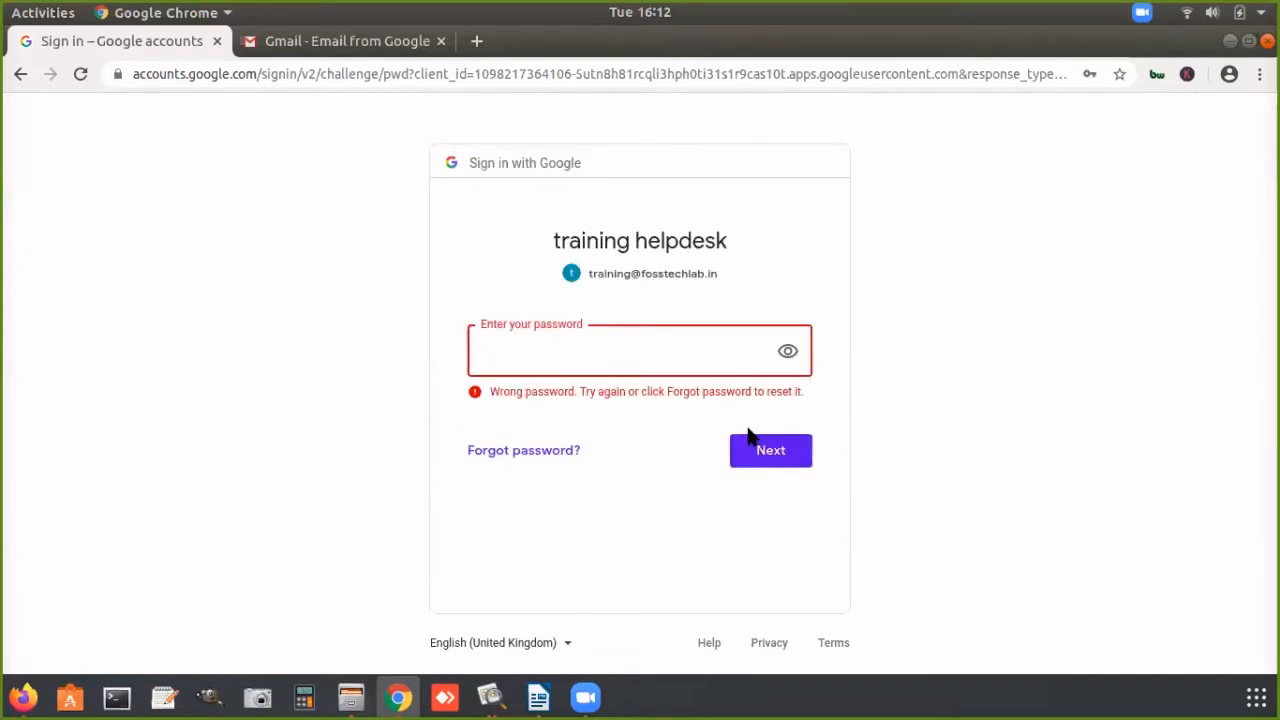
Step: Enter the Google account password again and submit the sign-in
type("•")
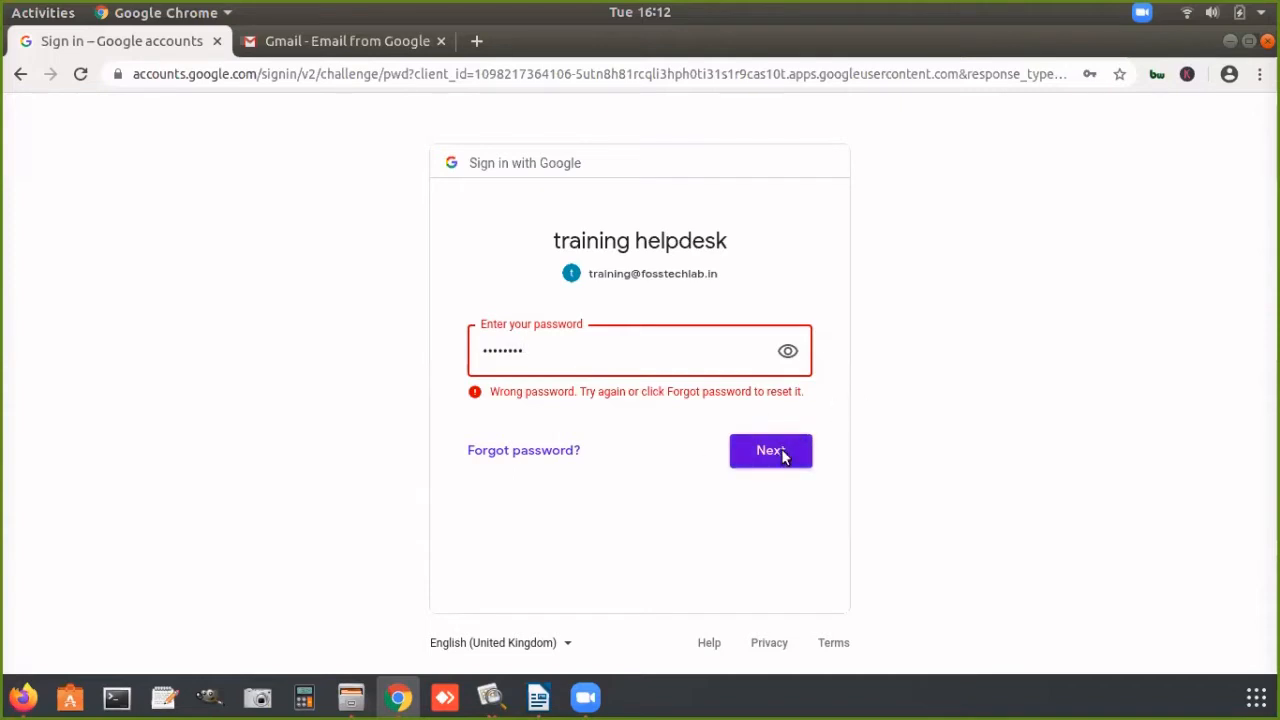
left_click(782, 450)
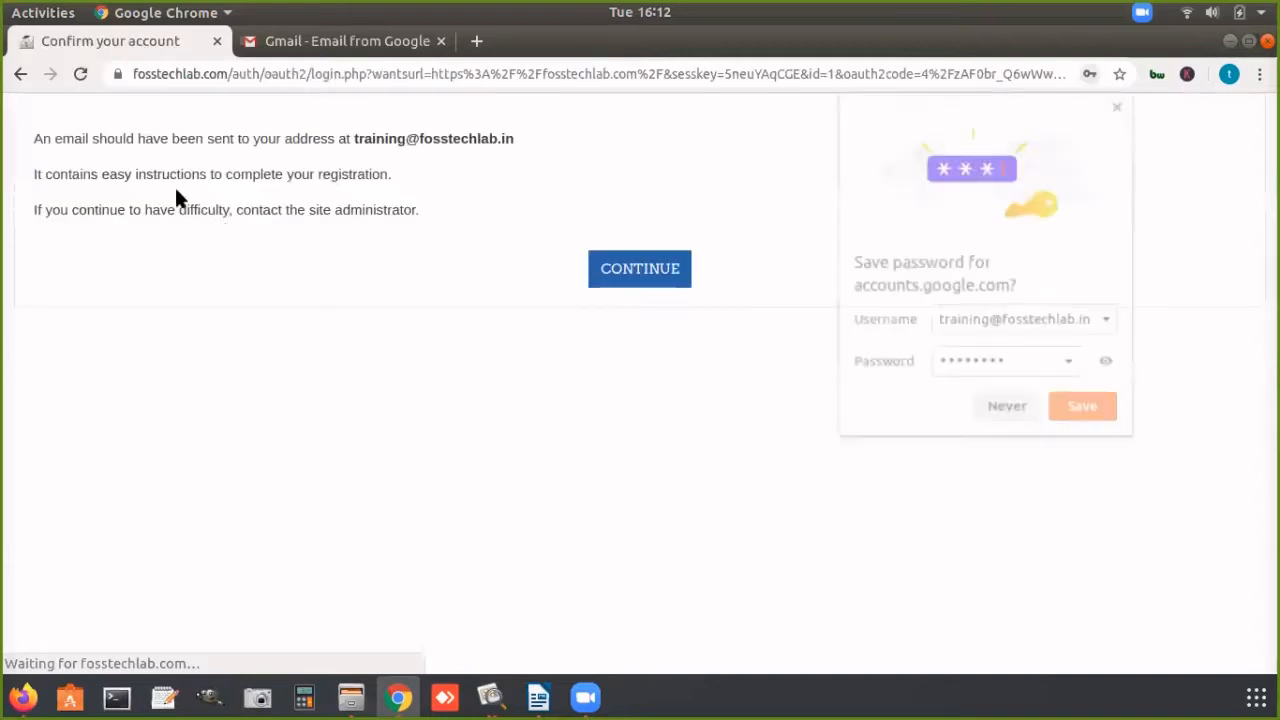
left_click(1081, 408)
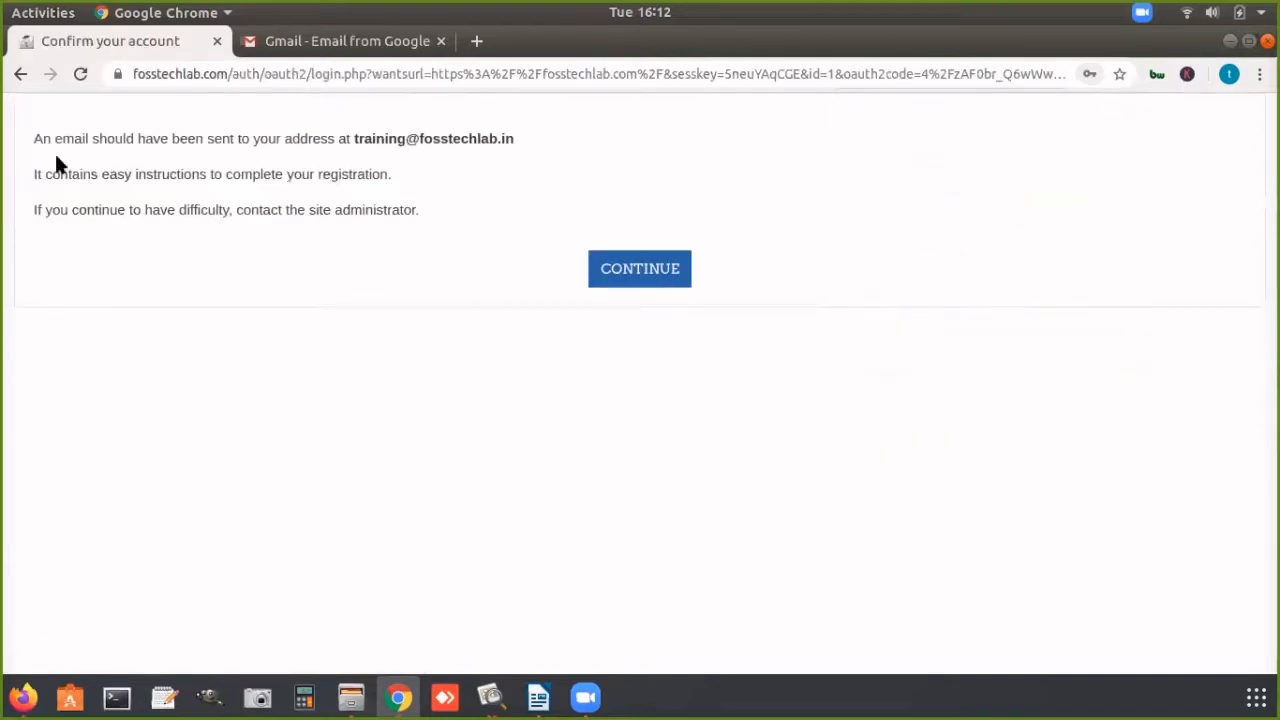
Step: Read the registration email notice, and sign in to Gmail with the training helpdesk account
left_click_drag(34, 137, 512, 139)
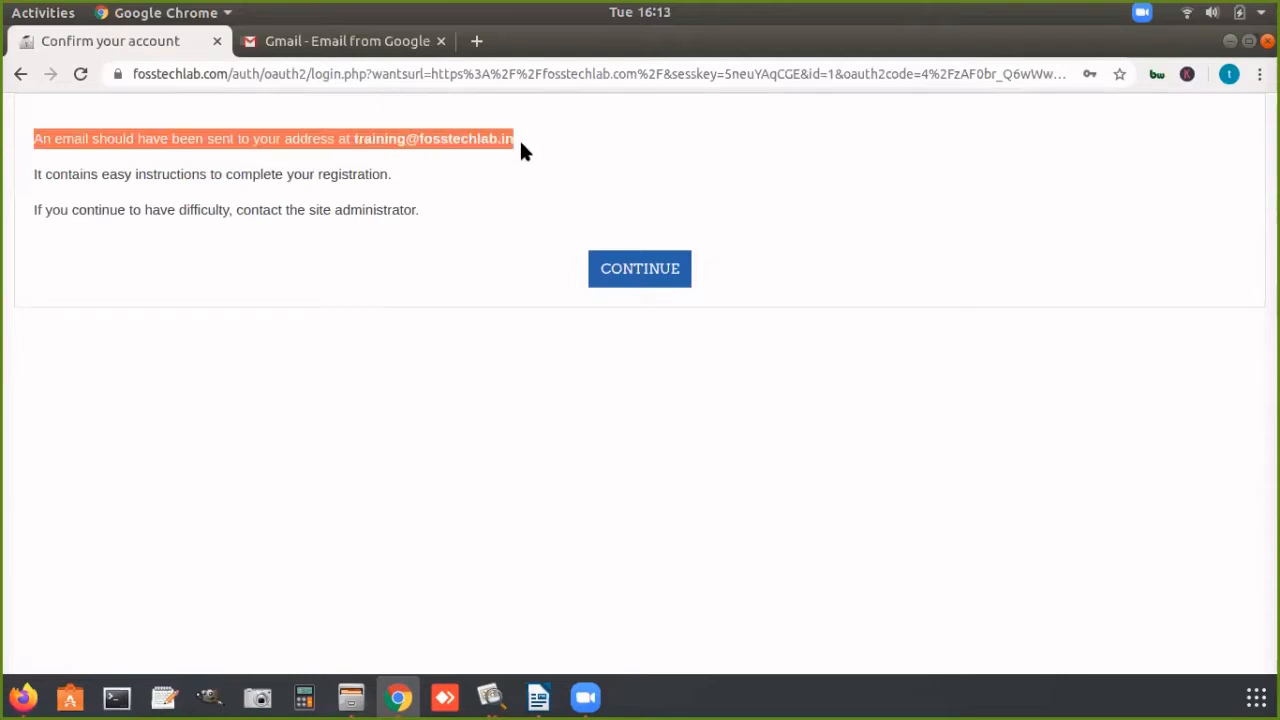
left_click(90, 209)
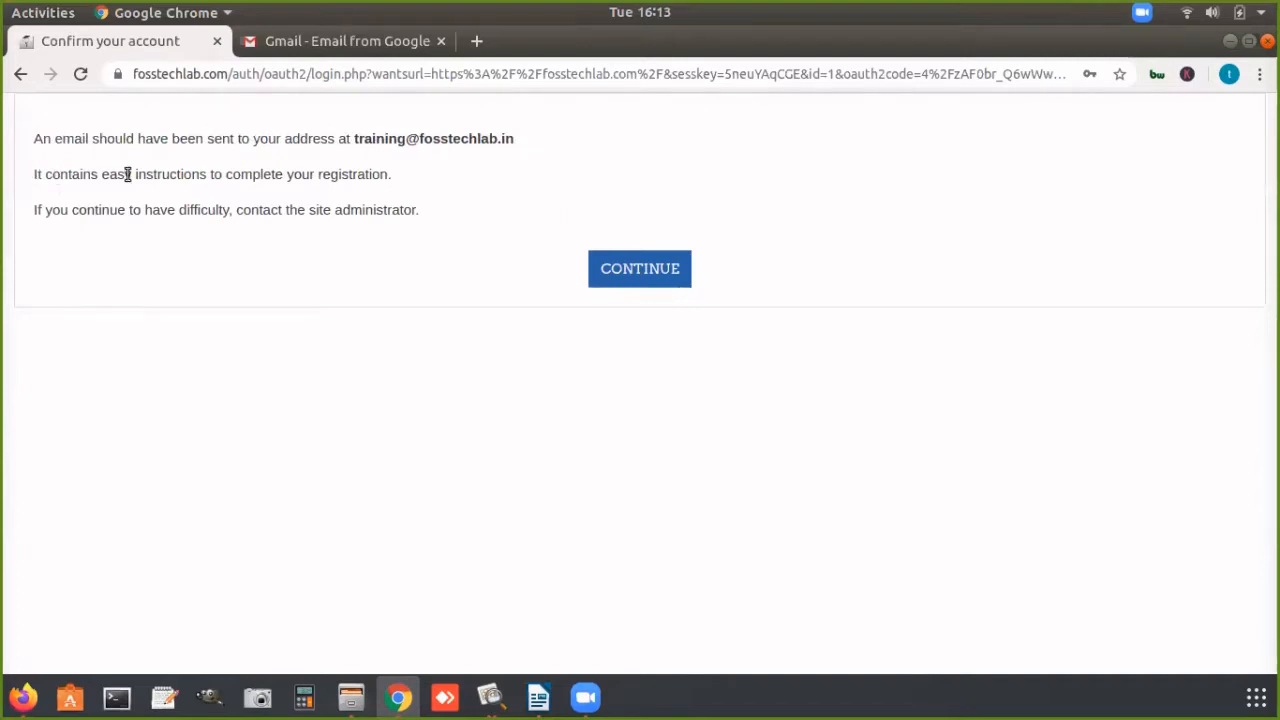
left_click_drag(118, 174, 391, 176)
left_click(327, 47)
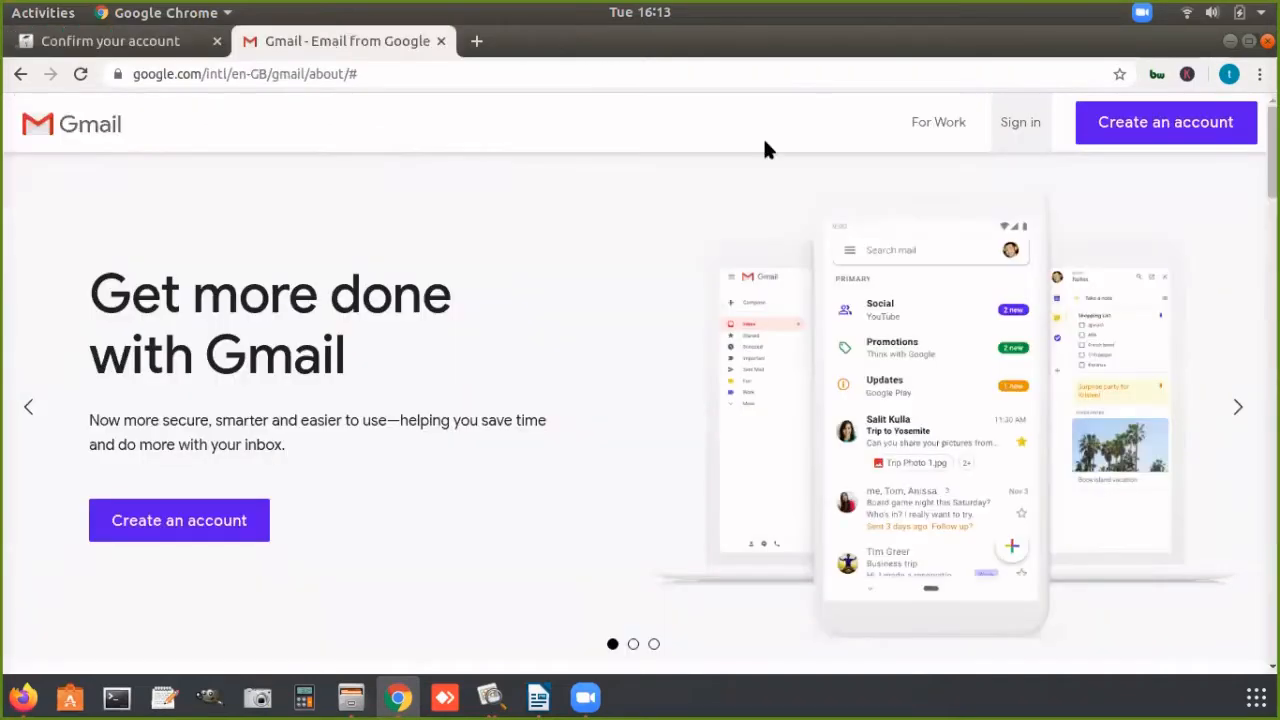
left_click(1012, 122)
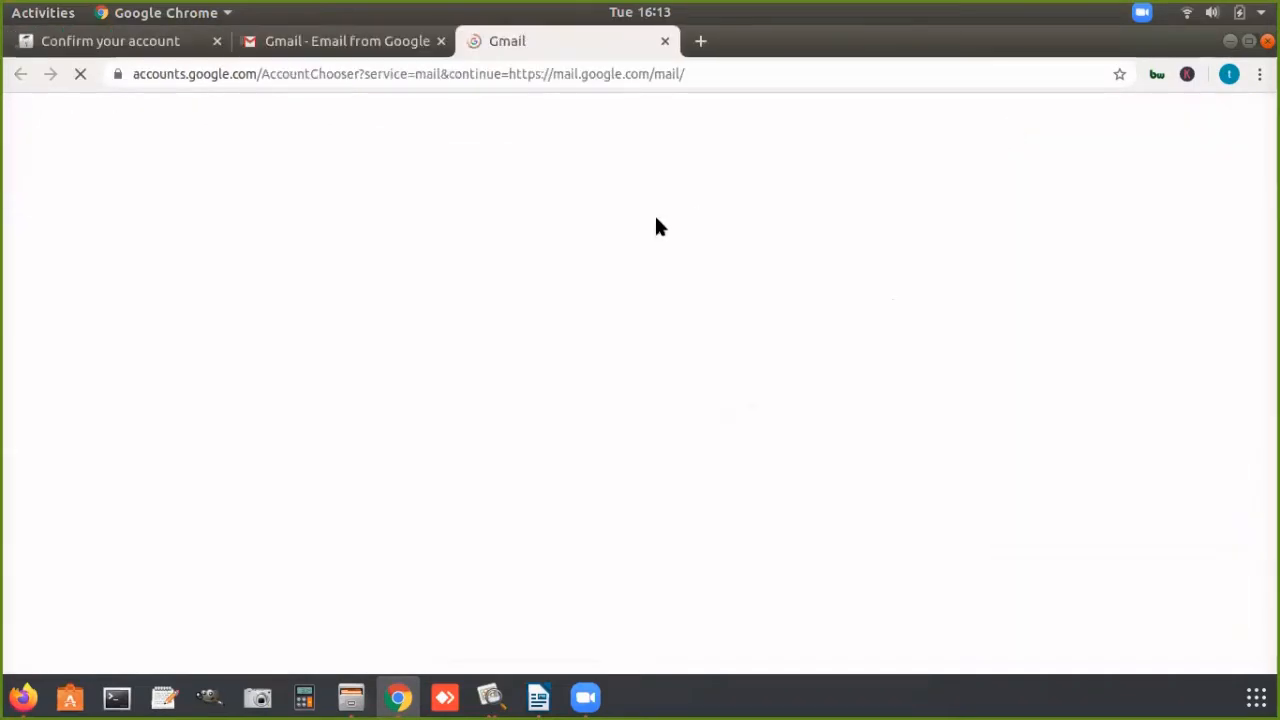
left_click(520, 298)
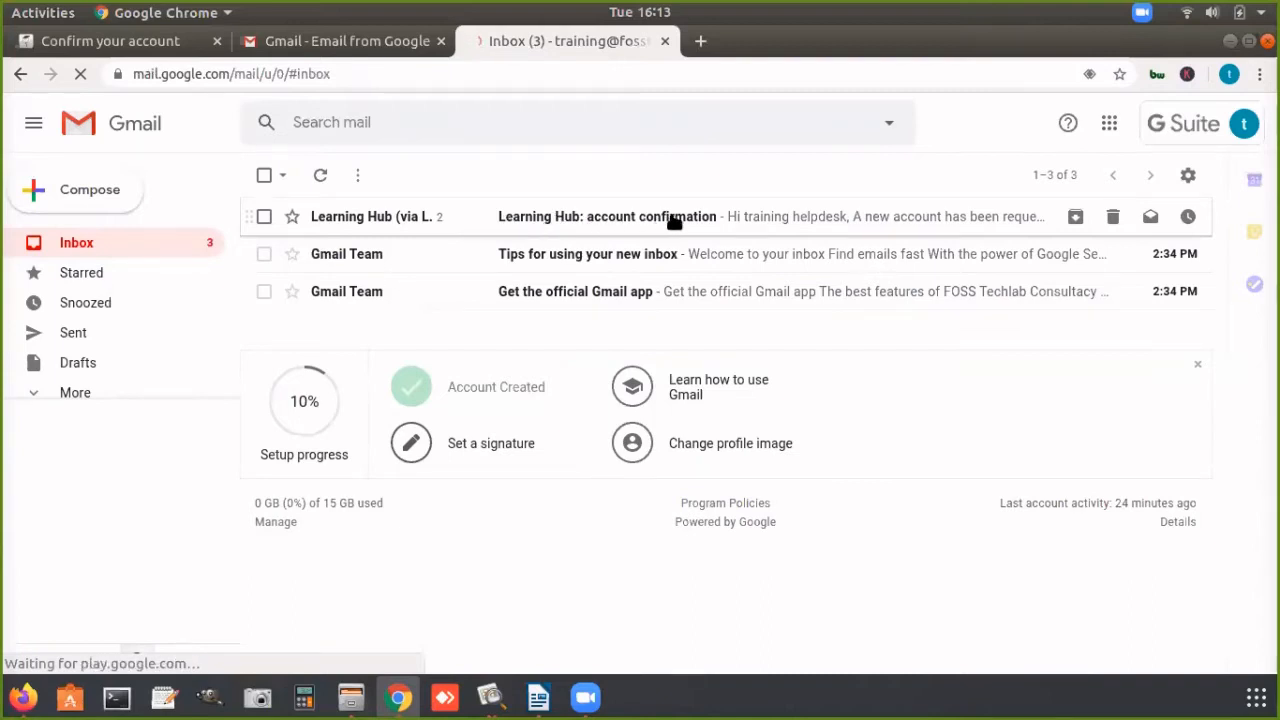
Step: Open the "Learning Hub: account confirmation" email and follow the confirmation link in its latest message
left_click(752, 218)
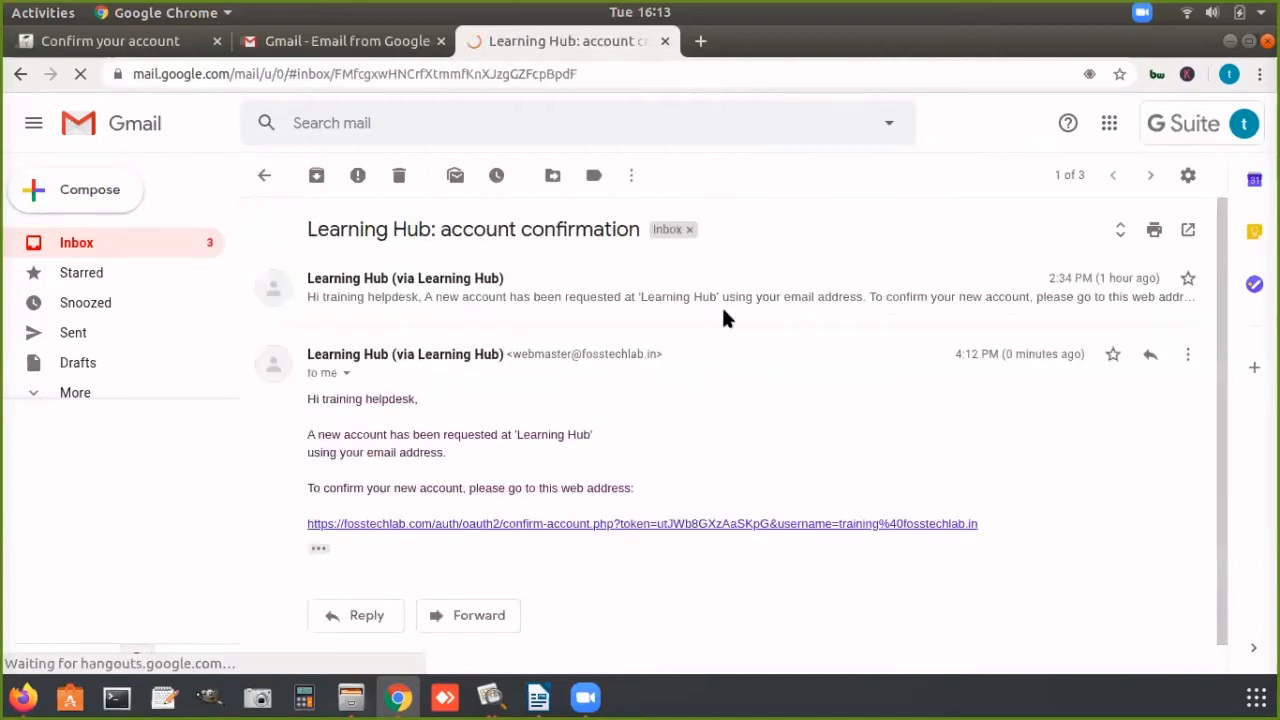
left_click_drag(298, 485, 339, 486)
left_click(316, 475)
left_click(301, 480)
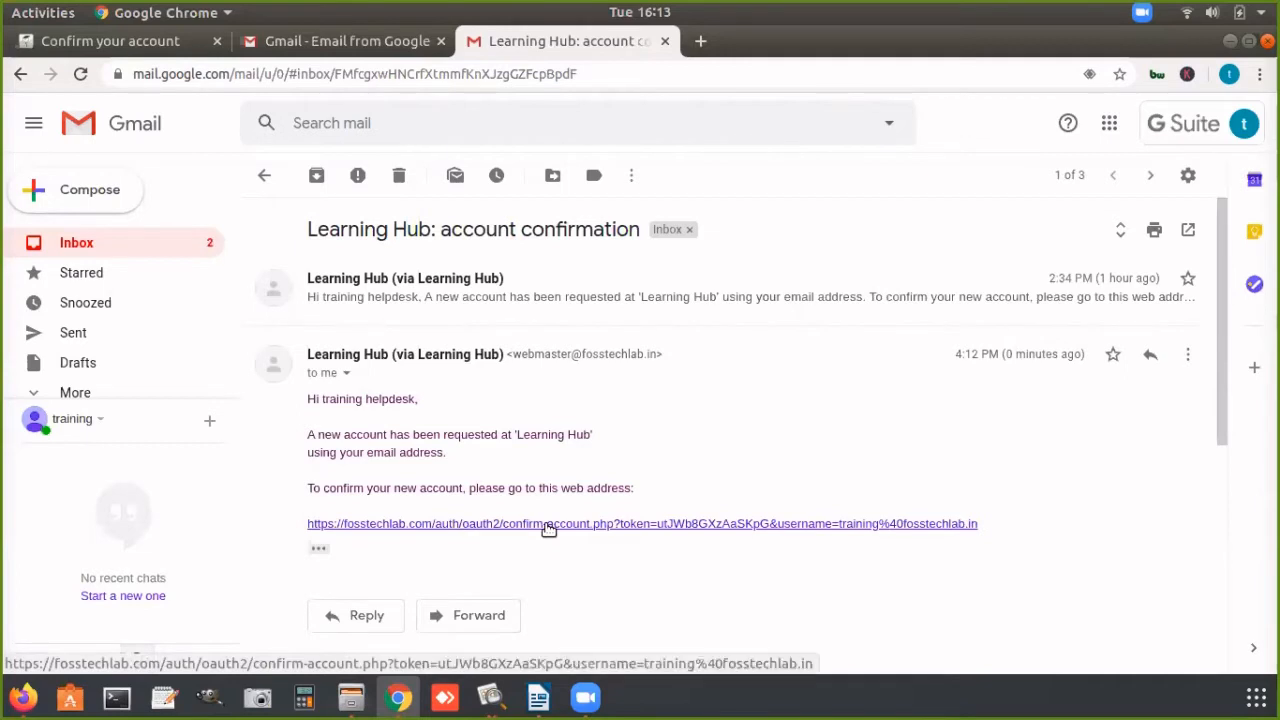
left_click(548, 528)
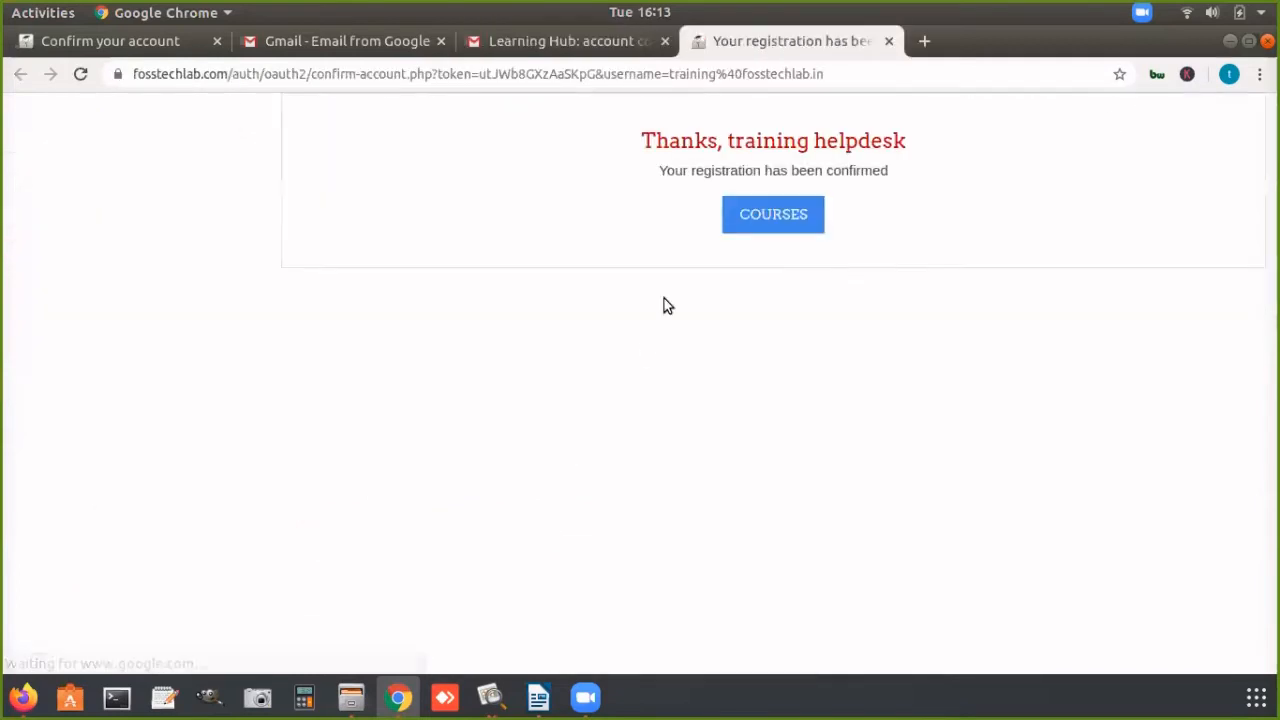
Step: Read the registration confirmation and continue from it to the site's courses
left_click_drag(645, 136, 906, 131)
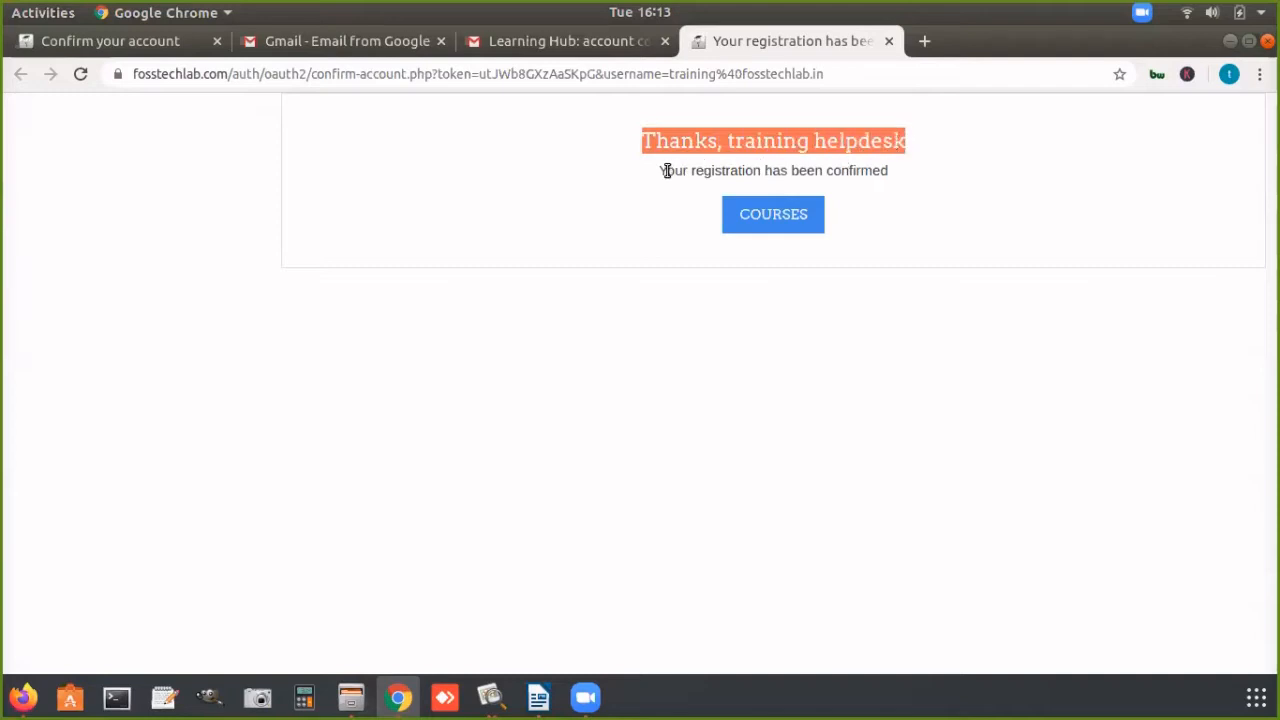
left_click_drag(662, 170, 909, 170)
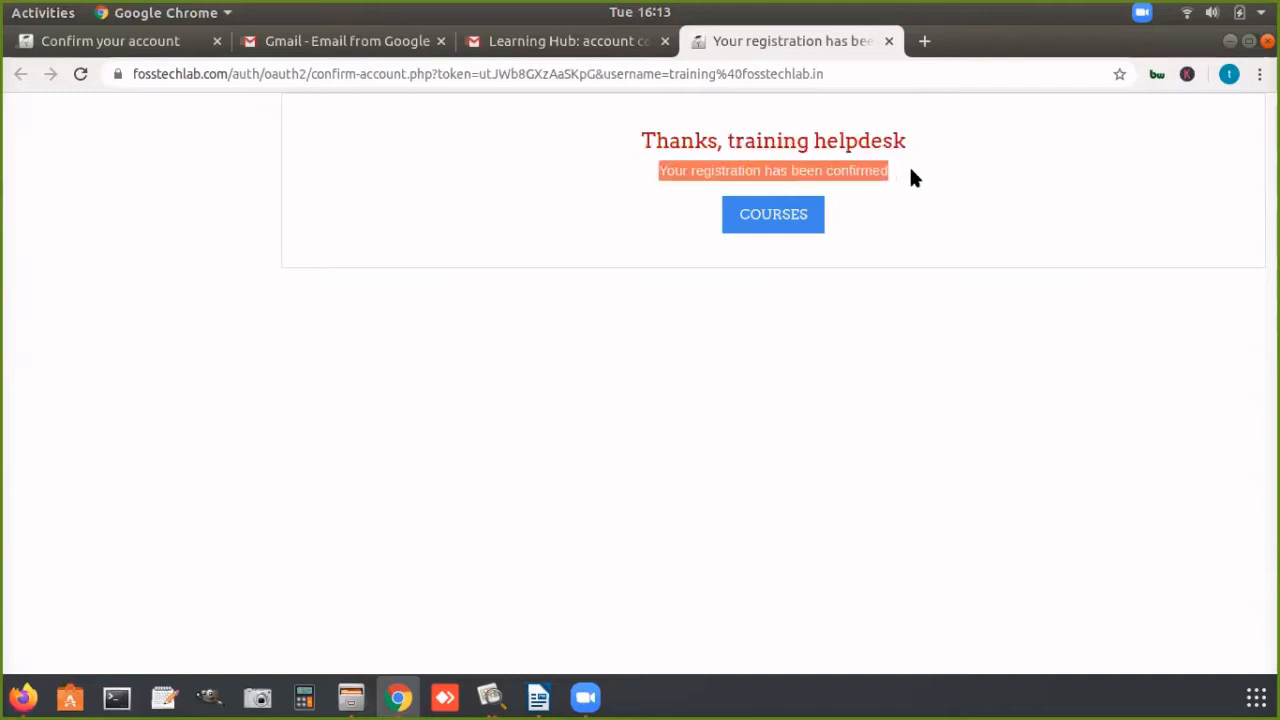
left_click(785, 218)
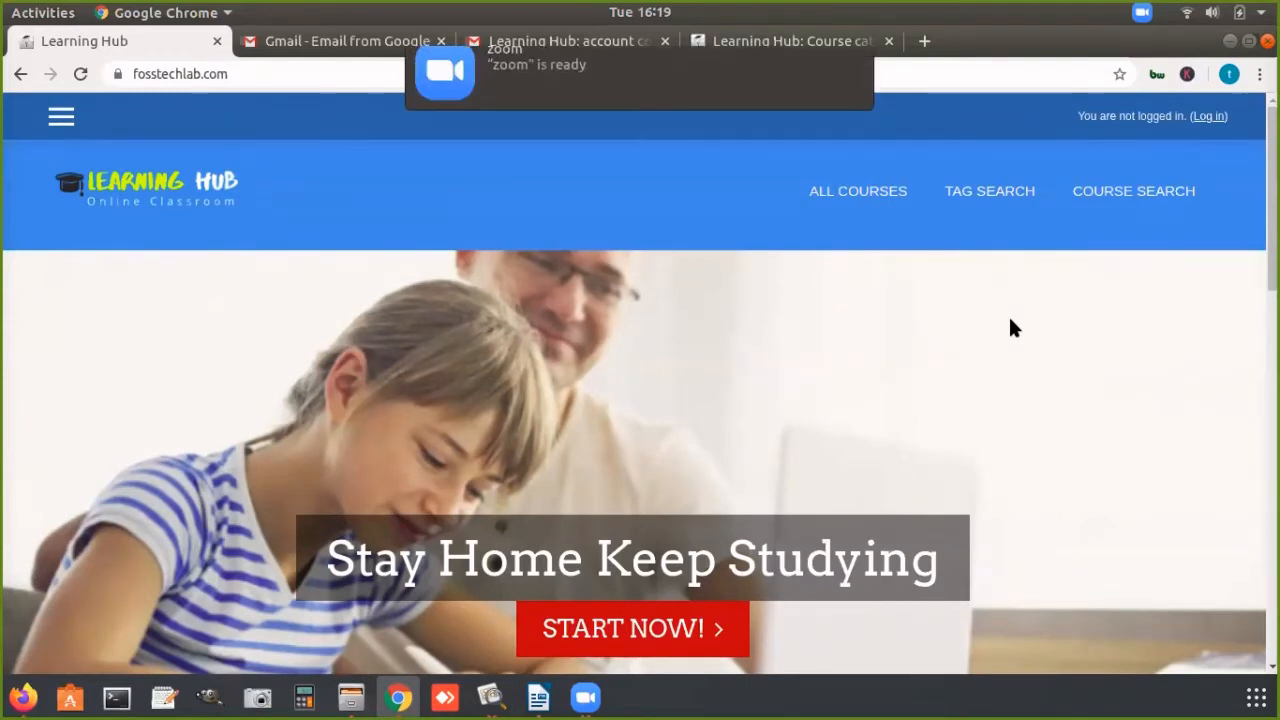
left_click(723, 66)
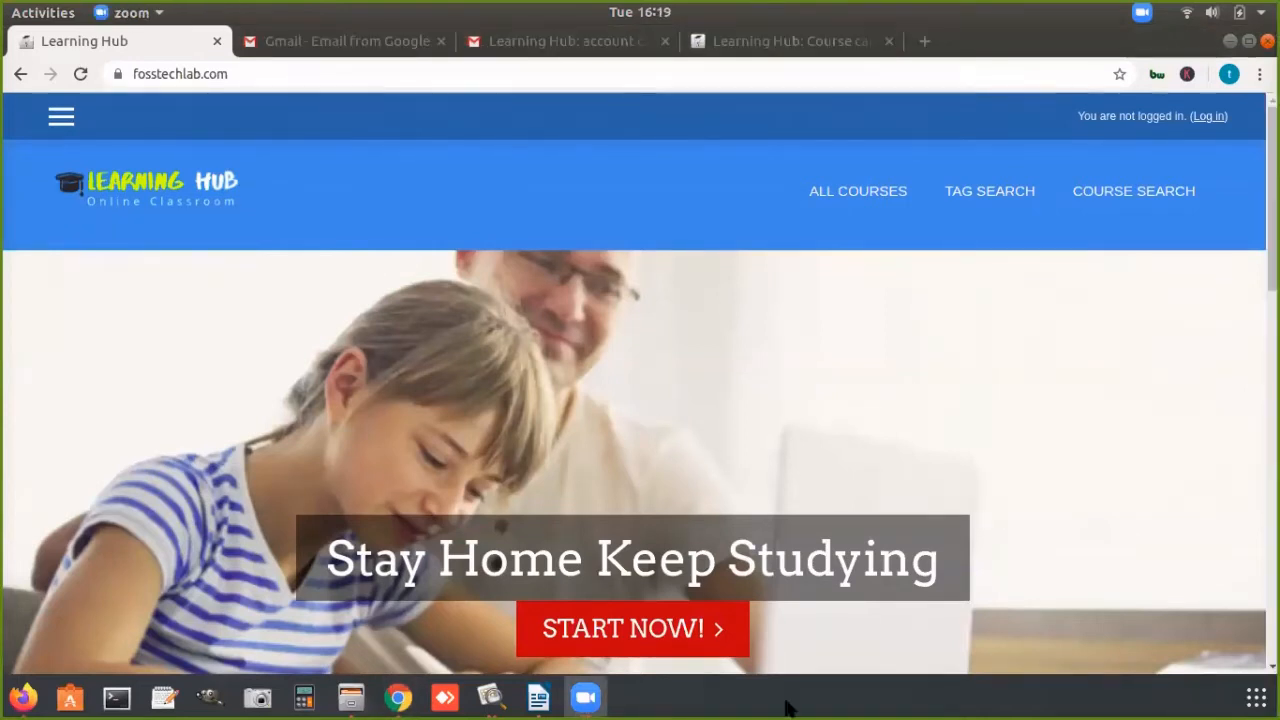
left_click(645, 418)
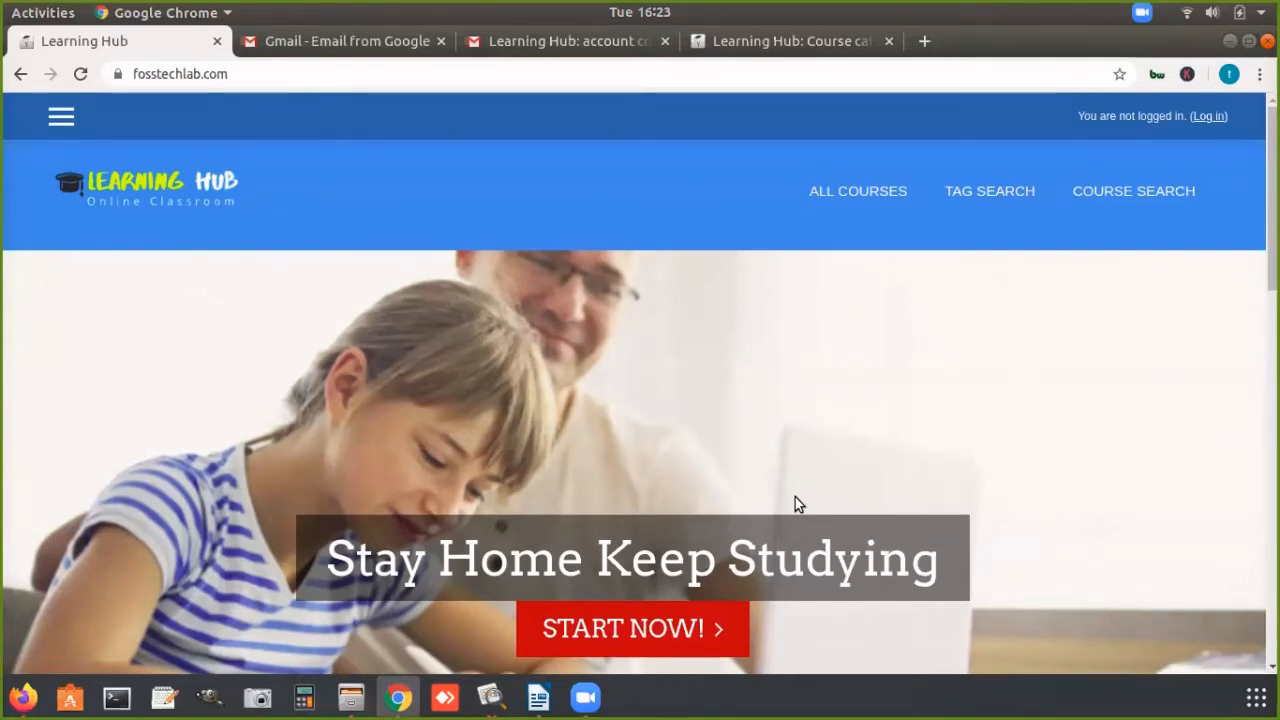
Step: Log in to Learning Hub from its home page using the registered Google account
key("ctrl+l")
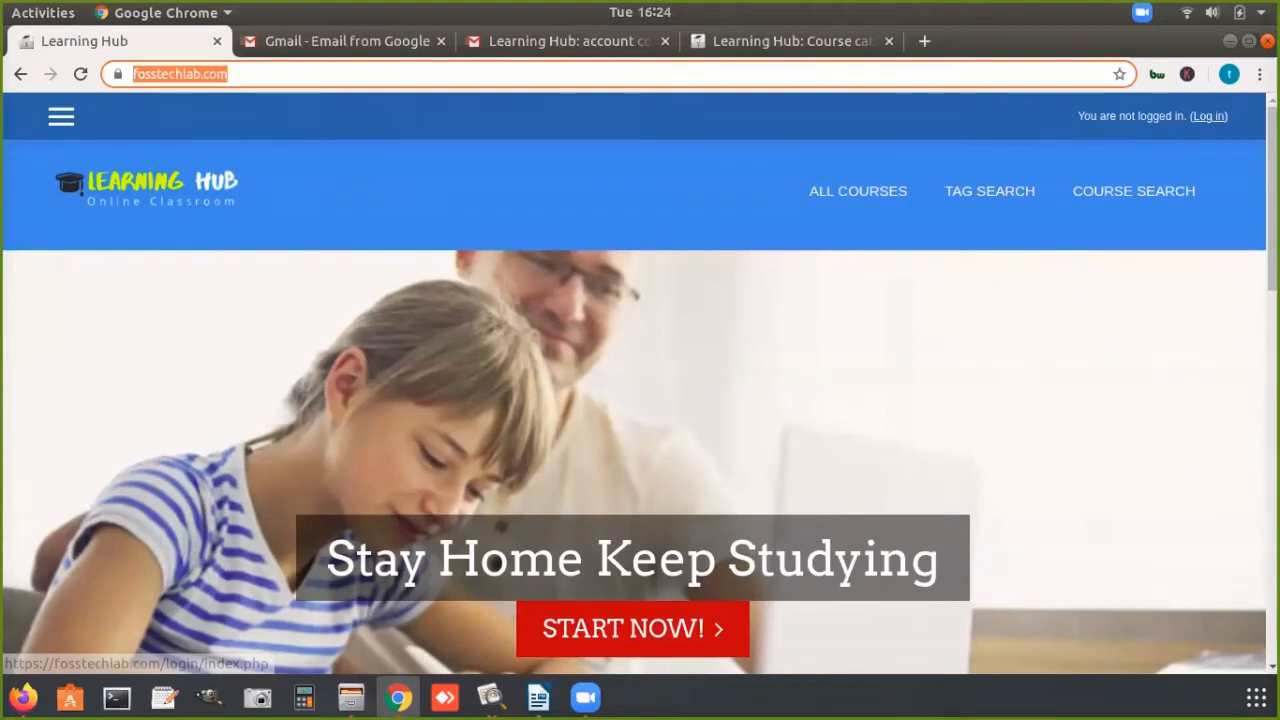
left_click(1203, 115)
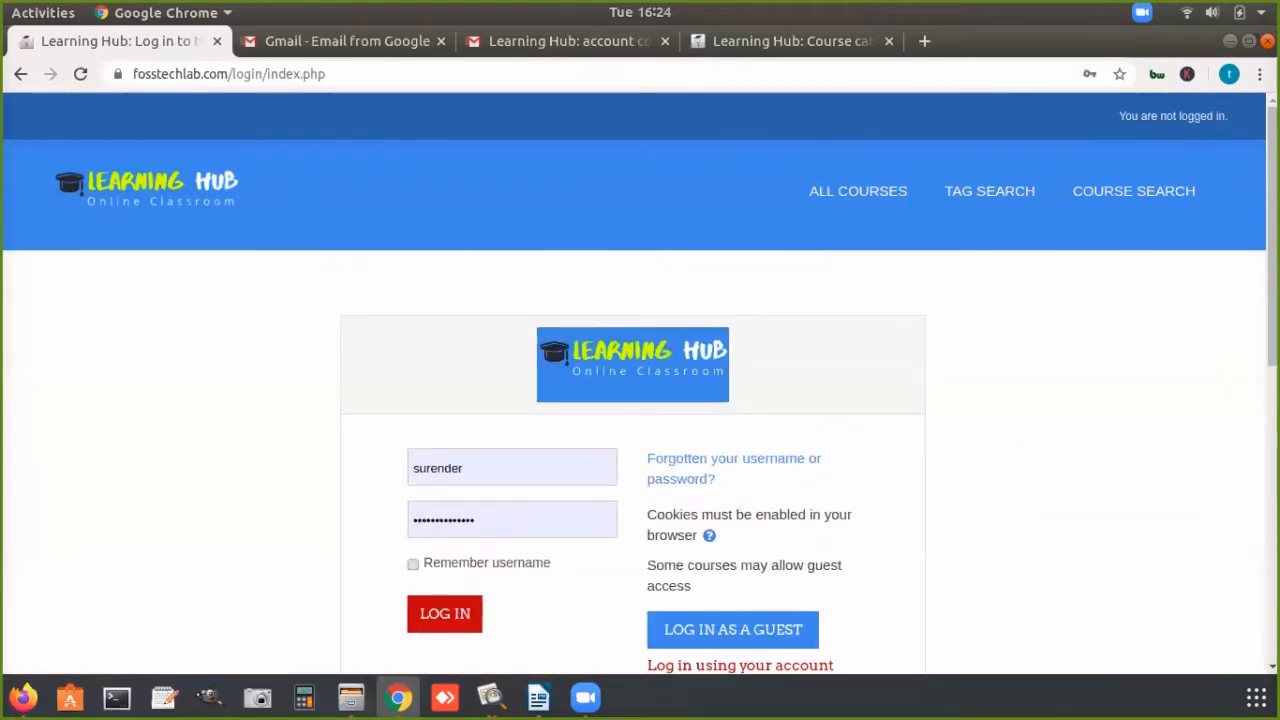
scroll(640, 384, "down", 2)
scroll(640, 384, "down", 5)
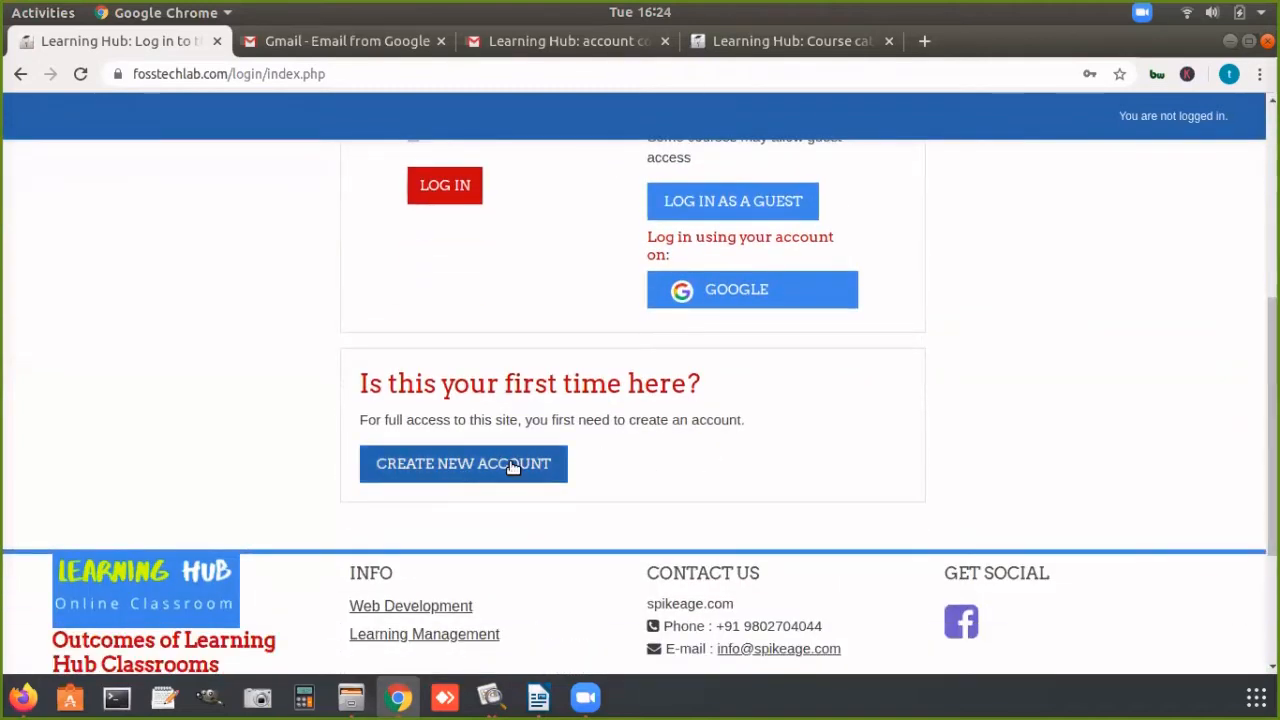
left_click(722, 296)
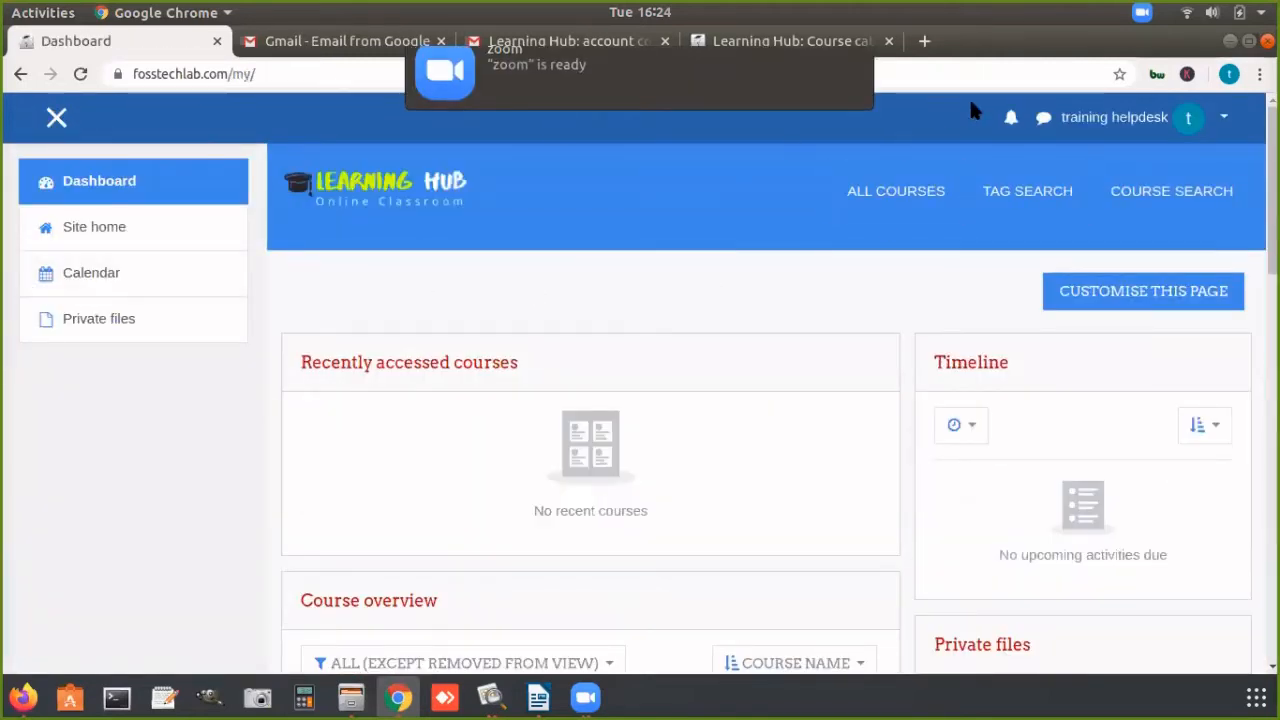
Step: Log the training helpdesk account out of Learning Hub through its user options
left_click(1224, 117)
left_click(1148, 340)
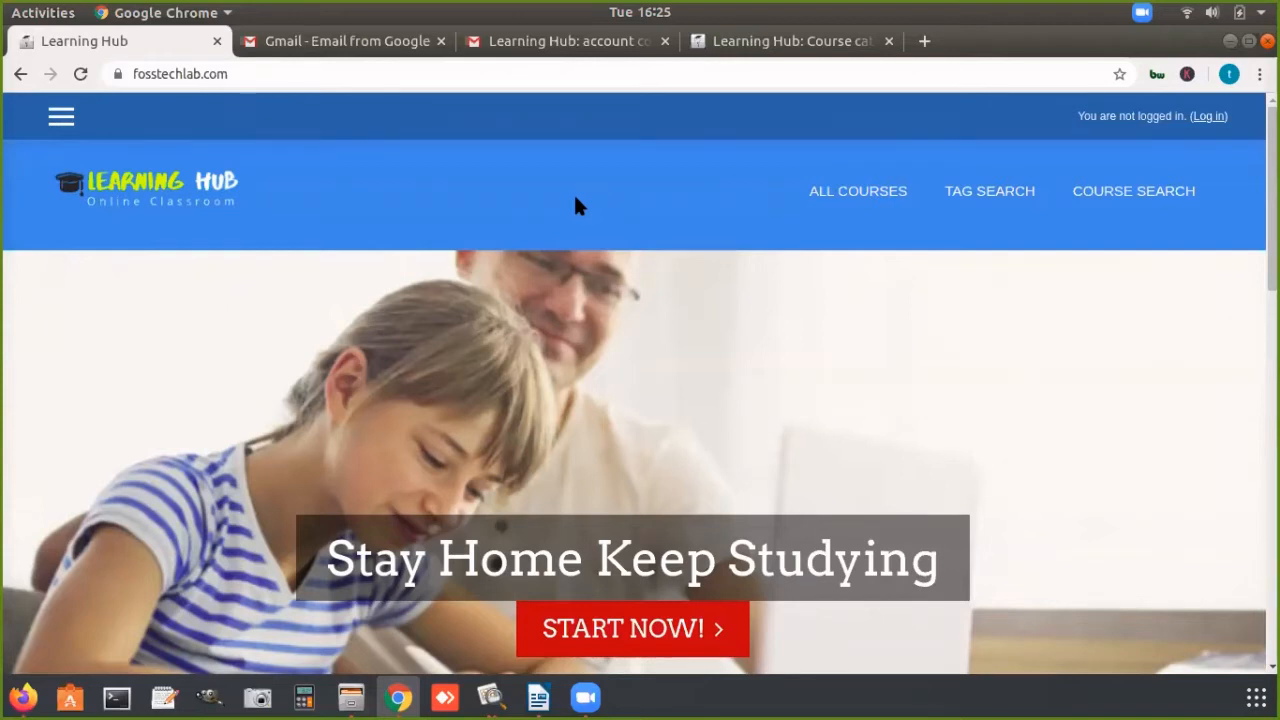
left_click(585, 697)
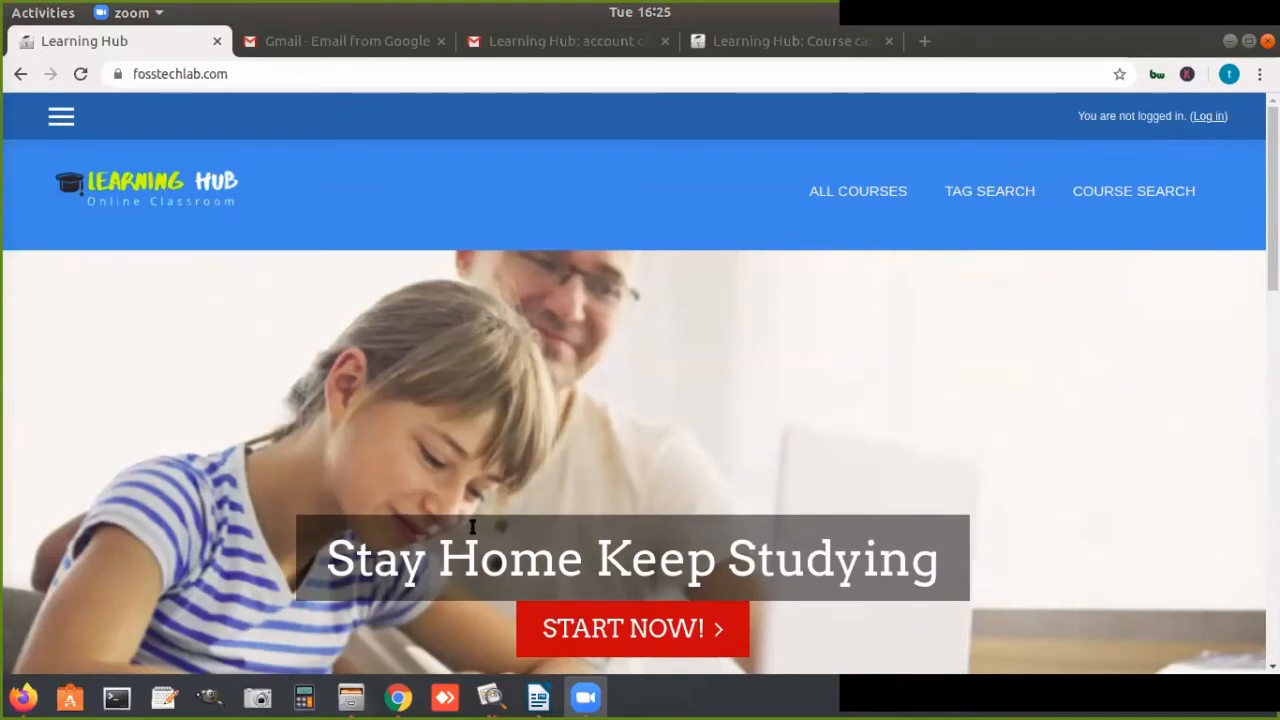
left_click(612, 172)
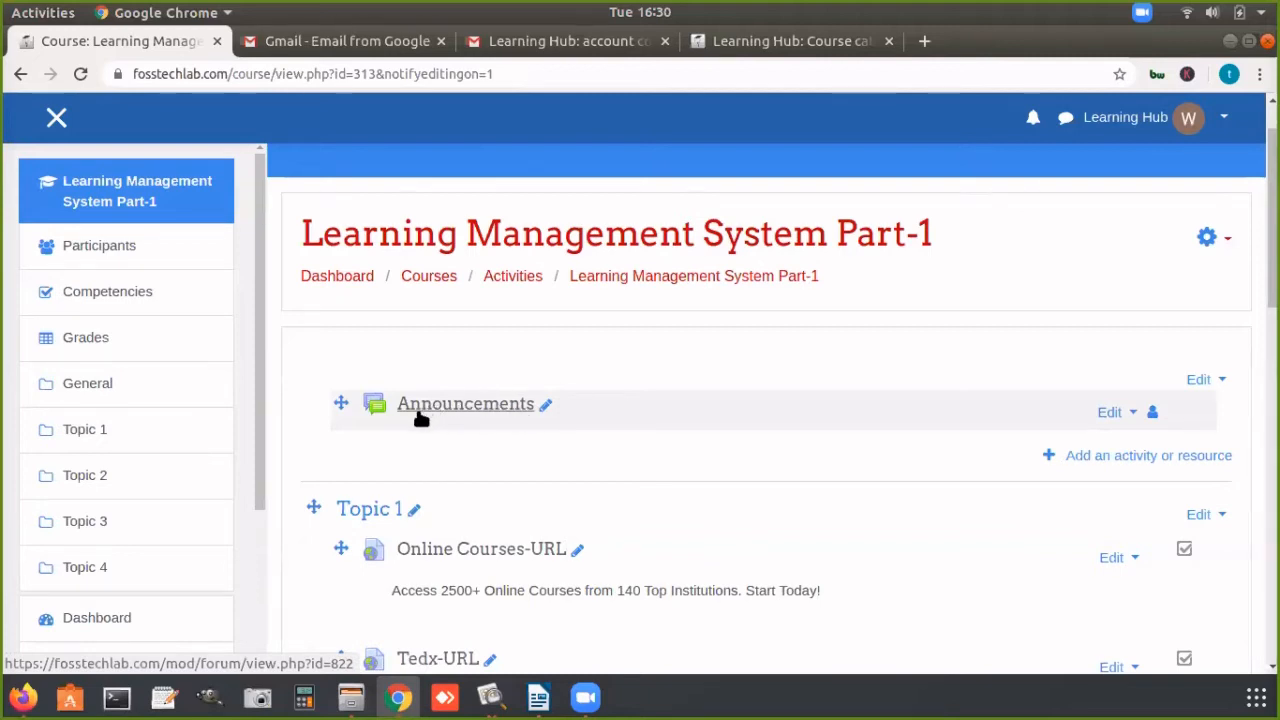
Step: Open the Announcements title for inline editing in the Learning Management System Part-1 course, and leave the edit
left_click(547, 406)
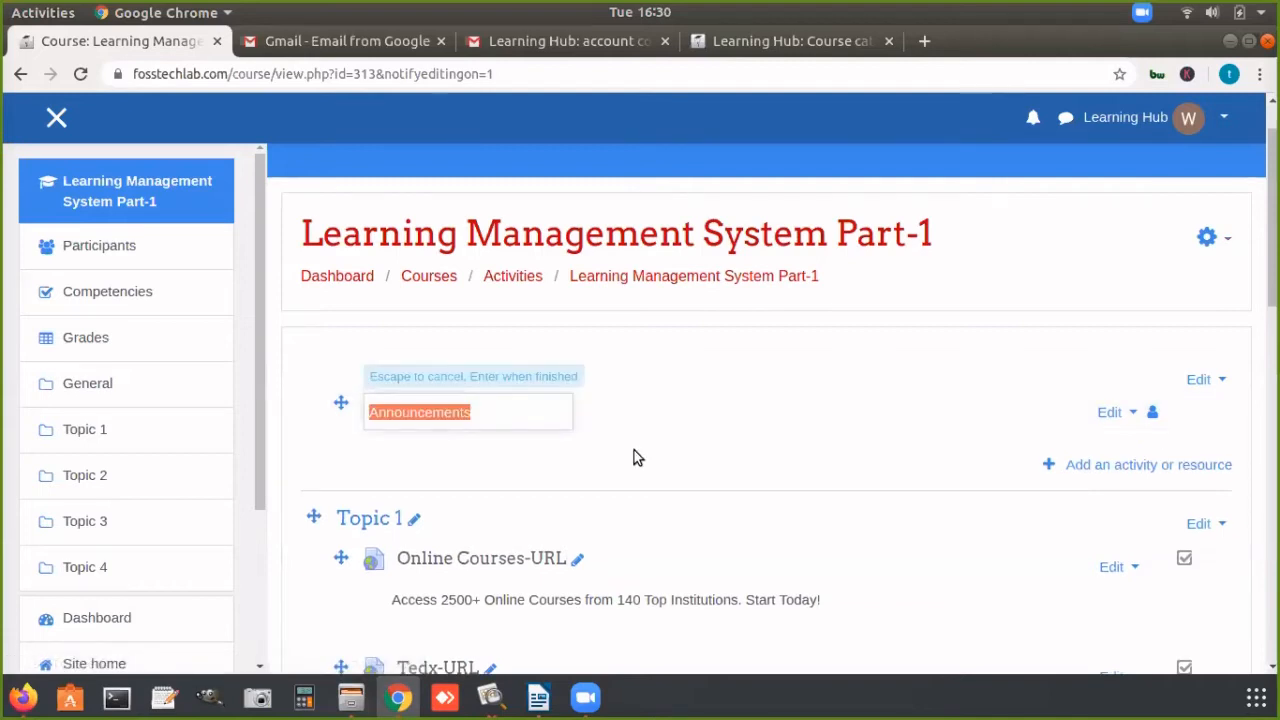
left_click(620, 427)
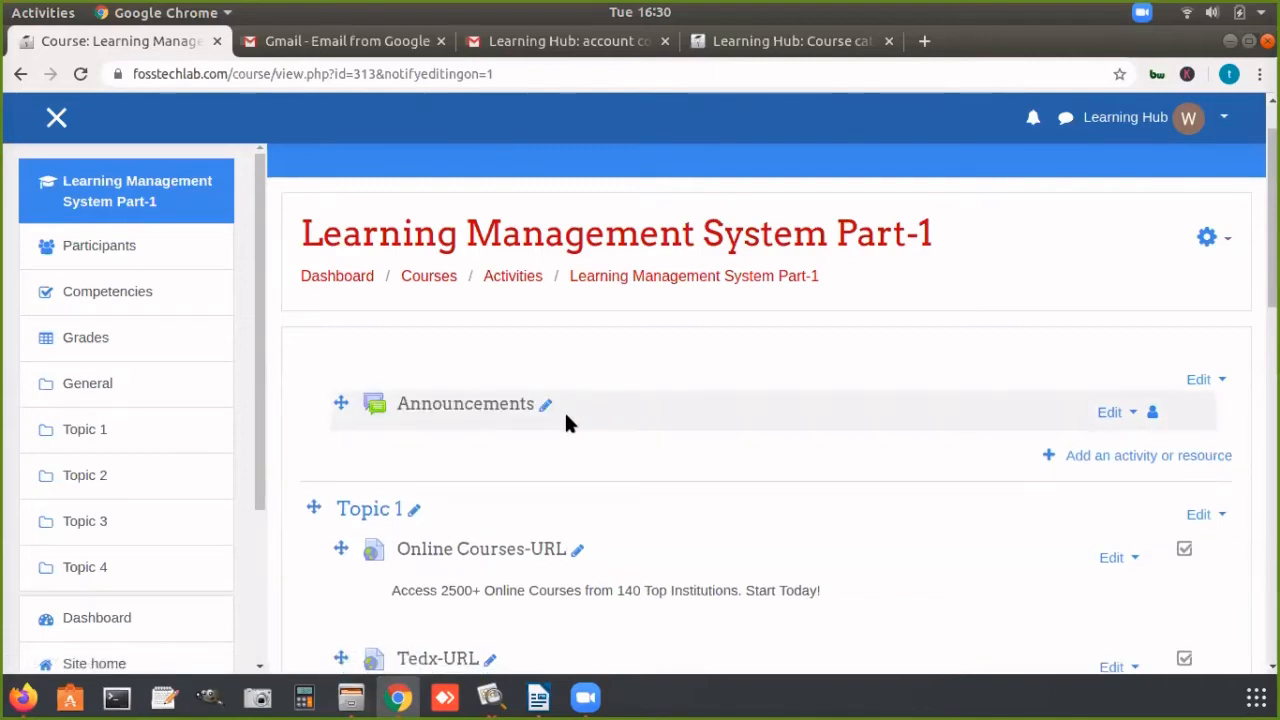
Step: Rename the course's Announcements forum to "Notice Board"
left_click(549, 405)
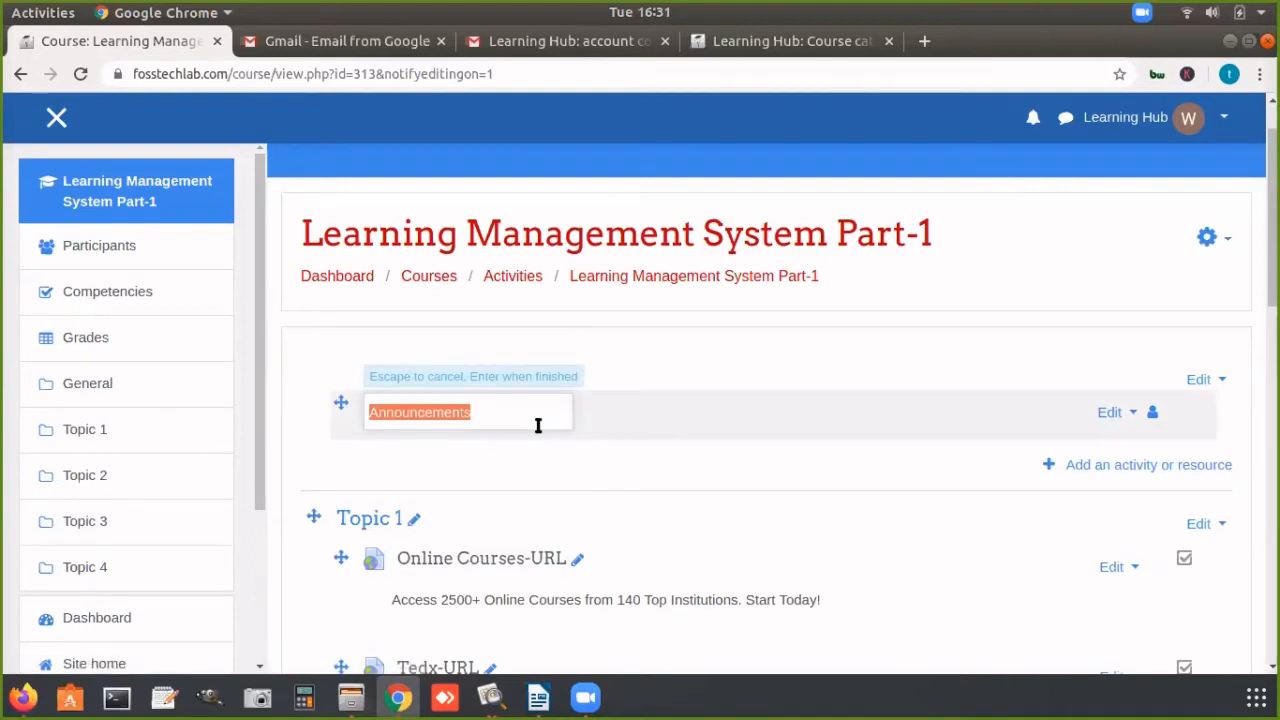
type("Notice ")
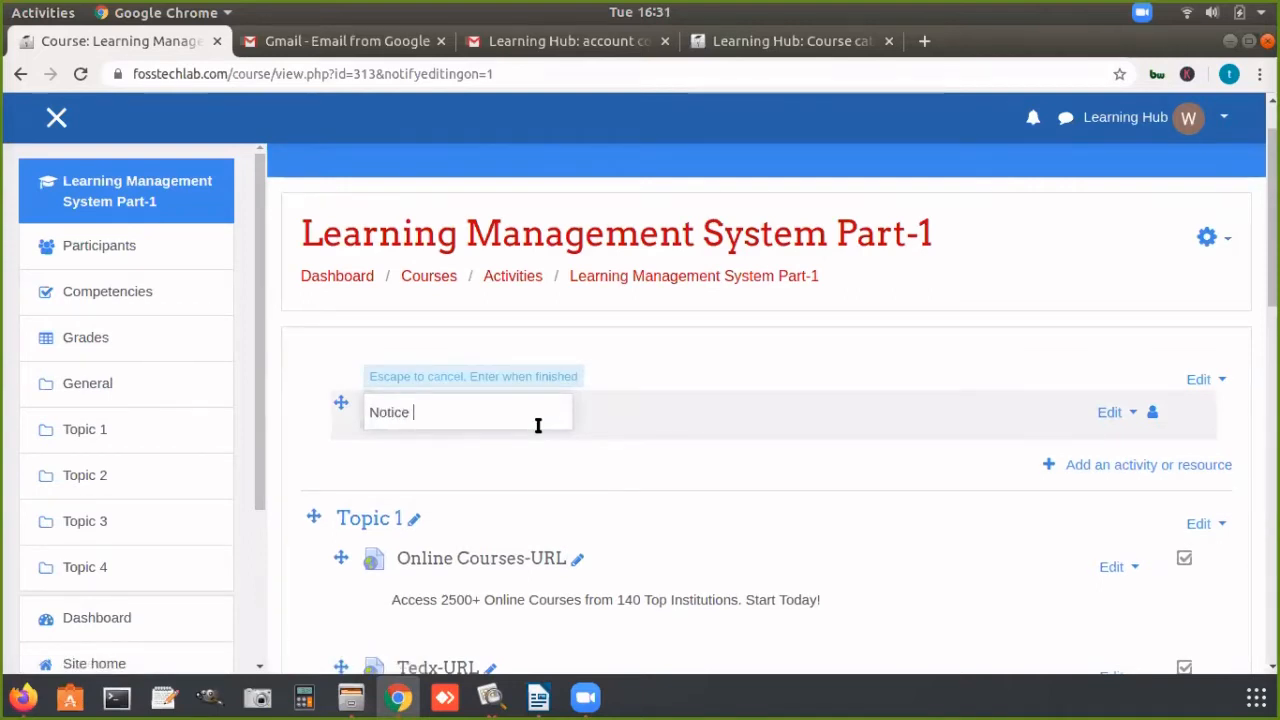
type("Board")
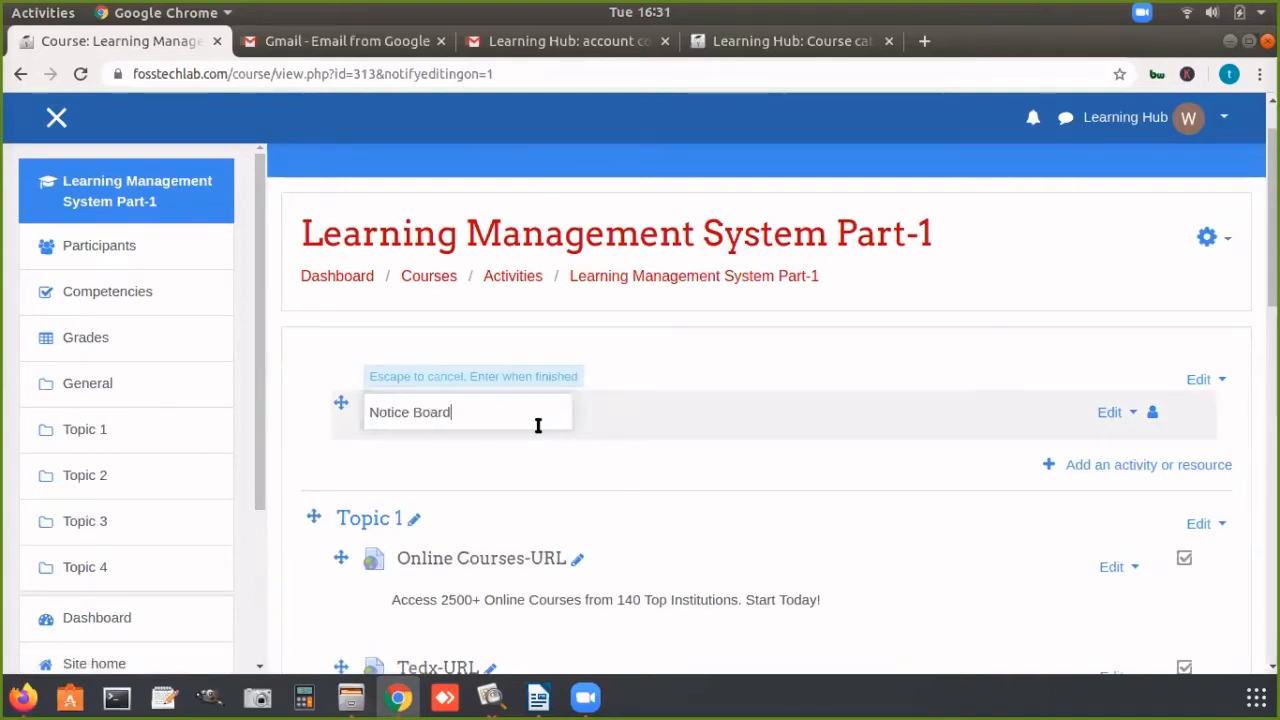
key("Return")
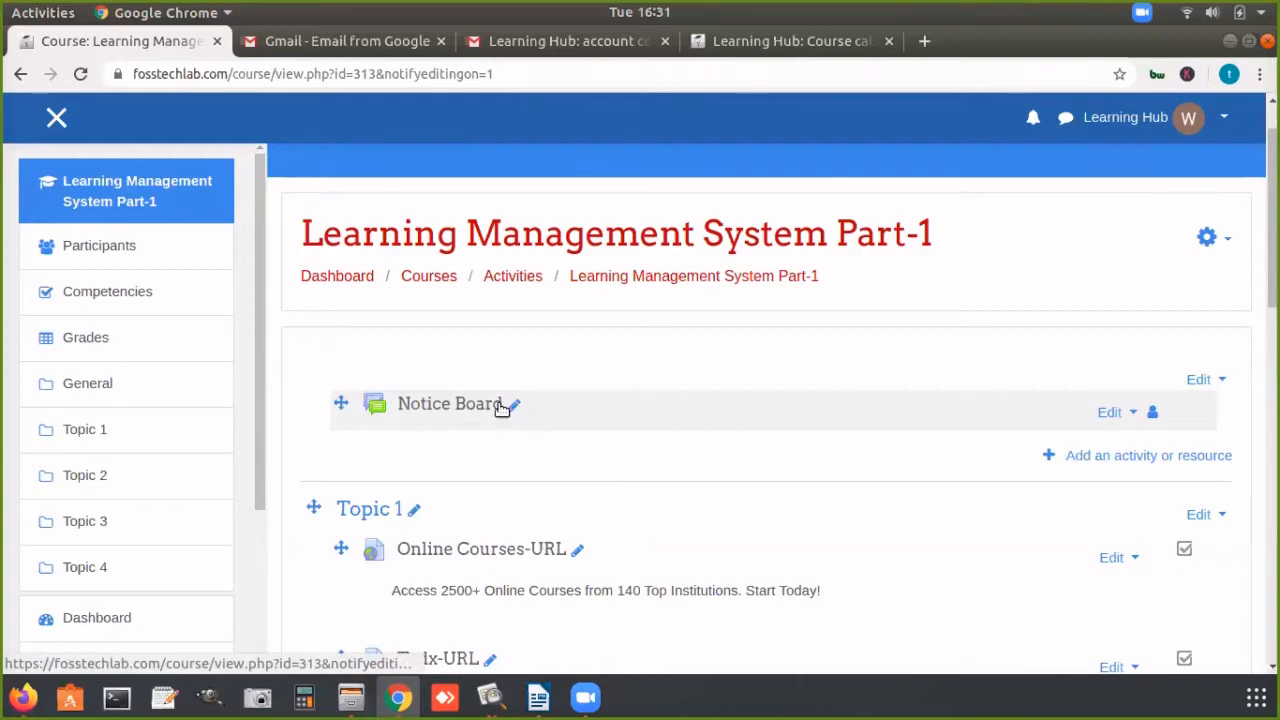
Step: Open the Notice Board forum and start a new topic with the subject "Attendance"
left_click(445, 405)
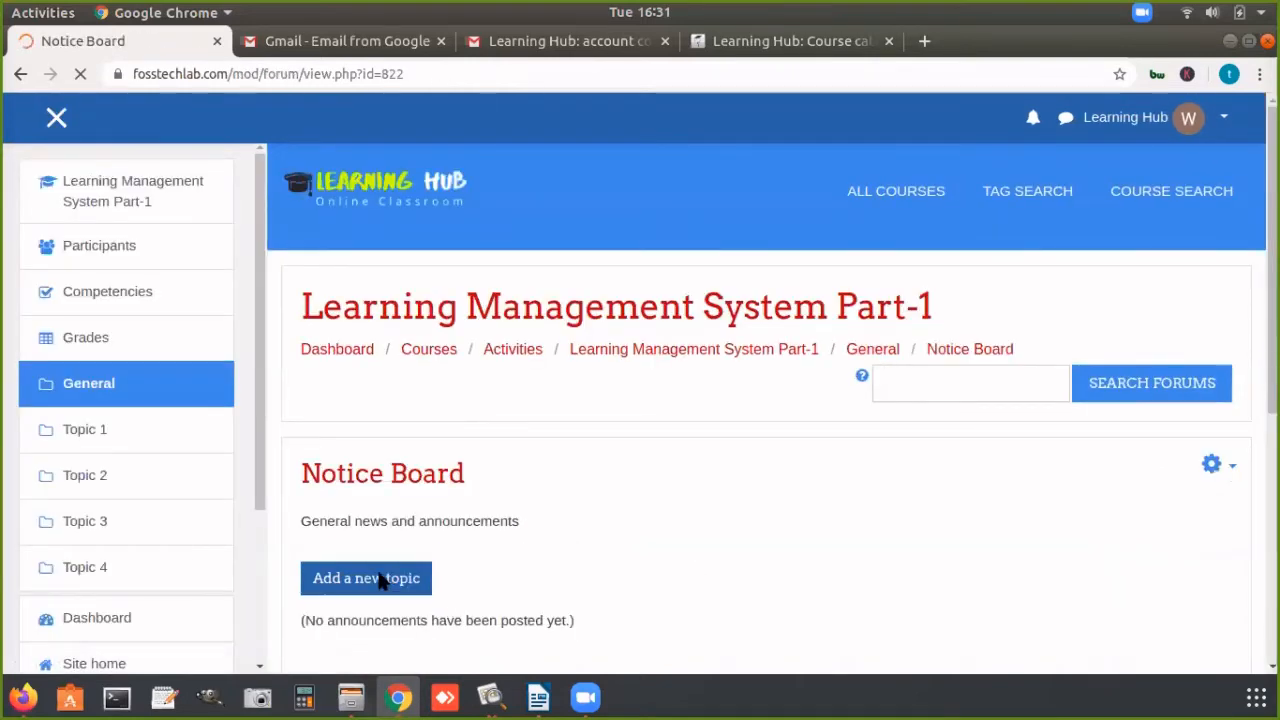
left_click(365, 578)
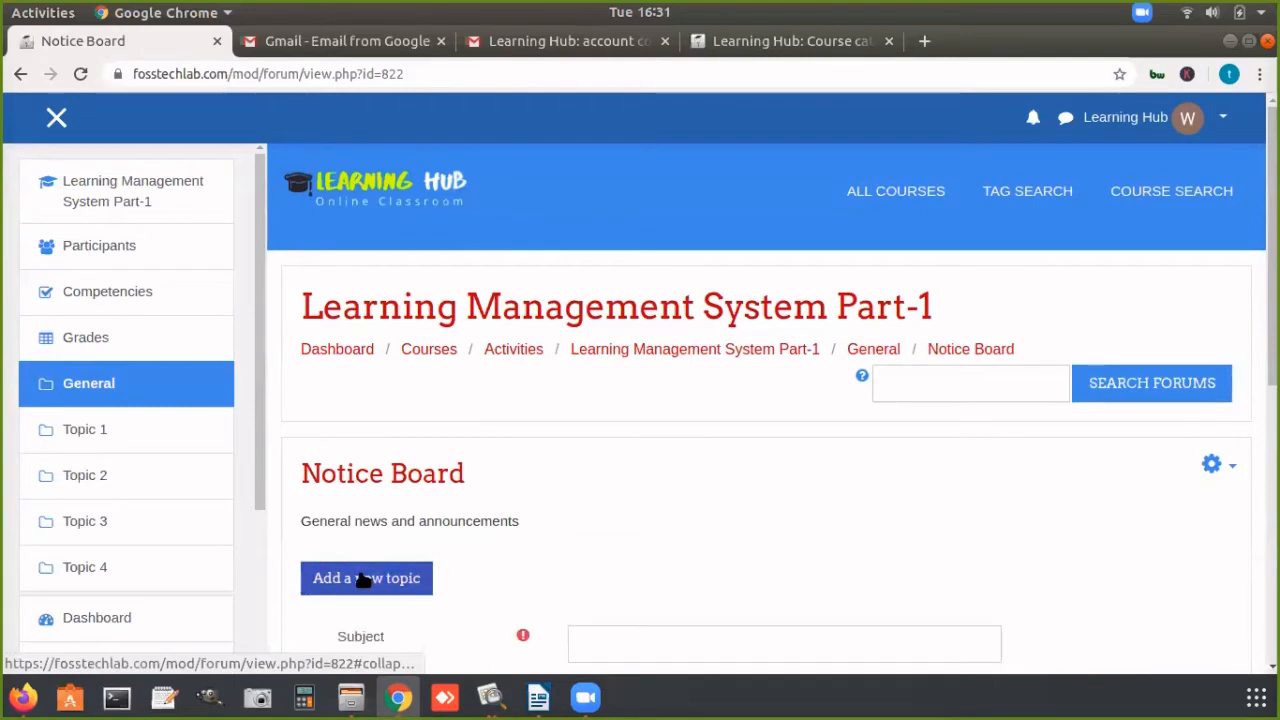
scroll(365, 578, "down", 2)
scroll(634, 317, "down", 3)
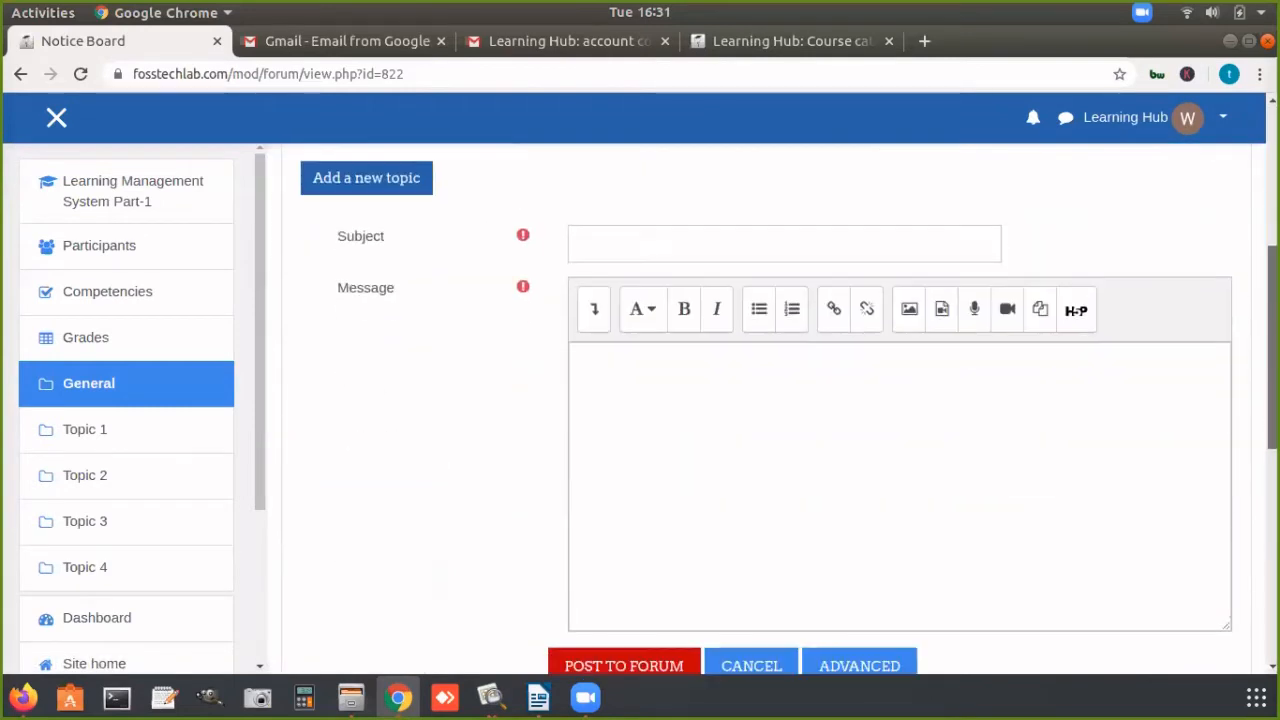
left_click(605, 240)
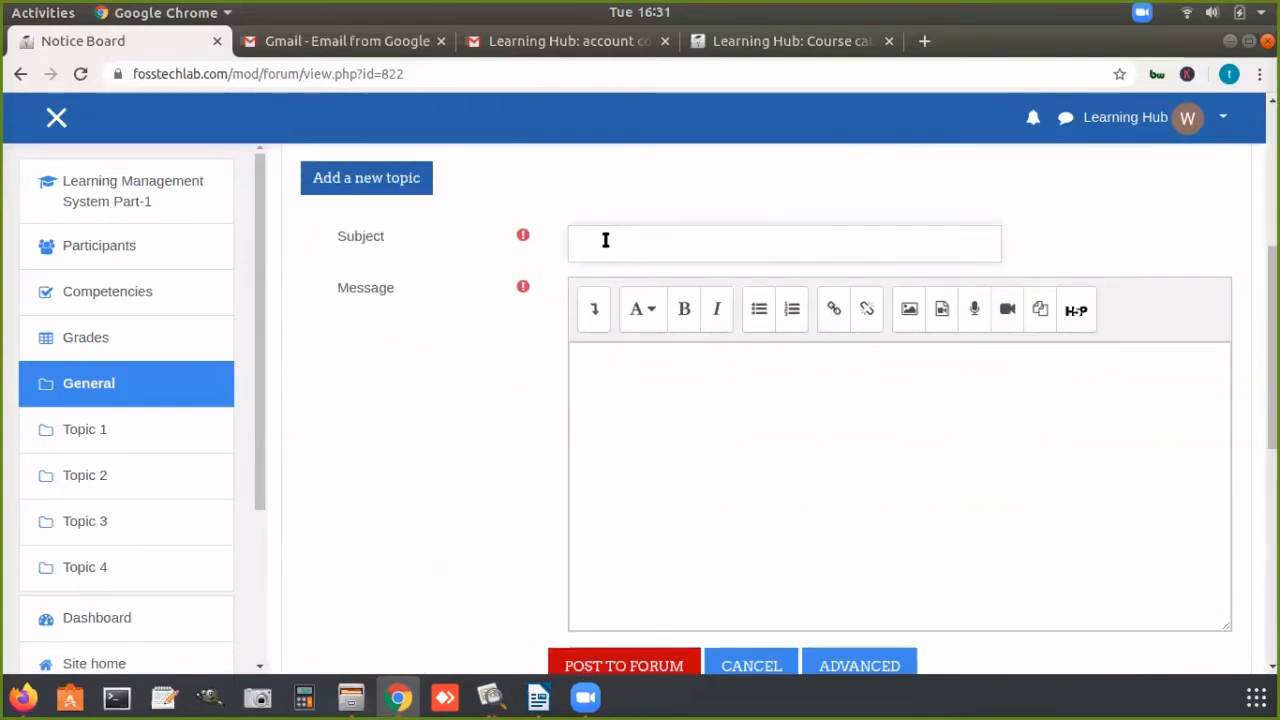
type("Atten")
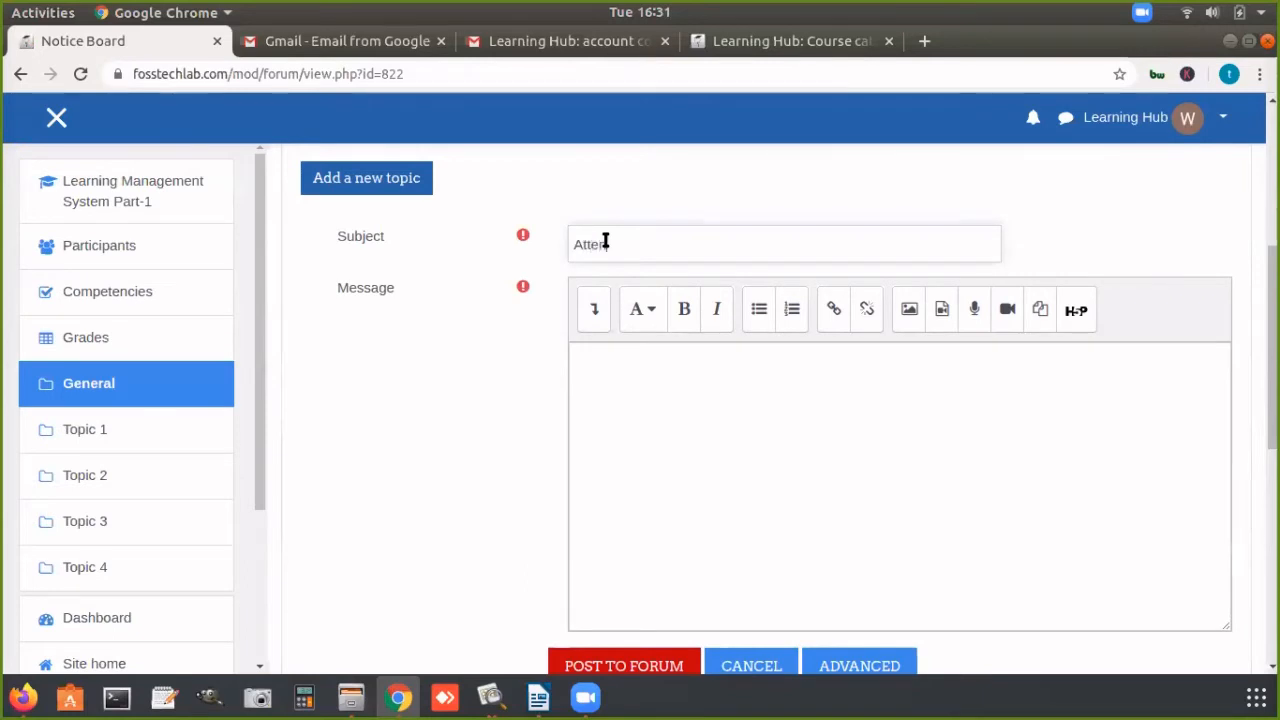
type("dan")
type("c")
key("BackSpace")
type("nce")
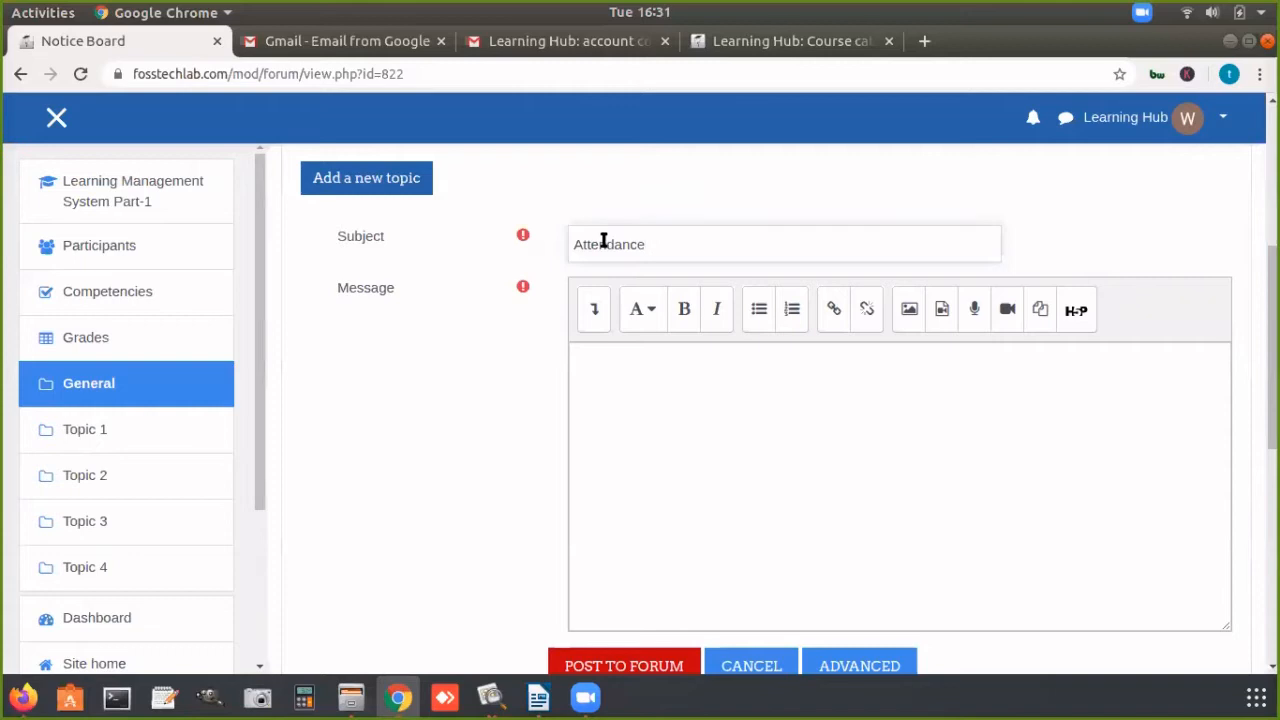
Step: Write "Minimum 75% Attendance Reuired" as the message of the new topic
left_click(637, 403)
type("Mini")
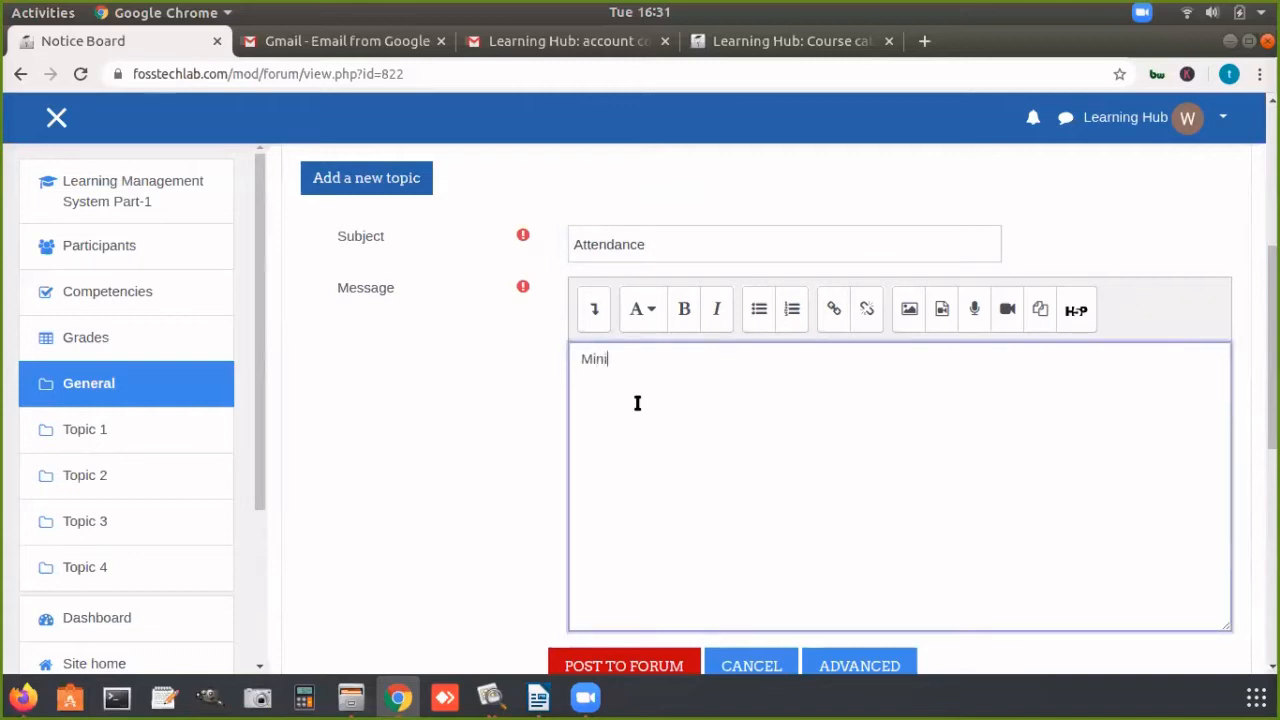
type("mum ")
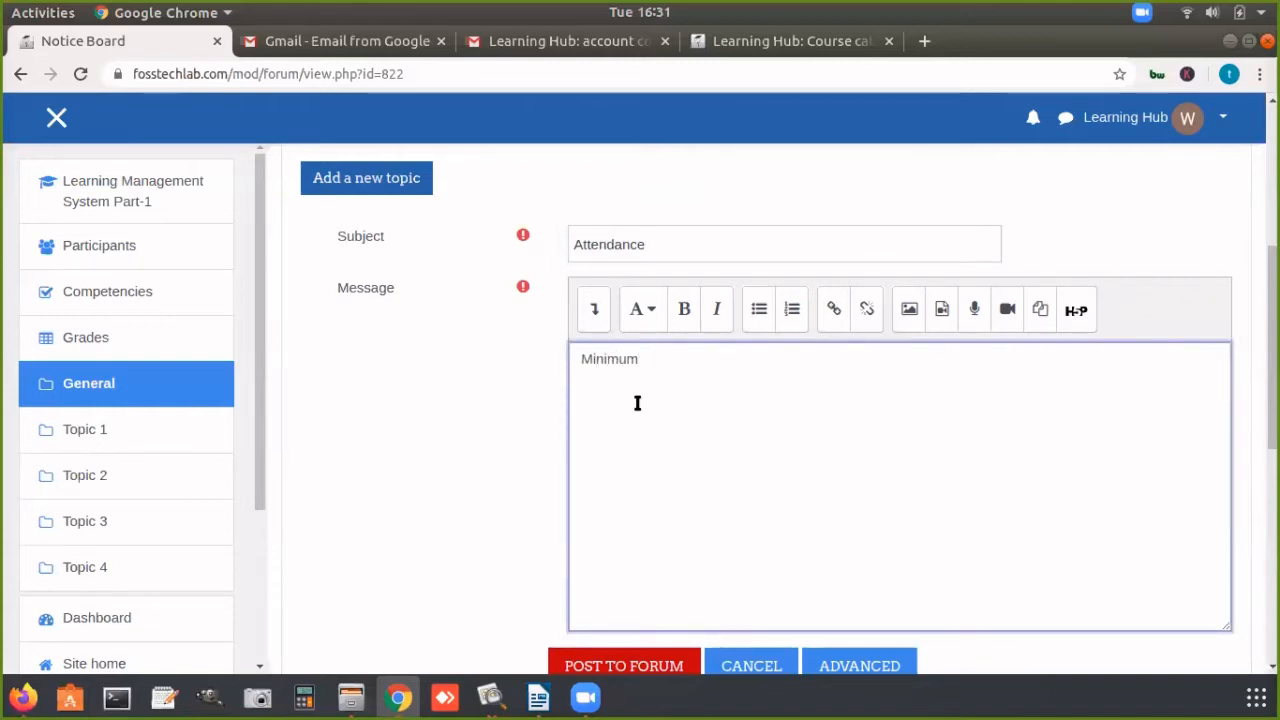
type("75% Atten")
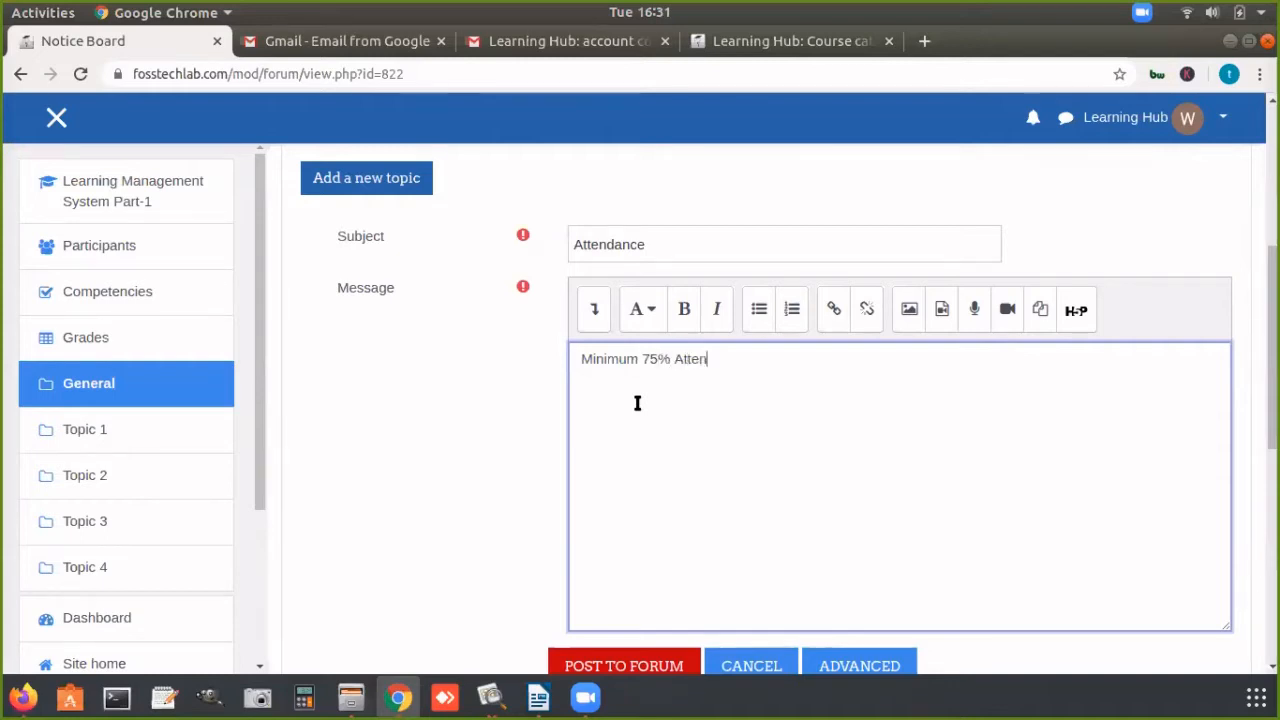
type("dance R")
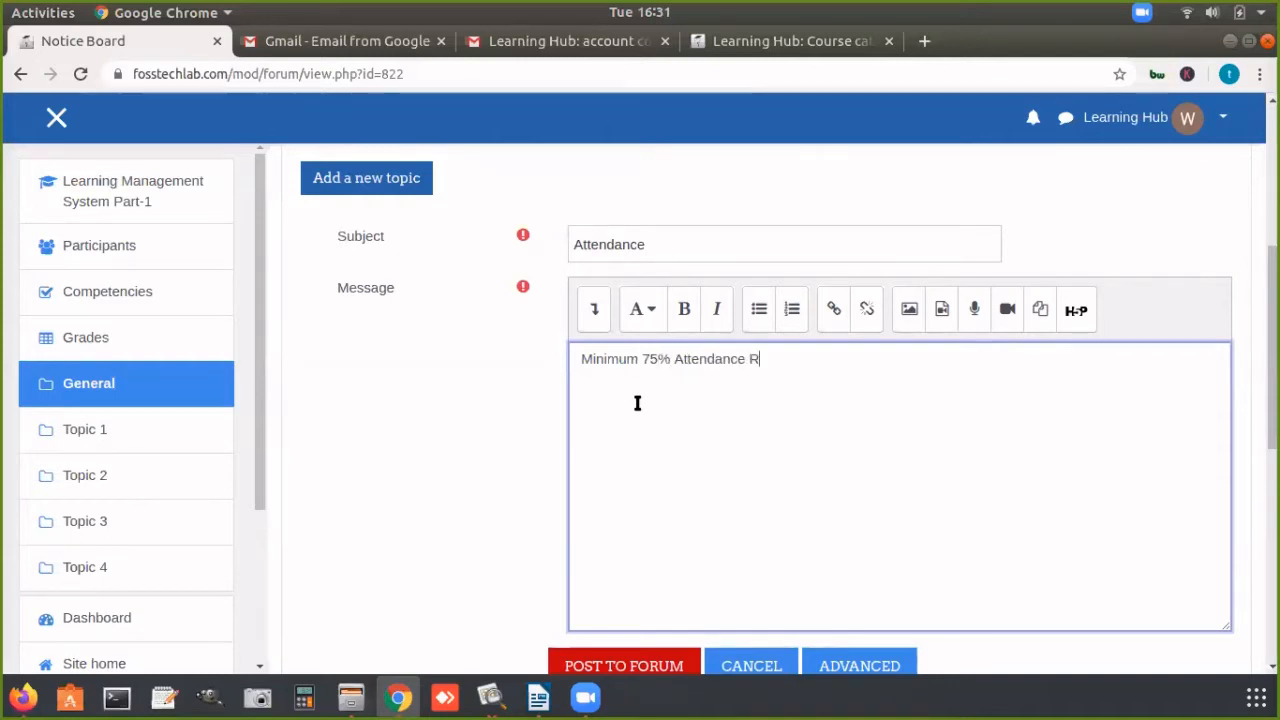
type("euired")
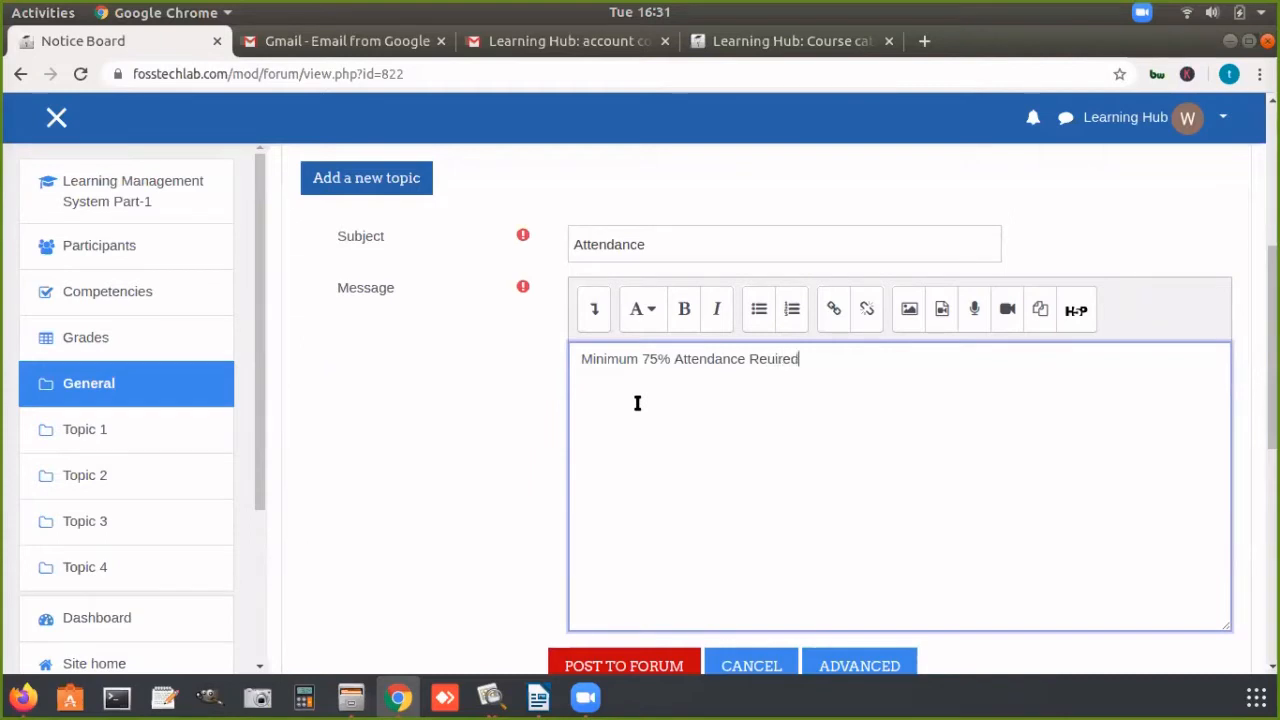
Step: Format the whole message text of the new topic as a heading
scroll(1273, 350, "down", 2)
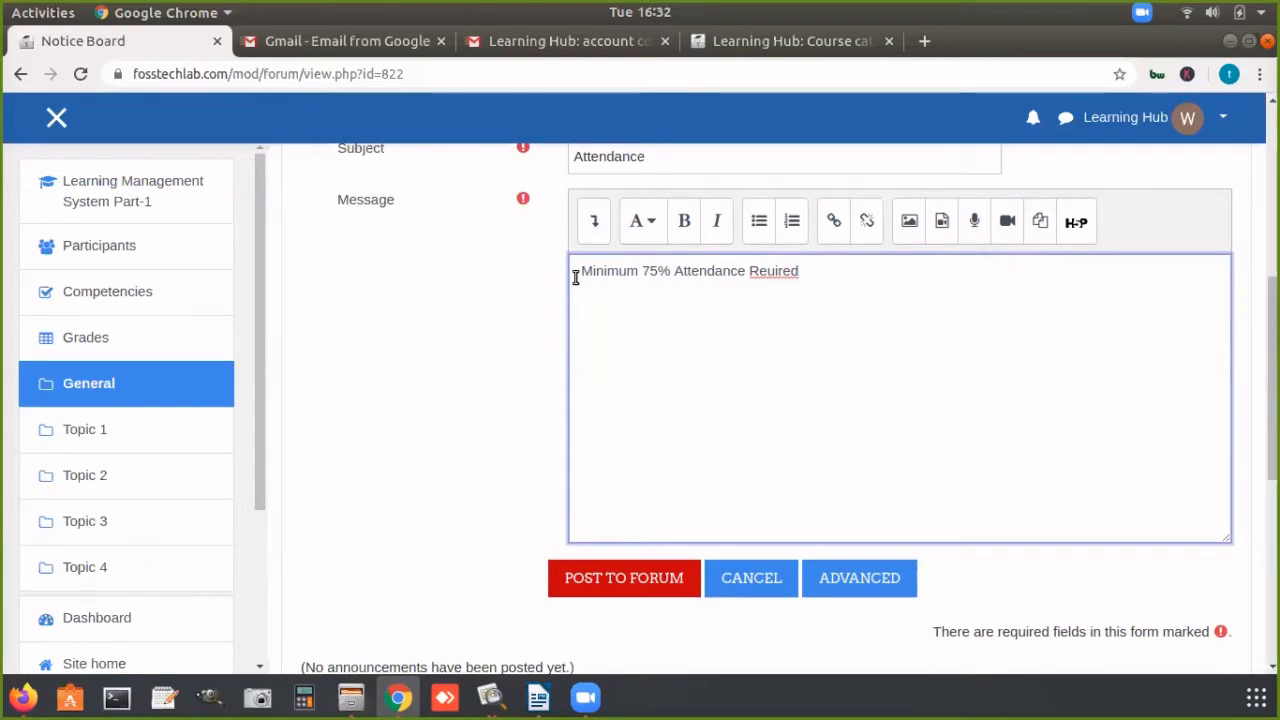
left_click_drag(575, 273, 800, 280)
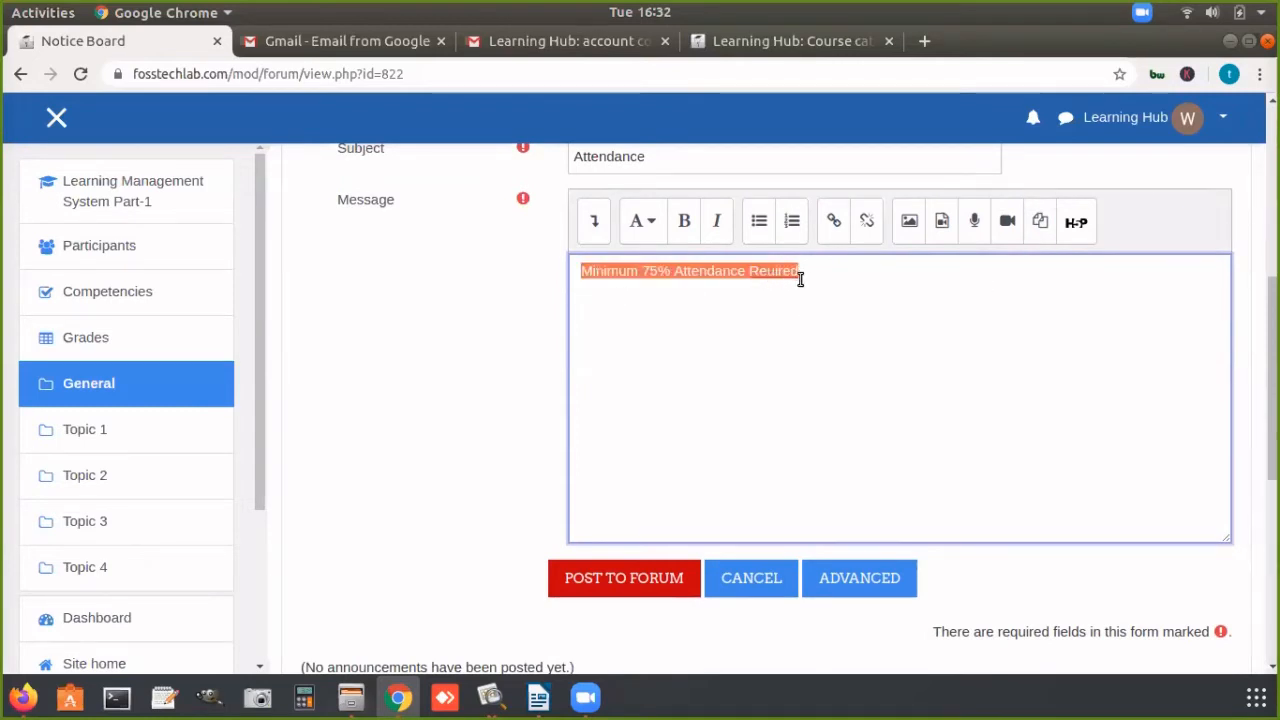
left_click(648, 228)
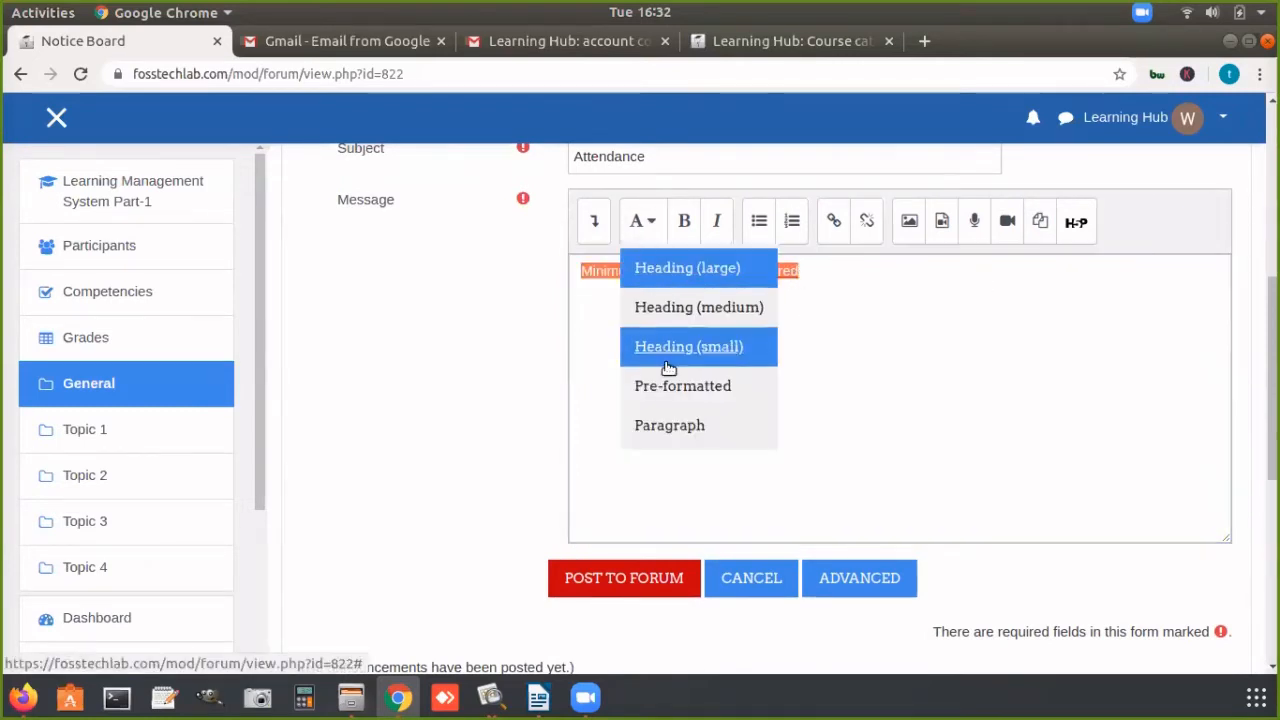
left_click(752, 336)
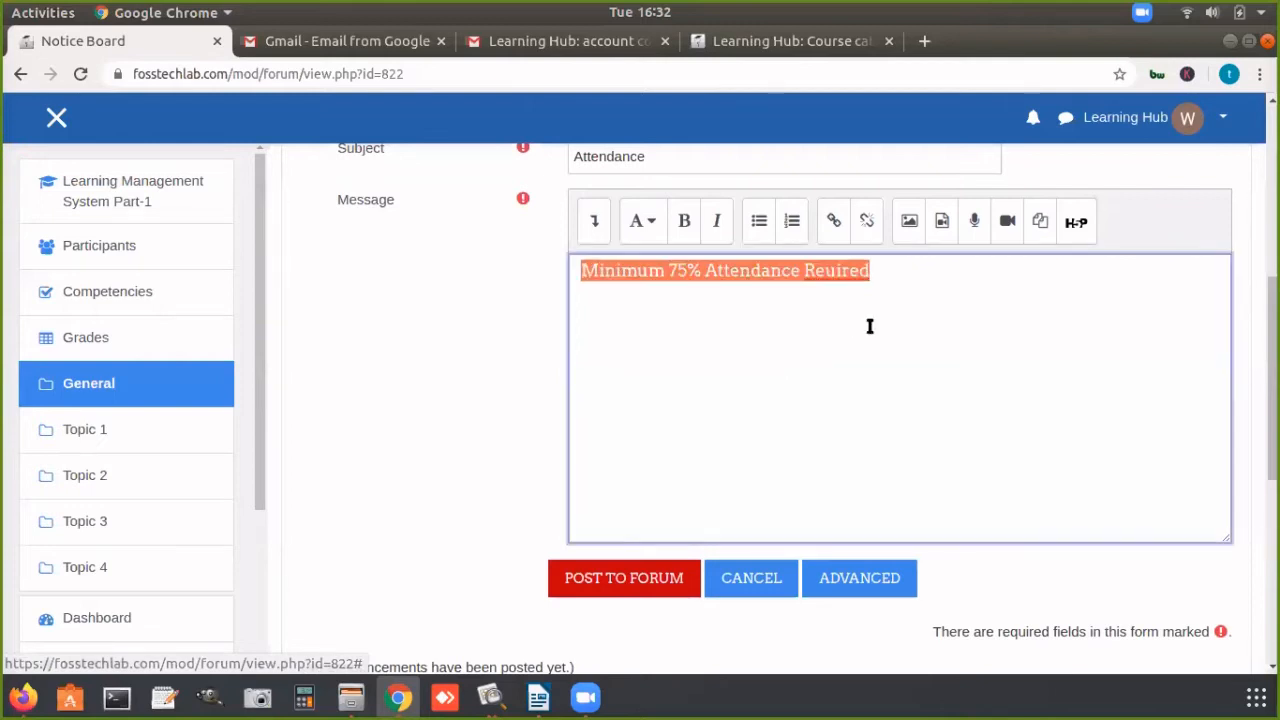
left_click(870, 326)
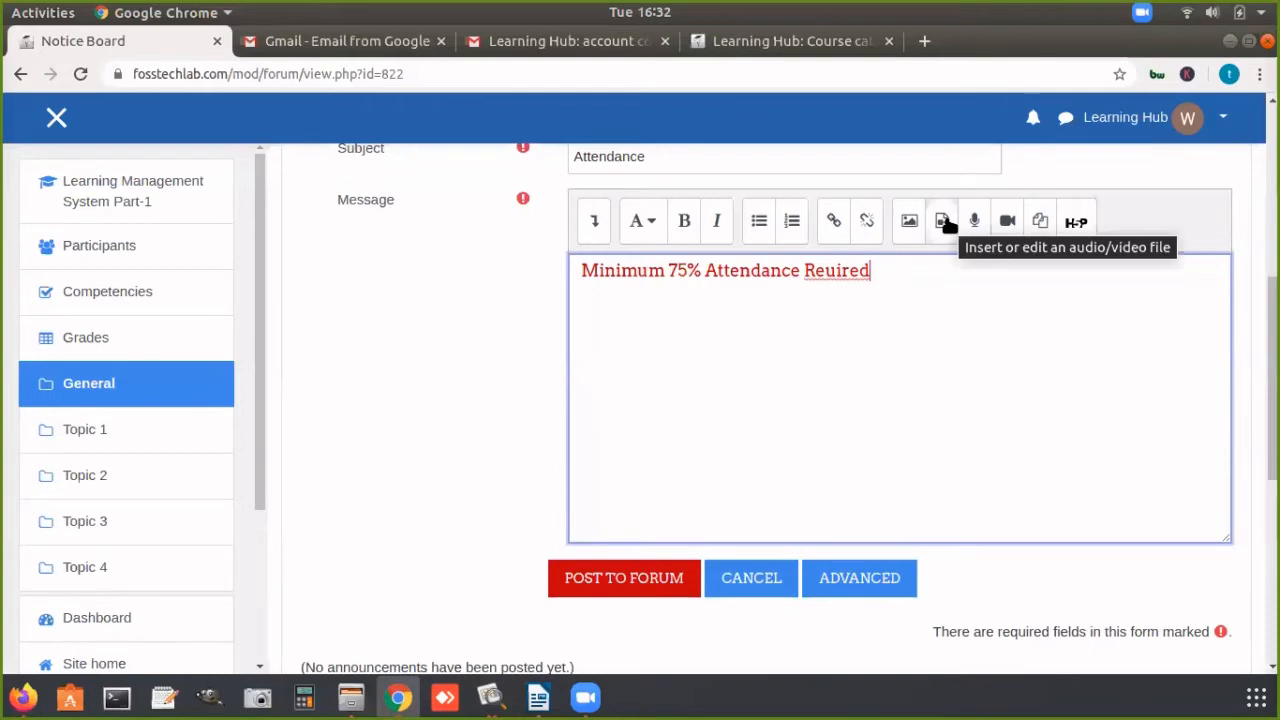
Step: Correct the misspelled last word of the message to "Required" and post the topic to the forum
right_click(857, 275)
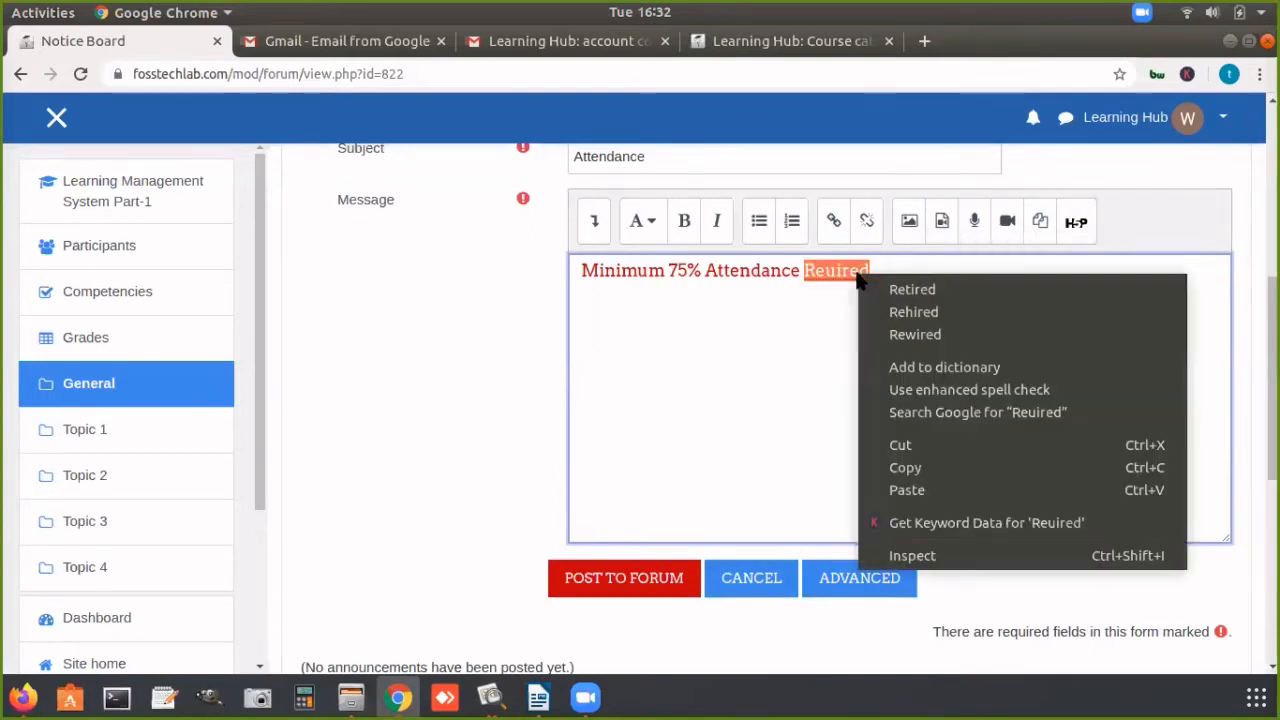
key("Escape")
left_click(823, 270)
type("q")
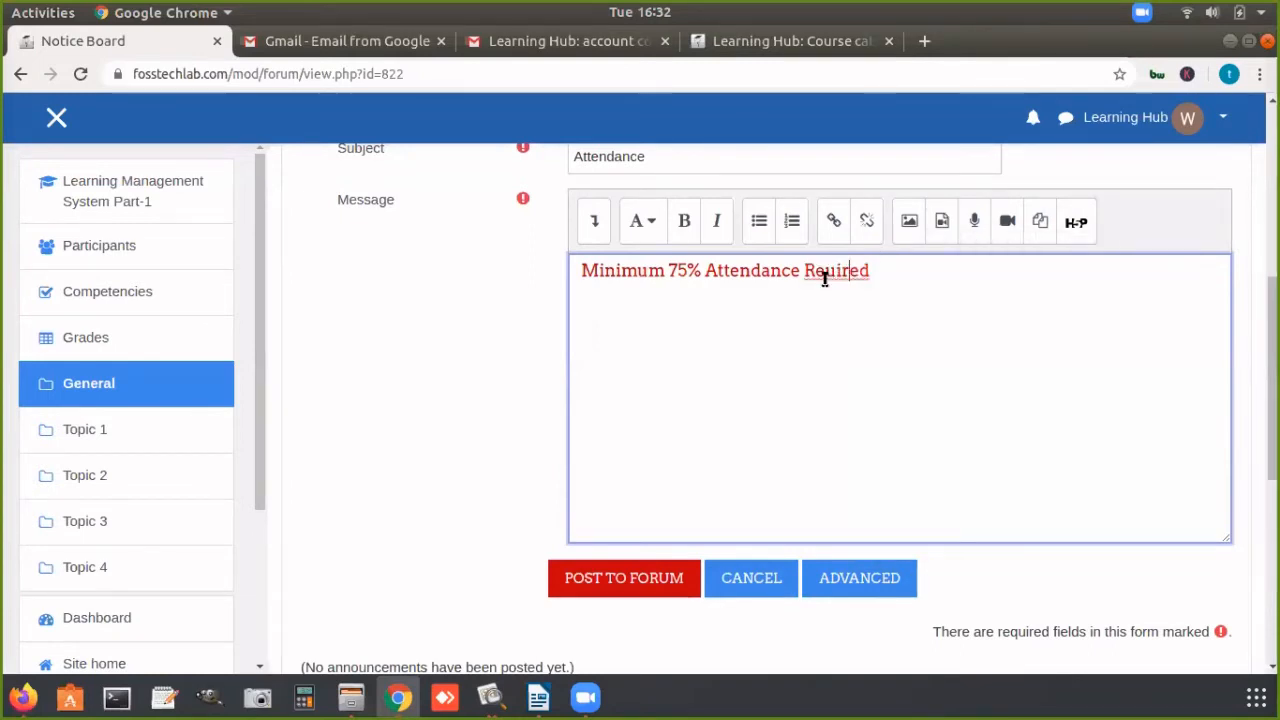
type("q")
left_click(907, 277)
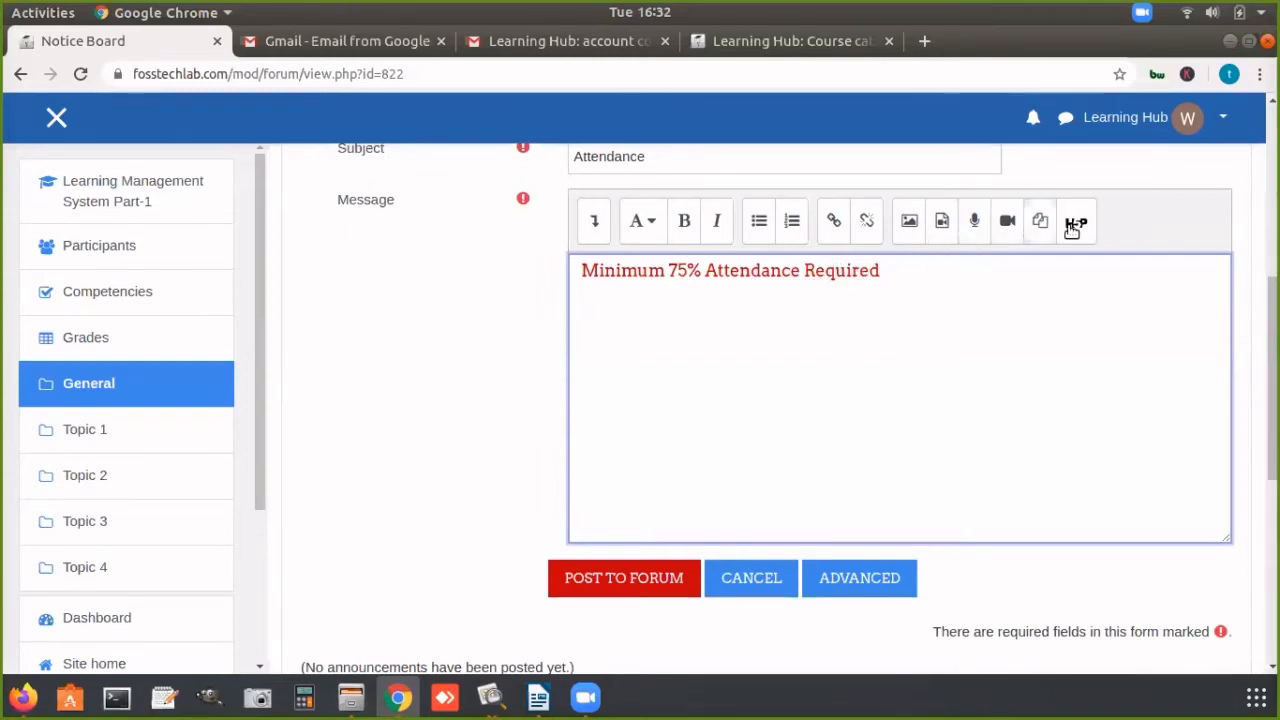
scroll(766, 437, "down", 2)
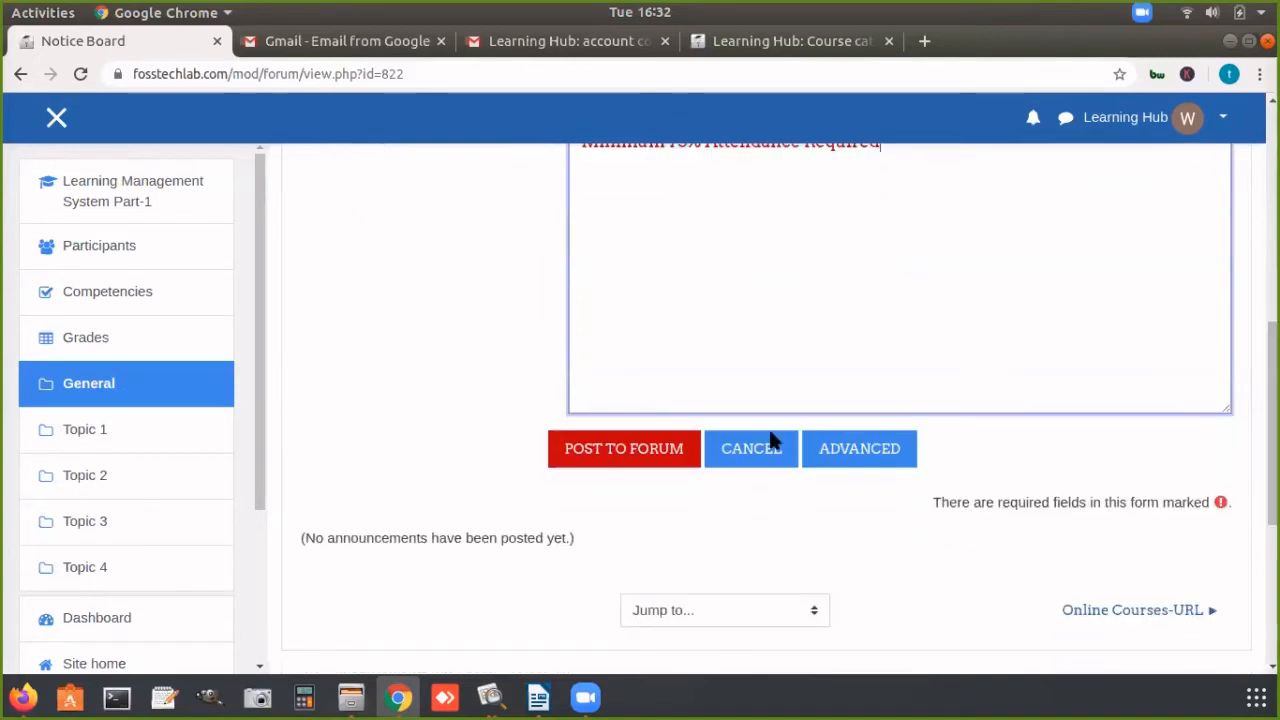
left_click(628, 483)
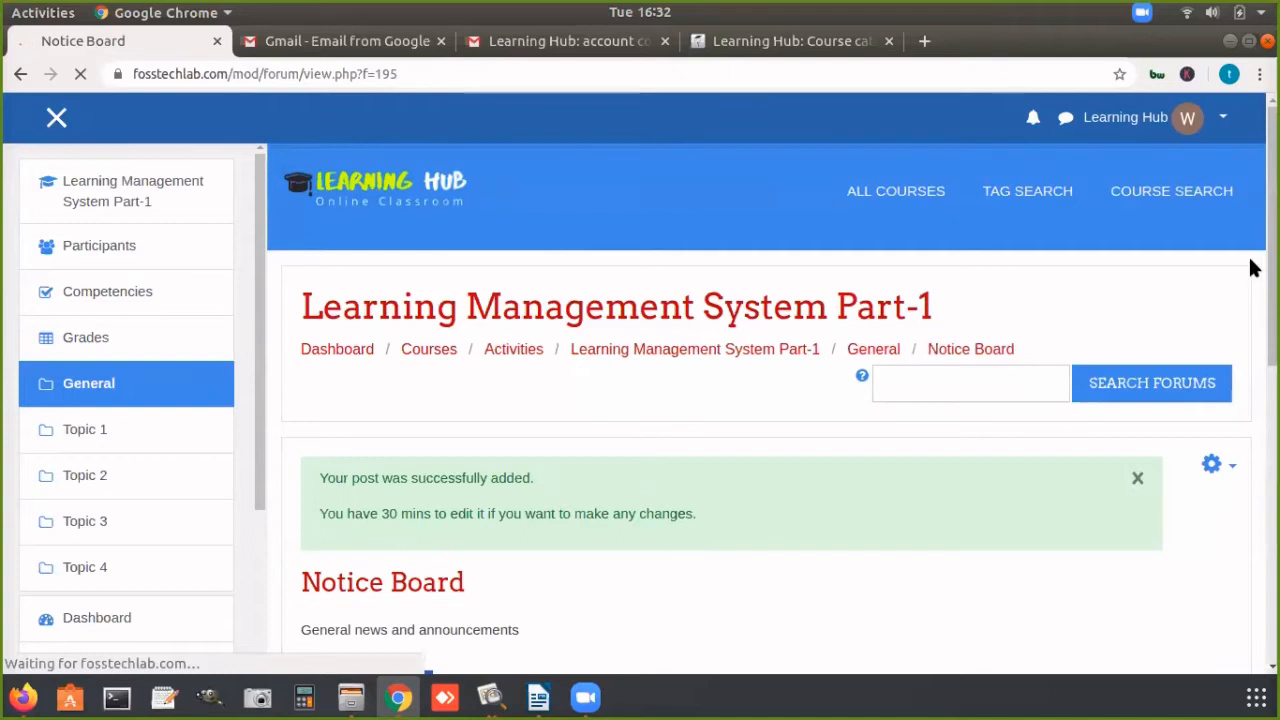
Step: Open the posted Attendance discussion on the Notice Board and review its message
scroll(766, 409, "down", 3)
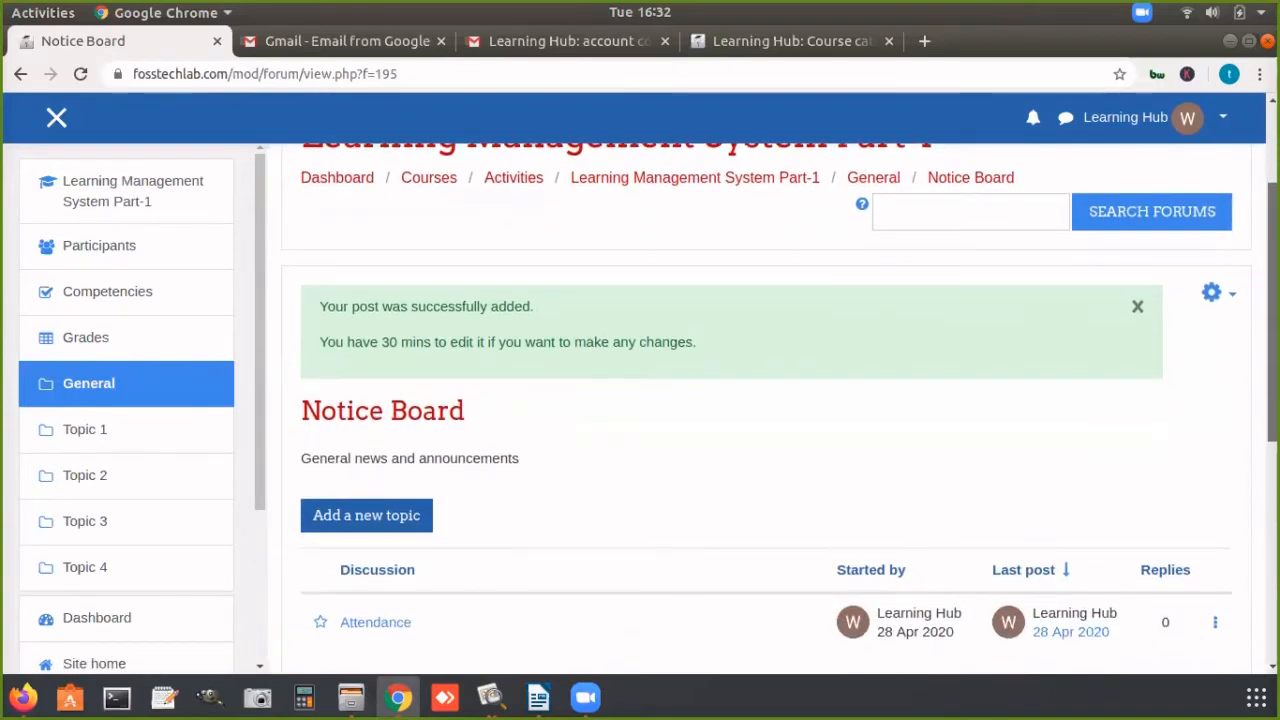
scroll(766, 409, "down", 5)
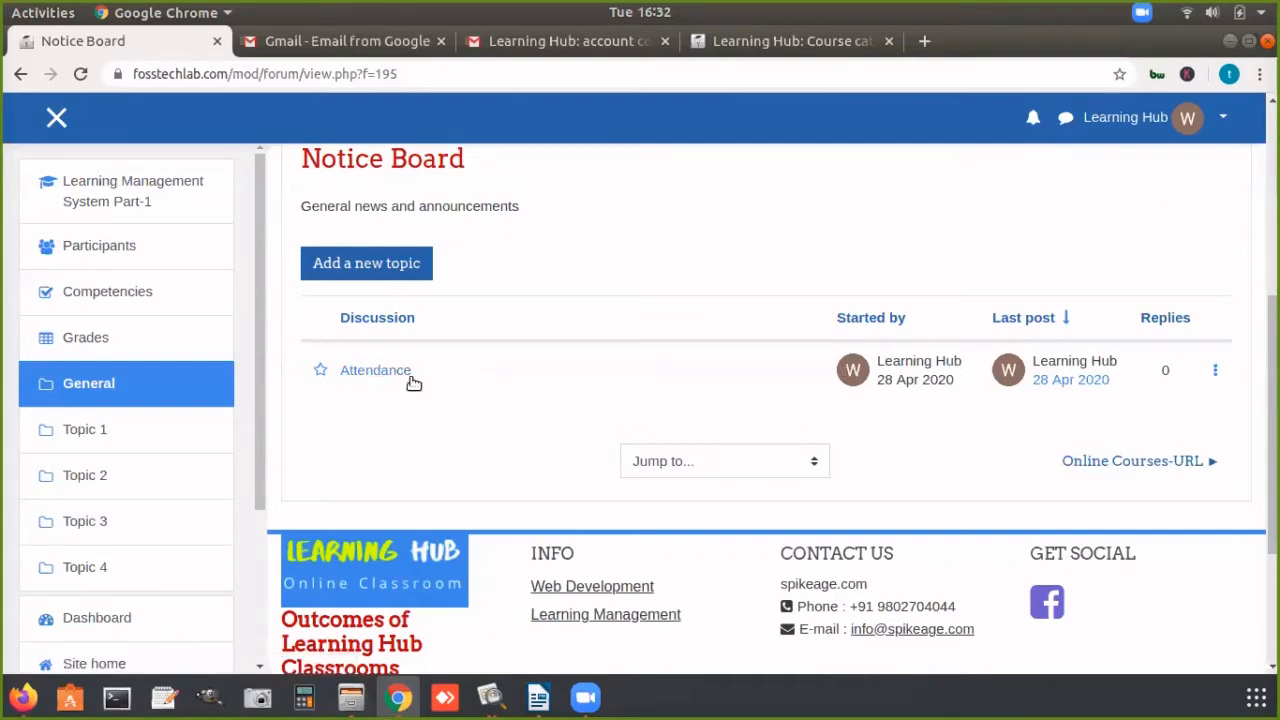
left_click(383, 372)
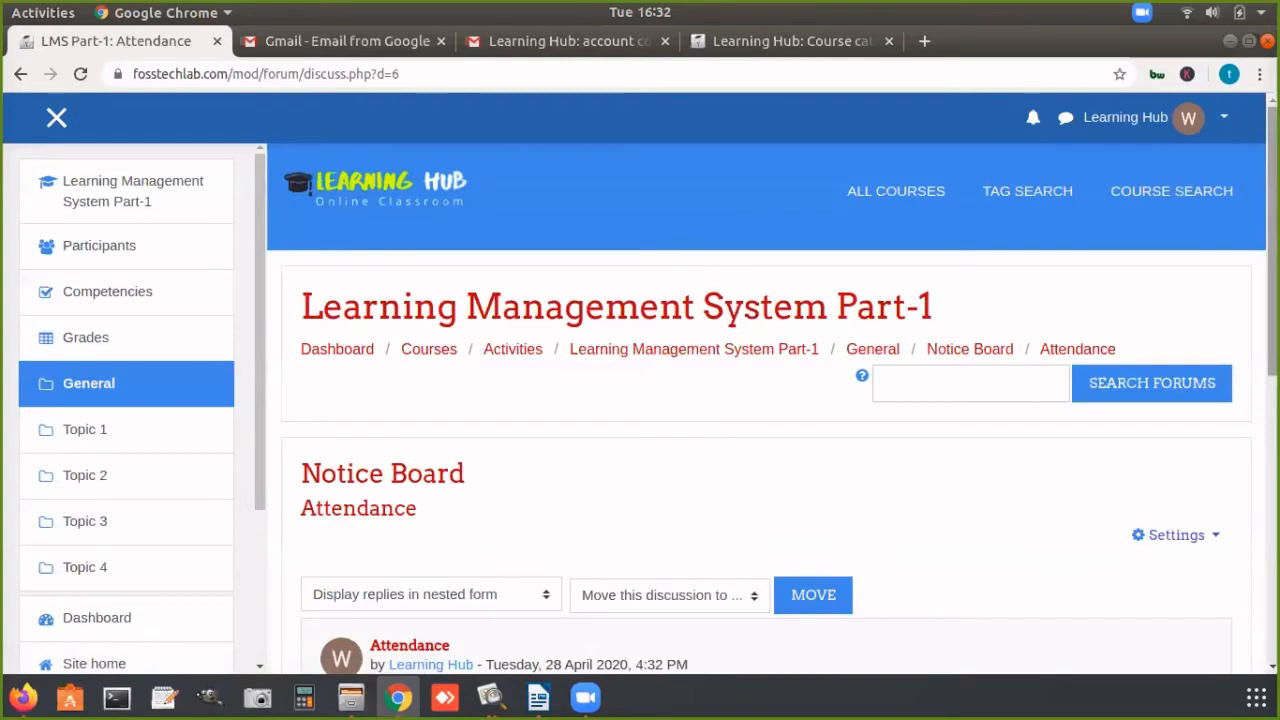
scroll(766, 400, "down", 2)
scroll(830, 438, "down", 3)
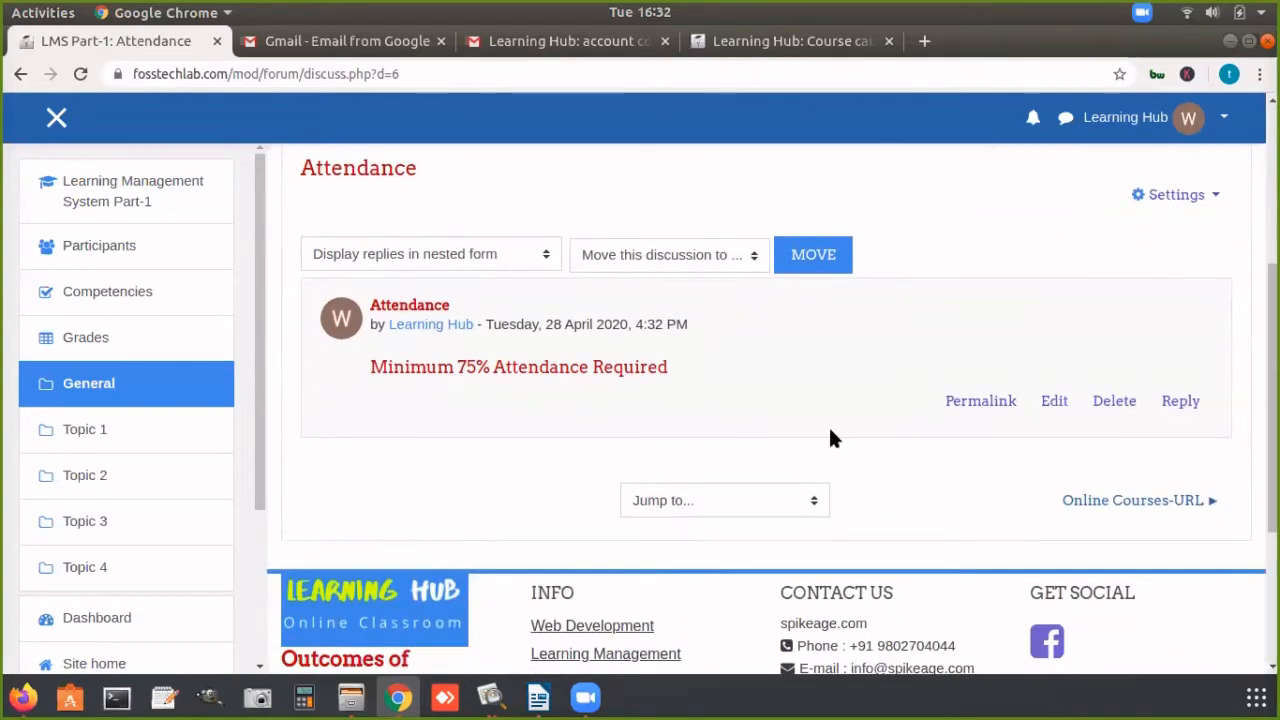
left_click_drag(369, 367, 770, 365)
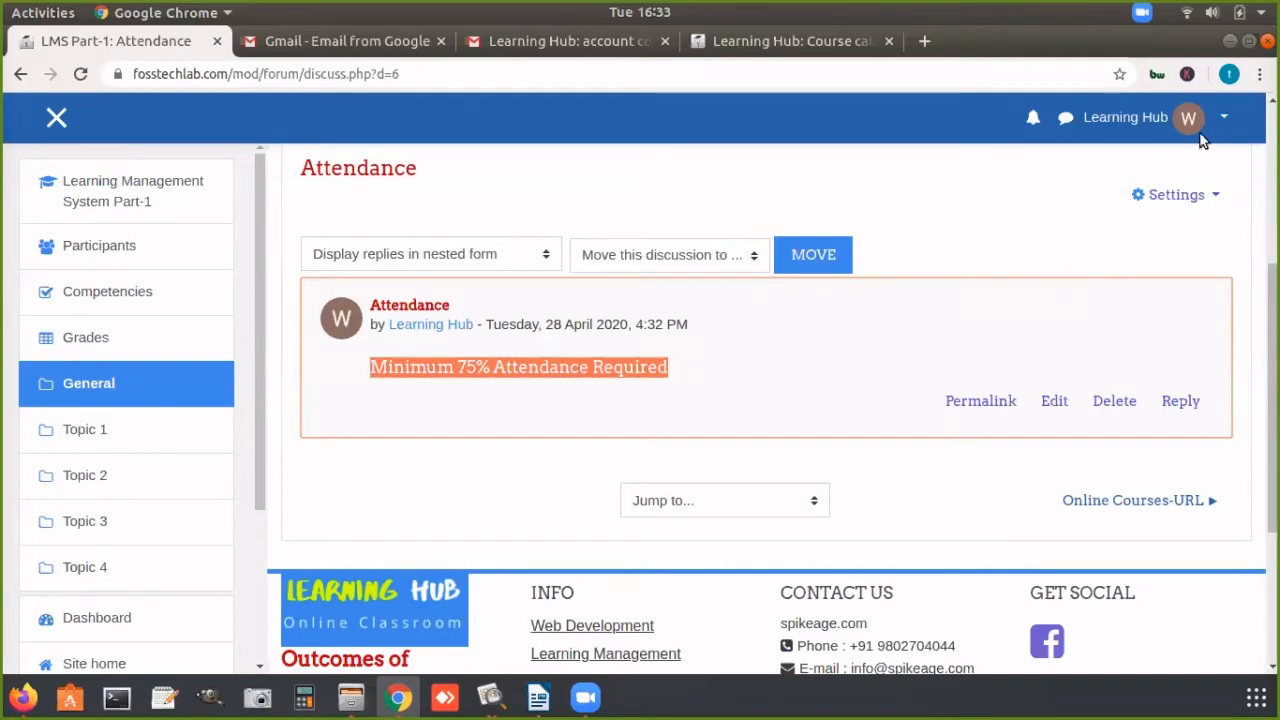
Step: Switch to the Student role to view the Attendance discussion as a student would
left_click(1224, 117)
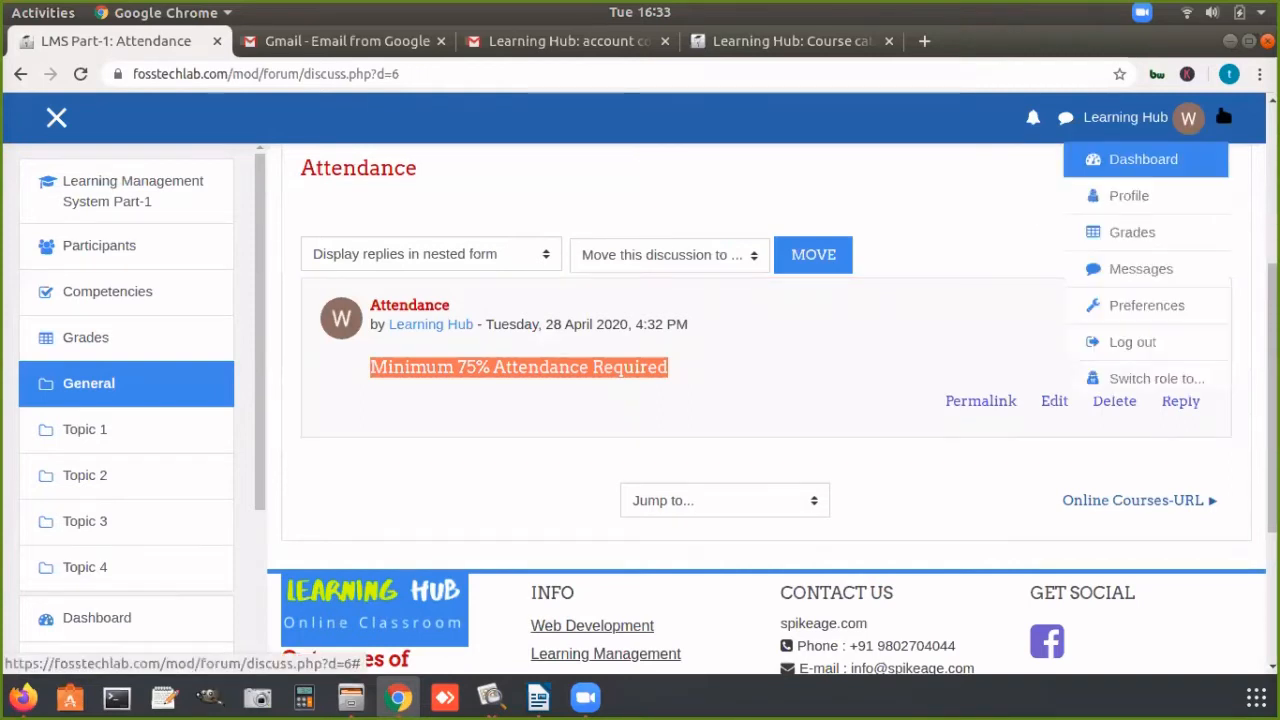
left_click(992, 178)
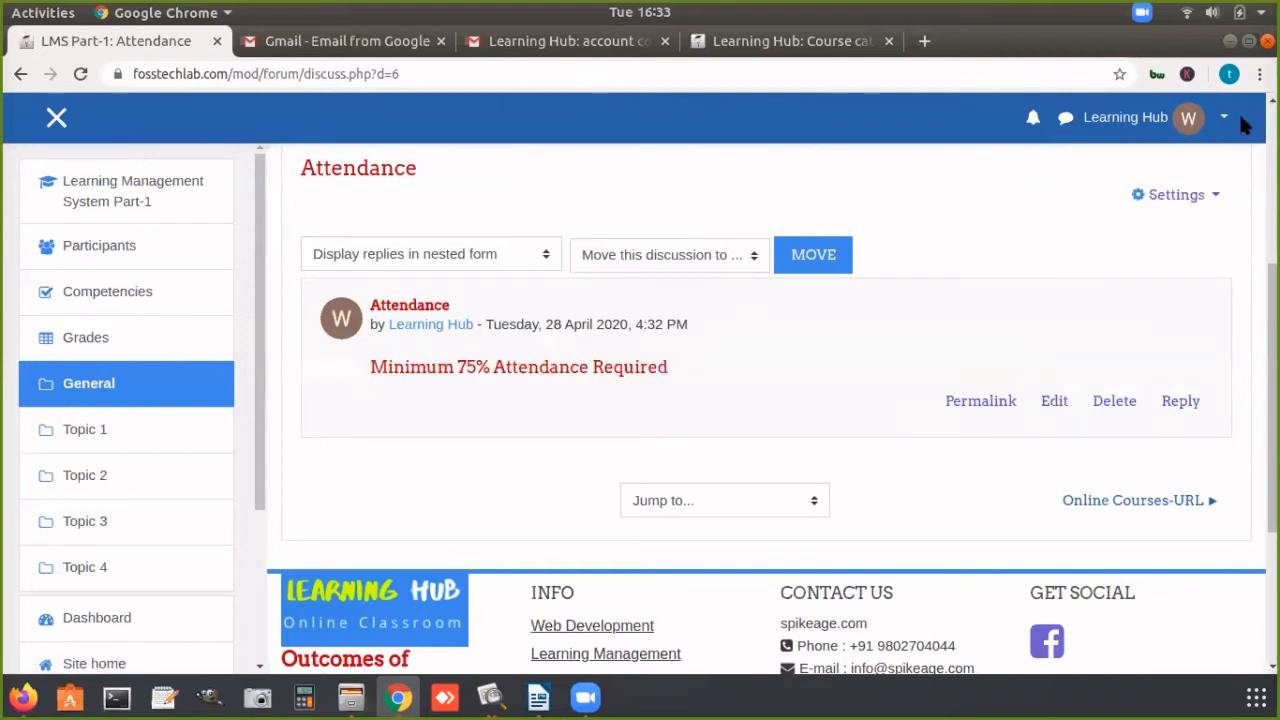
left_click(1224, 117)
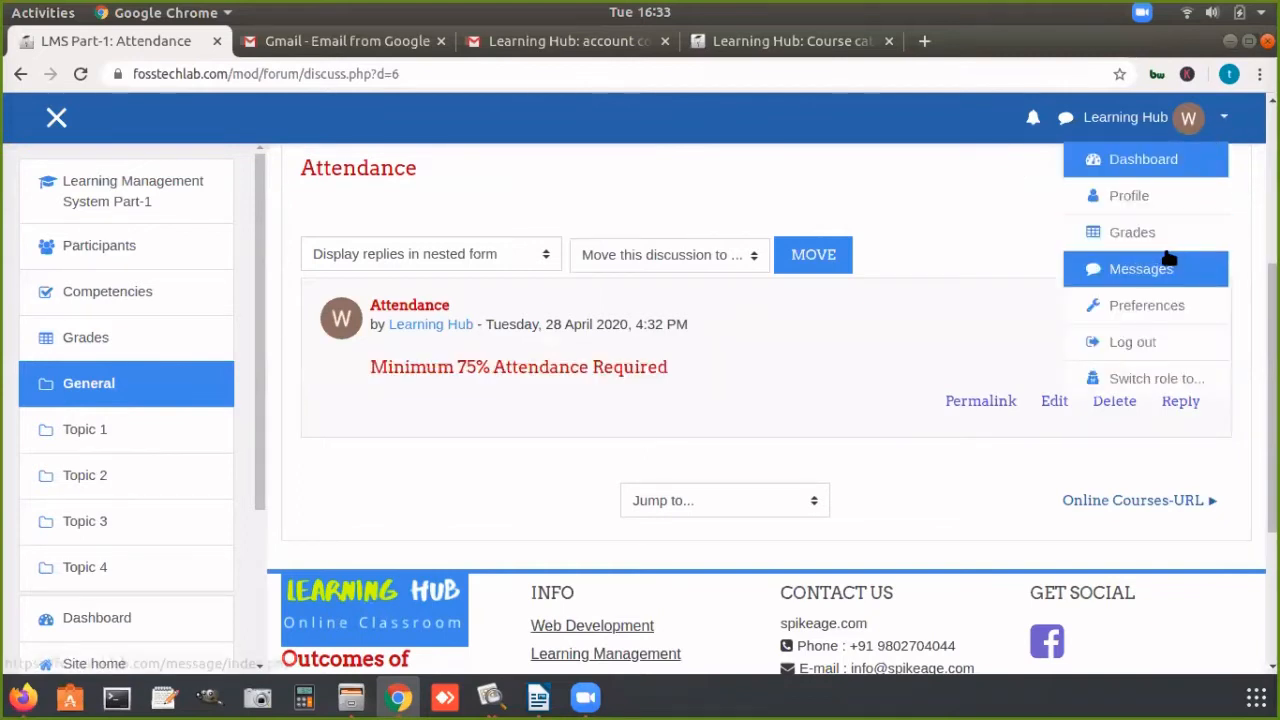
left_click(1146, 379)
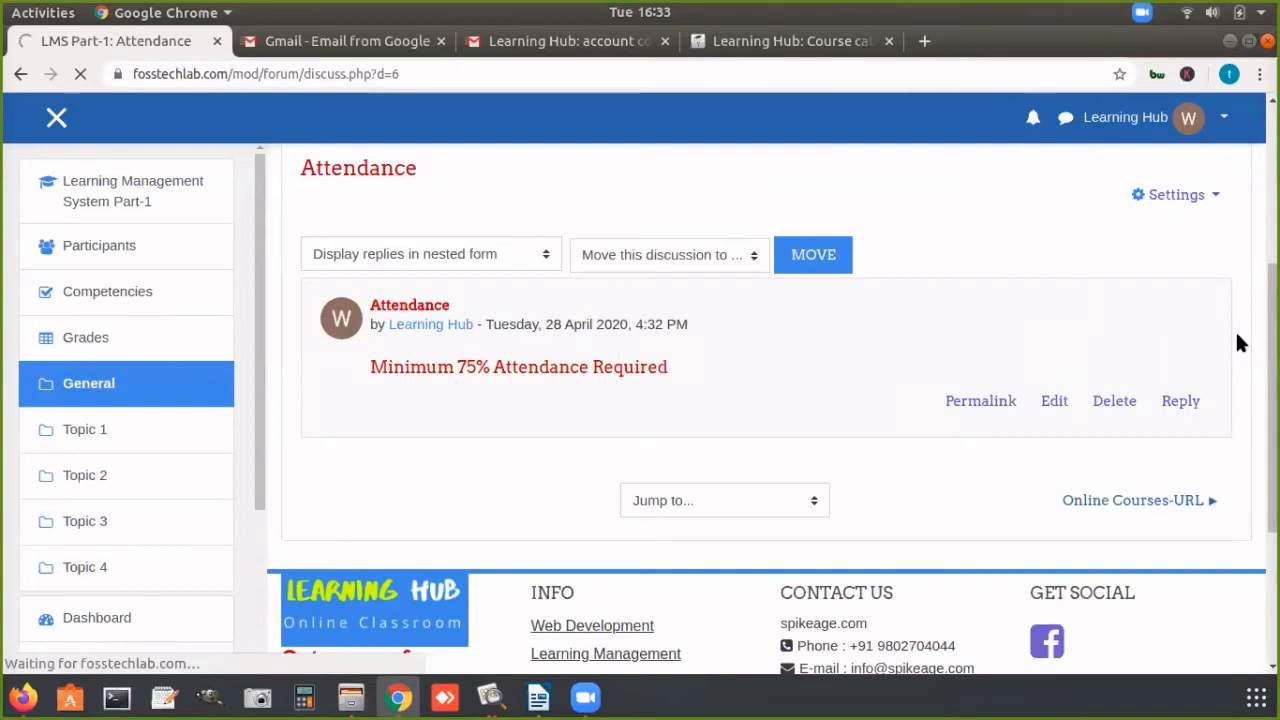
scroll(742, 530, "down", 3)
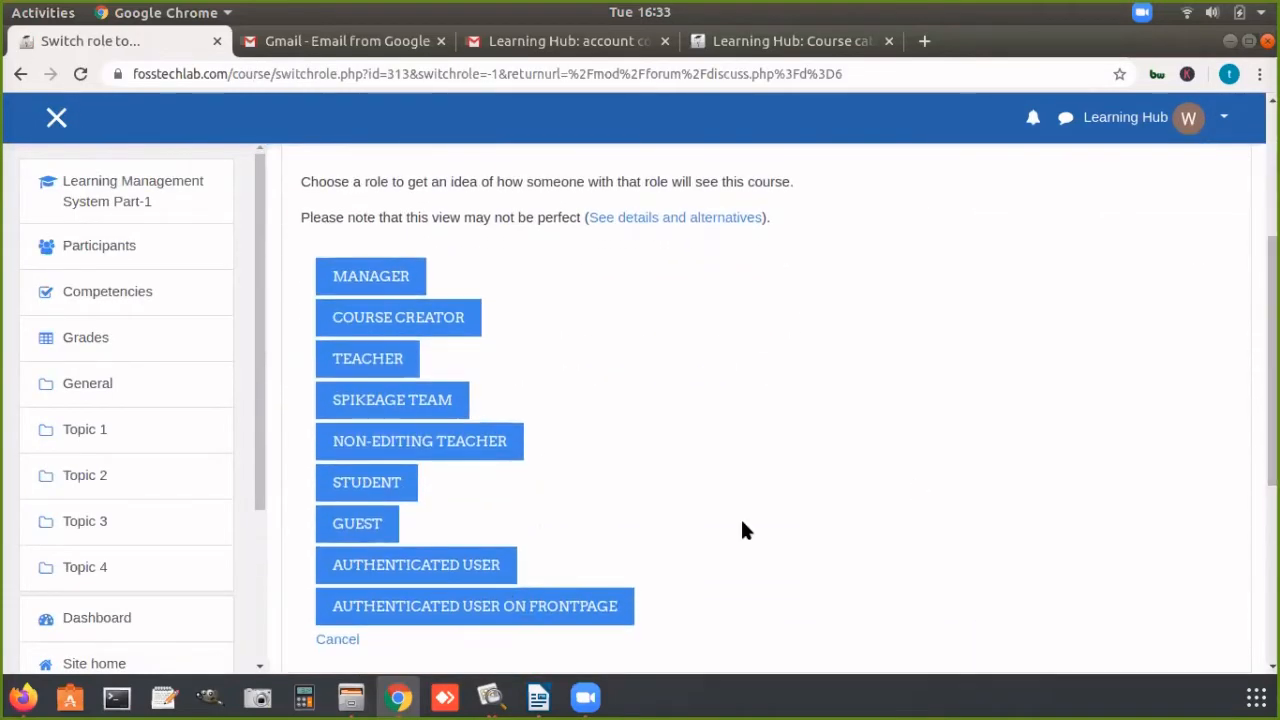
left_click(380, 484)
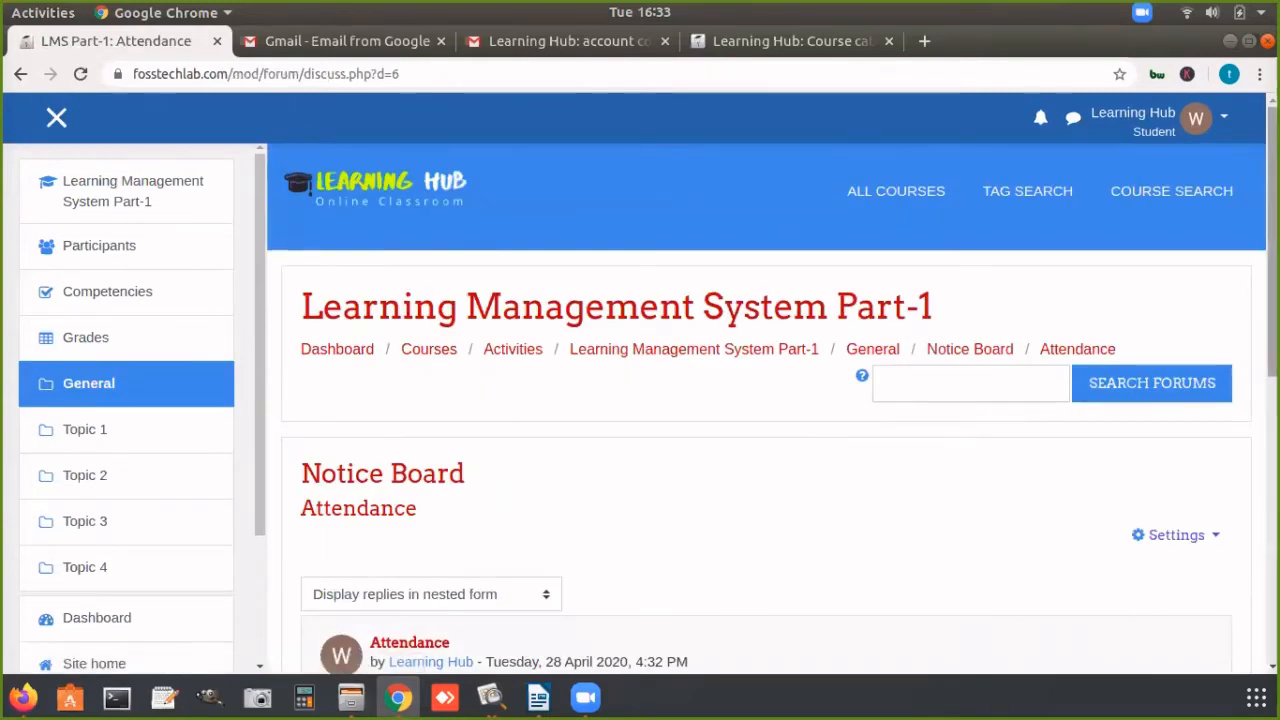
Step: Examine the Attendance notice and the options a student has on the discussion page
scroll(828, 436, "down", 2)
scroll(781, 409, "down", 1)
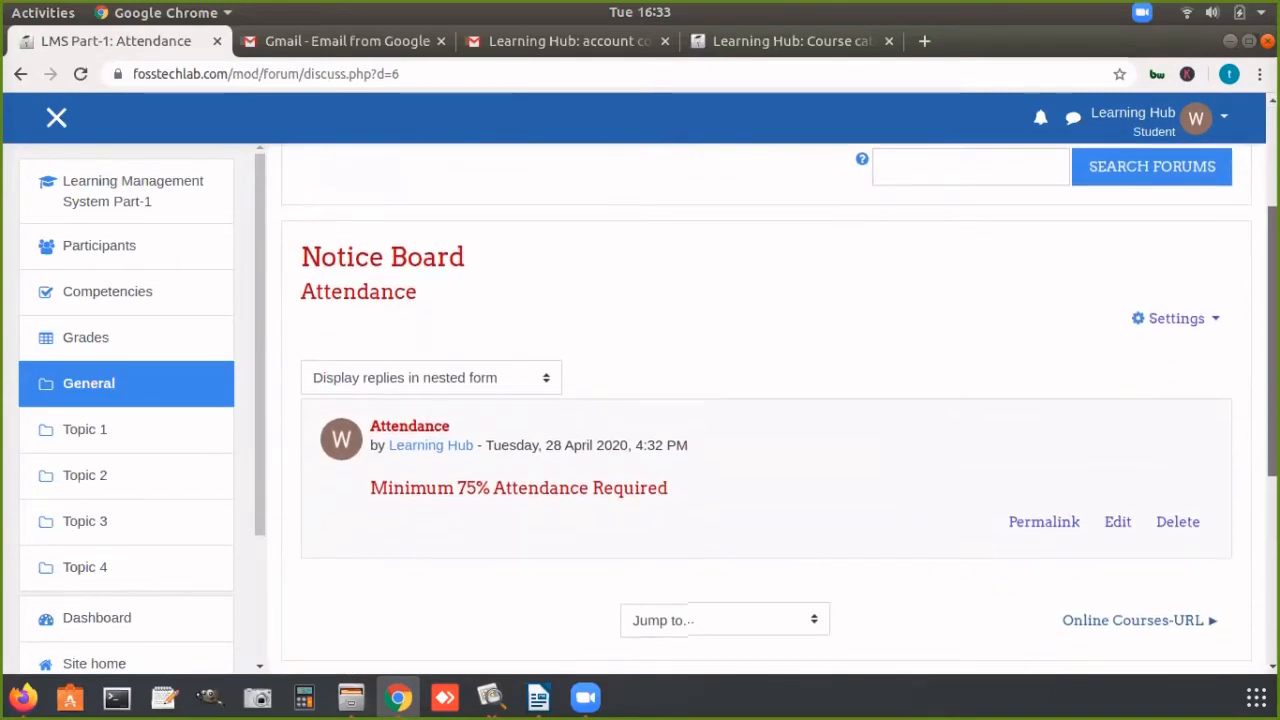
scroll(766, 409, "up", 2)
scroll(766, 409, "down", 2)
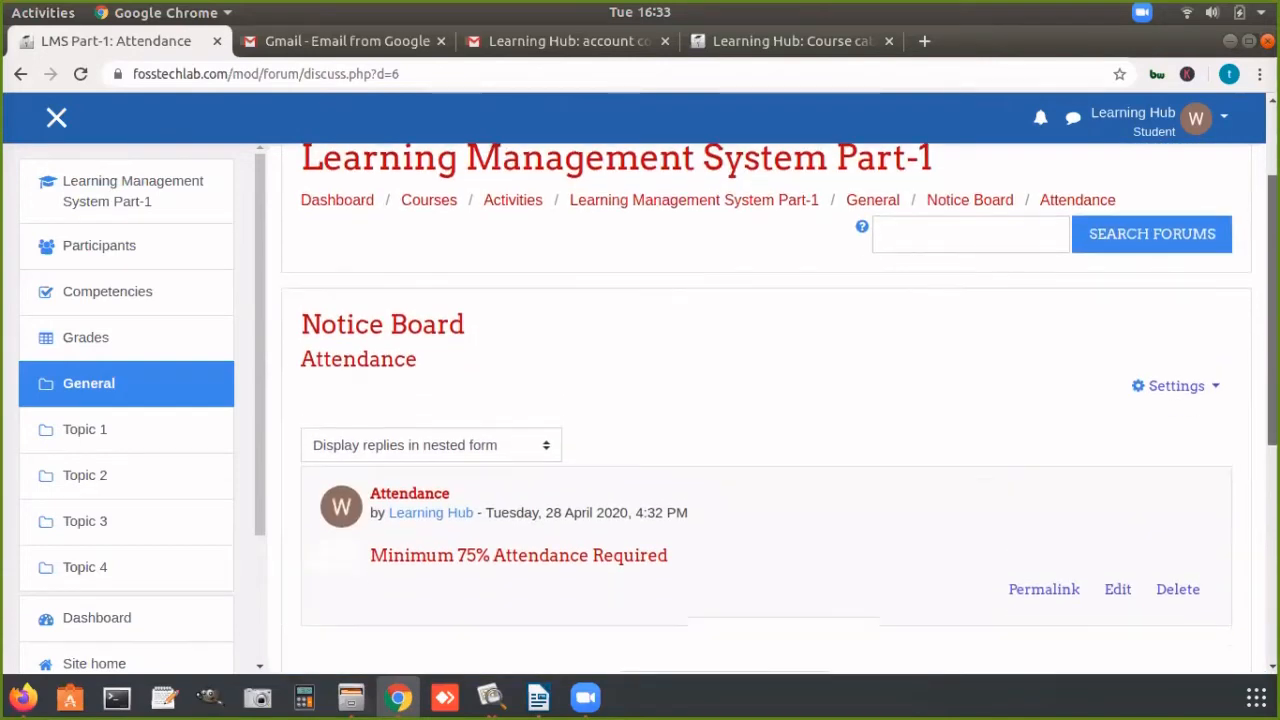
scroll(766, 409, "up", 1)
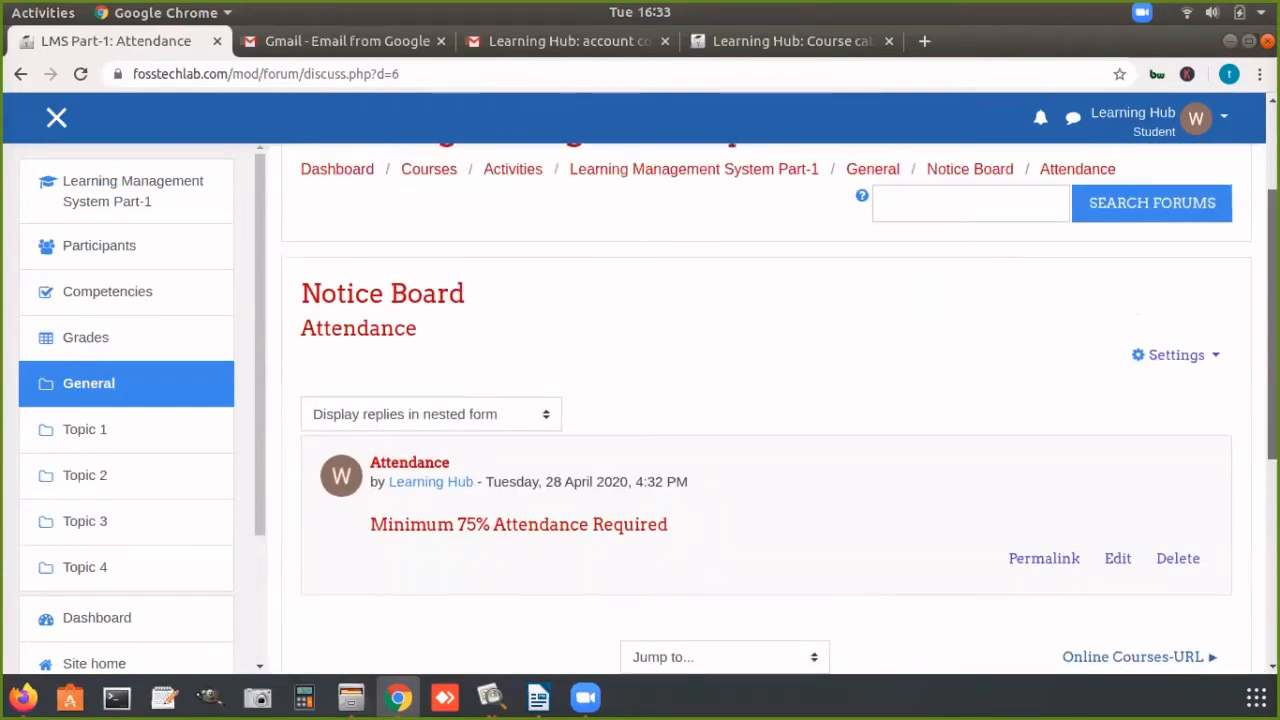
scroll(780, 408, "up", 1)
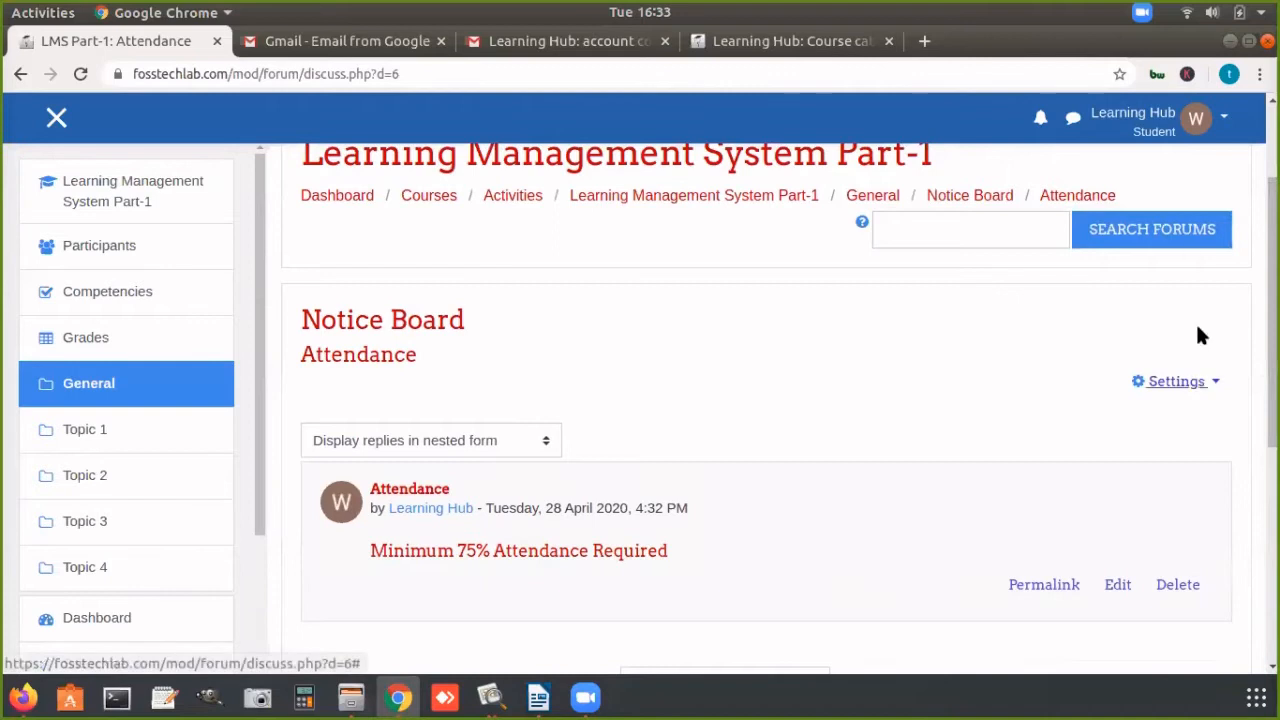
Step: Return from the Student role to the normal role on the Attendance discussion
left_click(1222, 118)
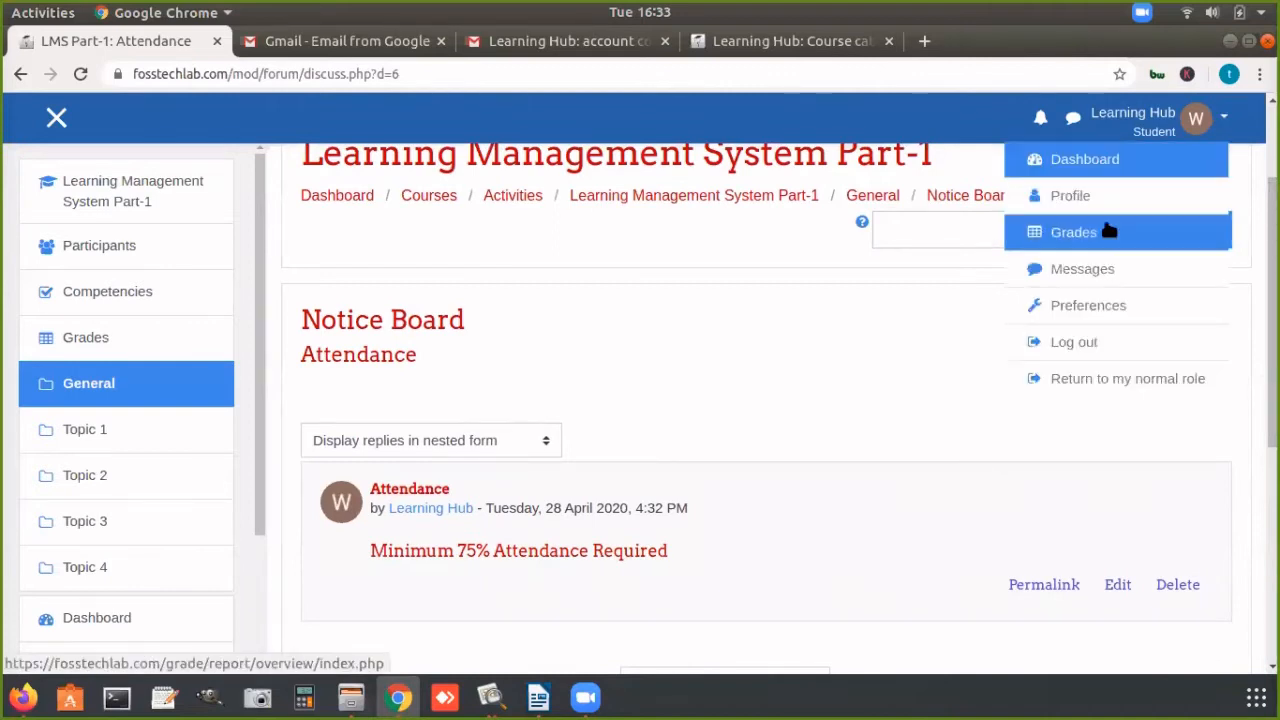
left_click(1091, 382)
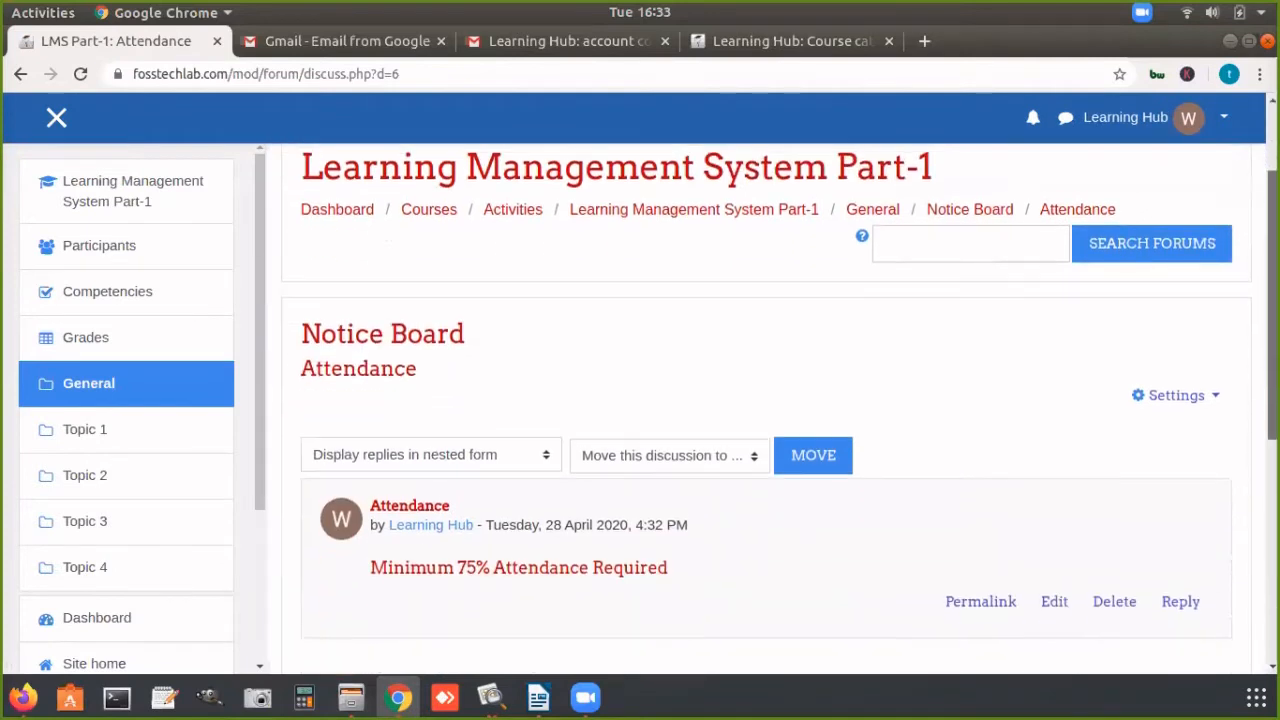
scroll(766, 408, "down", 1)
scroll(766, 408, "up", 1)
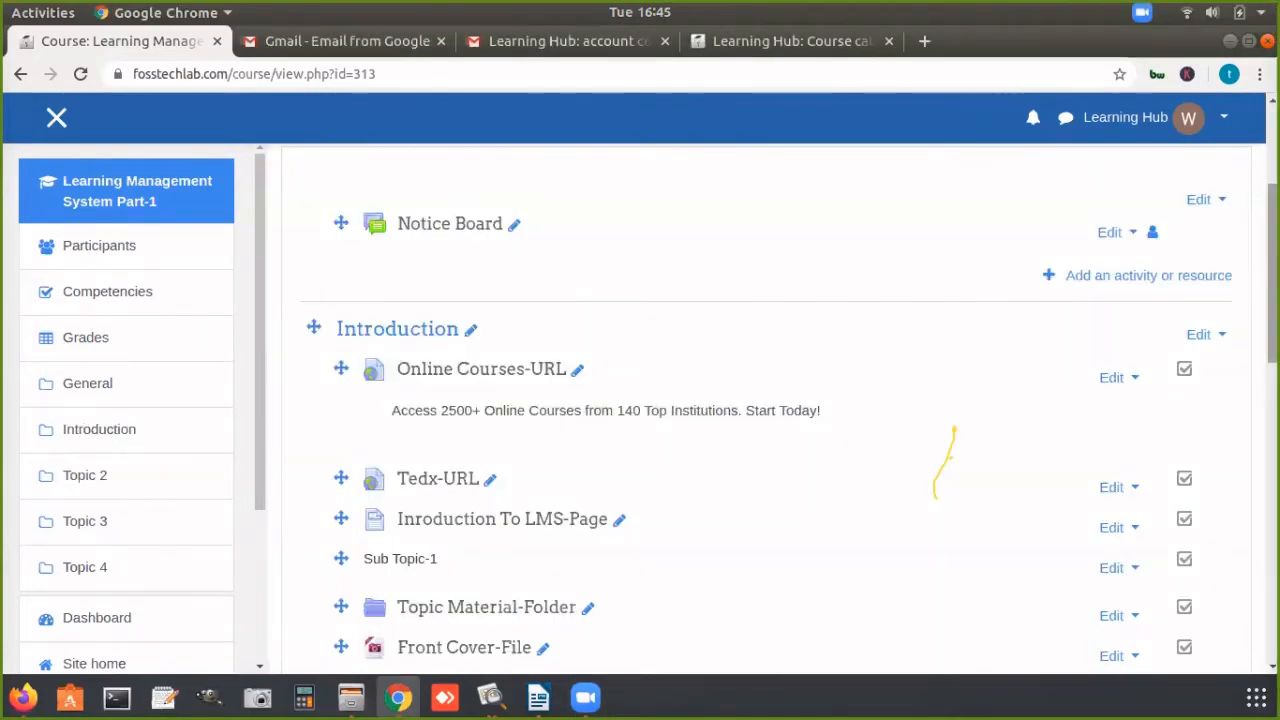
Step: Start adding a URL resource to the Introduction section of the Learning Management System Part-1 course
left_click_drag(1272, 270, 1272, 262)
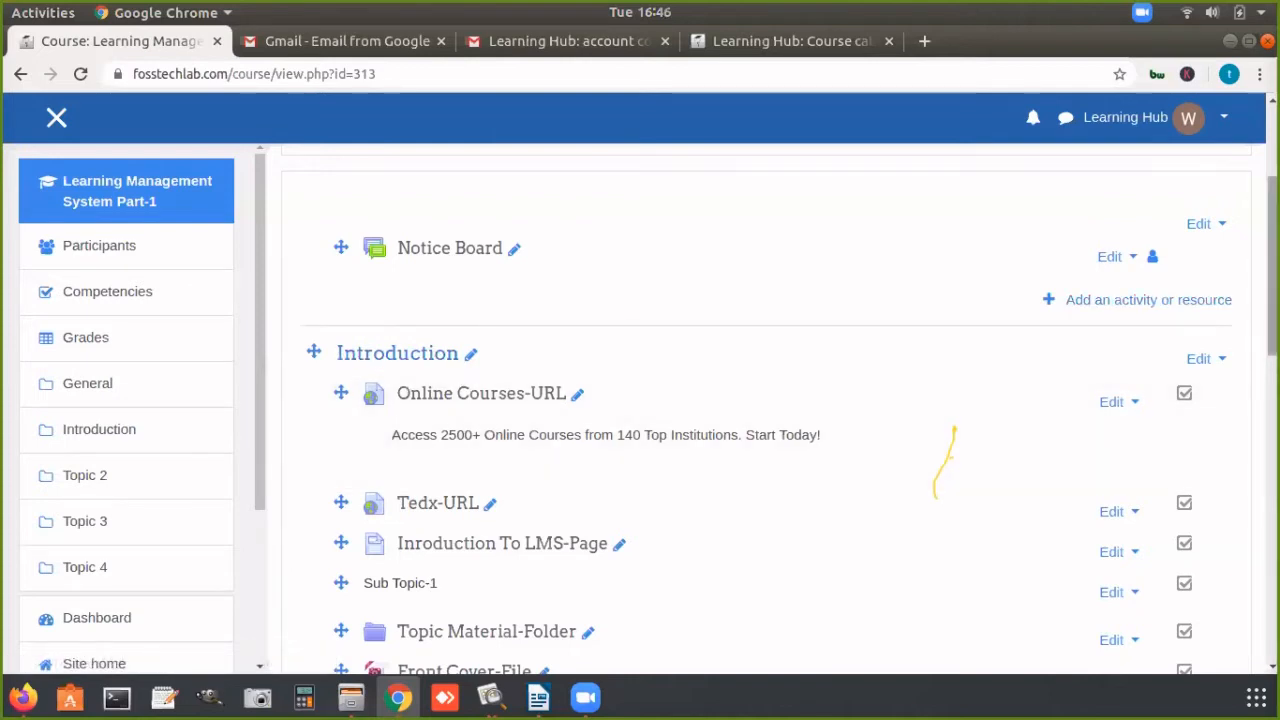
scroll(1272, 260, "down", 3)
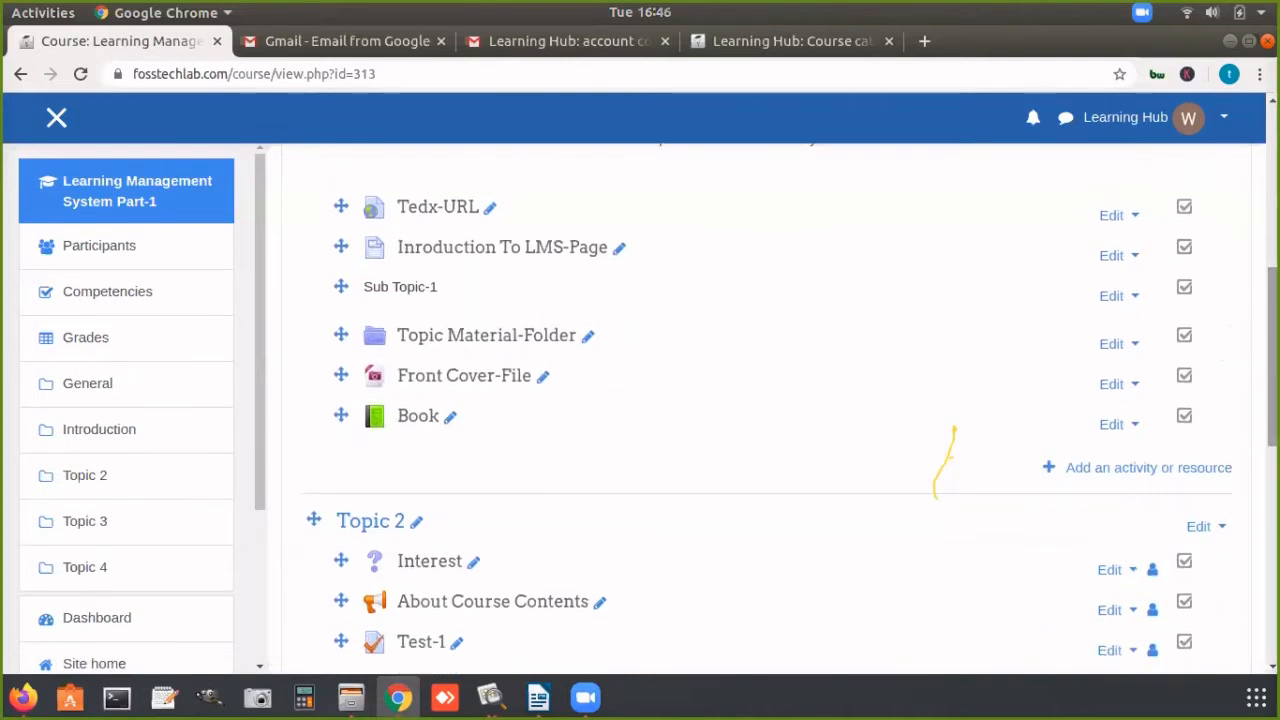
left_click(1145, 468)
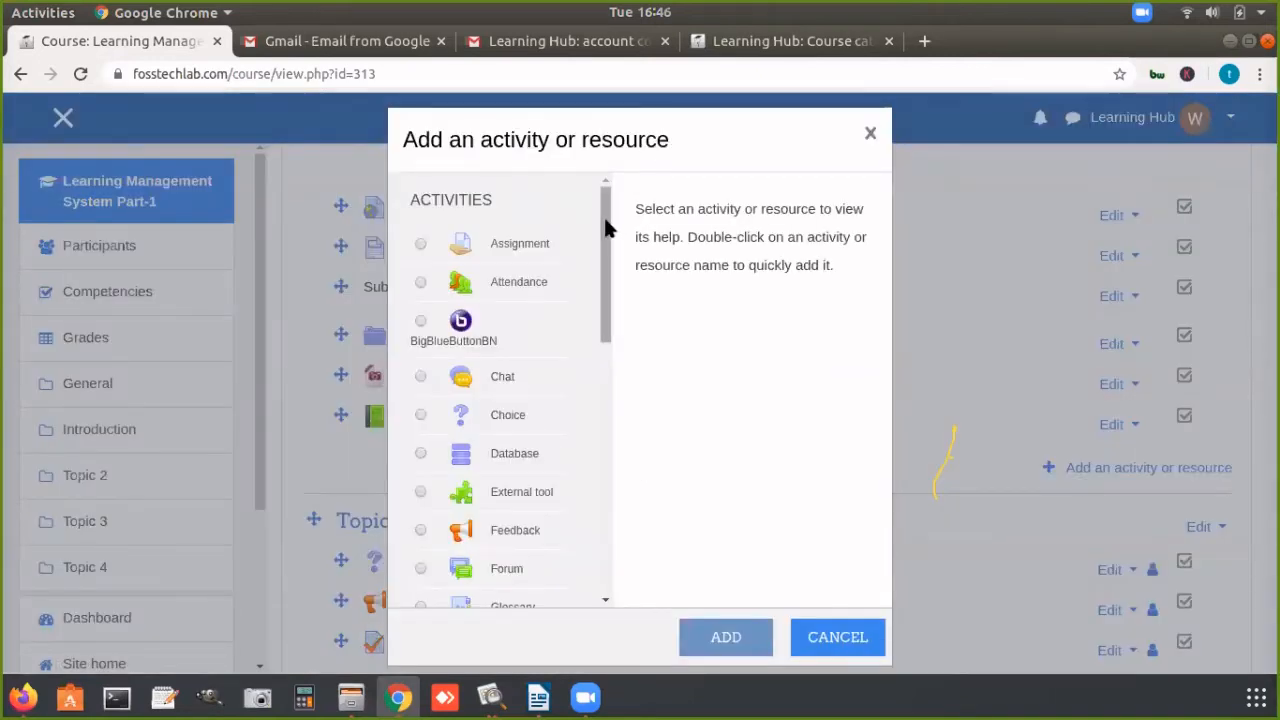
left_click_drag(605, 230, 591, 491)
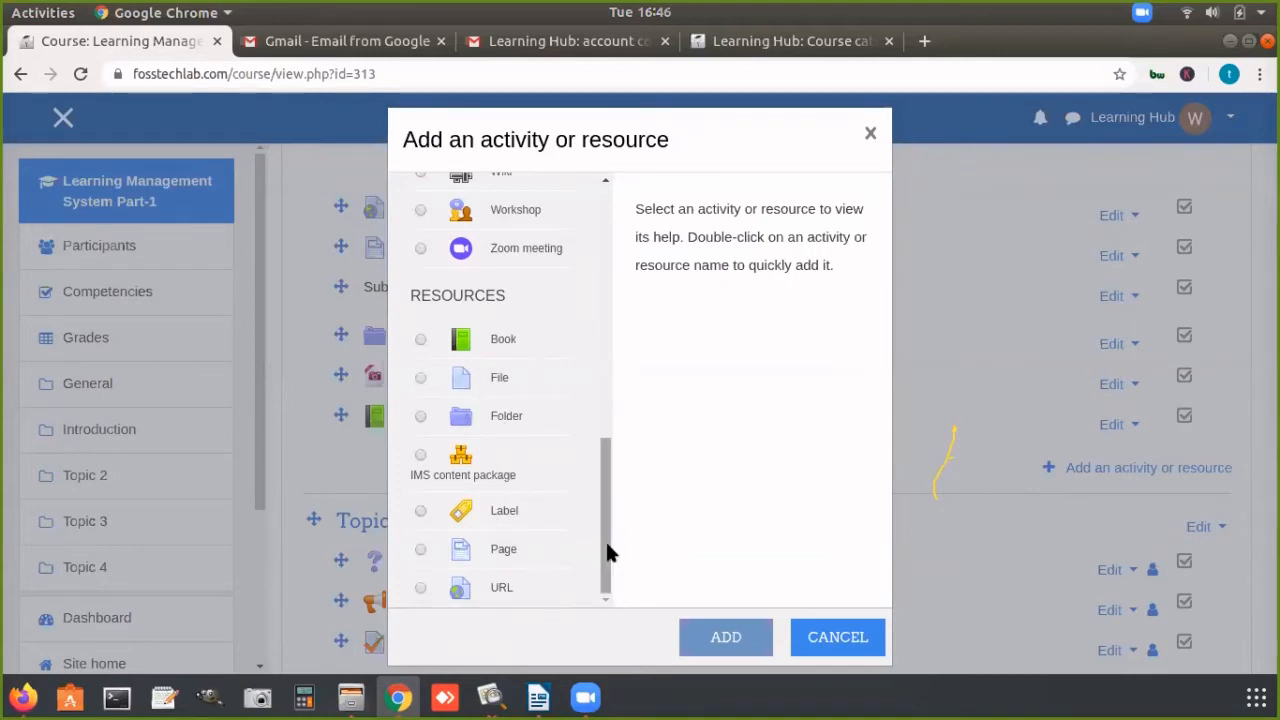
left_click_drag(606, 560, 629, 597)
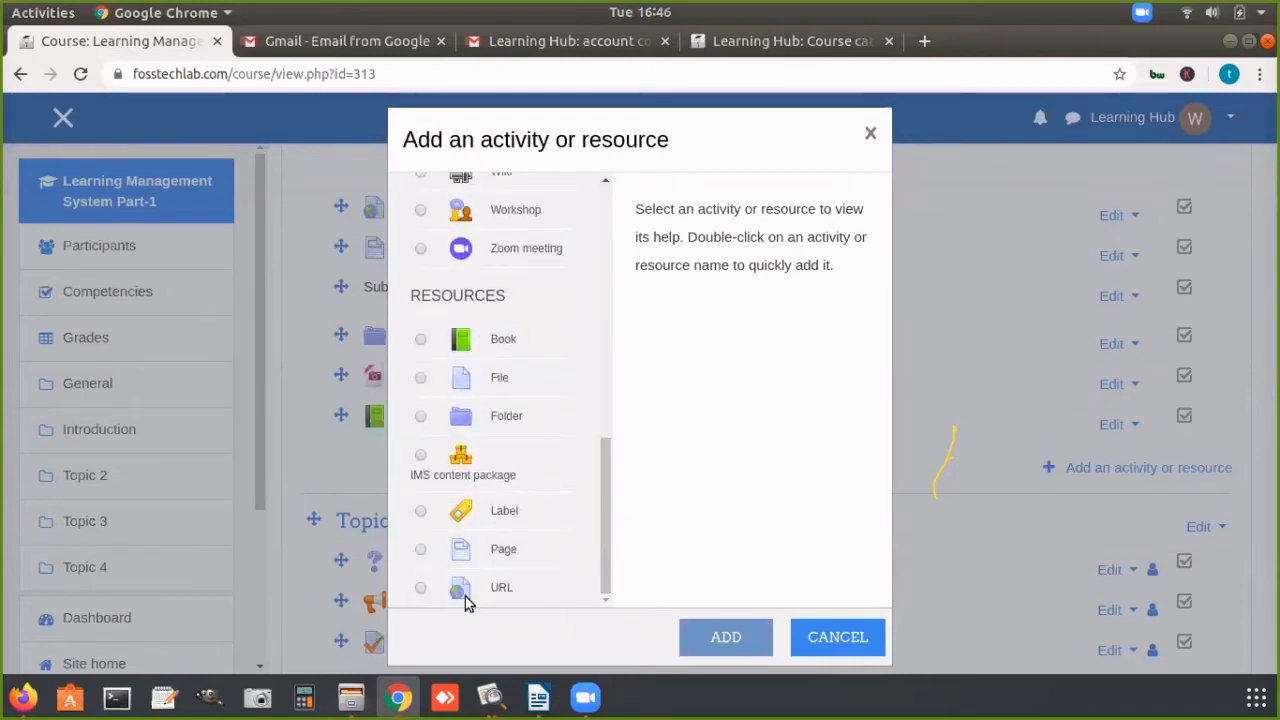
left_click(420, 588)
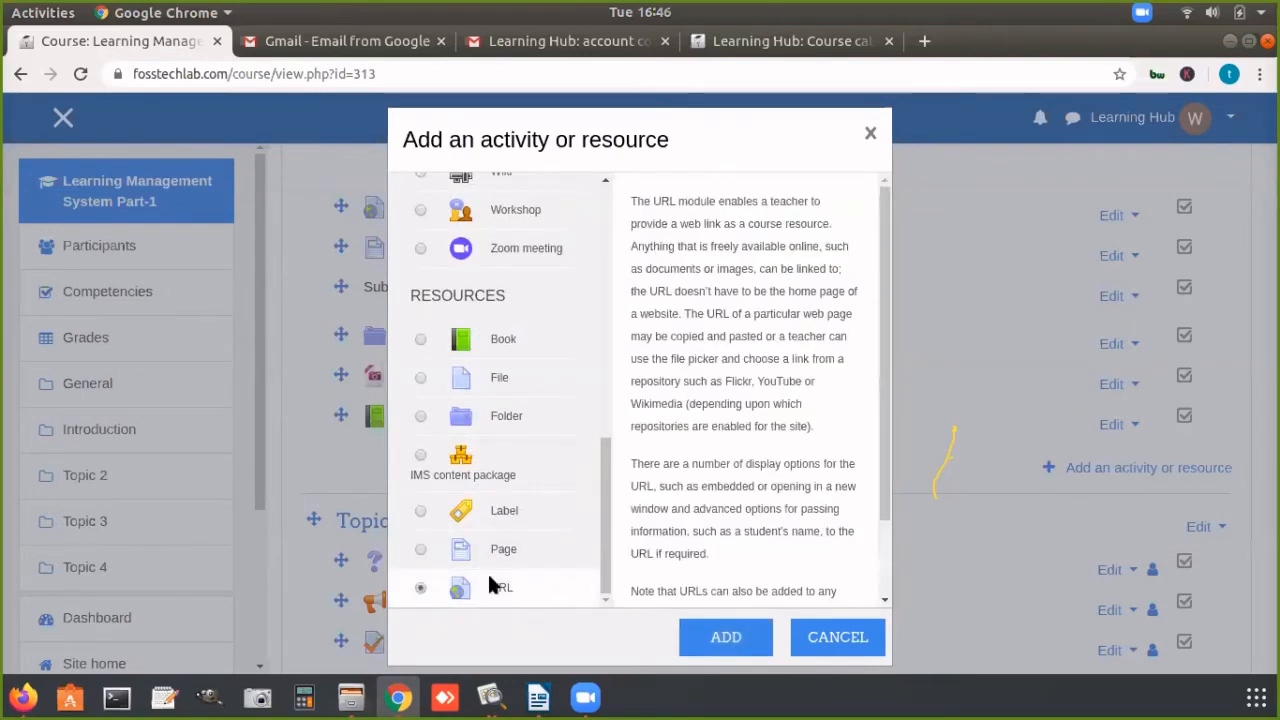
scroll(887, 278, "down", 2)
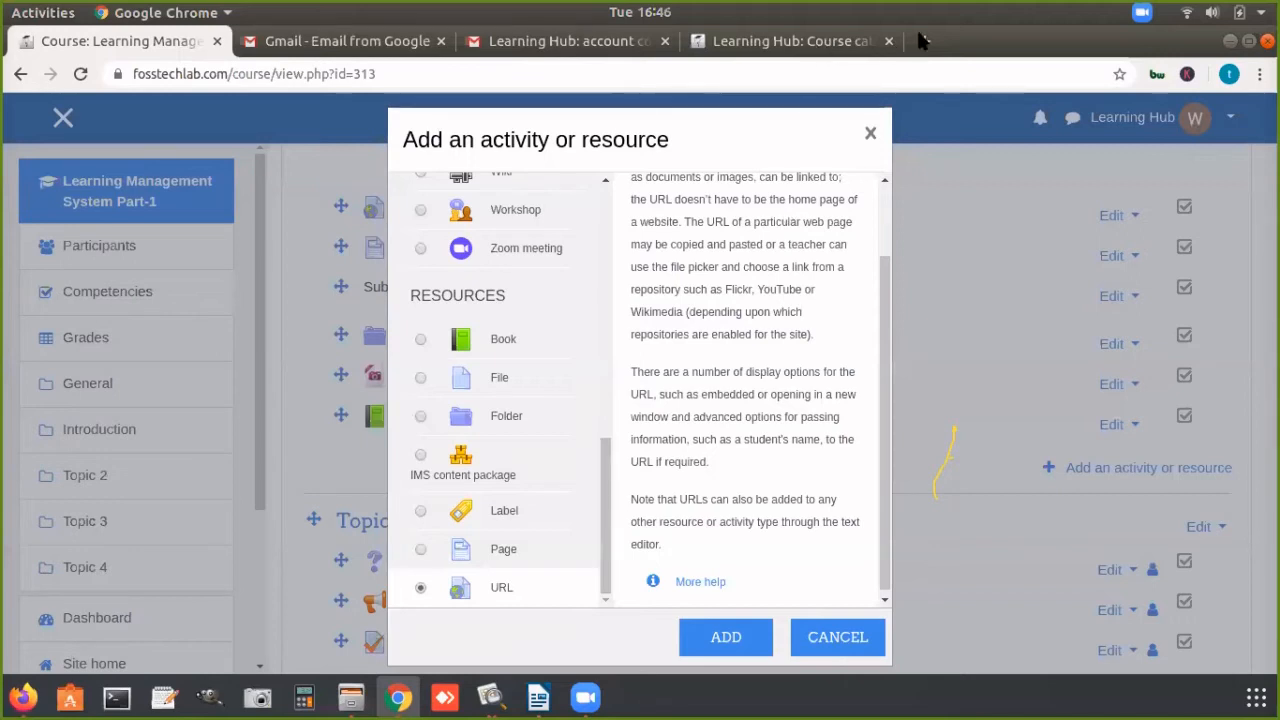
double_click(455, 587)
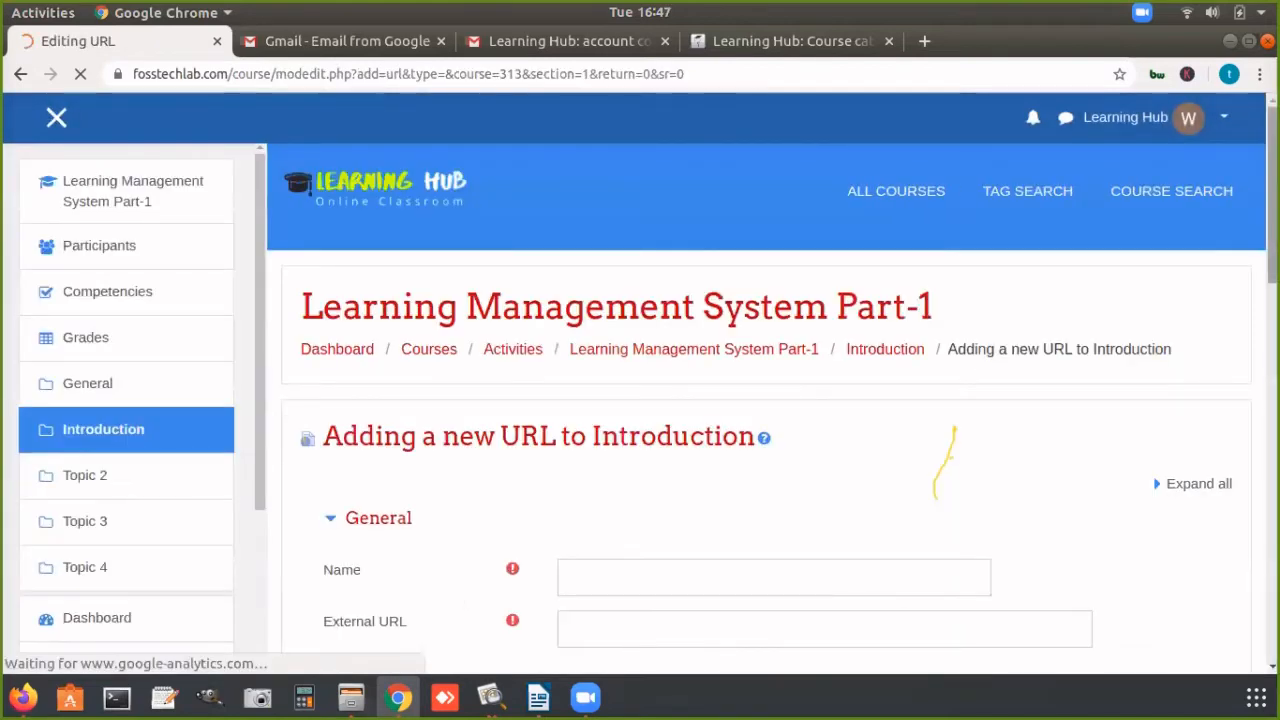
Step: Name the new URL resource "Further Study matrial"
scroll(602, 276, "down", 5)
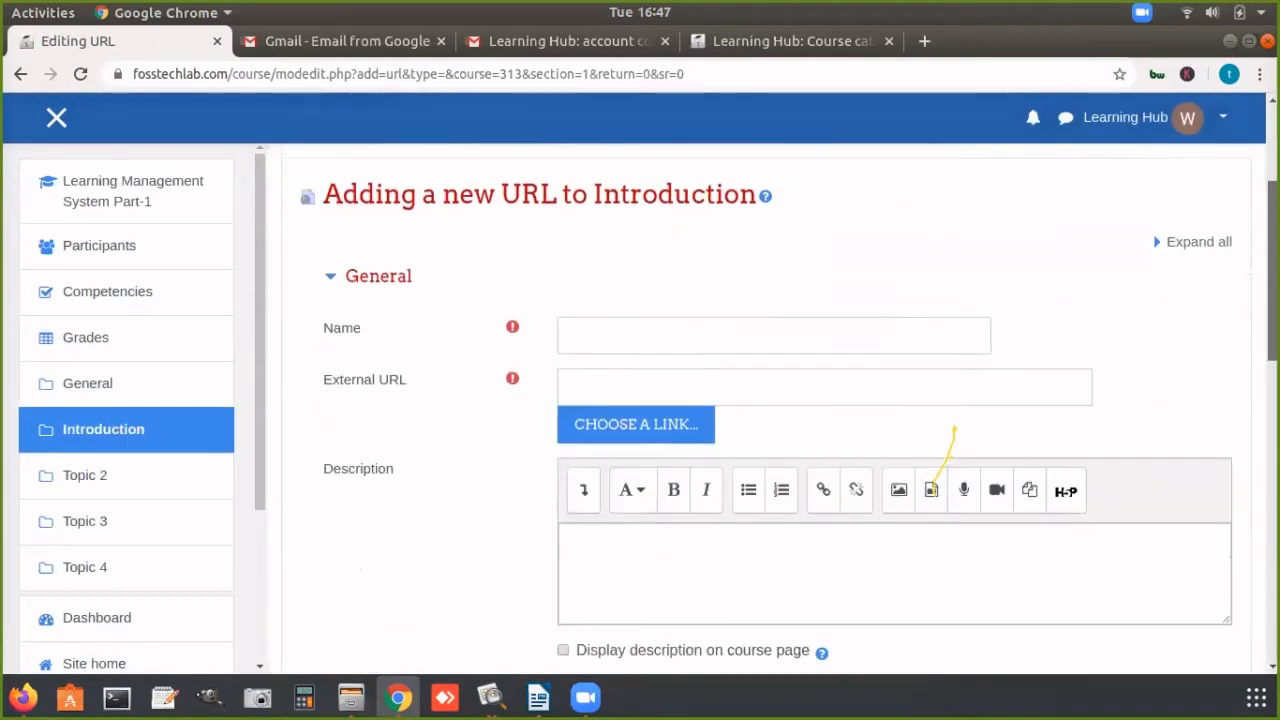
left_click(594, 286)
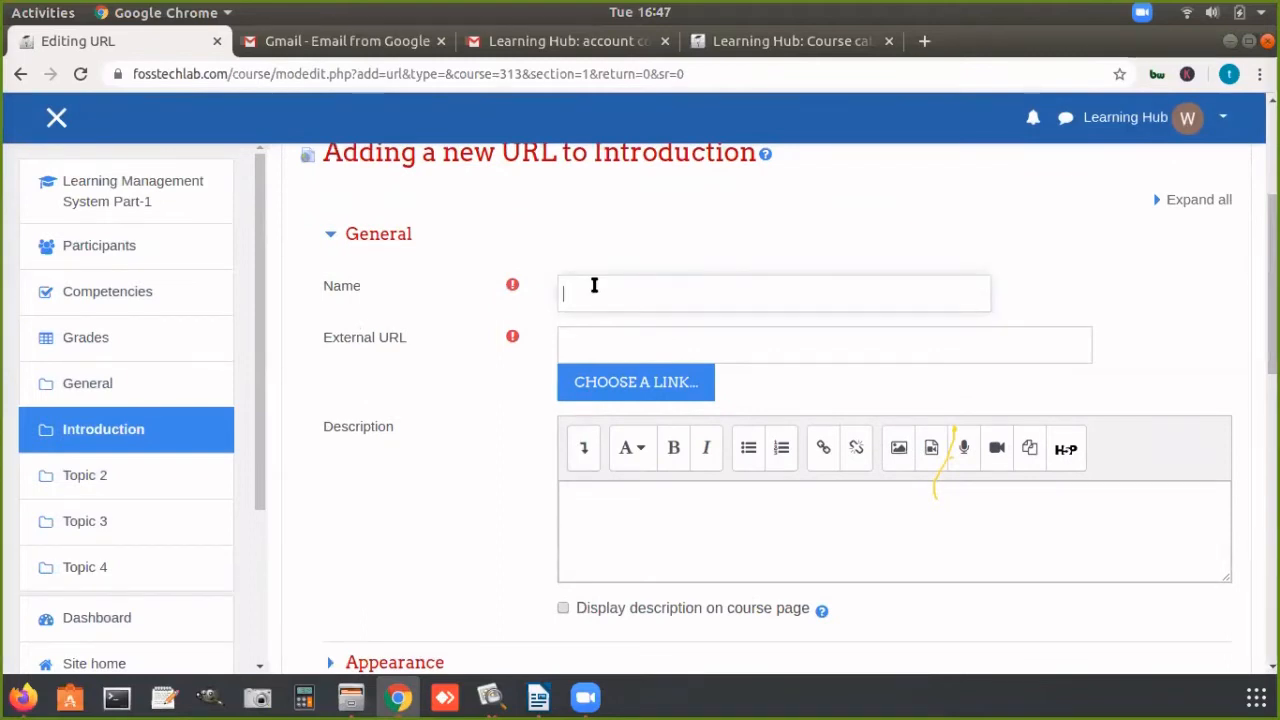
type("Re")
type("Fur")
type("ther Study matrial")
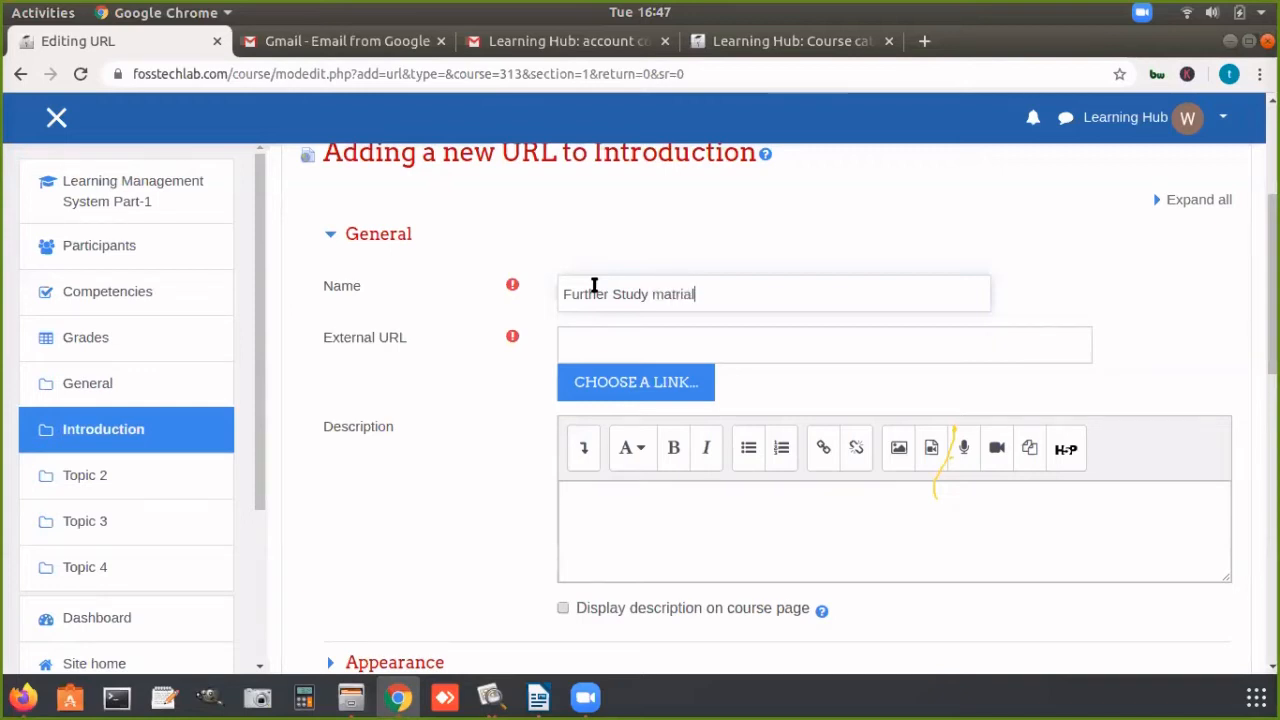
left_click(663, 343)
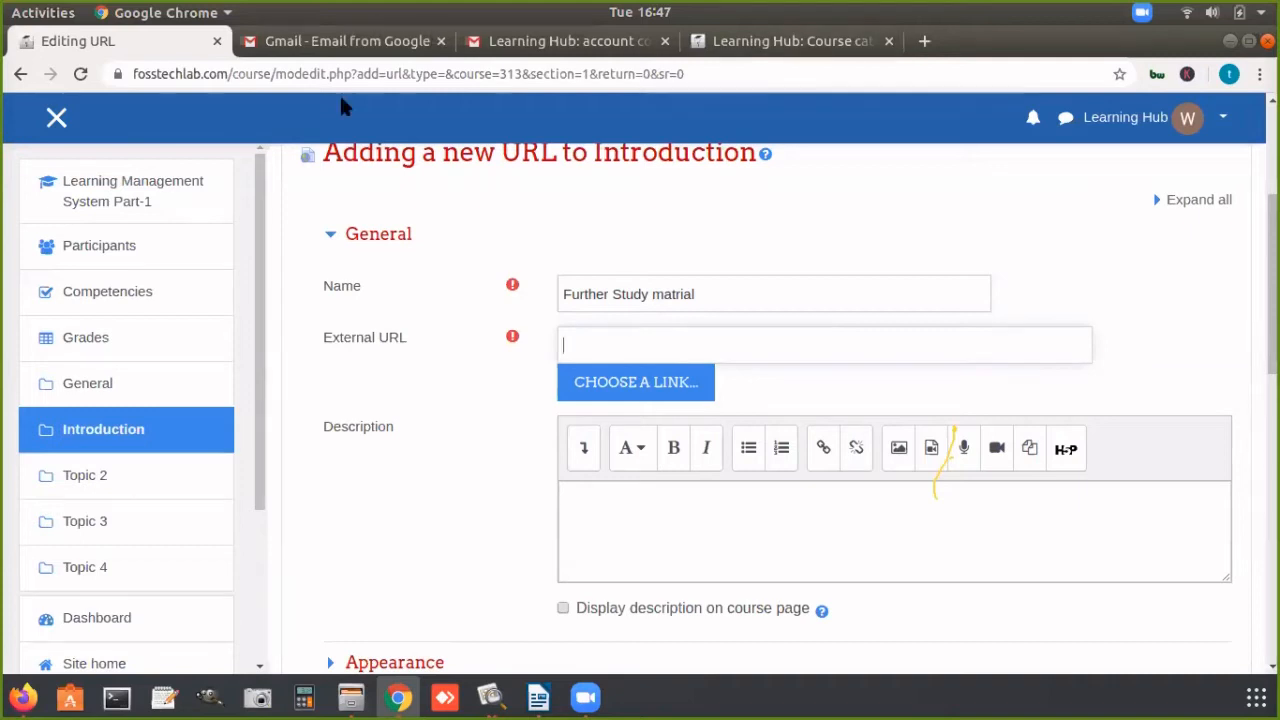
left_click(217, 42)
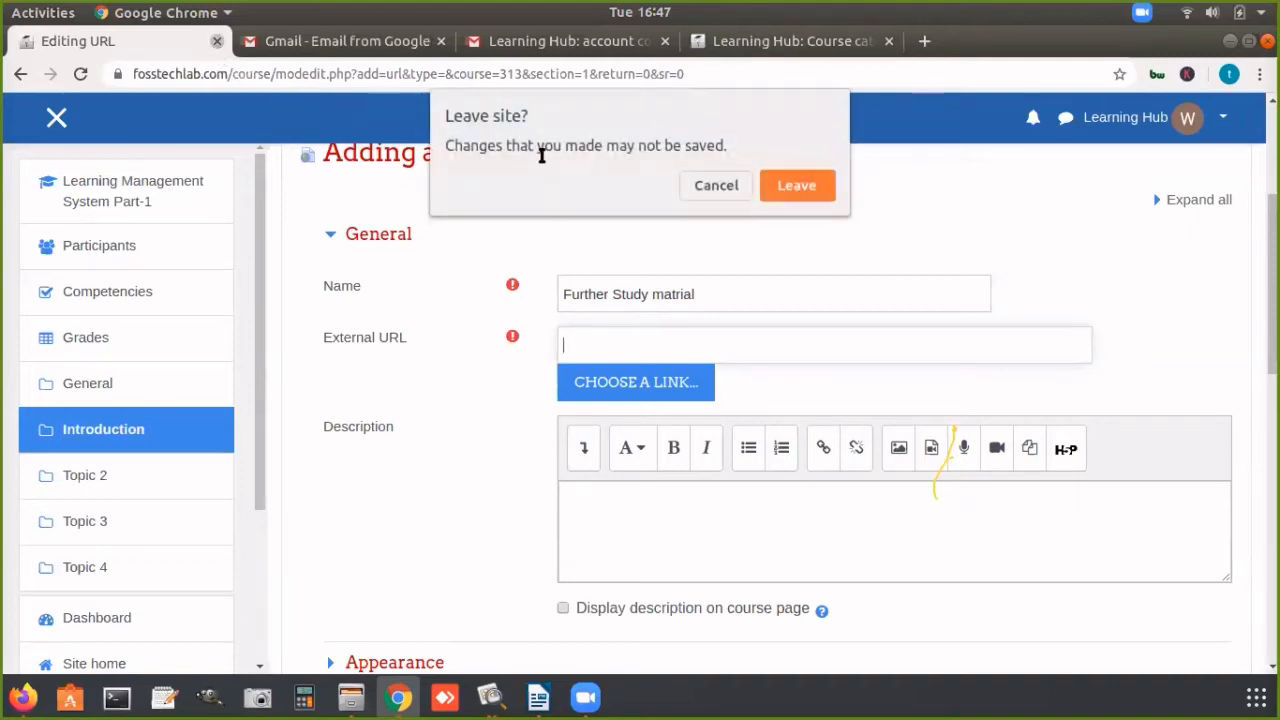
left_click(706, 188)
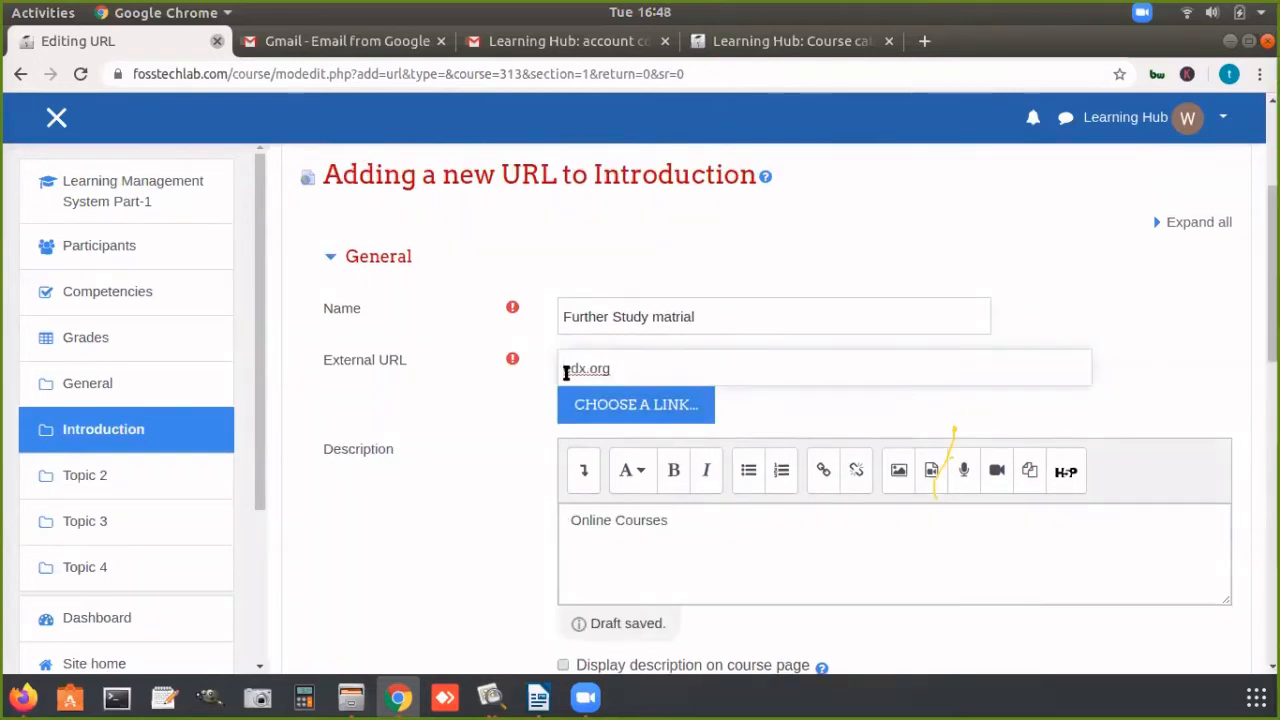
type("https://")
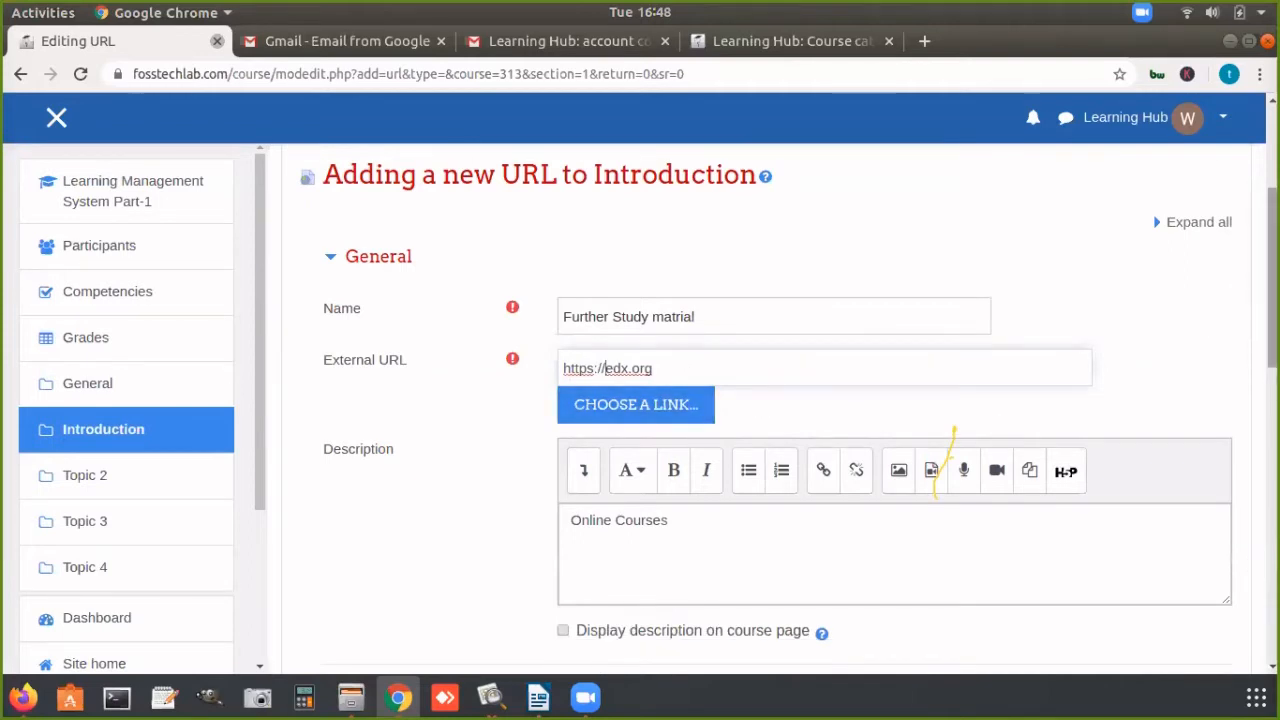
left_click_drag(1272, 343, 1270, 548)
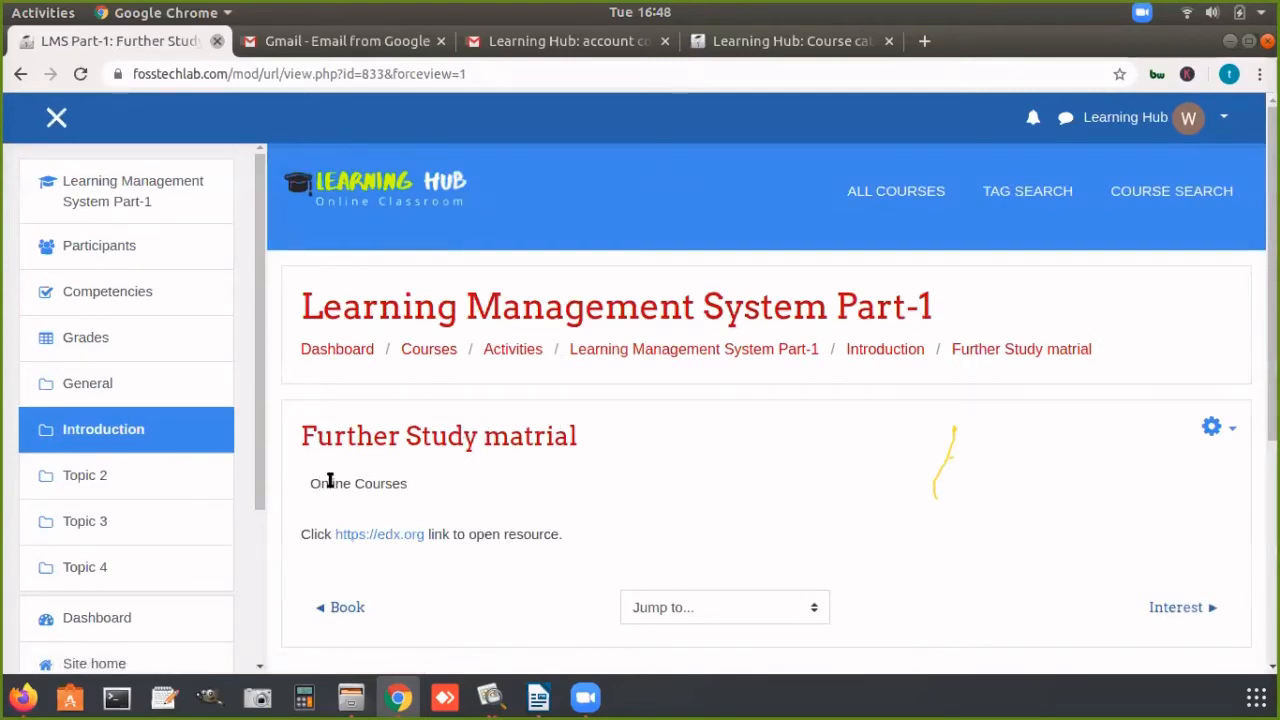
left_click_drag(329, 483, 401, 483)
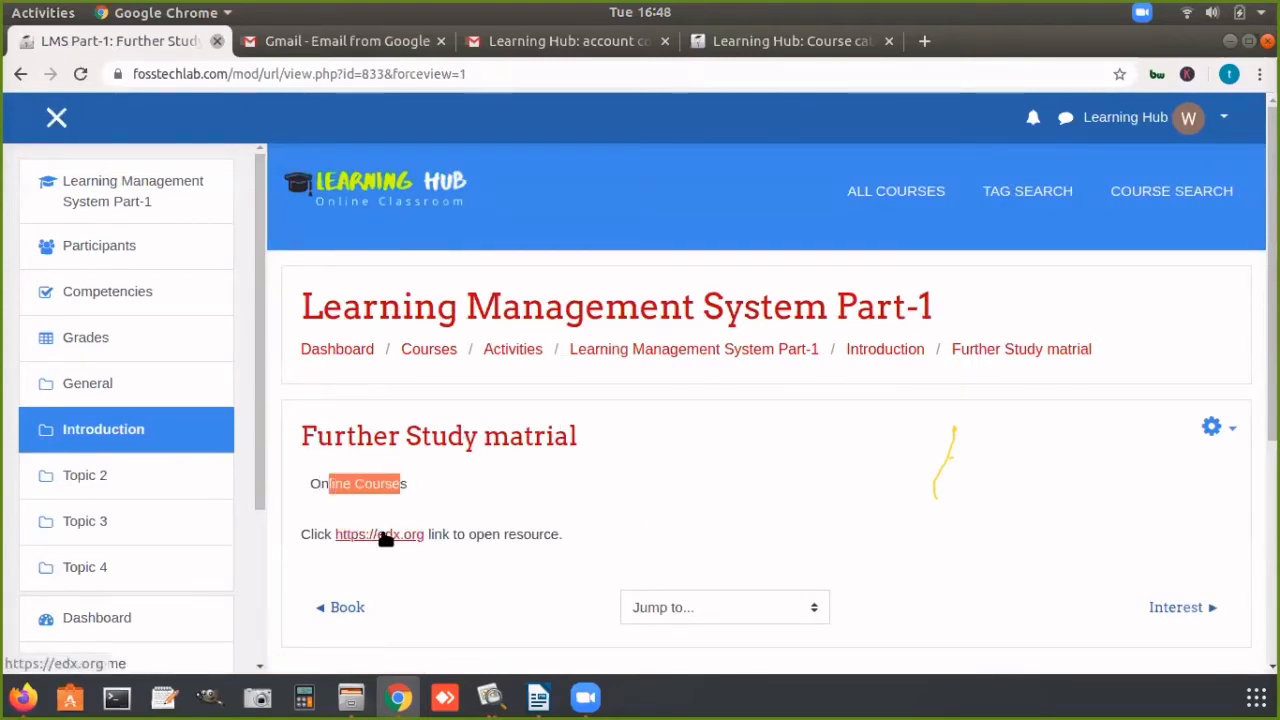
left_click(20, 76)
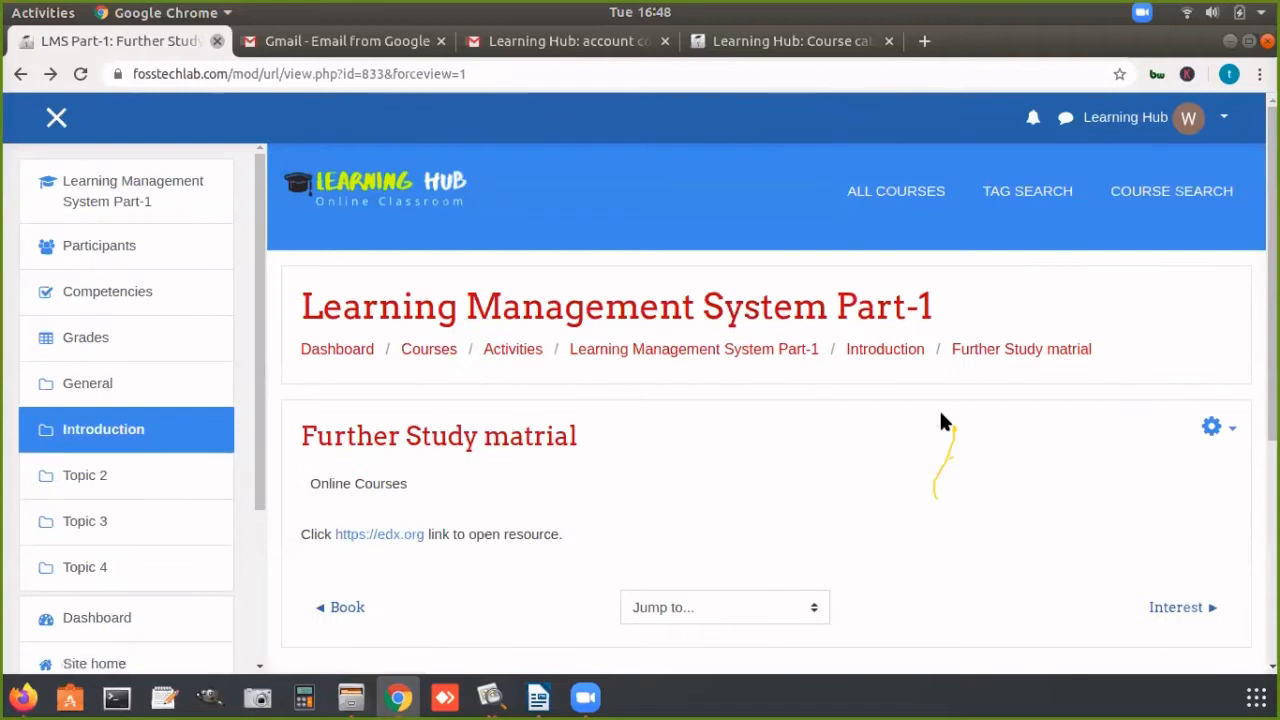
left_click(794, 355)
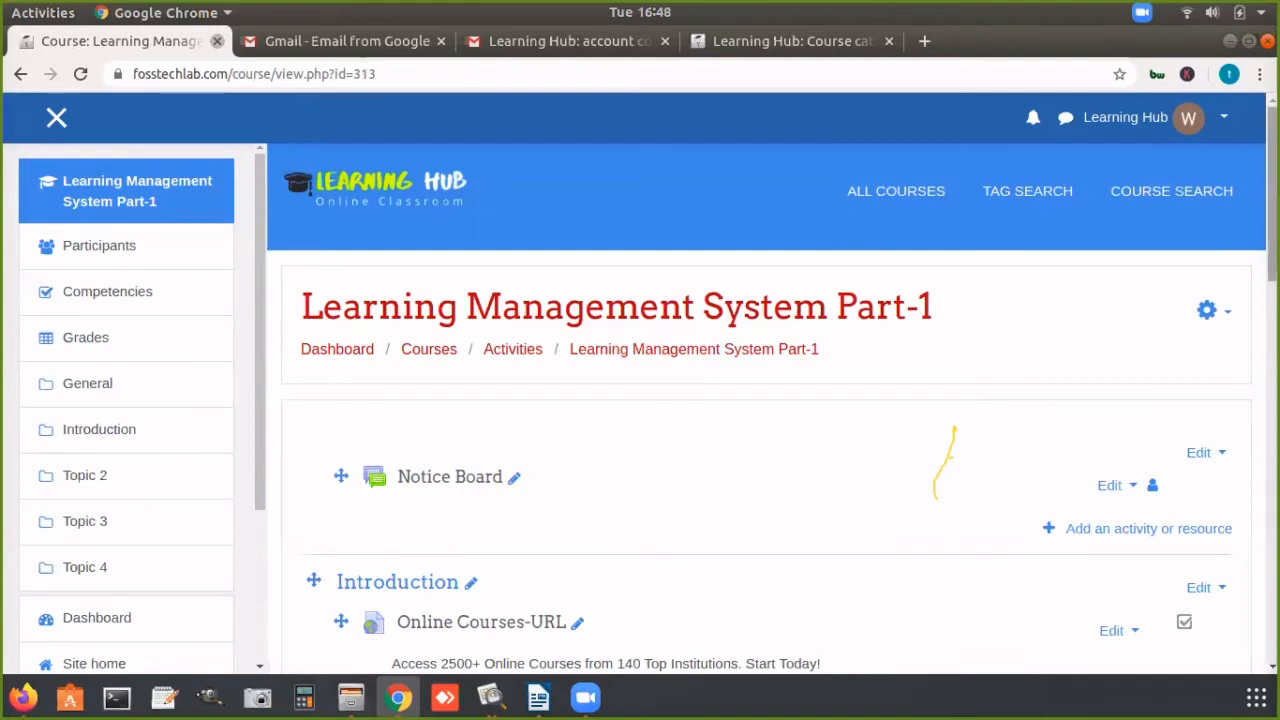
Step: Start adding a Page resource to the Introduction section of the course
scroll(1246, 411, "down", 10)
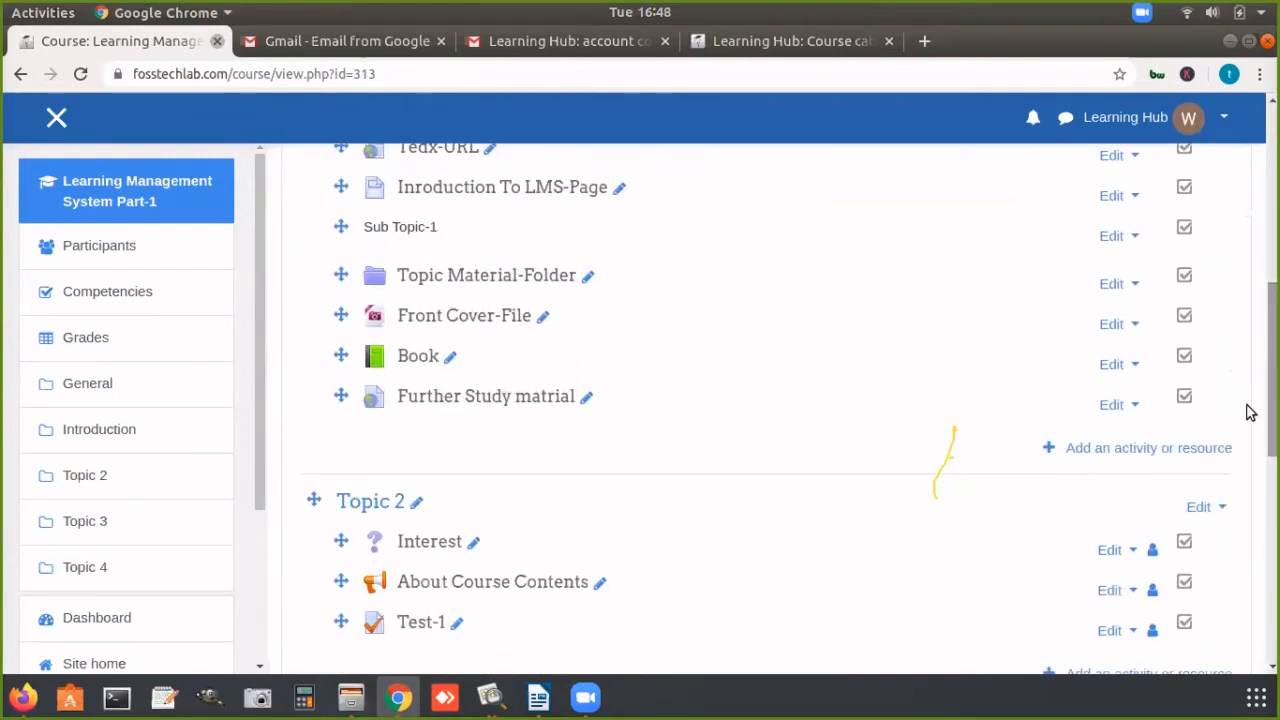
left_click(1150, 450)
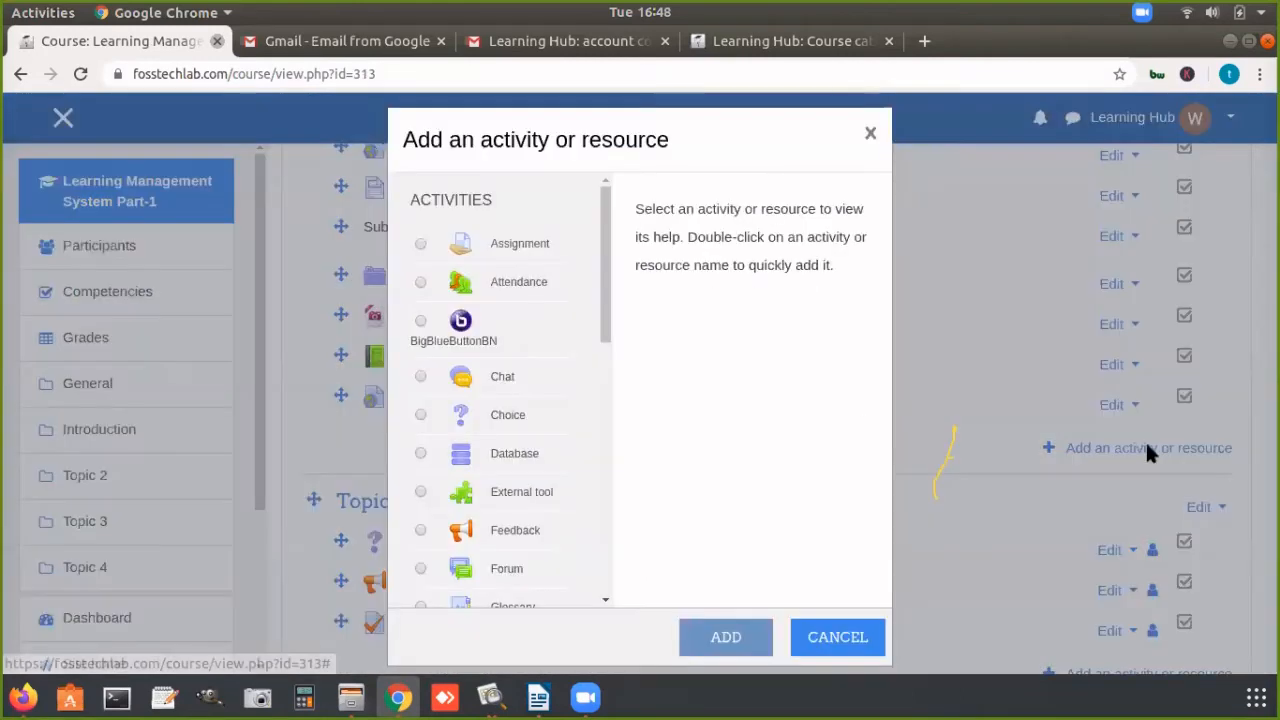
left_click_drag(605, 265, 612, 566)
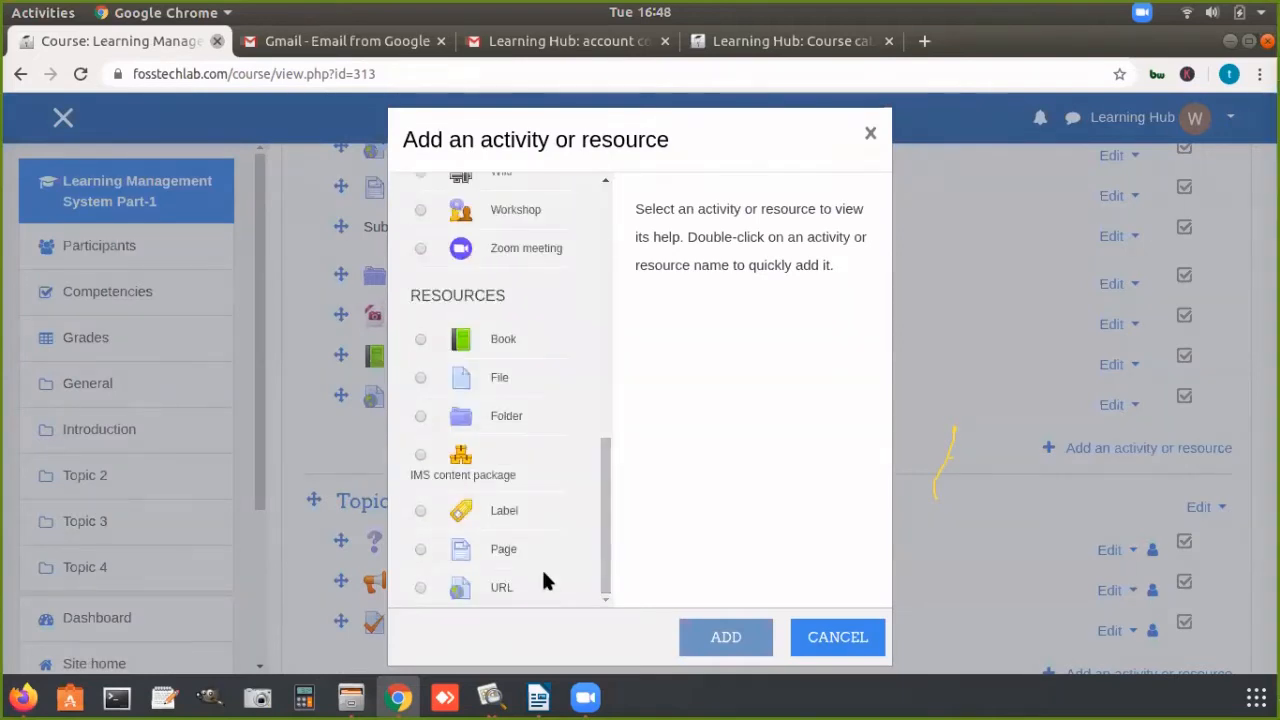
left_click(504, 553)
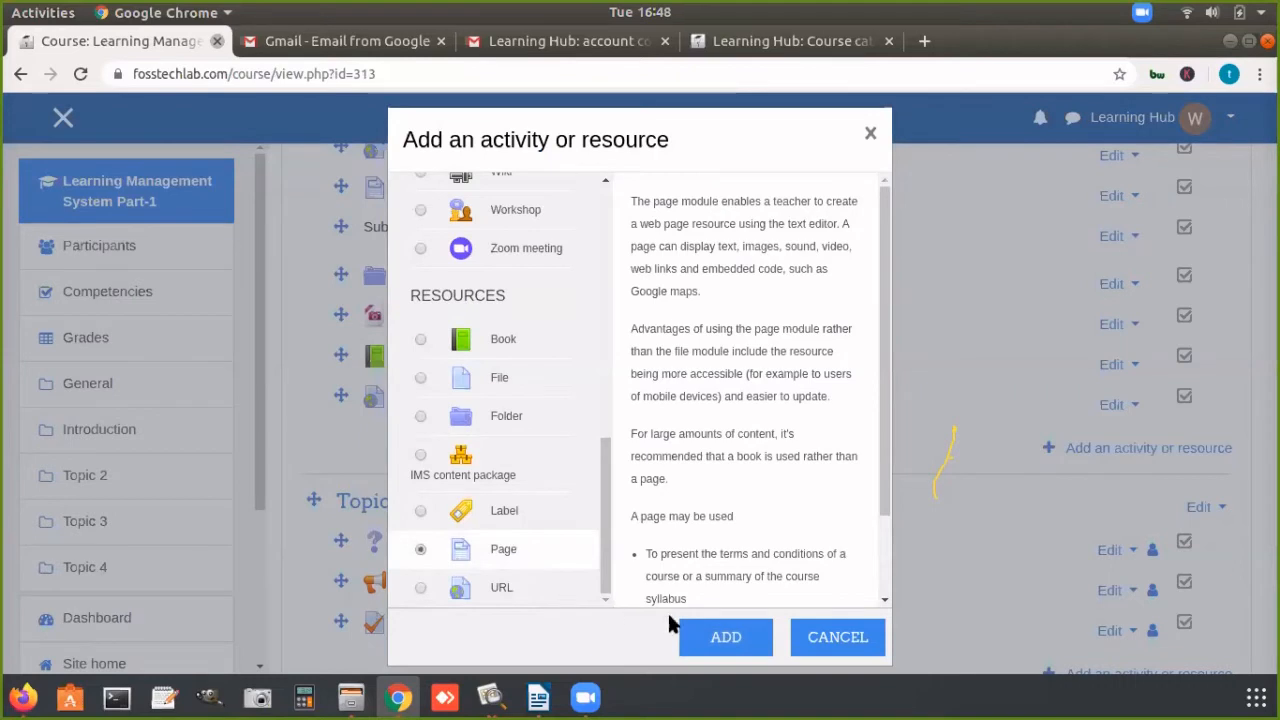
left_click(720, 642)
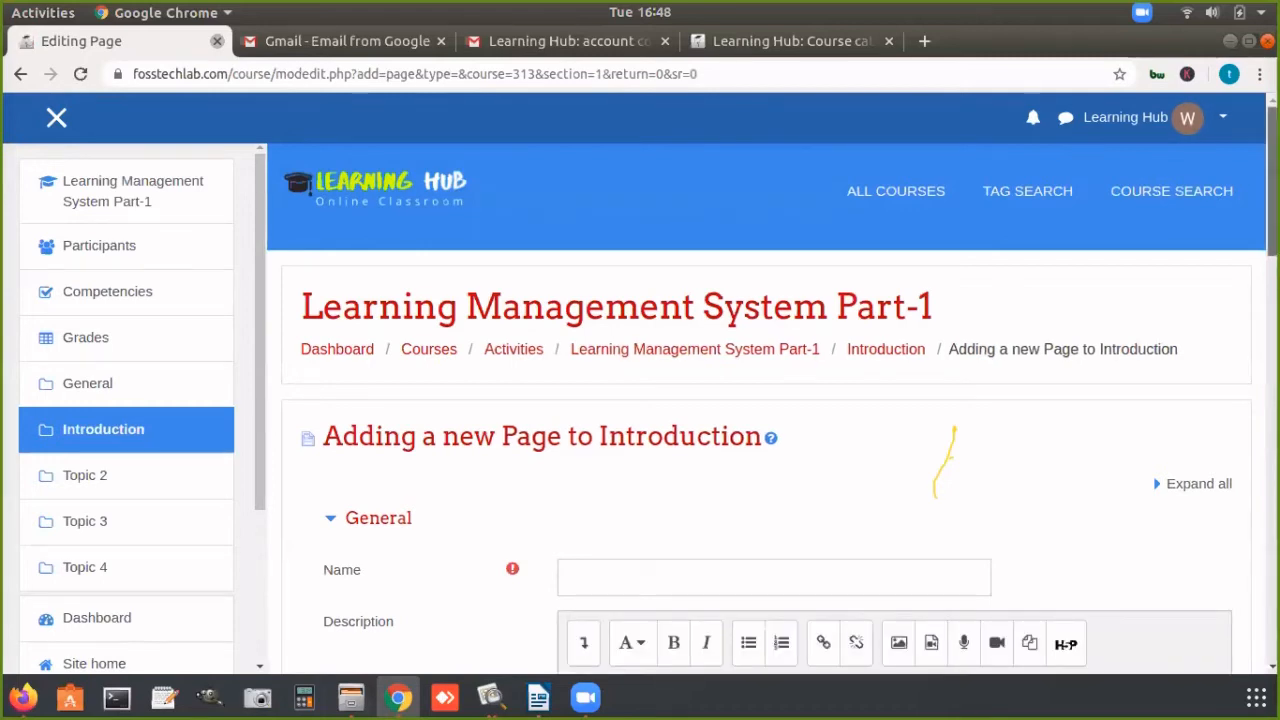
Step: Name the new page resource "Introduction"
scroll(749, 266, "down", 4)
left_click(705, 250)
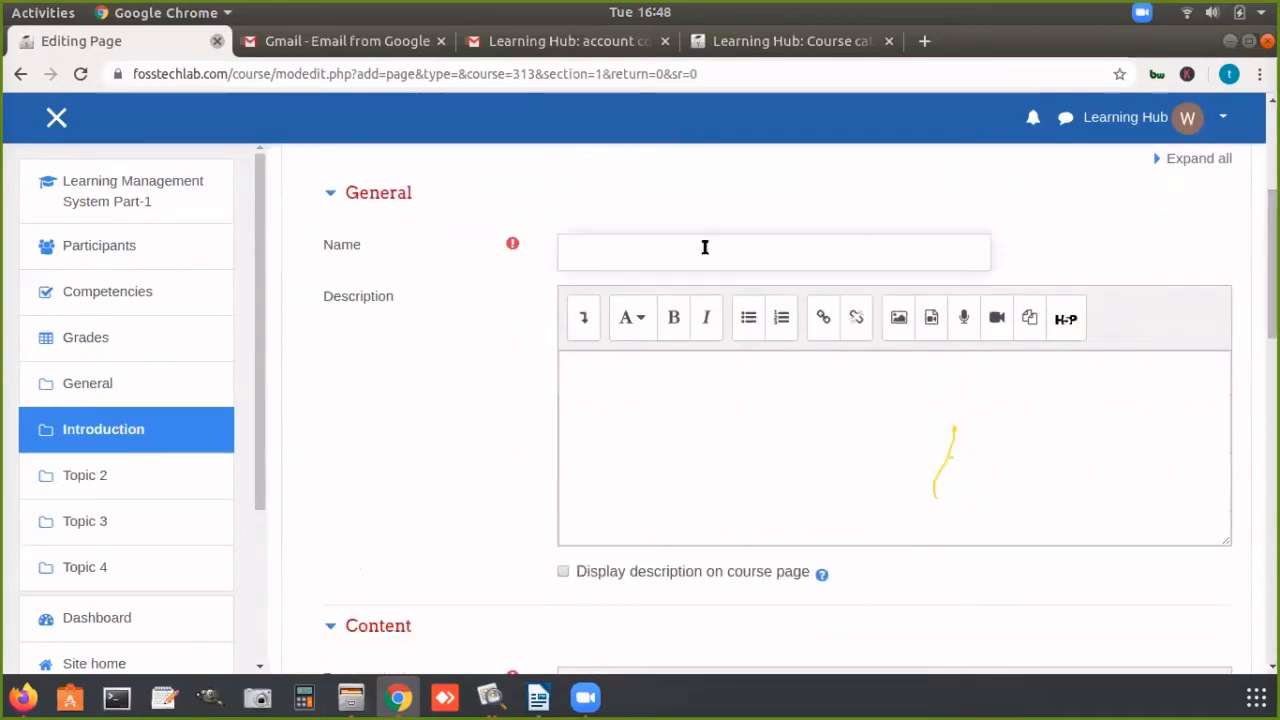
type("Intro")
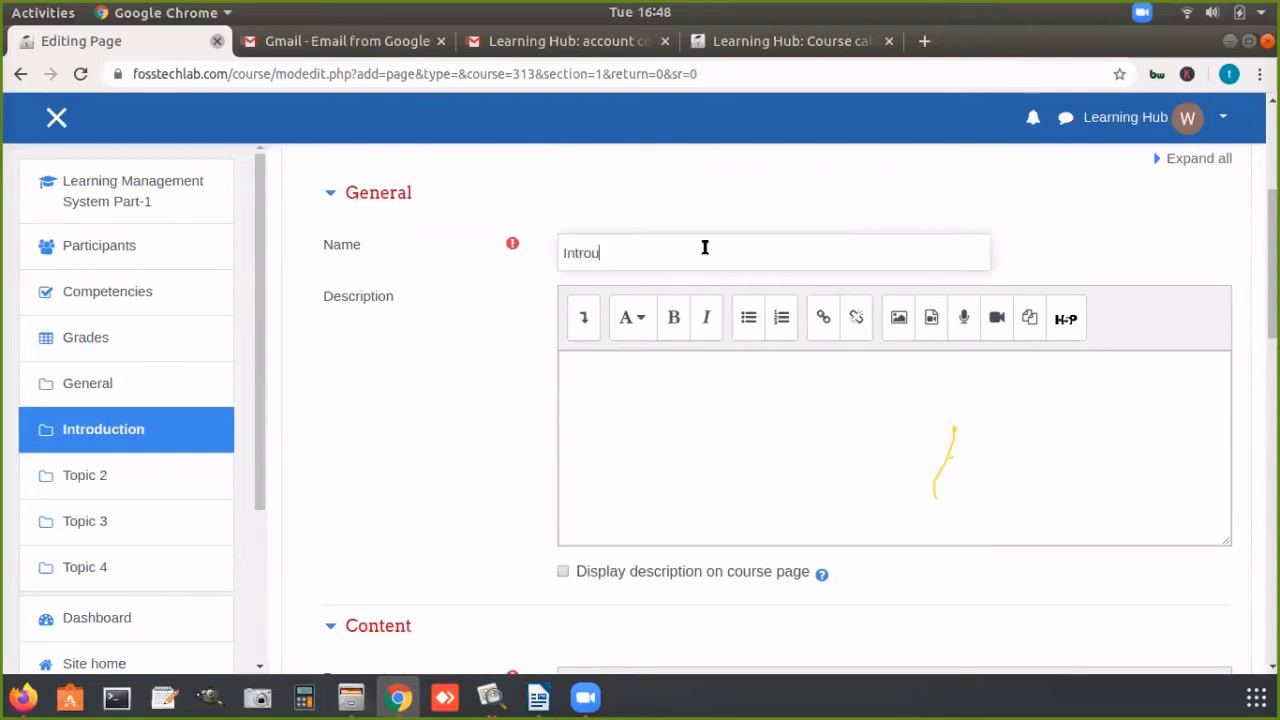
type("u")
key("BackSpace")
type("duction")
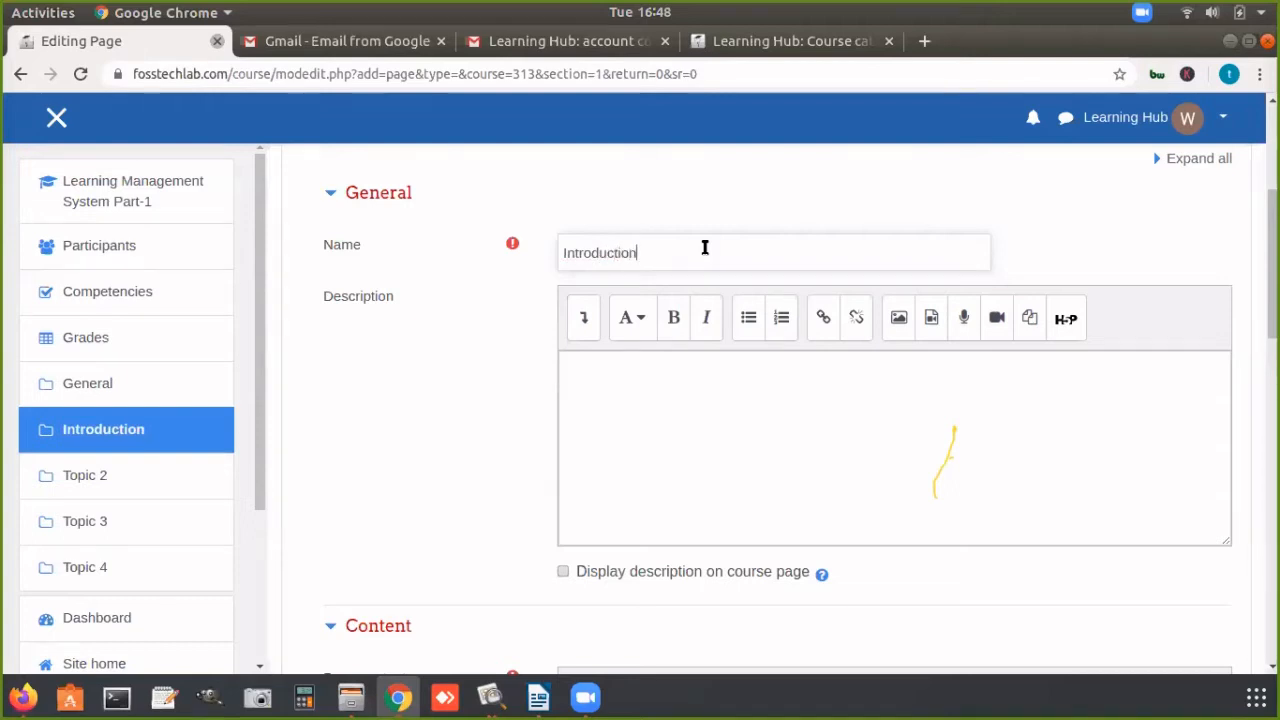
Step: Enter "This is small intro" as the page's description
left_click(671, 390)
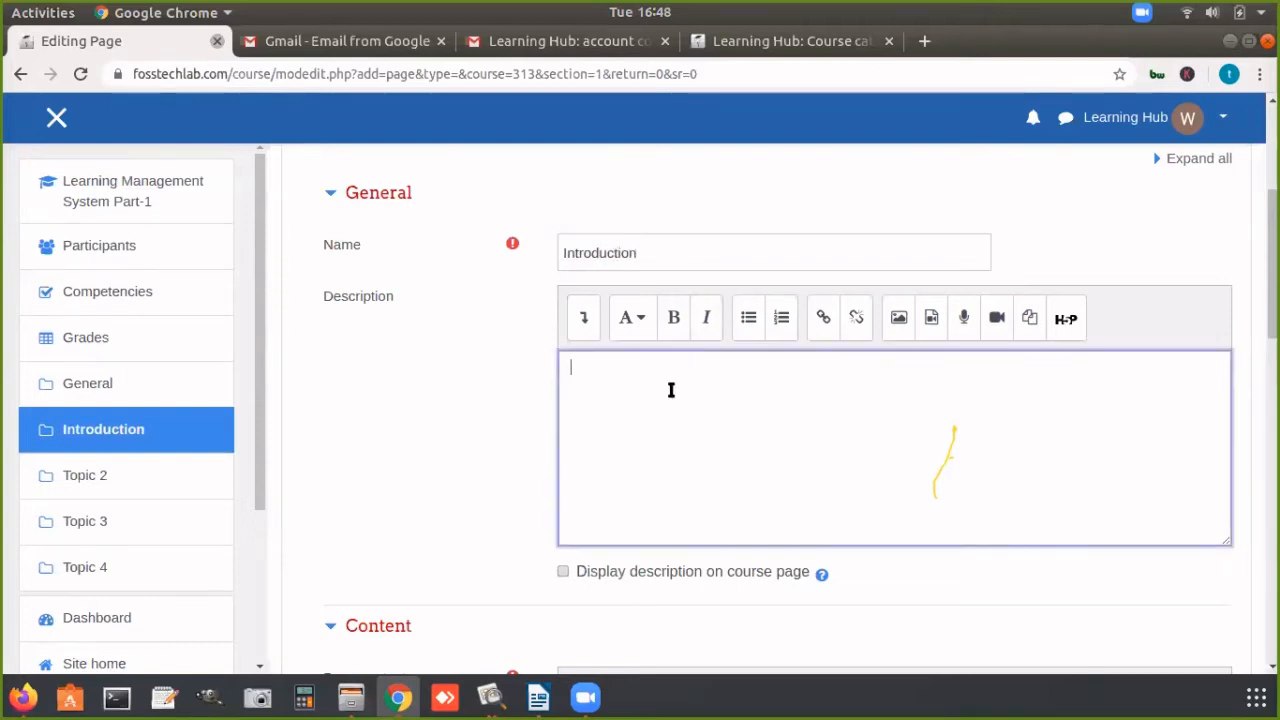
type("T")
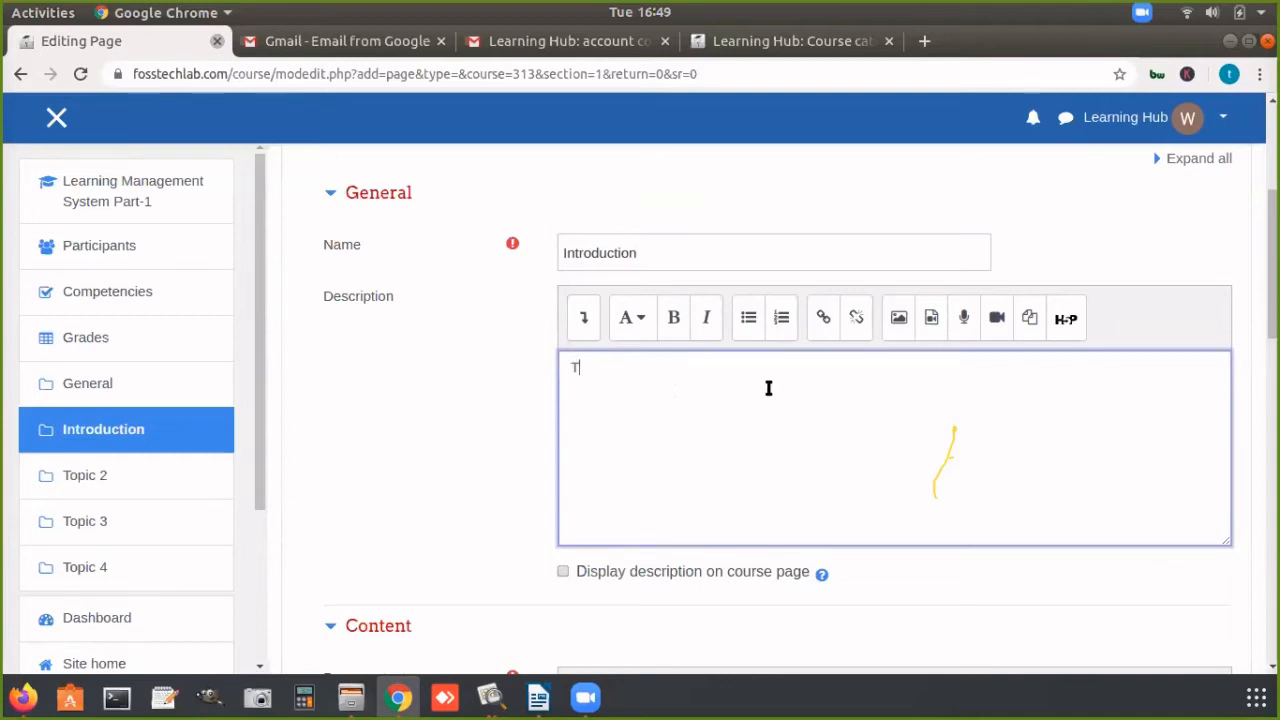
type("his is s")
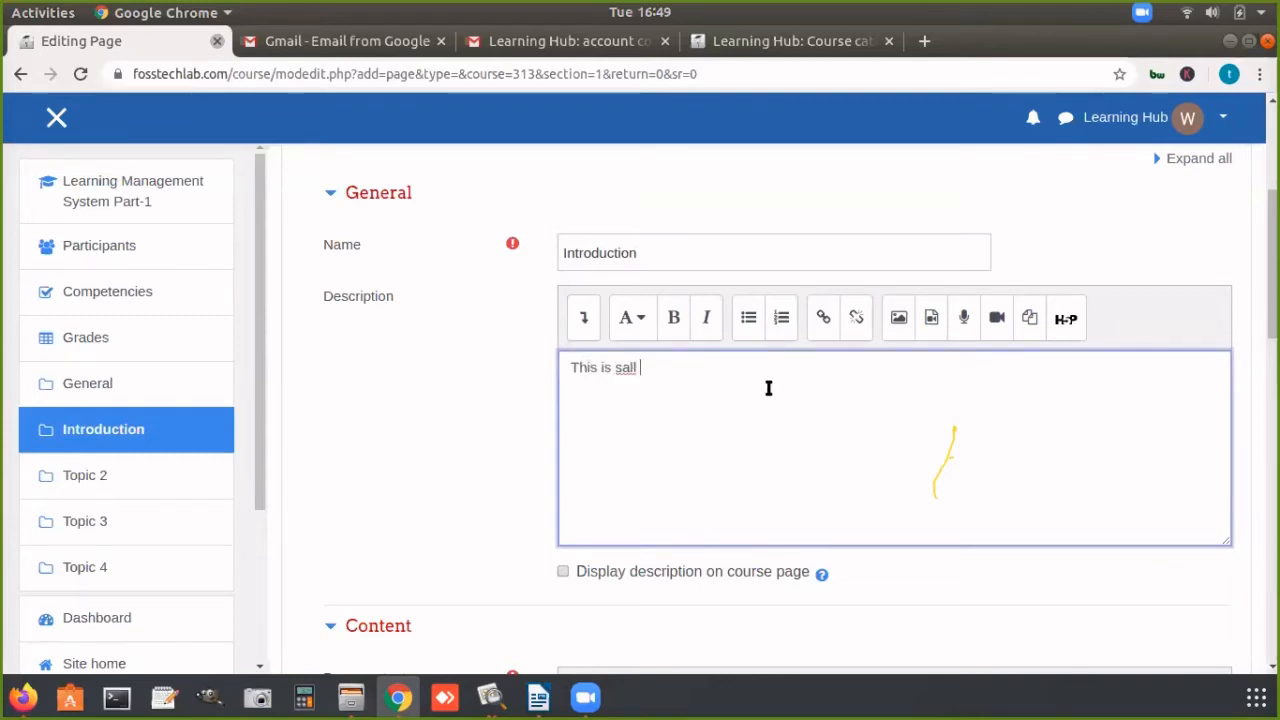
type("all")
key("BackSpace")
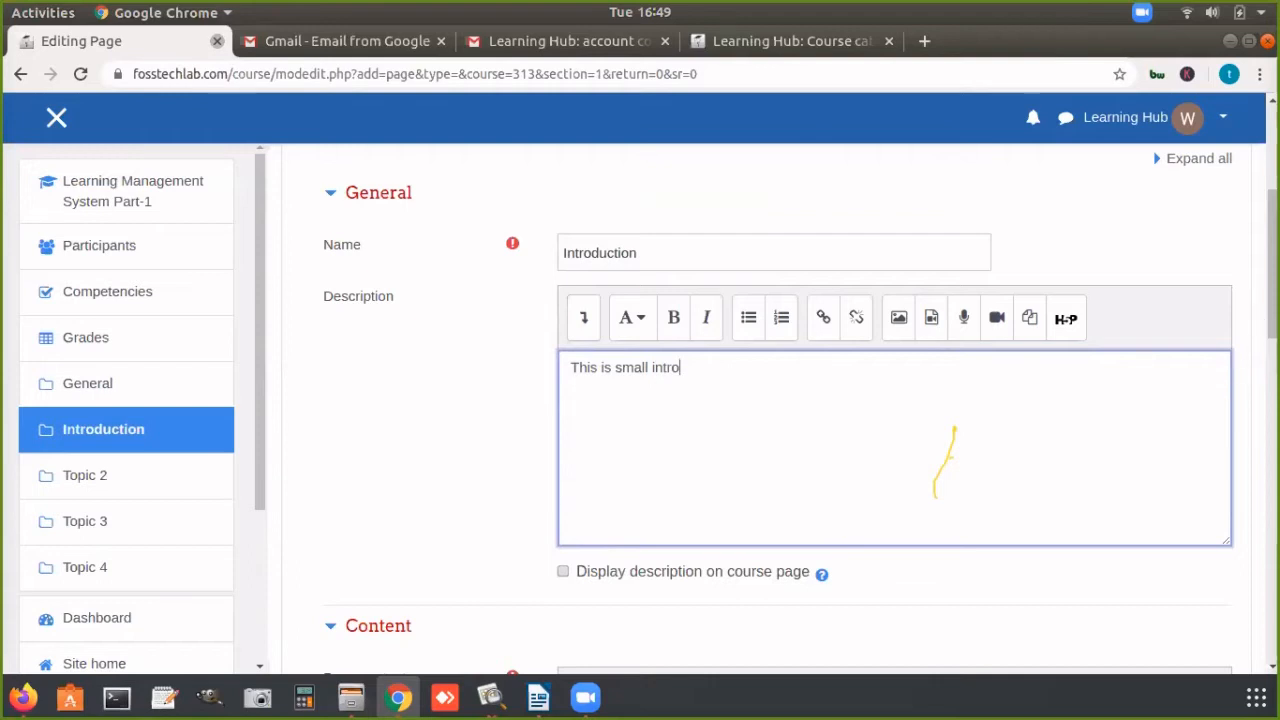
scroll(910, 405, "down", 5)
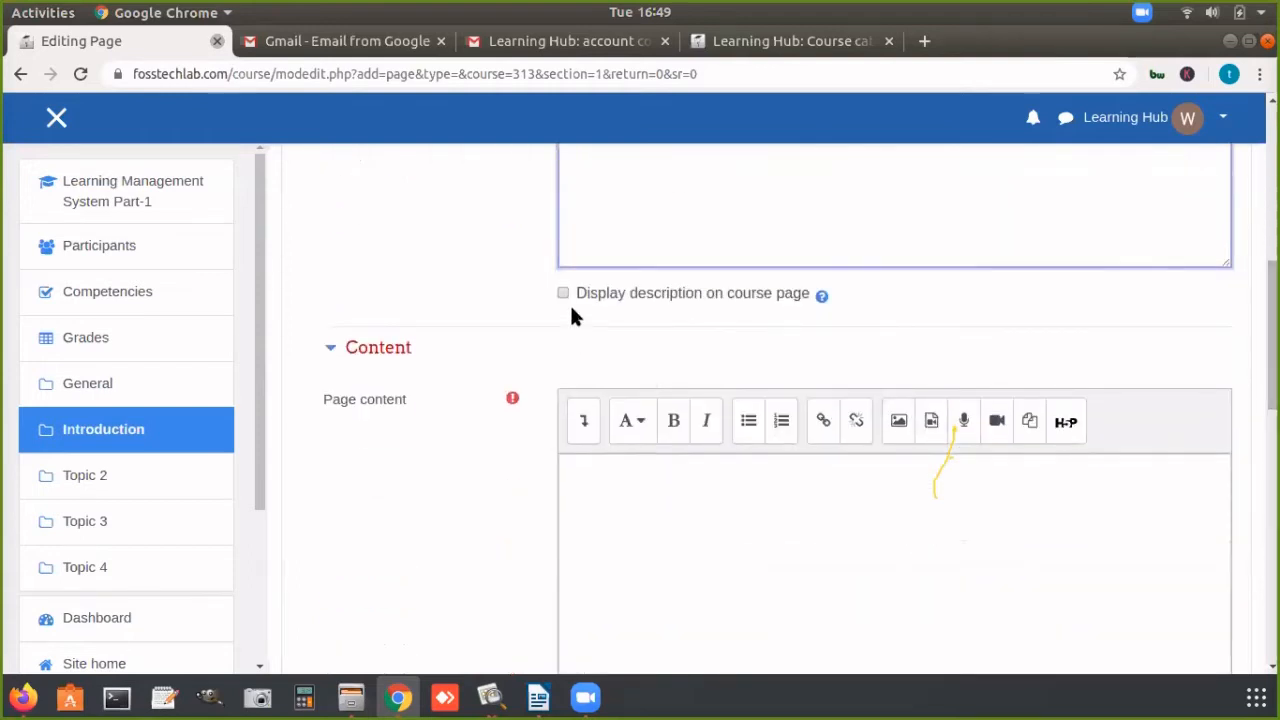
left_click(561, 295)
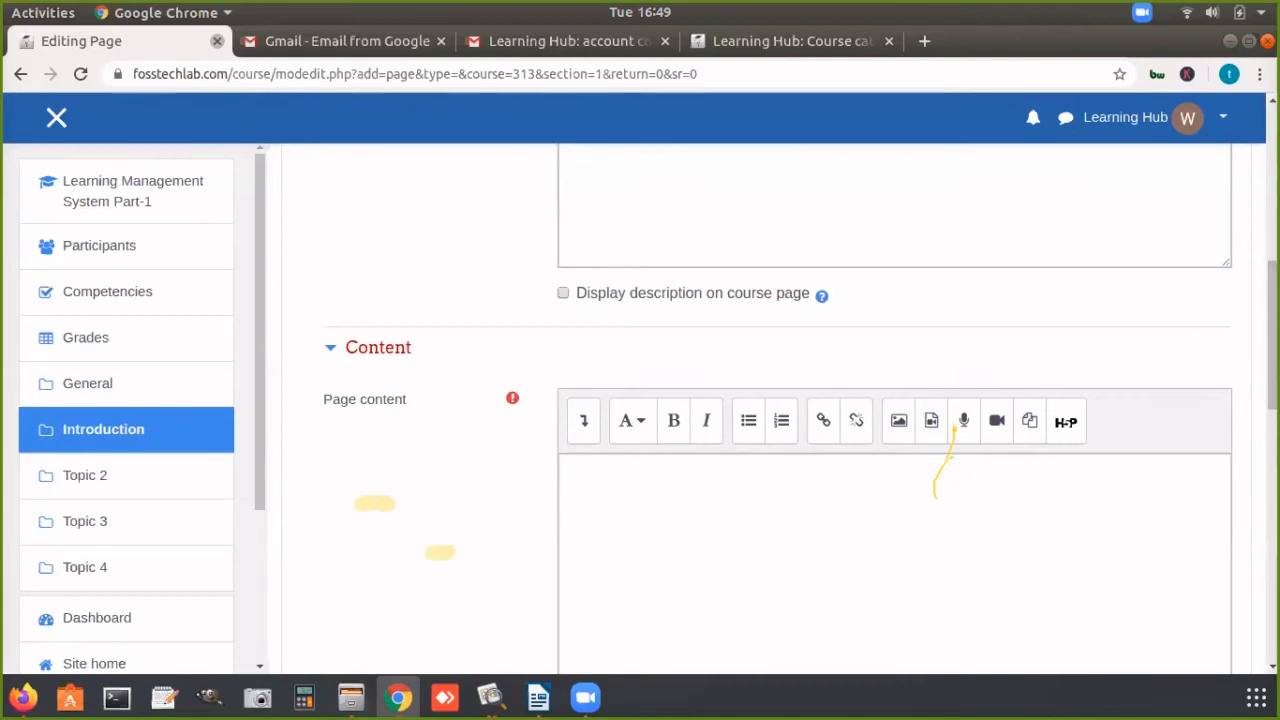
scroll(847, 368, "up", 4)
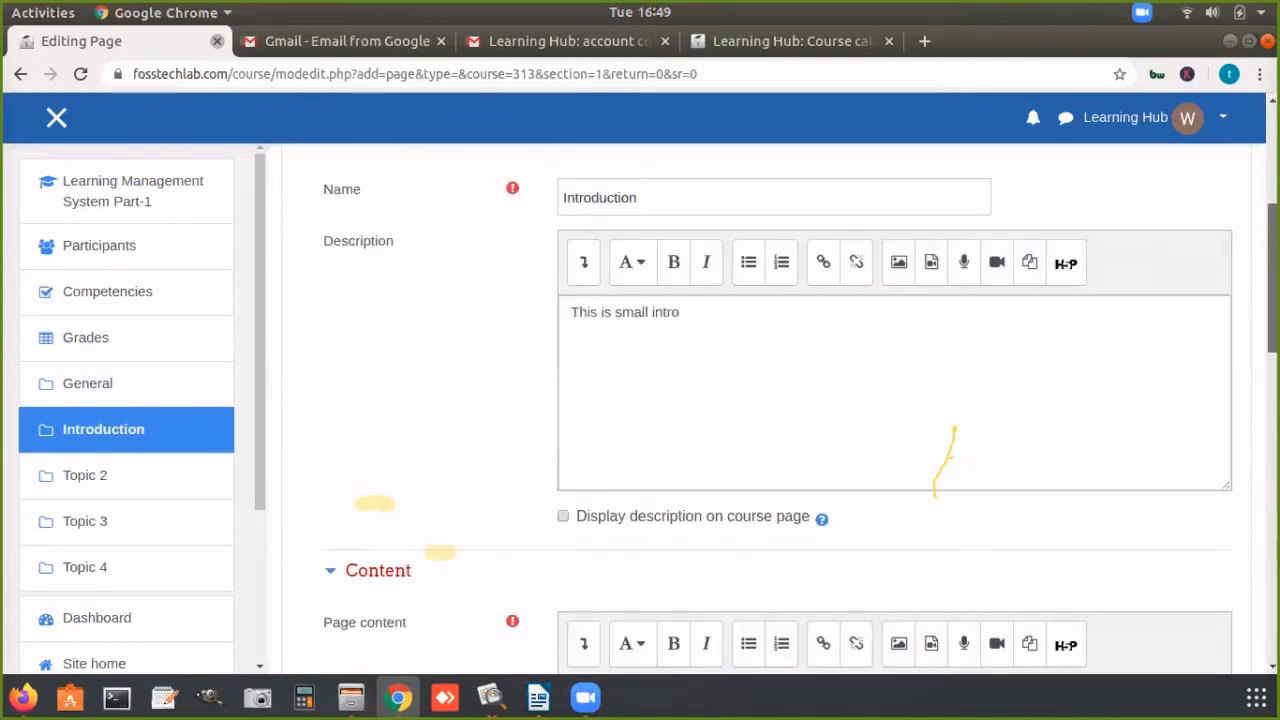
scroll(800, 410, "down", 7)
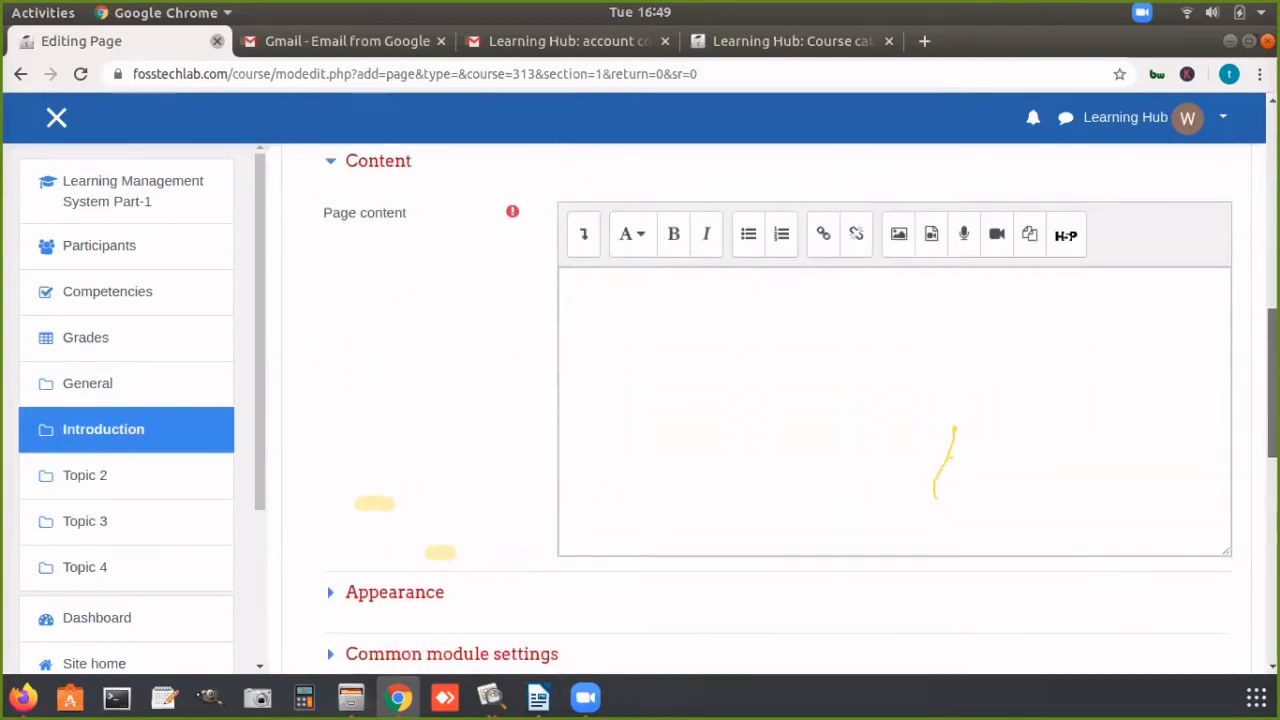
Step: Place the text cursor in the page content, then switch to Firefox and open wiki.ubuntu.com as the source text
left_click(594, 294)
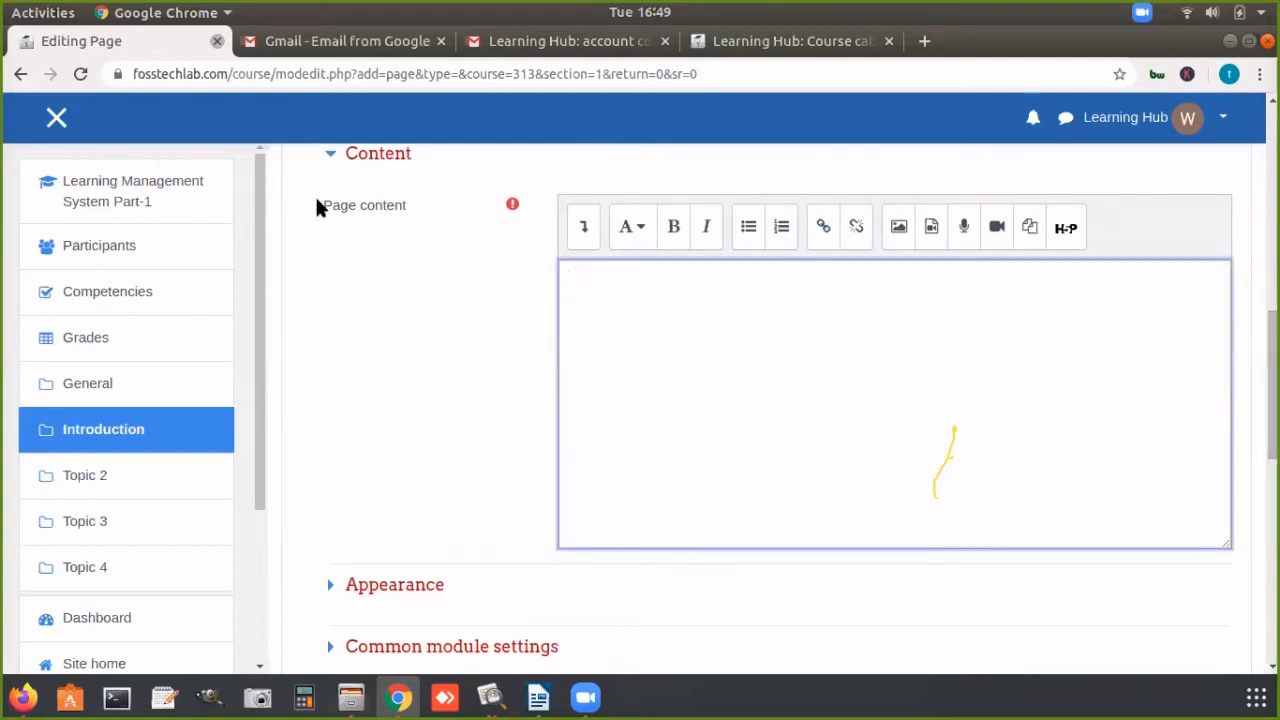
left_click_drag(318, 206, 403, 211)
left_click(620, 298)
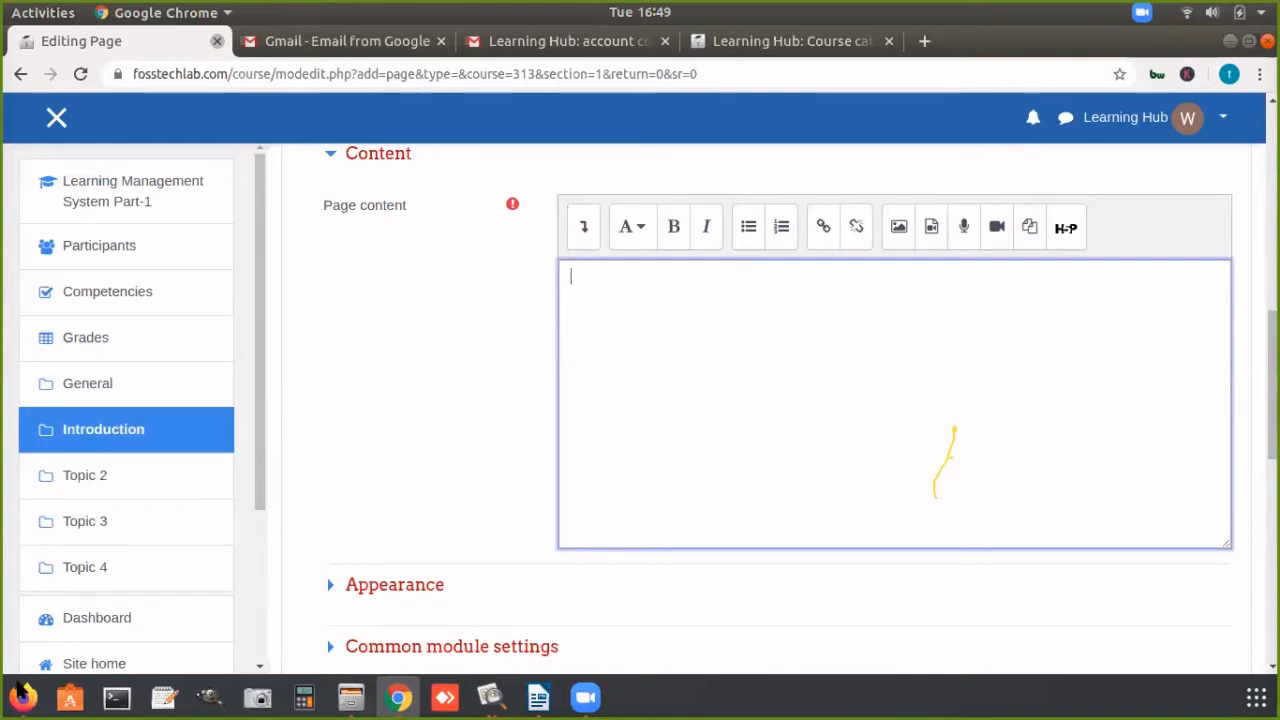
left_click(23, 697)
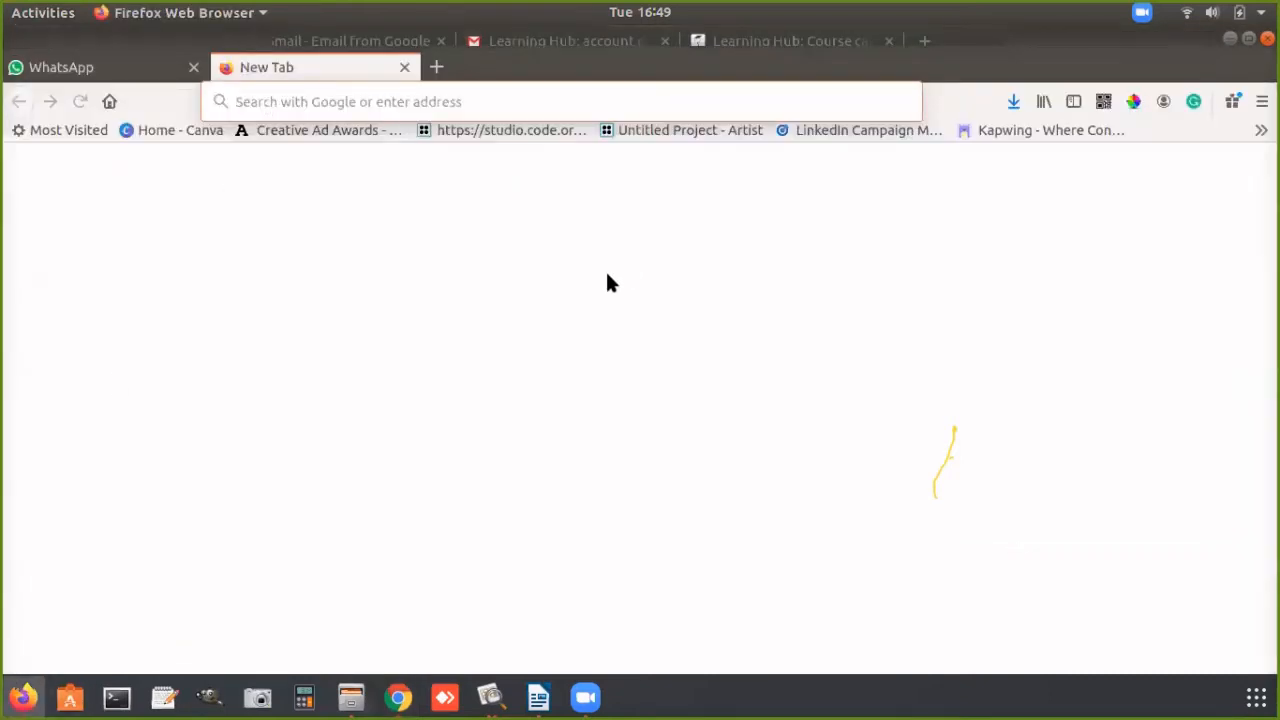
left_click(455, 101)
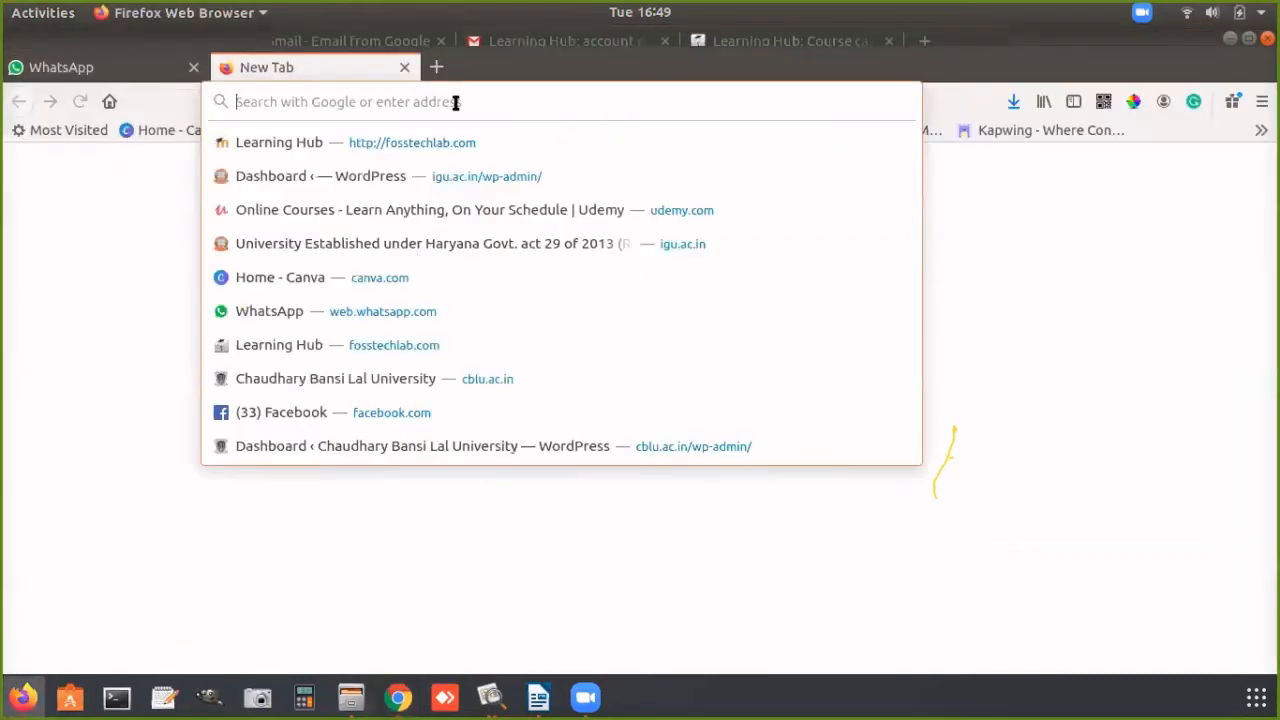
type("wiki.ubuntu.com")
key("Return")
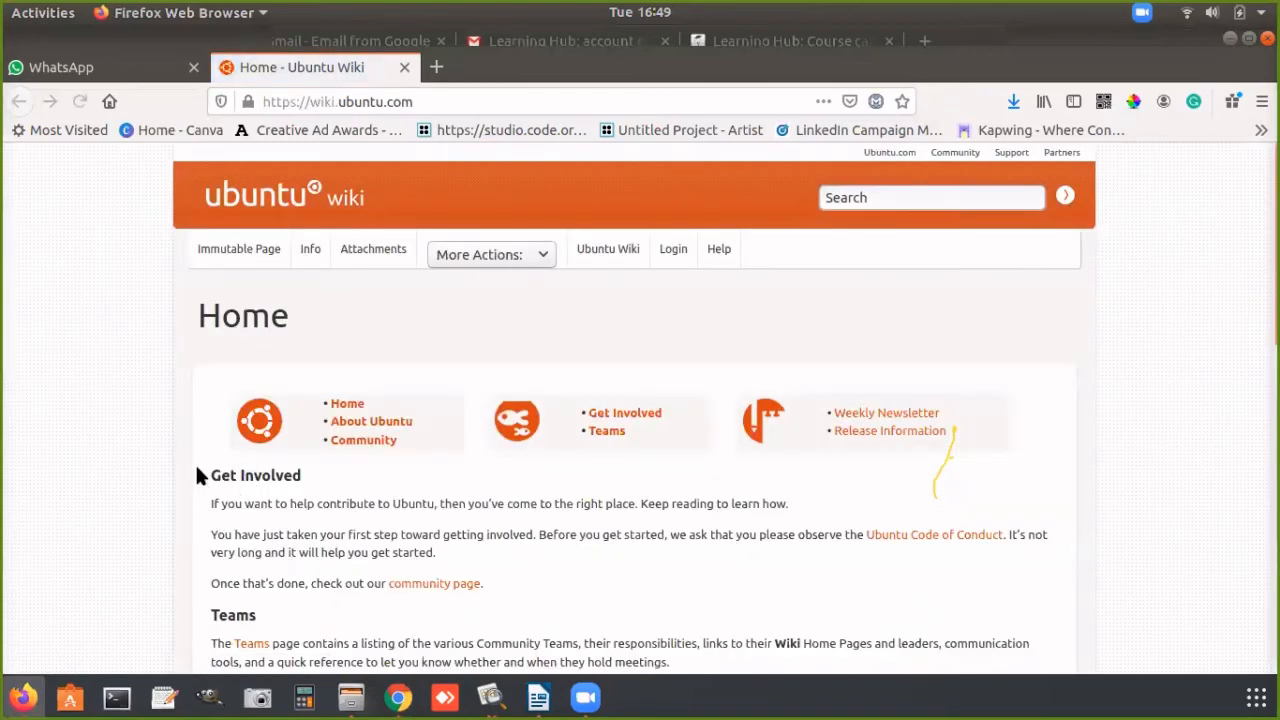
Step: Copy the Ubuntu Wiki text from "Get Involved" through the "LoCoTeams" heading into the page content in Chrome
left_click_drag(197, 470, 184, 440)
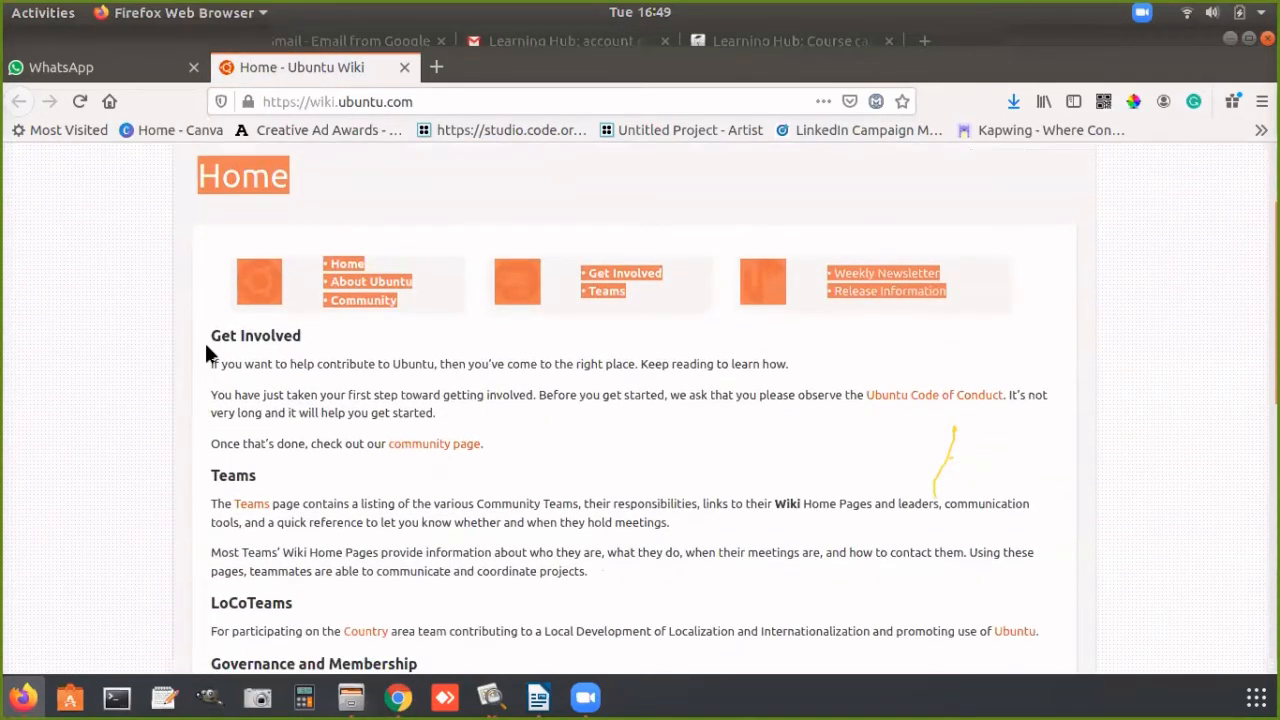
left_click_drag(206, 346, 408, 596)
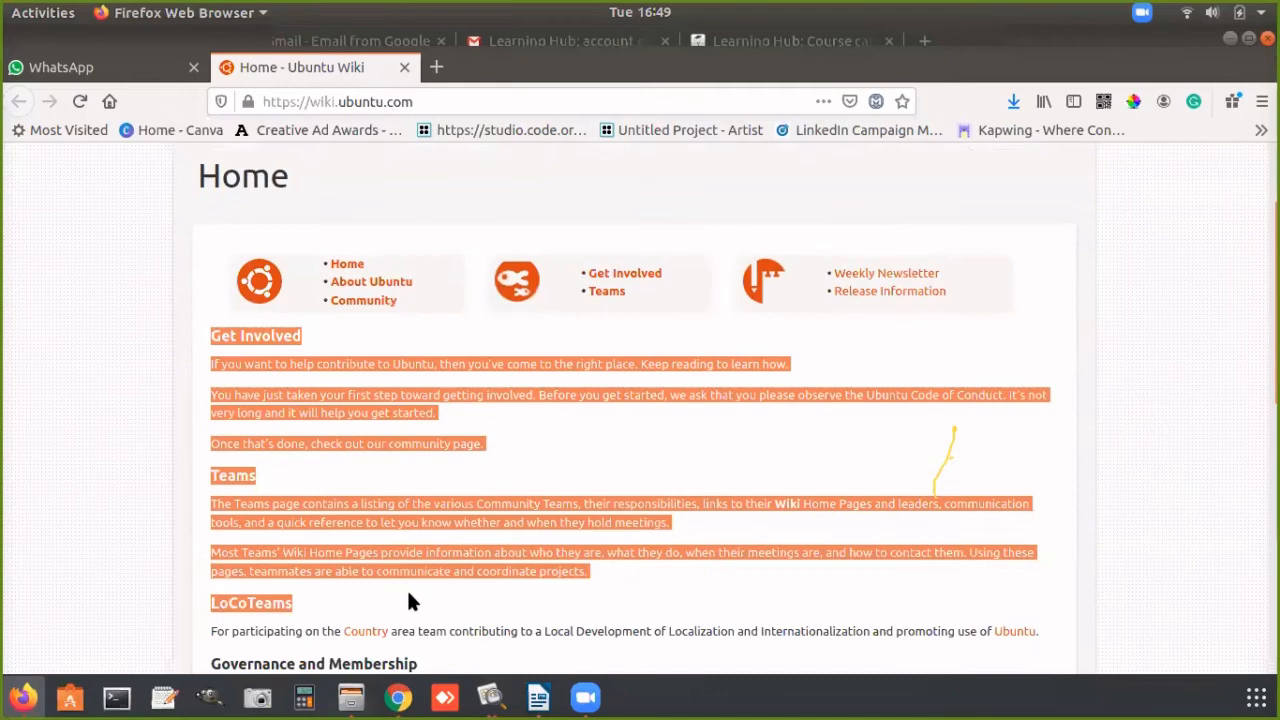
left_click(398, 694)
key("ctrl+v")
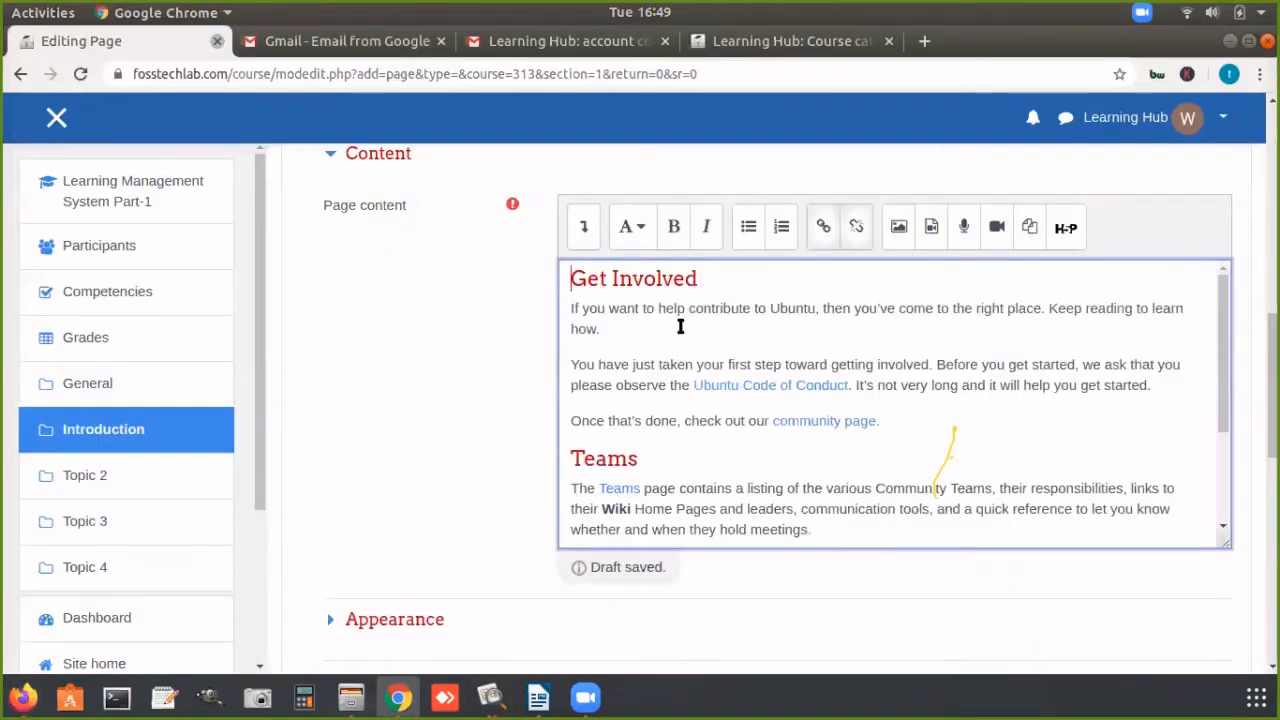
left_click_drag(1226, 352, 1224, 484)
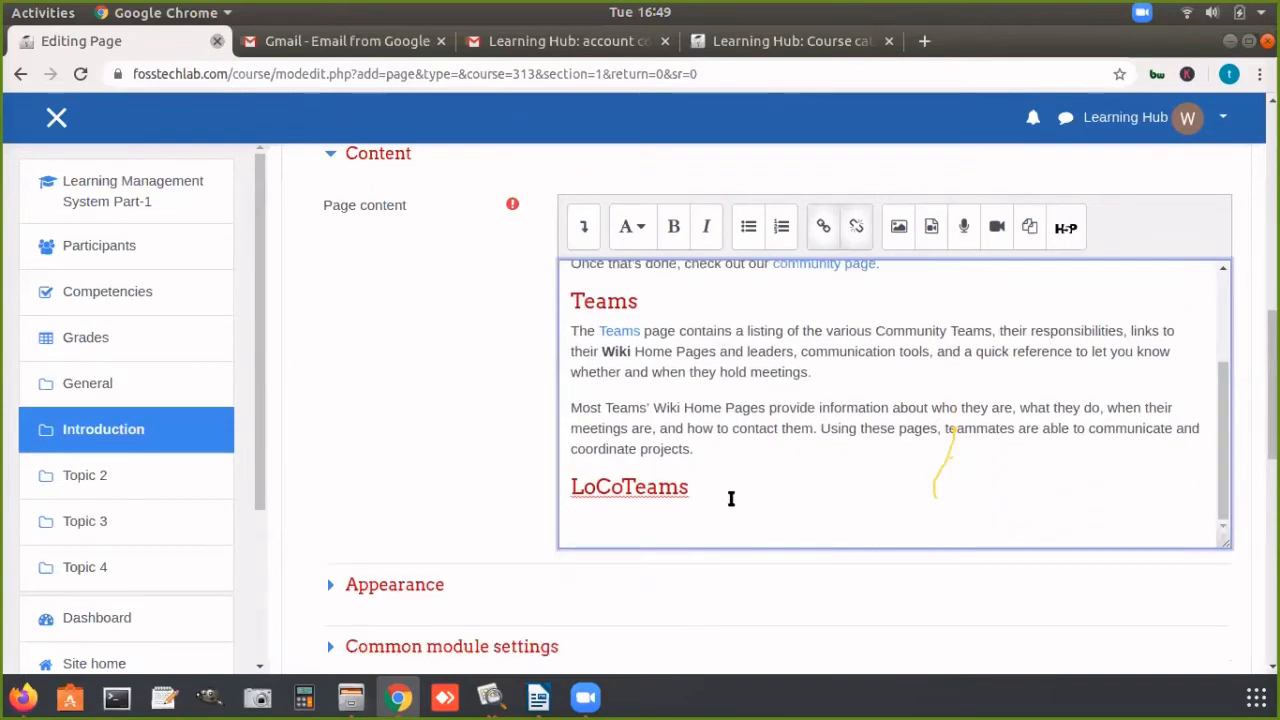
Step: Switch to Firefox and open the YouTube video "THE best teaching tool for your classroom in years!" in a new tab
left_click(23, 697)
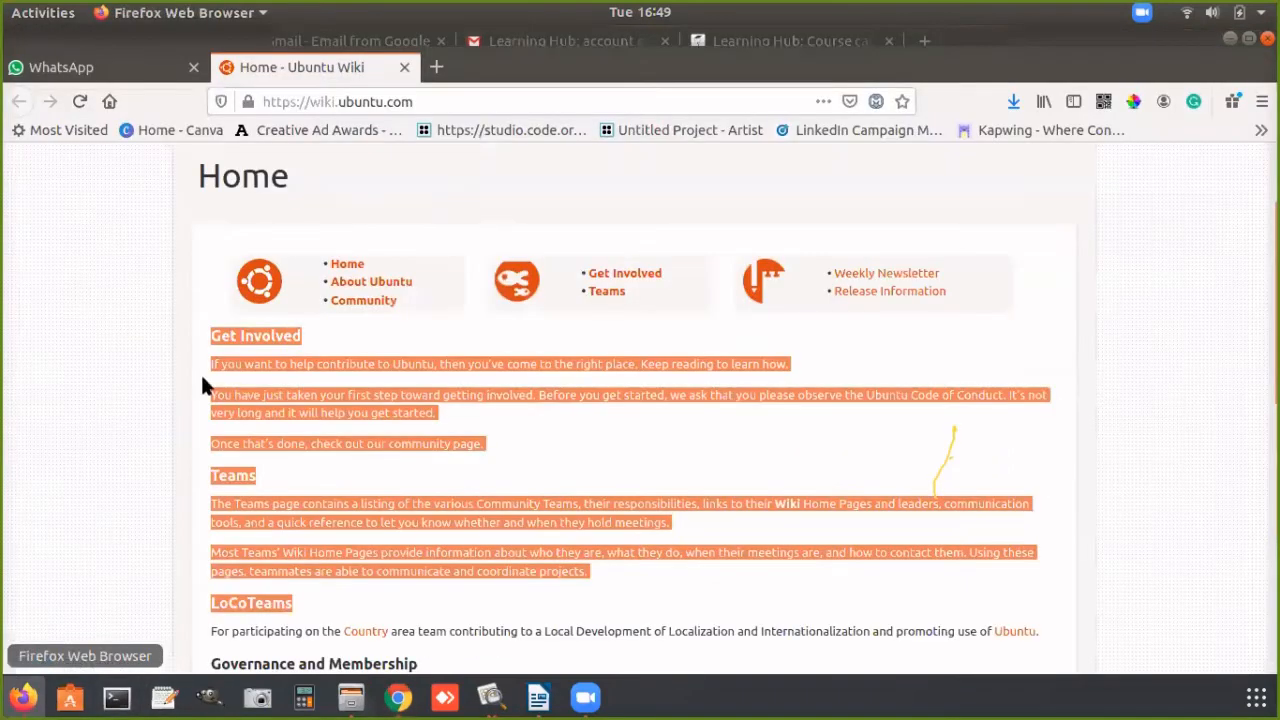
key("ctrl+t")
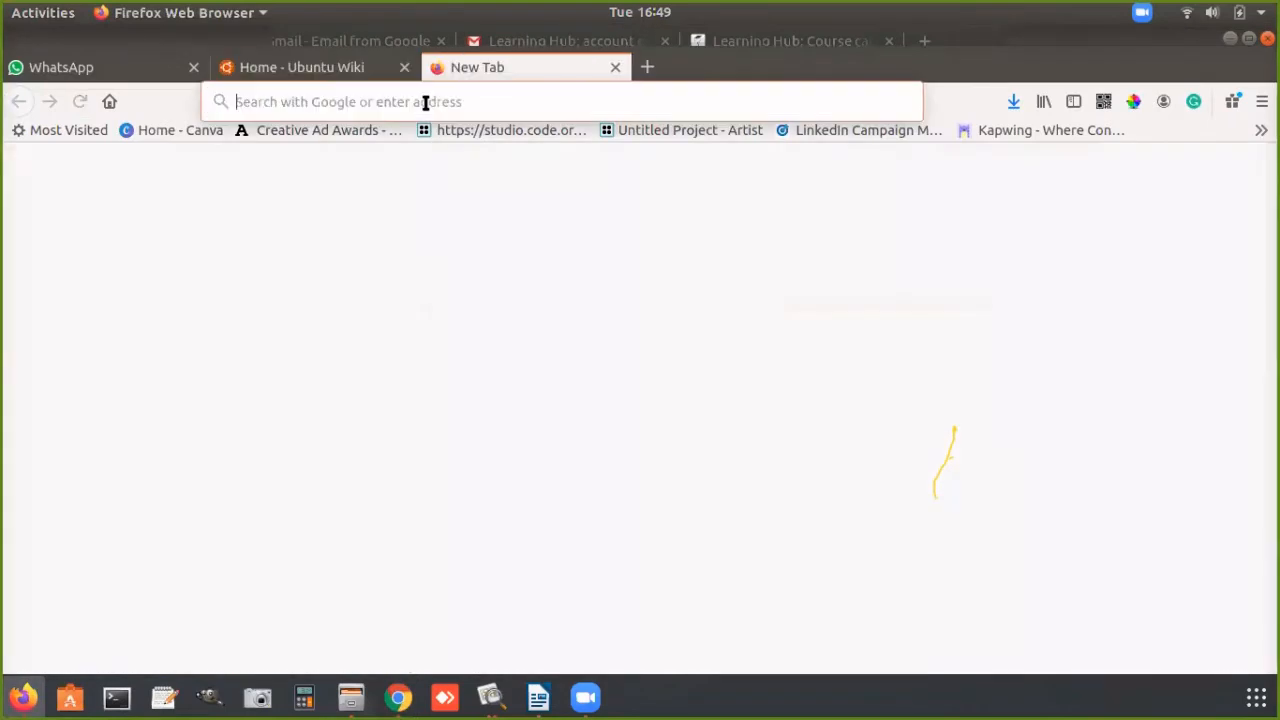
left_click(425, 102)
type("youtube.com/")
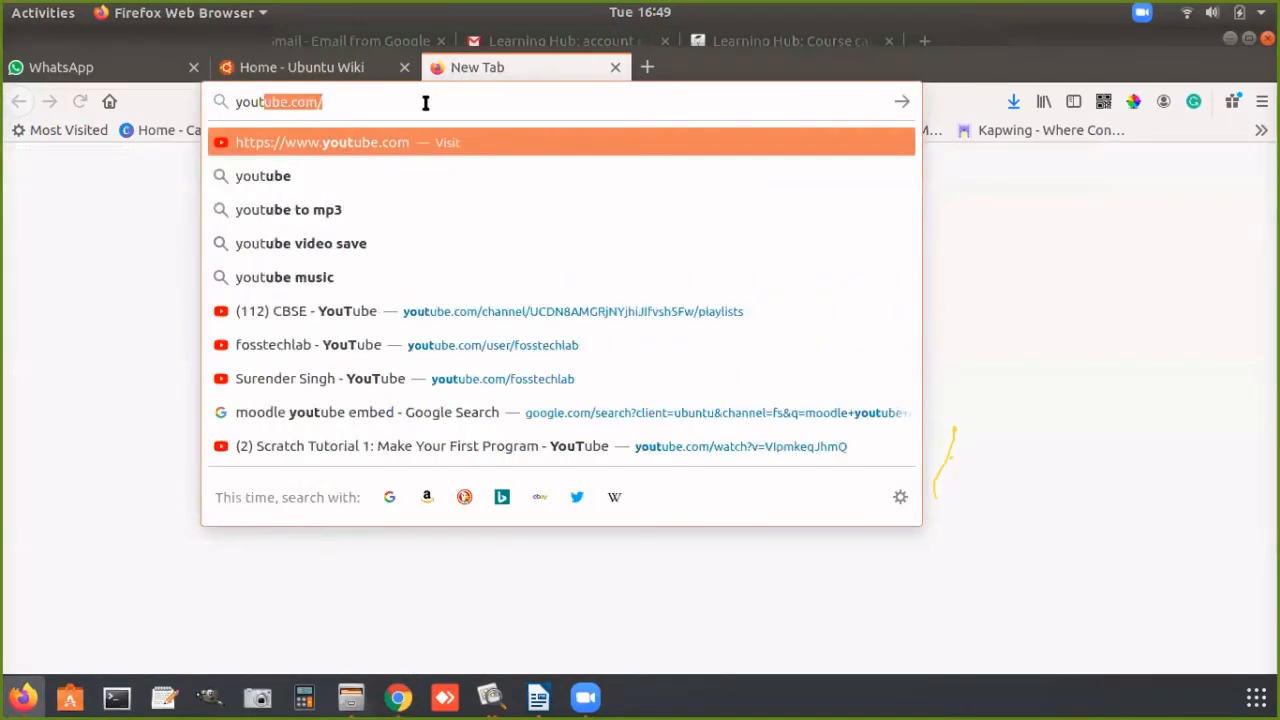
key("Return")
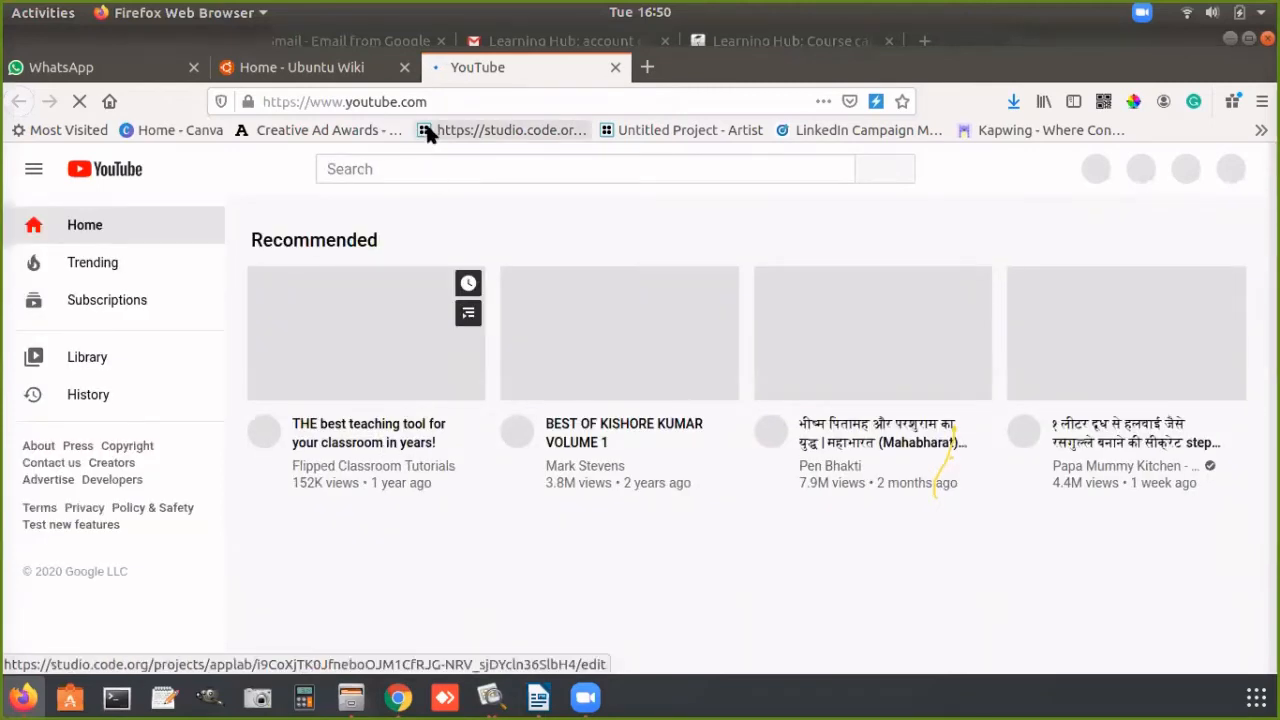
left_click(345, 450)
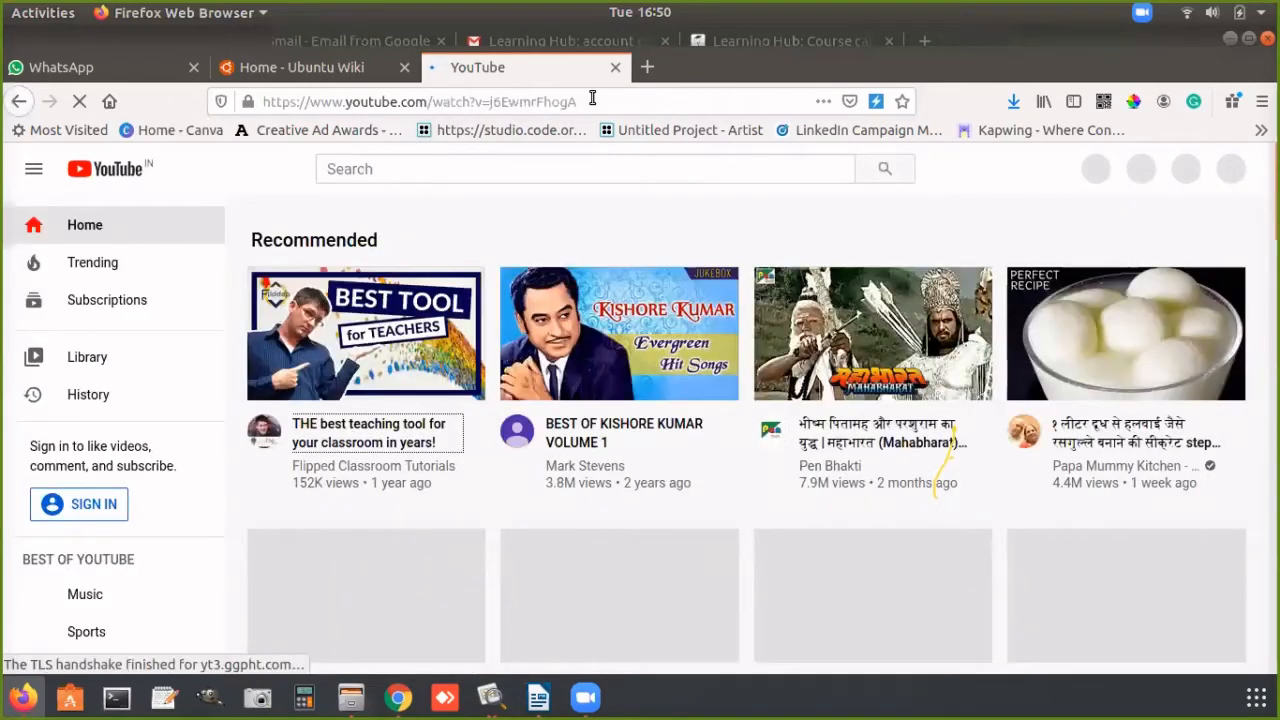
double_click(594, 100)
triple_click(595, 100)
key("ctrl+c")
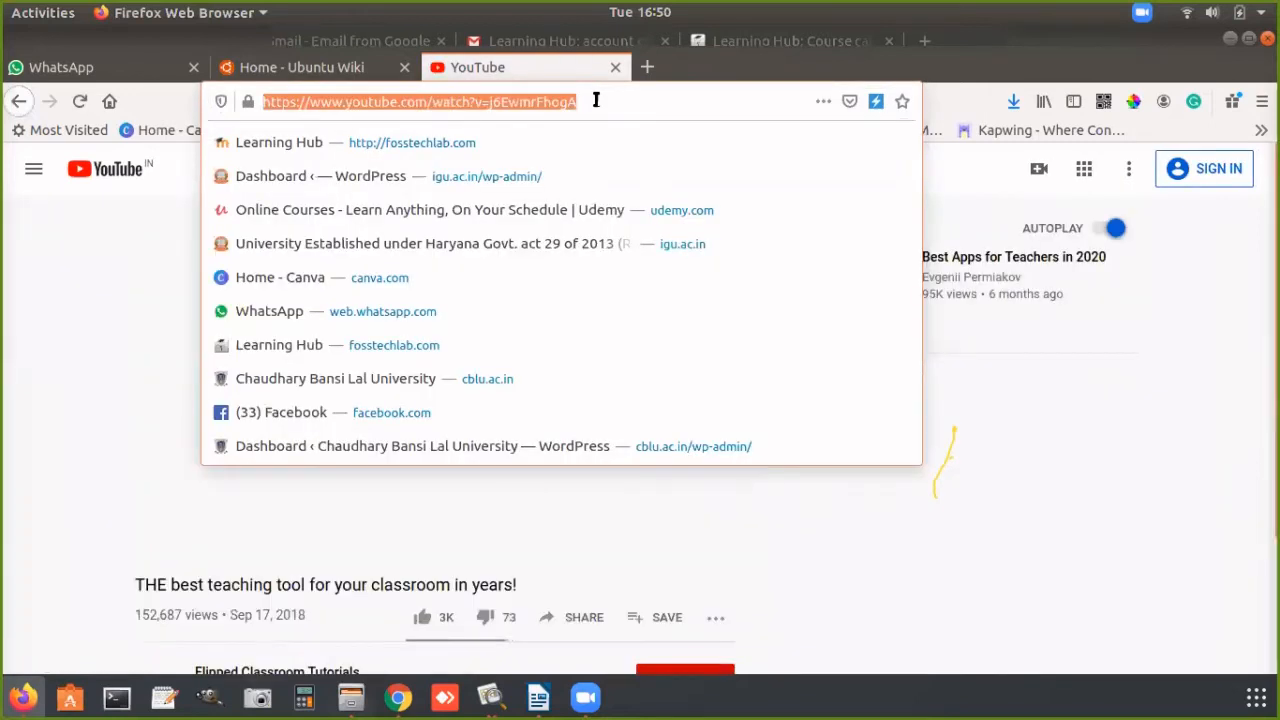
left_click(399, 698)
left_click(658, 519)
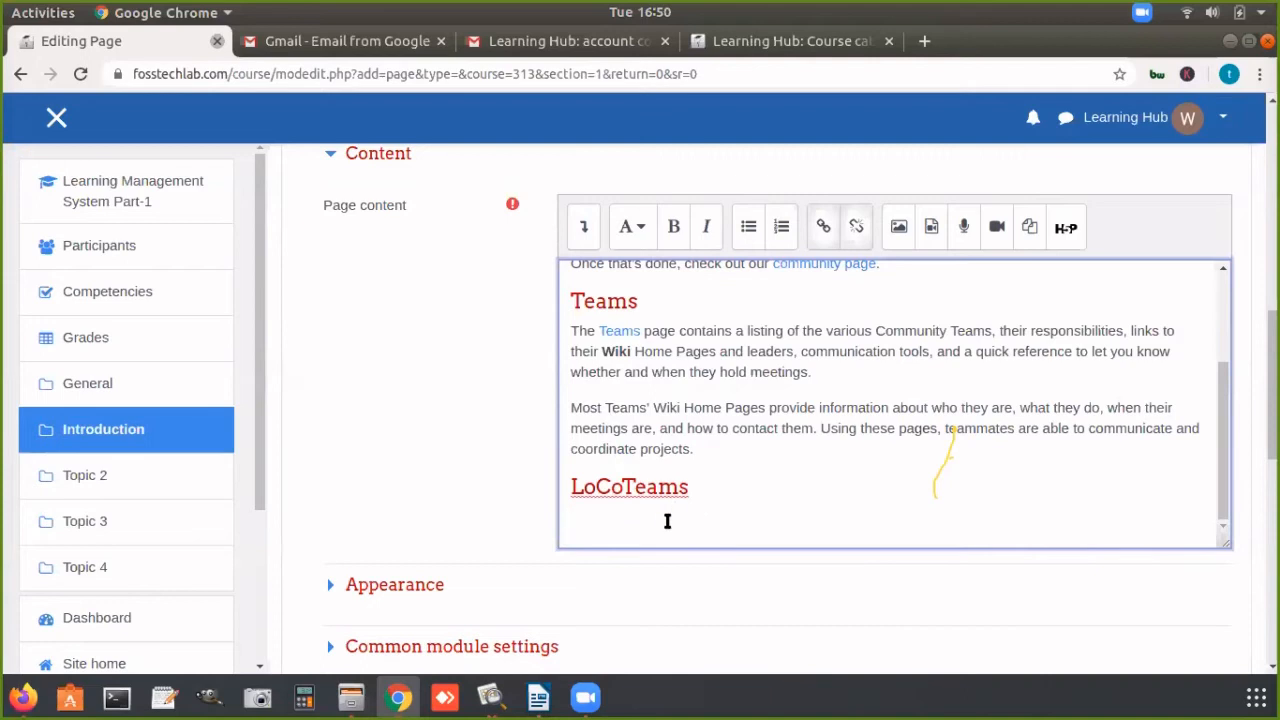
key("ctrl+v")
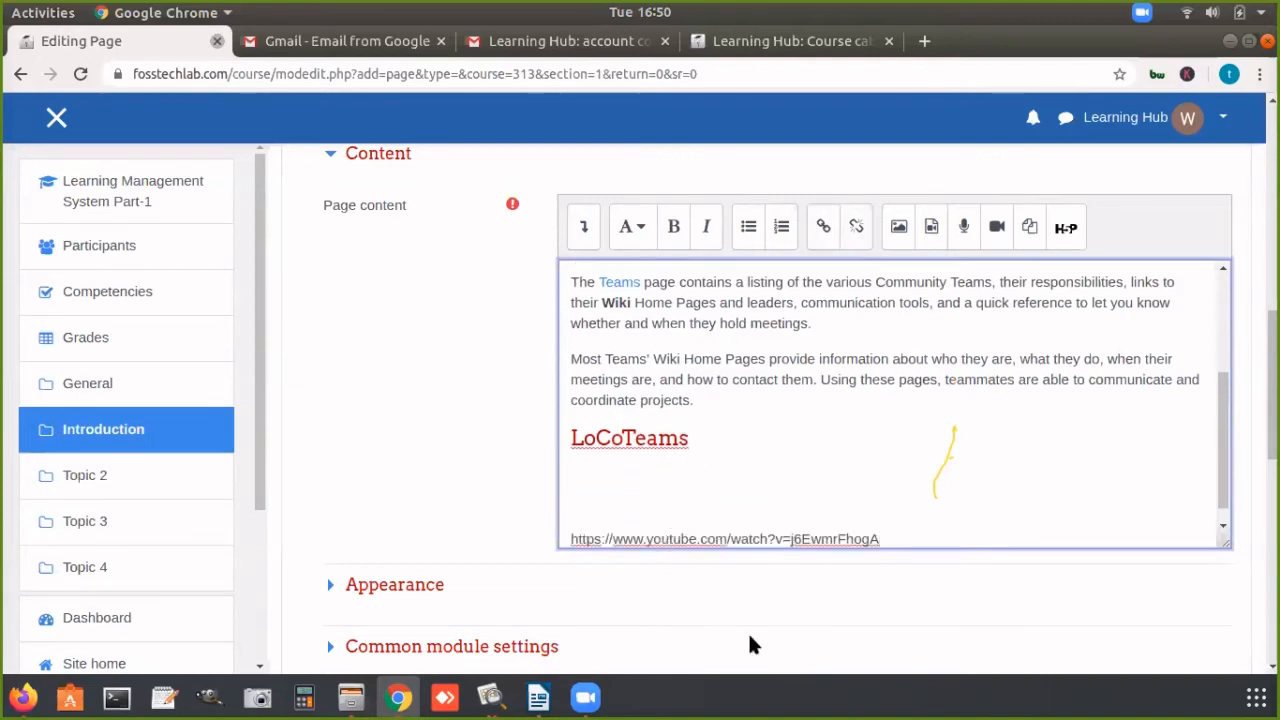
scroll(1228, 512, "down", 1)
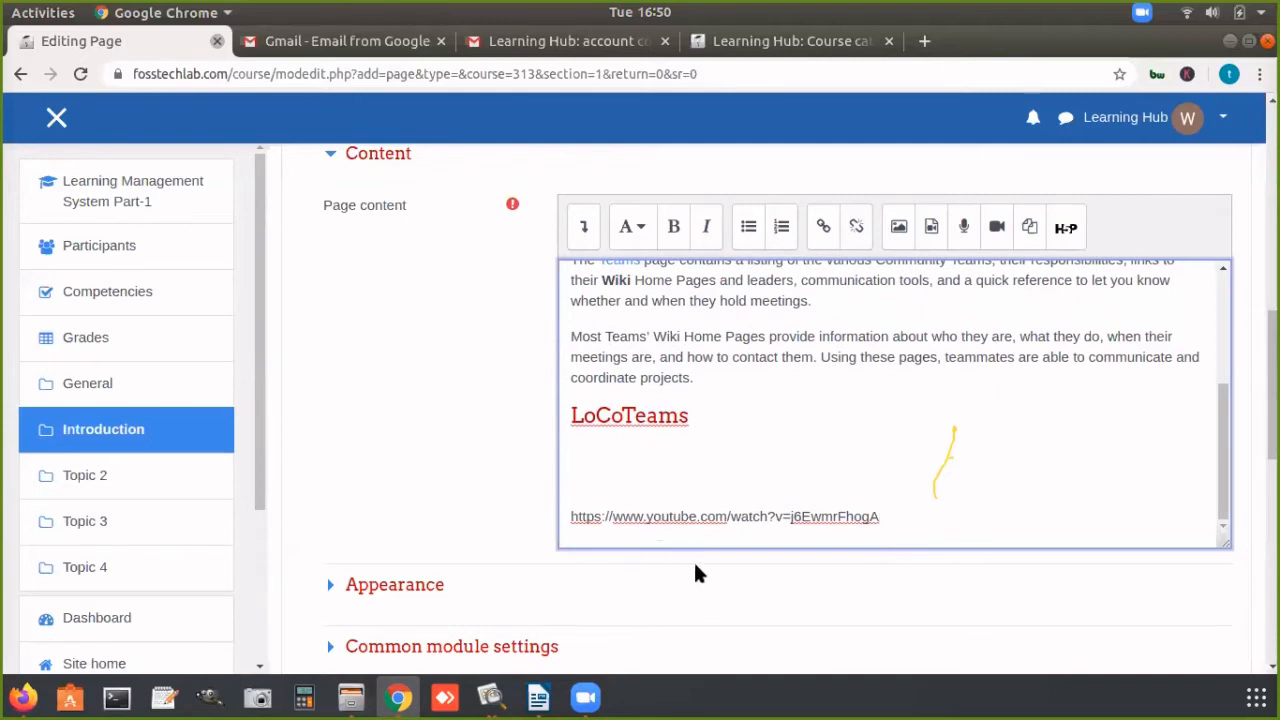
Step: Switch to Firefox, close the YouTube video tab, and return to the page form in Chrome
left_click(24, 697)
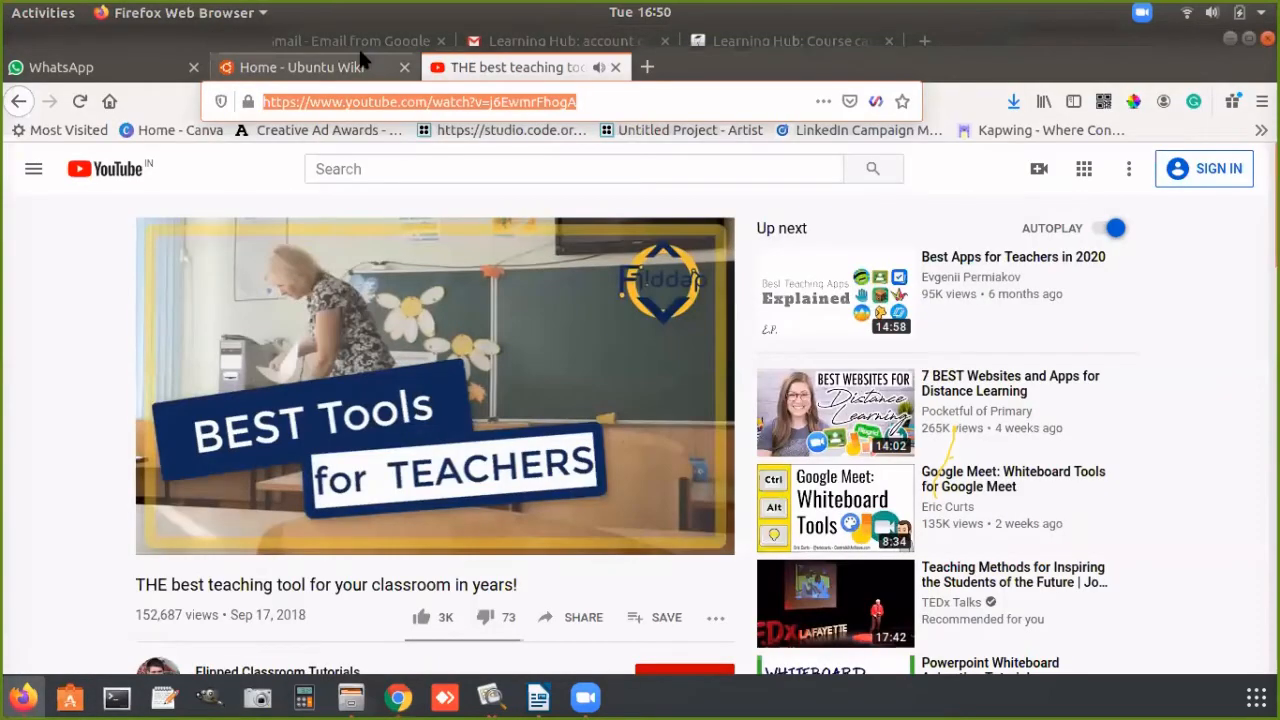
left_click(615, 67)
left_click(398, 697)
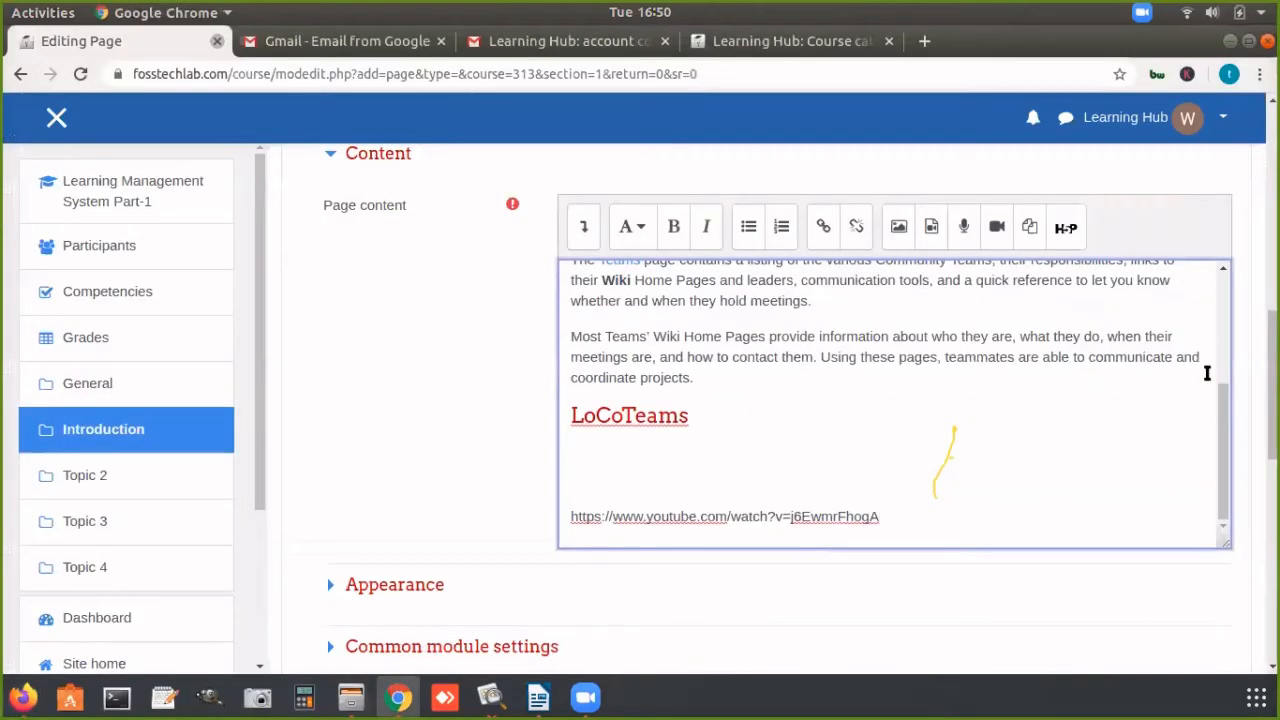
Step: Save and display the new Introduction page, and review its content down to the YouTube address
scroll(1255, 380, "down", 5)
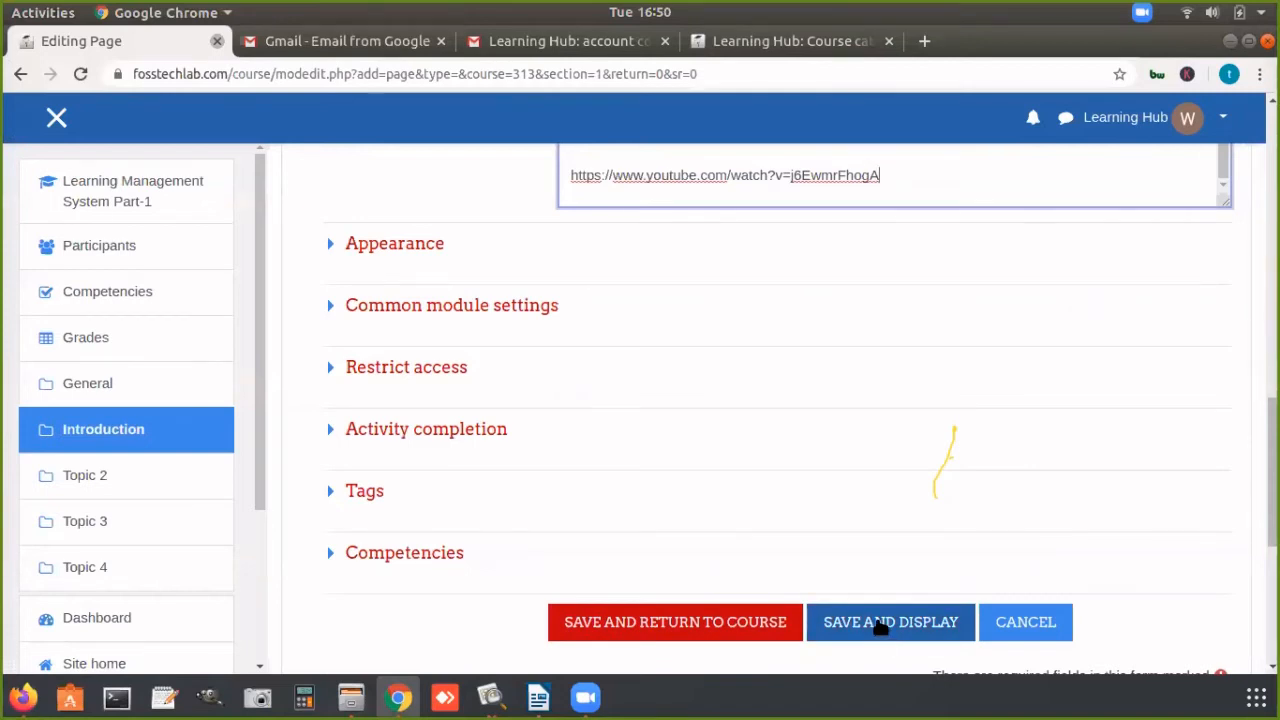
left_click(882, 624)
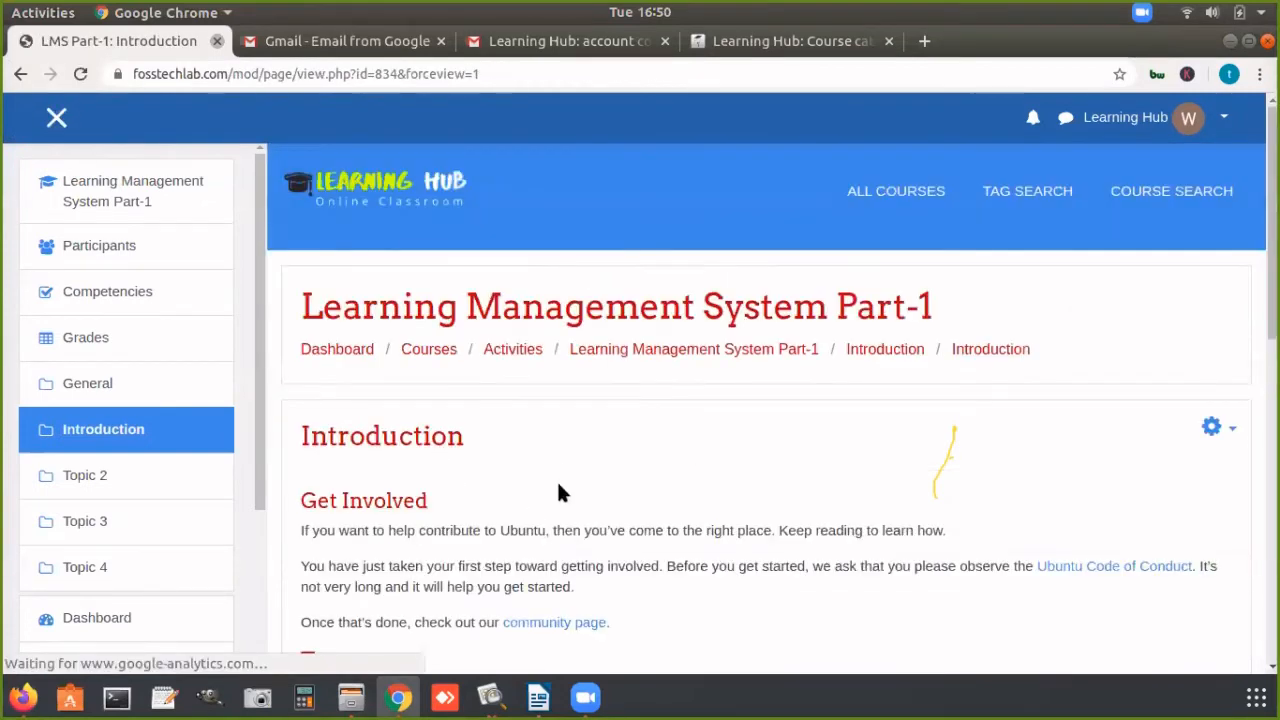
scroll(954, 430, "down", 4)
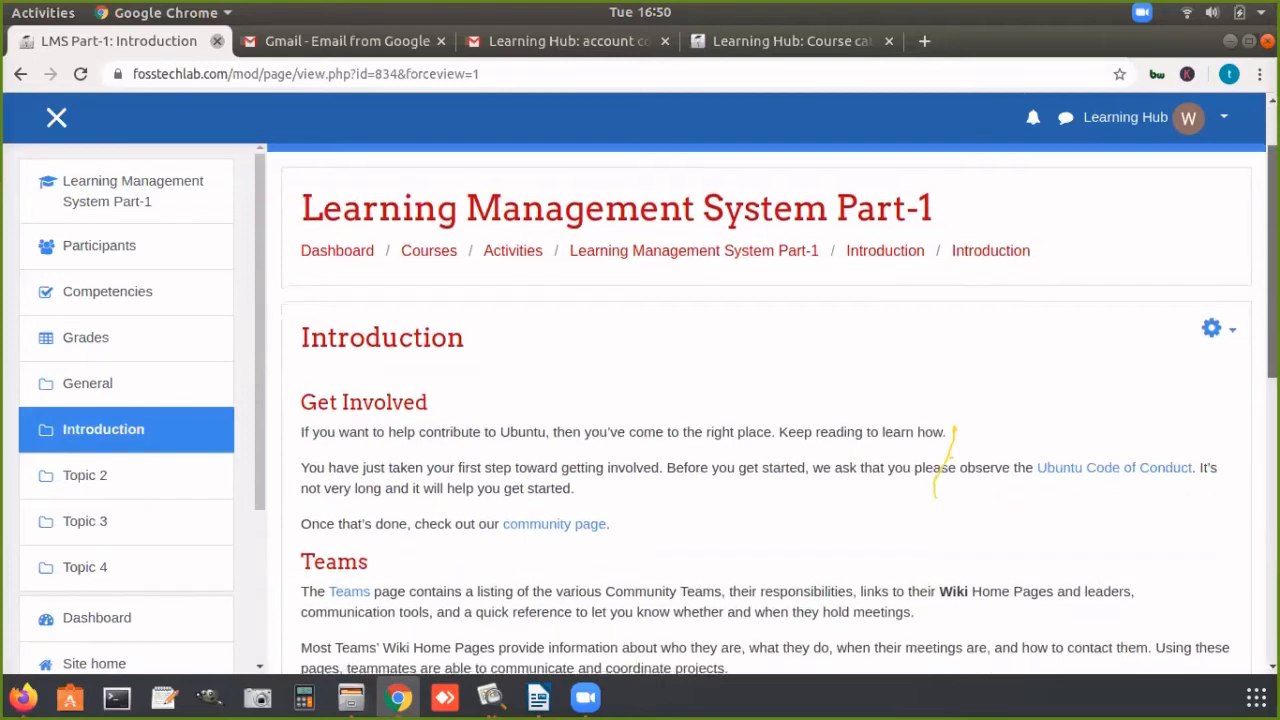
scroll(954, 430, "down", 5)
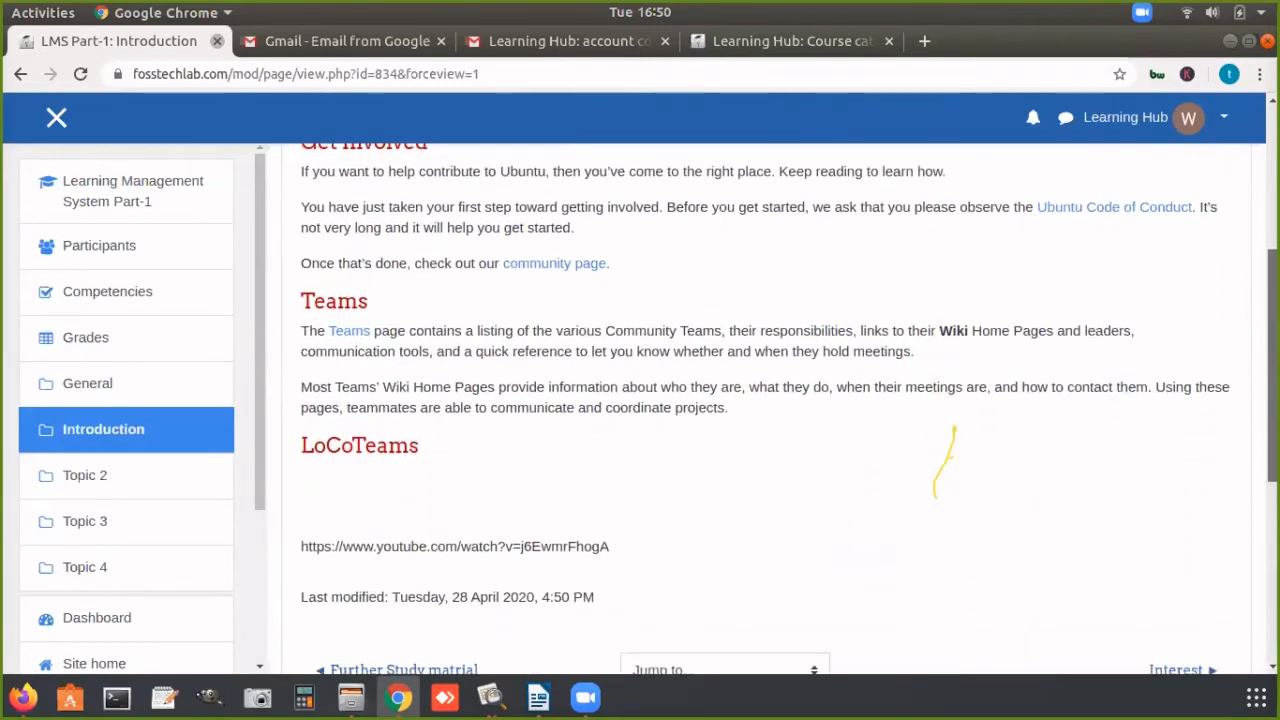
scroll(1257, 371, "up", 6)
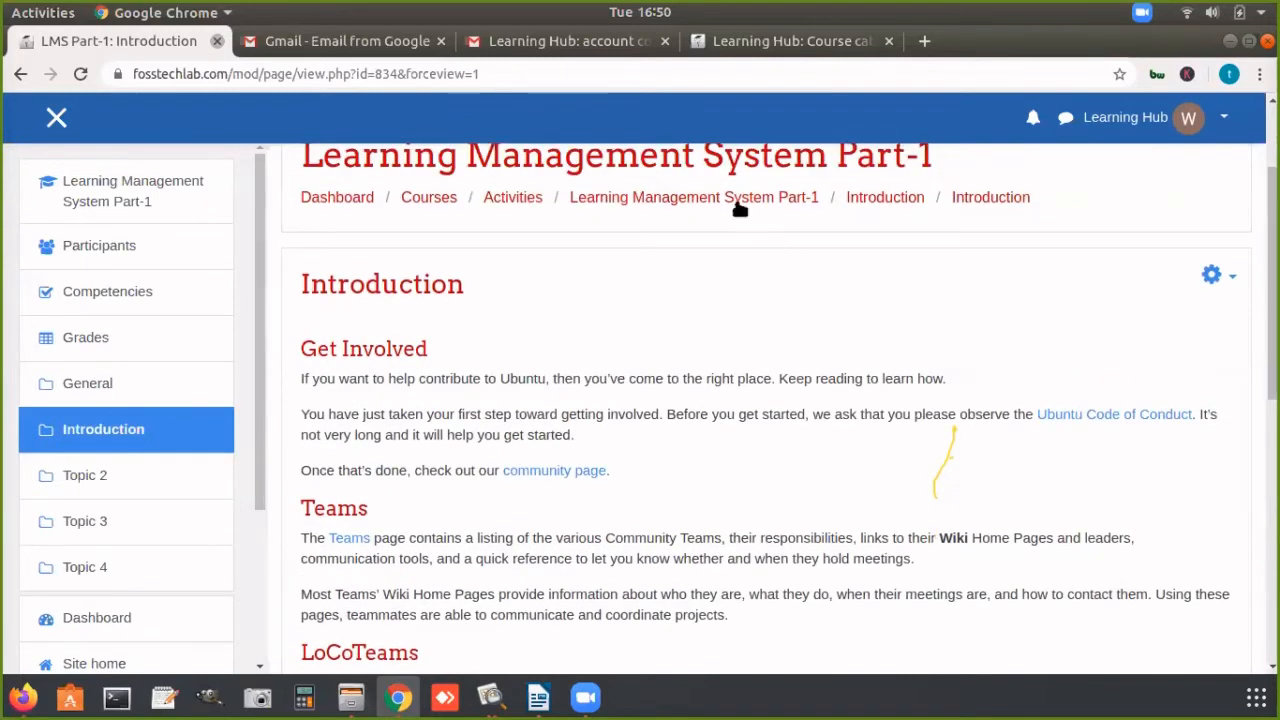
Step: Return to the course page, open the Introduction page from its section, and highlight the YouTube address below "LoCoTeams"
left_click(737, 206)
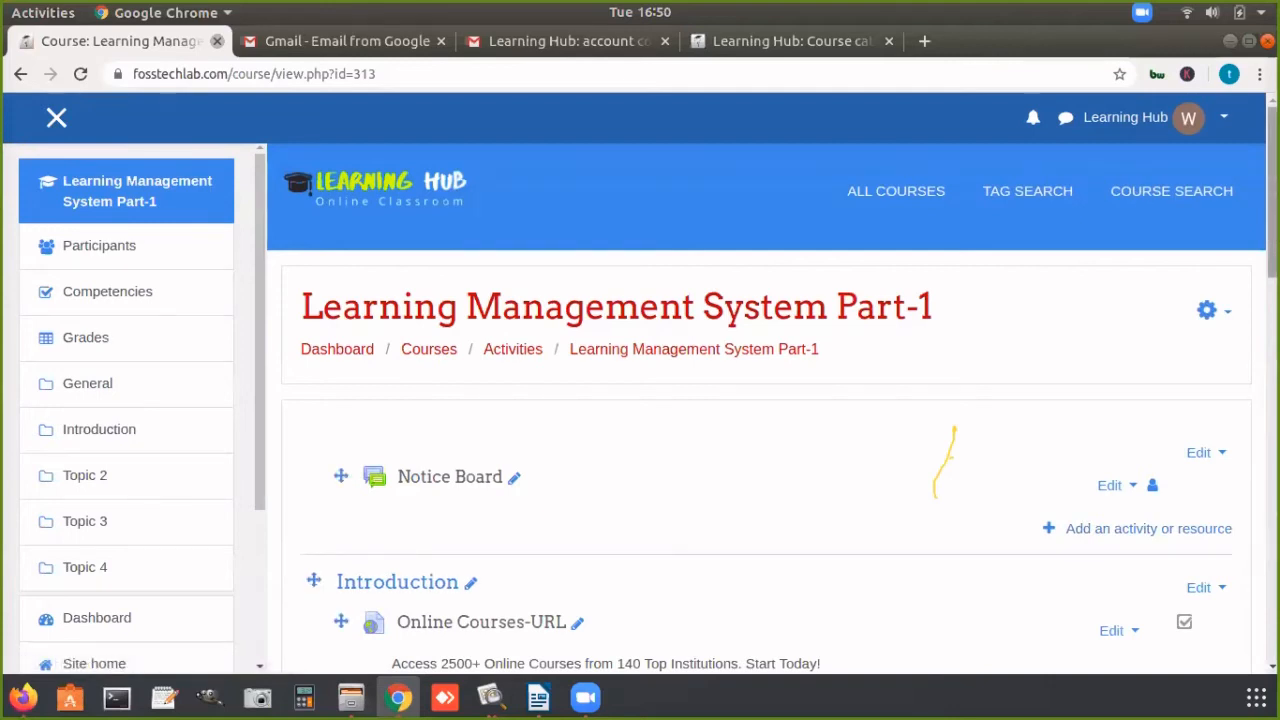
scroll(770, 420, "down", 4)
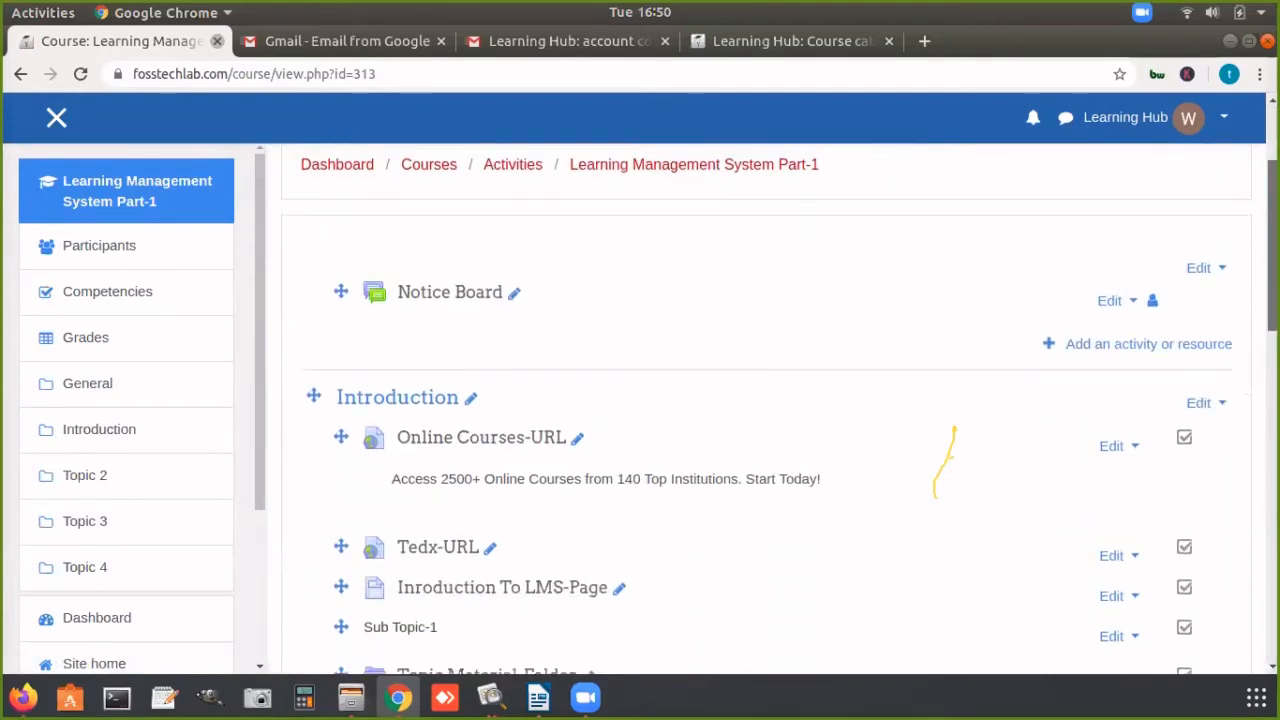
scroll(474, 336, "down", 3)
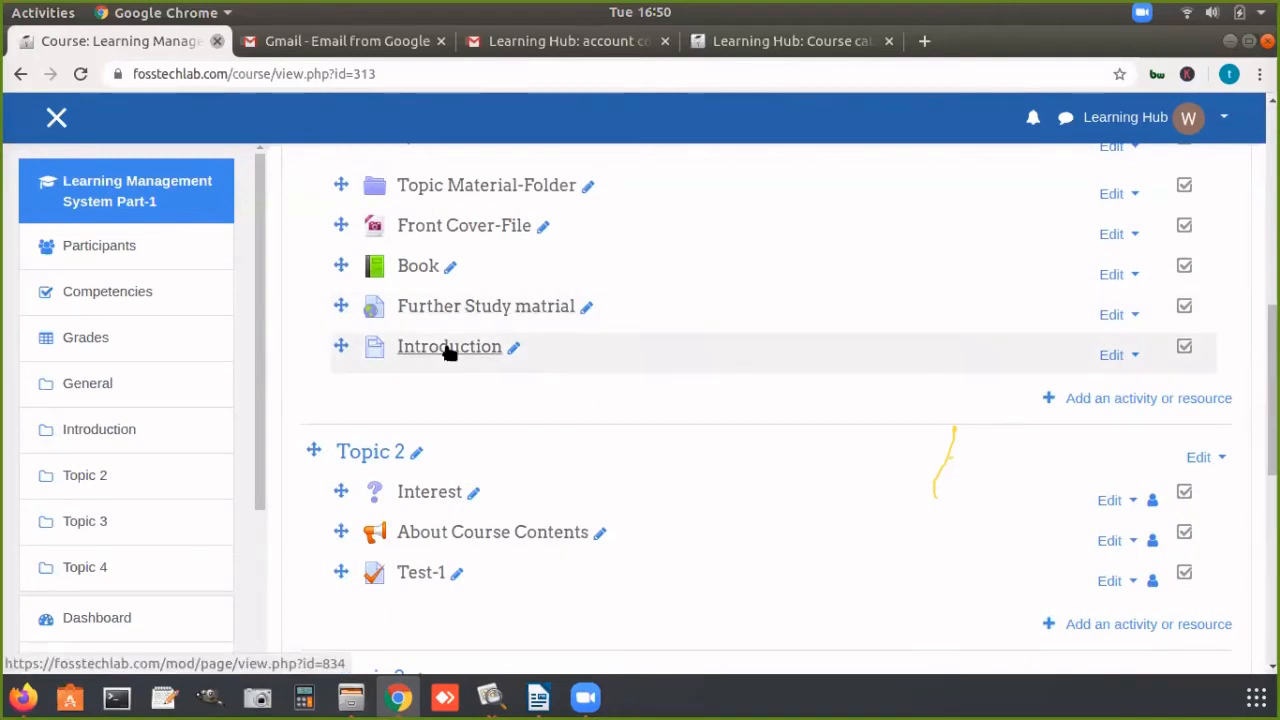
left_click(449, 350)
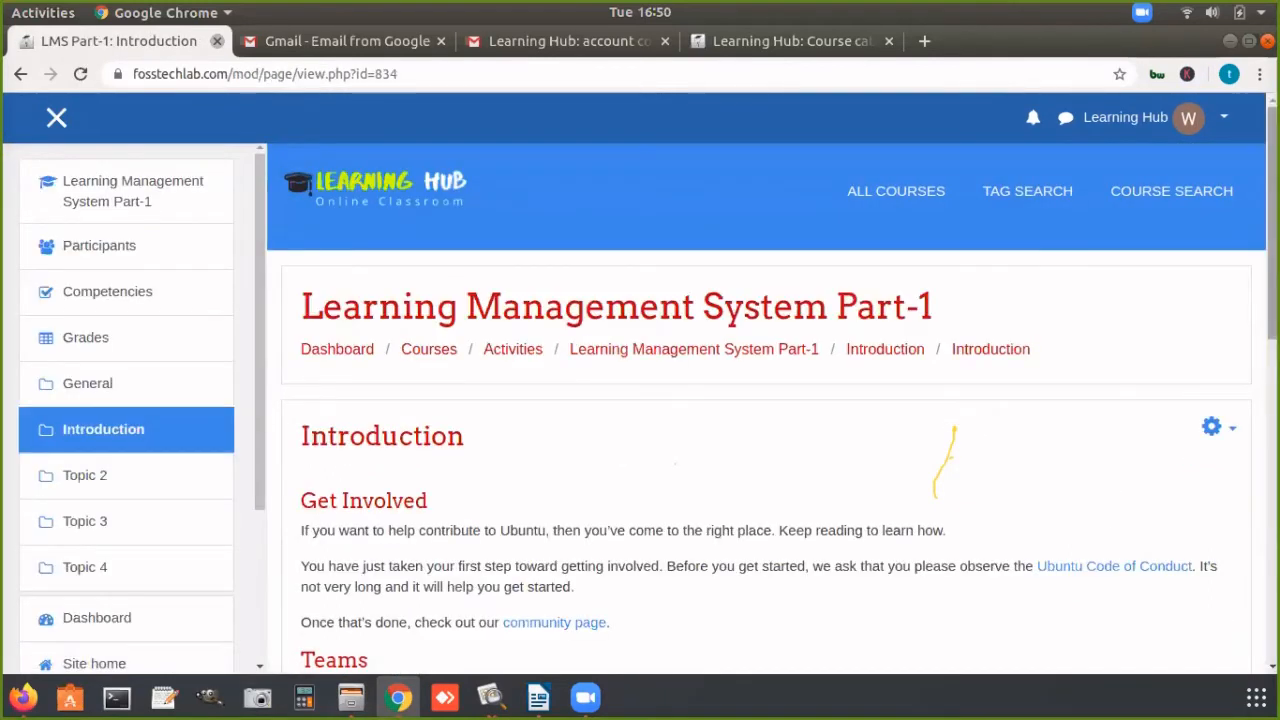
scroll(500, 480, "down", 5)
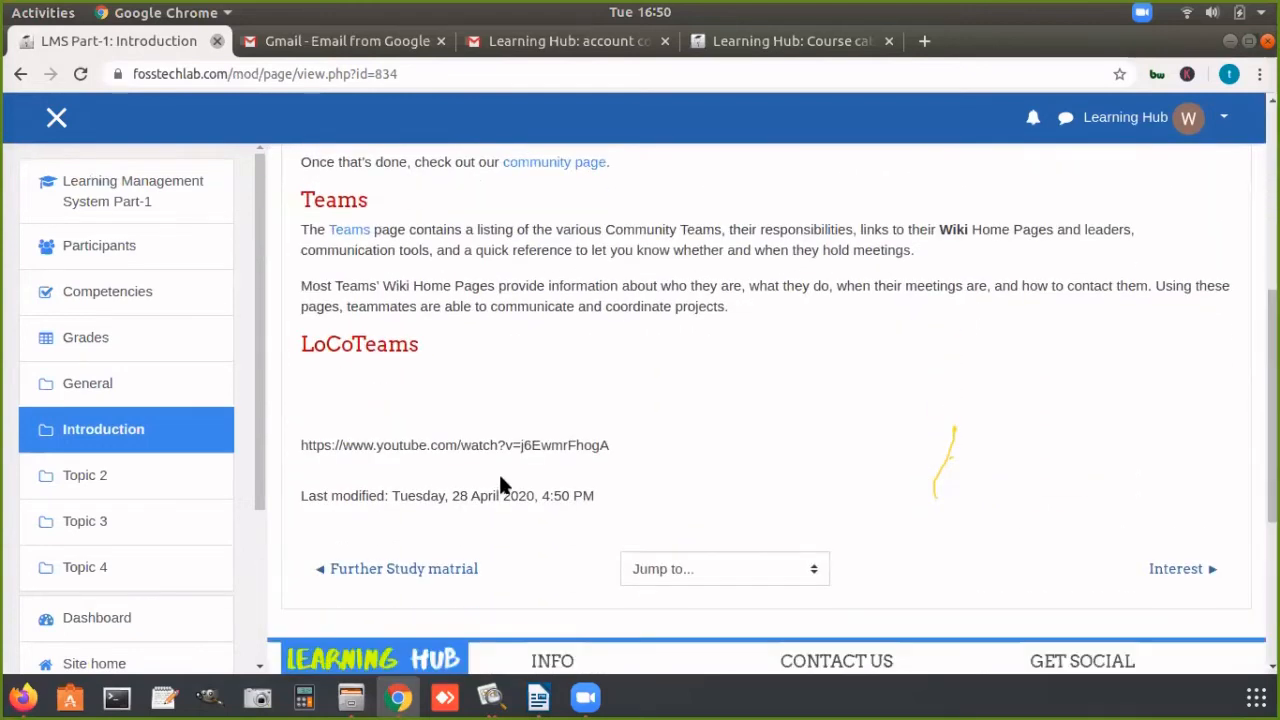
triple_click(481, 451)
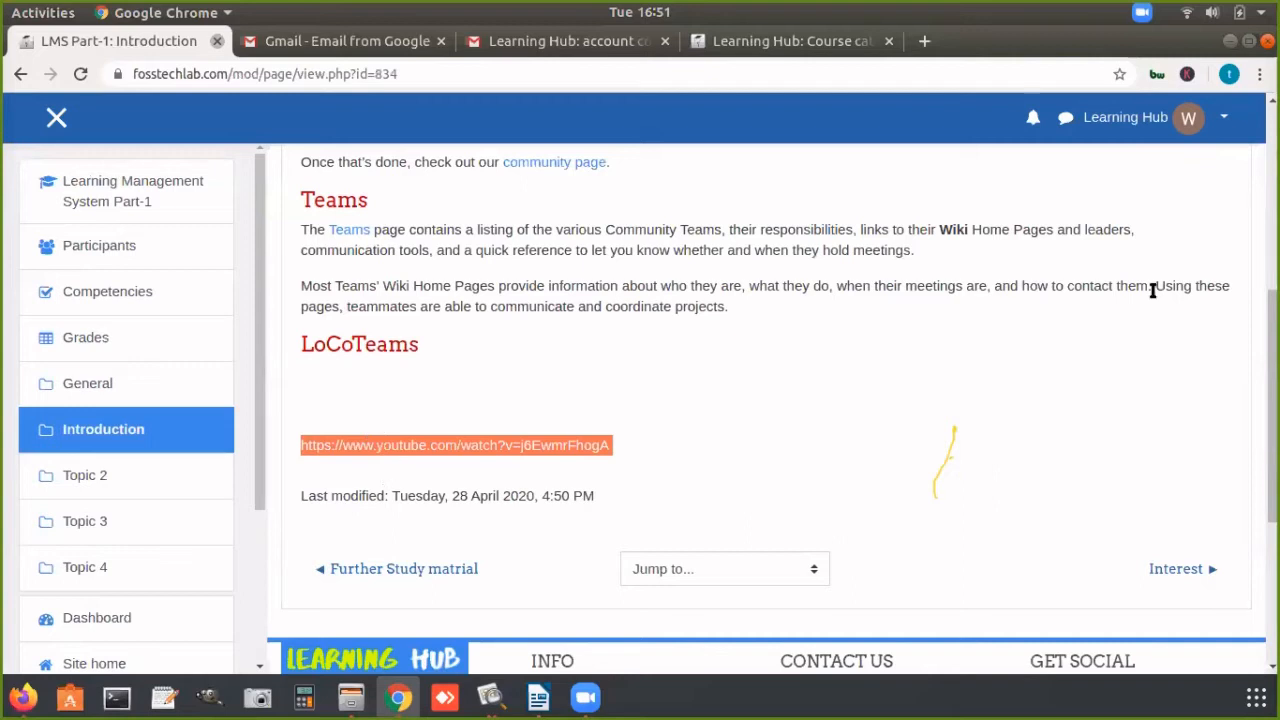
Step: Open youtube.com in a new Firefox tab, then switch back to Chrome and deselect the video address
left_click(23, 697)
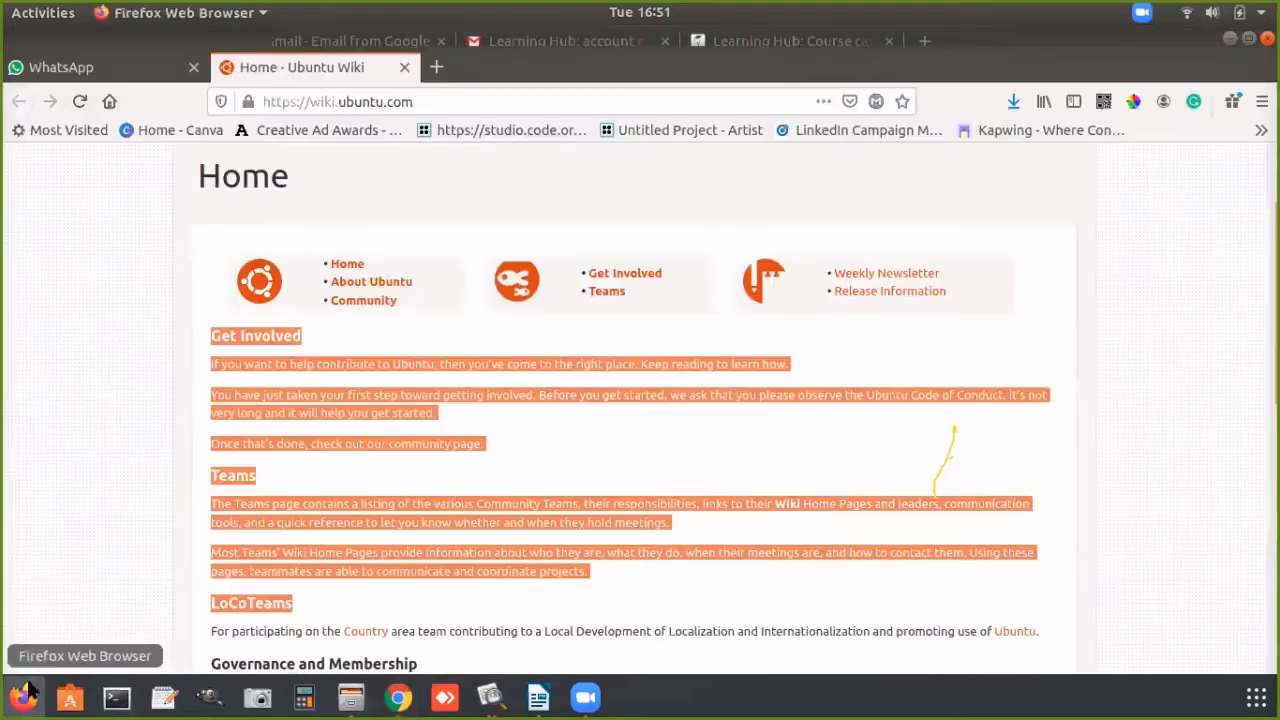
left_click(433, 67)
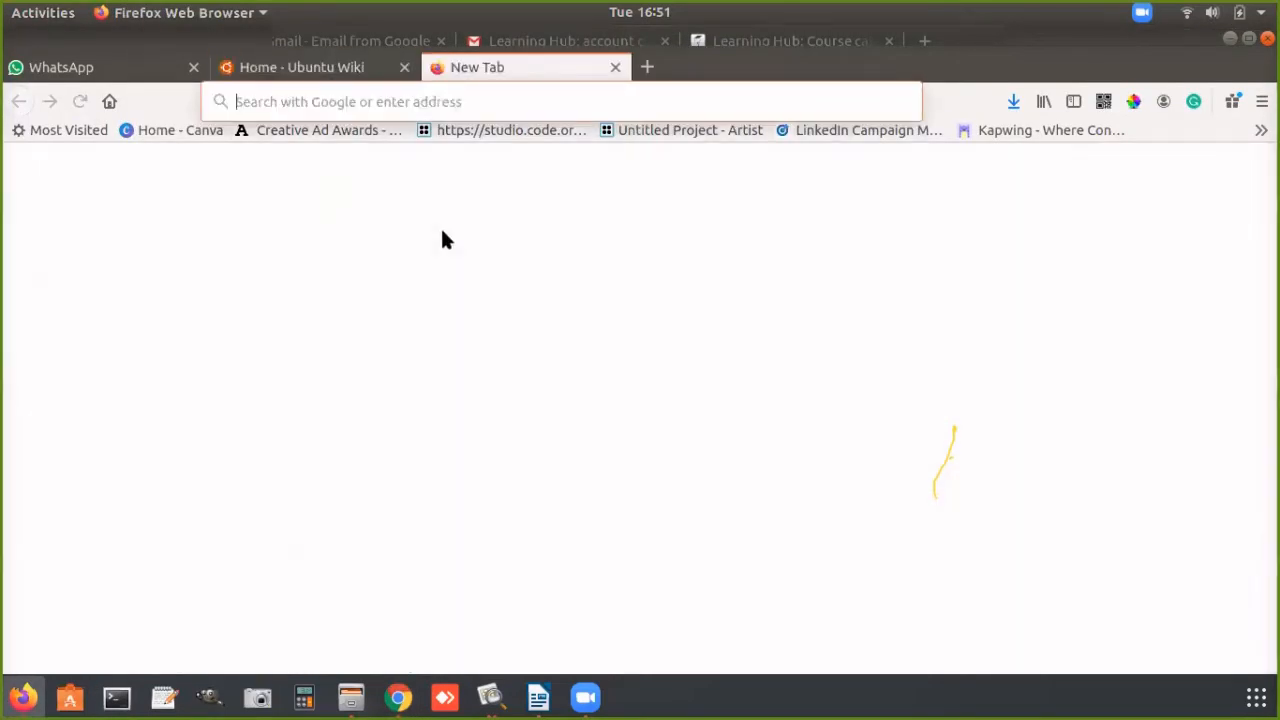
type("youtu")
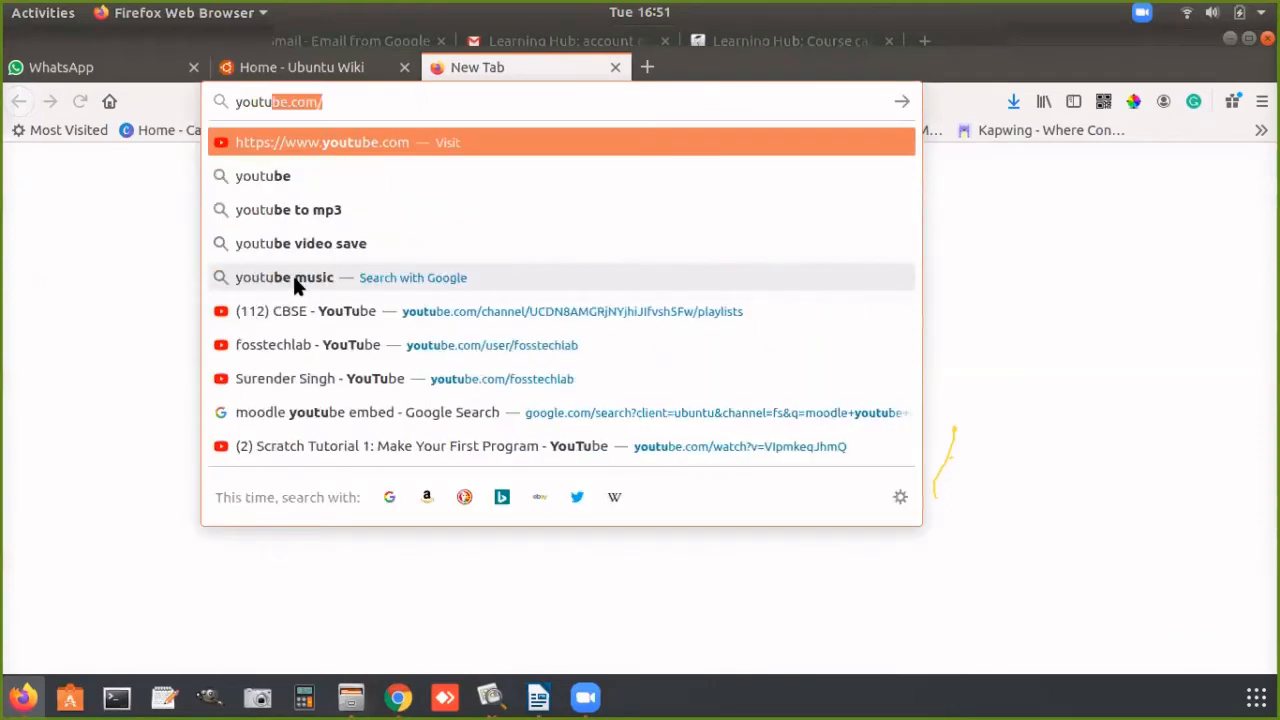
key("Return")
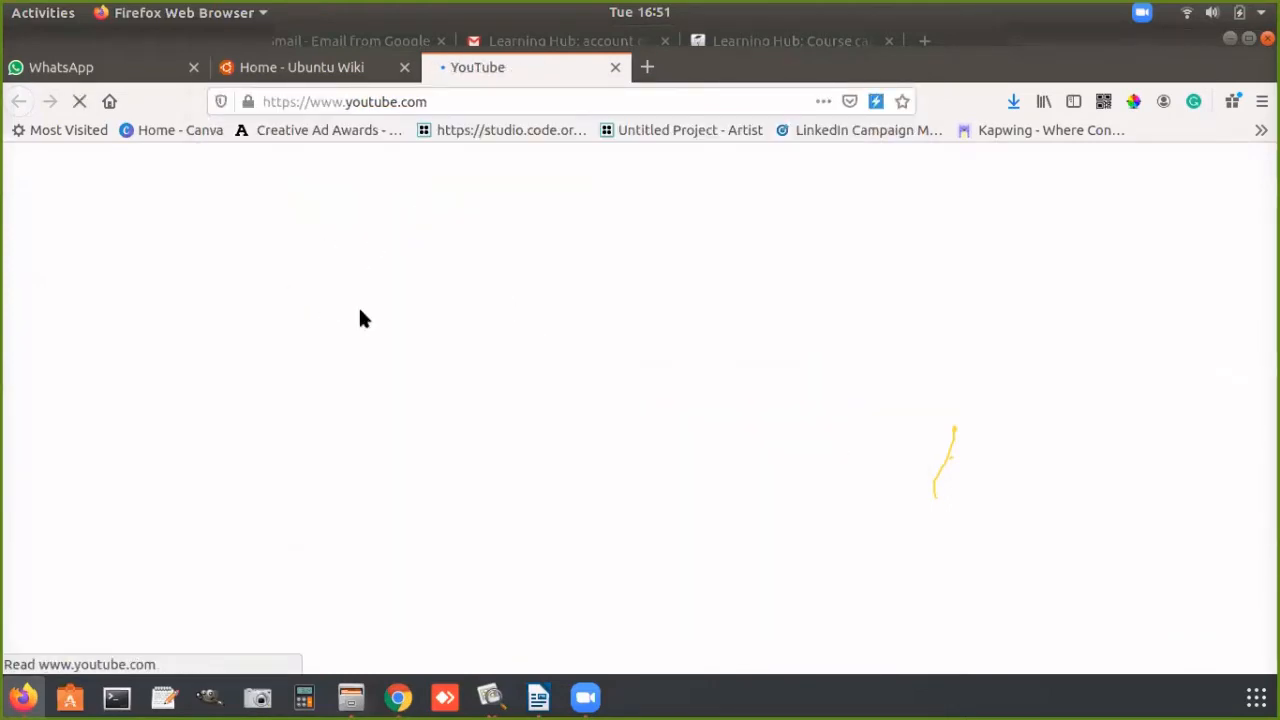
left_click(398, 697)
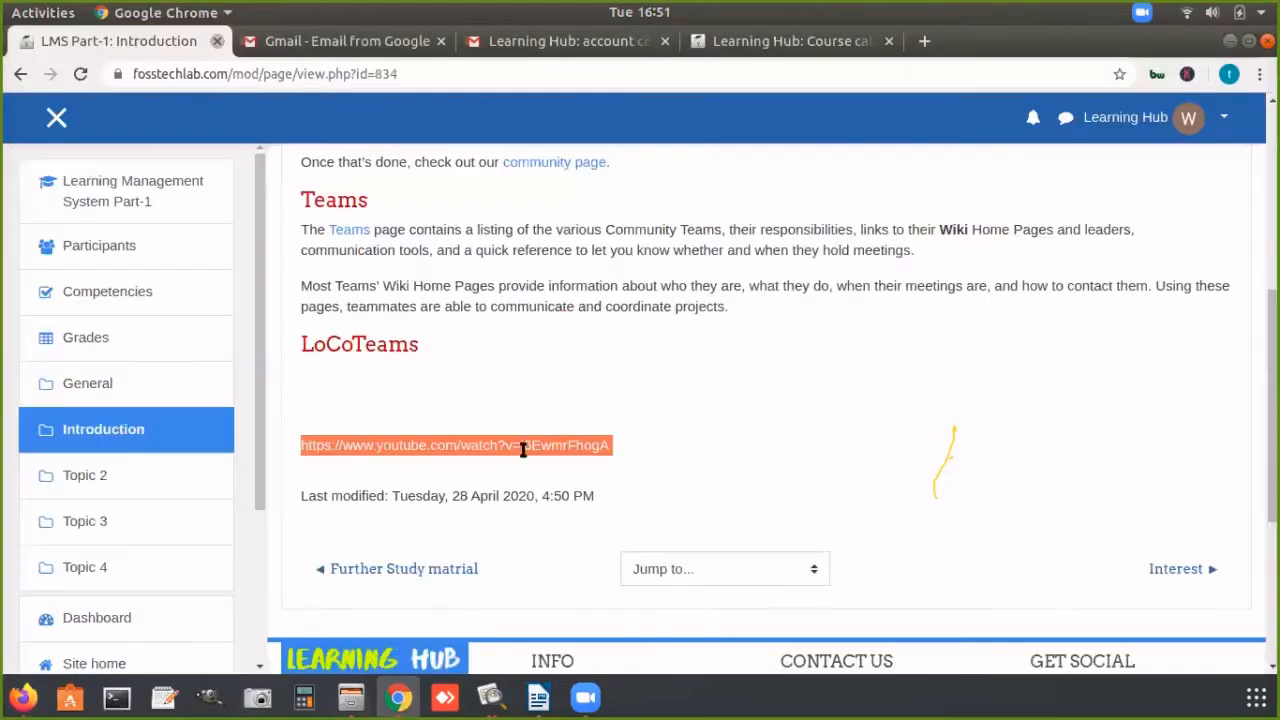
left_click(538, 387)
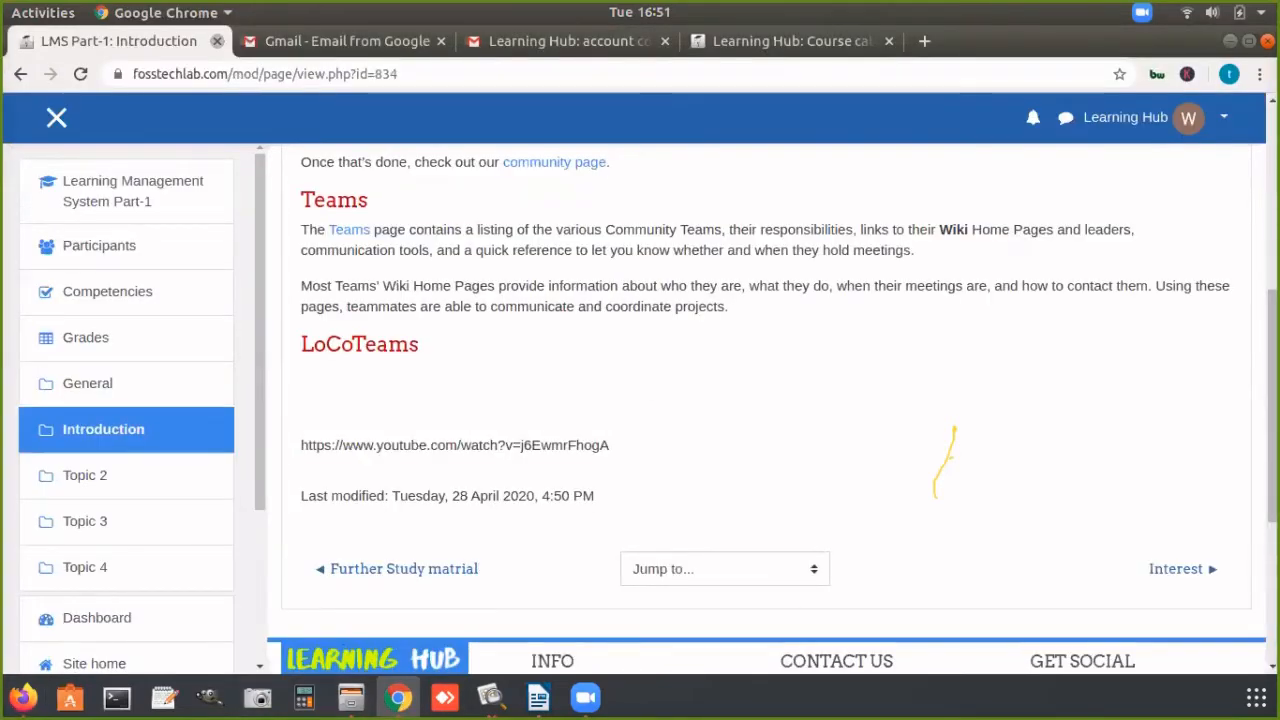
Step: Go back to the Learning Management System Part-1 course page and review the resources listed in the Introduction section
scroll(700, 400, "up", 5)
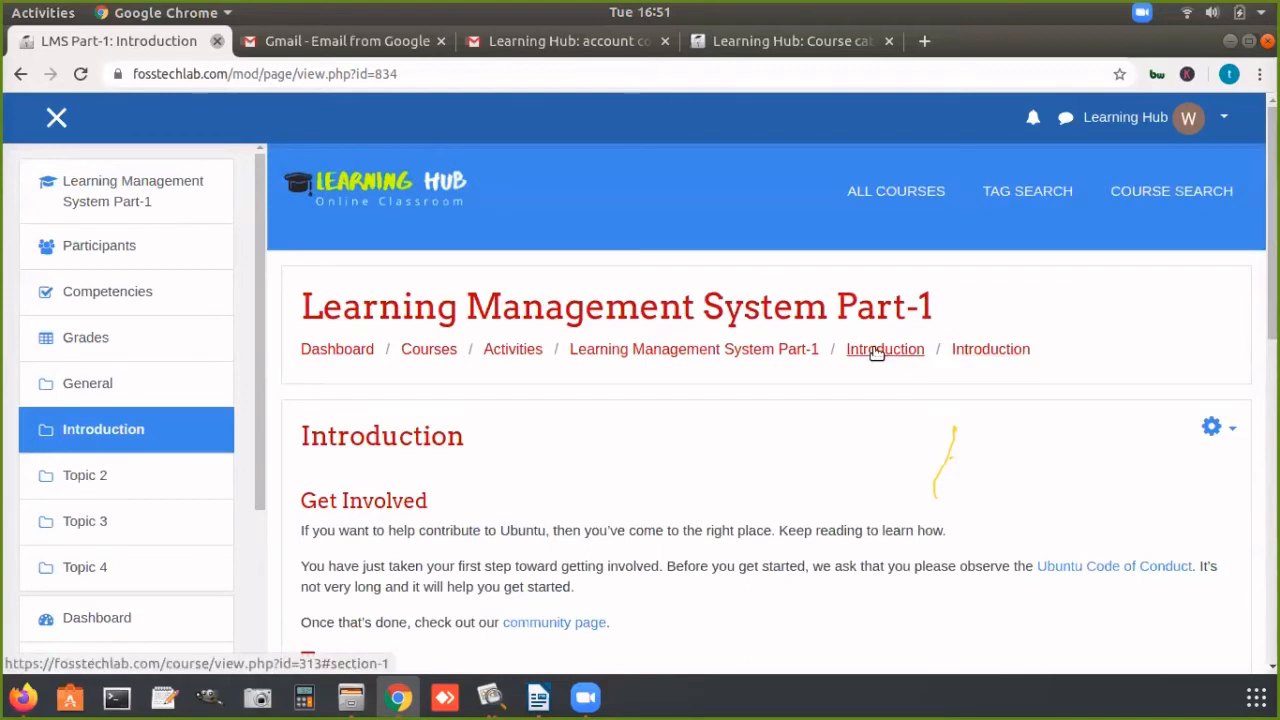
left_click(775, 350)
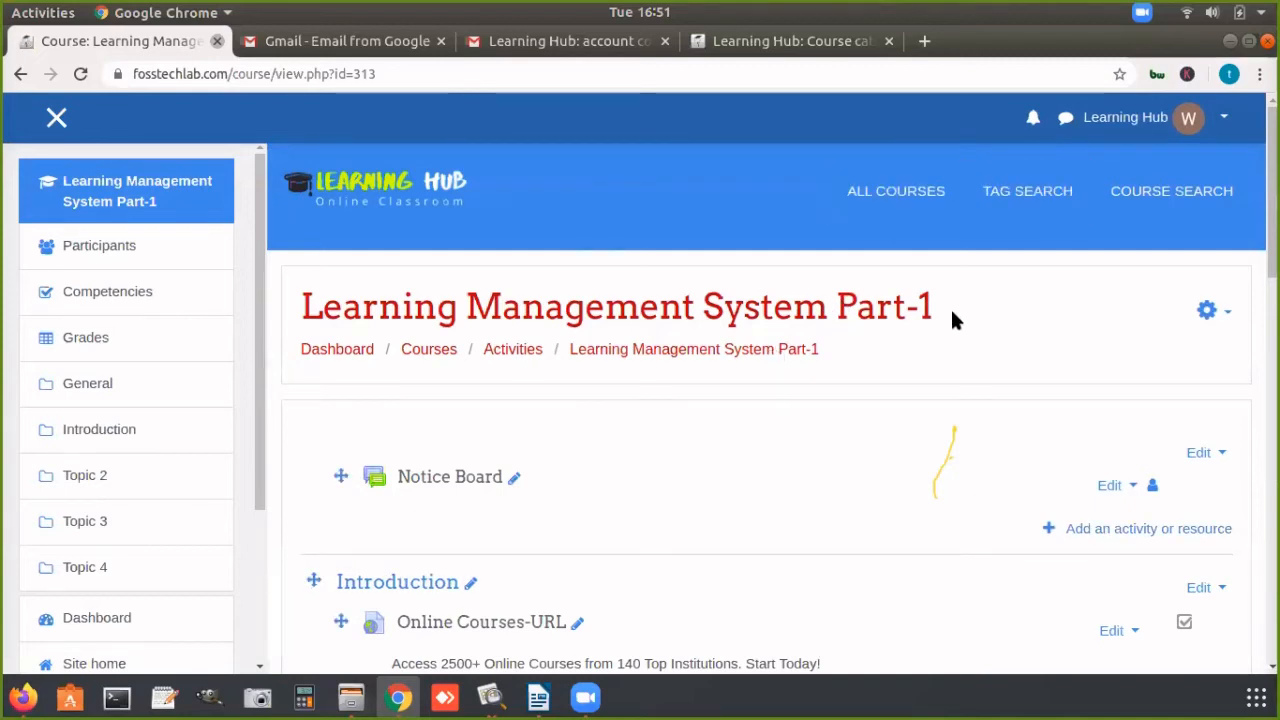
scroll(951, 311, "down", 1)
scroll(953, 430, "down", 9)
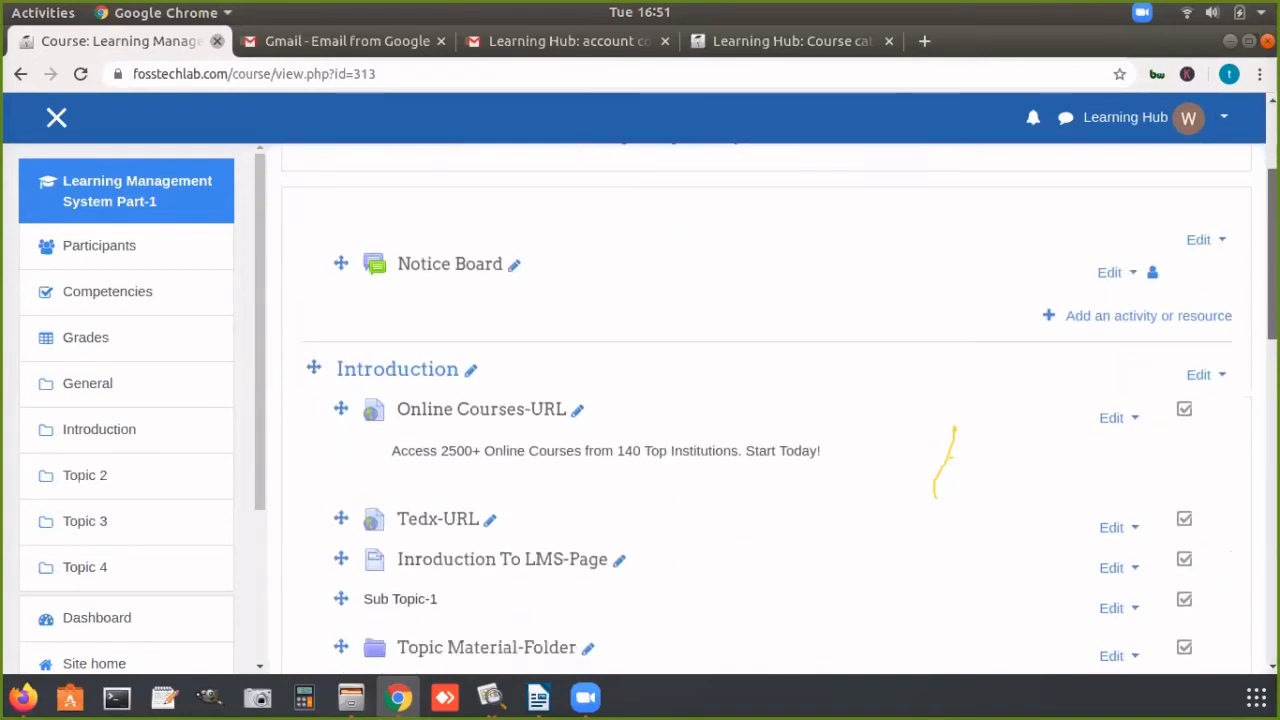
scroll(953, 430, "up", 1)
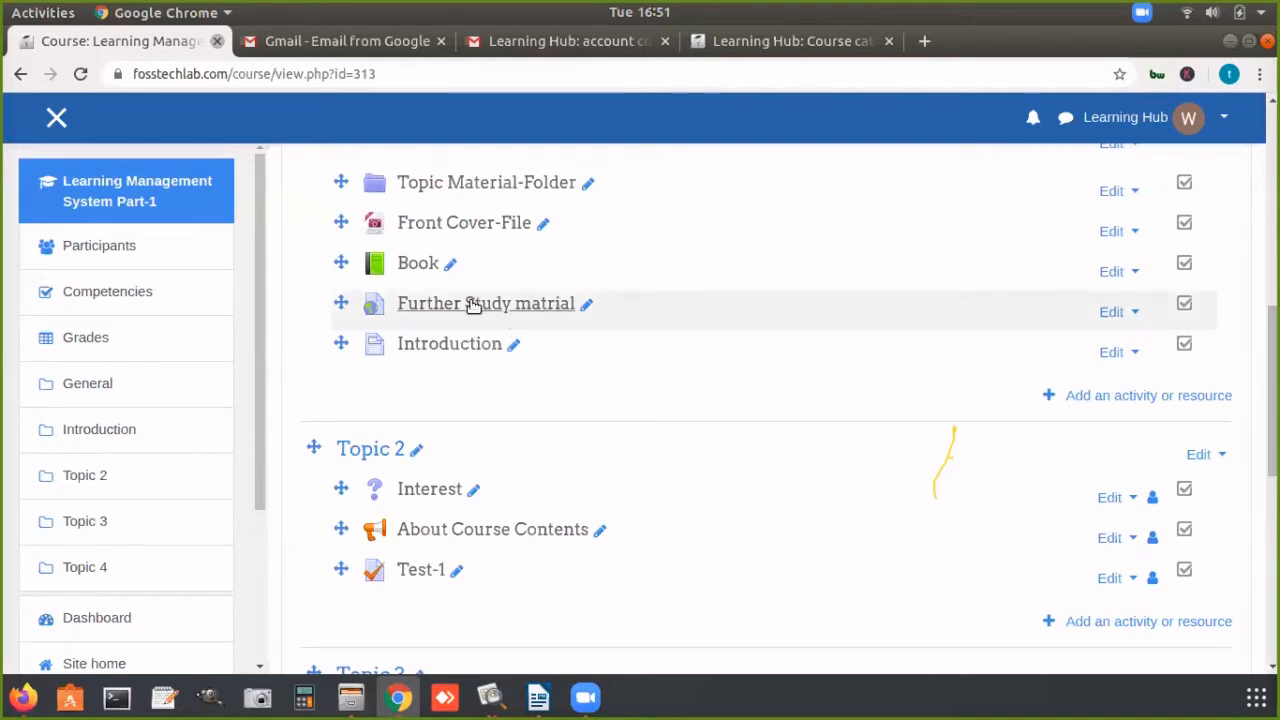
Step: Examine the resource types available to add to the Introduction section, and close the list without adding any
left_click(1110, 397)
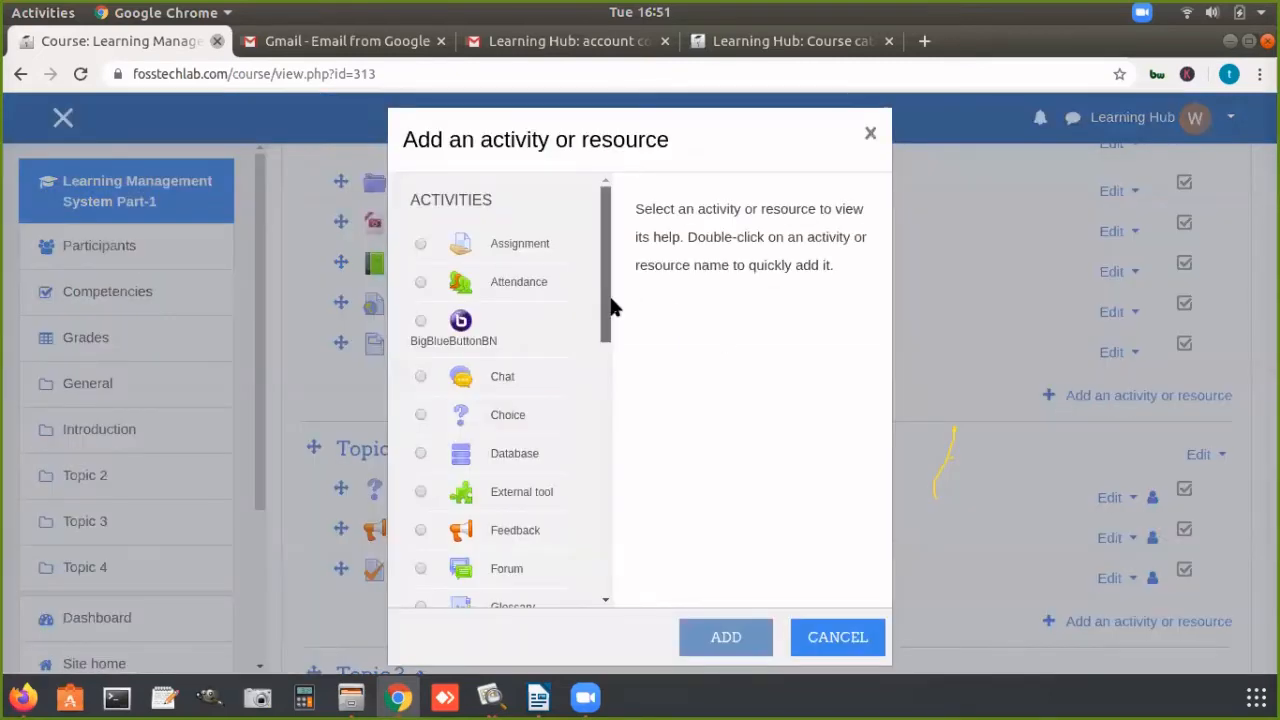
left_click_drag(608, 306, 620, 570)
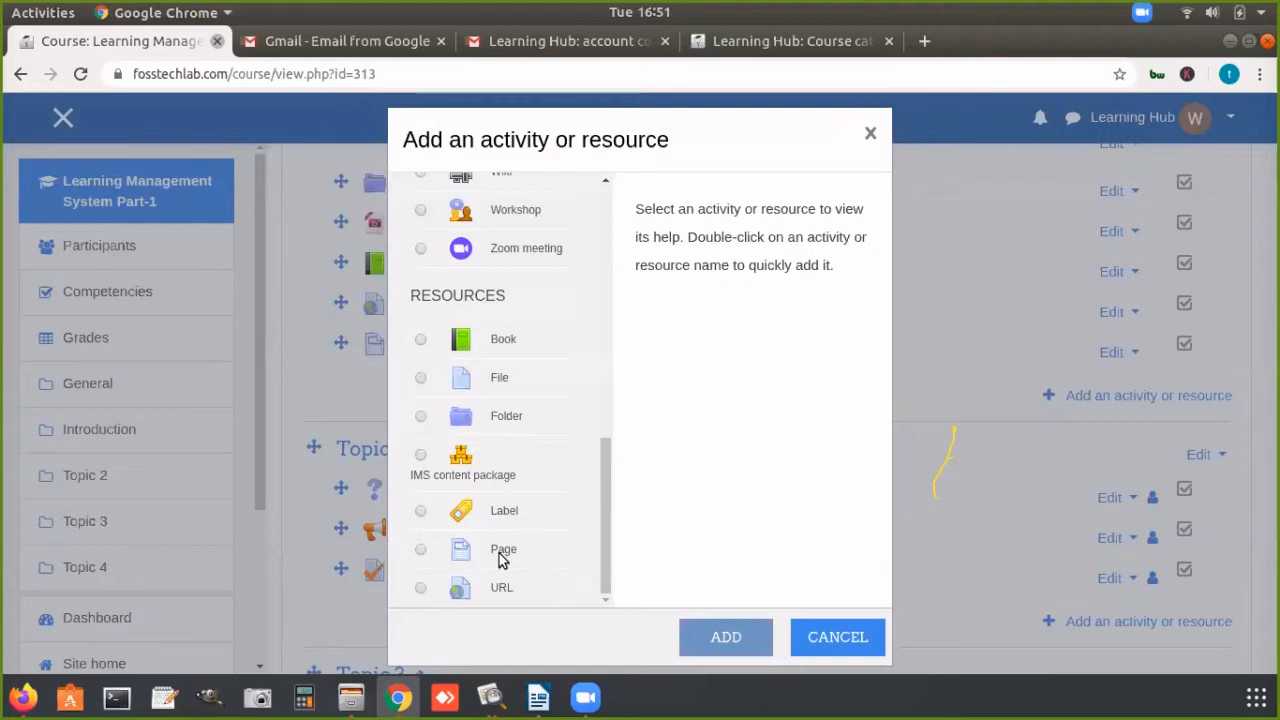
left_click(823, 640)
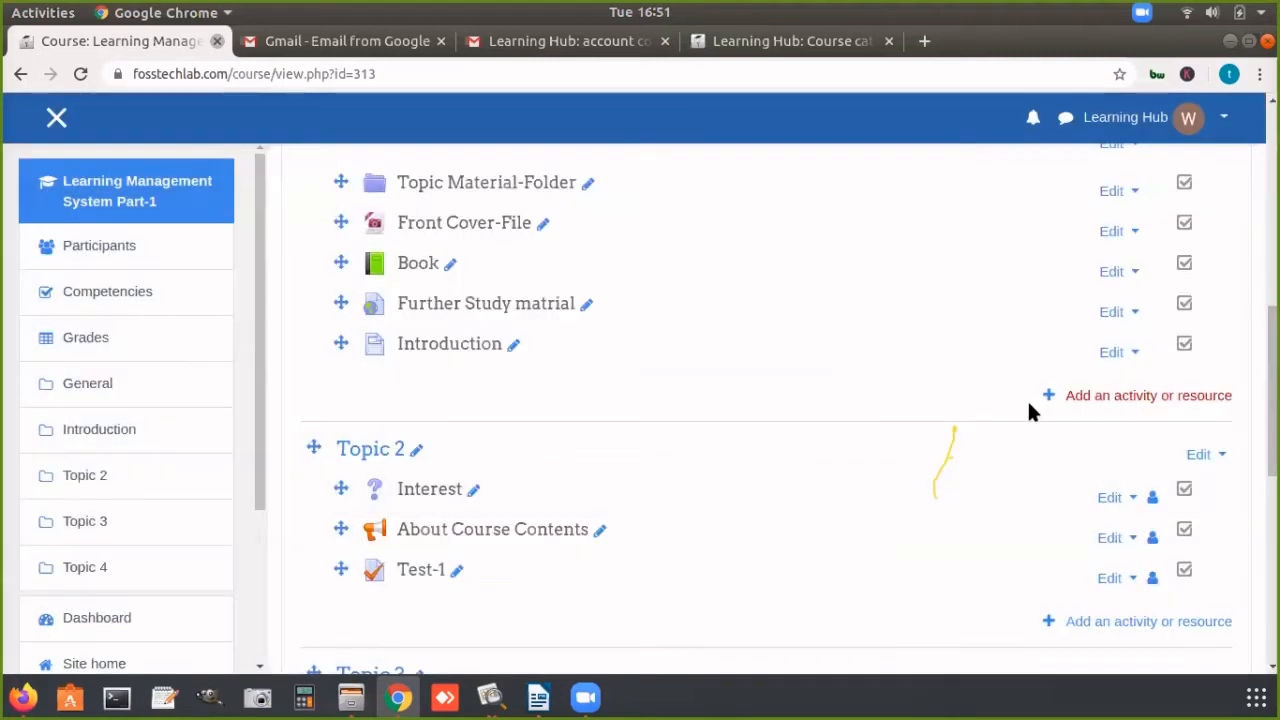
Step: Highlight the "Sub Topic-1" label, and open "Inroduction To LMS-Page" to view its embedded video
scroll(490, 320, "up", 3)
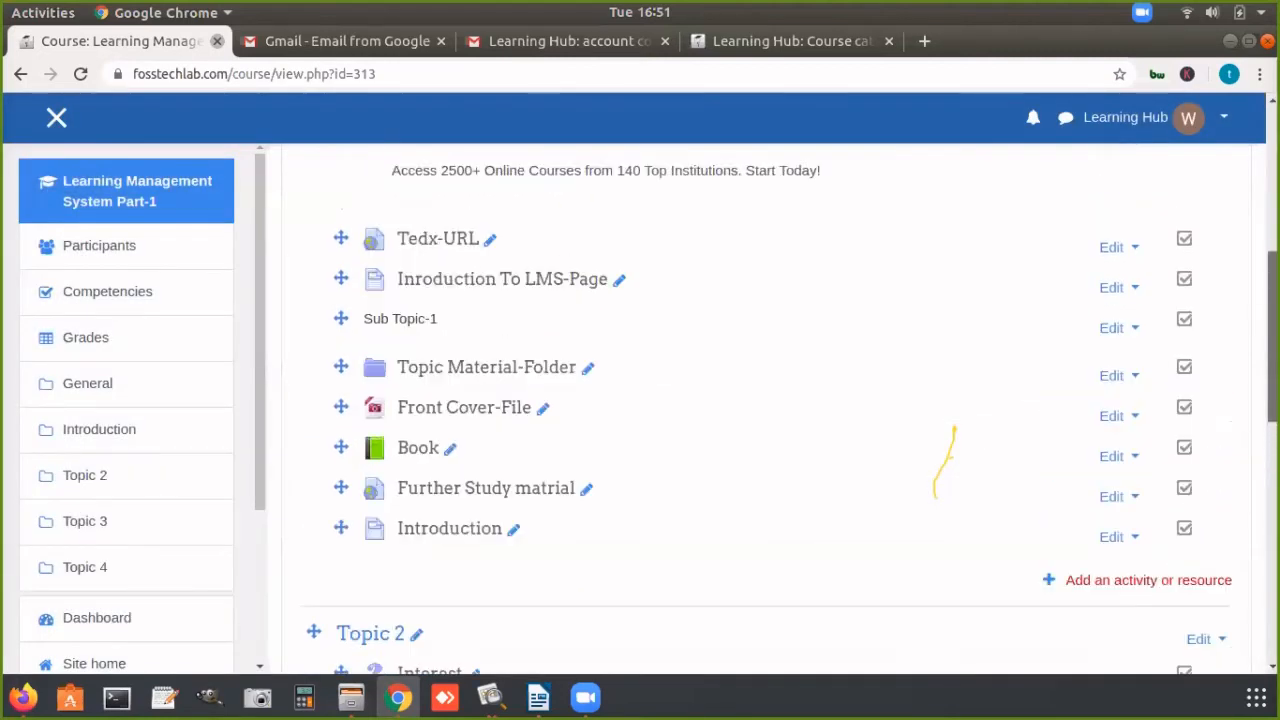
left_click_drag(354, 312, 453, 323)
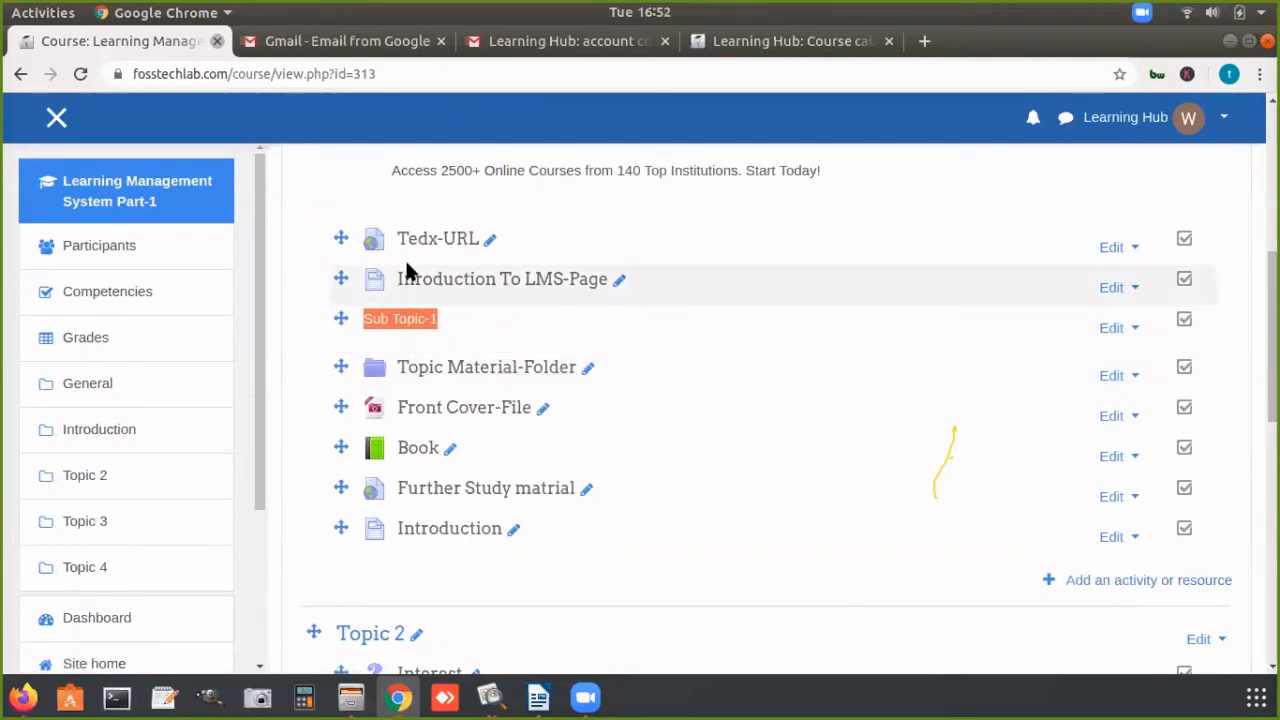
left_click(423, 277)
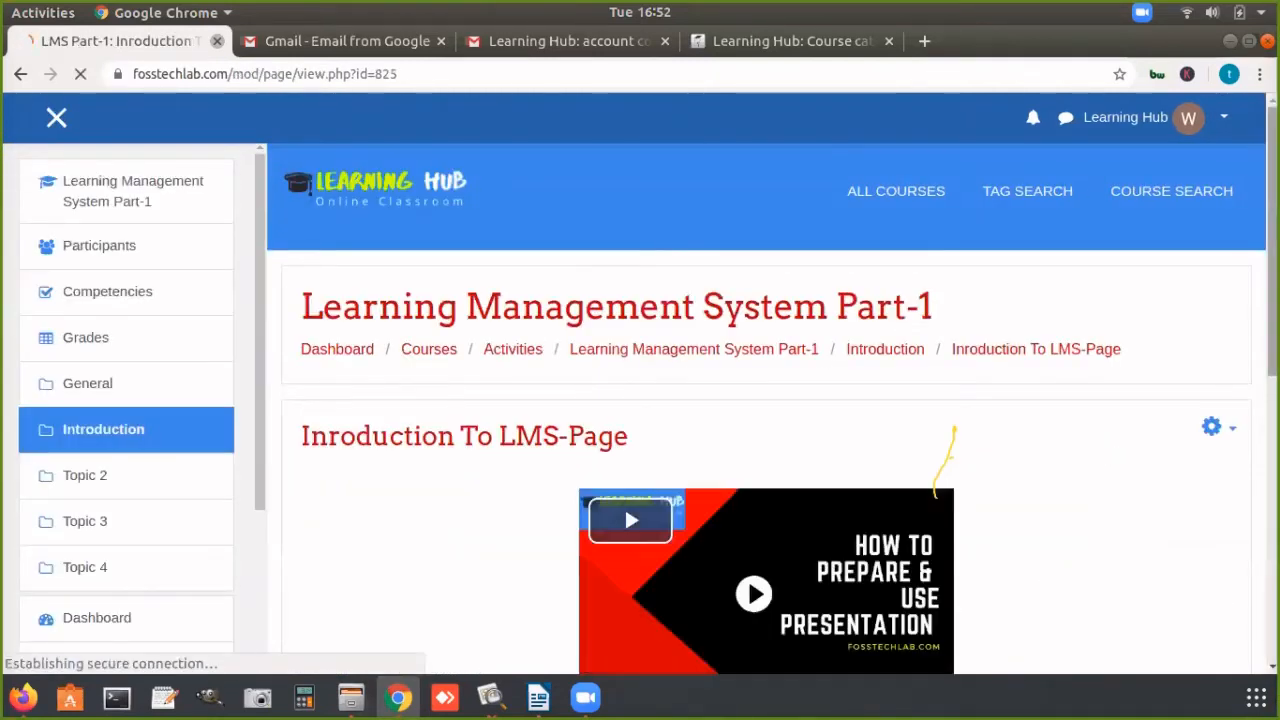
scroll(621, 383, "down", 3)
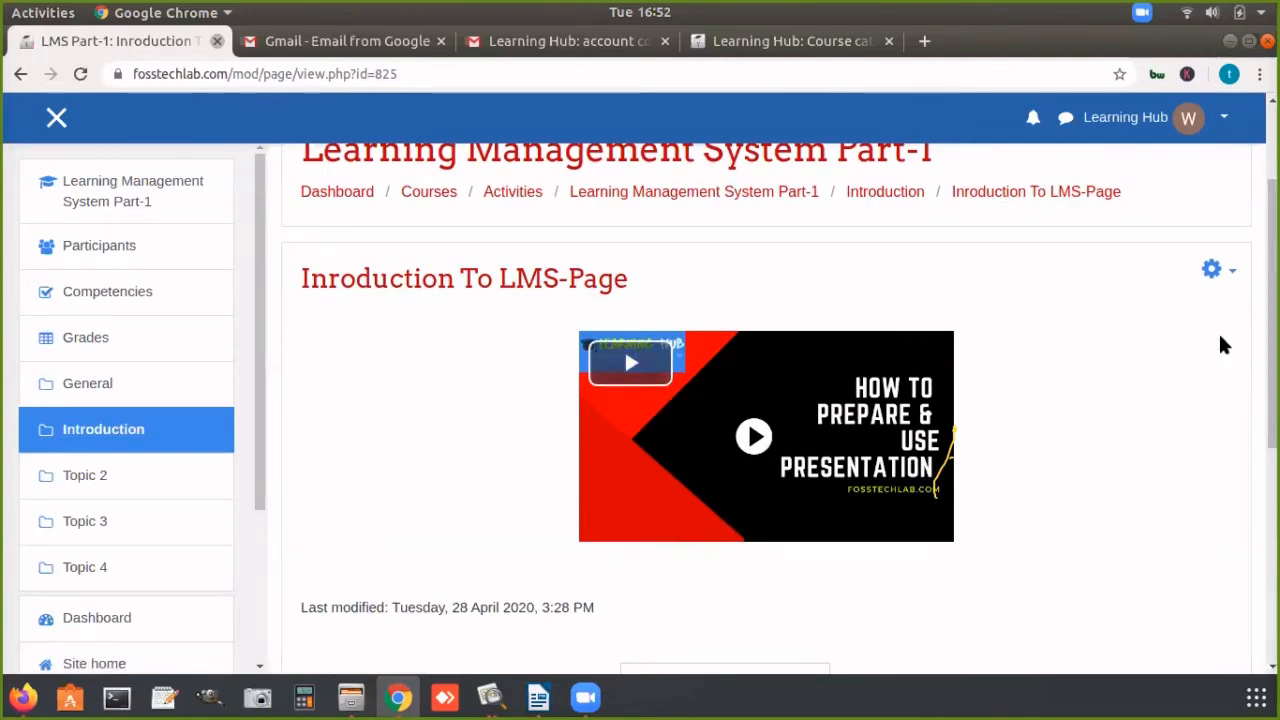
Step: Return to the Learning Management System Part-1 course page and open the list of activities and resources for the Introduction section
left_click(731, 196)
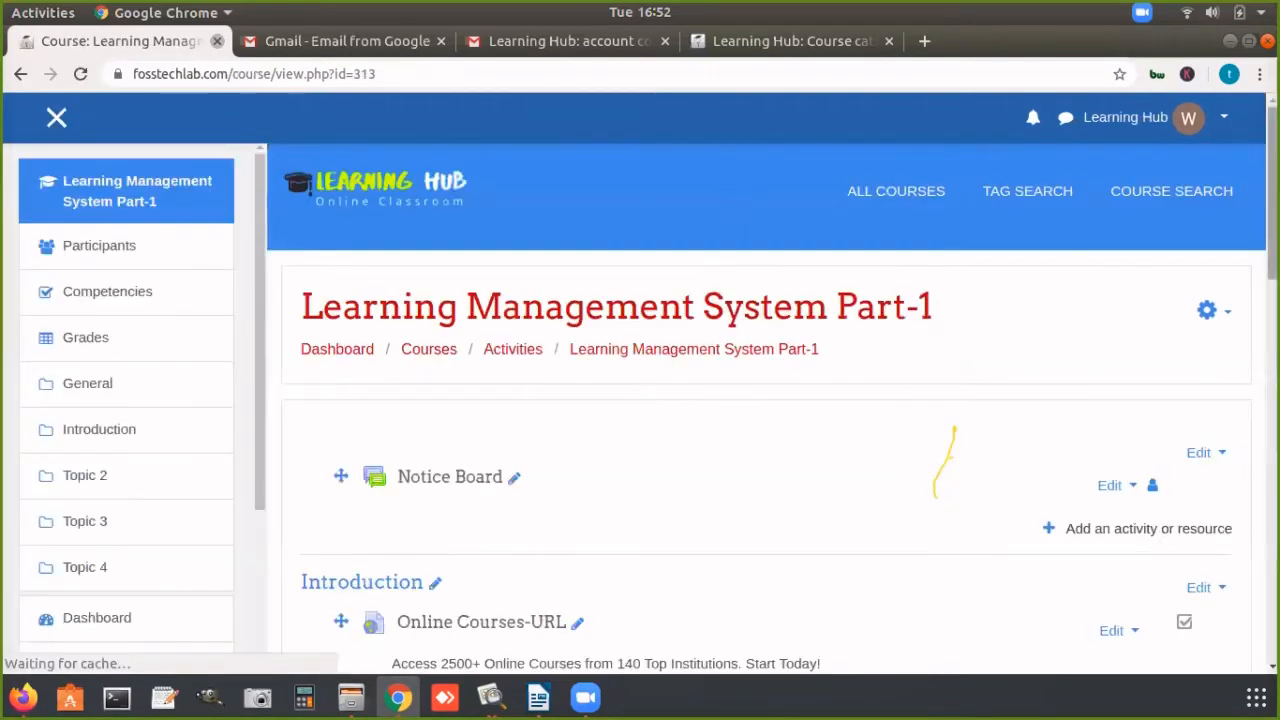
scroll(982, 341, "down", 5)
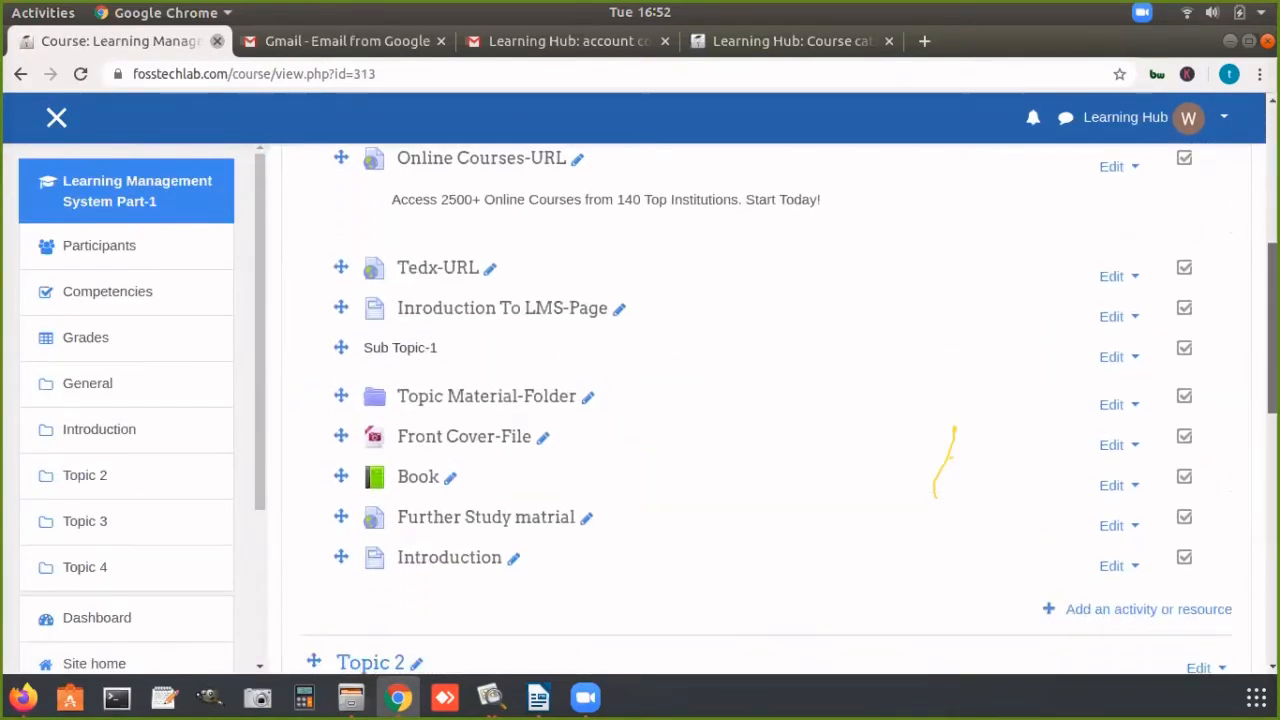
left_click(1084, 598)
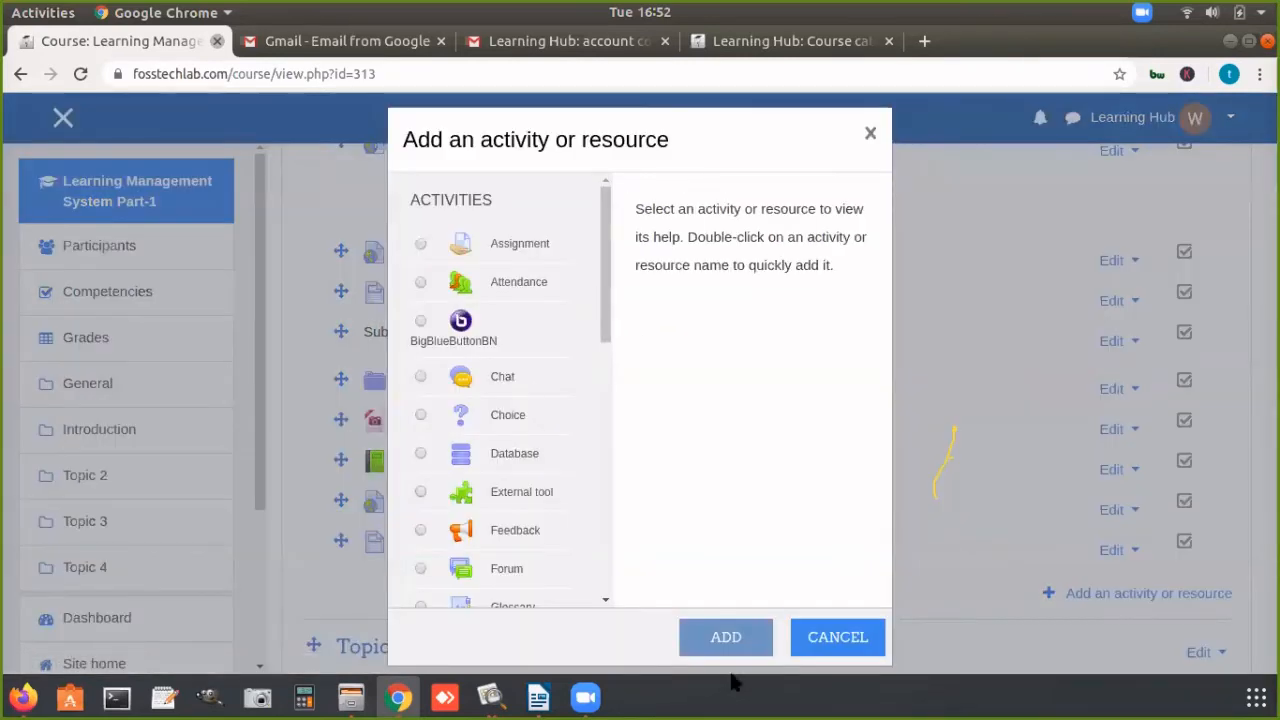
left_click(801, 650)
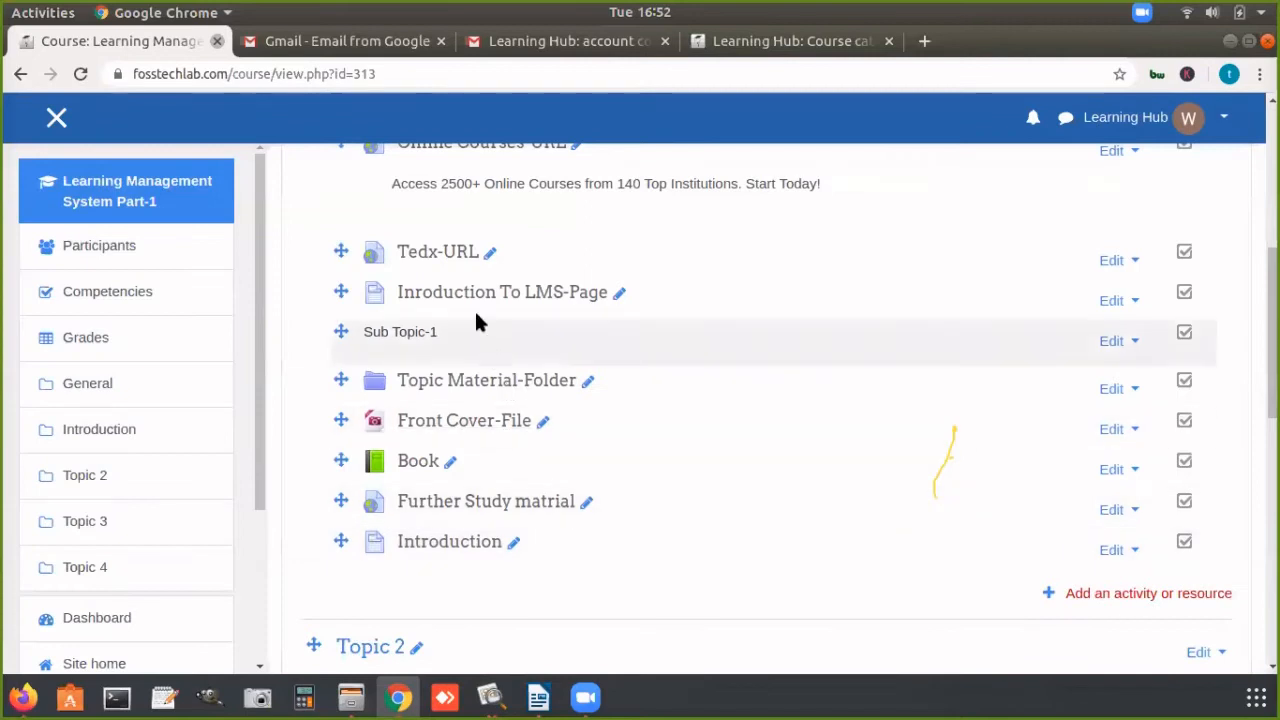
left_click(1146, 596)
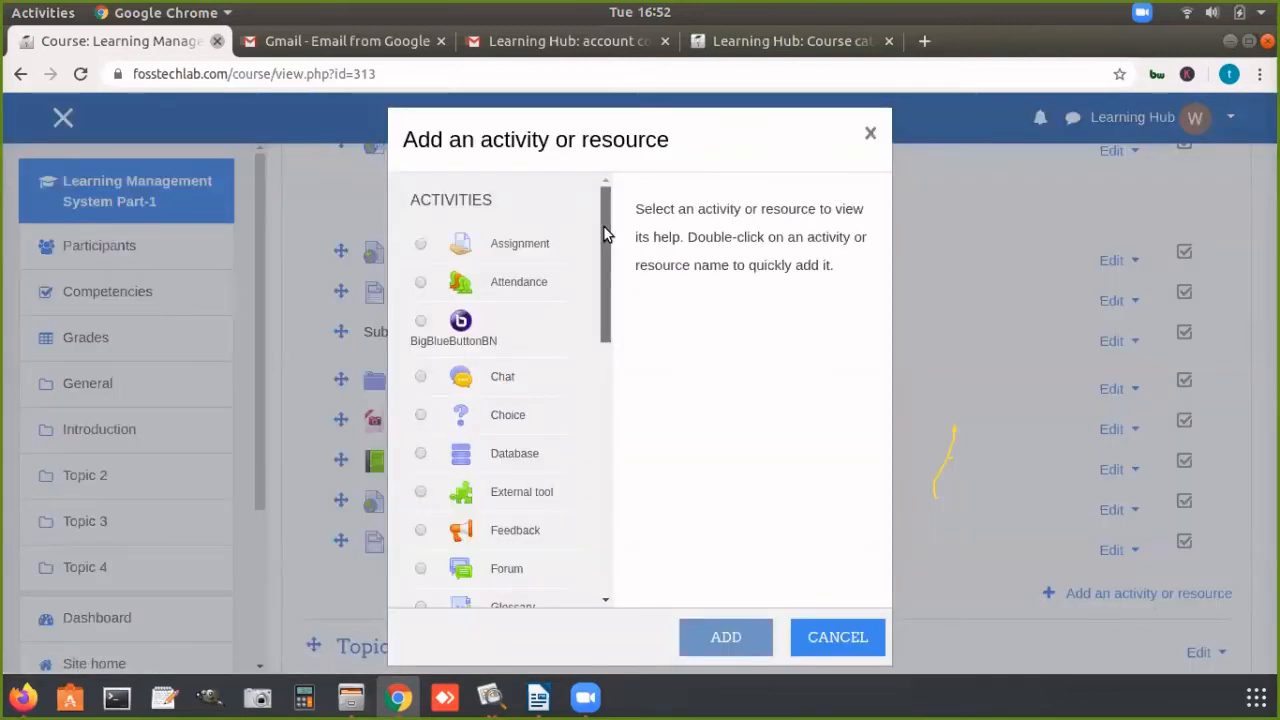
Step: Examine the Activities and Resources groups in the list, highlighting both group headings
left_click_drag(604, 232, 612, 534)
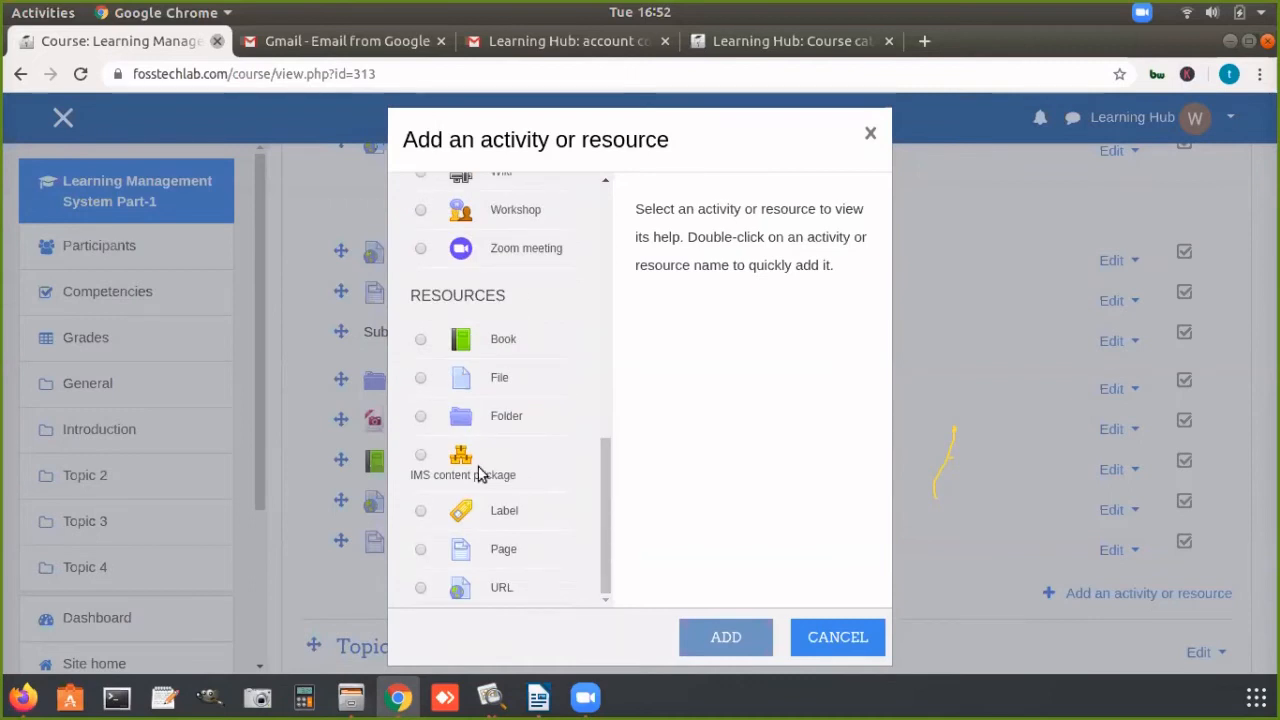
left_click_drag(406, 298, 508, 298)
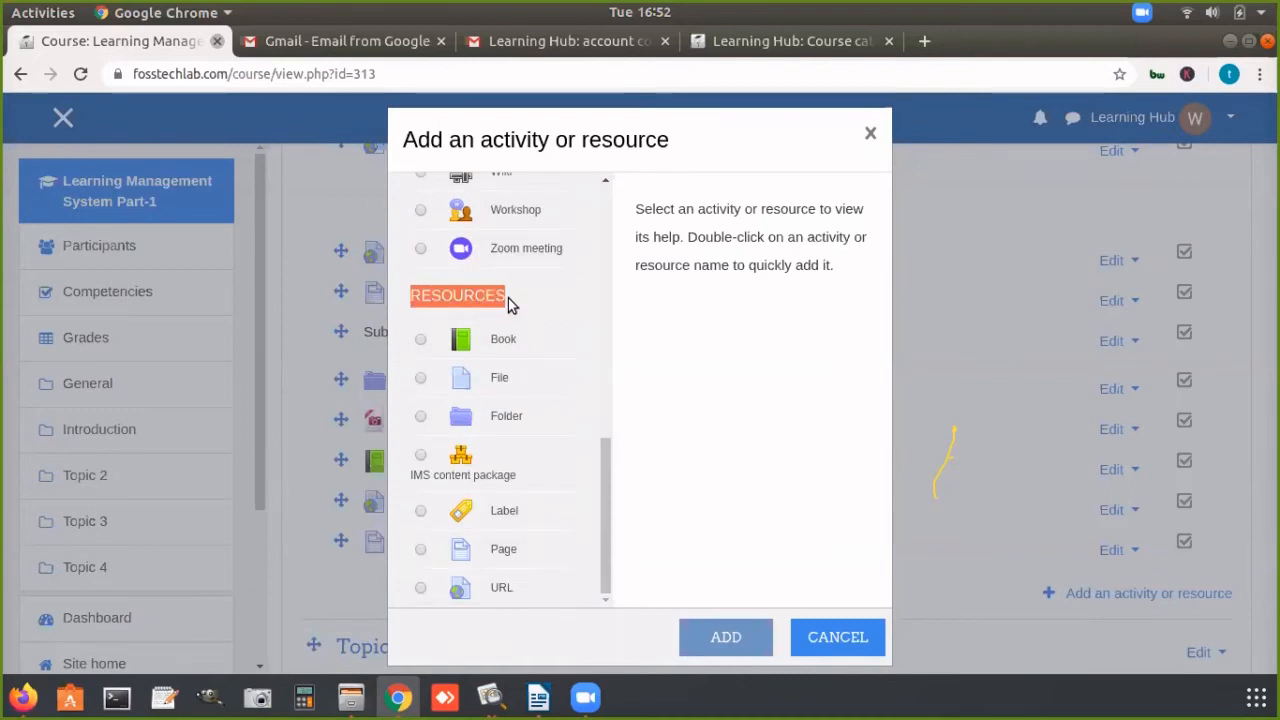
left_click_drag(608, 480, 496, 207)
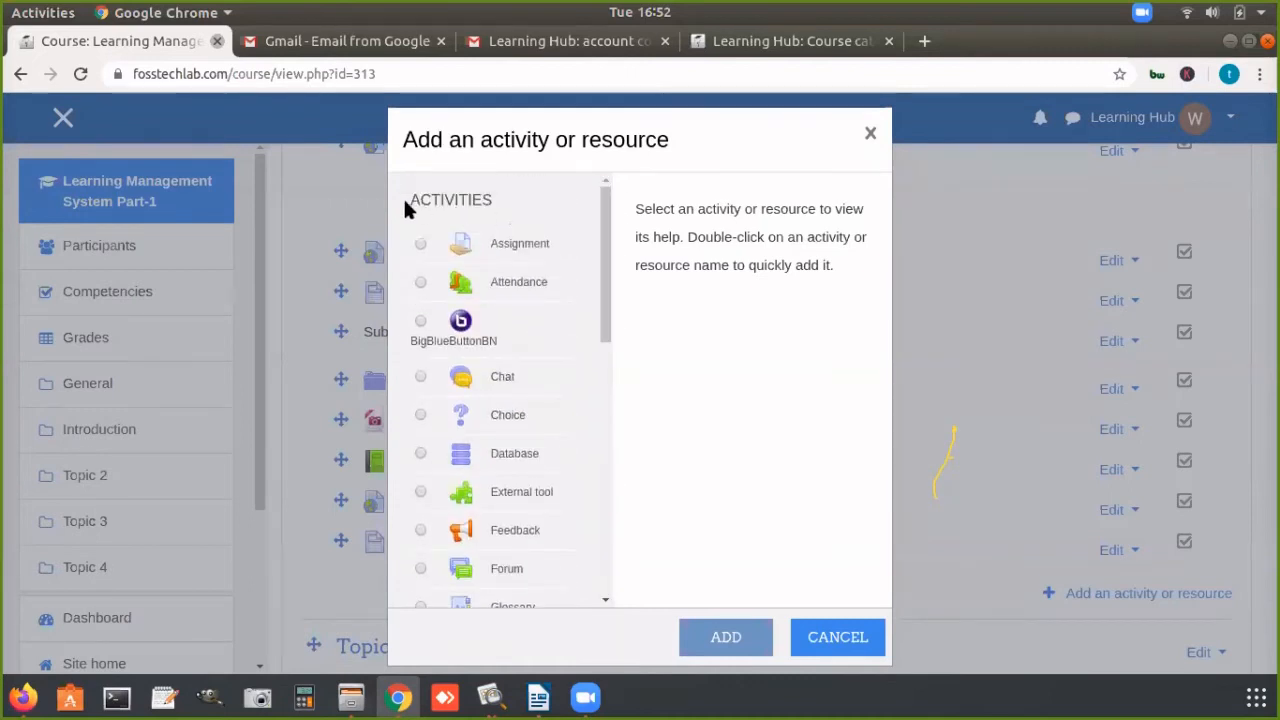
left_click_drag(404, 200, 512, 199)
left_click_drag(606, 251, 565, 545)
left_click_drag(410, 296, 506, 296)
Step: Add a Page resource to the Introduction section and name it "Intro to Ubuntu"
left_click(416, 549)
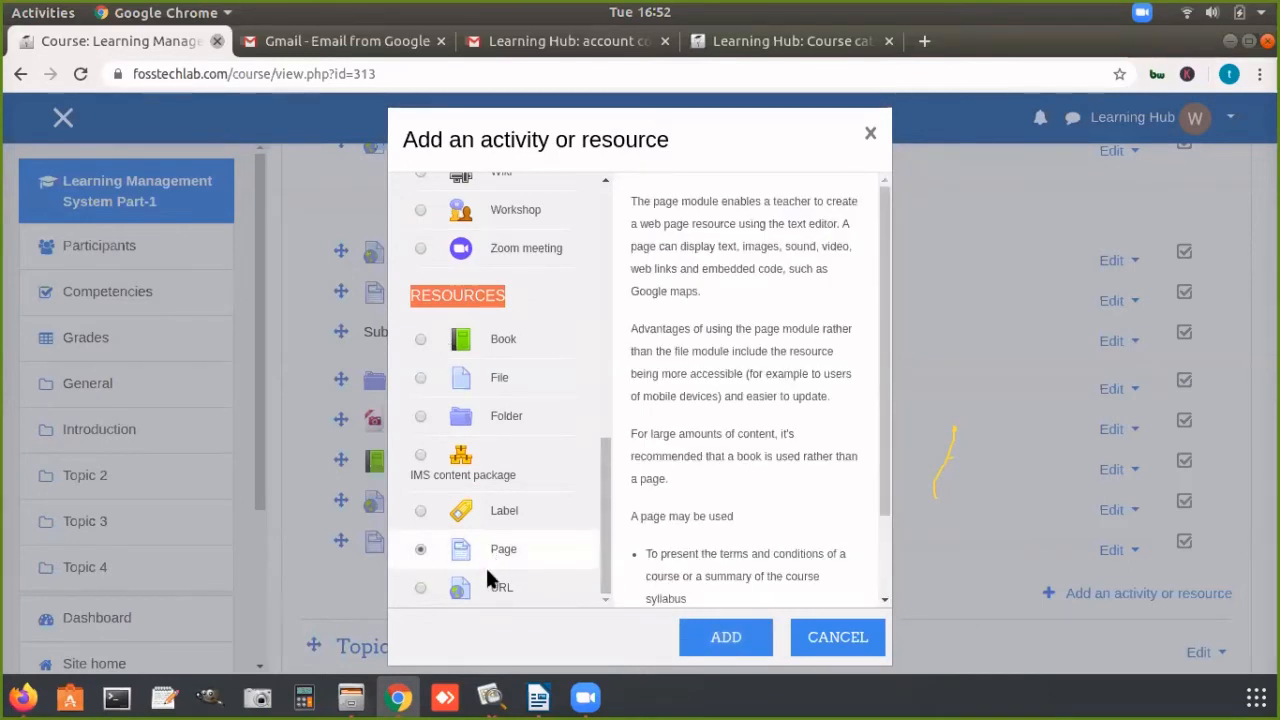
left_click(730, 638)
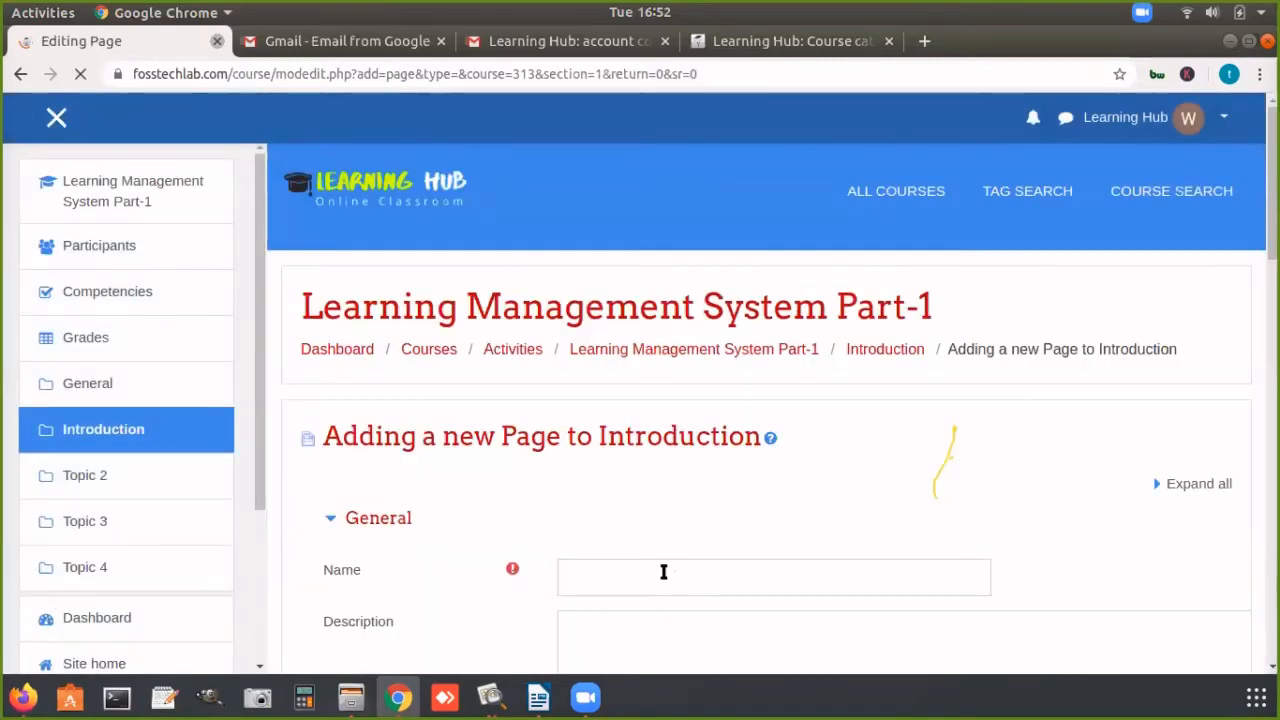
left_click(663, 571)
scroll(760, 400, "down", 4)
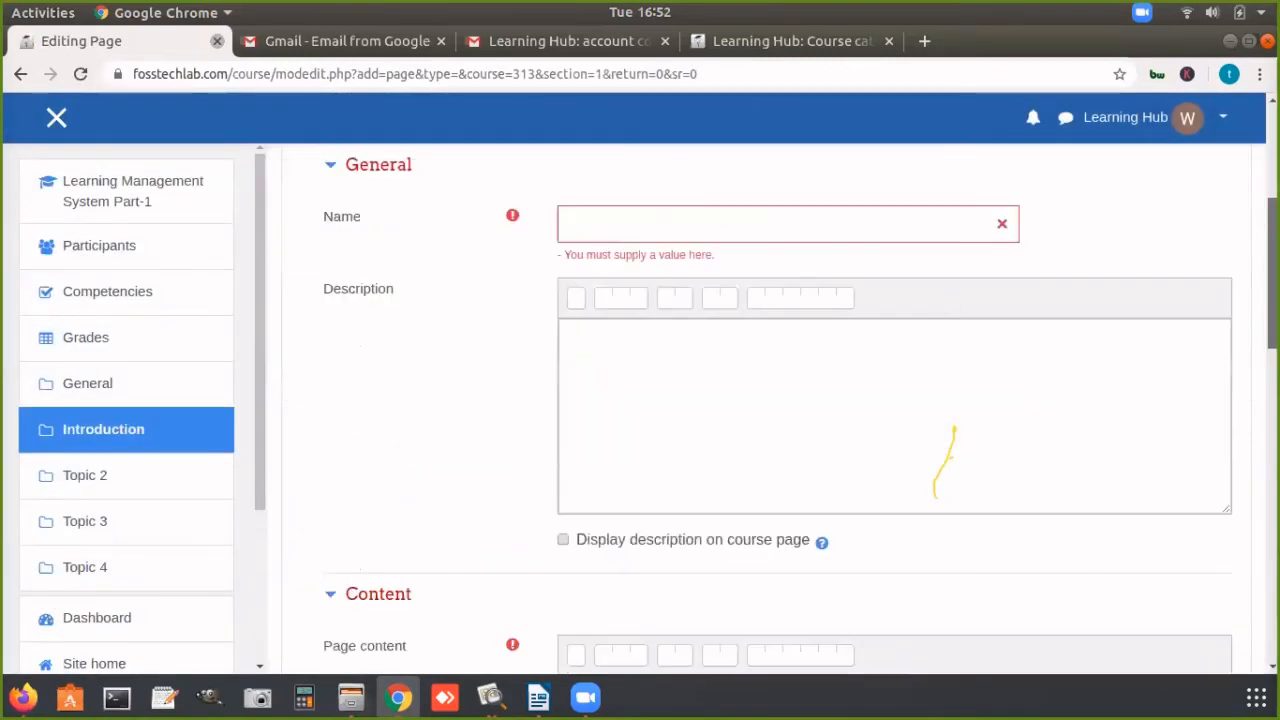
left_click(710, 223)
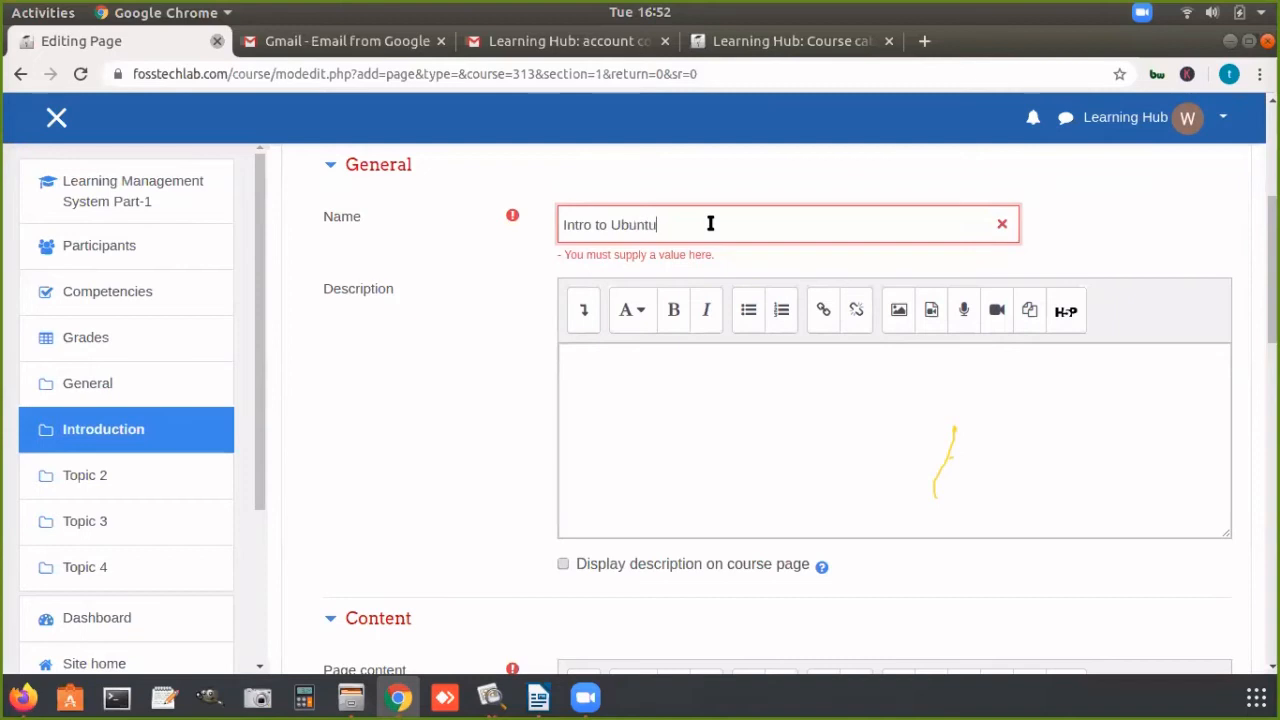
left_click(635, 360)
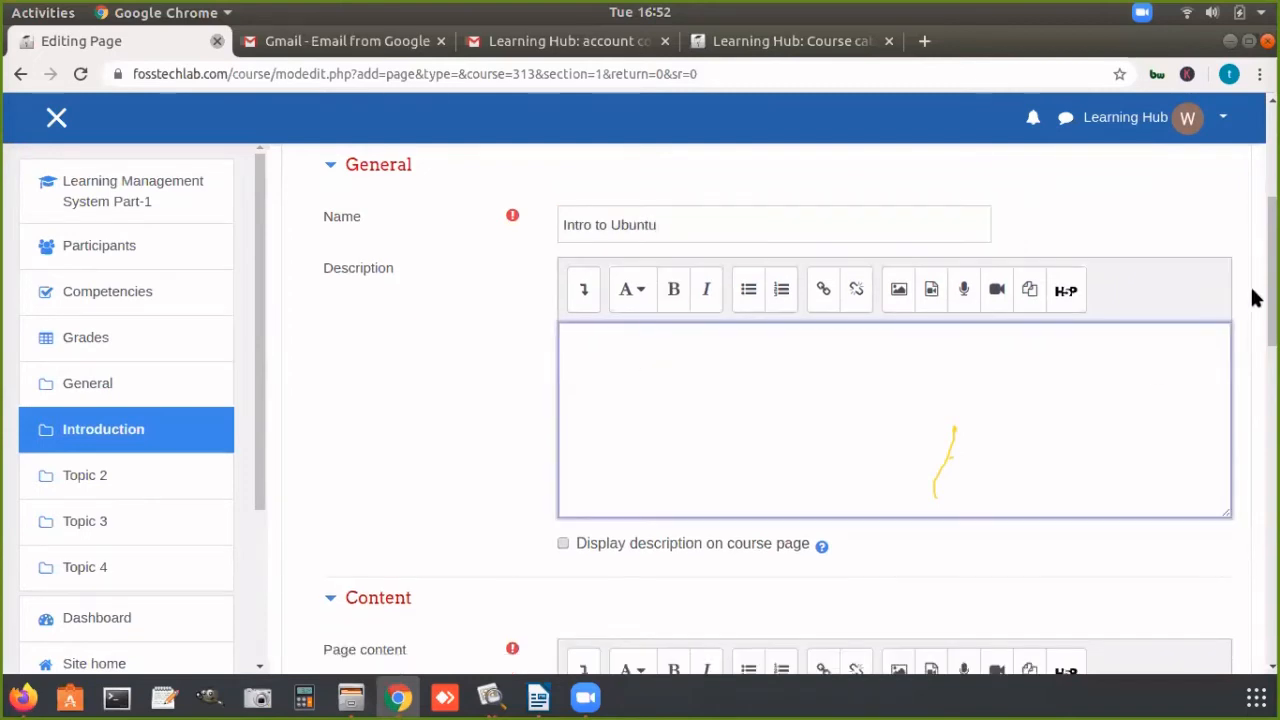
Step: Check the highlighted Ubuntu Wiki text in Firefox and paste the copied text into the Page content field in Chrome
scroll(1255, 298, "down", 3)
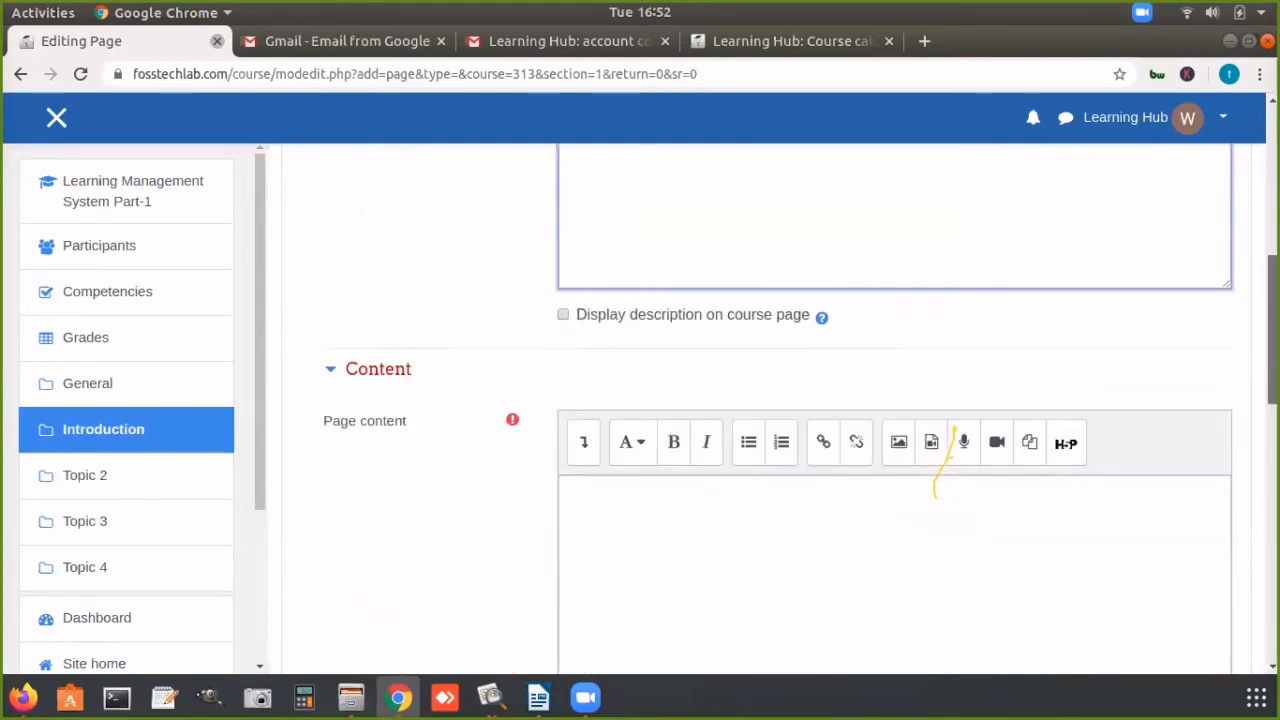
left_click(752, 494)
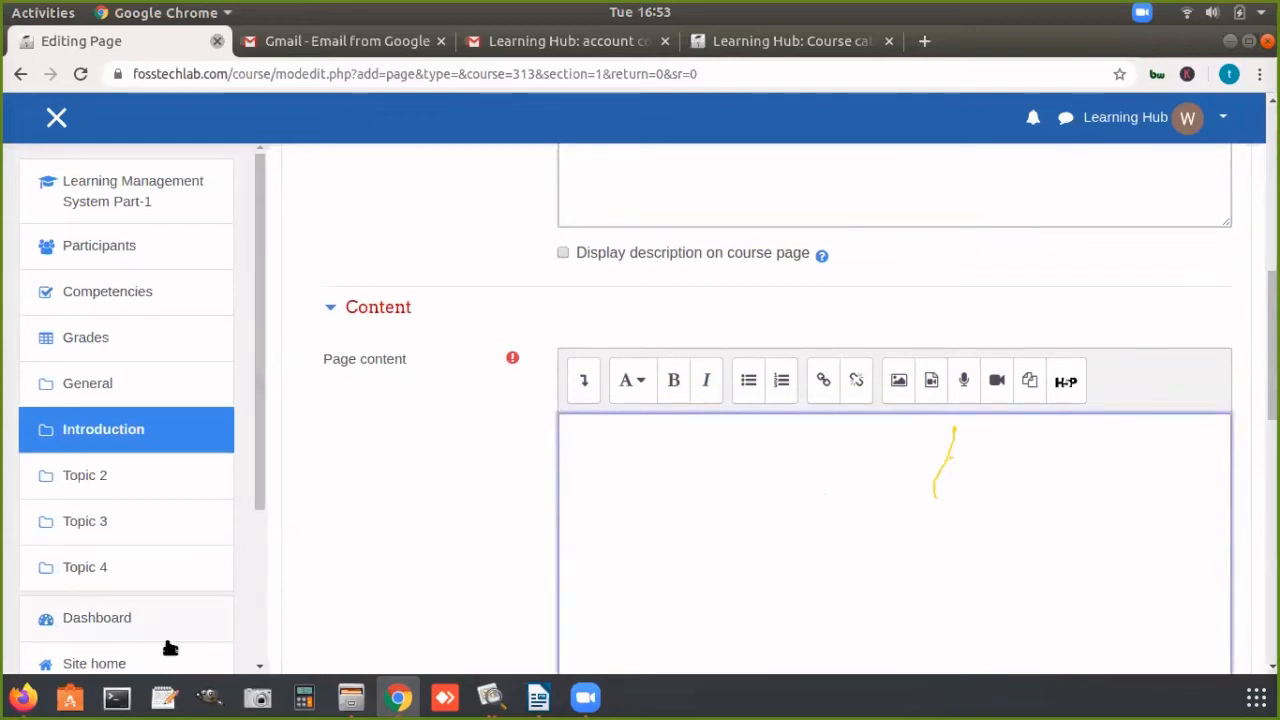
left_click(23, 697)
left_click(280, 70)
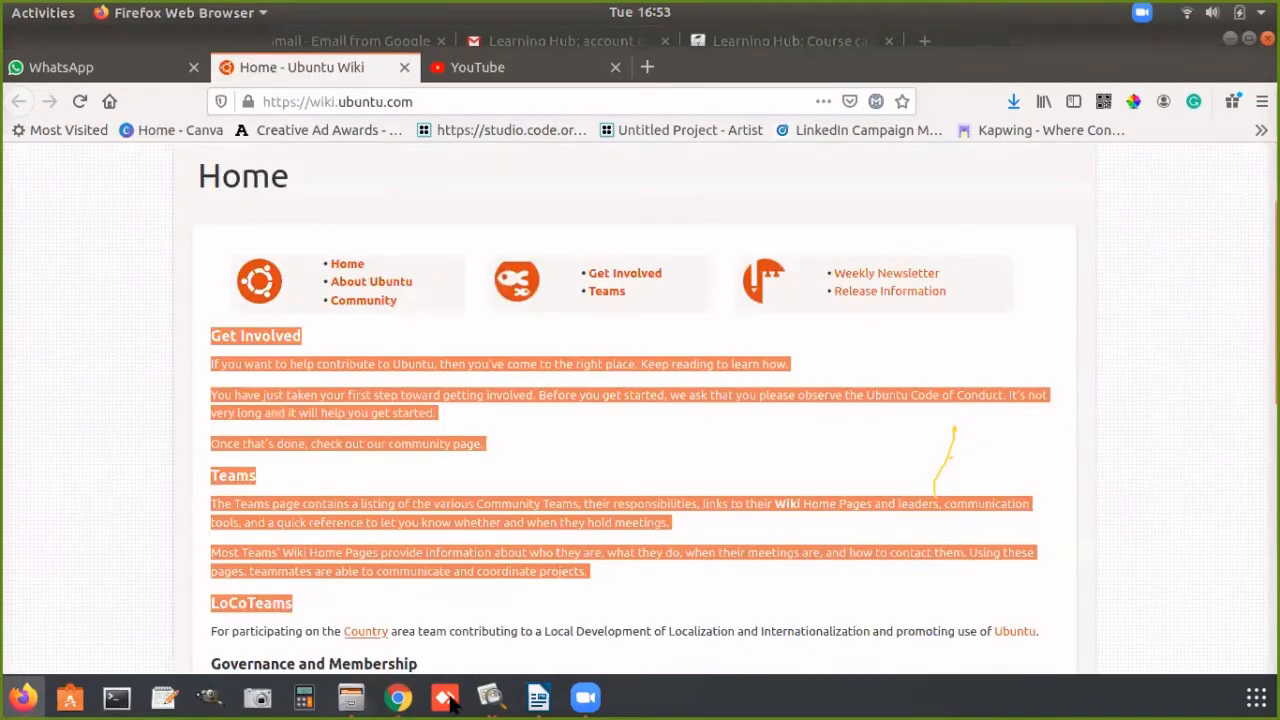
left_click(398, 697)
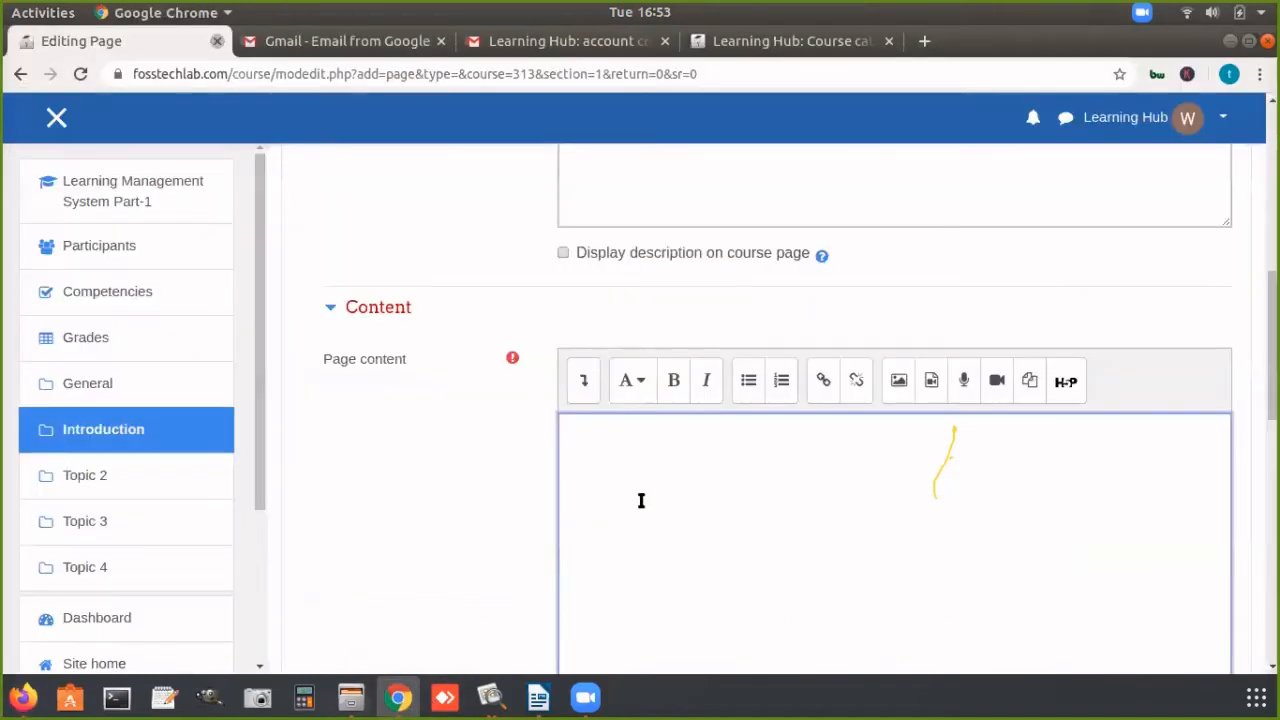
key("ctrl+v")
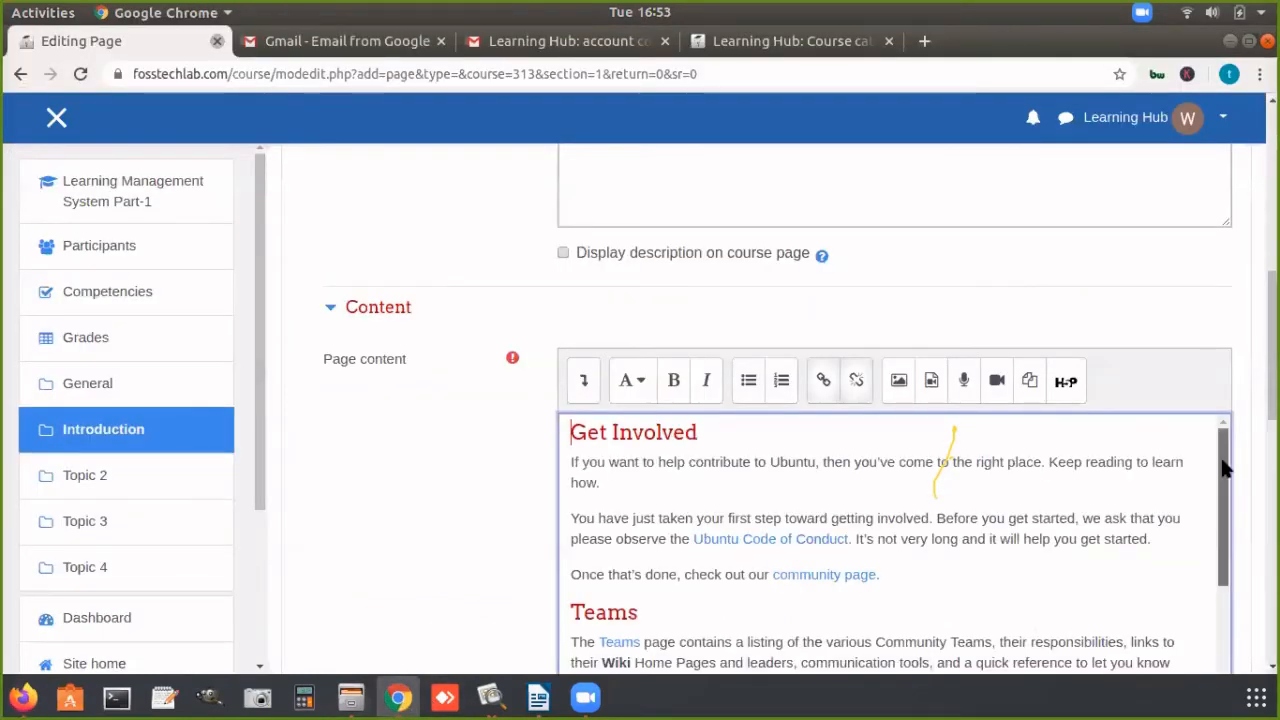
Step: Insert three line breaks after the "LoCoTeams" heading at the end of the page content
scroll(975, 604, "down", 3)
left_click(760, 643)
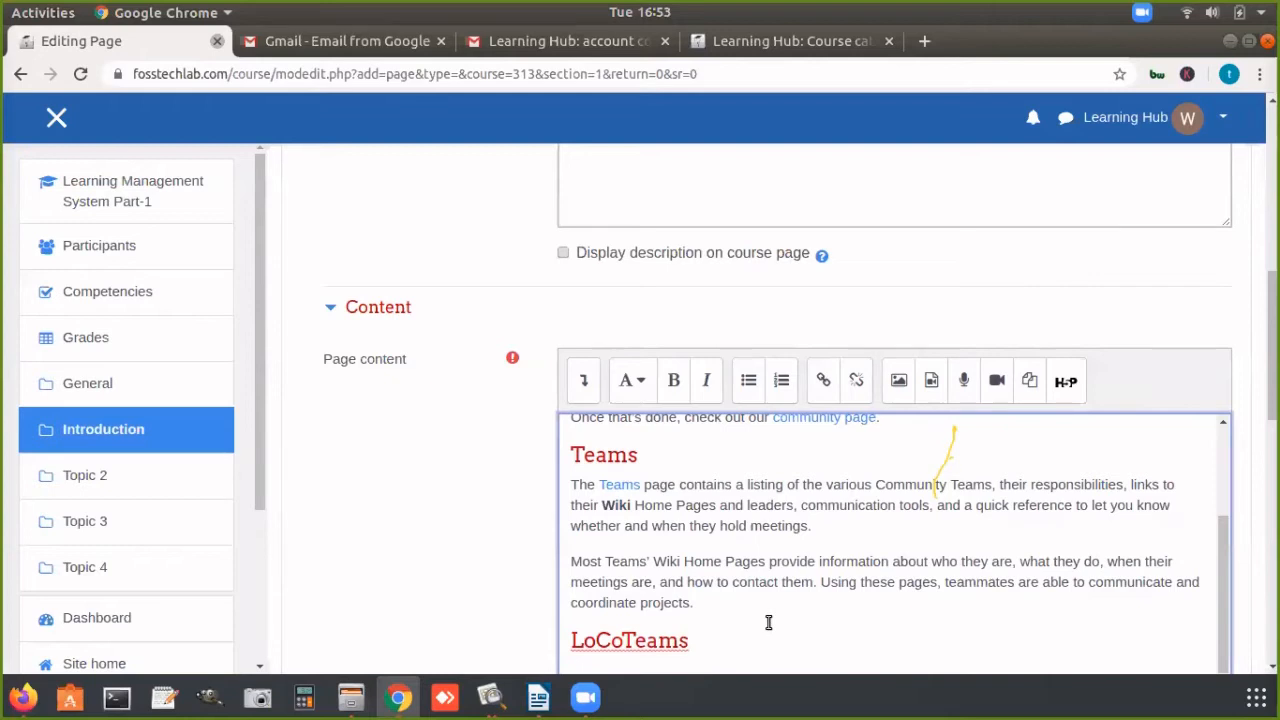
key("Return")
key("Return")
key("Return")
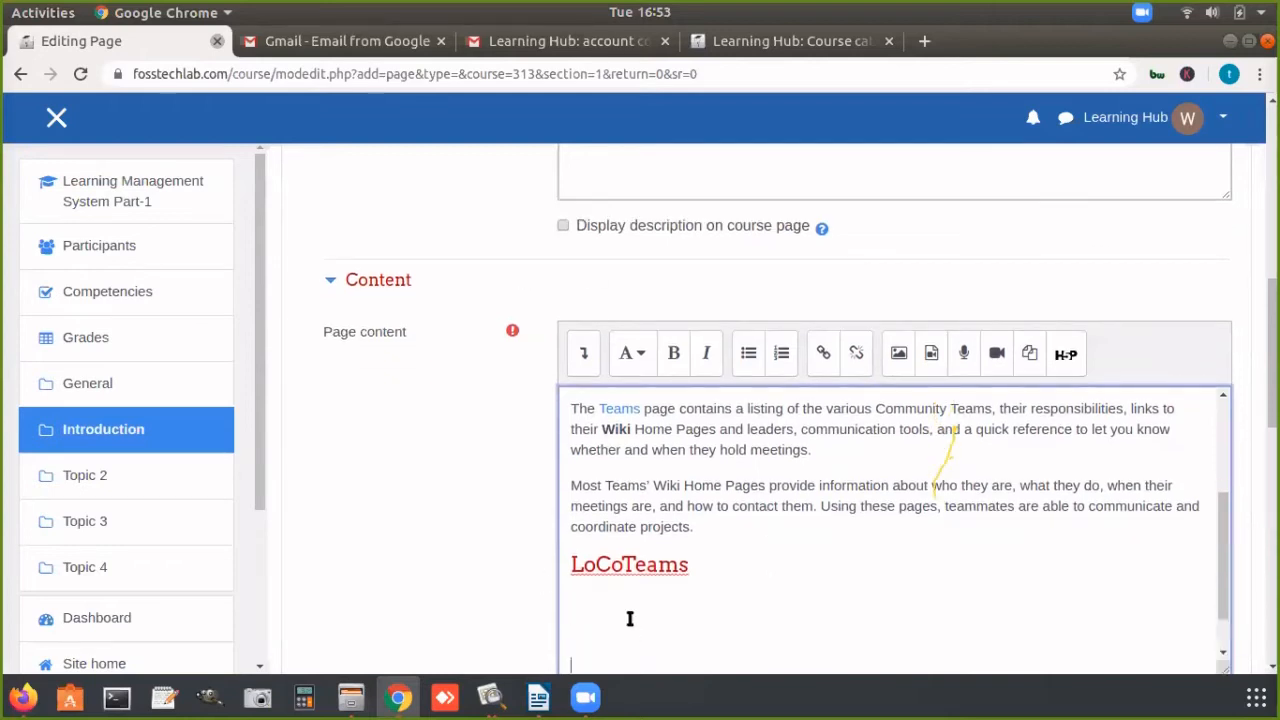
Step: Open the YouTube video "Amazing Online Whiteboard with Collaboration and its FREE!" in Firefox and copy its address
left_click(24, 697)
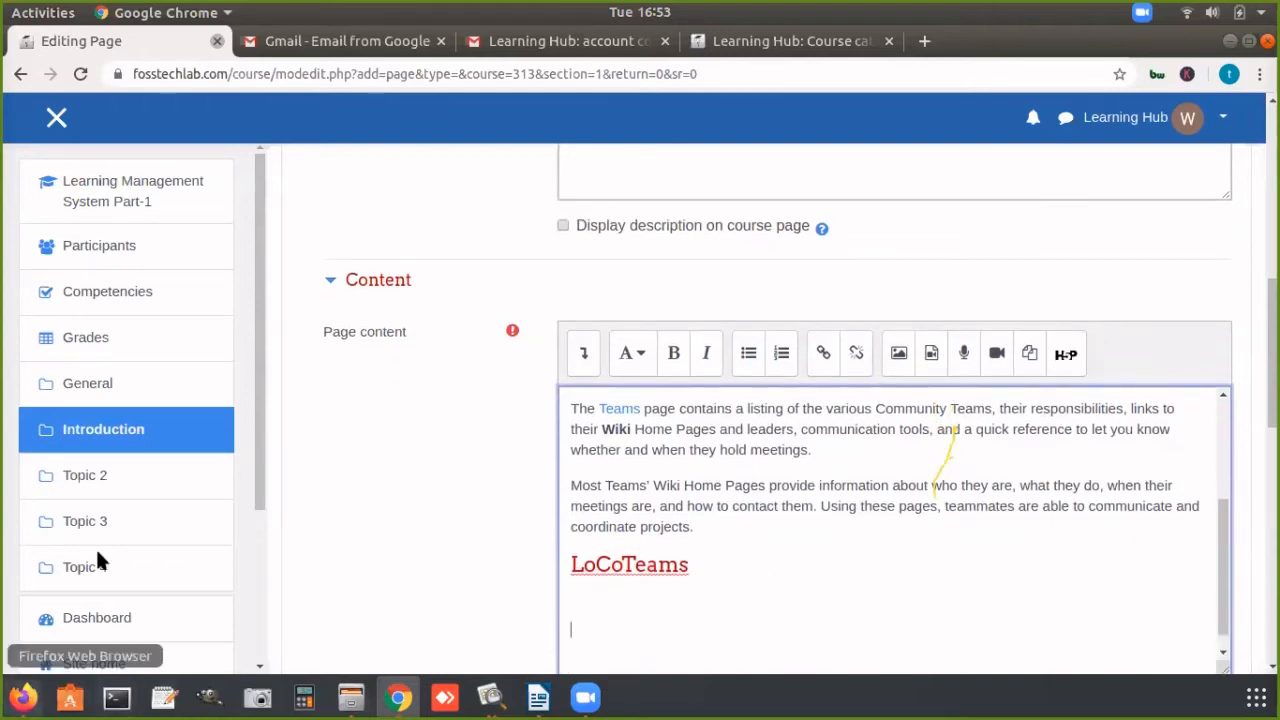
left_click(468, 70)
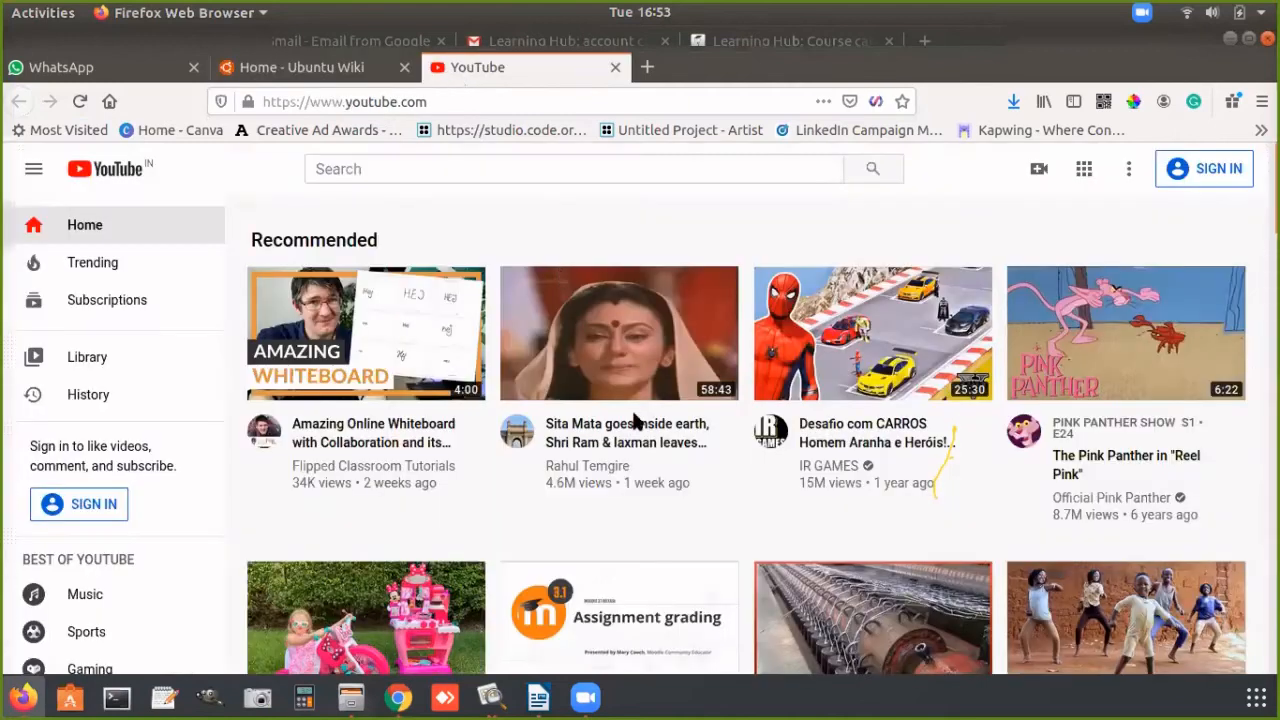
left_click(344, 430)
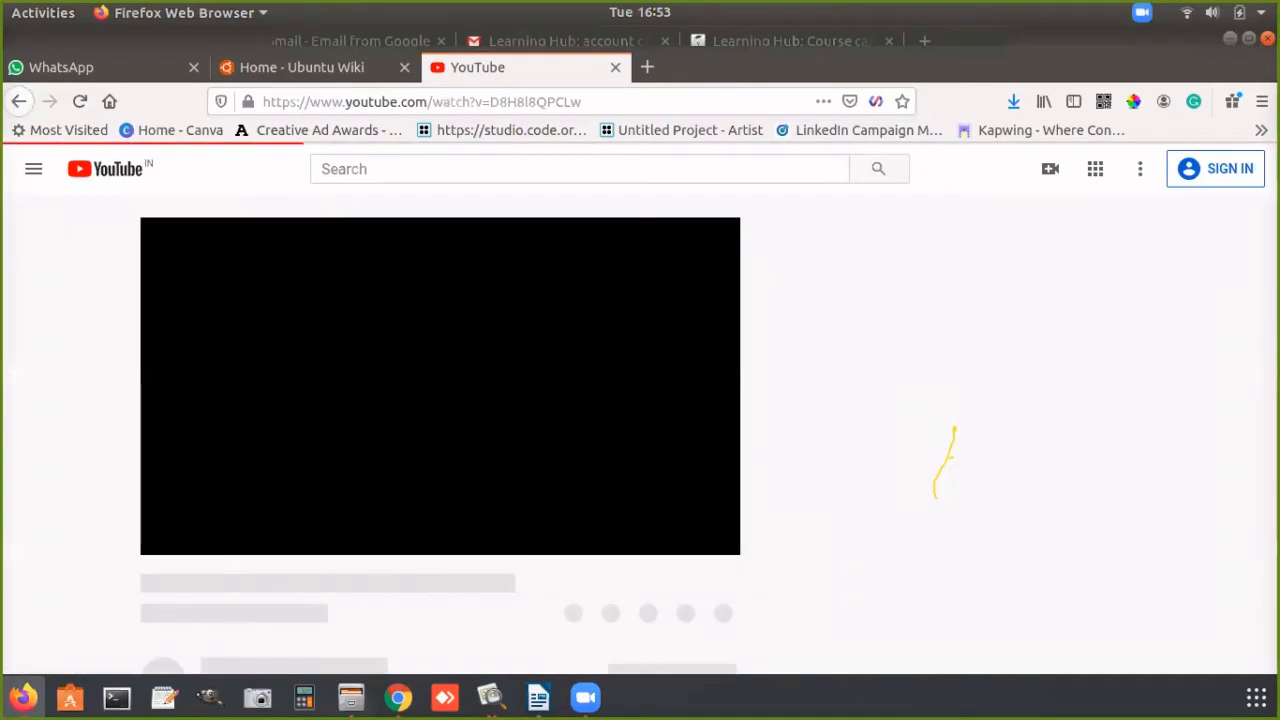
left_click(645, 95)
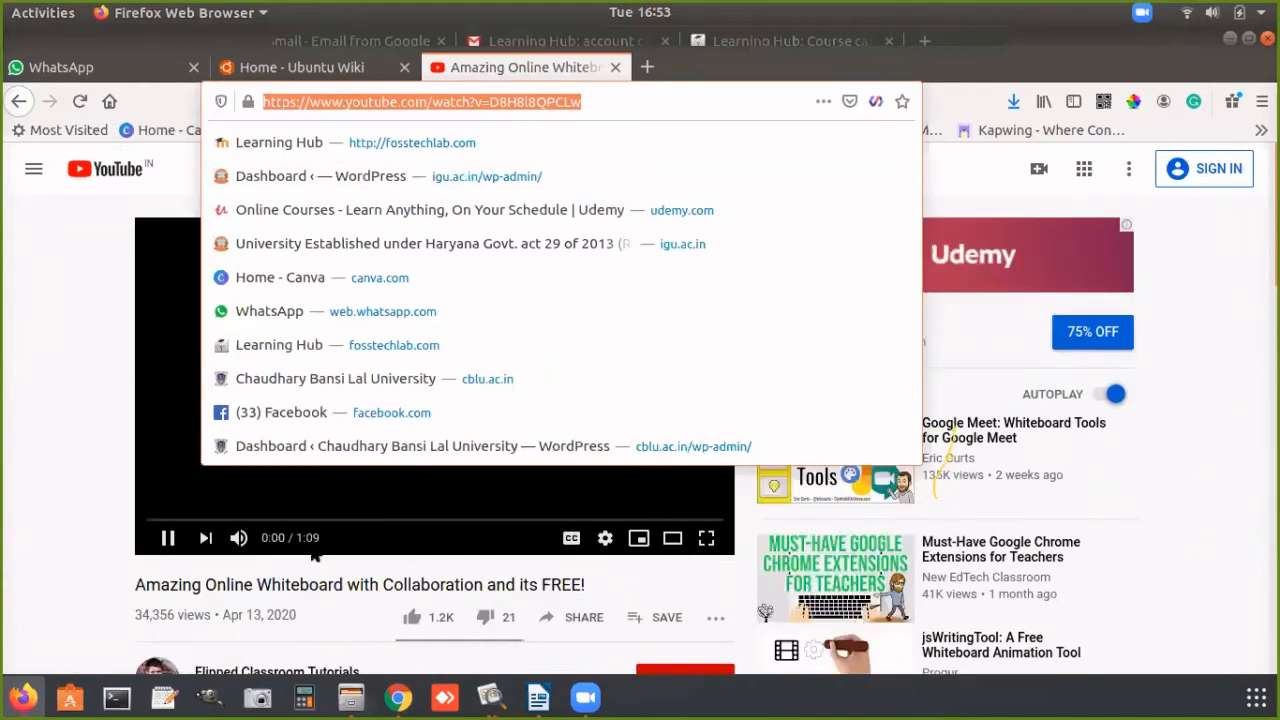
left_click(399, 698)
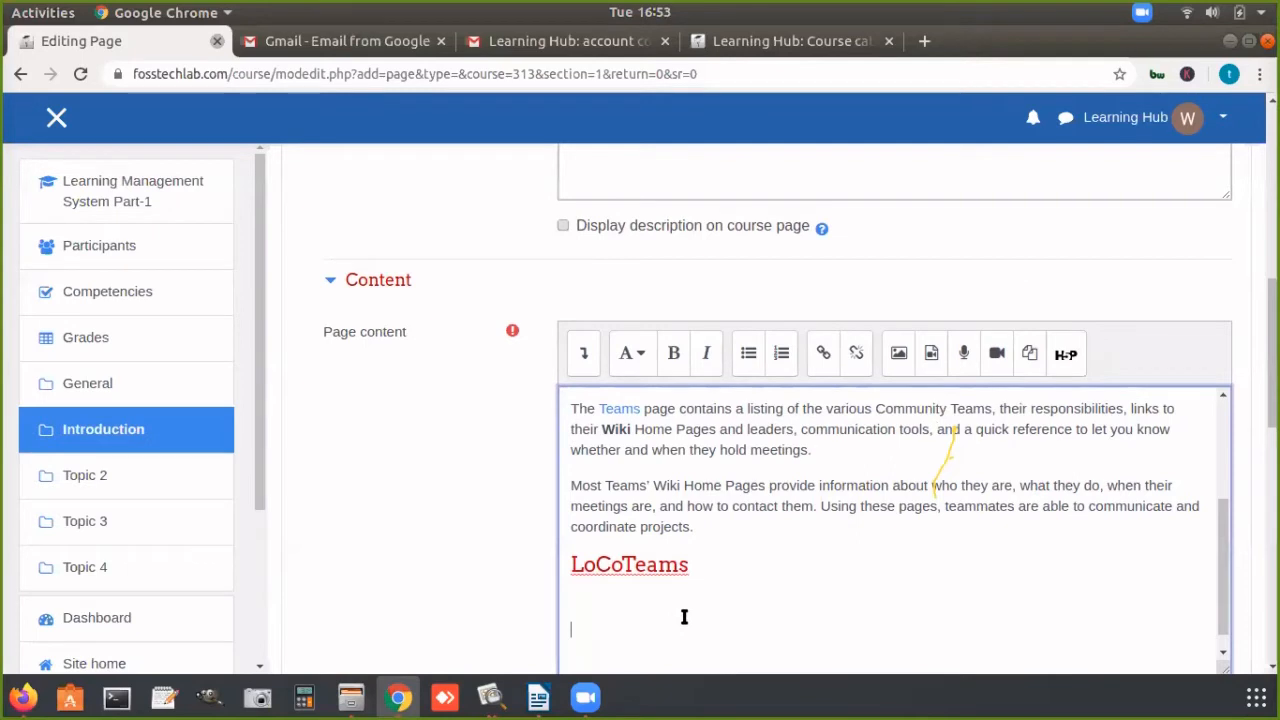
left_click(822, 353)
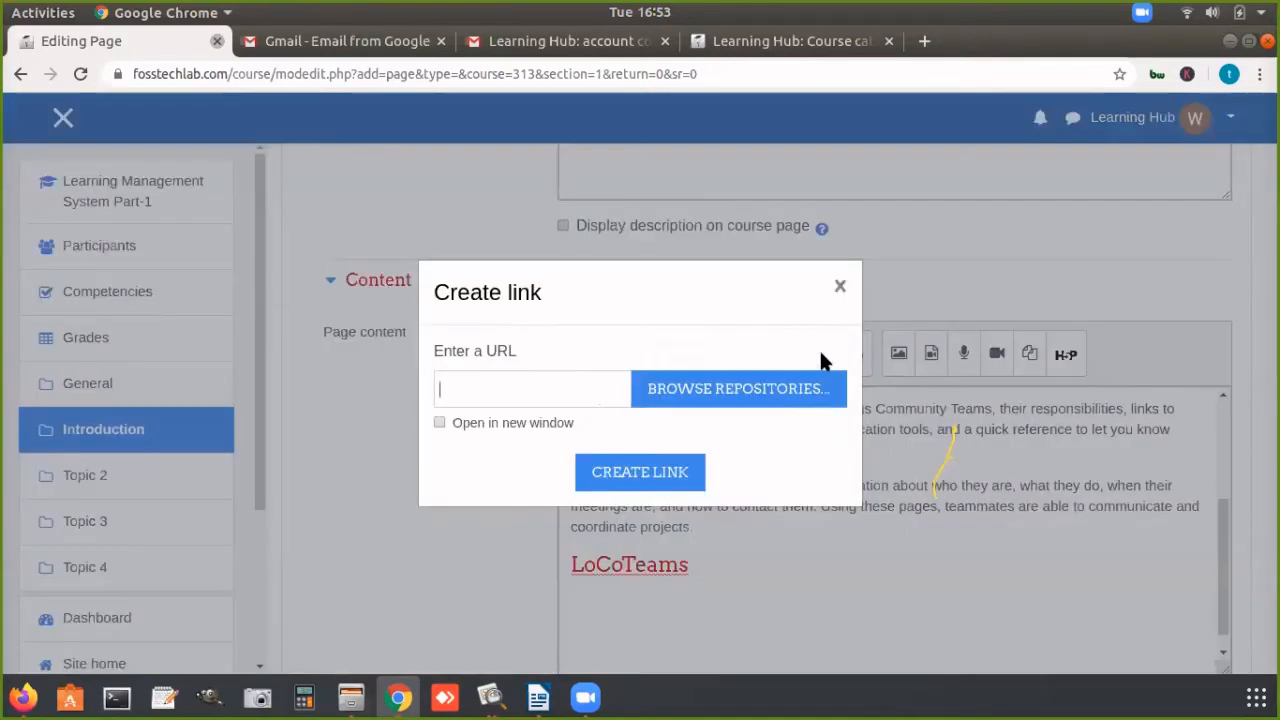
left_click(534, 390)
key("ctrl+v")
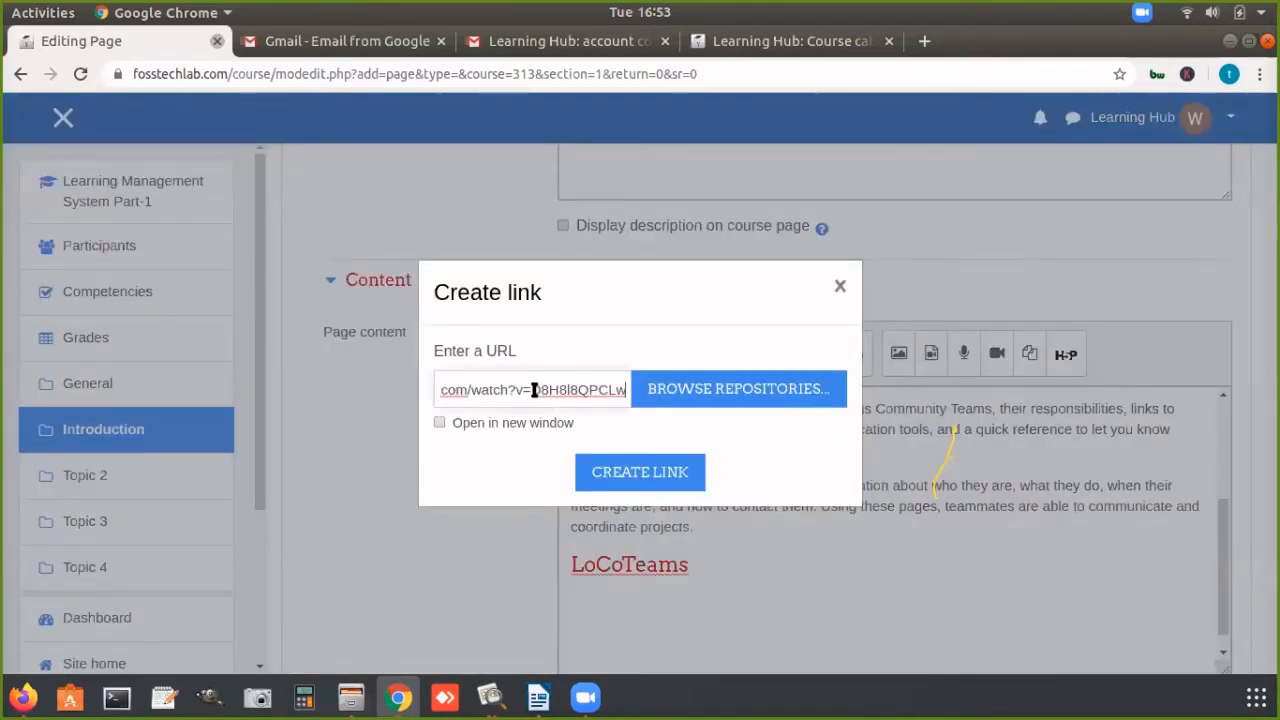
left_click(623, 477)
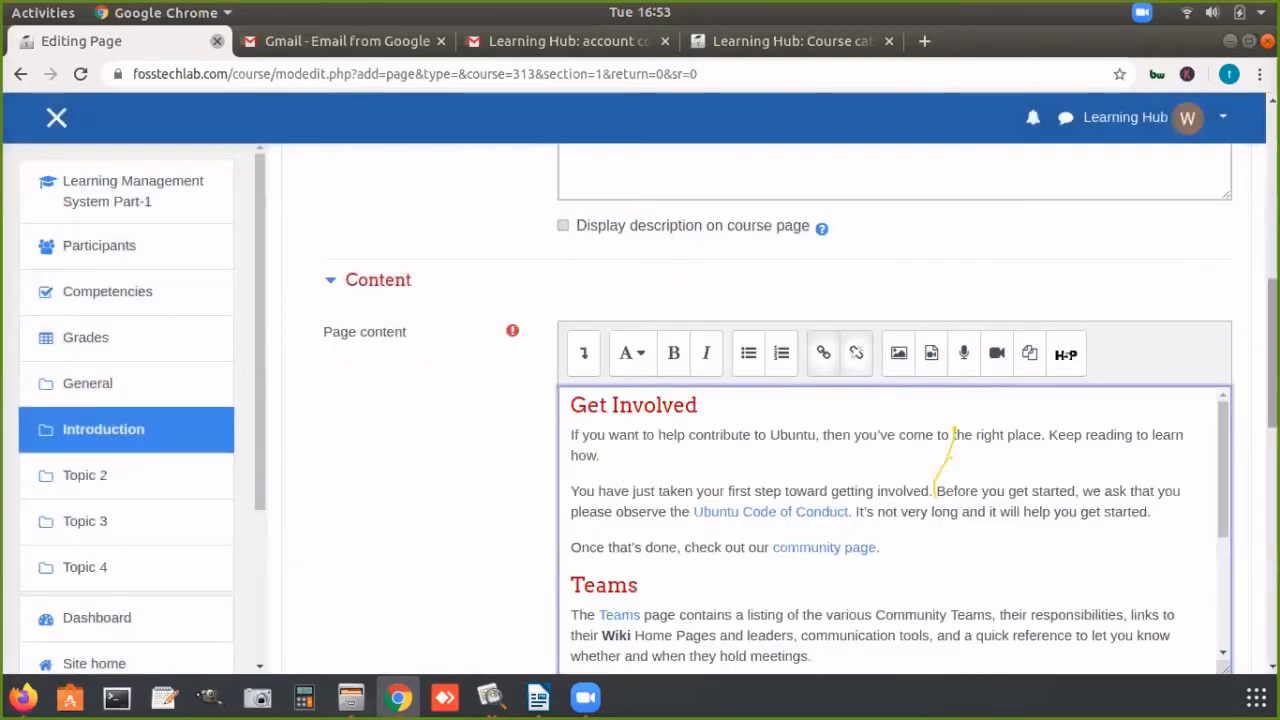
left_click_drag(1223, 449, 1234, 571)
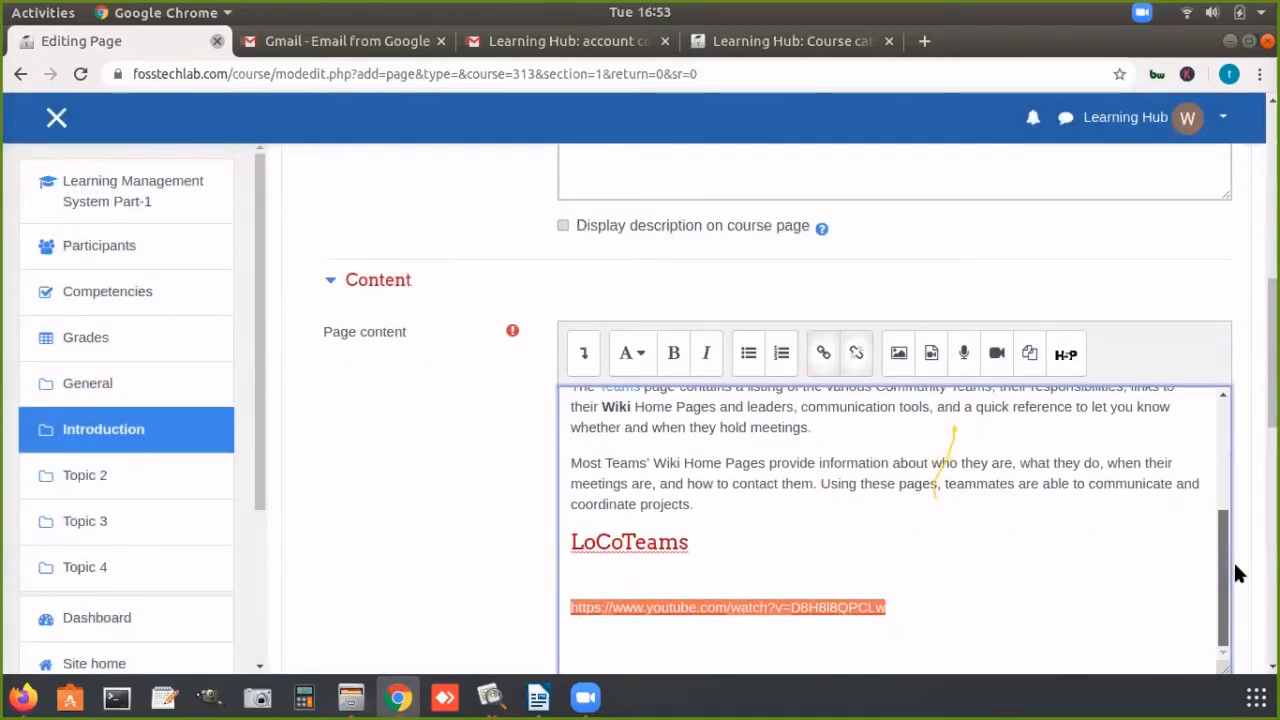
Step: Switch to Firefox, mute the tab playing the whiteboard video and skip the advertisement
left_click(23, 700)
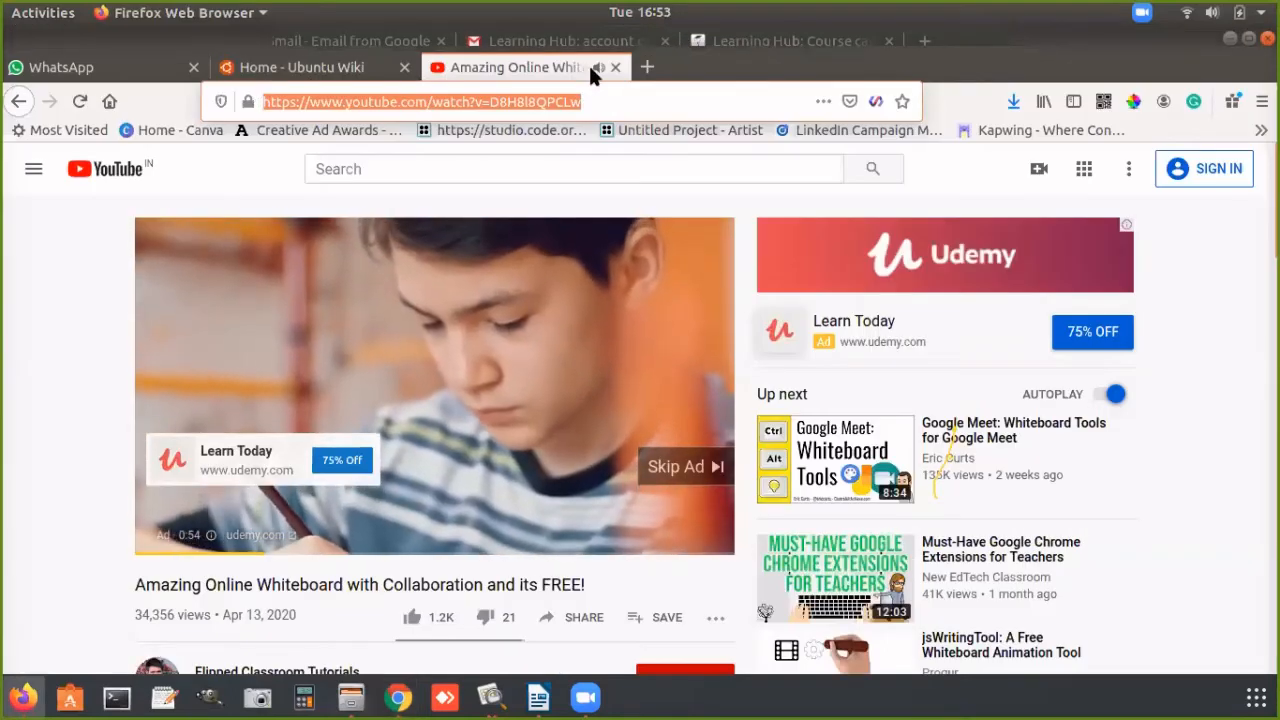
left_click(597, 66)
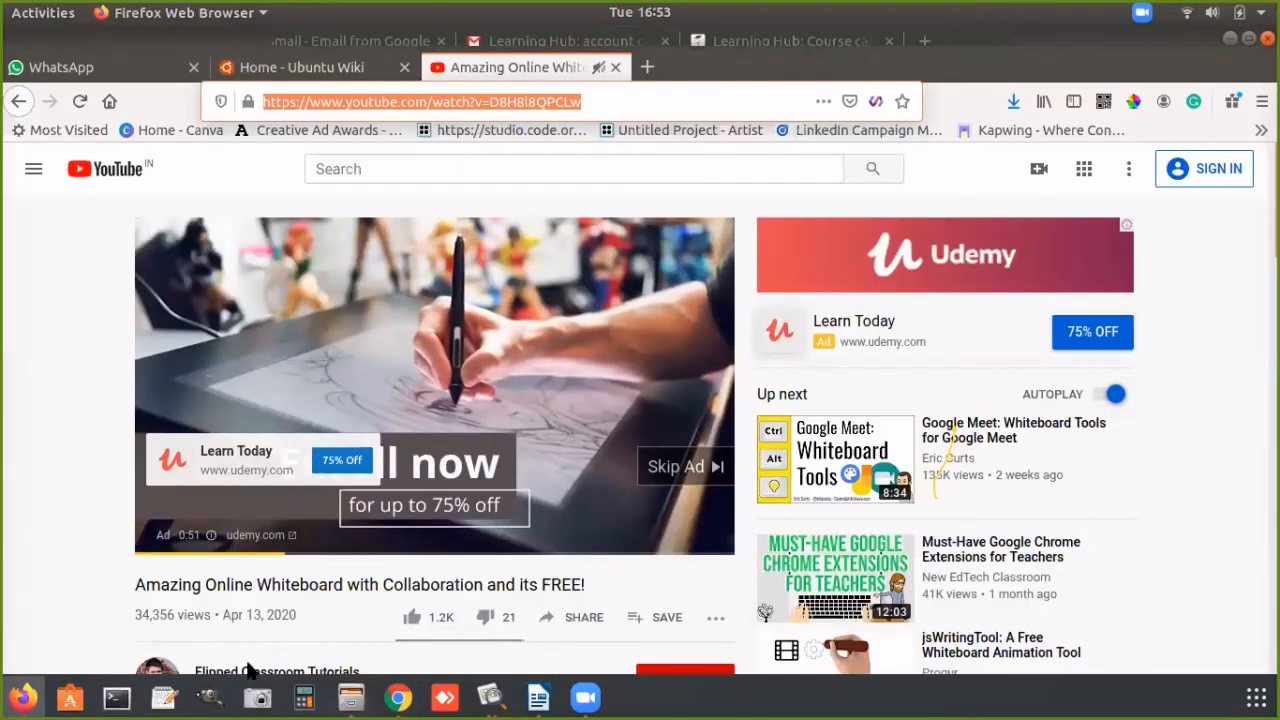
left_click(169, 535)
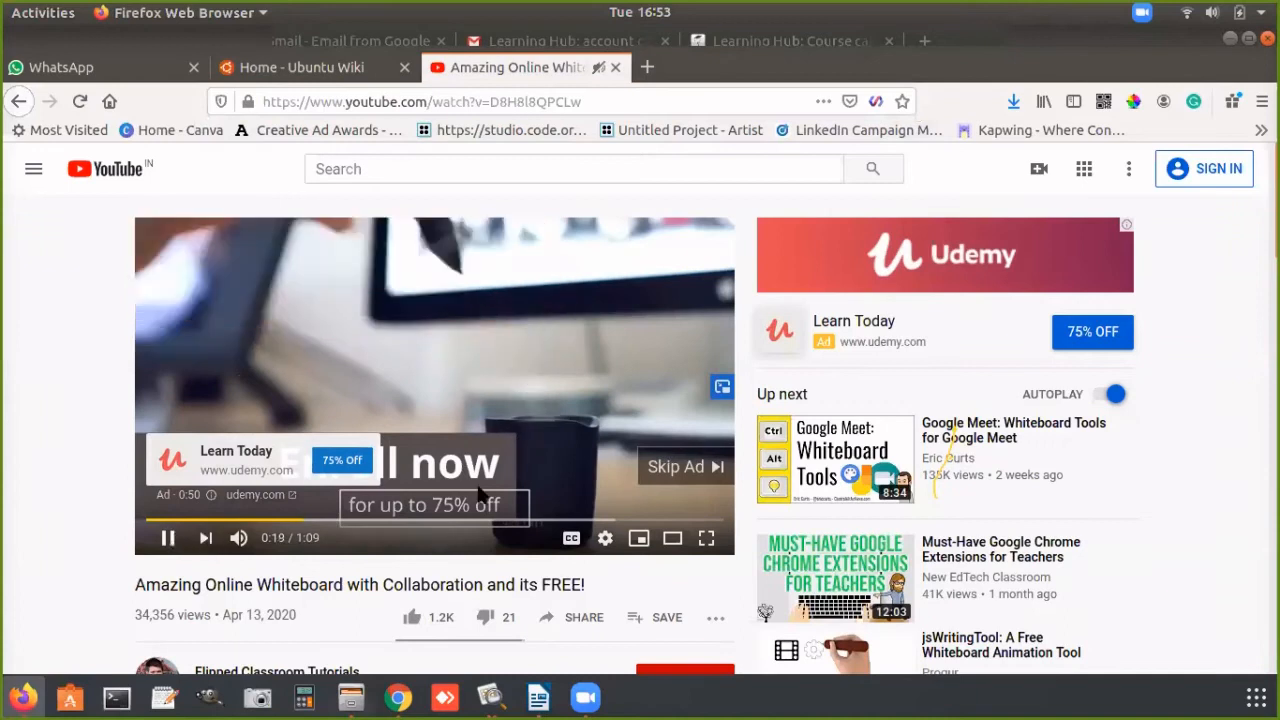
left_click(648, 476)
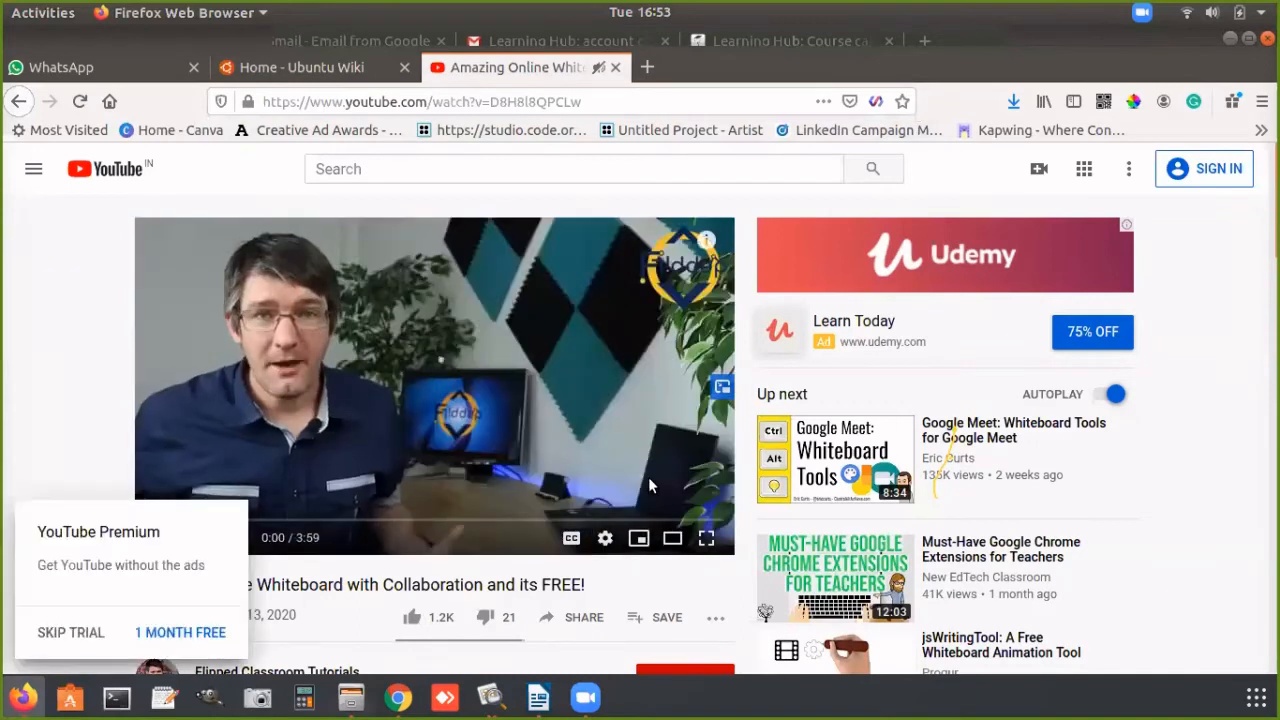
Step: Switch back to Chrome and make "r and when they hold me" in the Teams paragraph bold and italic
left_click(398, 697)
left_click(1081, 534)
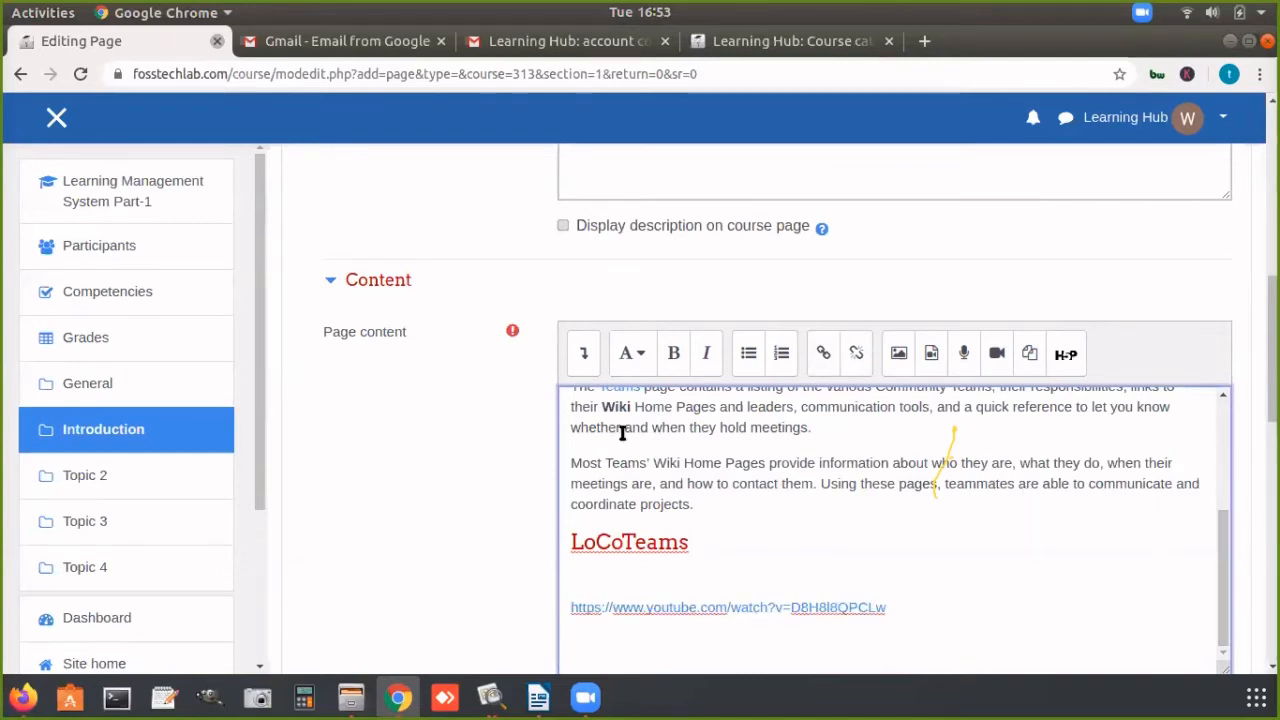
left_click_drag(617, 427, 768, 427)
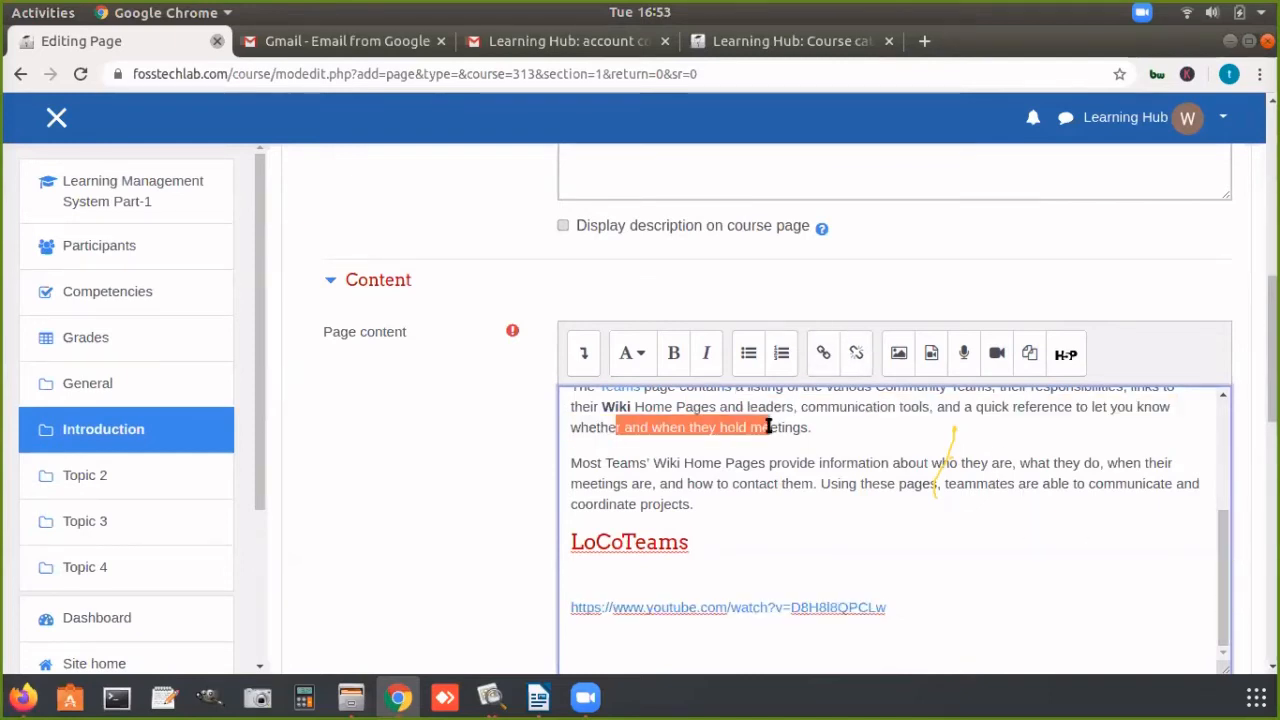
left_click(676, 356)
left_click(703, 356)
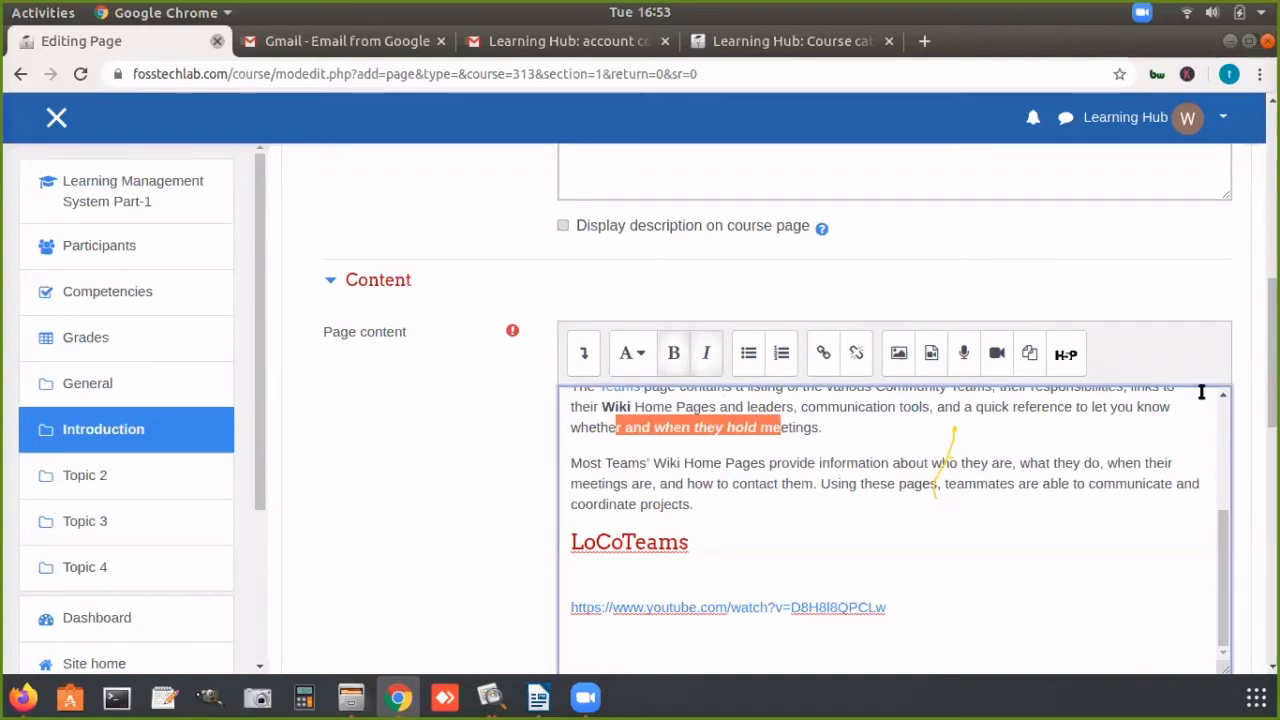
Step: Save the "Intro to Ubuntu" page resource and display it
scroll(760, 410, "down", 6)
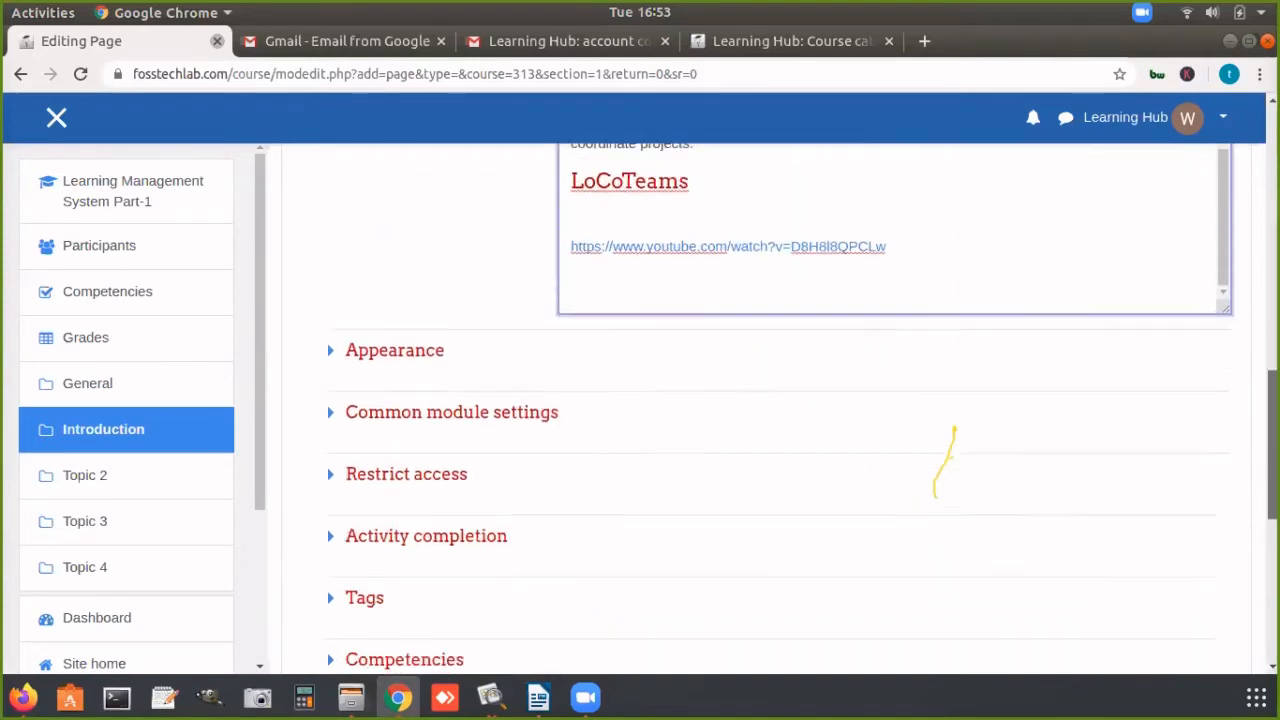
mouse_move(1272, 490)
left_mouse_down()
mouse_move(1272, 460)
mouse_move(1272, 482)
left_mouse_up()
left_click(862, 588)
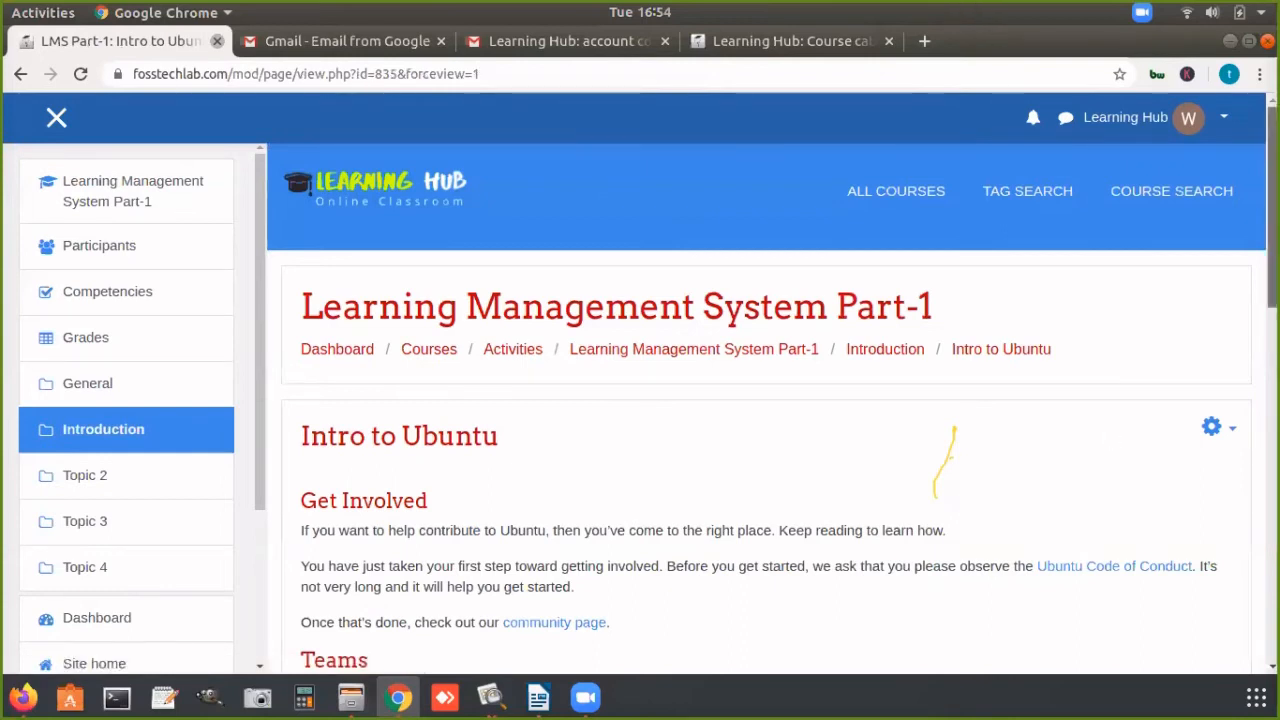
Step: Review the saved "Intro to Ubuntu" page, including its formatted text and the embedded video under "LoCoTeams"
scroll(766, 400, "down", 9)
scroll(624, 359, "down", 1)
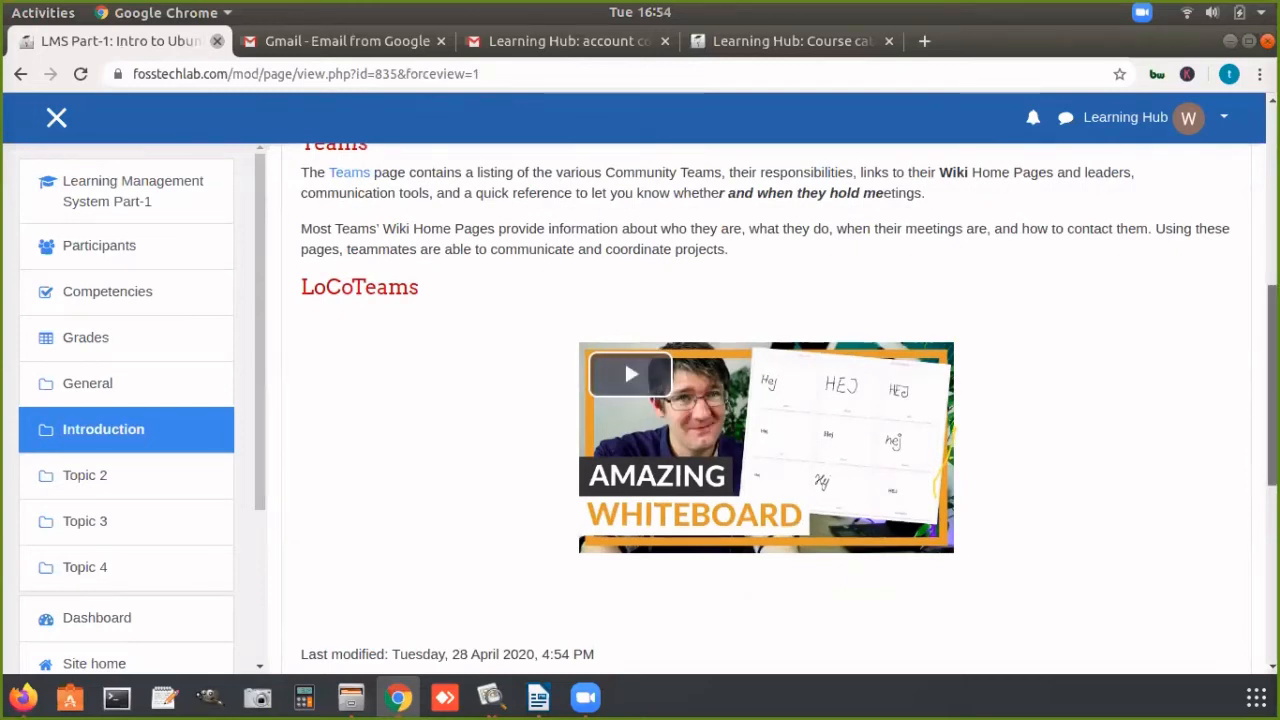
scroll(1254, 400, "up", 4)
left_click_drag(1272, 327, 1272, 378)
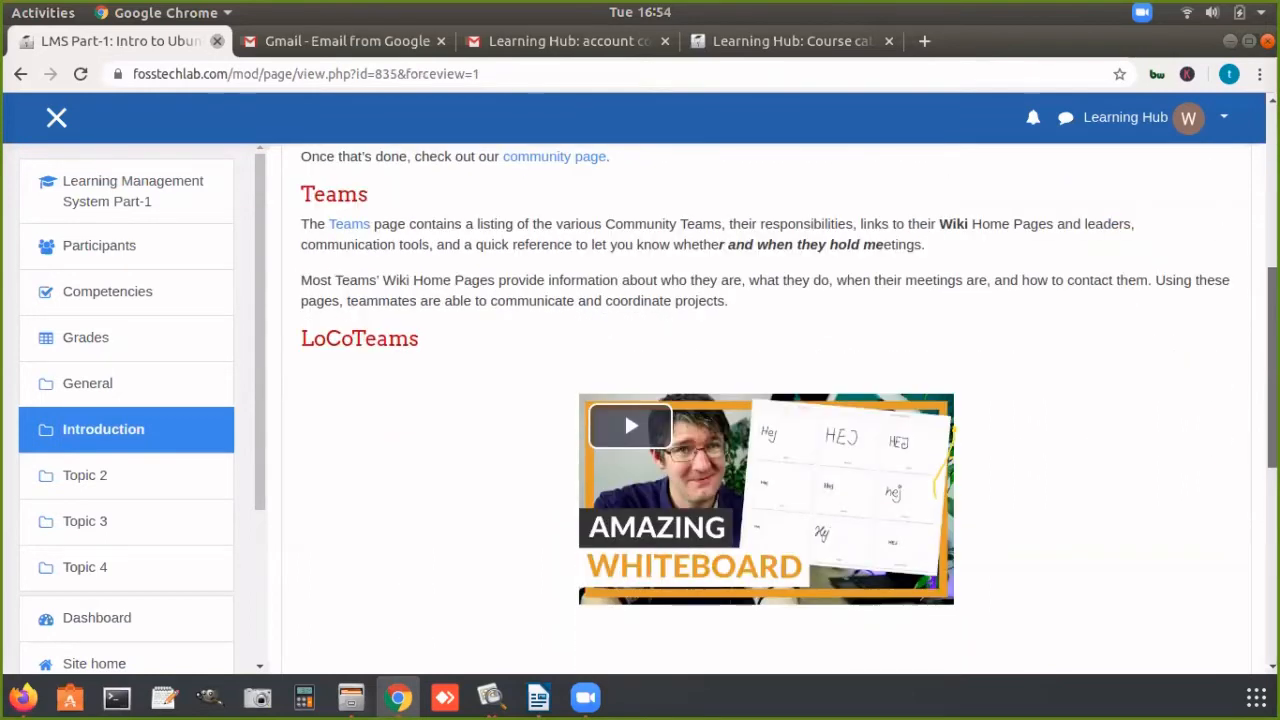
scroll(478, 341, "up", 4)
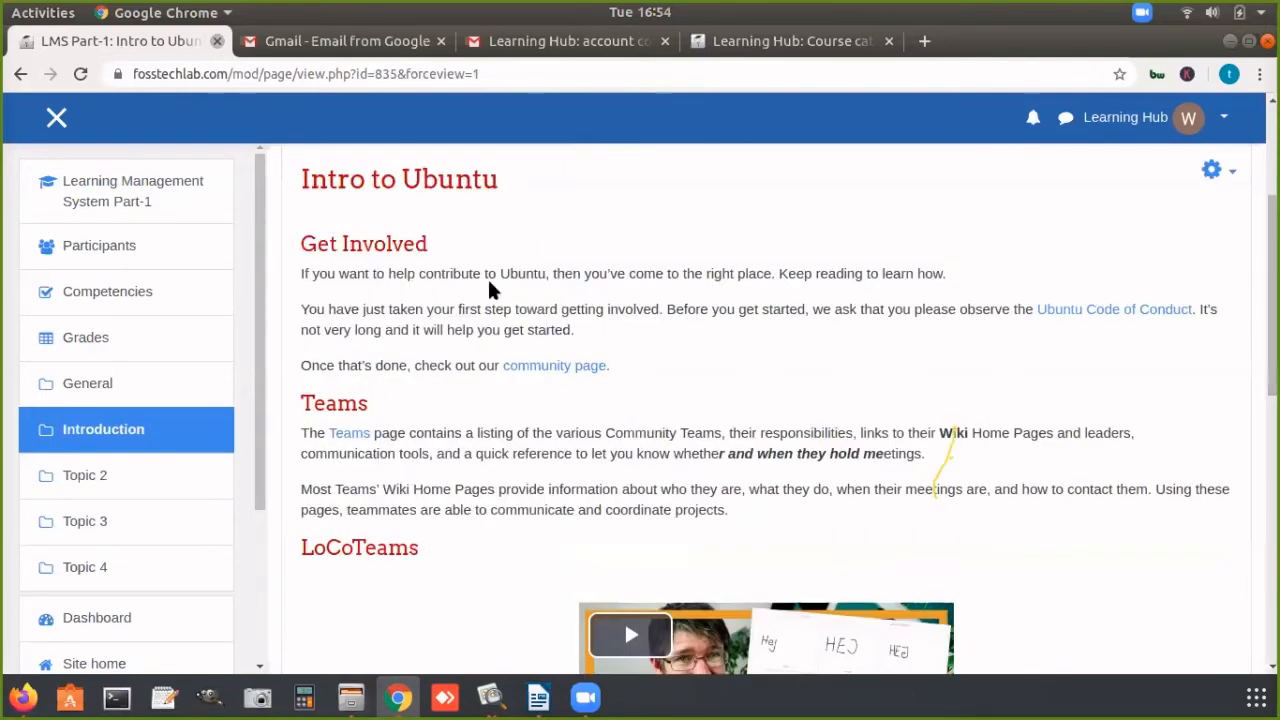
left_click_drag(487, 279, 560, 276)
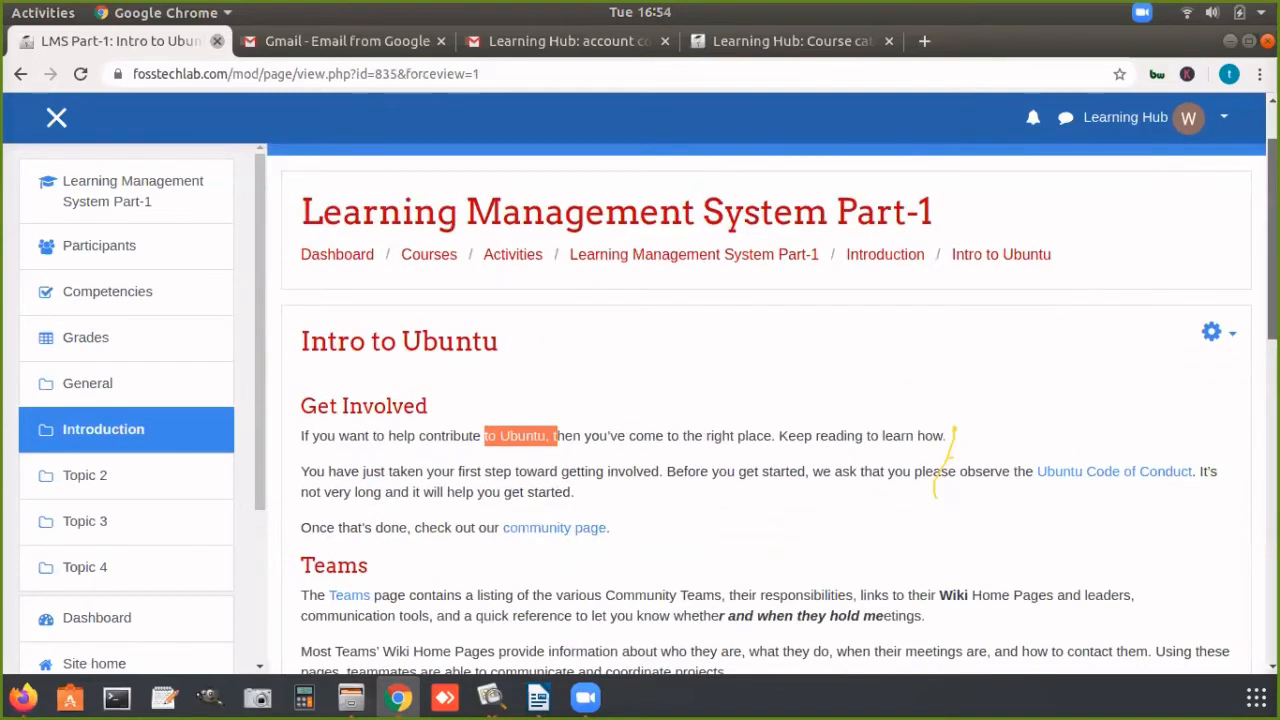
Step: Return to the Learning Management System Part-1 course page and bring up the end of the Introduction section's resources
left_click(774, 244)
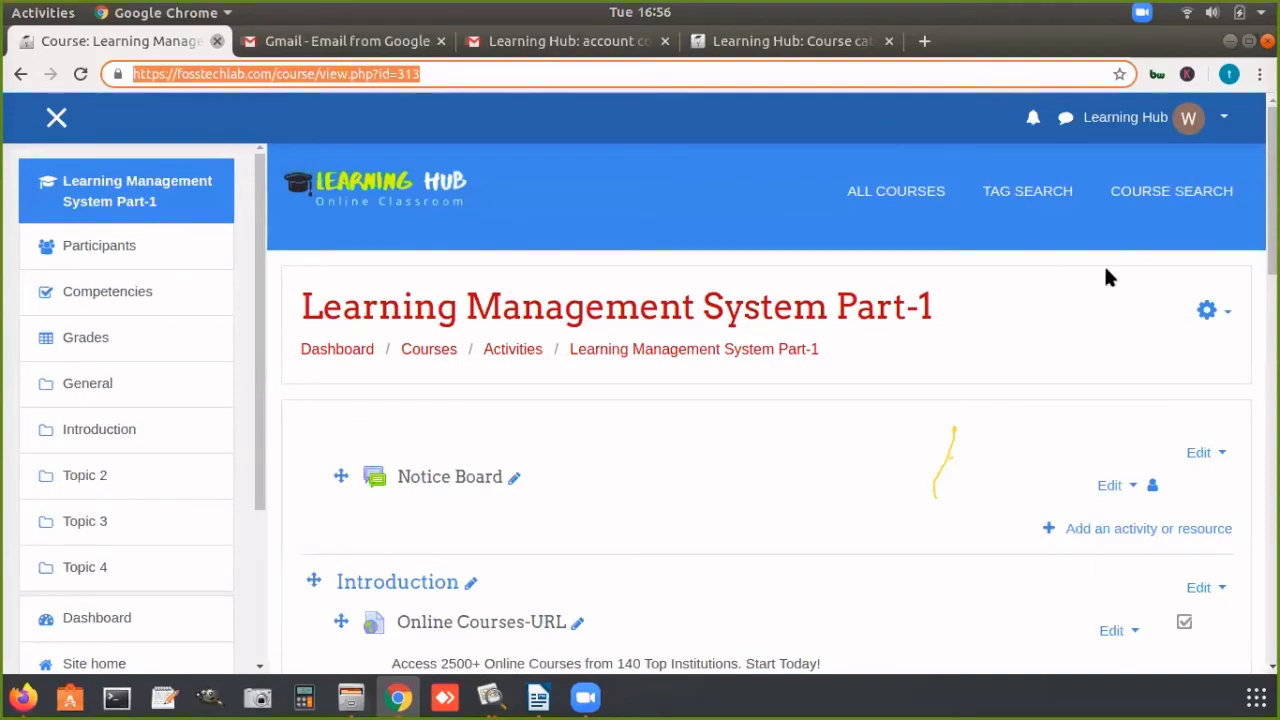
scroll(945, 460, "down", 6)
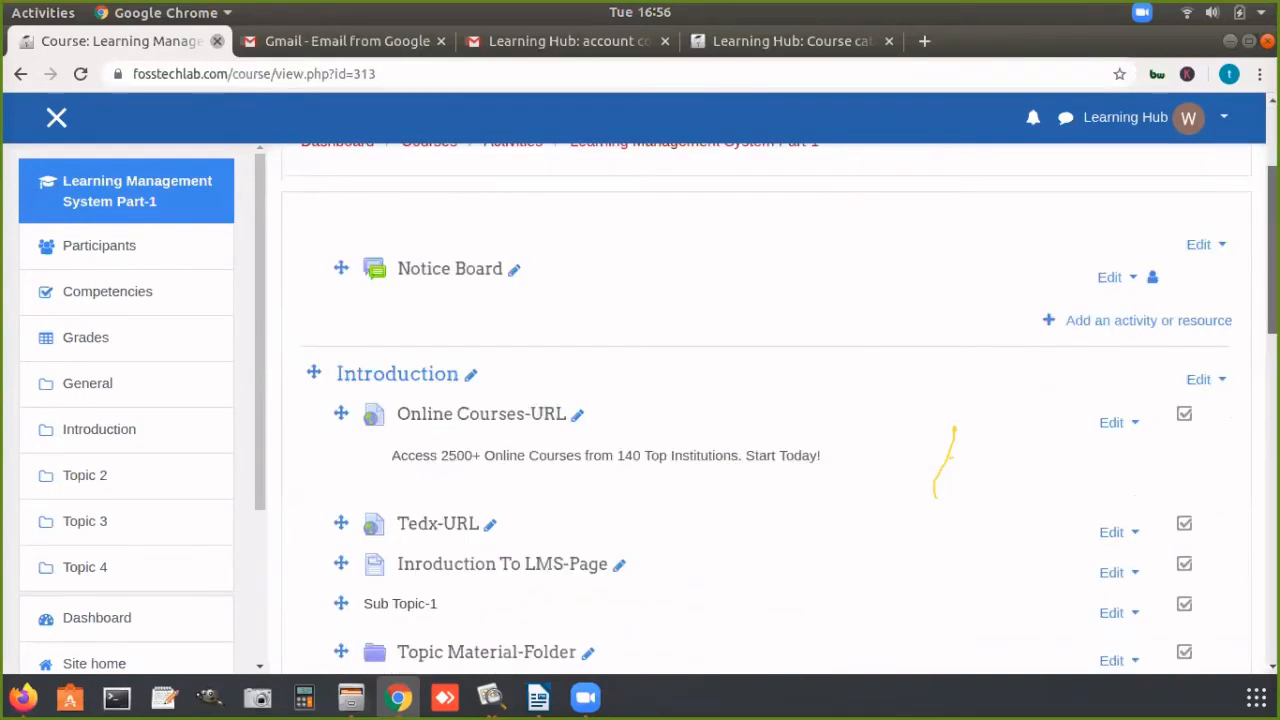
scroll(945, 460, "down", 5)
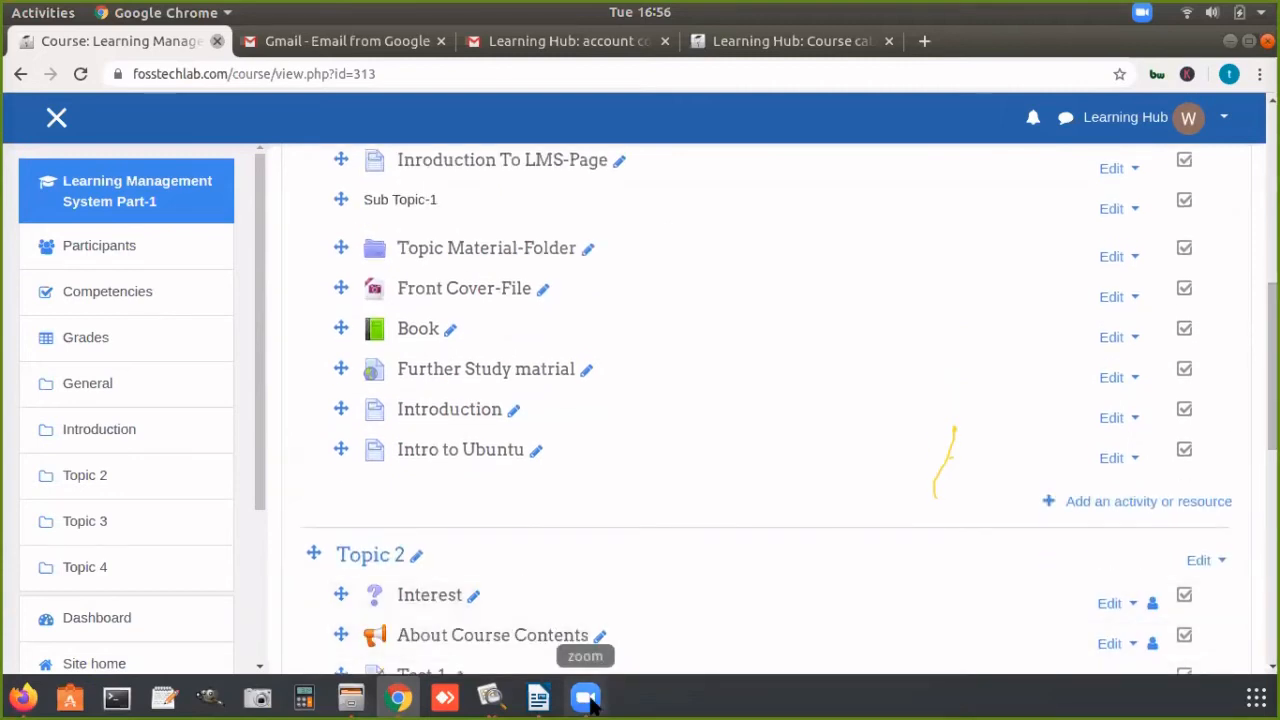
left_click(586, 698)
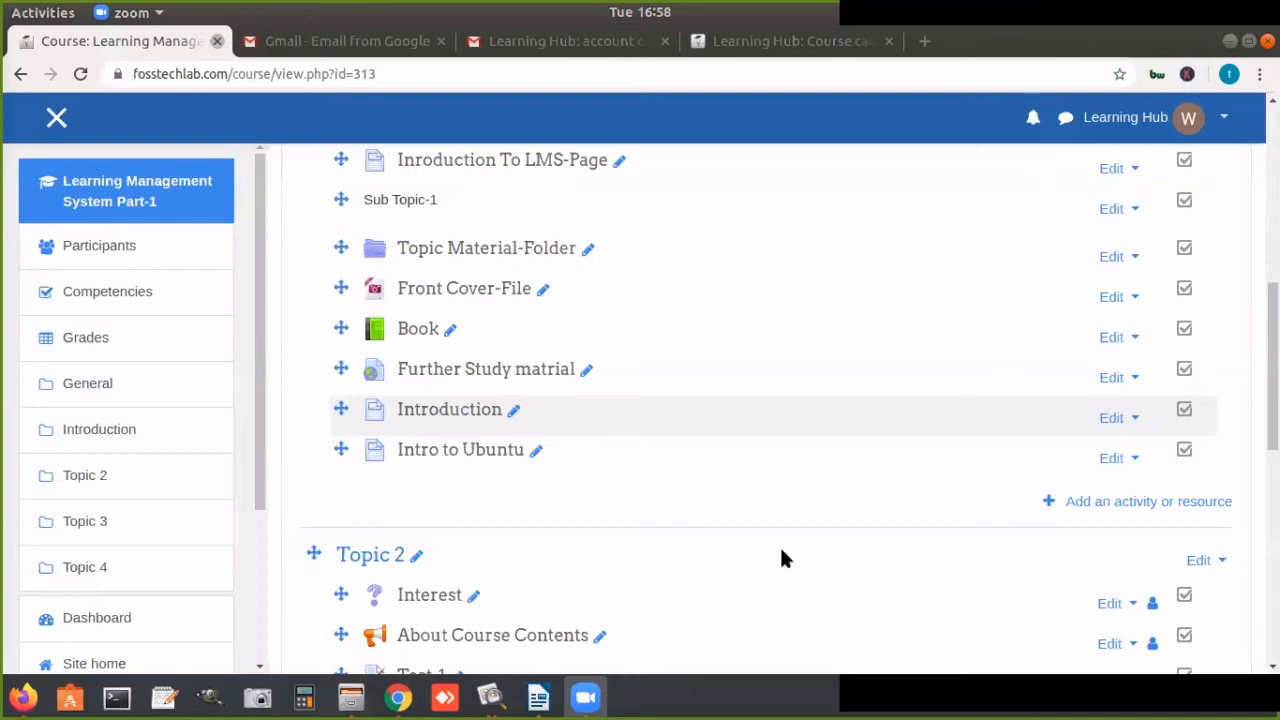
left_click(576, 515)
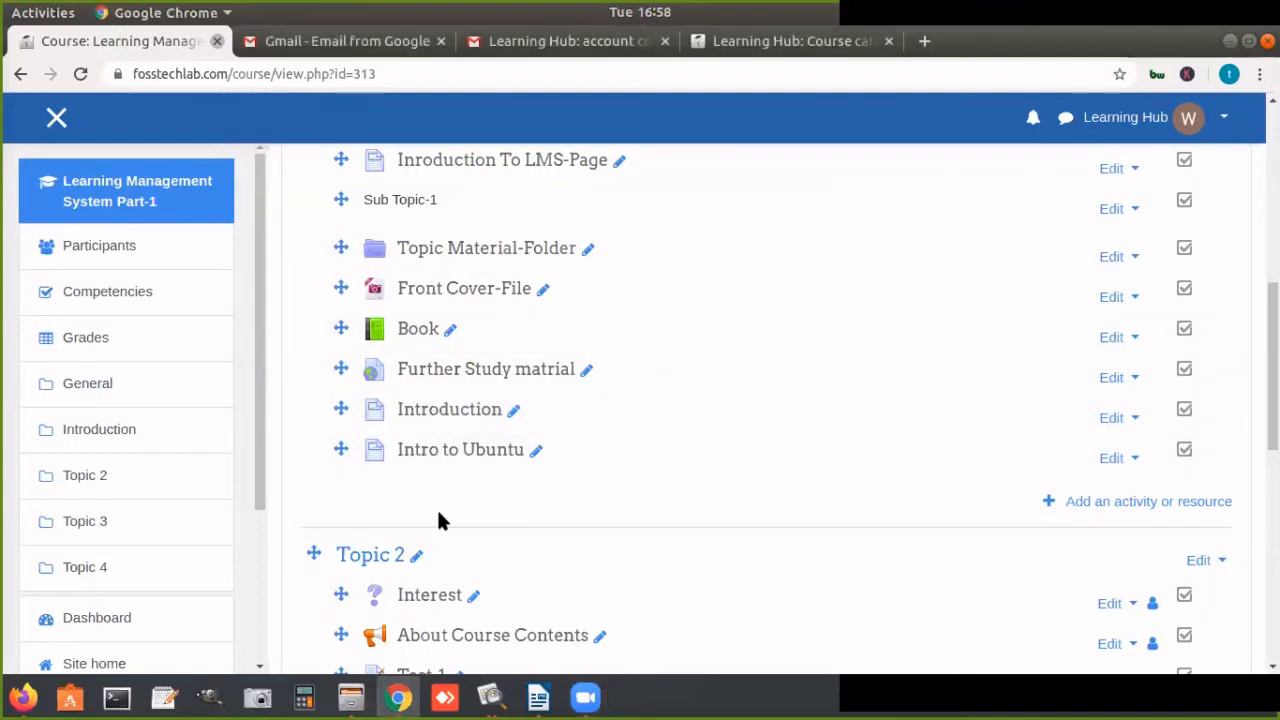
left_click(1221, 40)
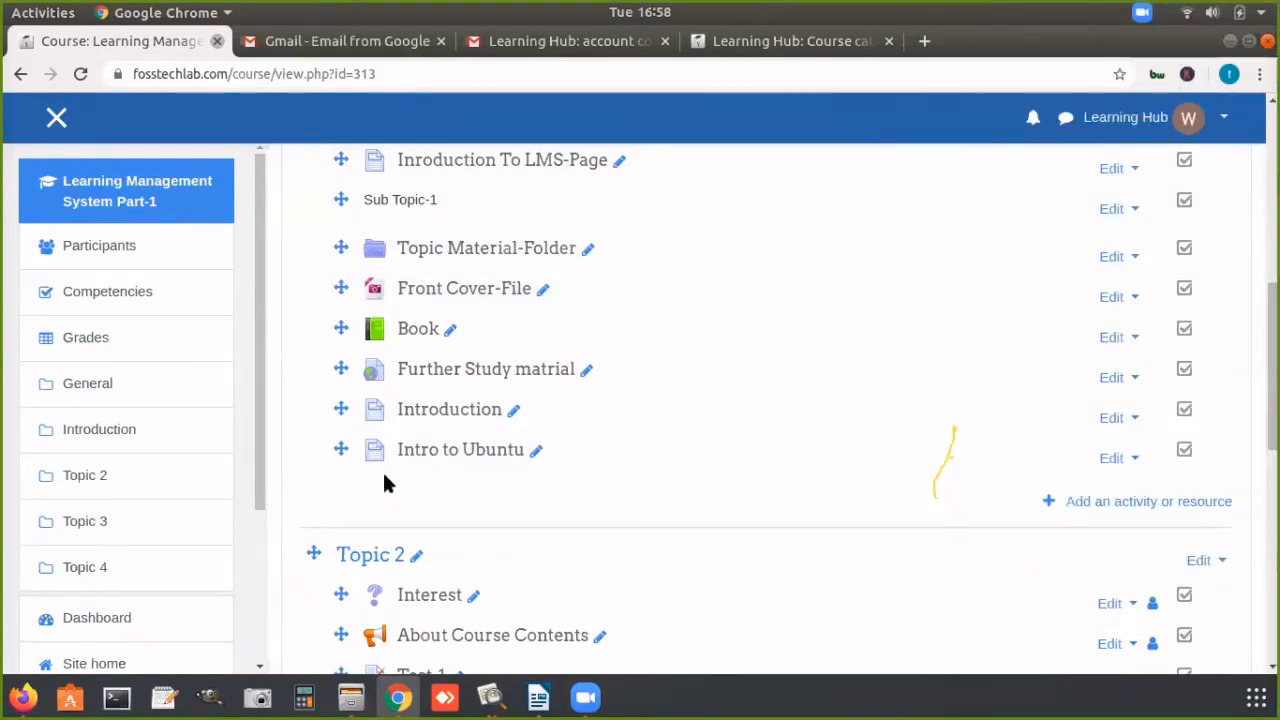
Step: Examine the resource types that can be added to the Introduction section and leave the chooser without adding any
left_click(1125, 500)
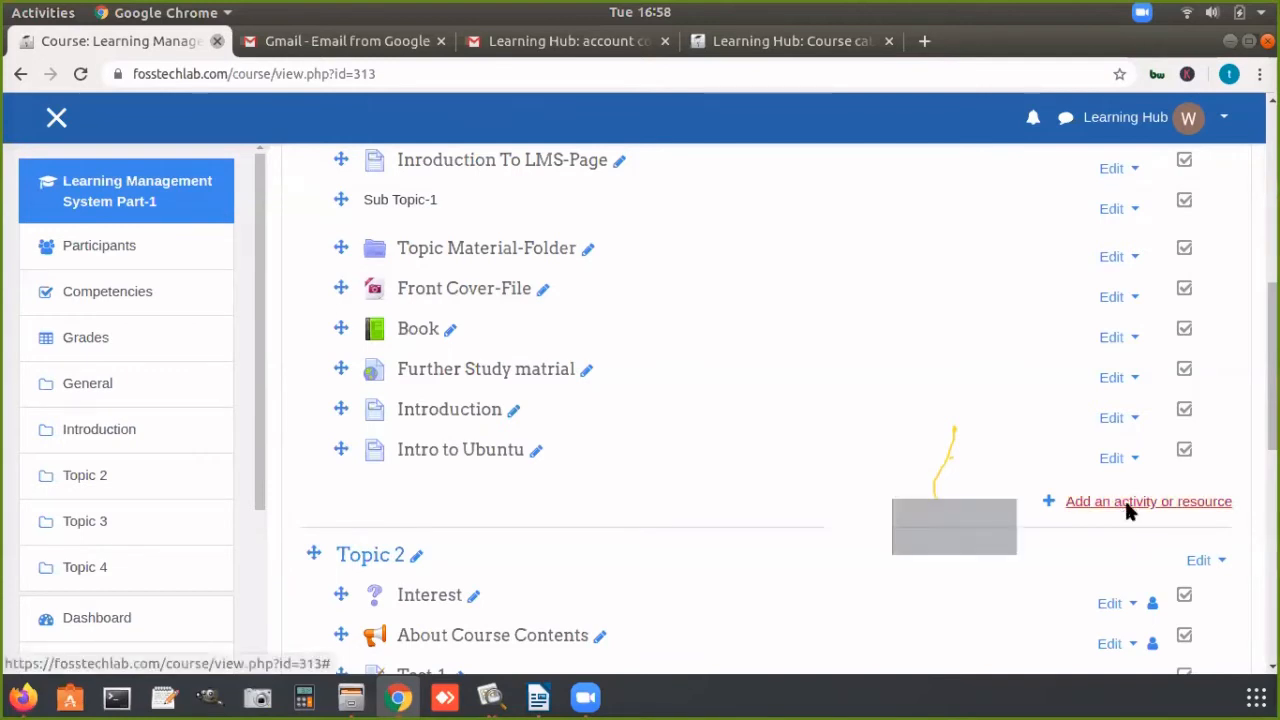
left_click_drag(603, 245, 611, 600)
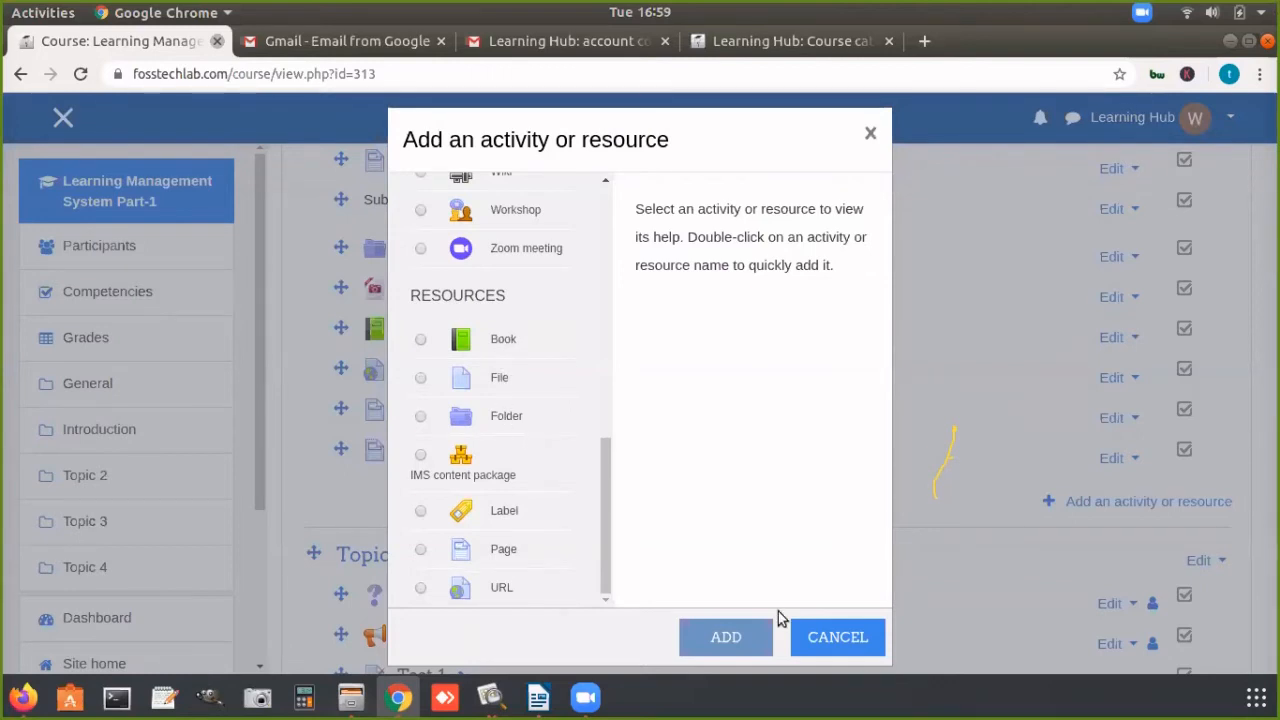
left_click(836, 638)
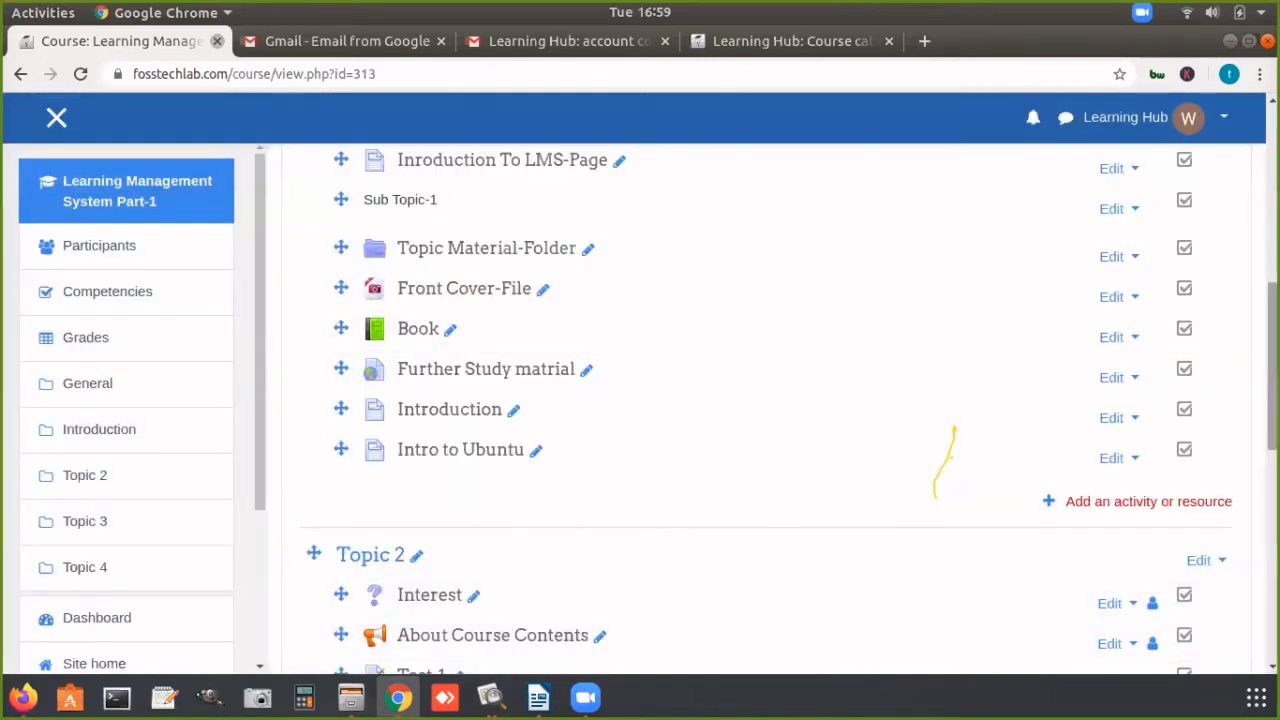
scroll(684, 360, "up", 5)
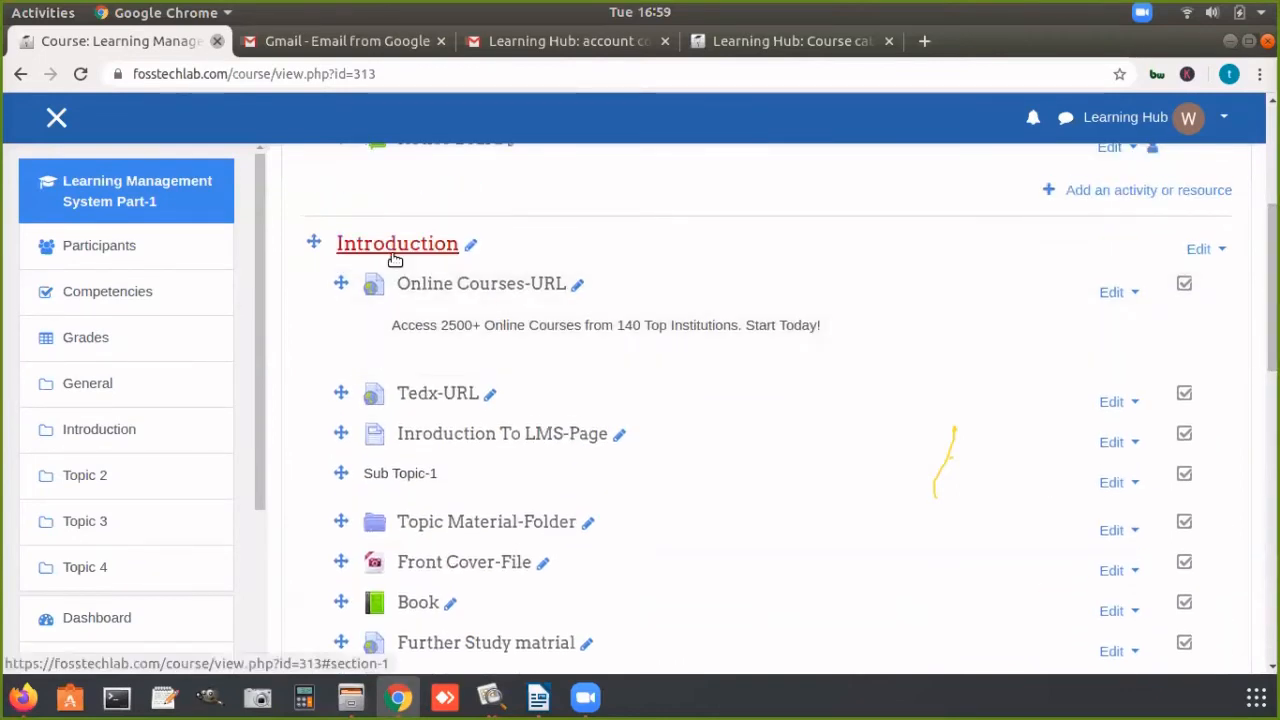
left_click(488, 285)
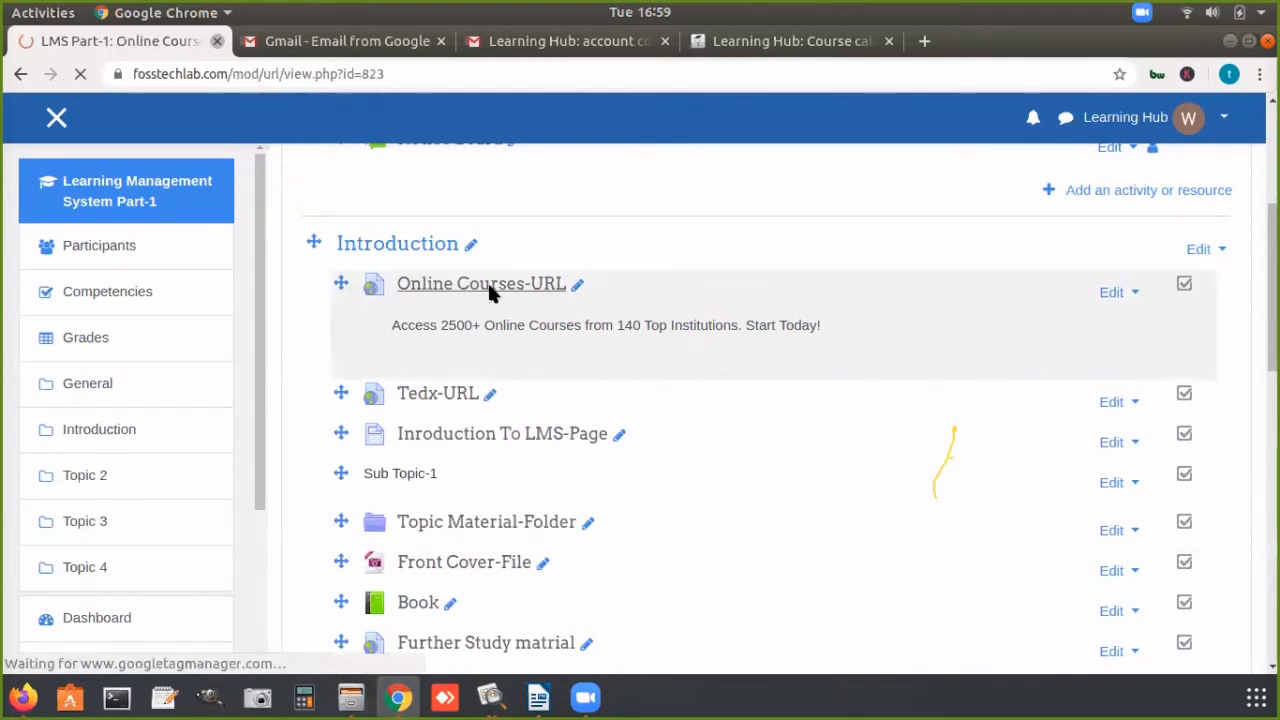
scroll(1205, 350, "down", 2)
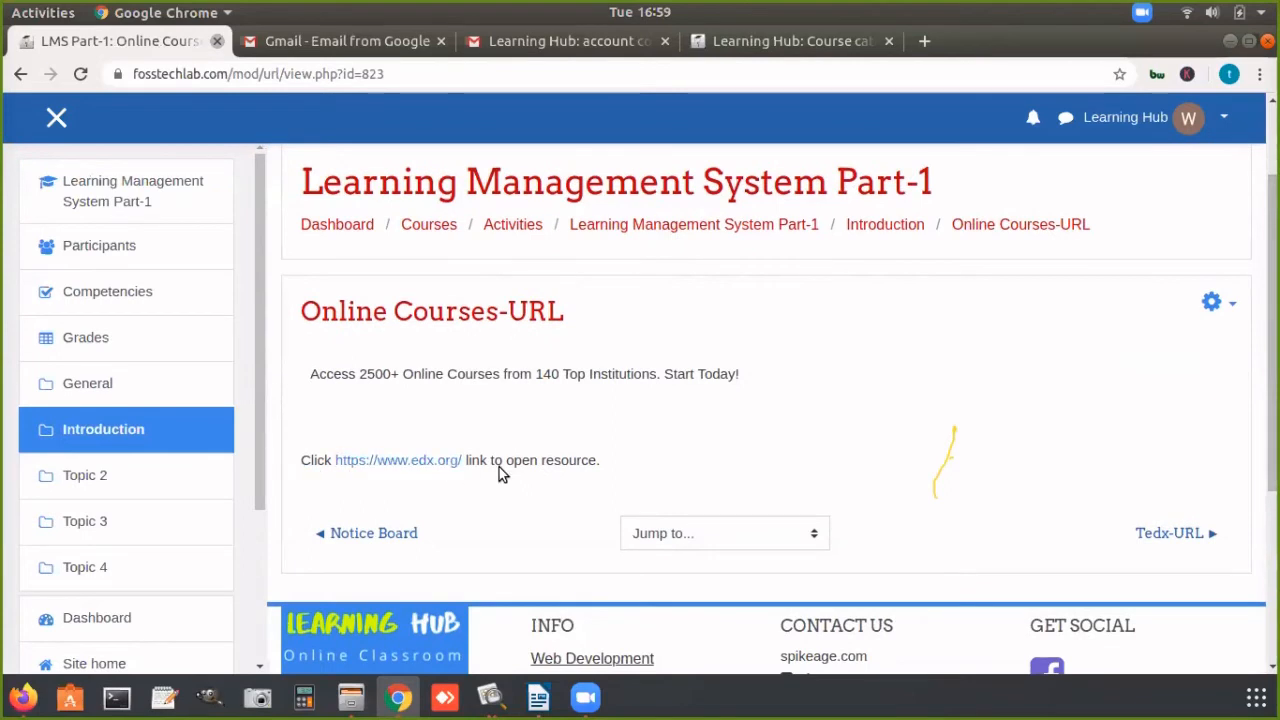
left_click(426, 463)
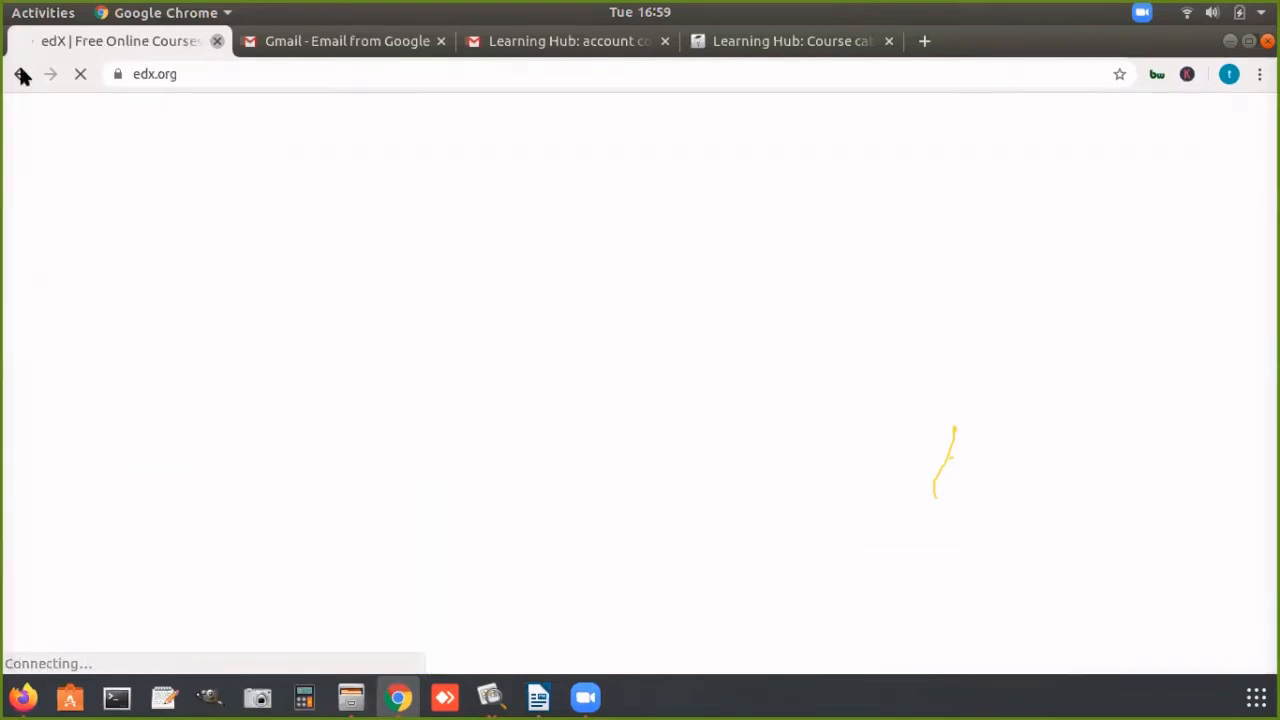
left_click(17, 75)
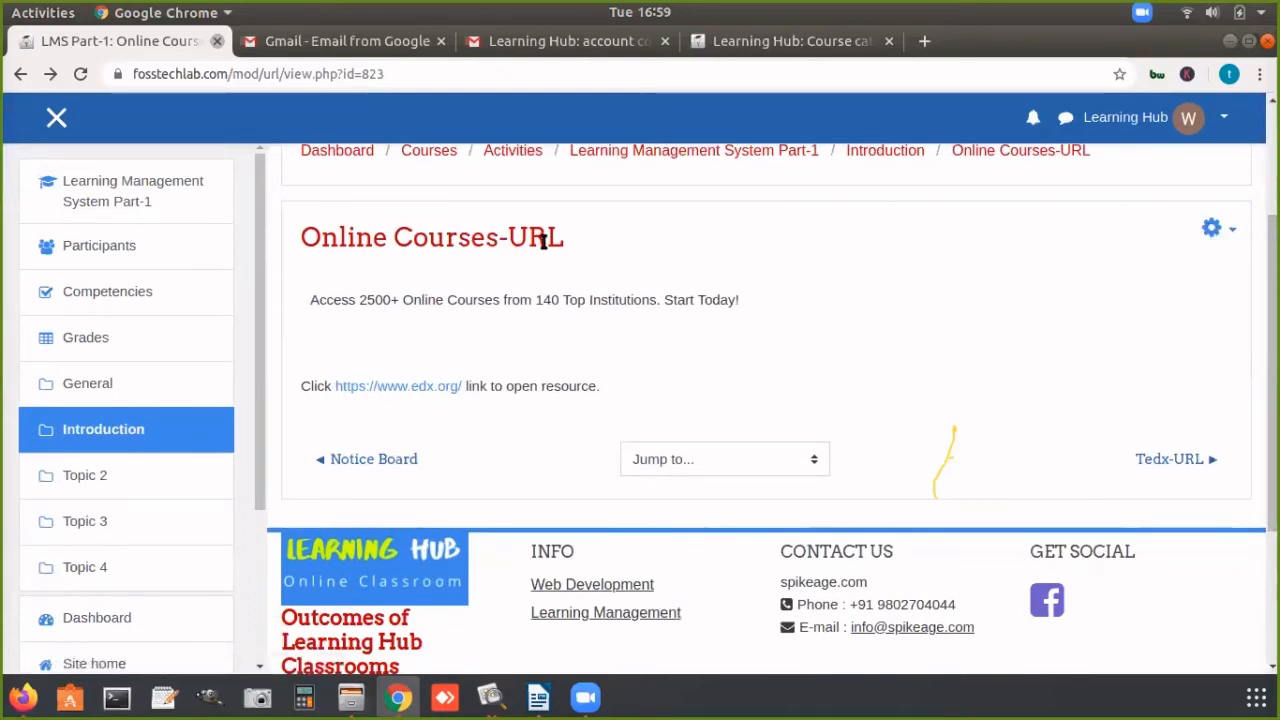
Step: Open the settings of the "Online Courses-URL" resource for editing and review its name, external URL and description
left_click(1218, 236)
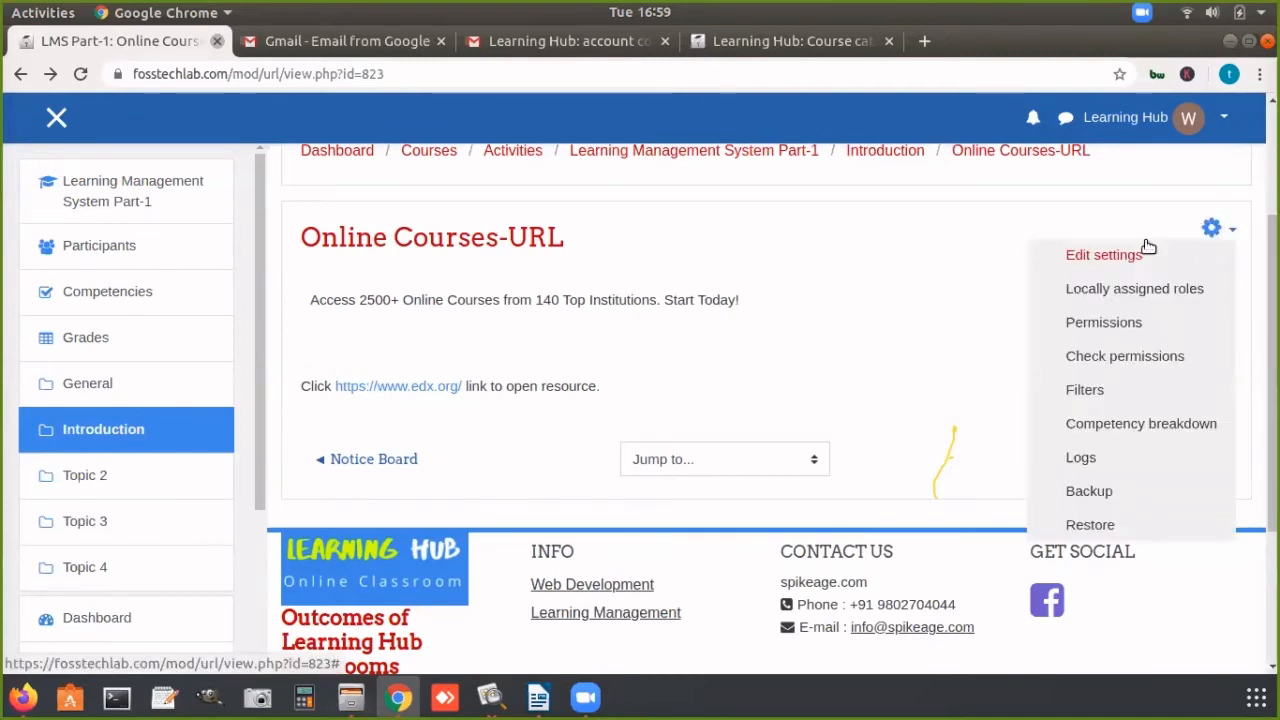
left_click(1116, 256)
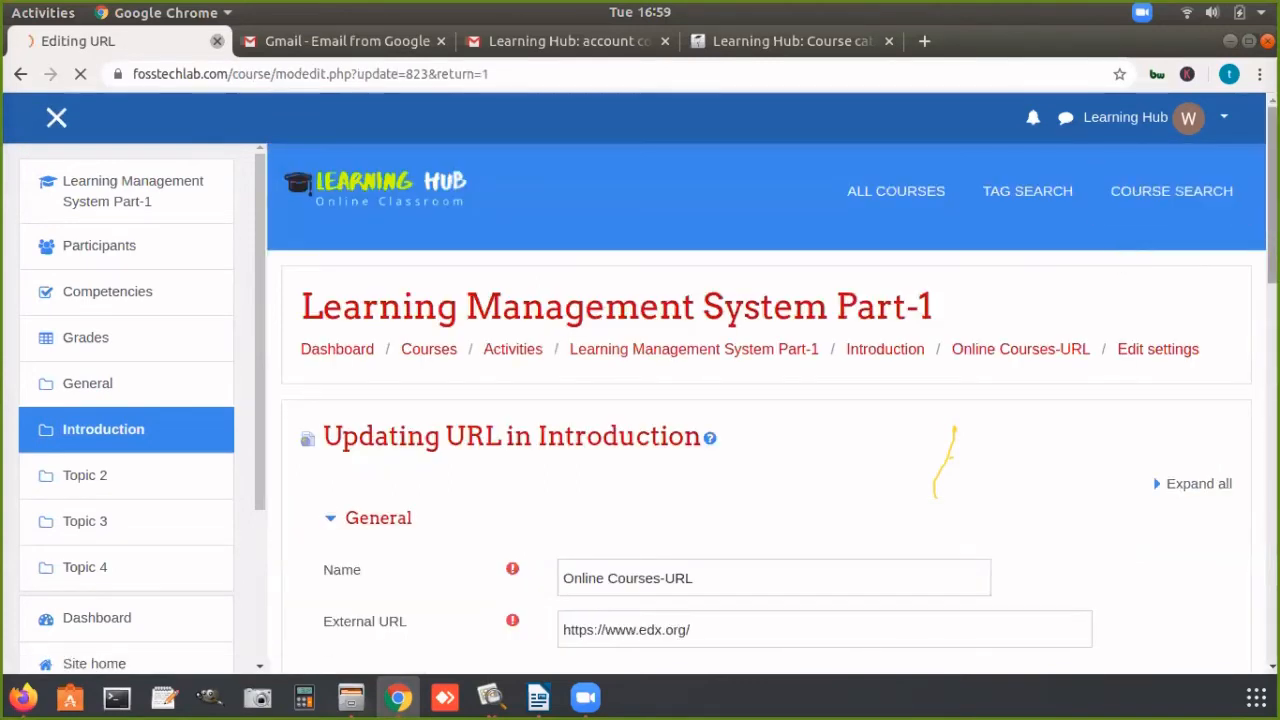
scroll(722, 536, "down", 2)
scroll(766, 408, "down", 4)
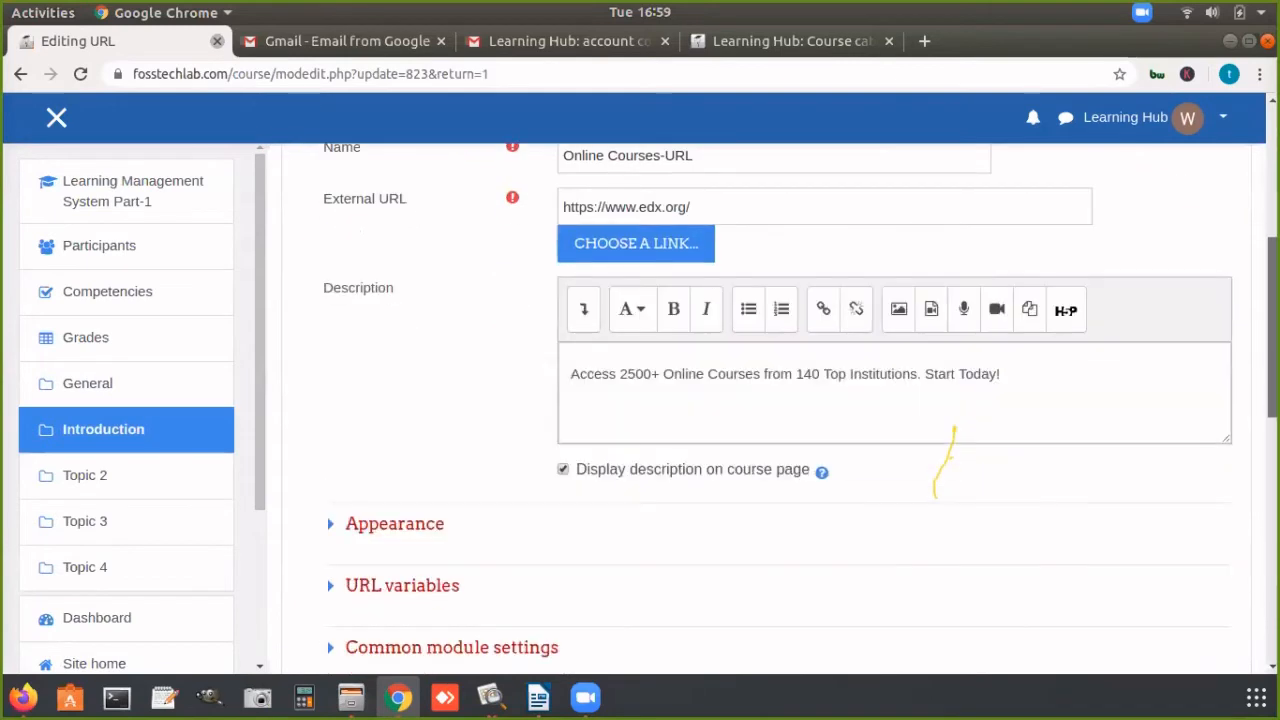
scroll(766, 408, "up", 2)
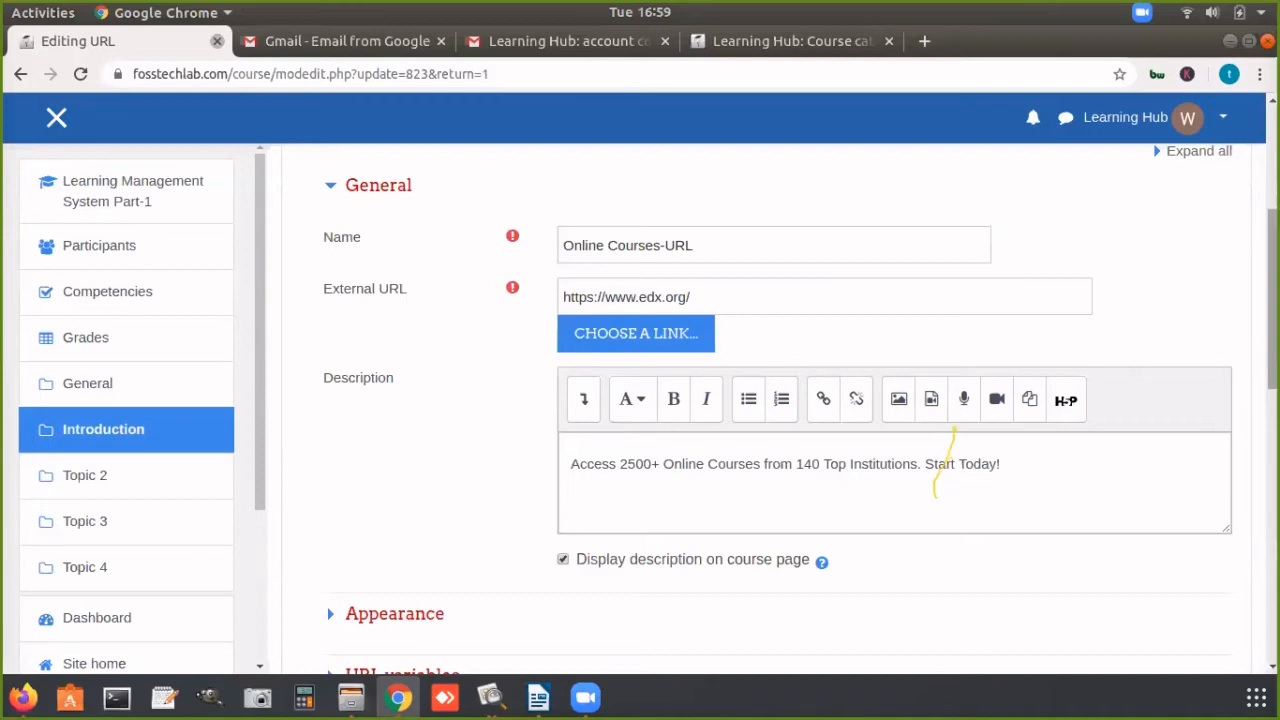
scroll(697, 440, "down", 3)
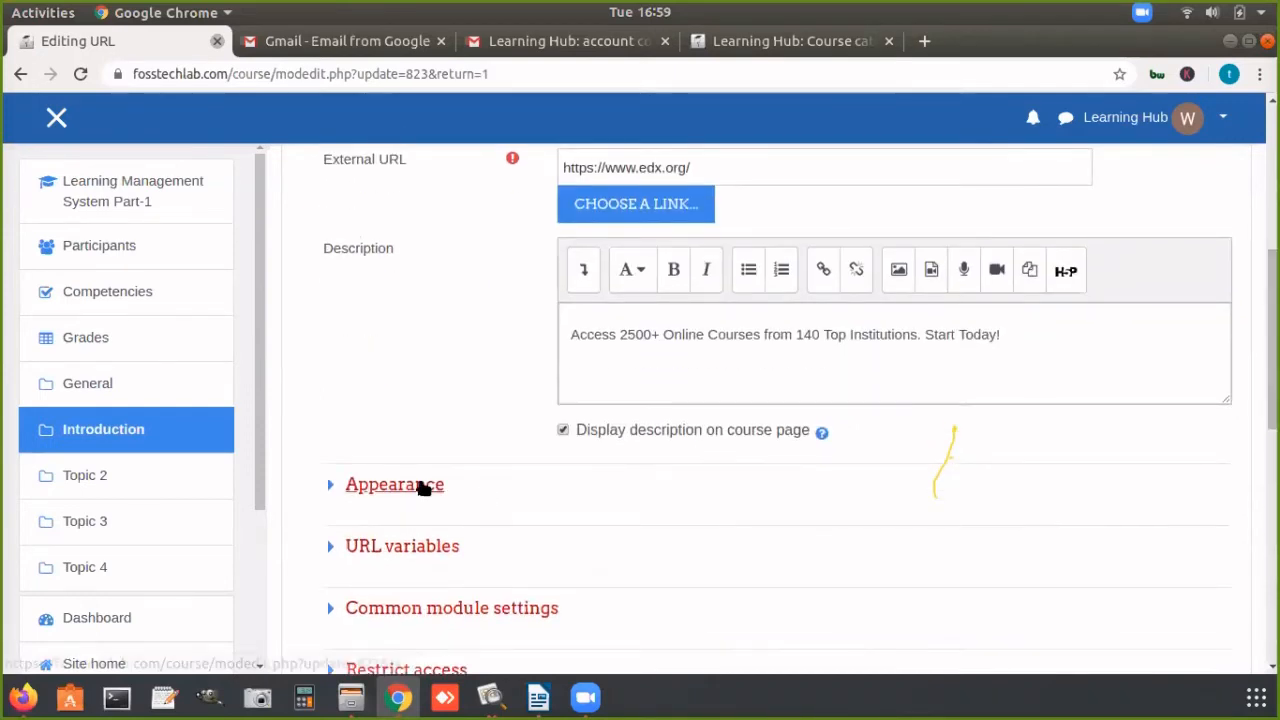
Step: Set the URL resource's display appearance to "In pop-up", save the settings and display the resource
left_click(394, 485)
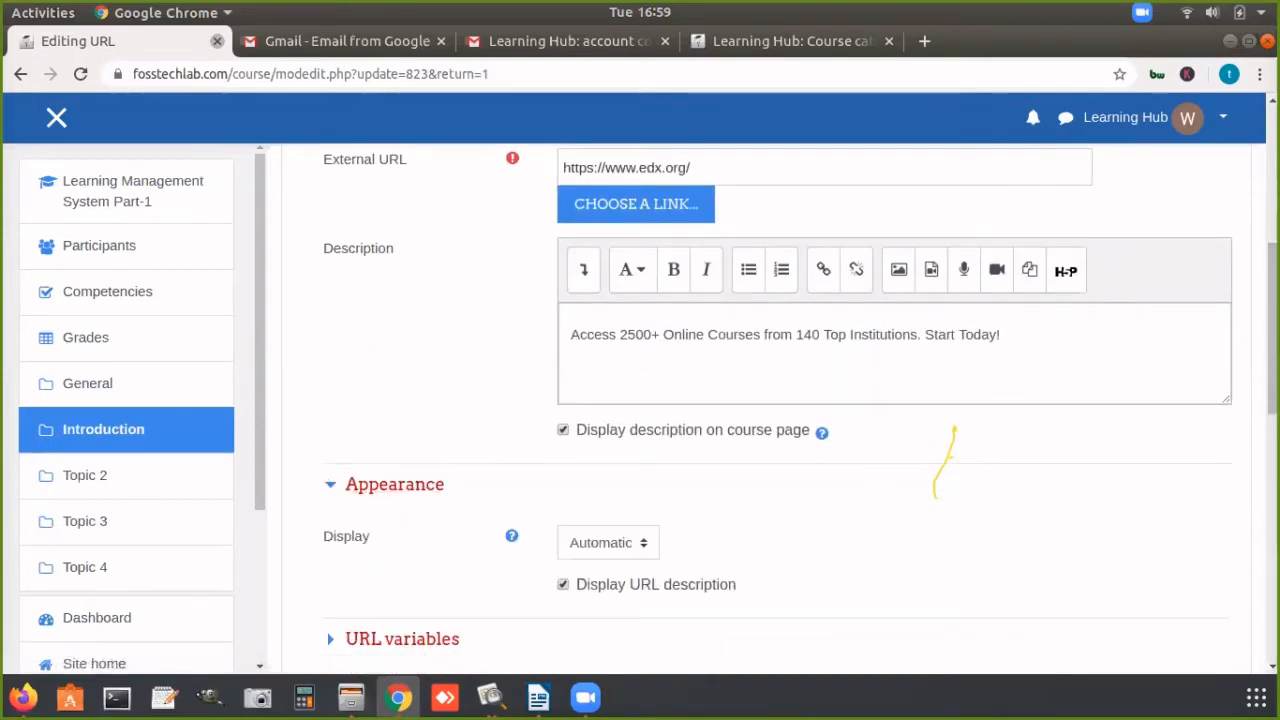
scroll(1128, 400, "down", 3)
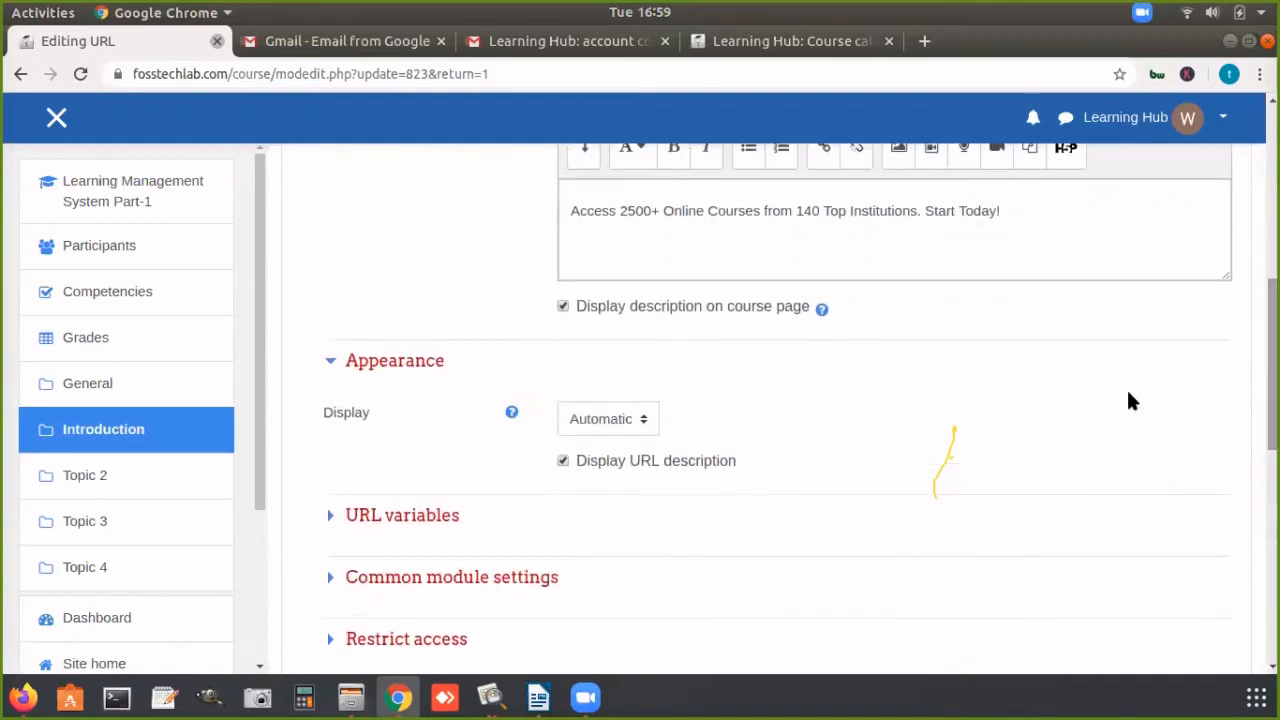
left_click(618, 419)
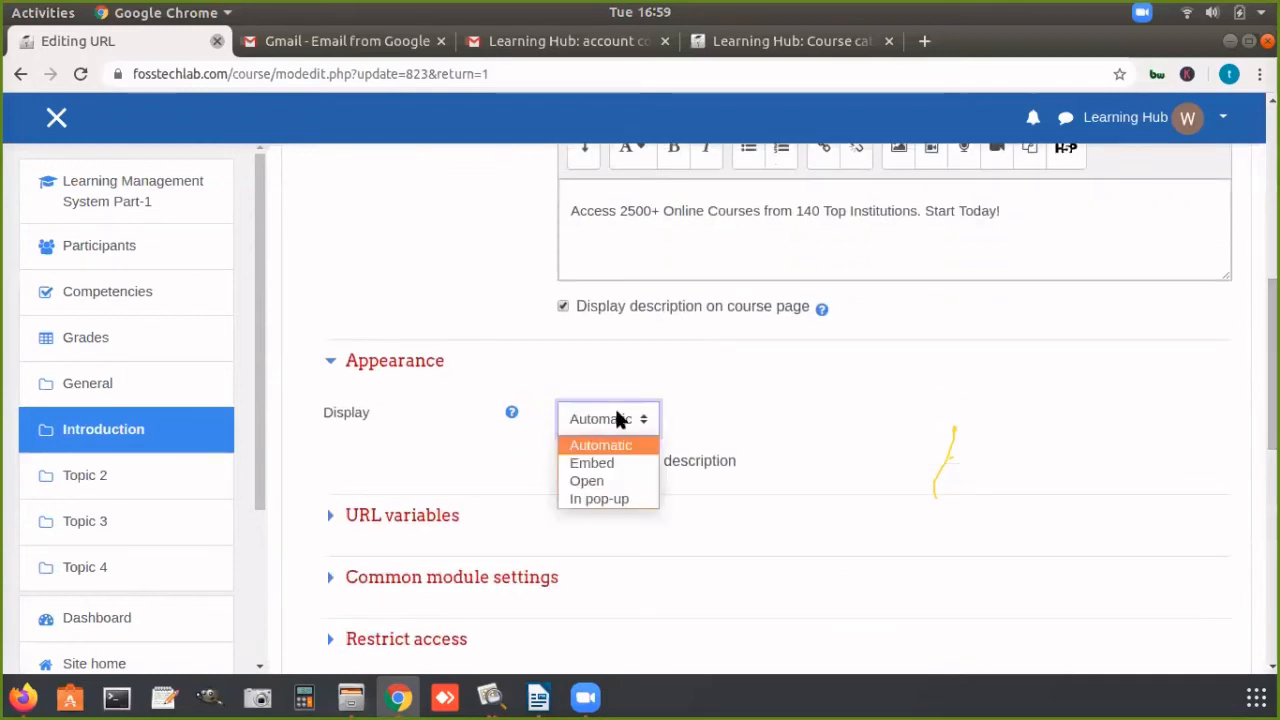
left_click(610, 498)
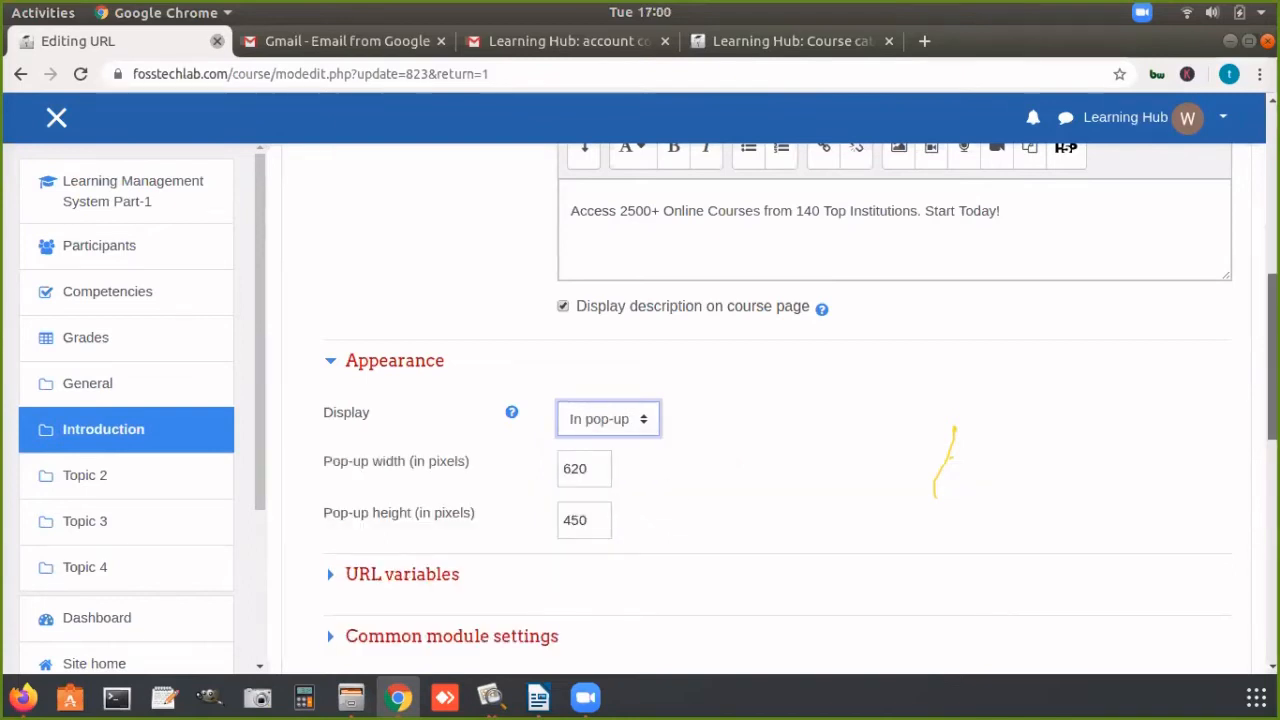
left_click_drag(1272, 330, 1271, 442)
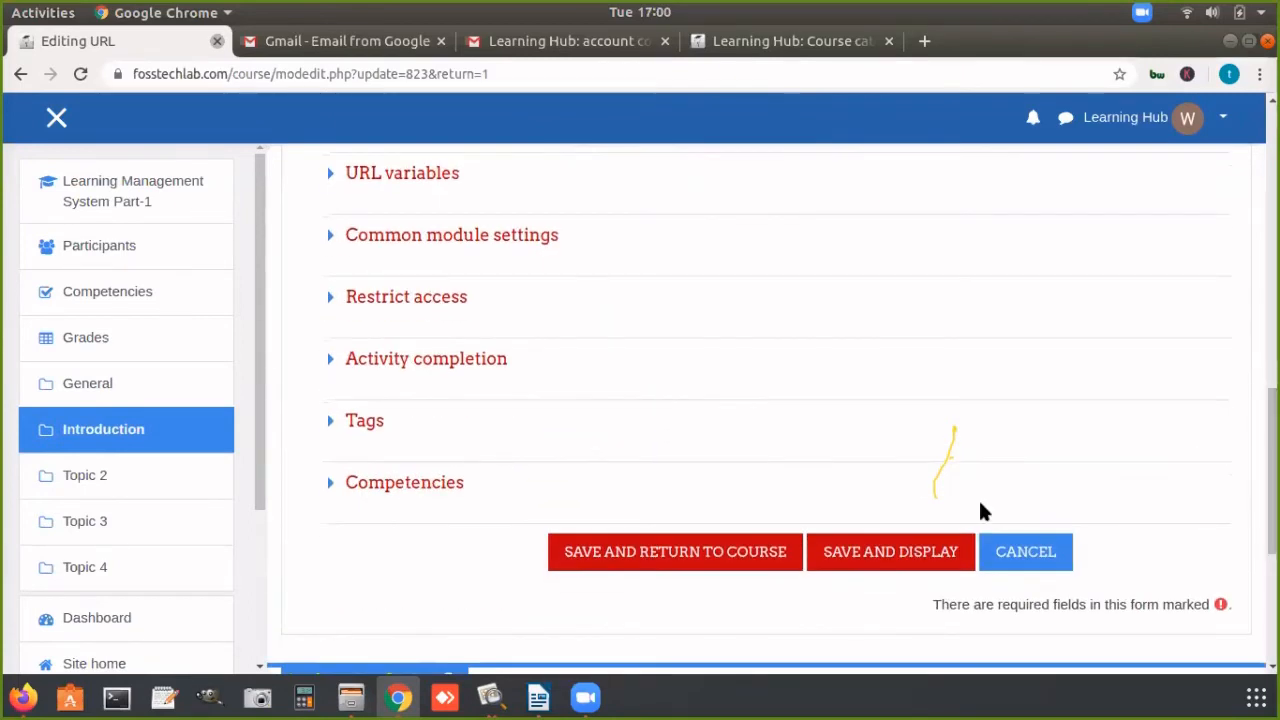
left_click(897, 555)
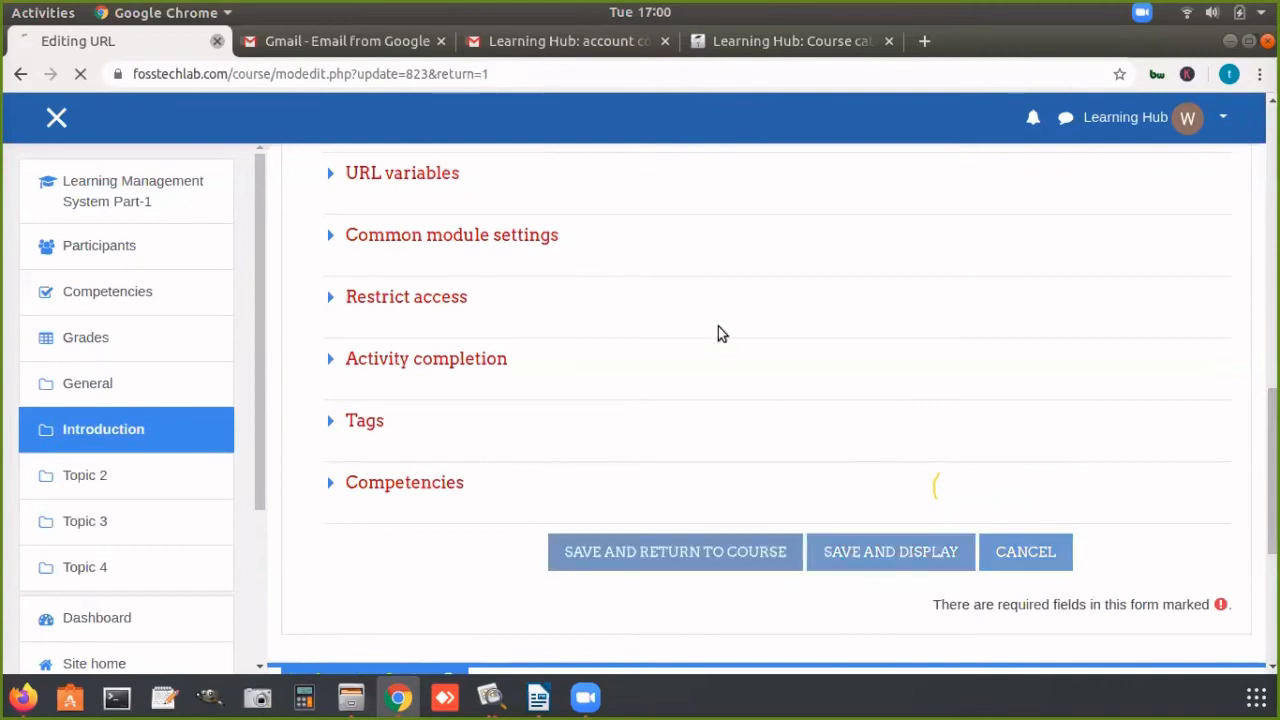
left_click_drag(1272, 290, 1272, 390)
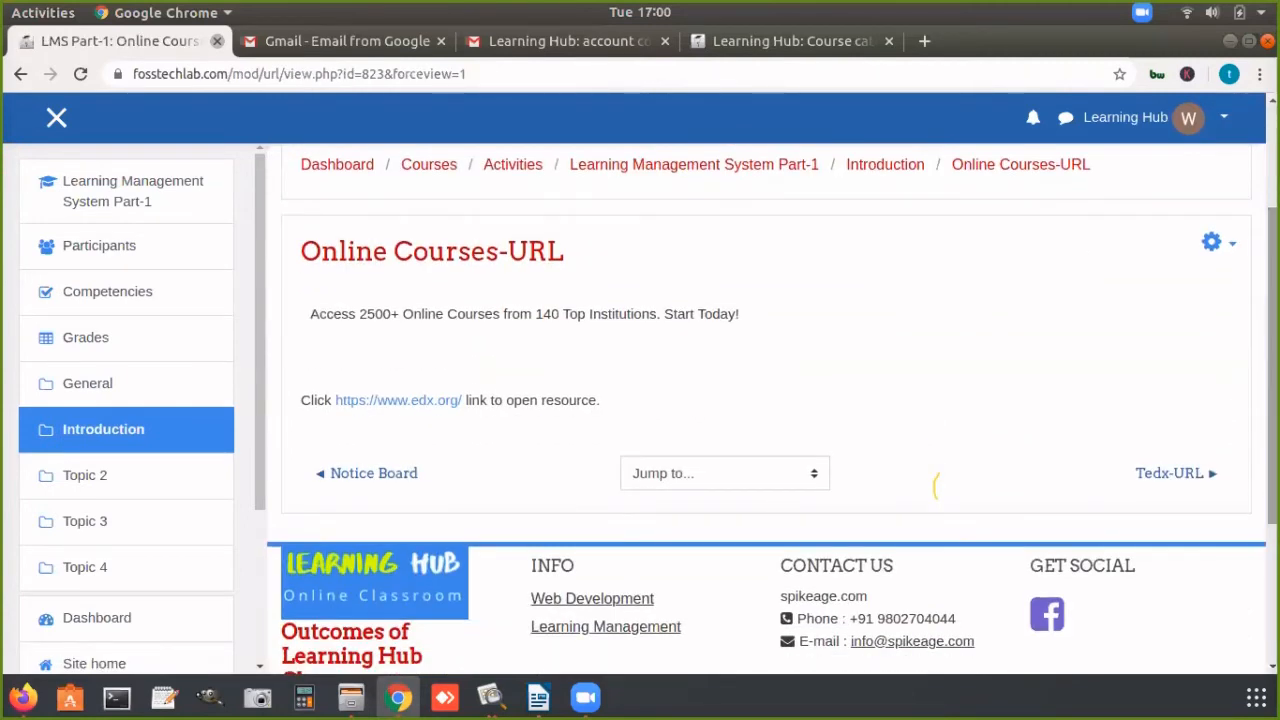
left_click(413, 402)
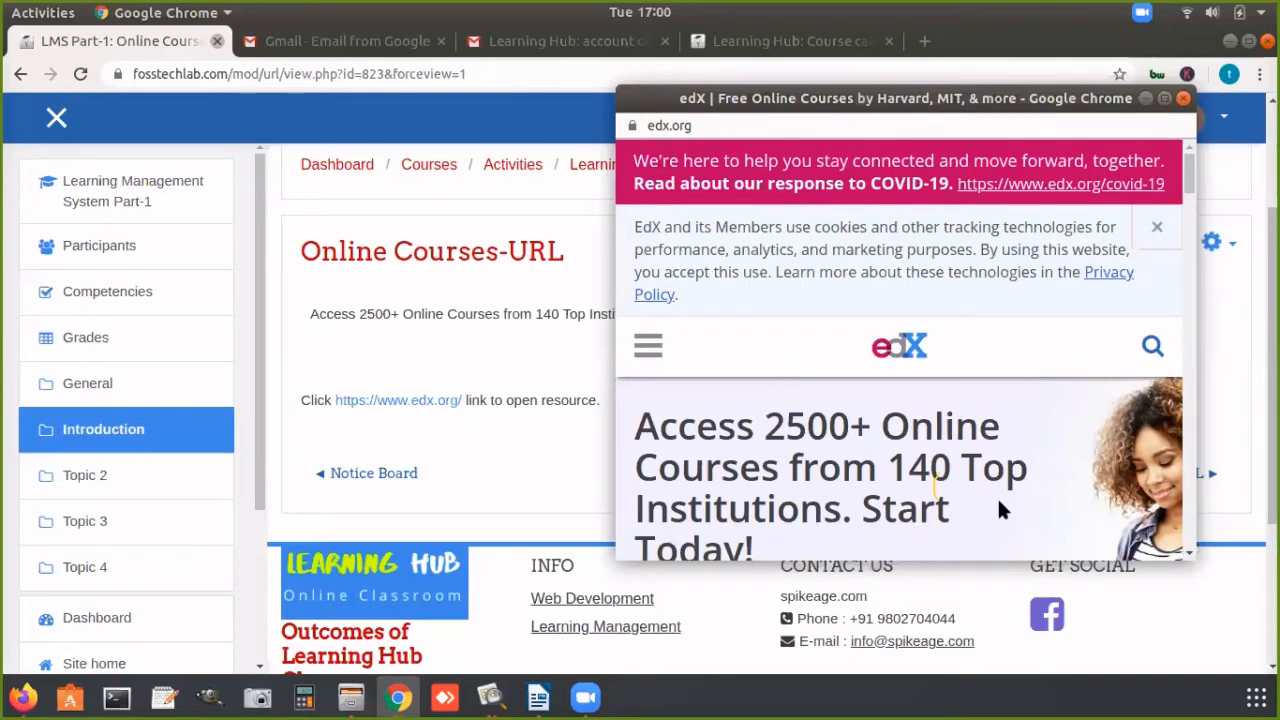
left_click_drag(1189, 193, 1205, 325)
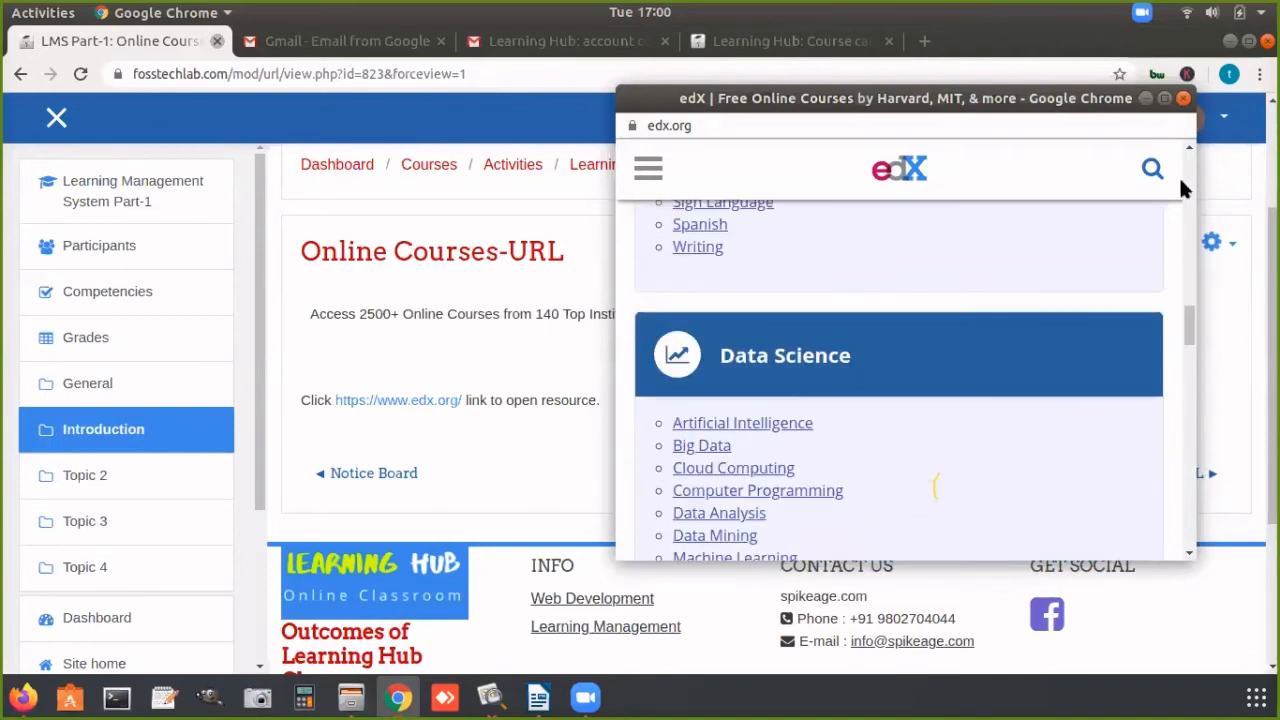
left_click(1183, 98)
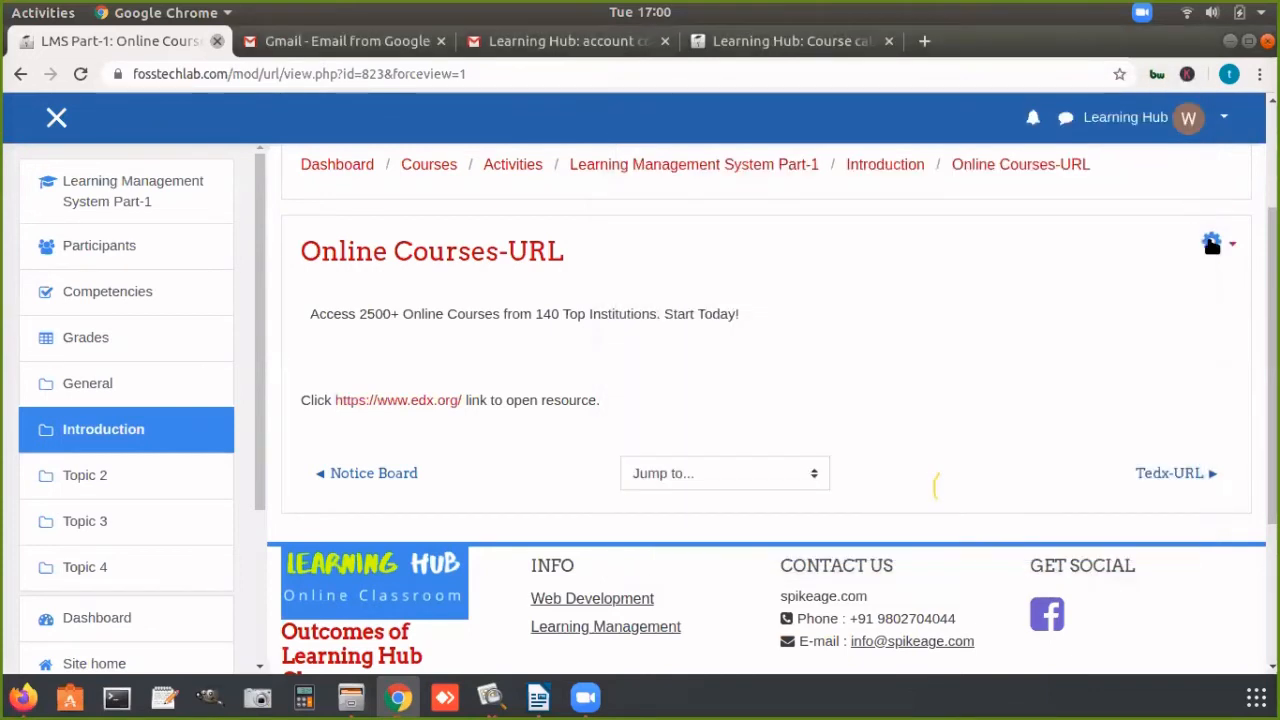
Step: Reopen the "Online Courses-URL" settings, review the "In pop-up" display and its pop-up width and height, then save and display the resource
left_click(1212, 244)
left_click(1138, 264)
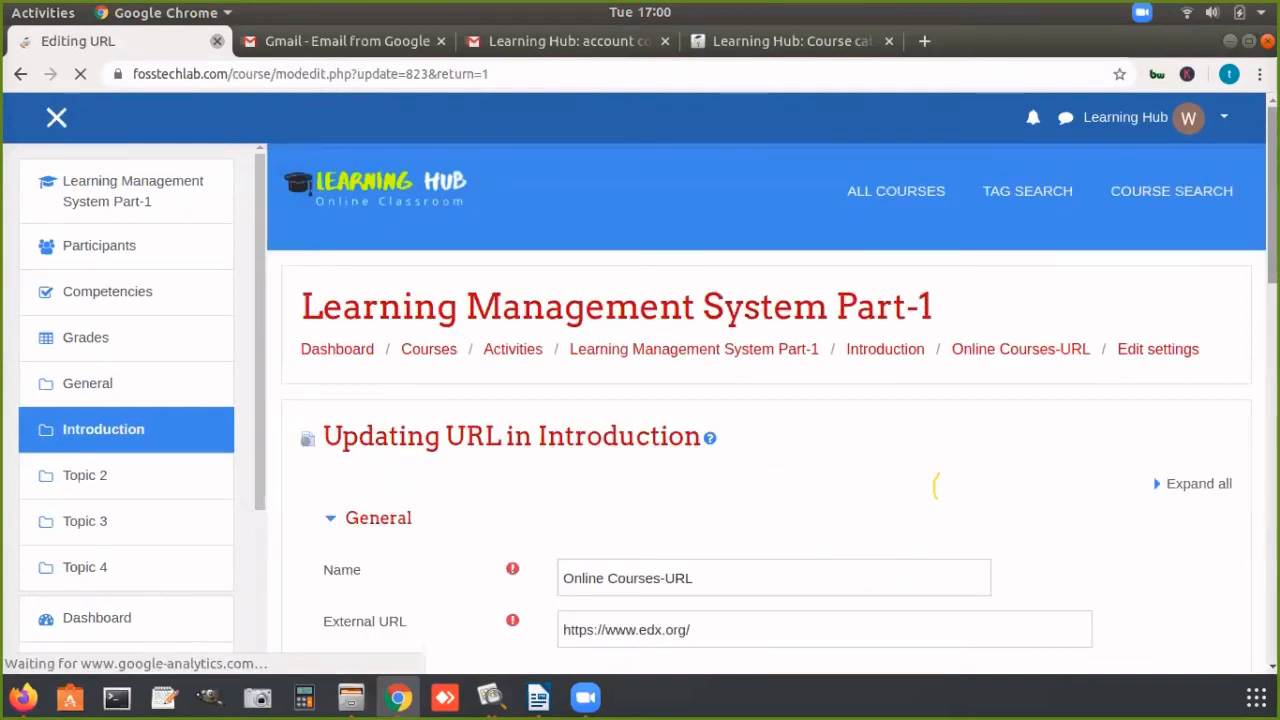
scroll(405, 480, "down", 10)
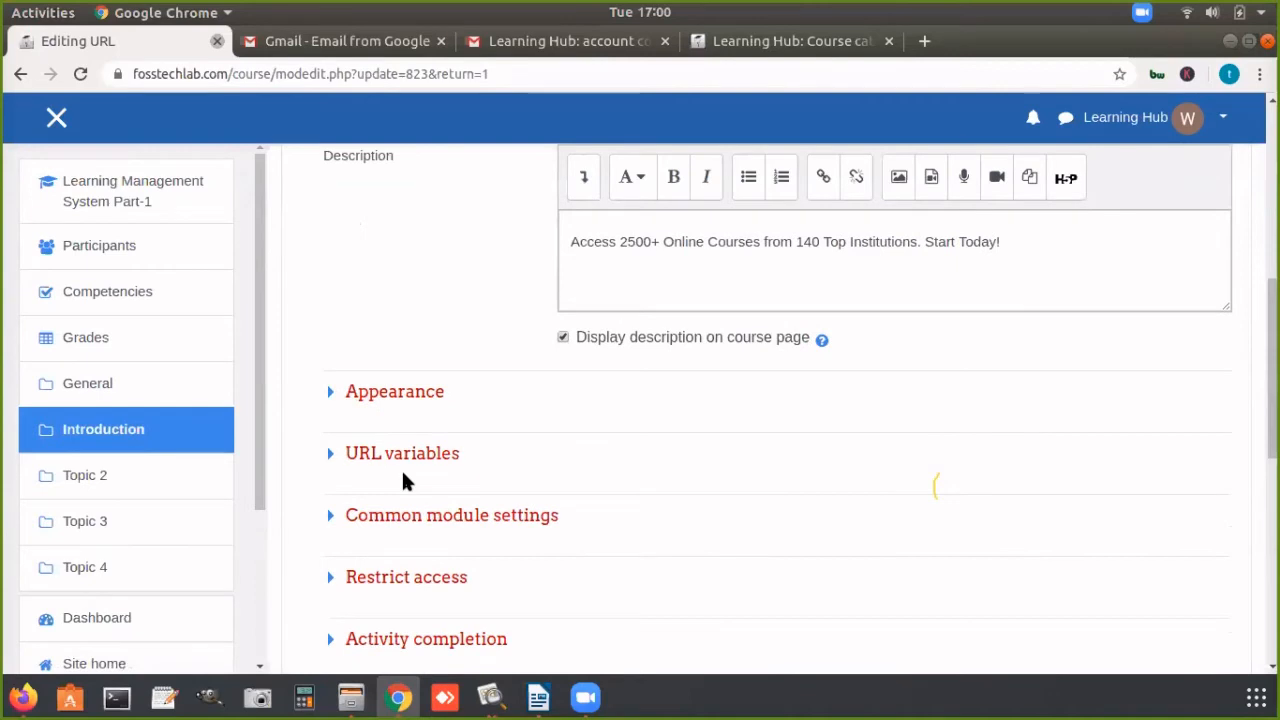
left_click(386, 393)
left_click(622, 455)
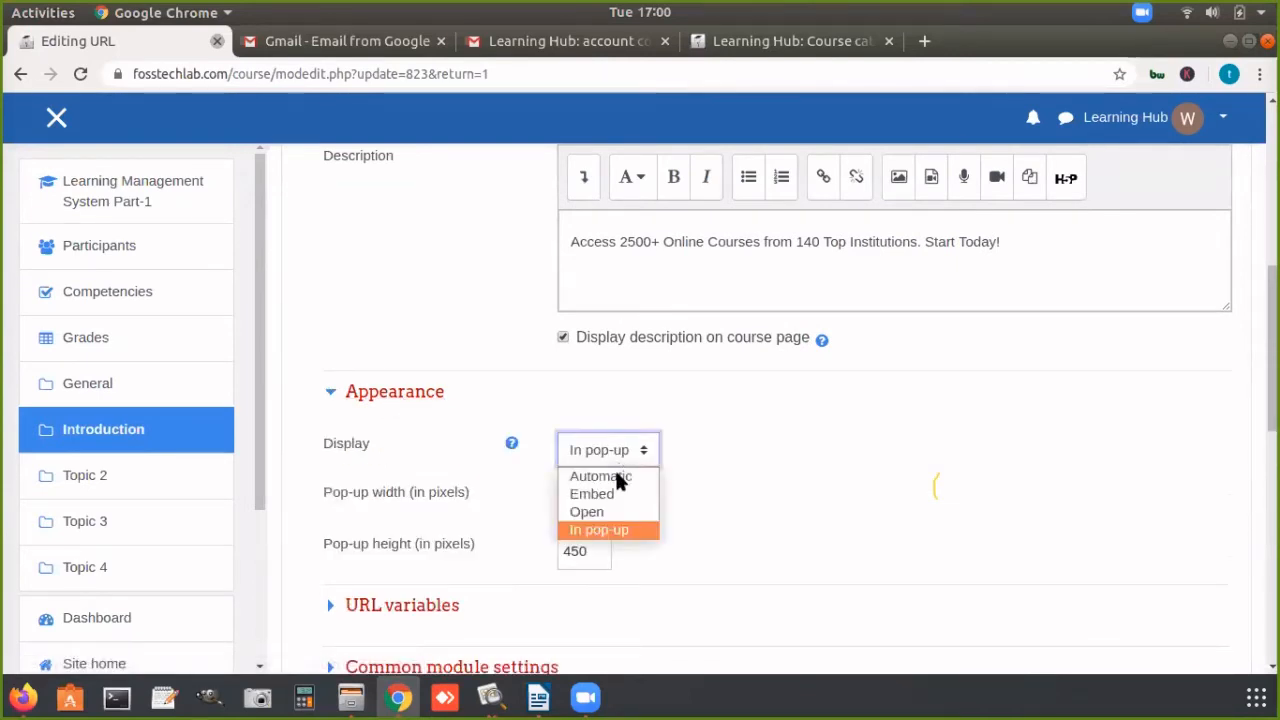
left_click(612, 529)
key("Tab")
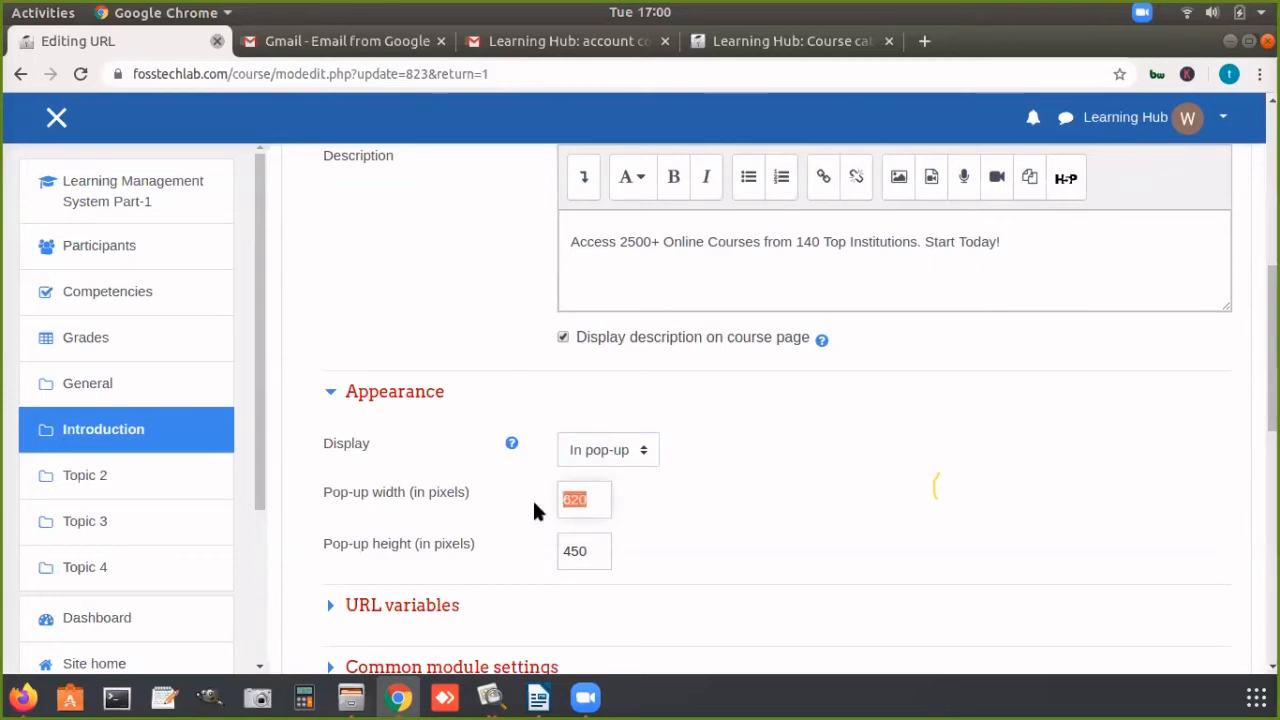
key("Tab")
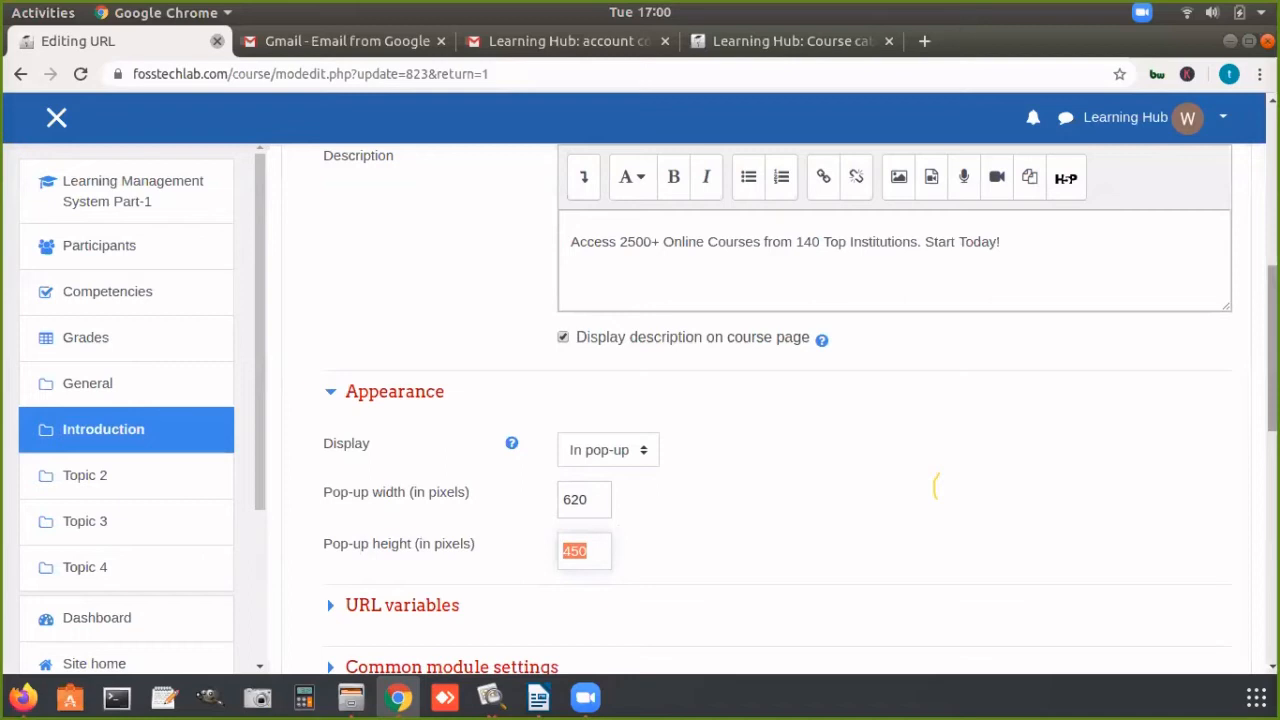
scroll(900, 480, "down", 5)
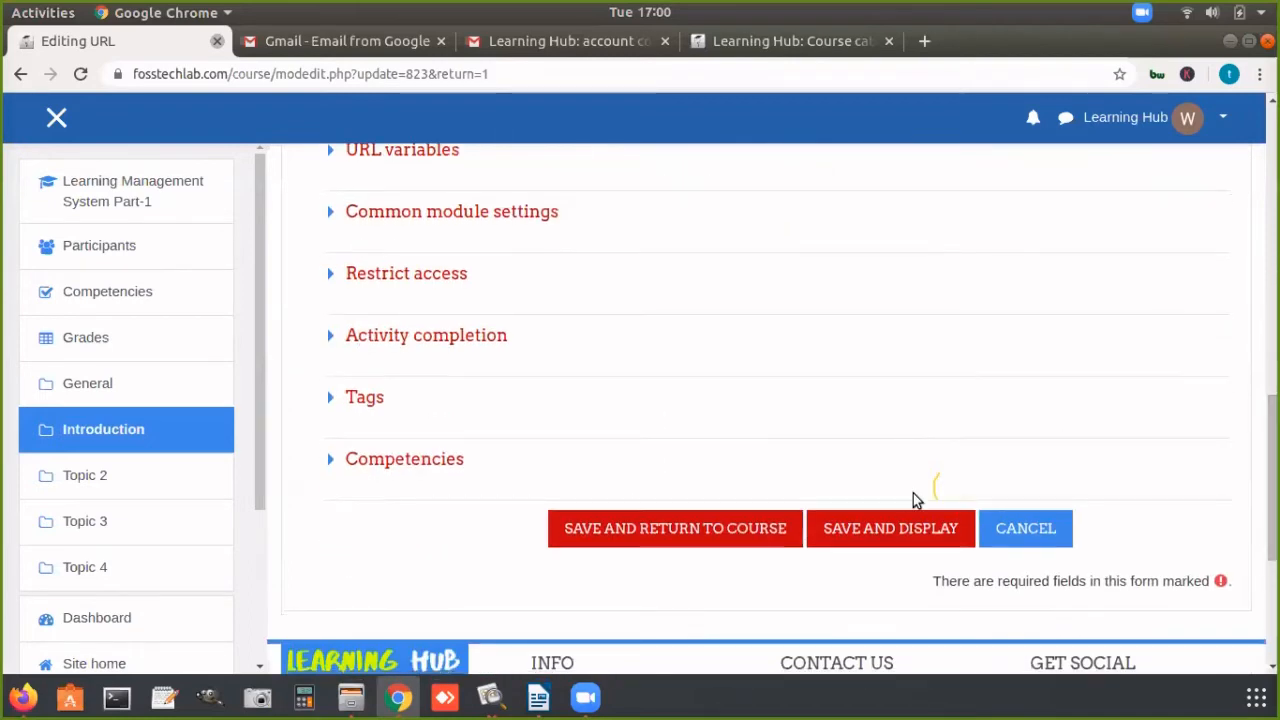
left_click(889, 530)
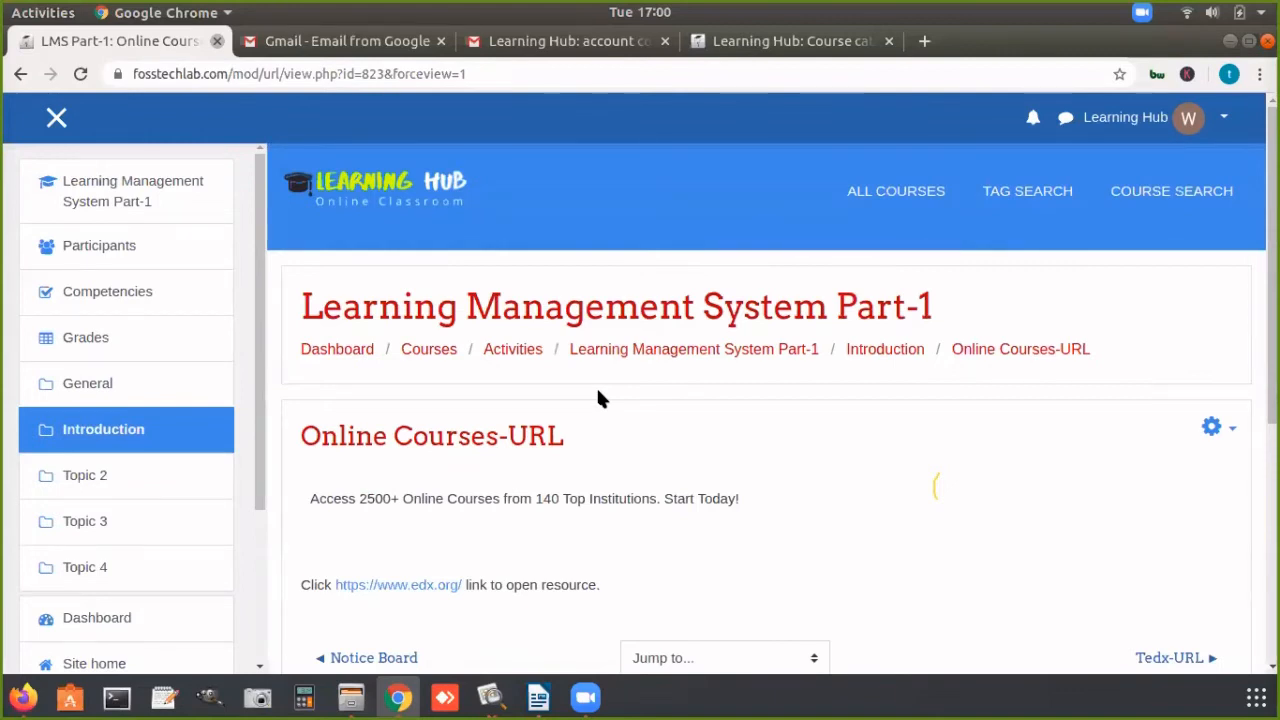
Step: Open "Inroduction To LMS-Page" from the course page, view its embedded video and return to the course
left_click(702, 346)
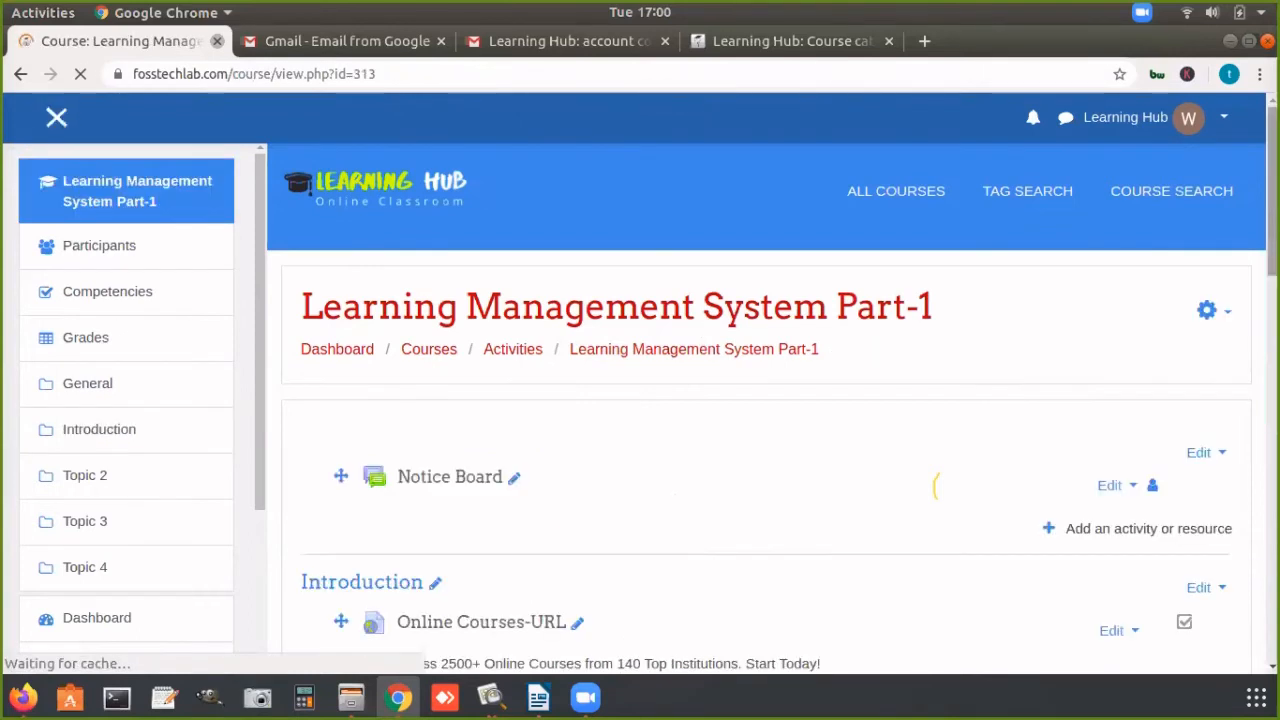
left_click_drag(1272, 182, 1272, 314)
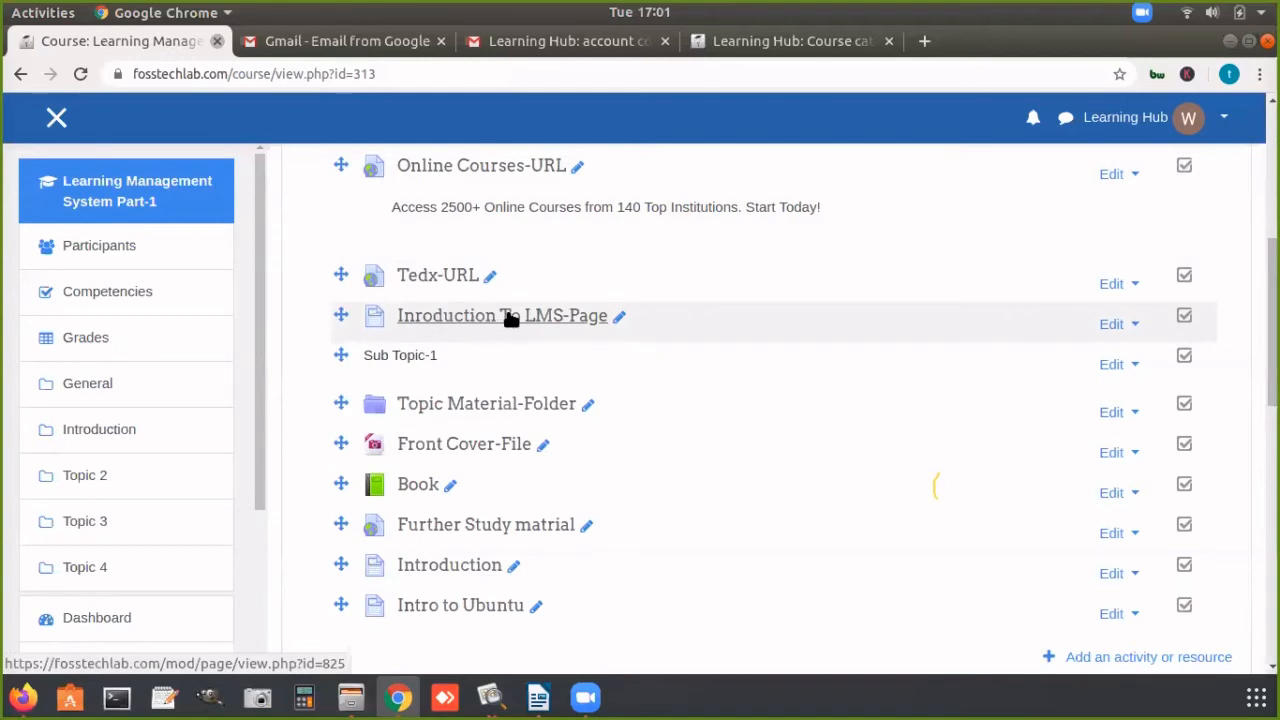
left_click(578, 321)
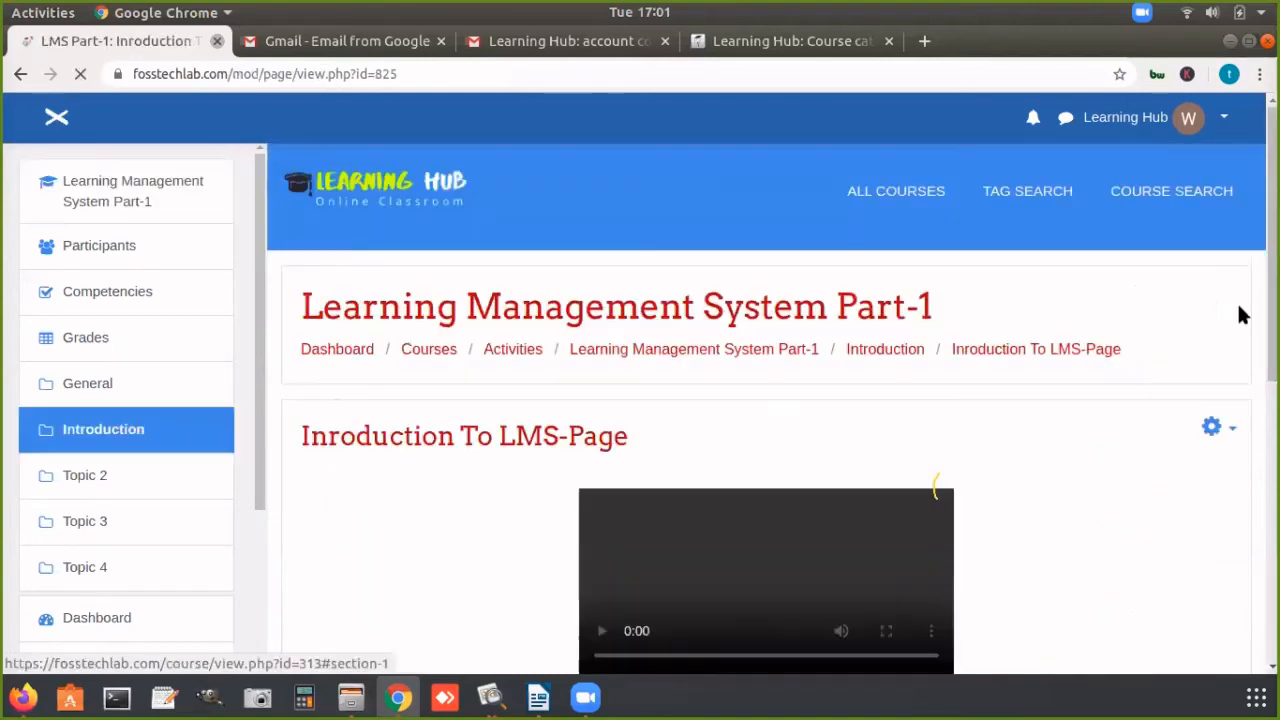
scroll(937, 488, "down", 2)
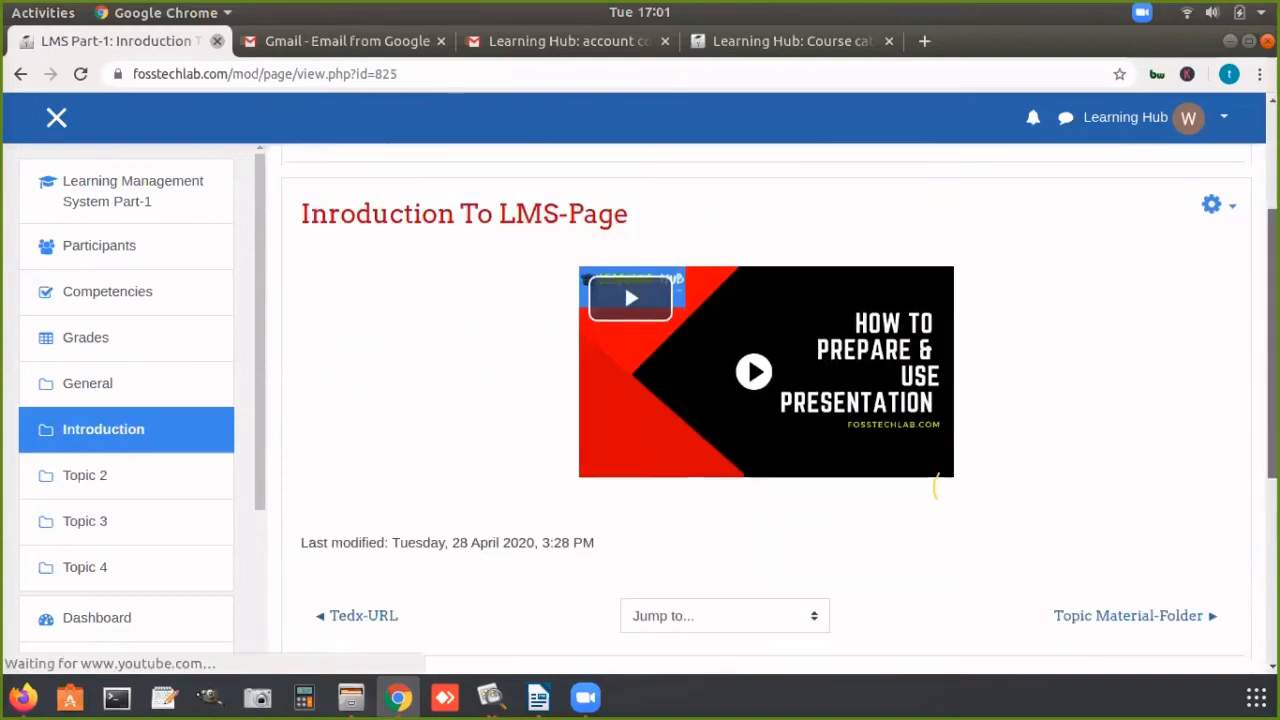
scroll(937, 490, "up", 1)
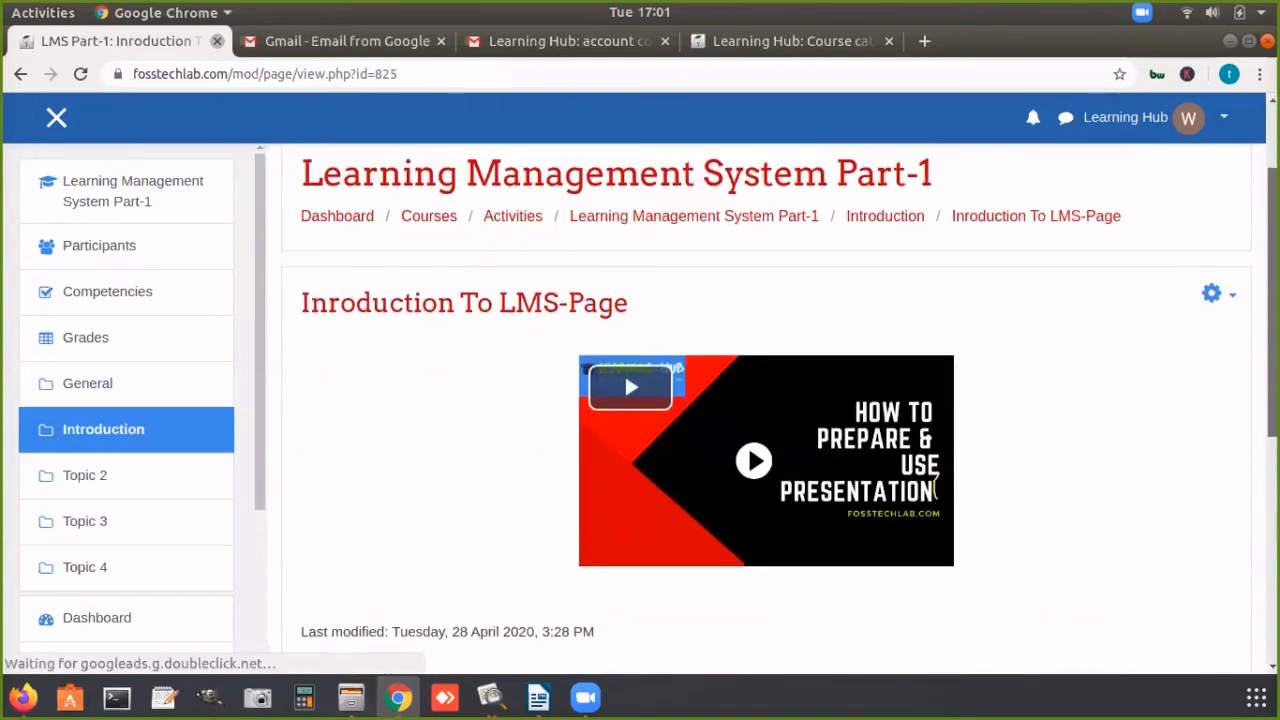
left_click(776, 220)
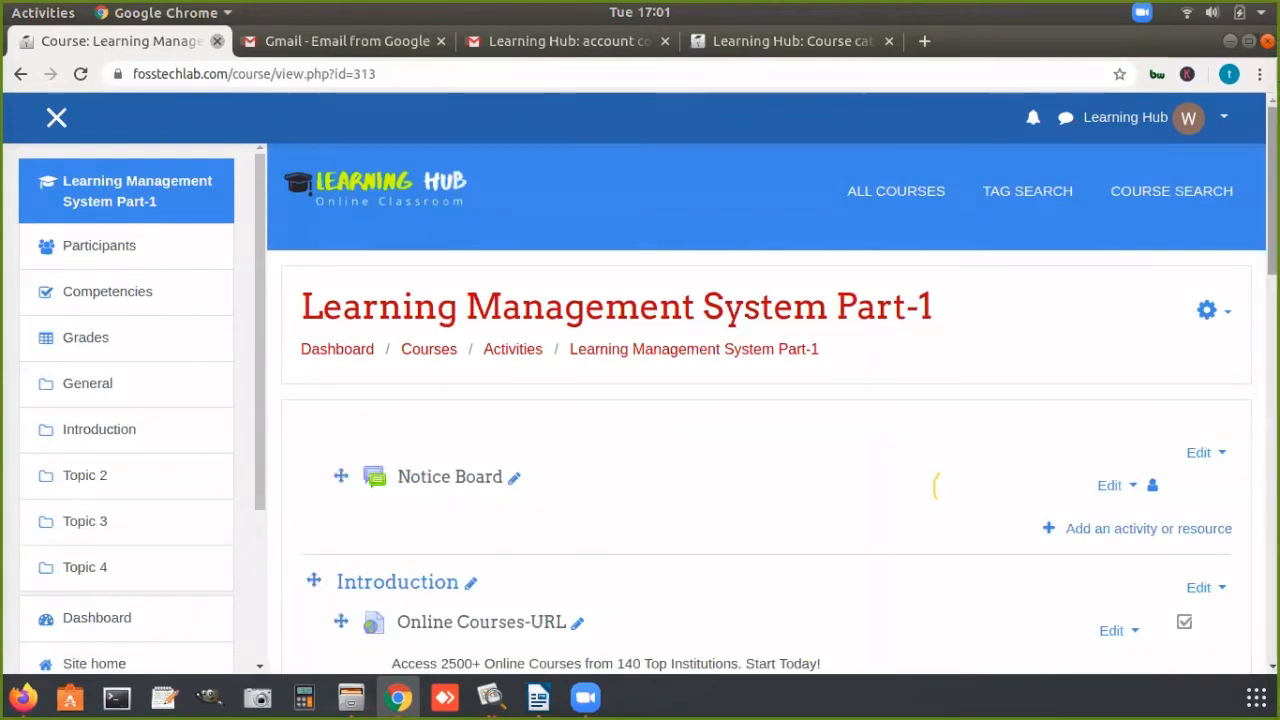
Step: Open "Topic Material-Folder" in the Introduction section, view the files it holds and return to the course
scroll(940, 486, "down", 6)
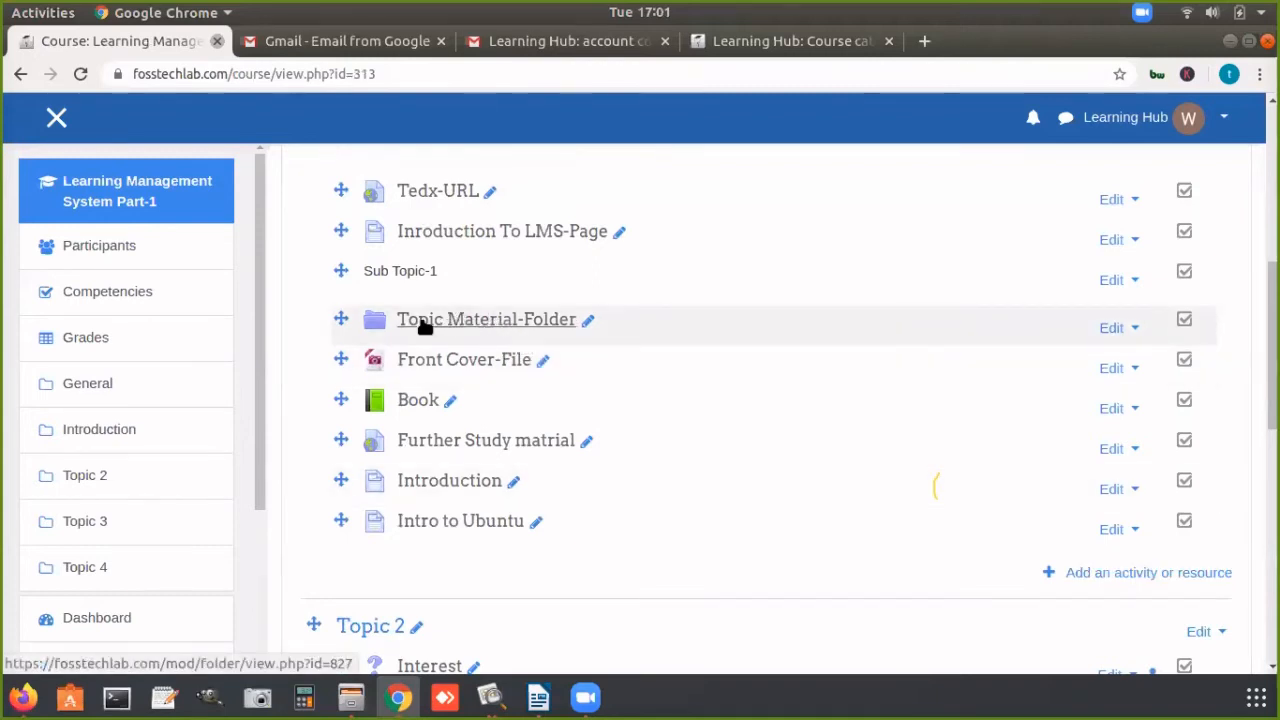
left_click(553, 319)
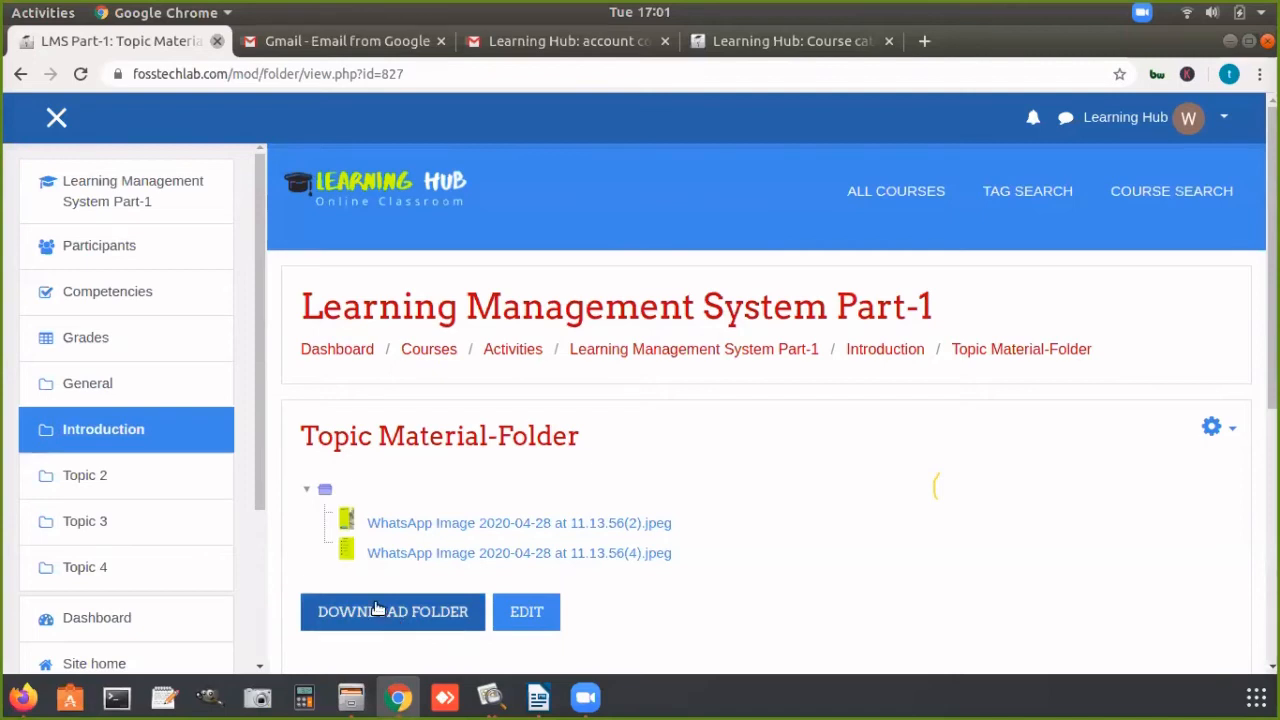
left_click(692, 350)
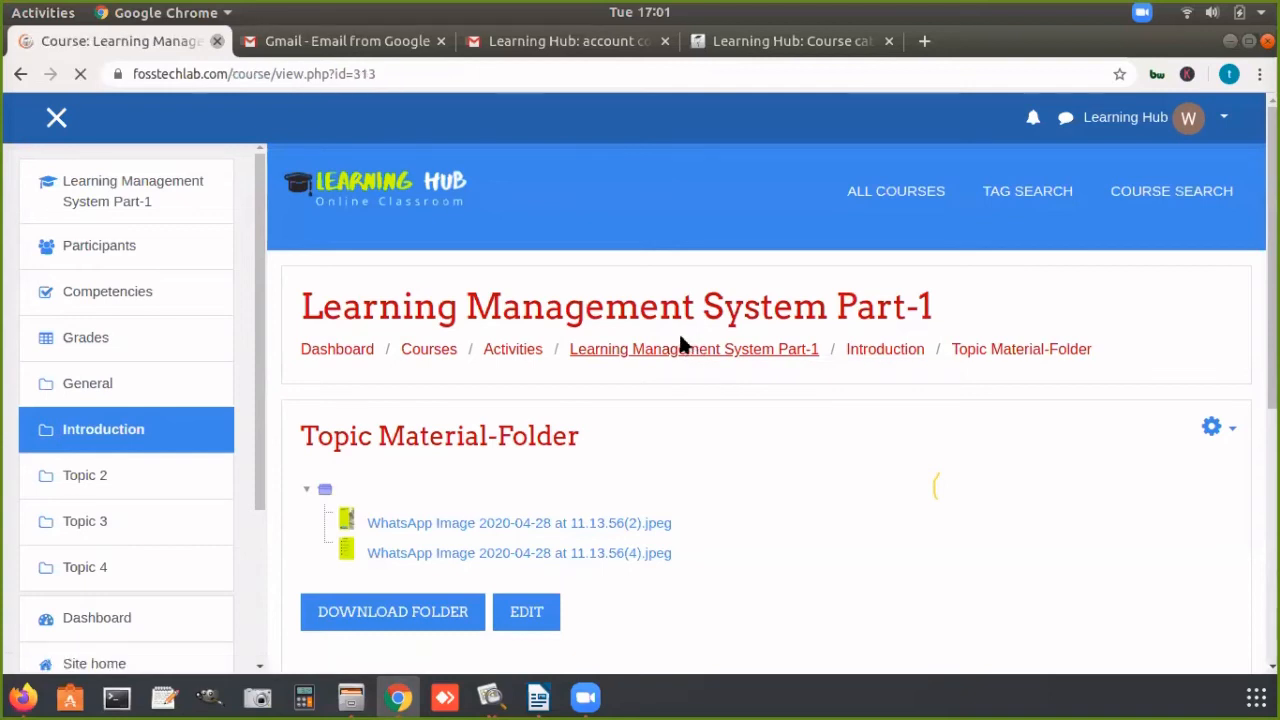
Step: Open "Front Cover-File" in the Introduction section, view the cover image and return to the course
scroll(475, 322, "down", 5)
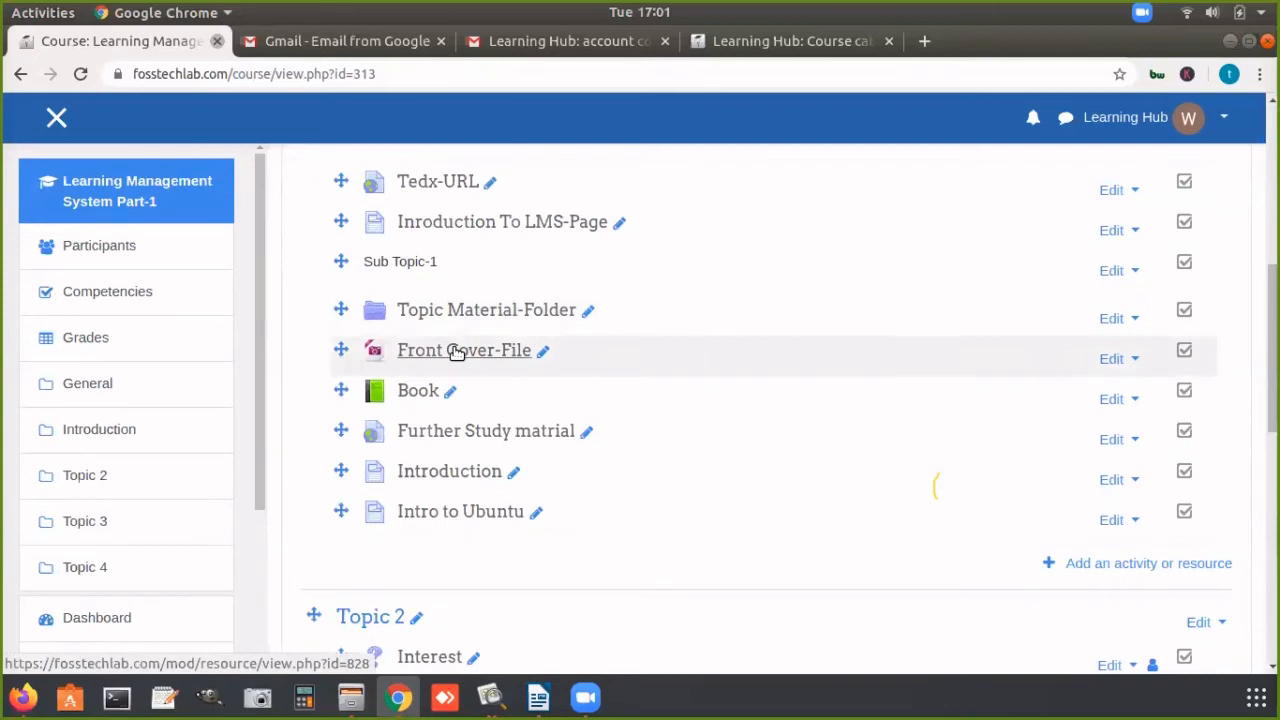
left_click(455, 352)
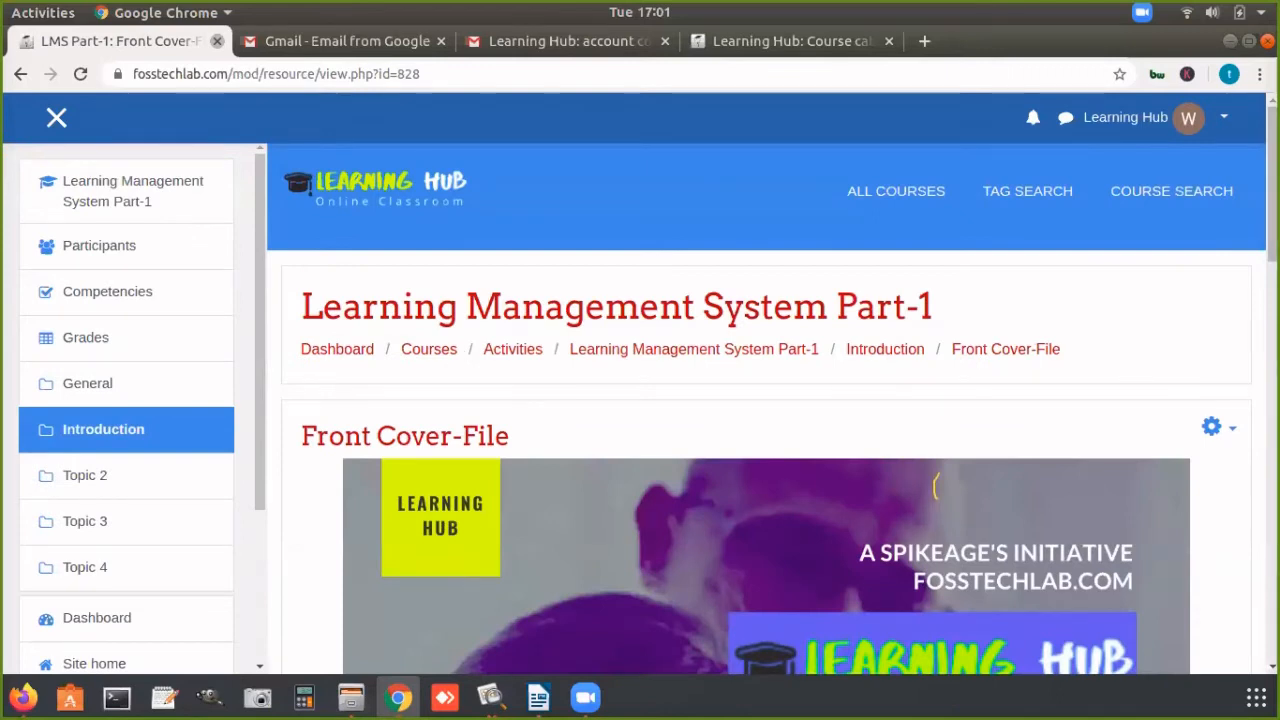
scroll(936, 487, "down", 3)
scroll(936, 486, "down", 6)
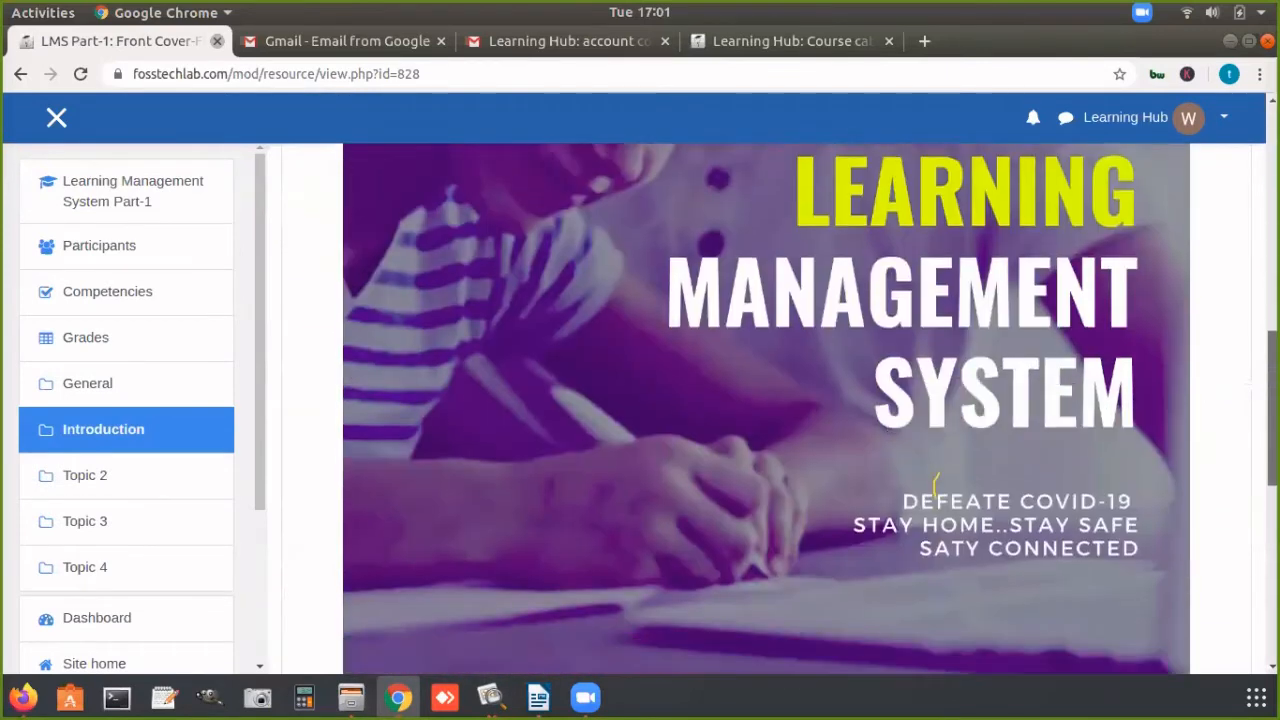
scroll(936, 487, "up", 9)
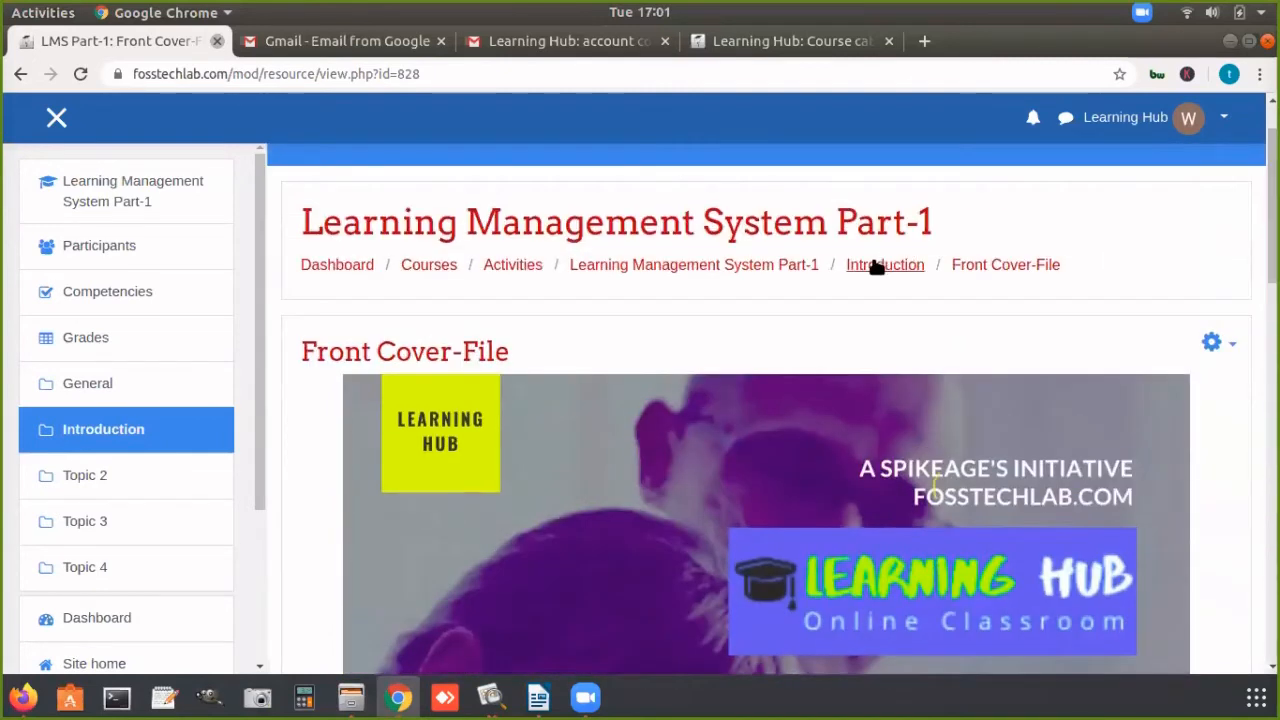
left_click(800, 264)
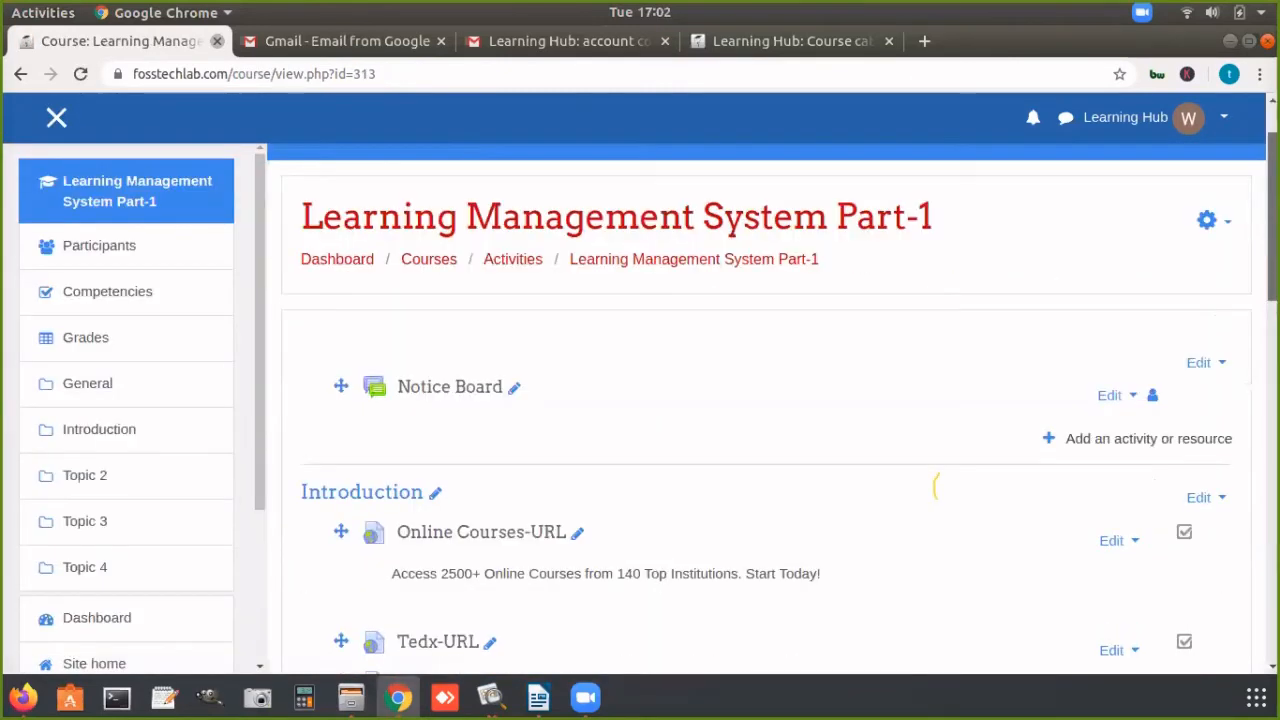
scroll(936, 486, "down", 5)
scroll(936, 487, "down", 1)
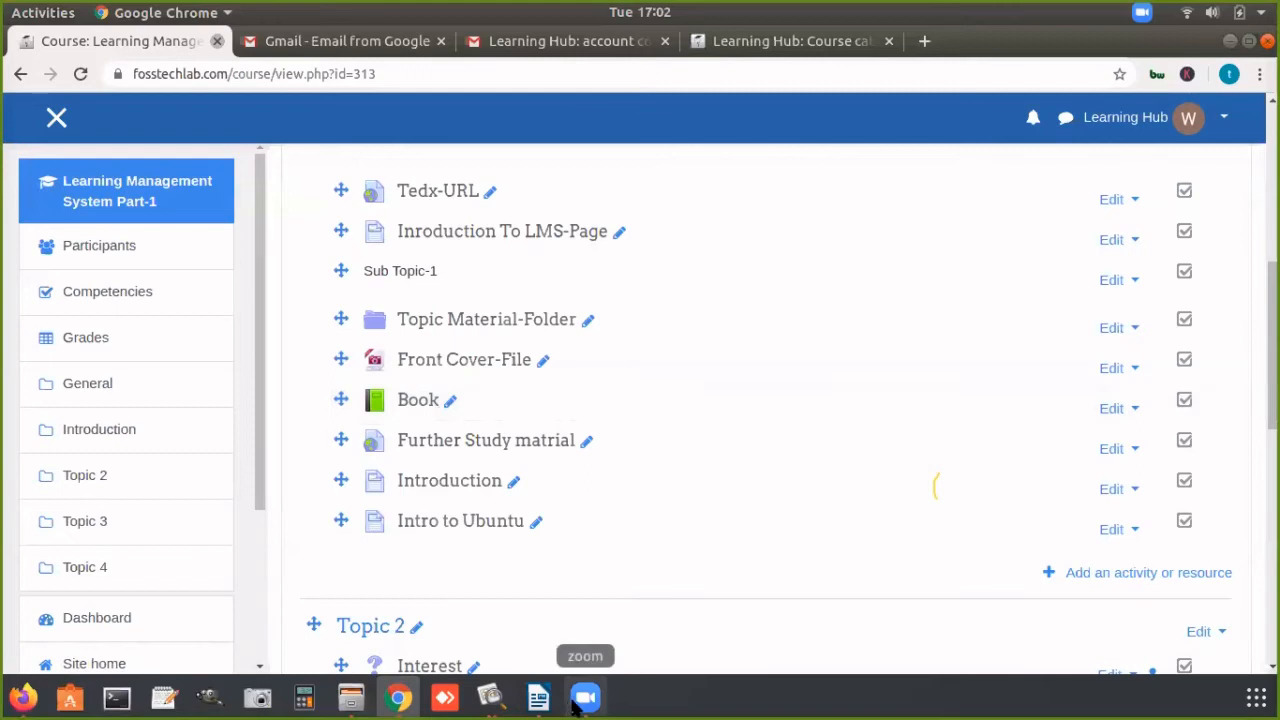
left_click(578, 702)
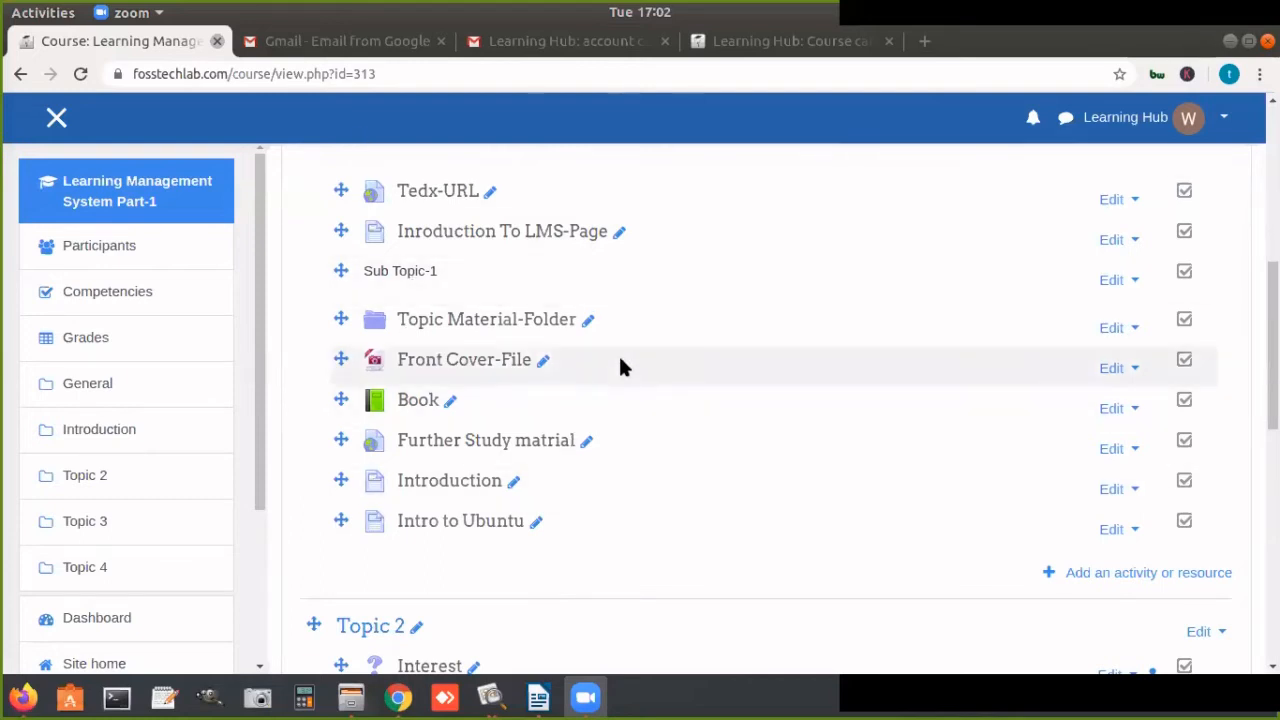
left_click(805, 108)
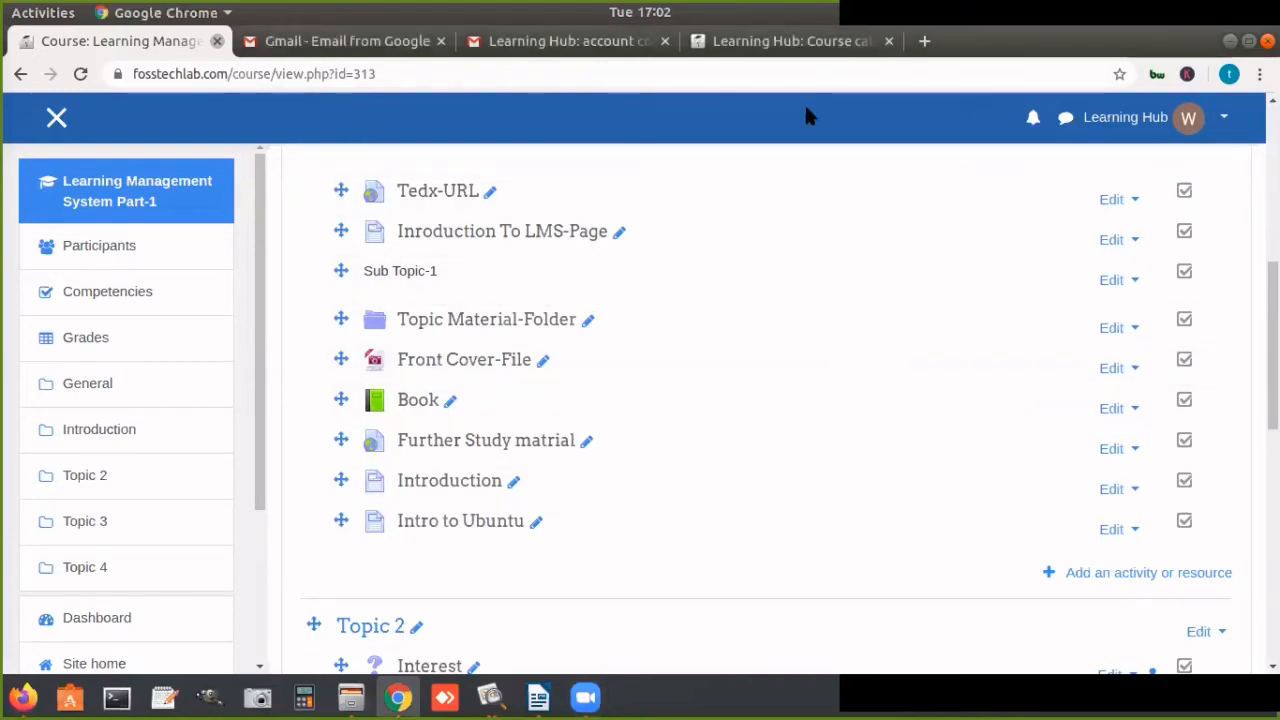
left_click(1220, 39)
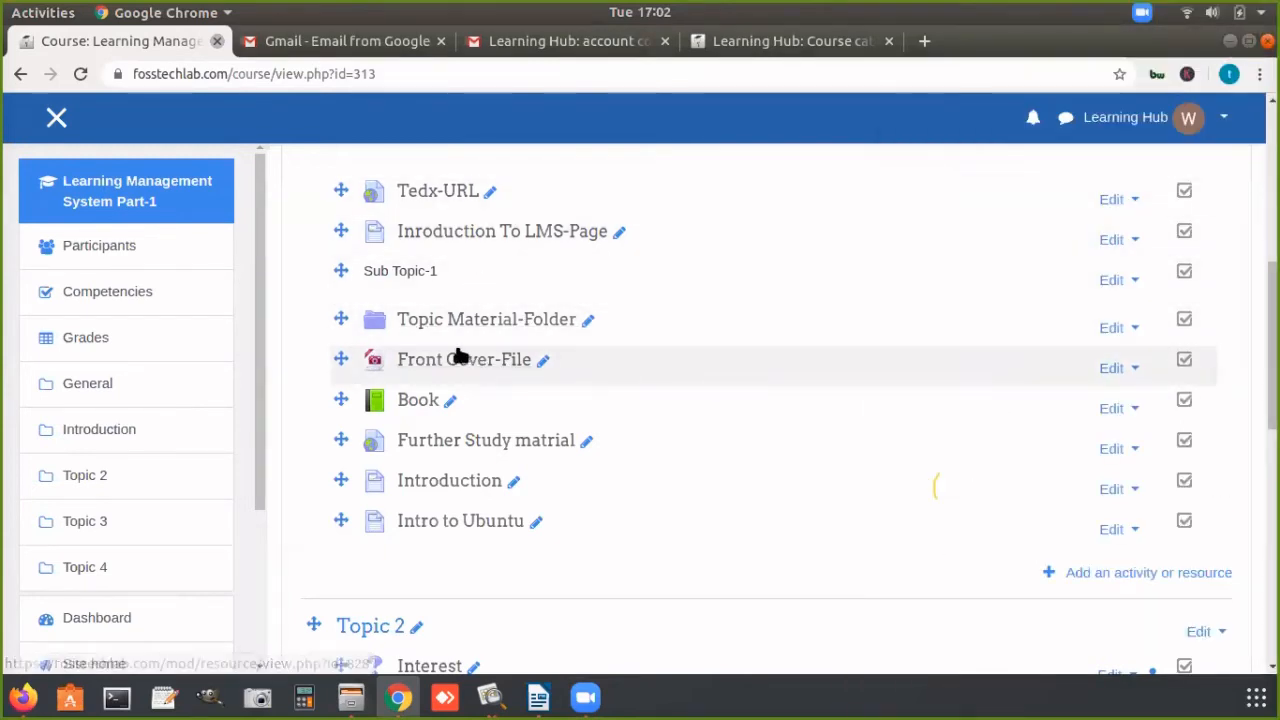
Step: Start adding a Folder resource to the Introduction section and bring up its name and description settings
scroll(760, 400, "down", 2)
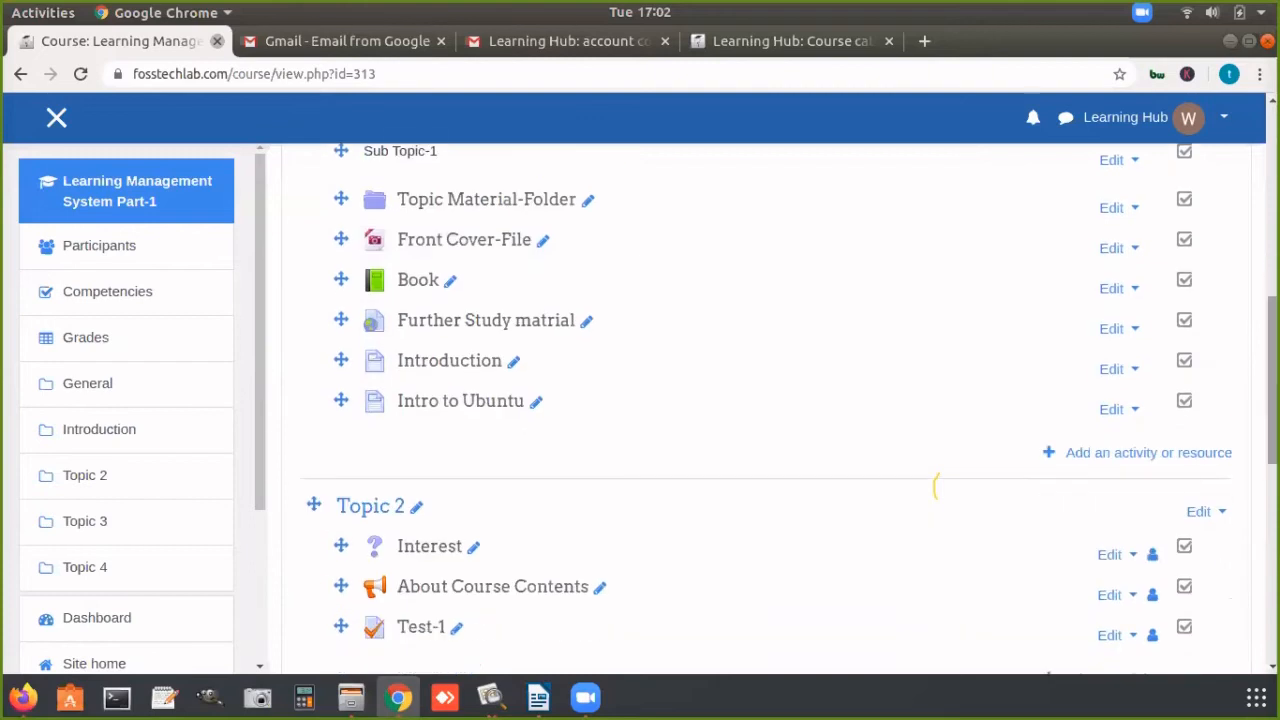
left_click(1176, 455)
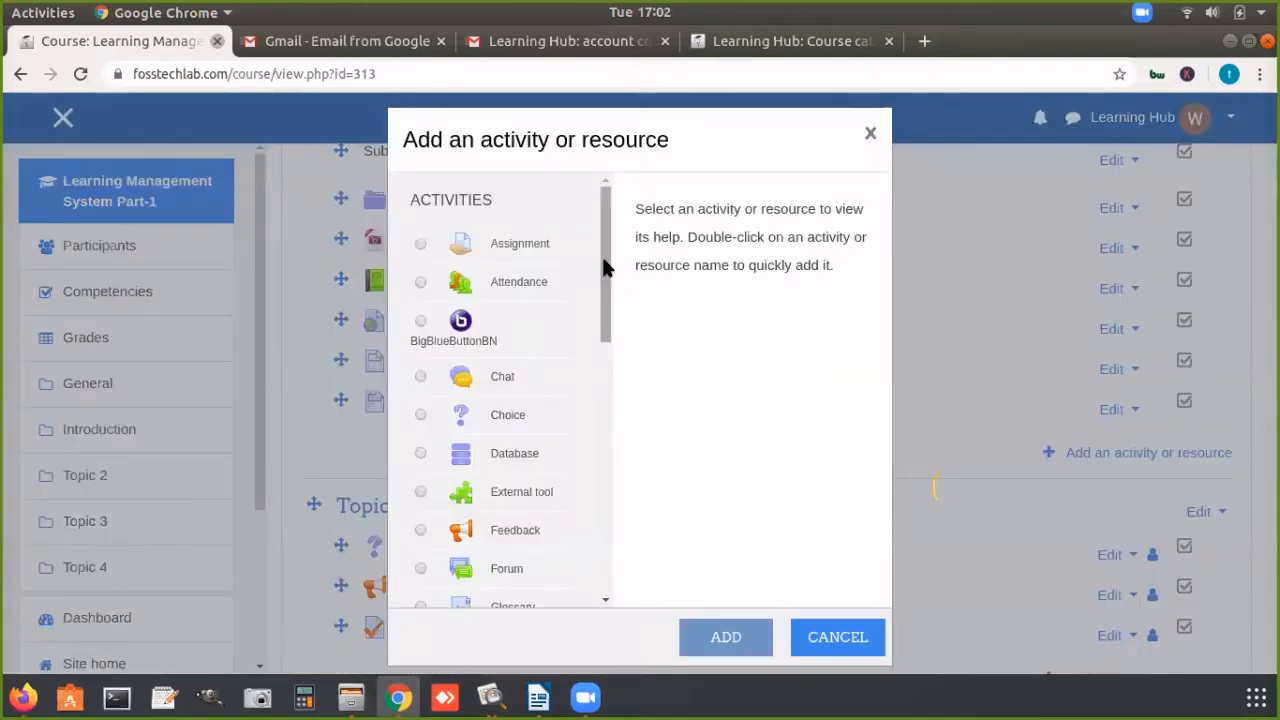
left_click(870, 133)
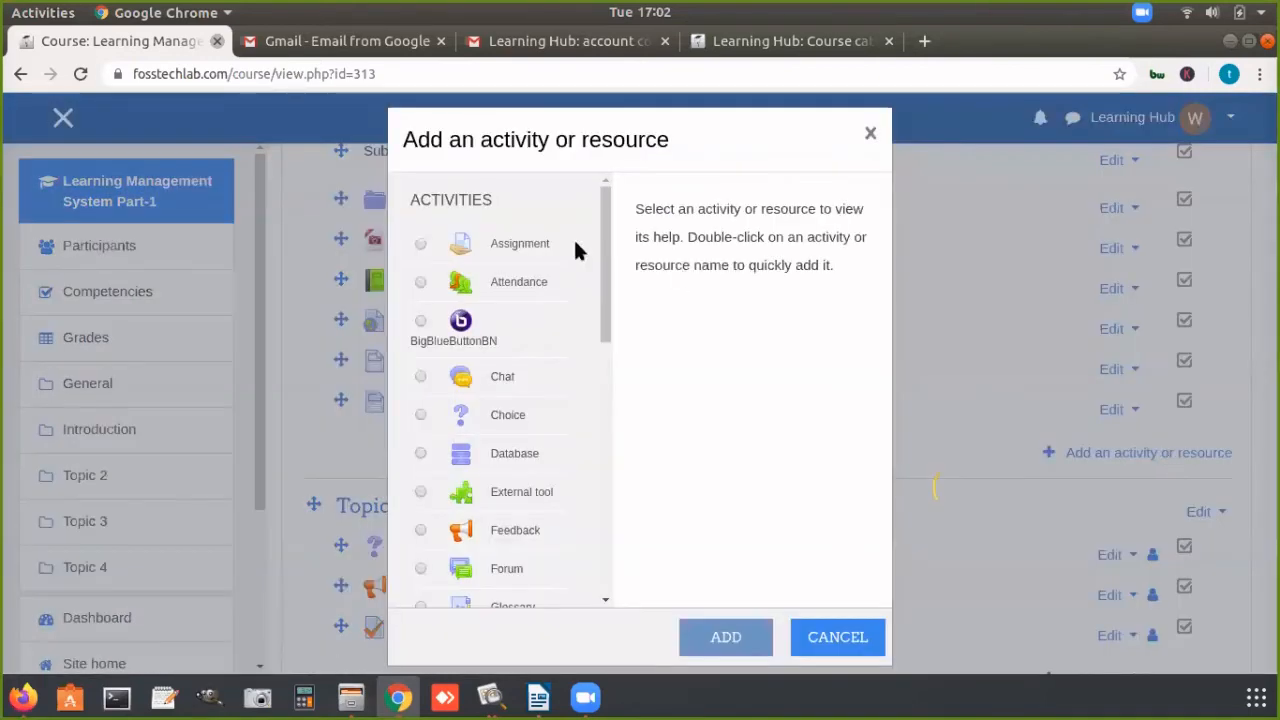
left_click_drag(602, 240, 628, 550)
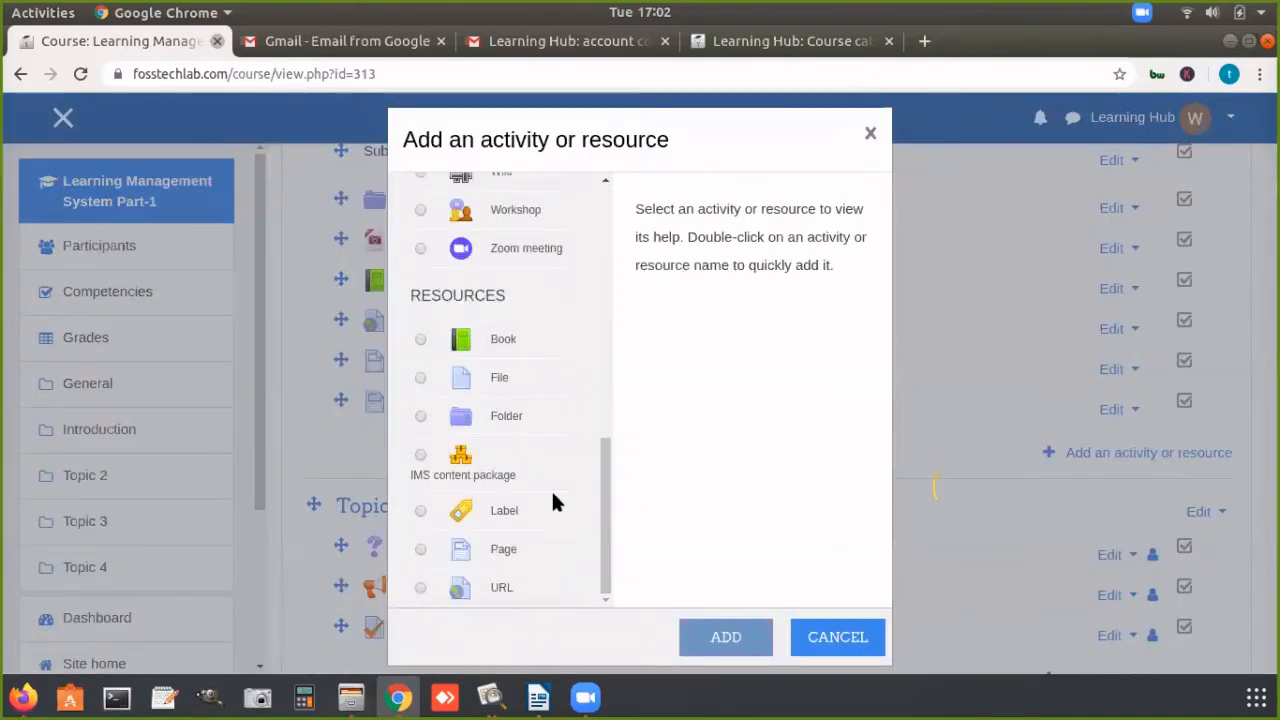
left_click(491, 410)
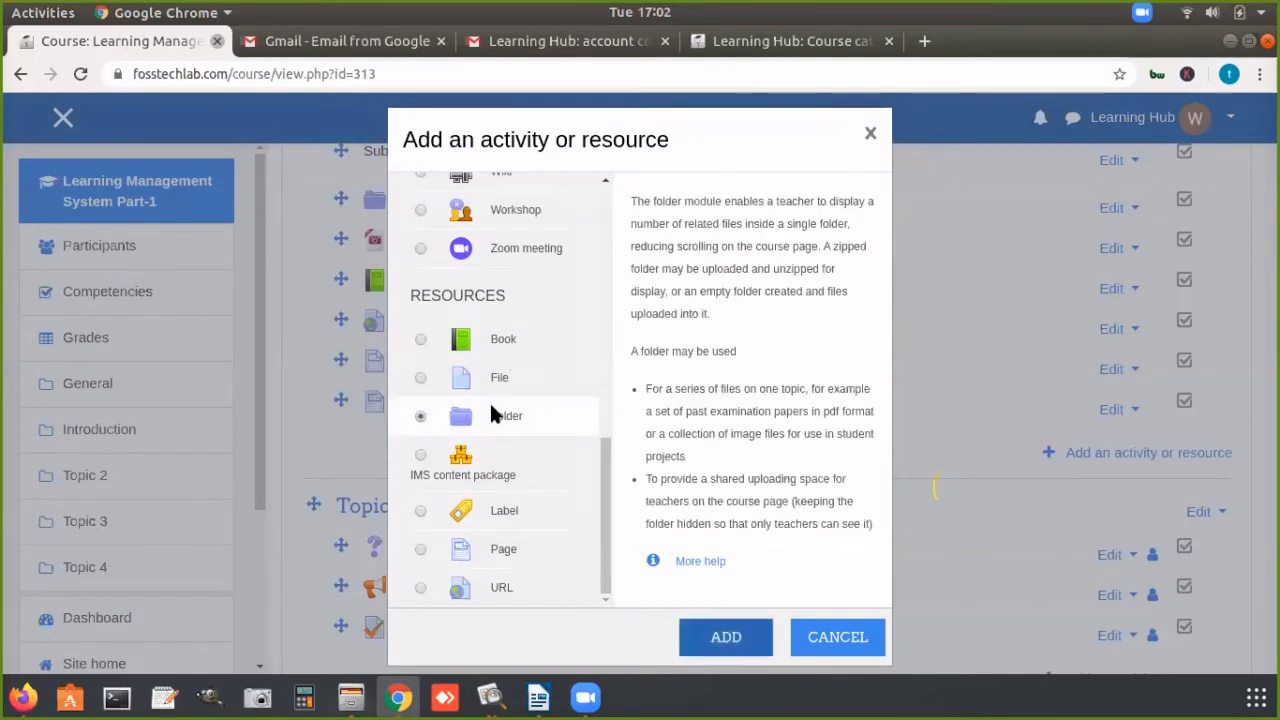
left_click(712, 641)
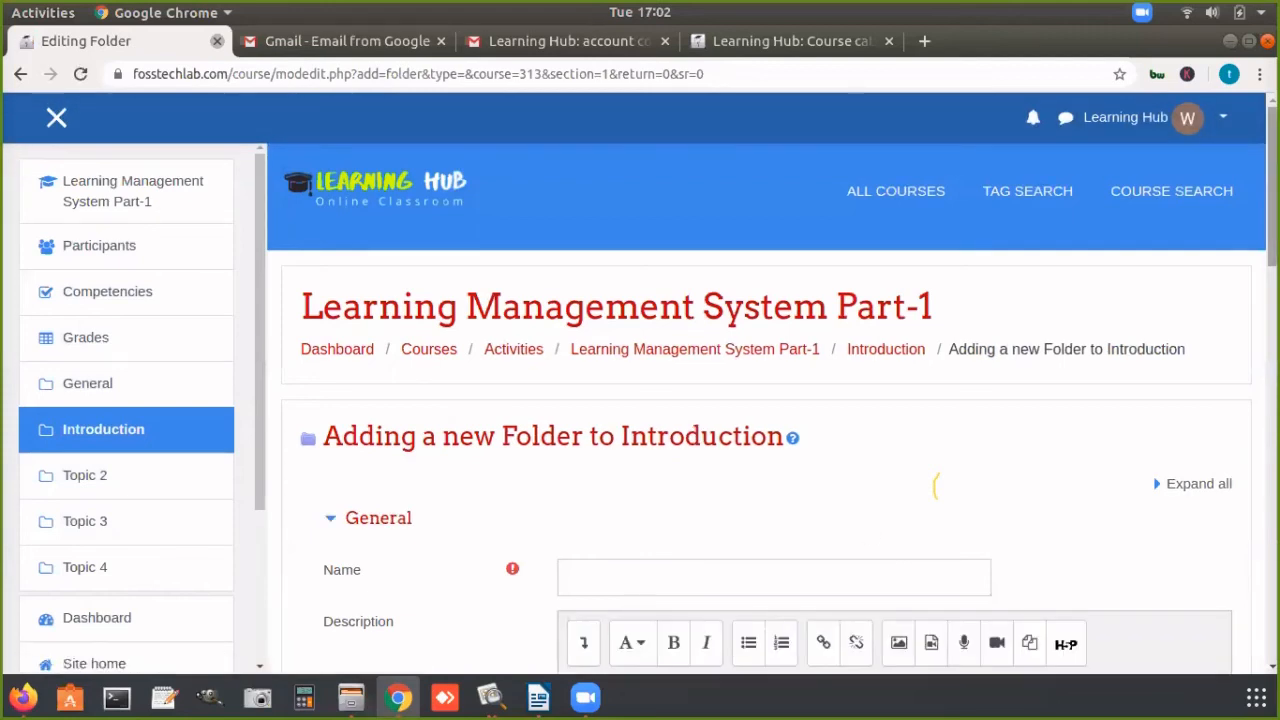
scroll(936, 487, "down", 8)
scroll(936, 487, "up", 3)
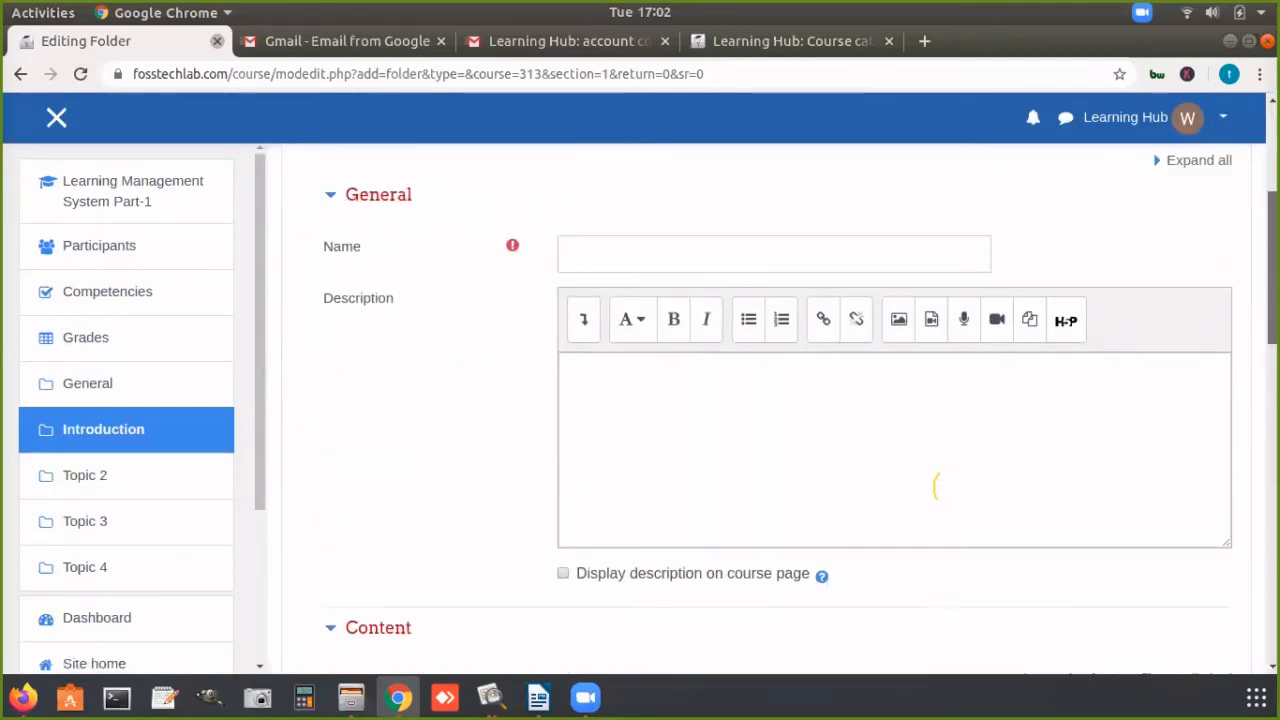
Step: Name the folder "Study Material" and enter "all about project guidelines" as its description
left_click(767, 265)
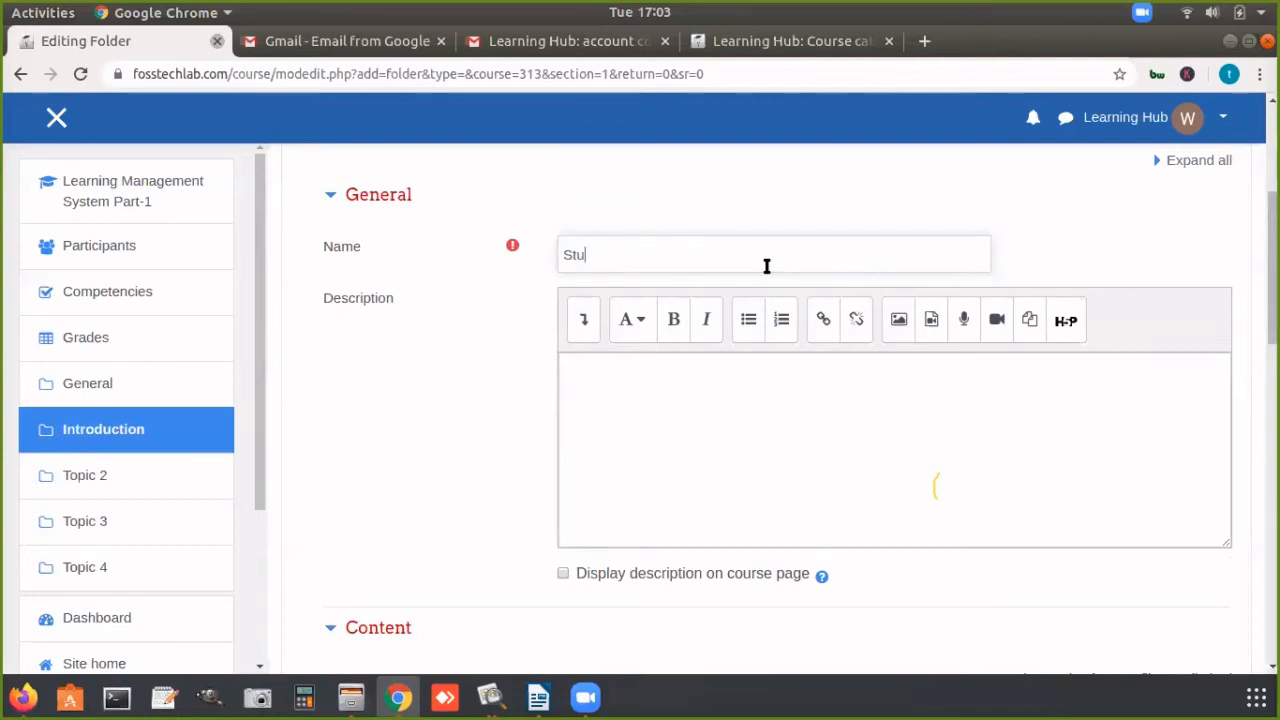
type("Study Material")
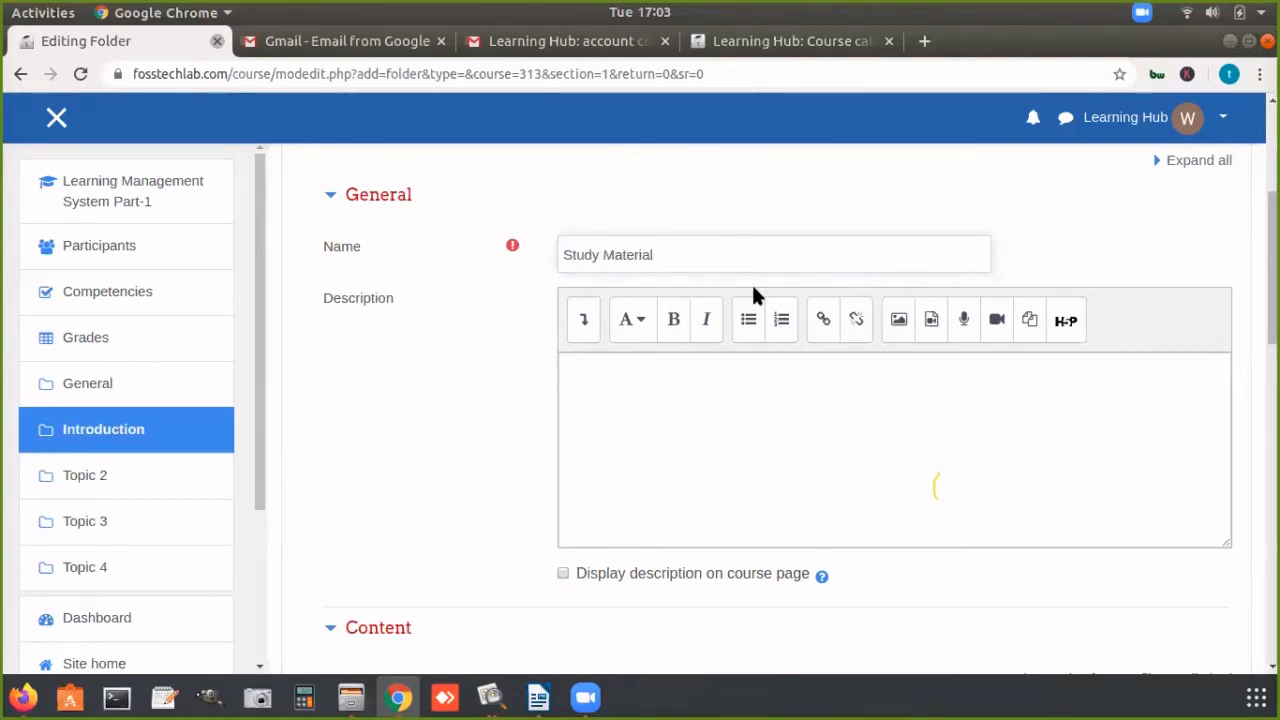
left_click(725, 386)
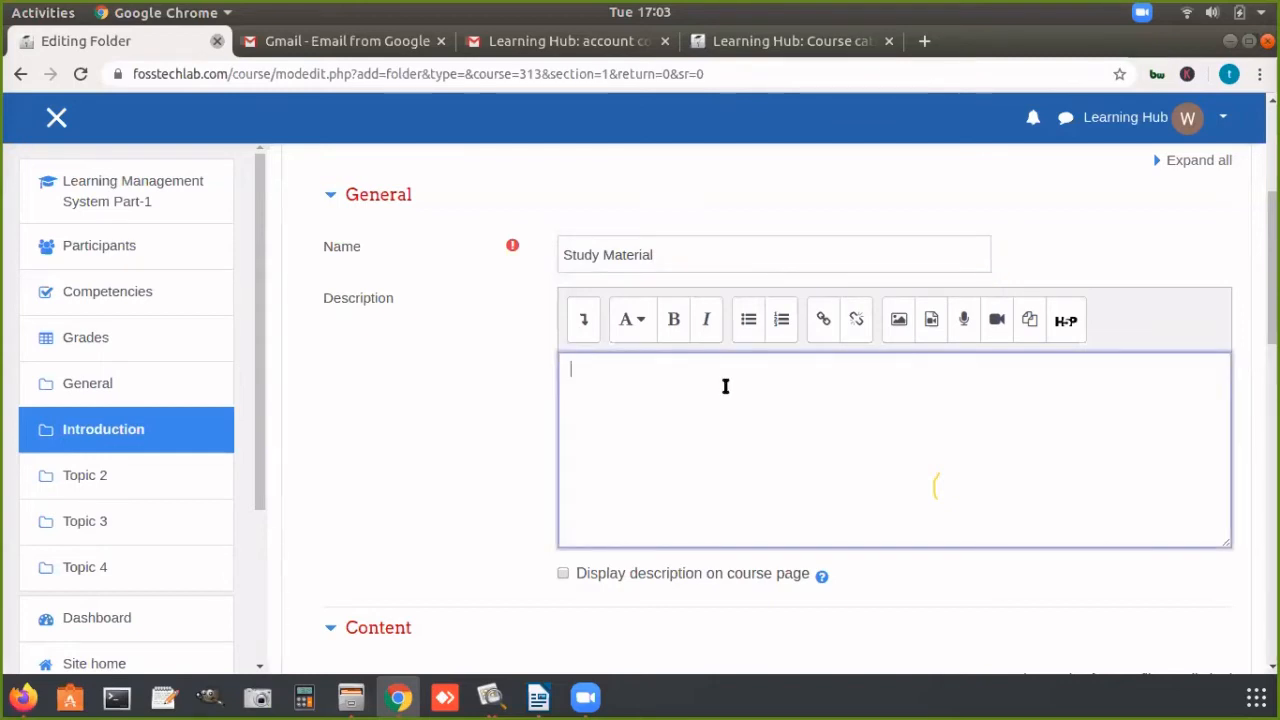
type("all about pro")
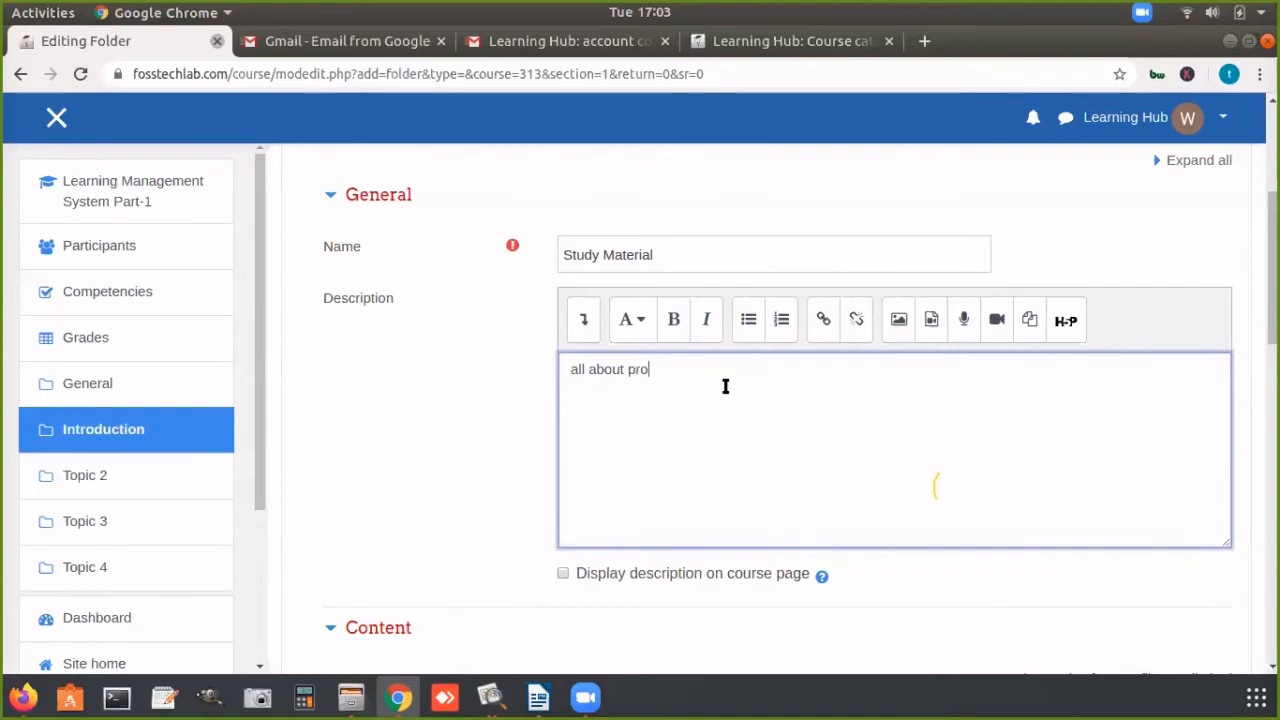
type("ject gui")
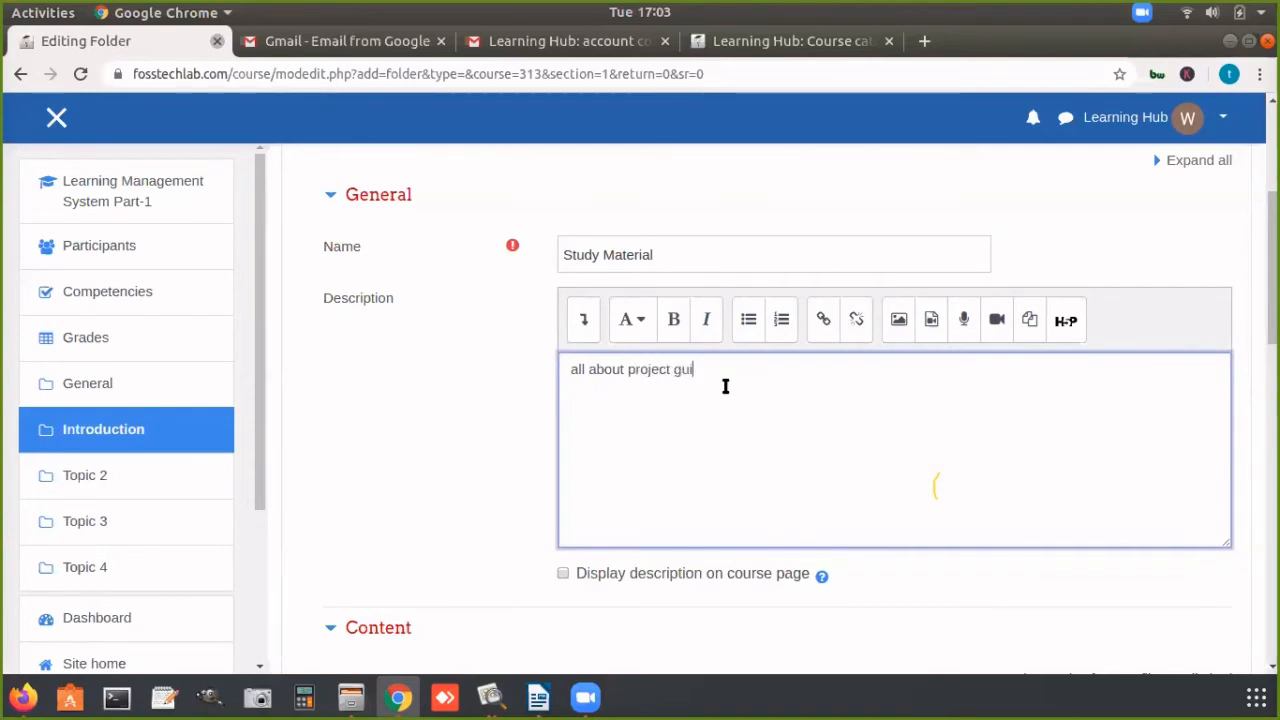
type("delines")
Step: Upload "WhatsApp Image 2020-04-15 at 00.01.54.jpeg" from Downloads to the folder's content files
scroll(1273, 300, "down", 3)
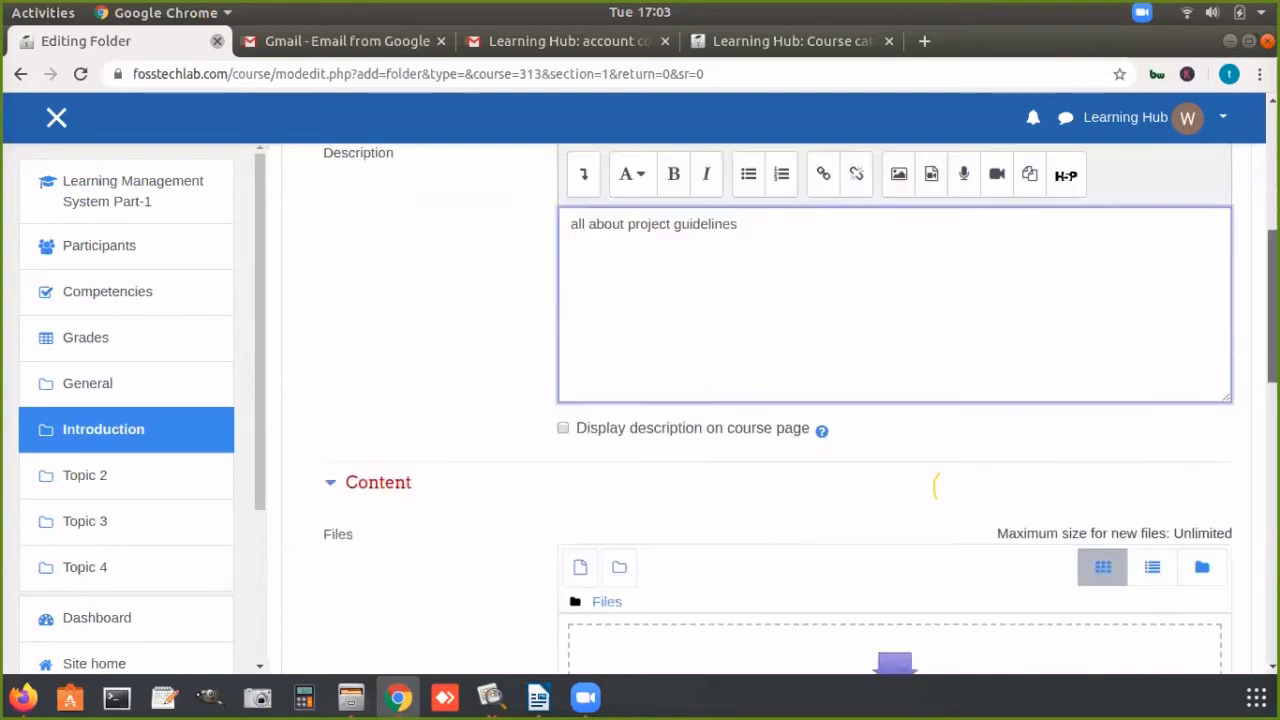
scroll(935, 487, "down", 2)
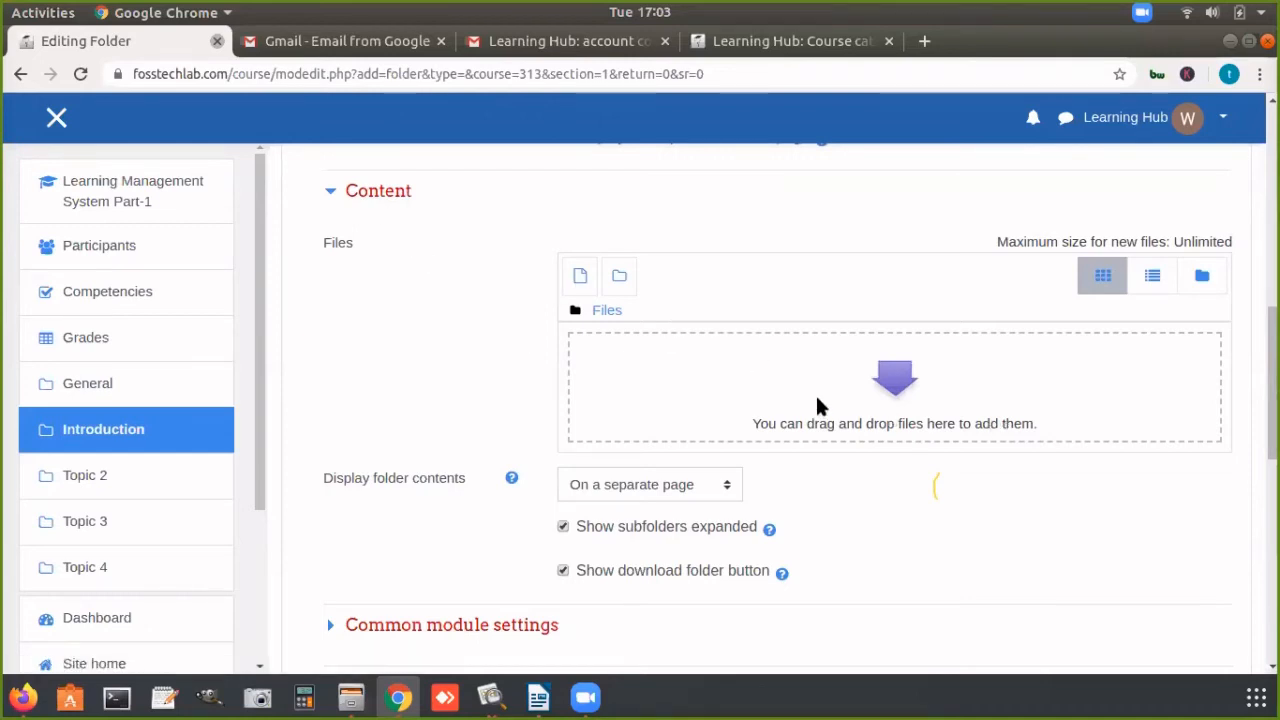
left_click(581, 277)
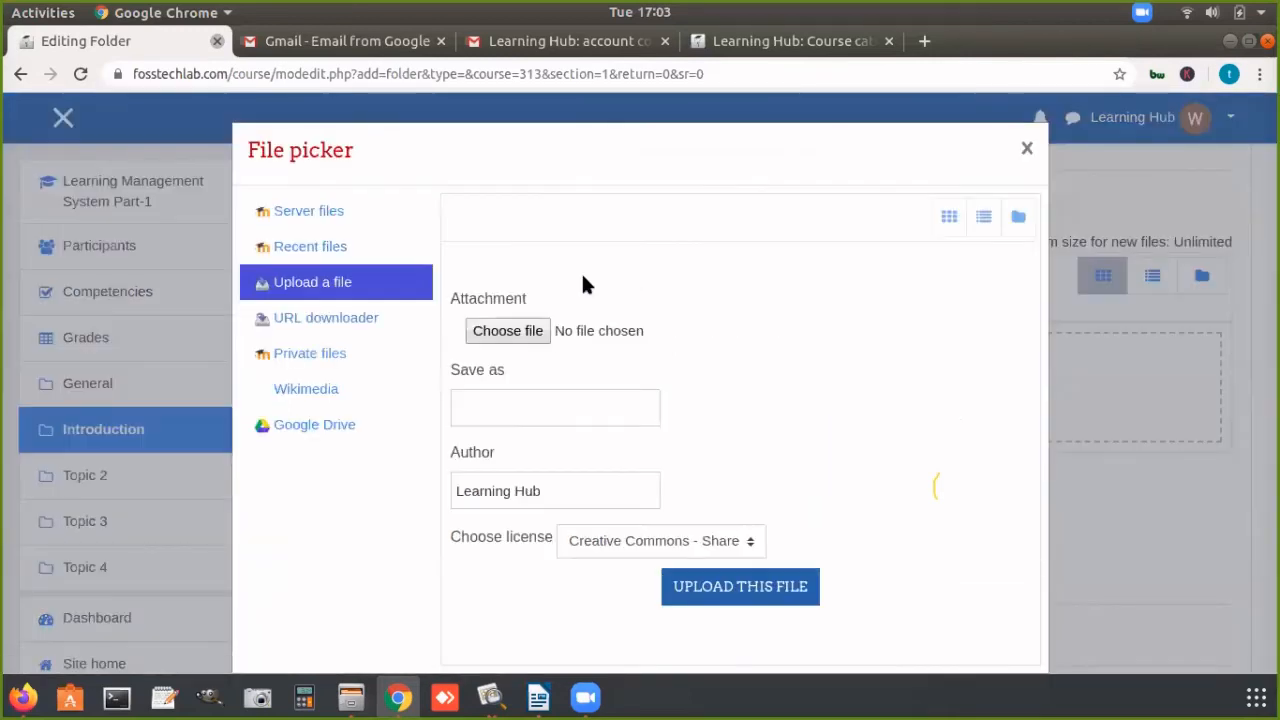
left_click(530, 332)
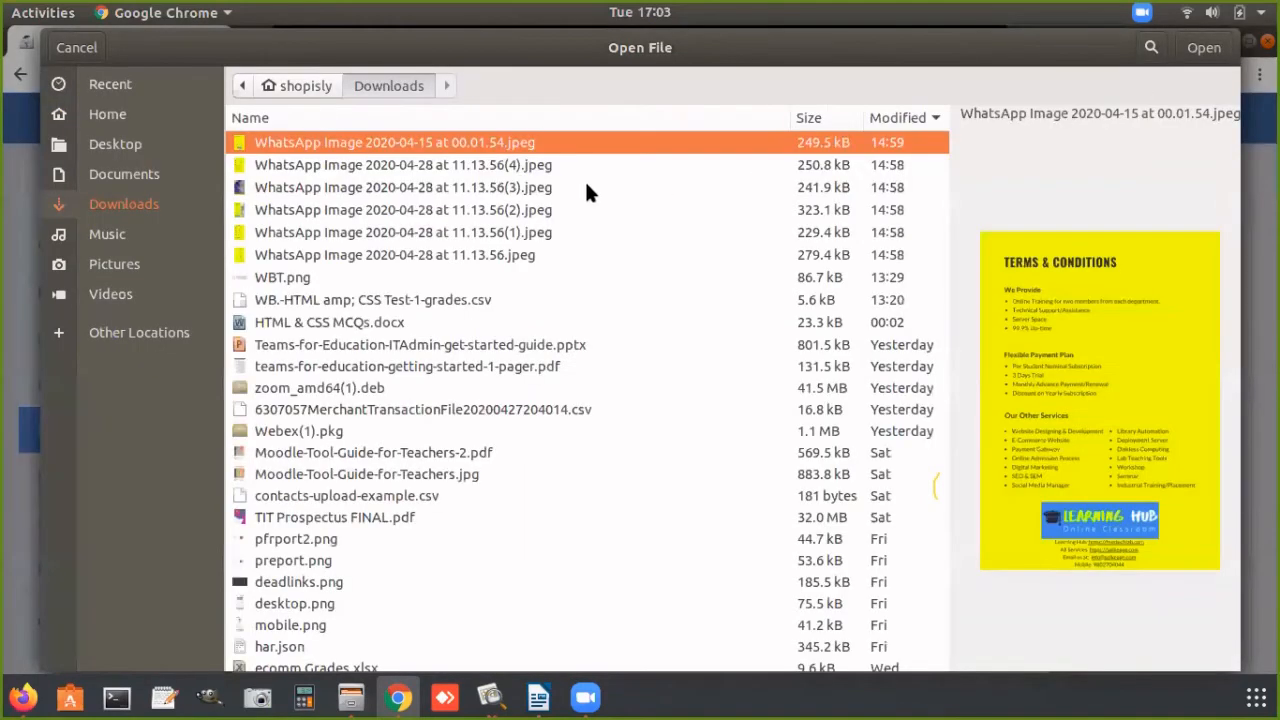
left_click(513, 164)
left_click(514, 146)
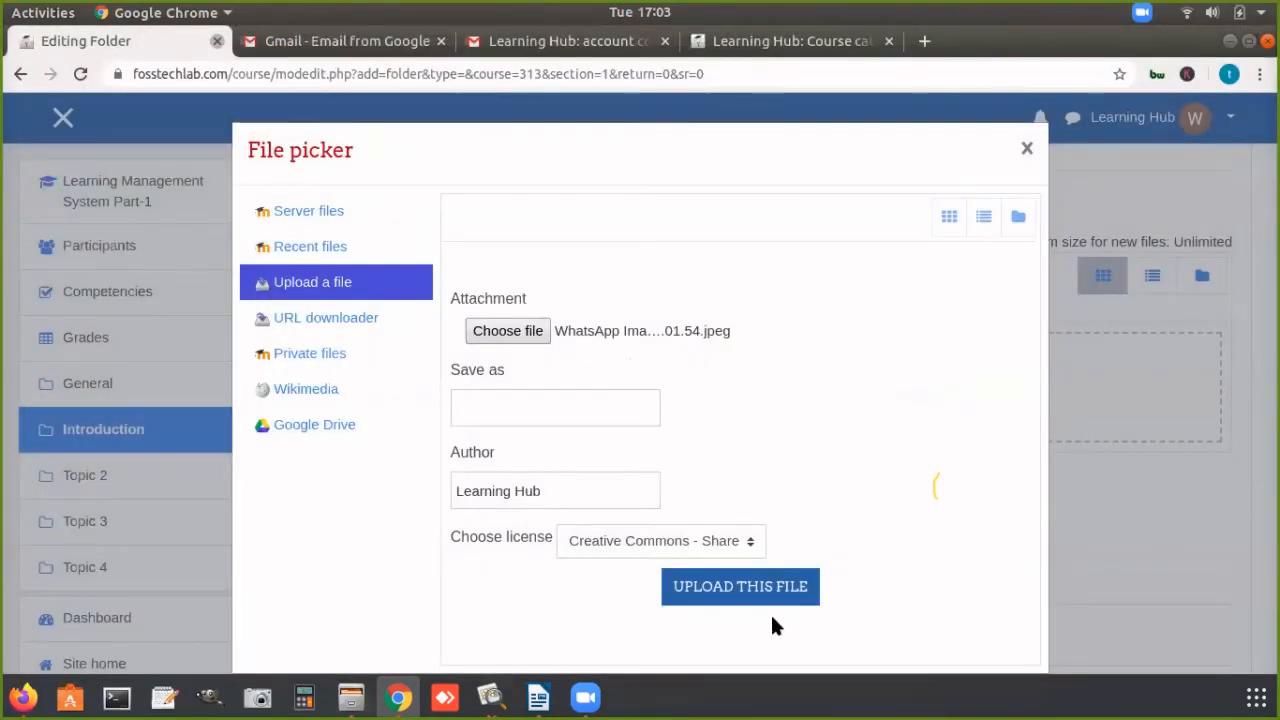
left_click(767, 593)
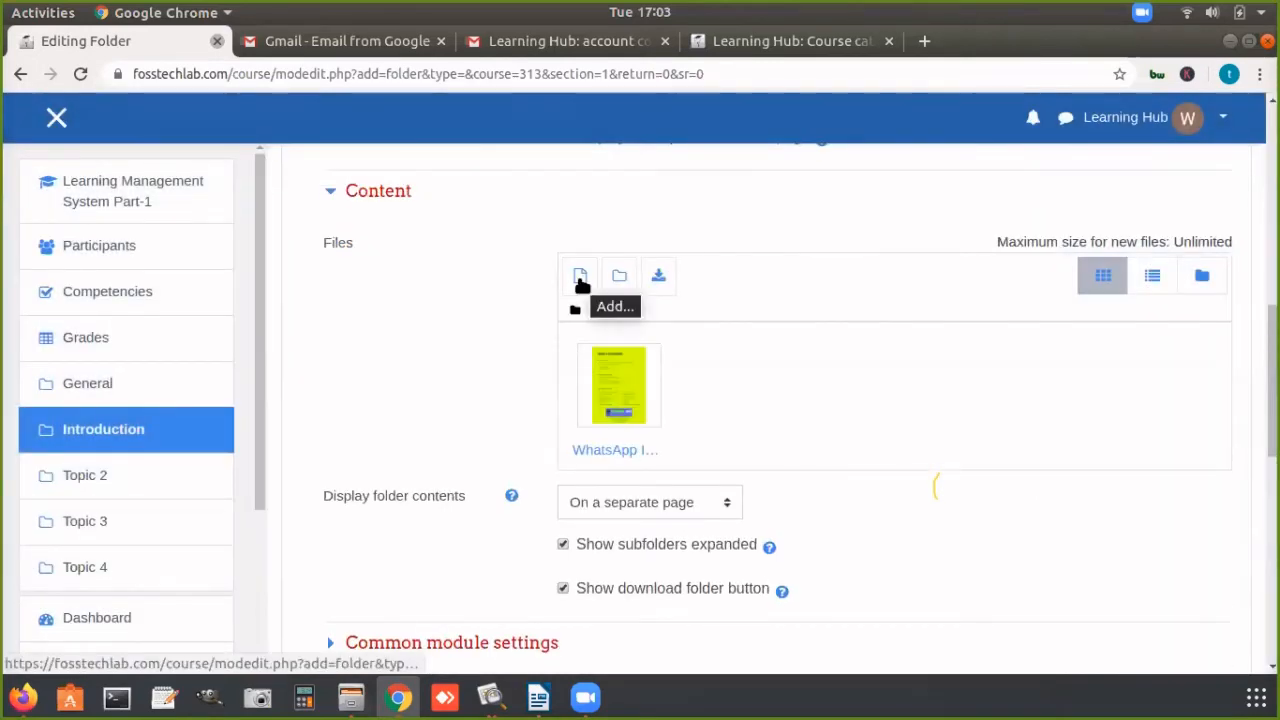
Step: Add another file to the folder's content, choosing "WhatsApp Image 2020-04-28 at 11.13.56(4).jpeg" from Downloads as the attachment
left_click(580, 276)
left_click(536, 320)
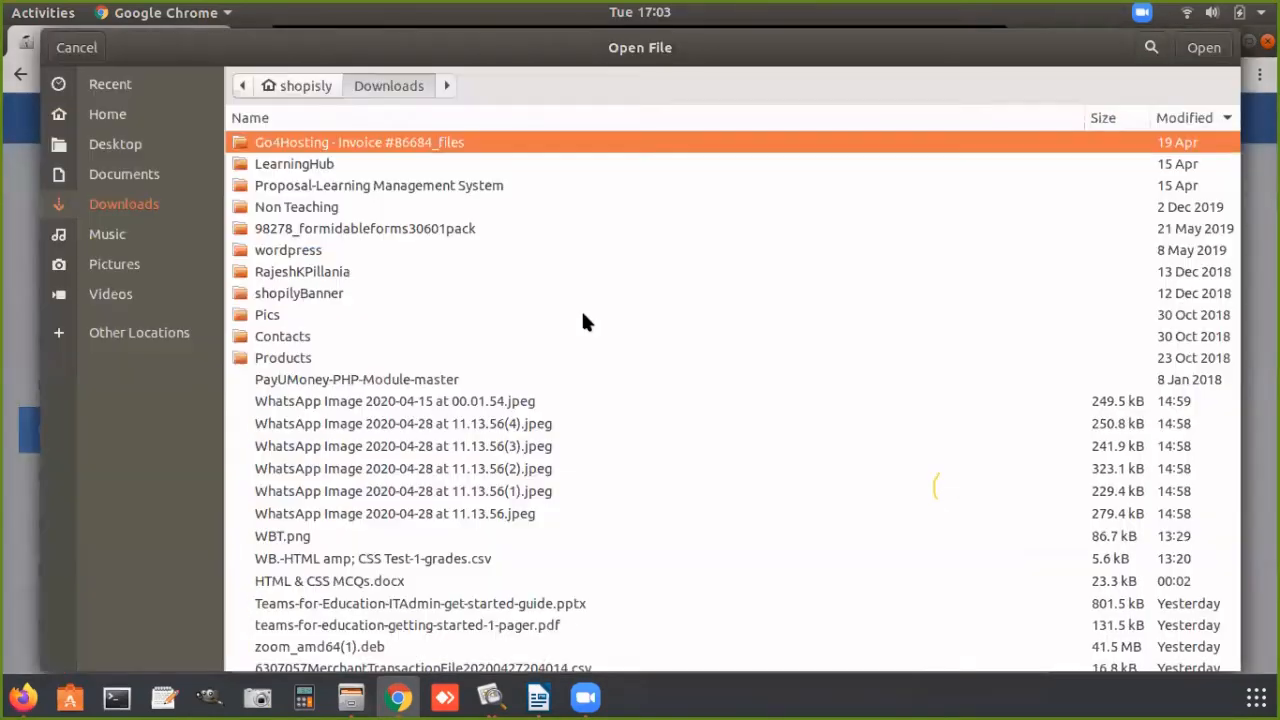
left_click(437, 403)
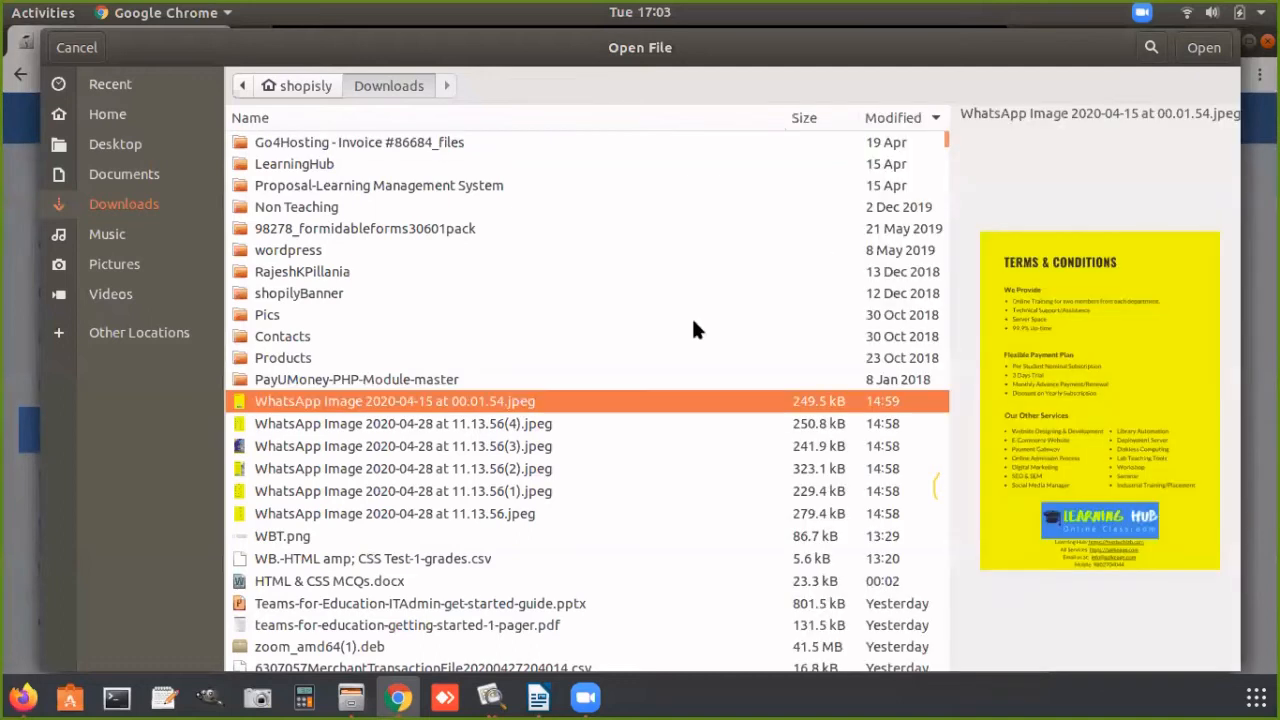
left_click(564, 424)
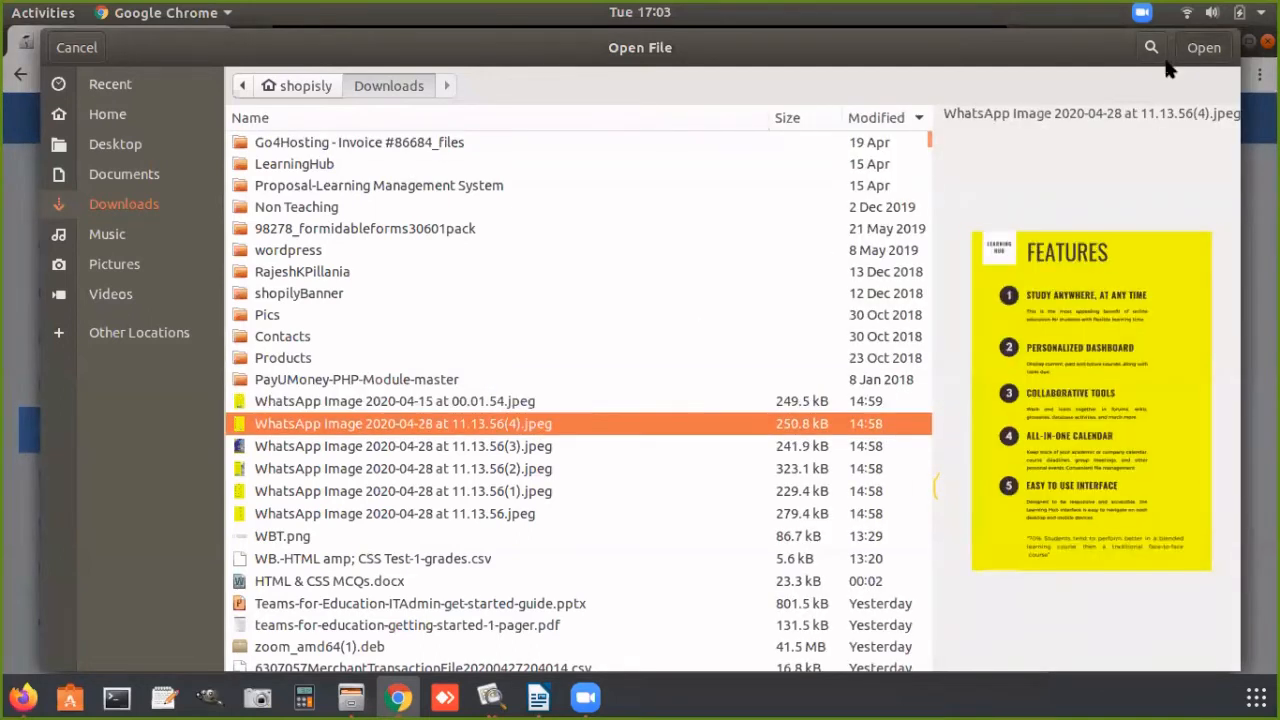
left_click(1200, 48)
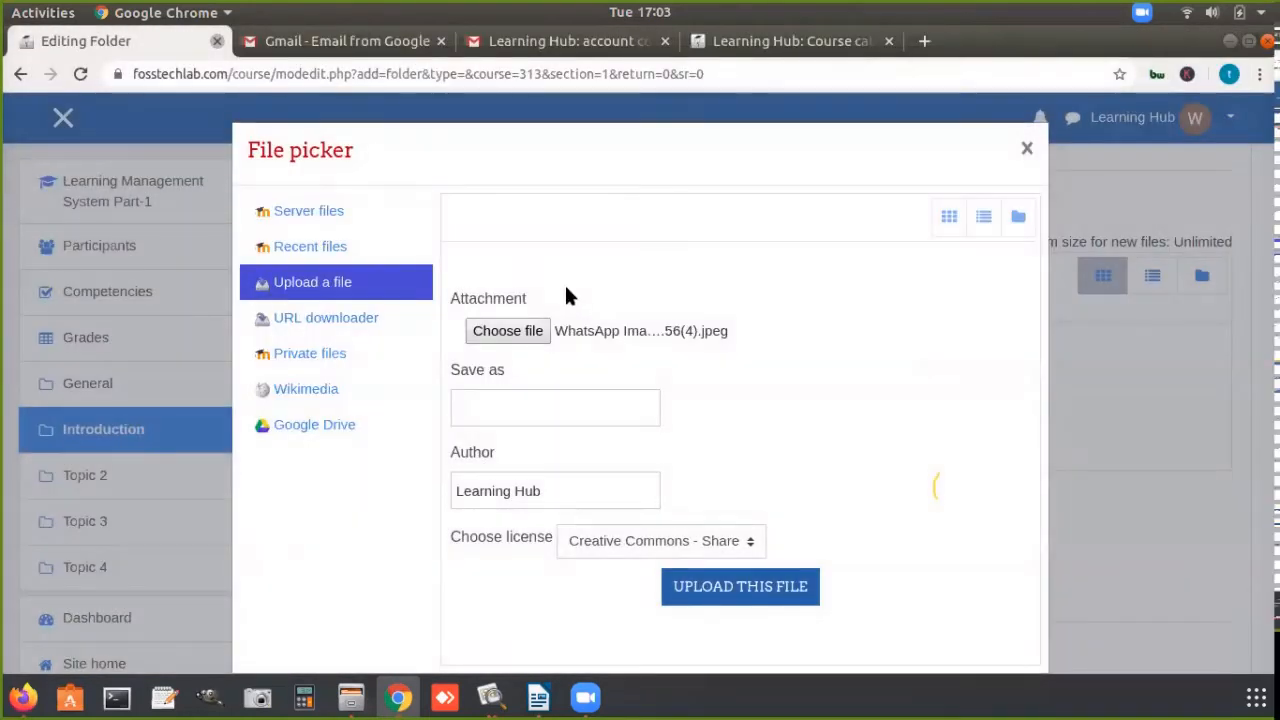
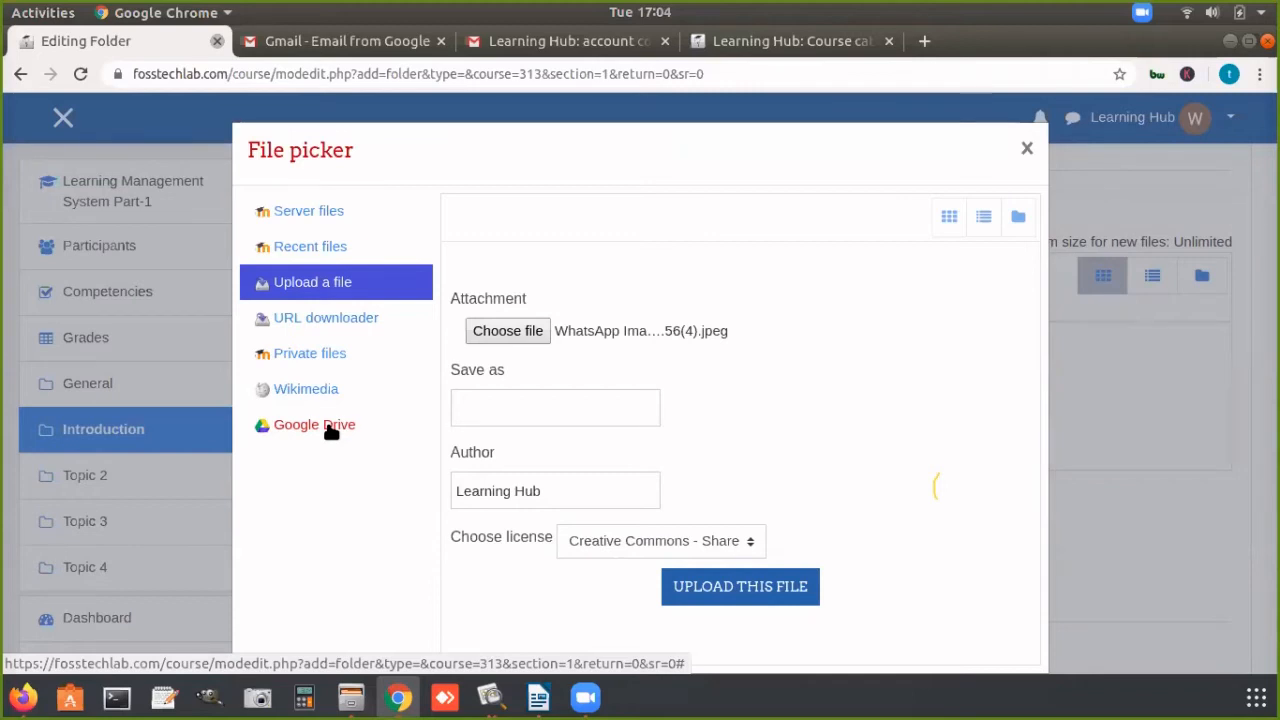
Step: Log in to the file picker's Google Drive repository with the existing Google account and allow fosstechlab.com to access the Drive files
left_click(331, 428)
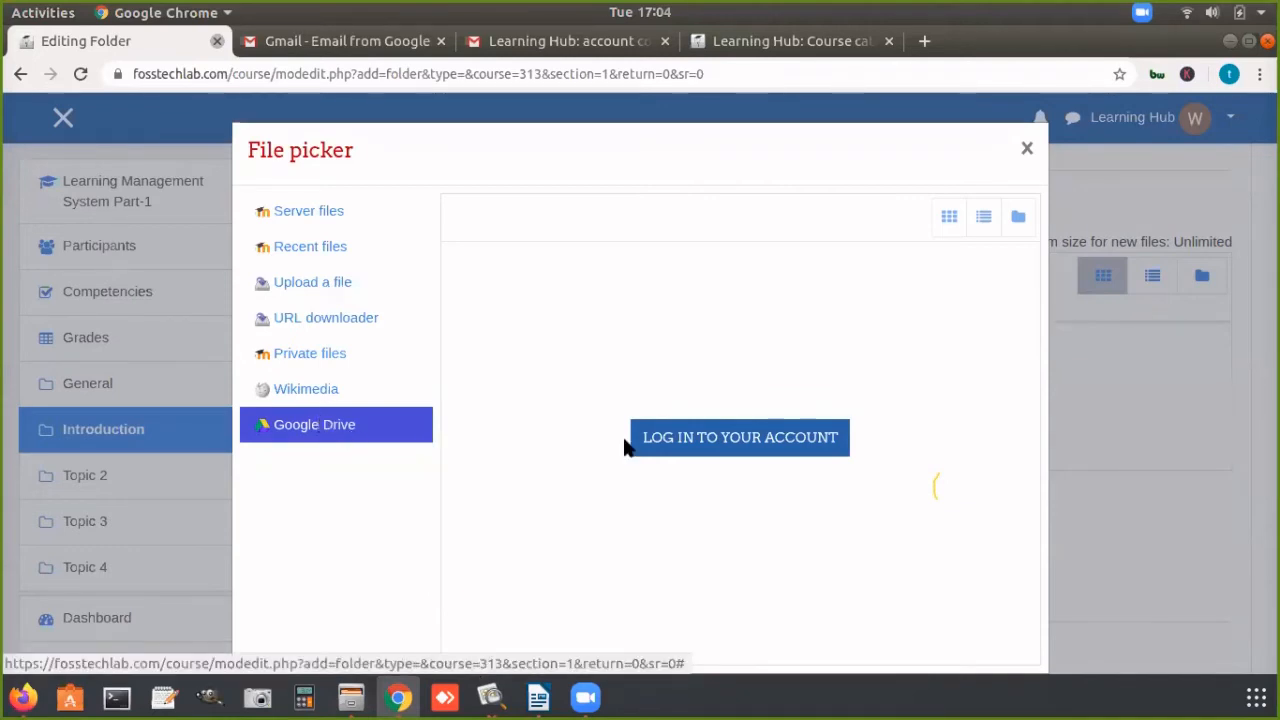
left_click(760, 439)
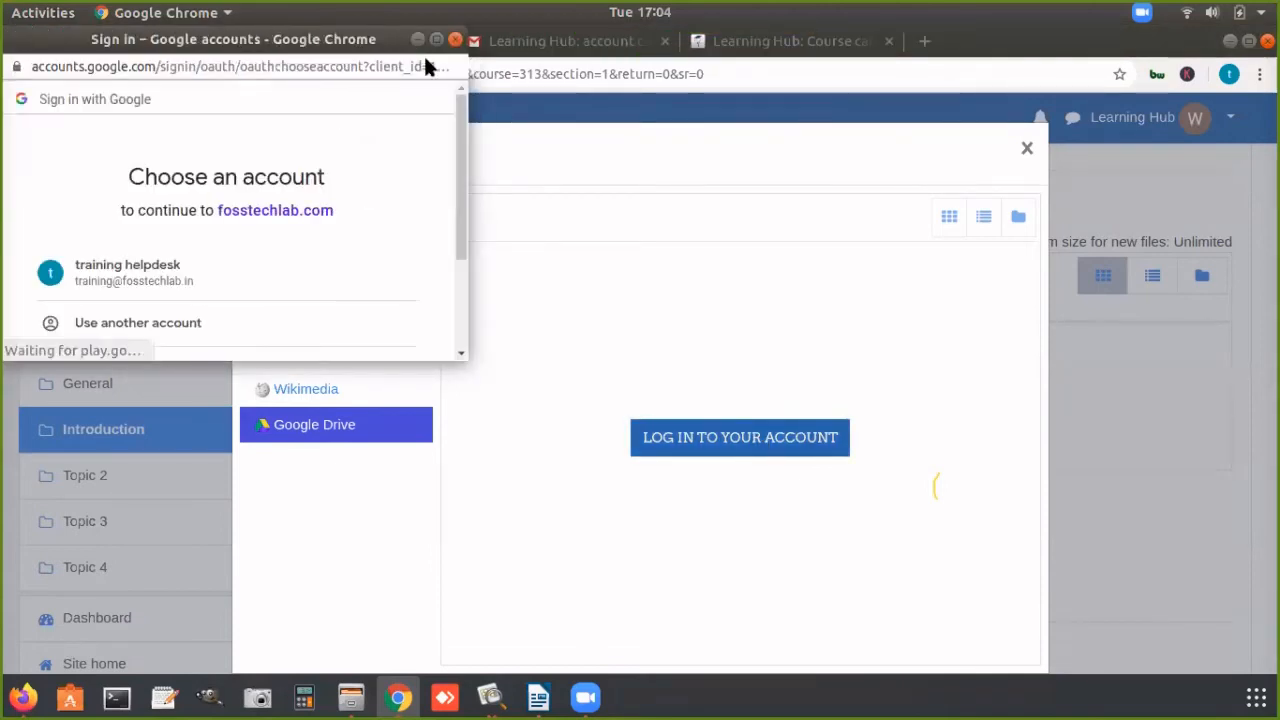
left_click(146, 274)
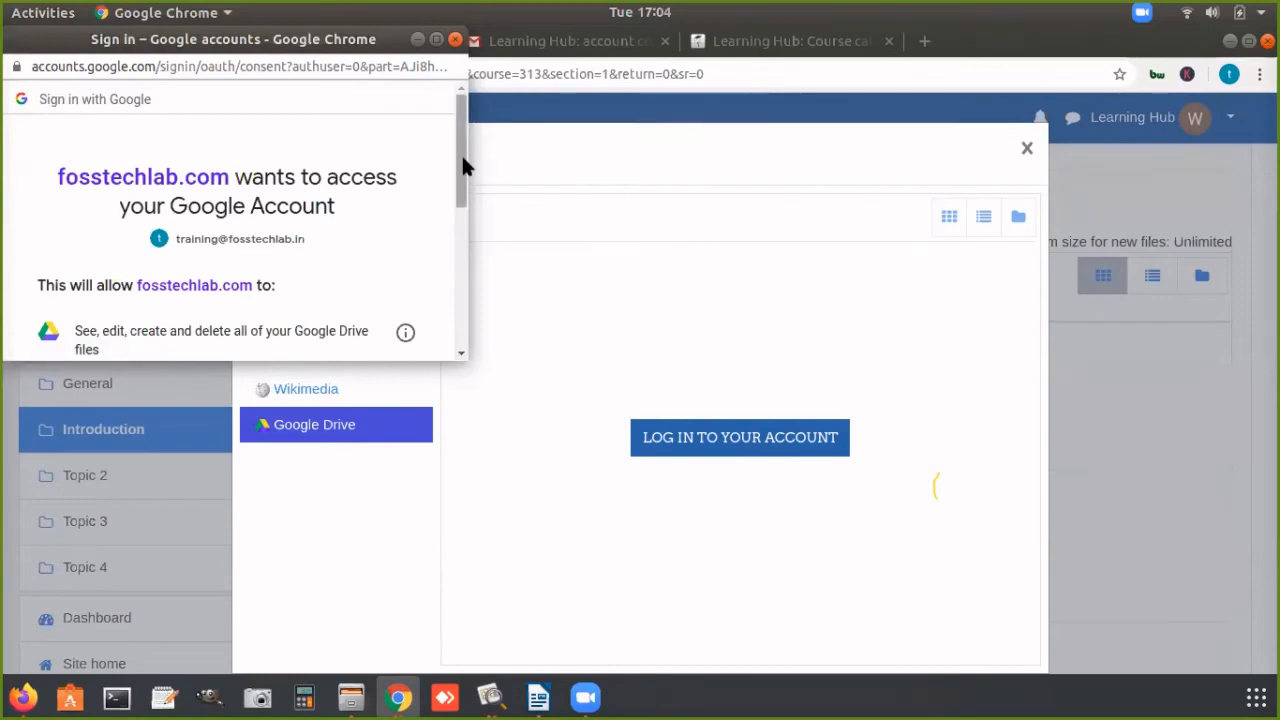
left_click_drag(462, 165, 448, 253)
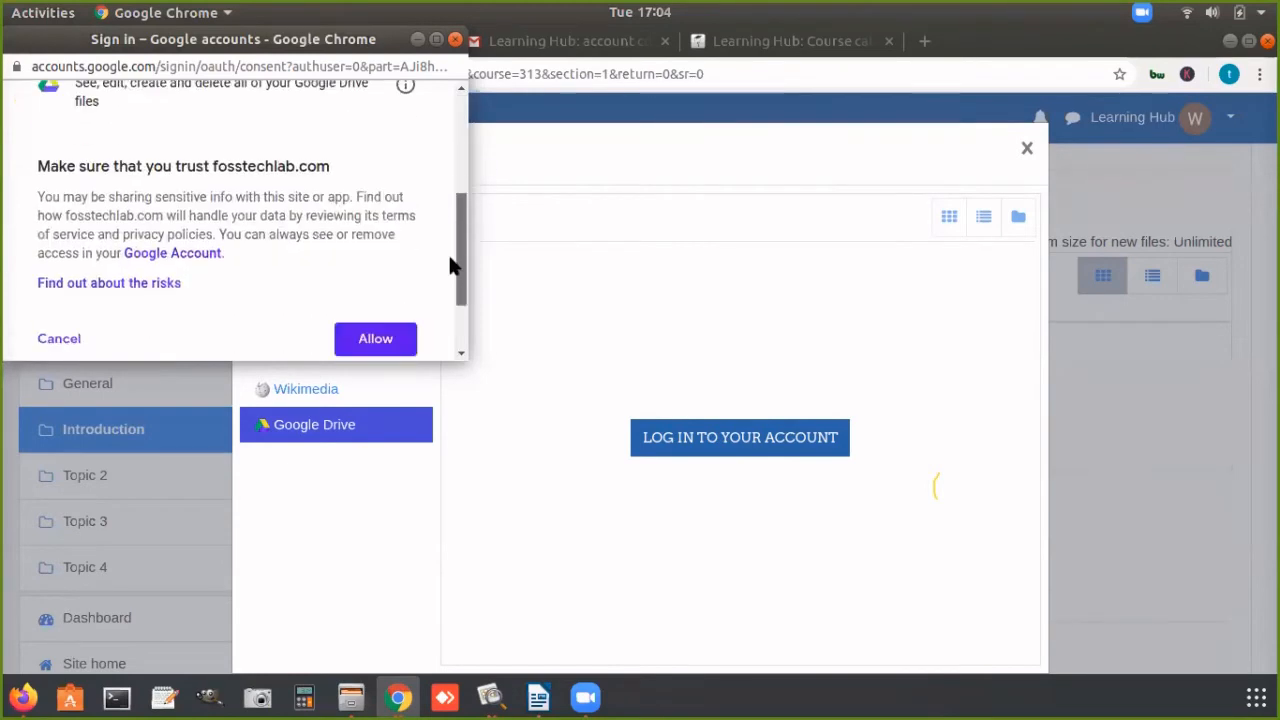
left_click(436, 39)
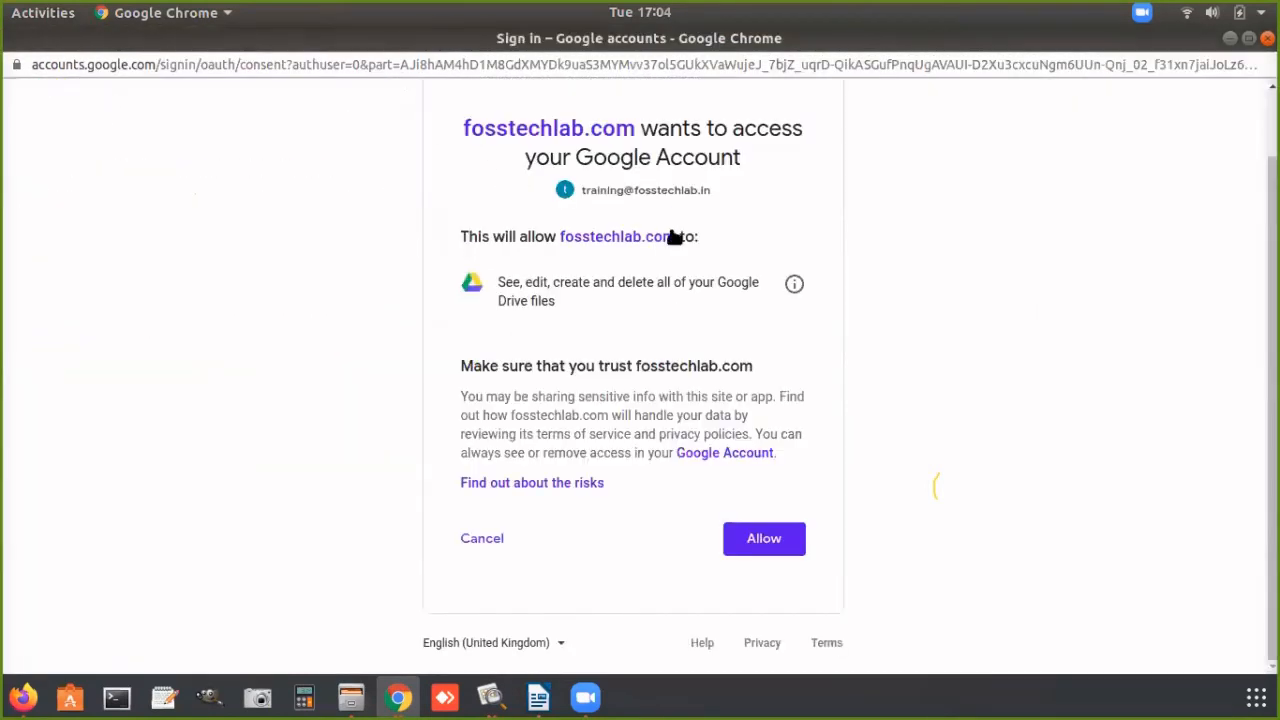
left_click(770, 537)
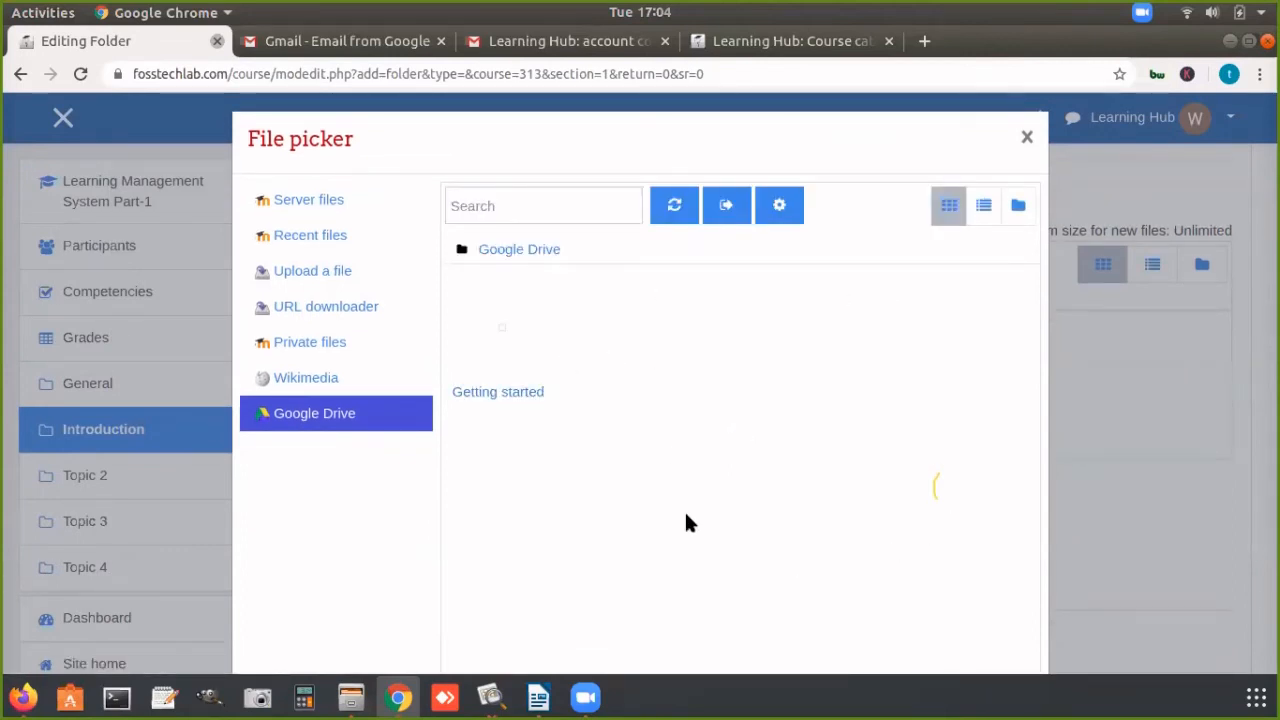
Step: Load drive.google.com in place of the Gmail account confirmation message
left_click(478, 40)
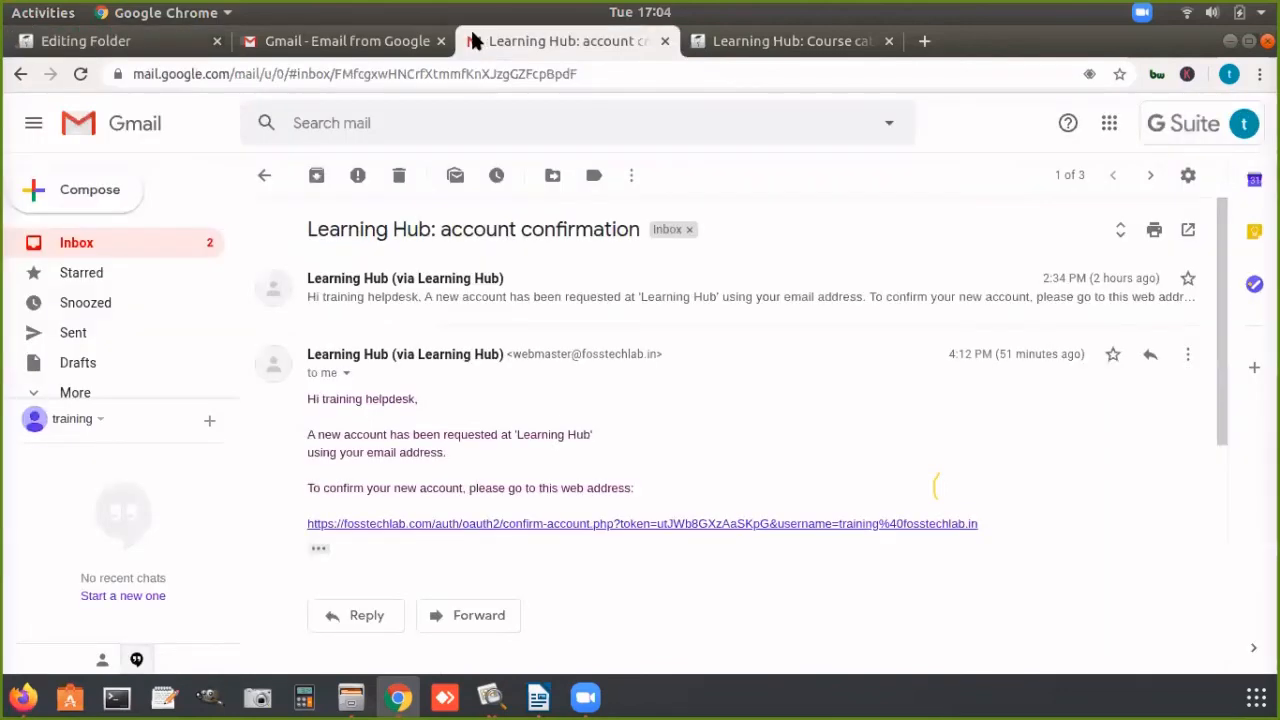
left_click(268, 73)
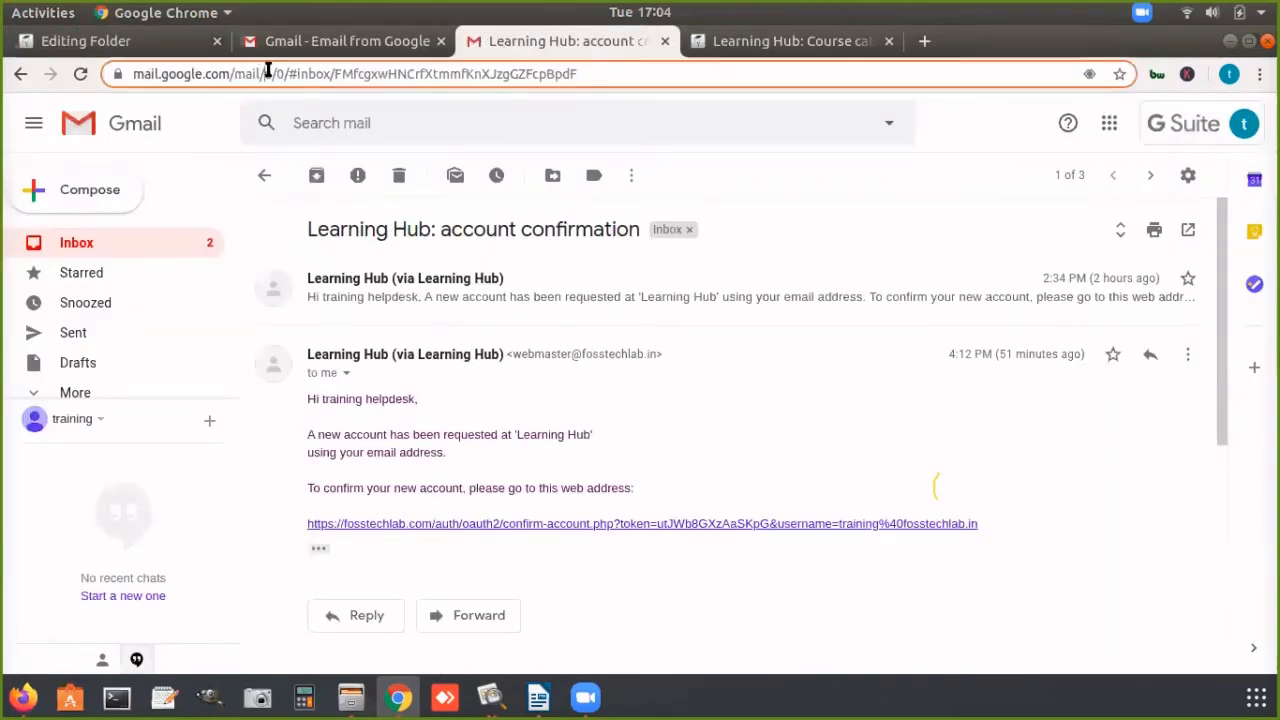
type("dive")
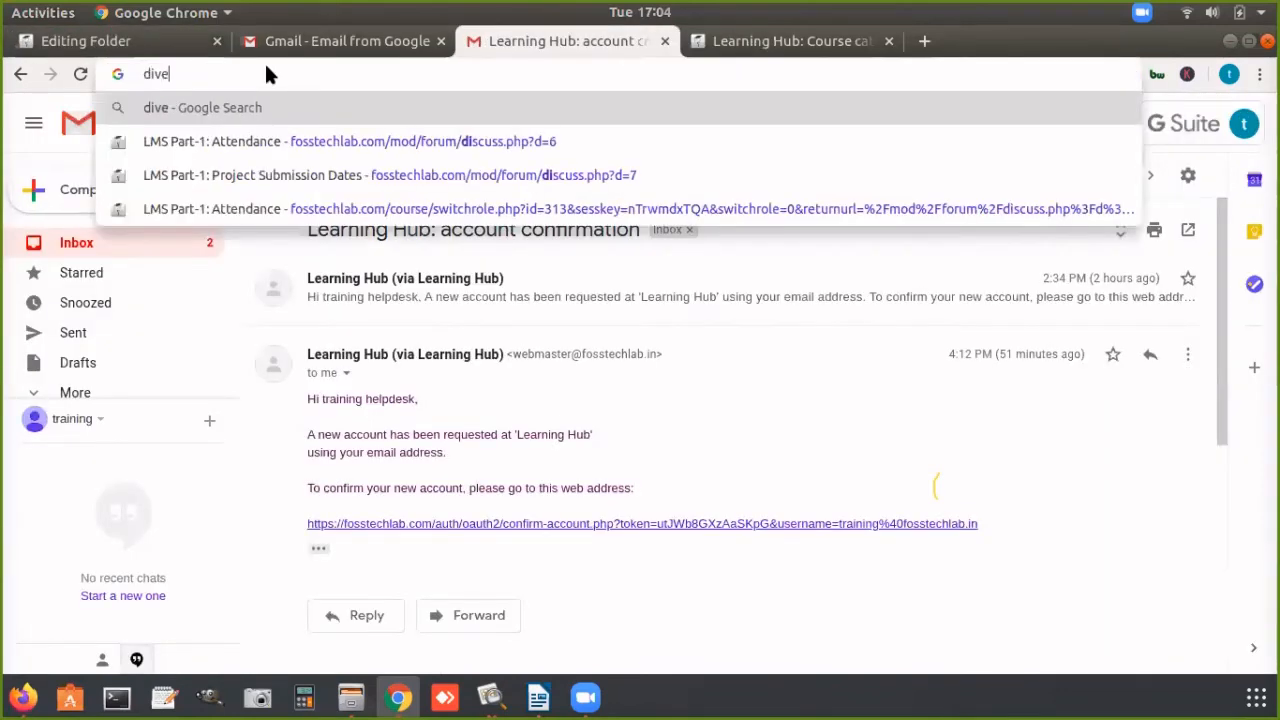
key("BackSpace")
key("BackSpace")
key("BackSpace")
type("rive.")
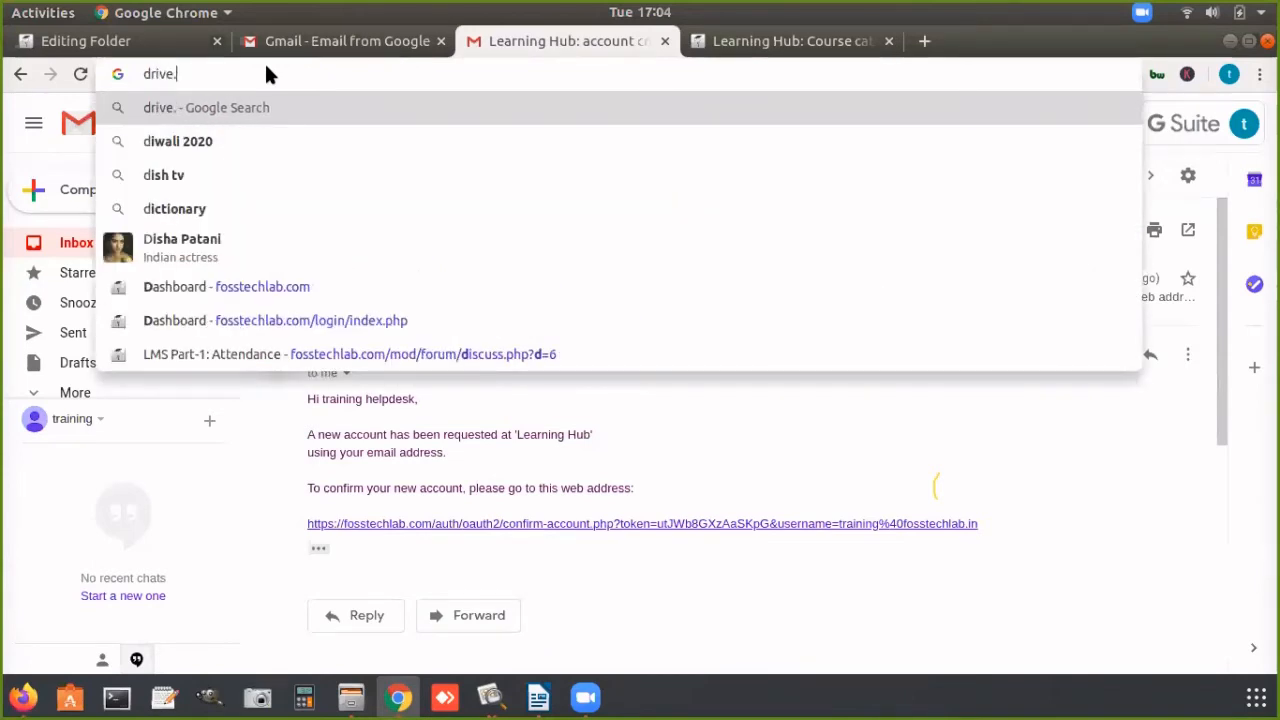
type("google.c")
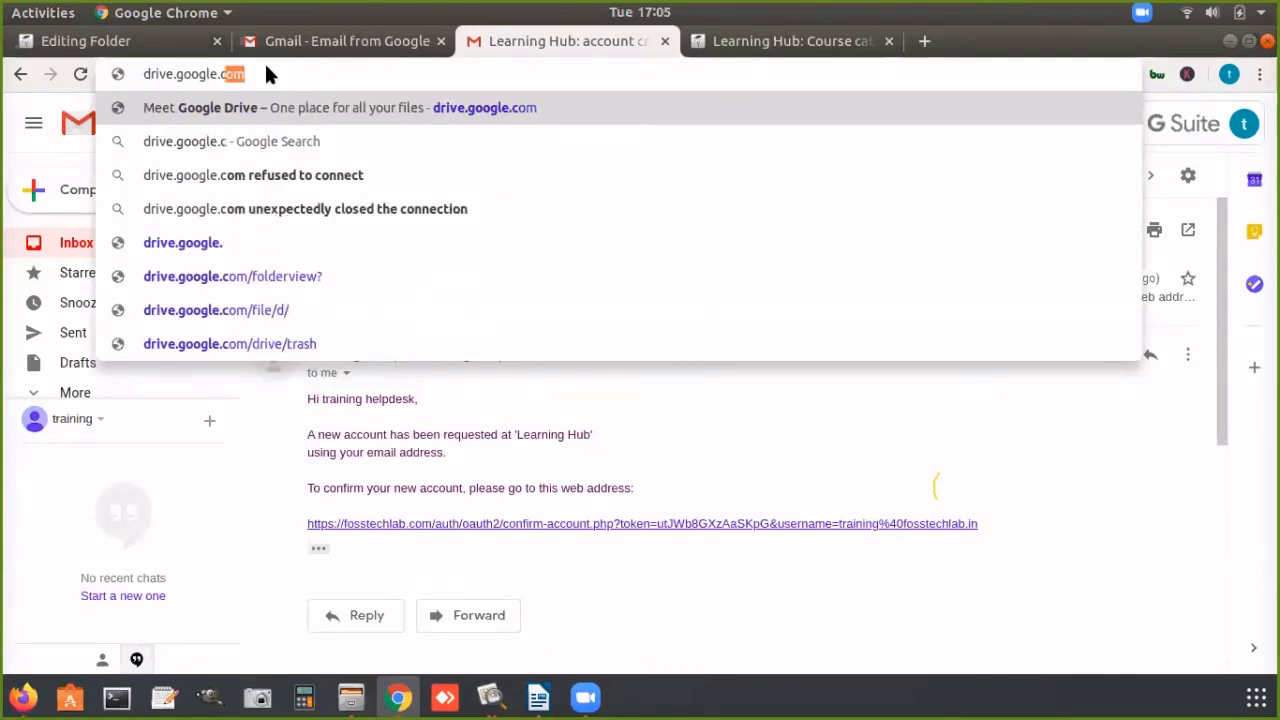
type("om")
key("Return")
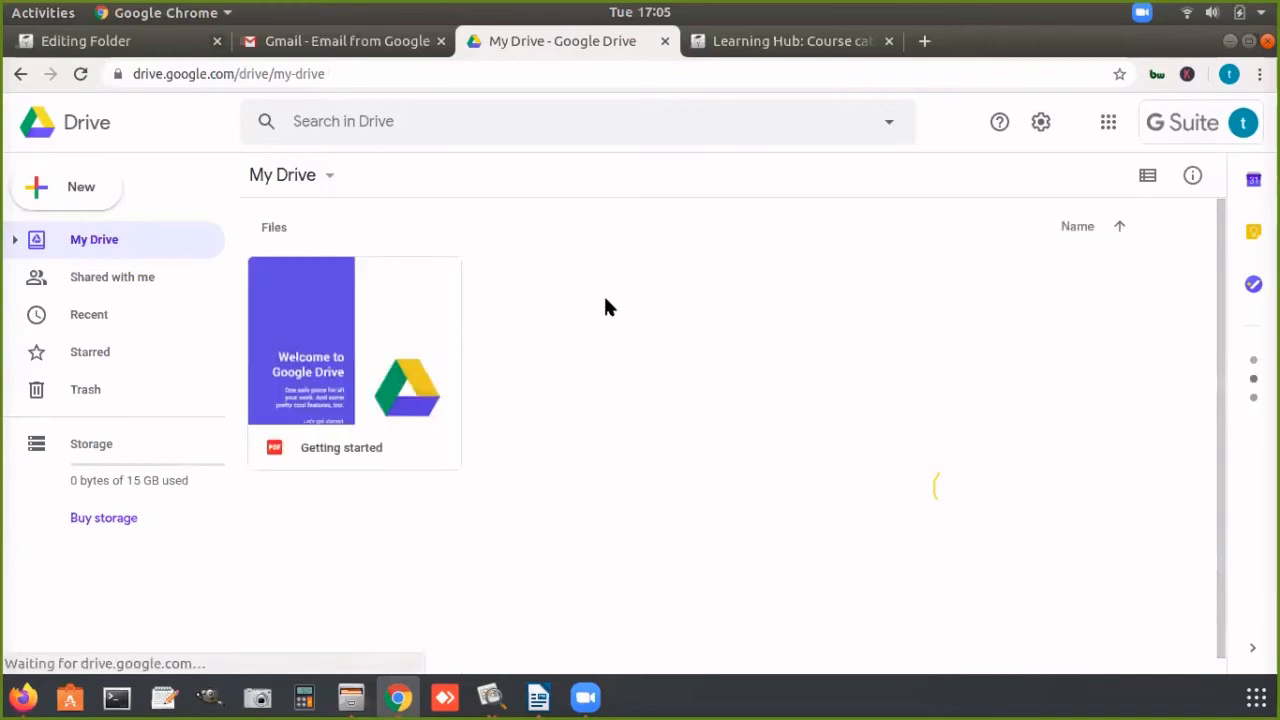
Step: Create a new Google Docs document in My Drive and title it "LMS Connct"
left_click(81, 188)
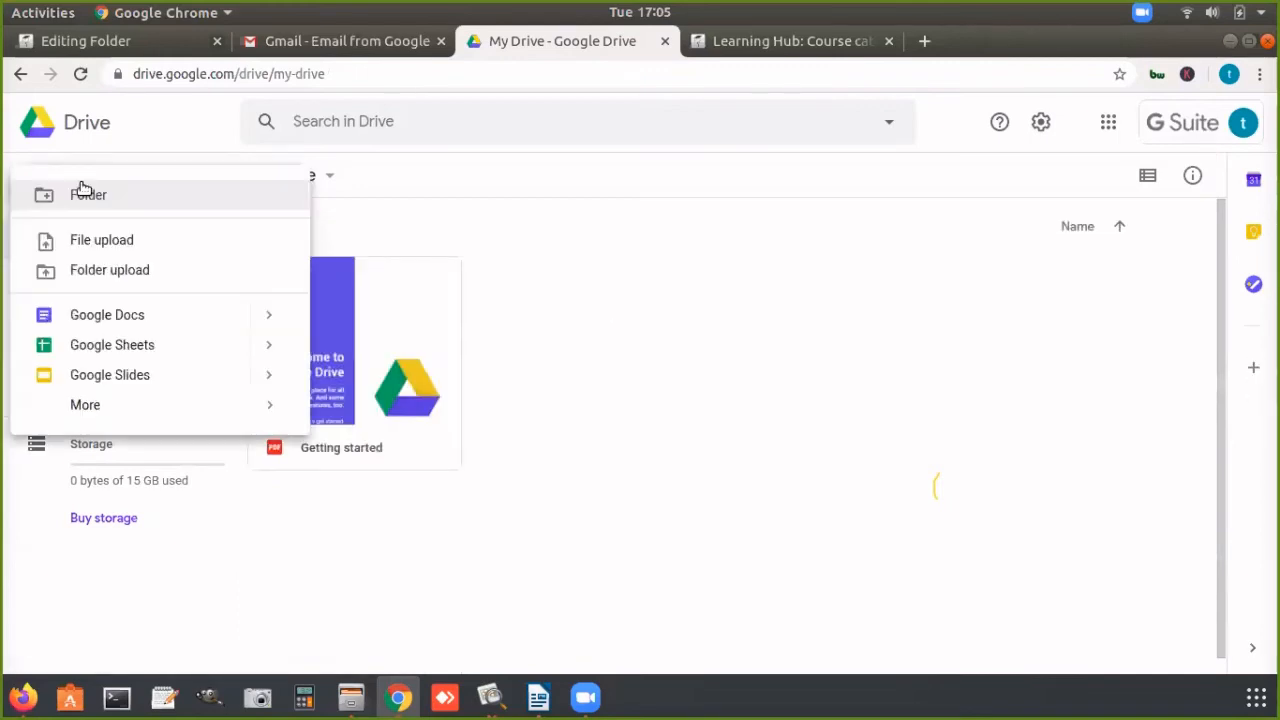
left_click(101, 315)
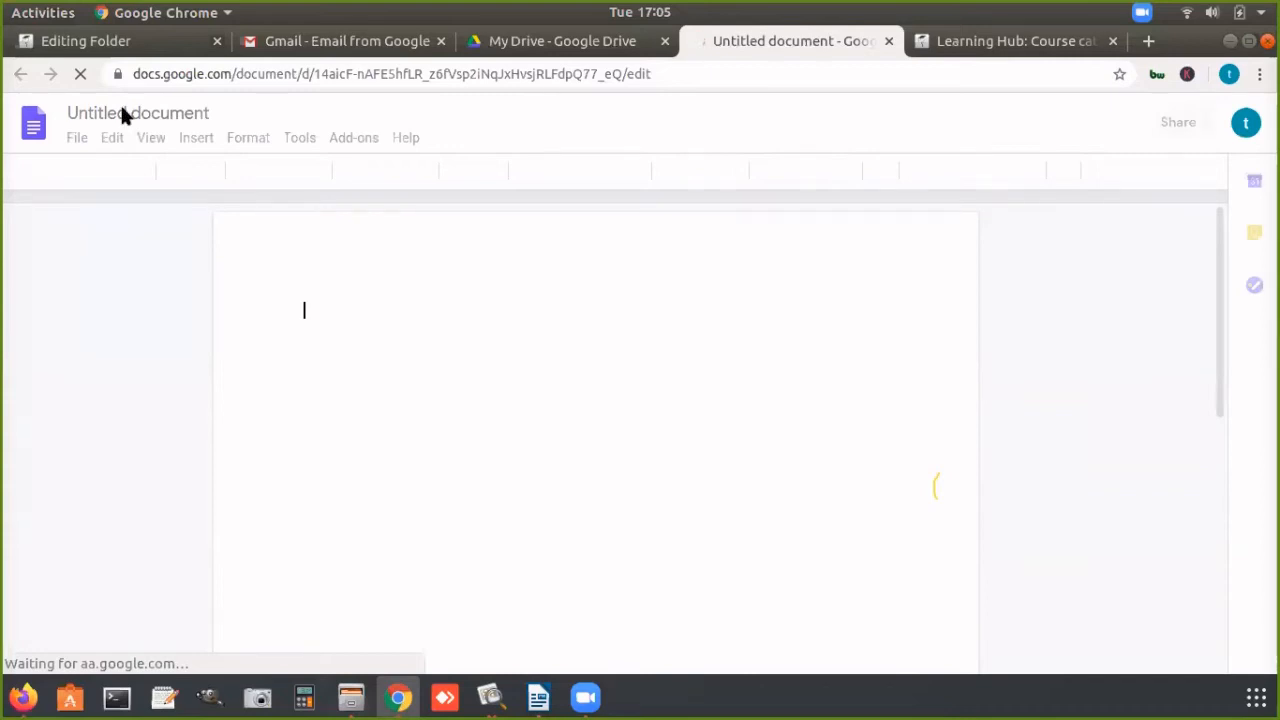
left_click(127, 114)
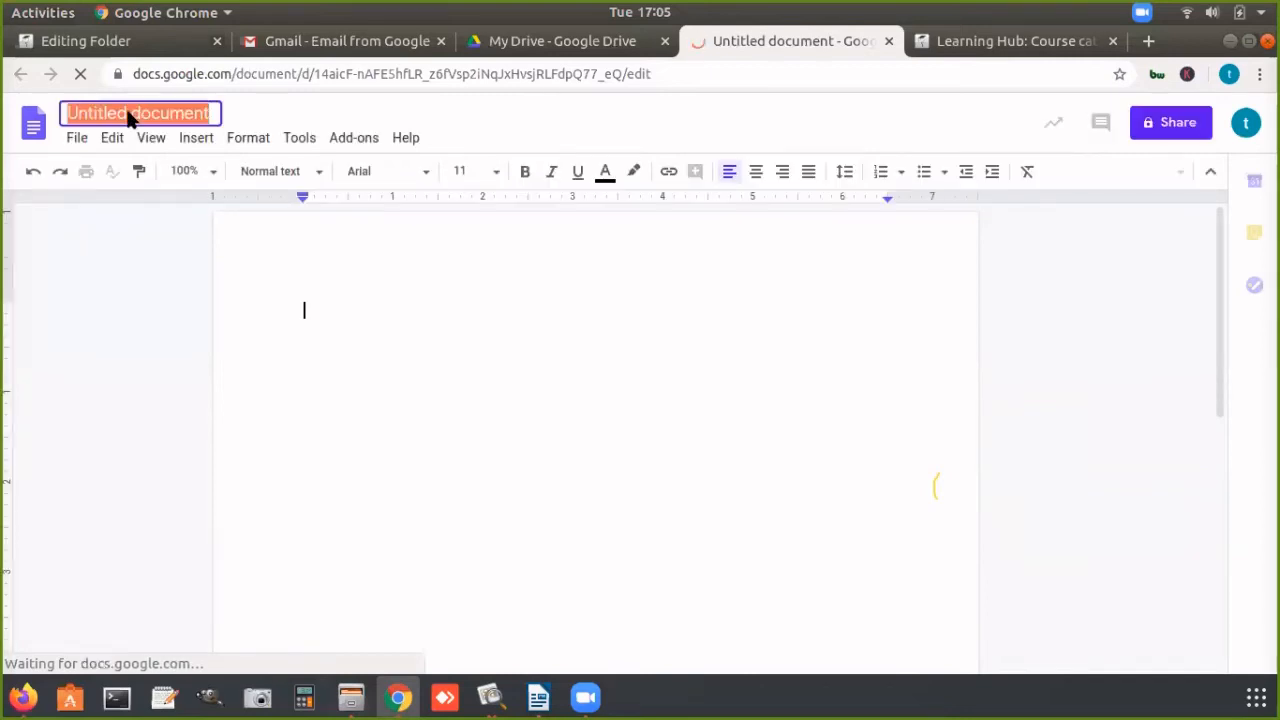
type("L")
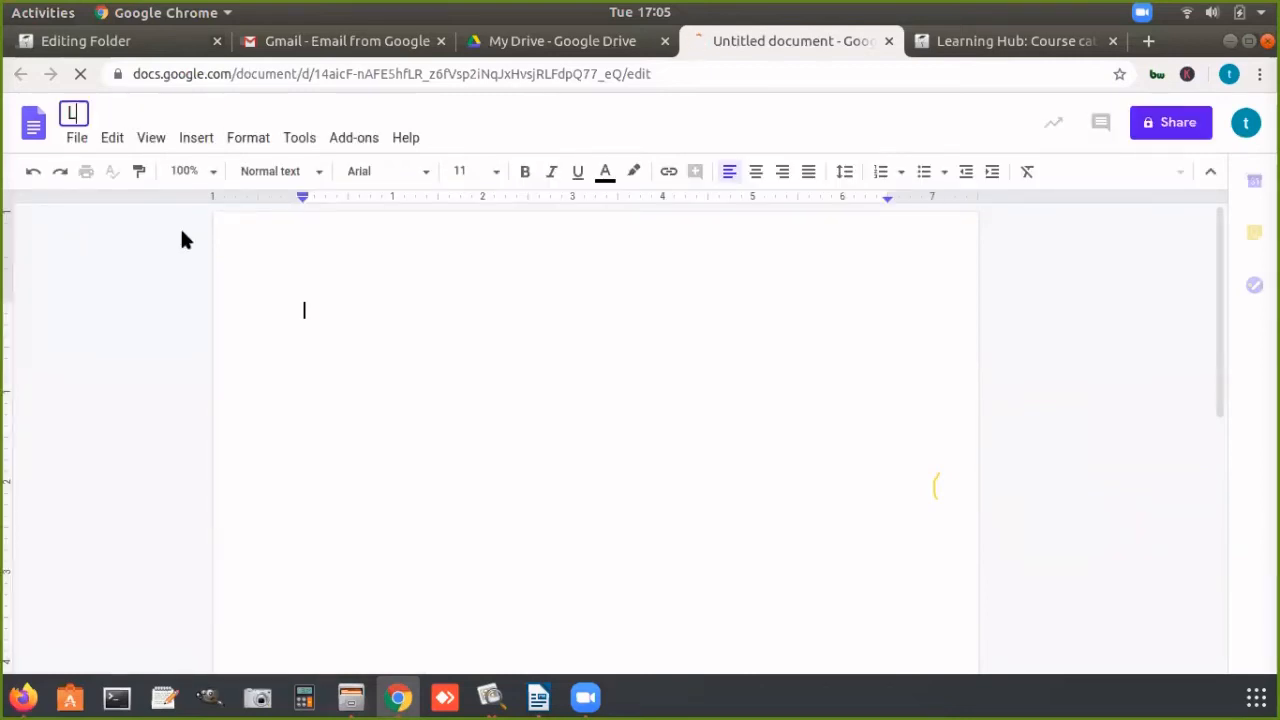
type("MS C")
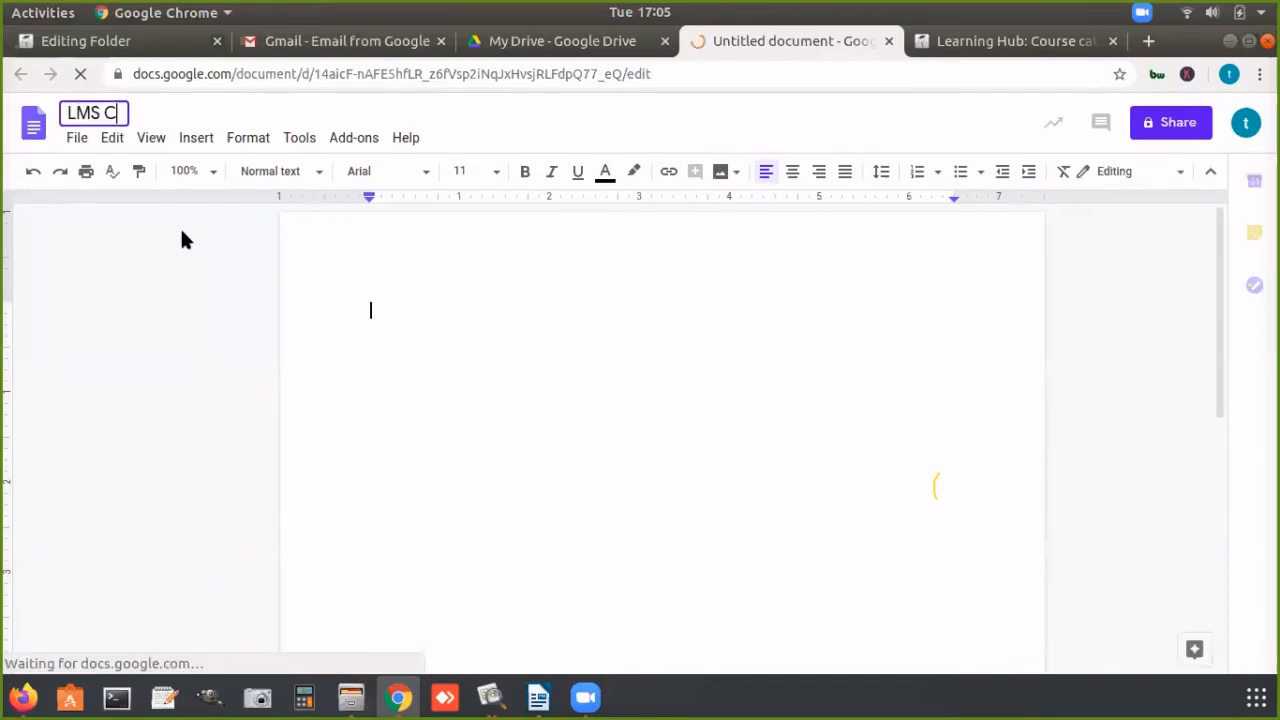
type("onnct")
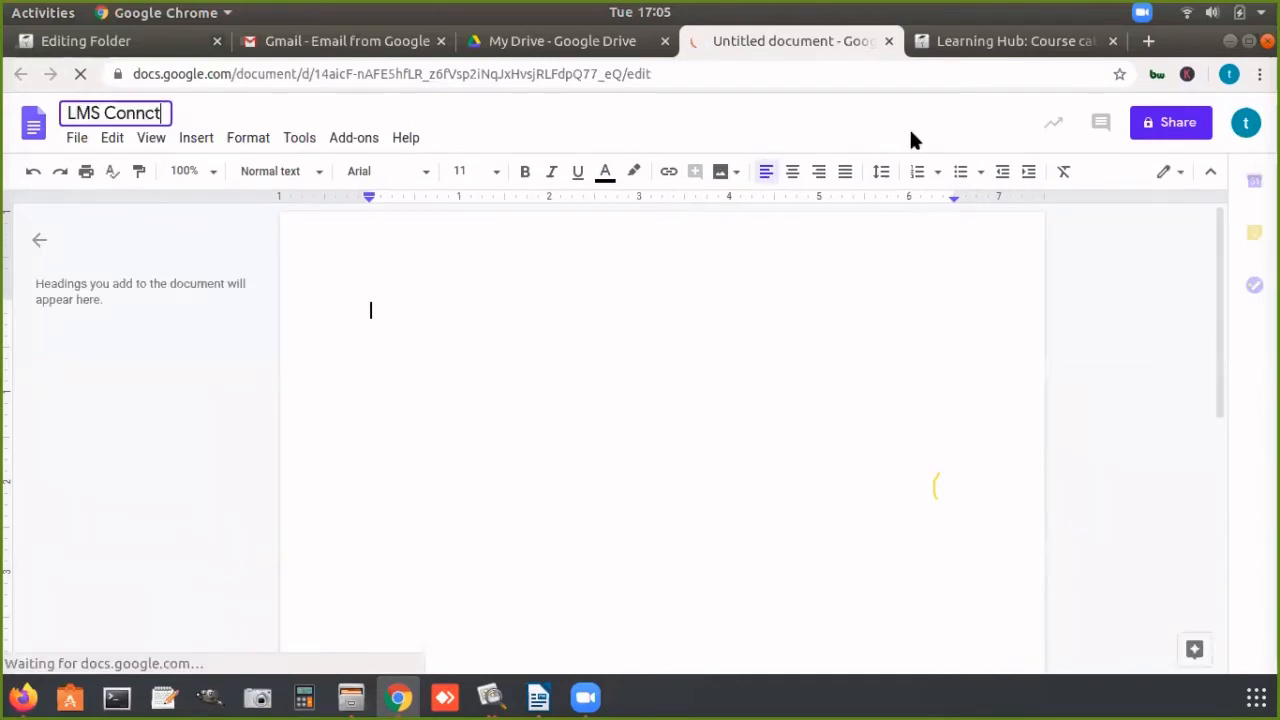
Step: Enter "Test file" as the body text of the document
left_click(499, 294)
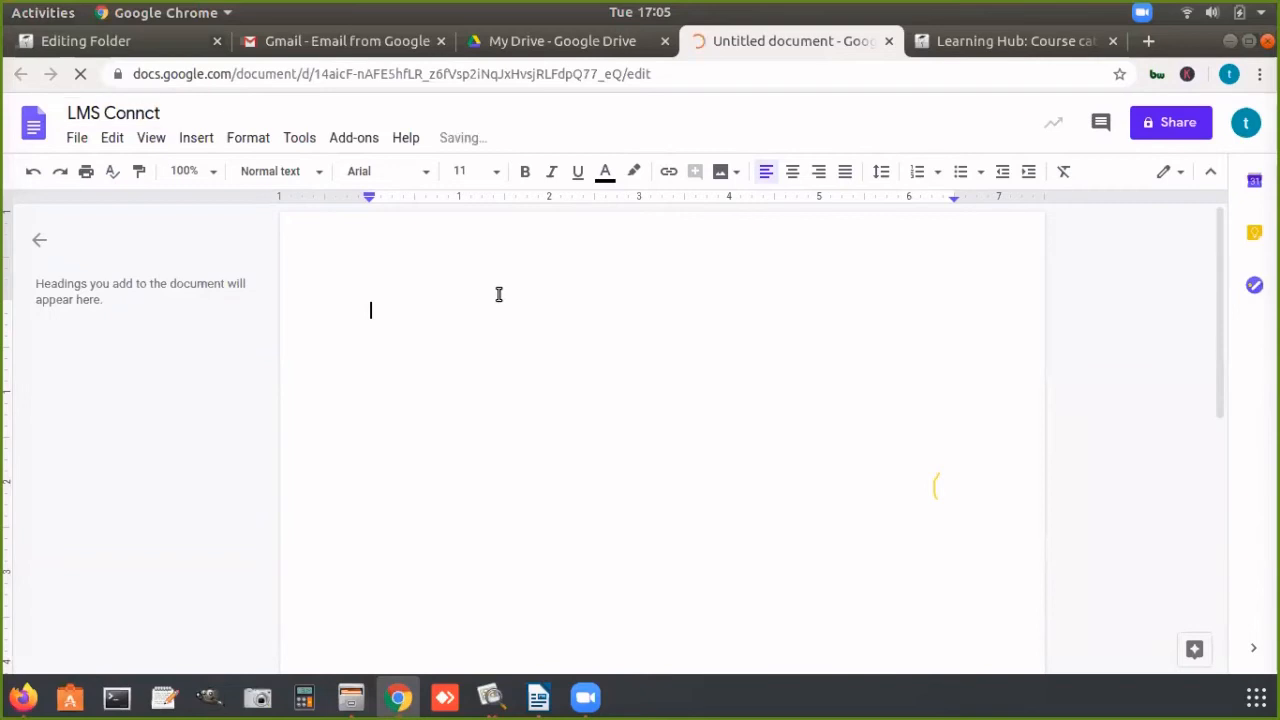
type("Test tile")
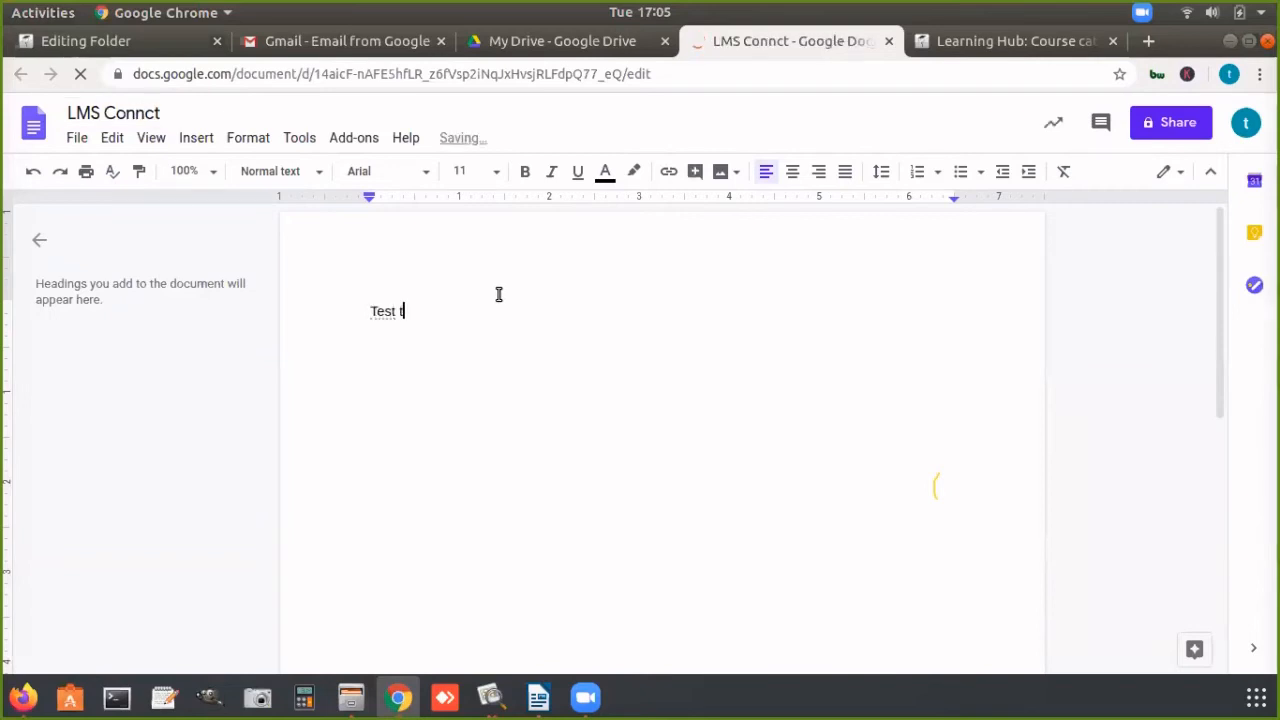
type("ile")
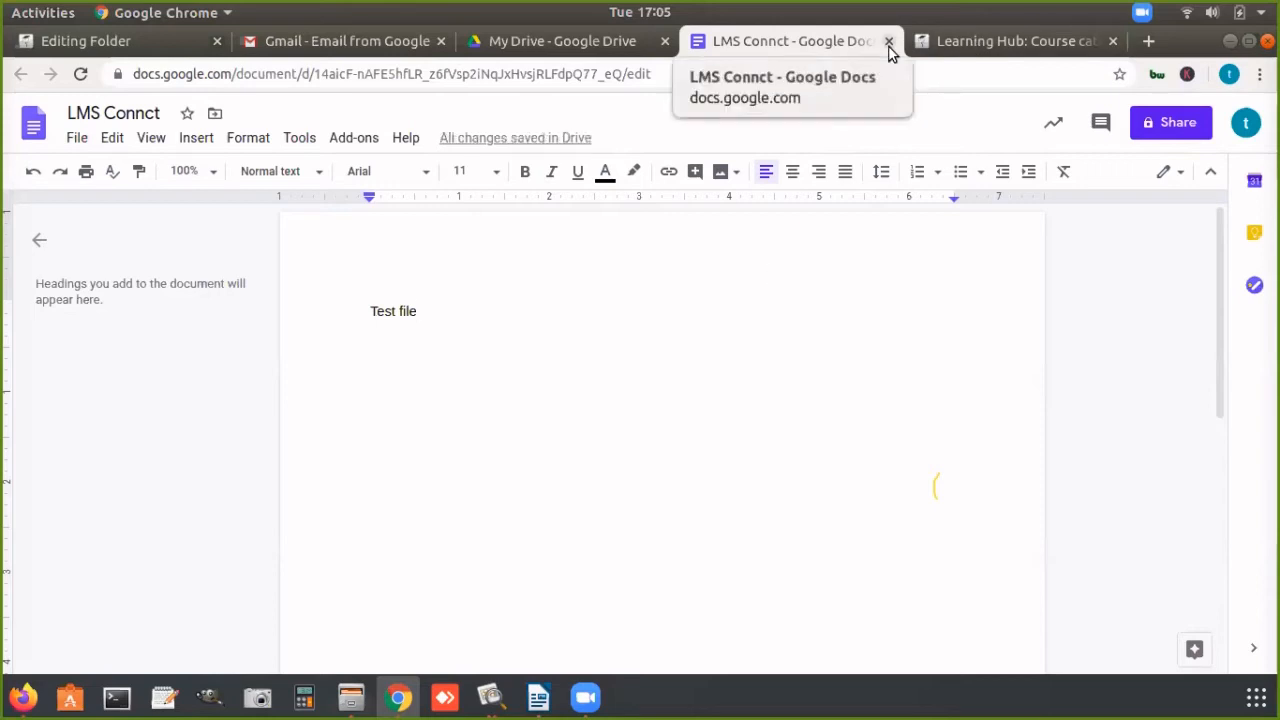
Step: Return to the Moodle folder form, refresh the file picker's Google Drive listing and check the selection settings for LMS Connct.gdoc
left_click(90, 36)
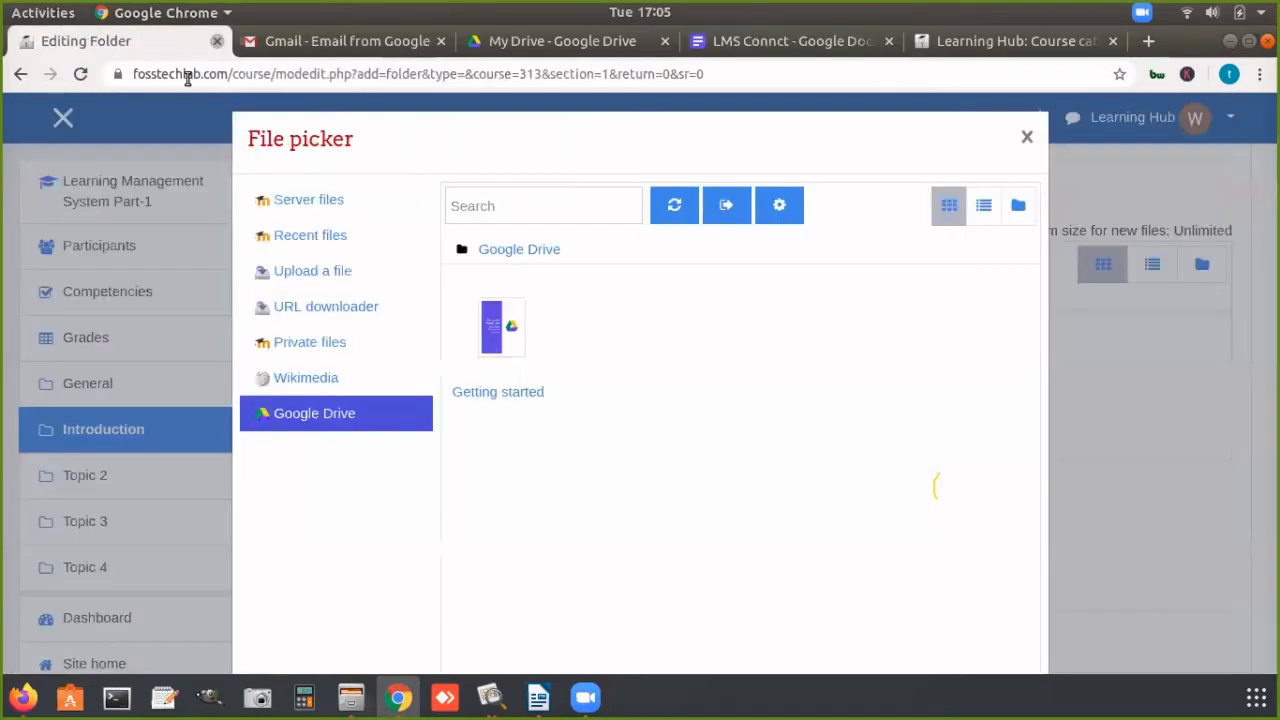
left_click(668, 205)
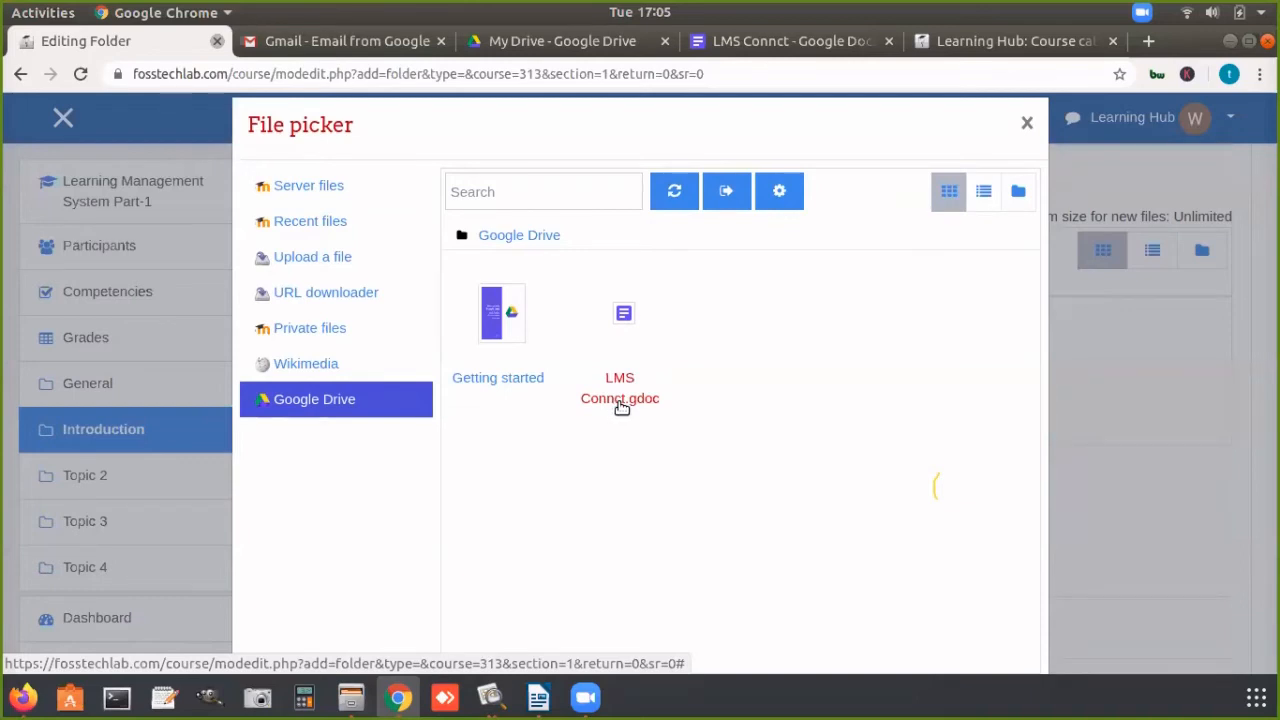
left_click(612, 328)
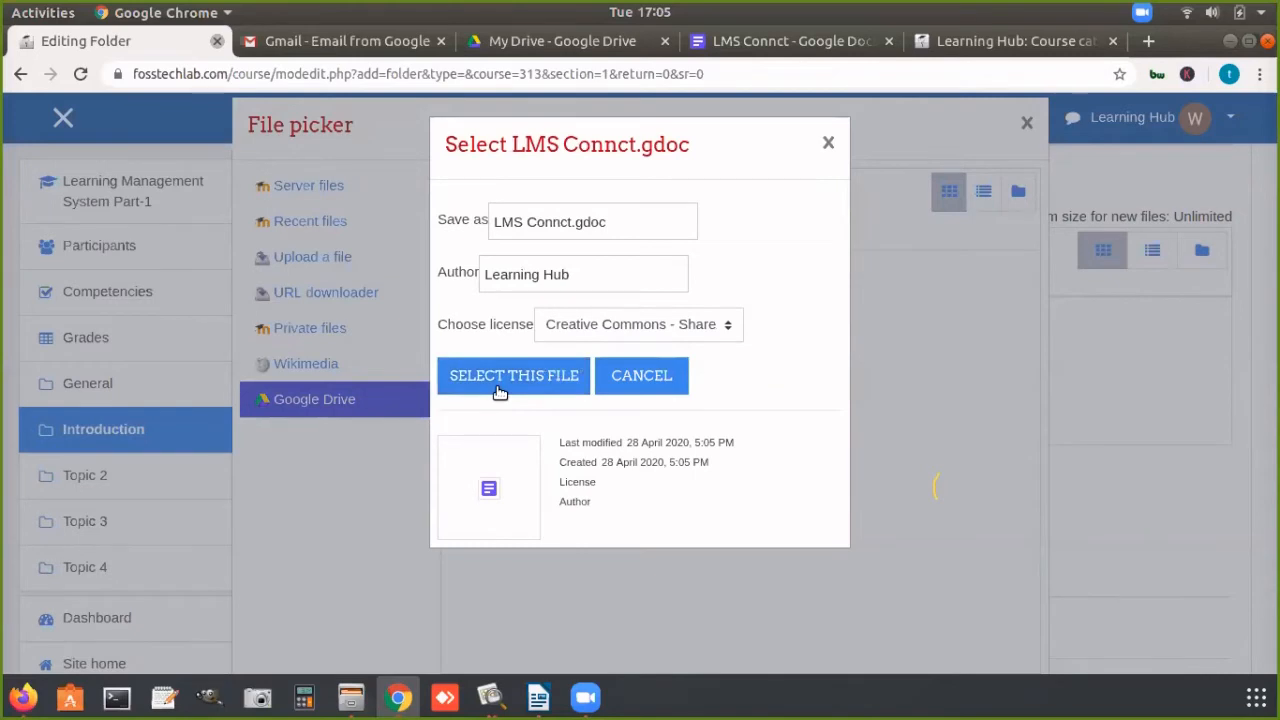
left_click(828, 143)
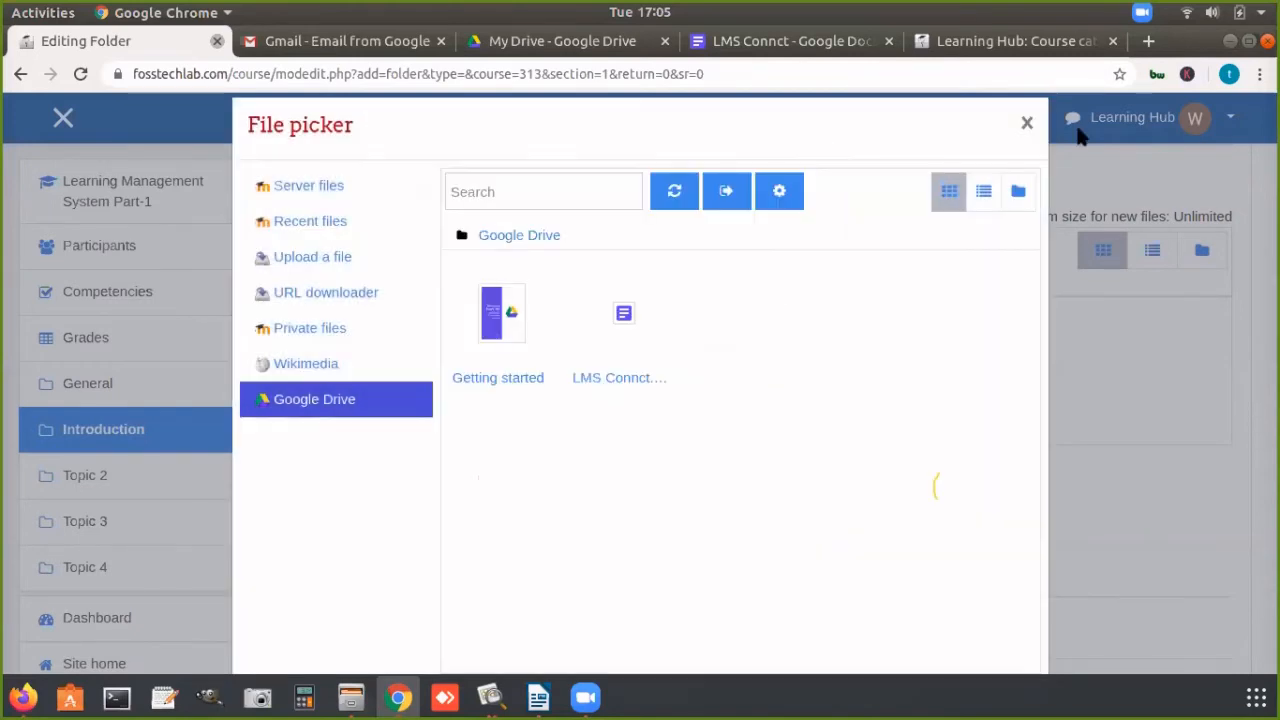
left_click(1027, 123)
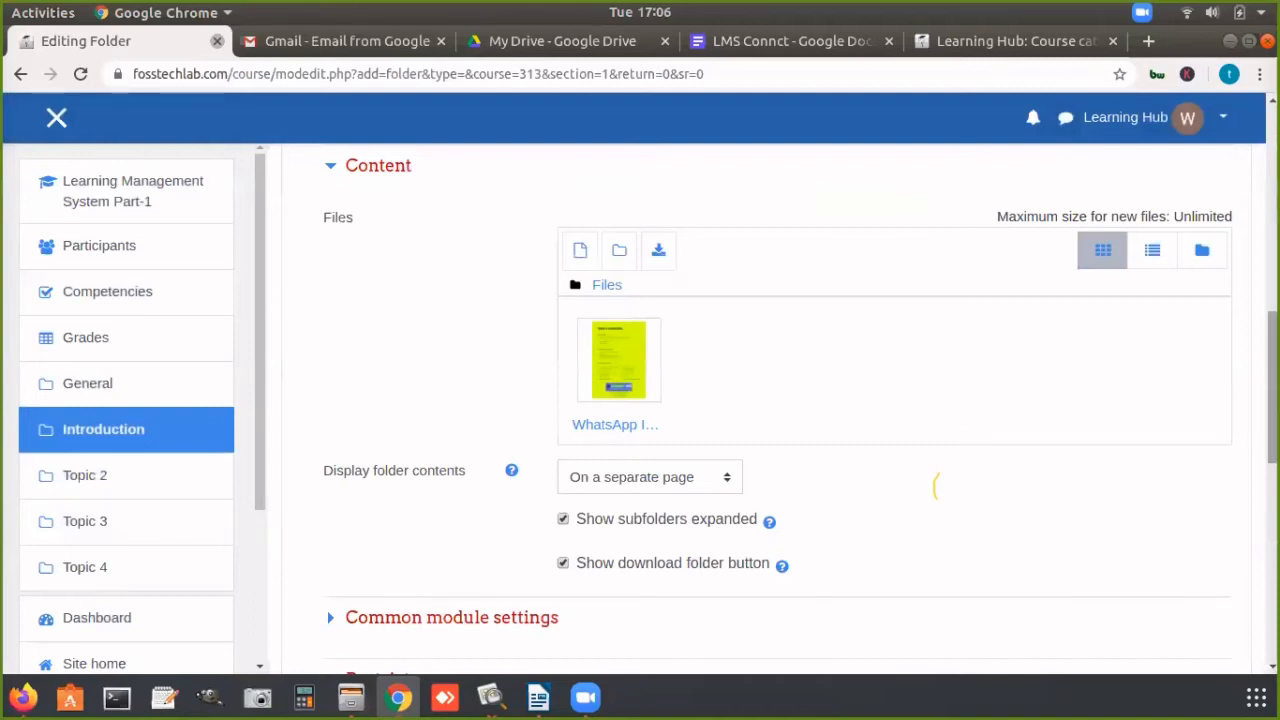
left_click(579, 251)
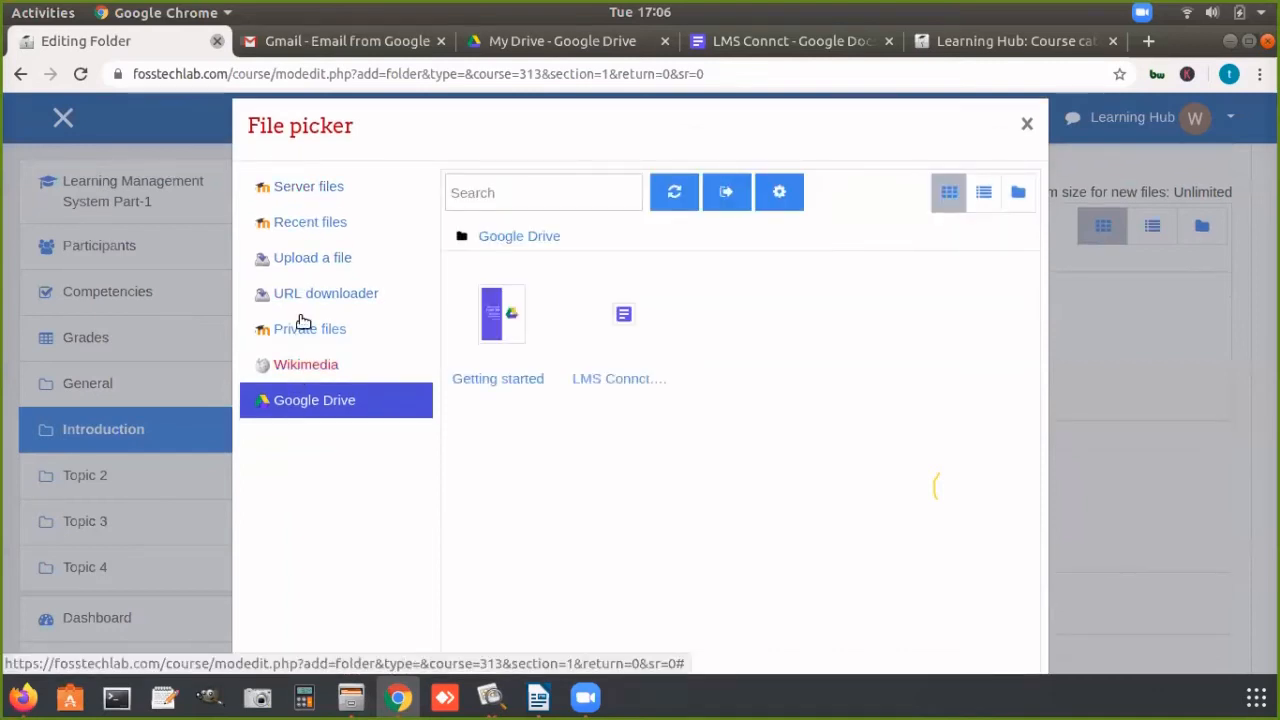
left_click(309, 260)
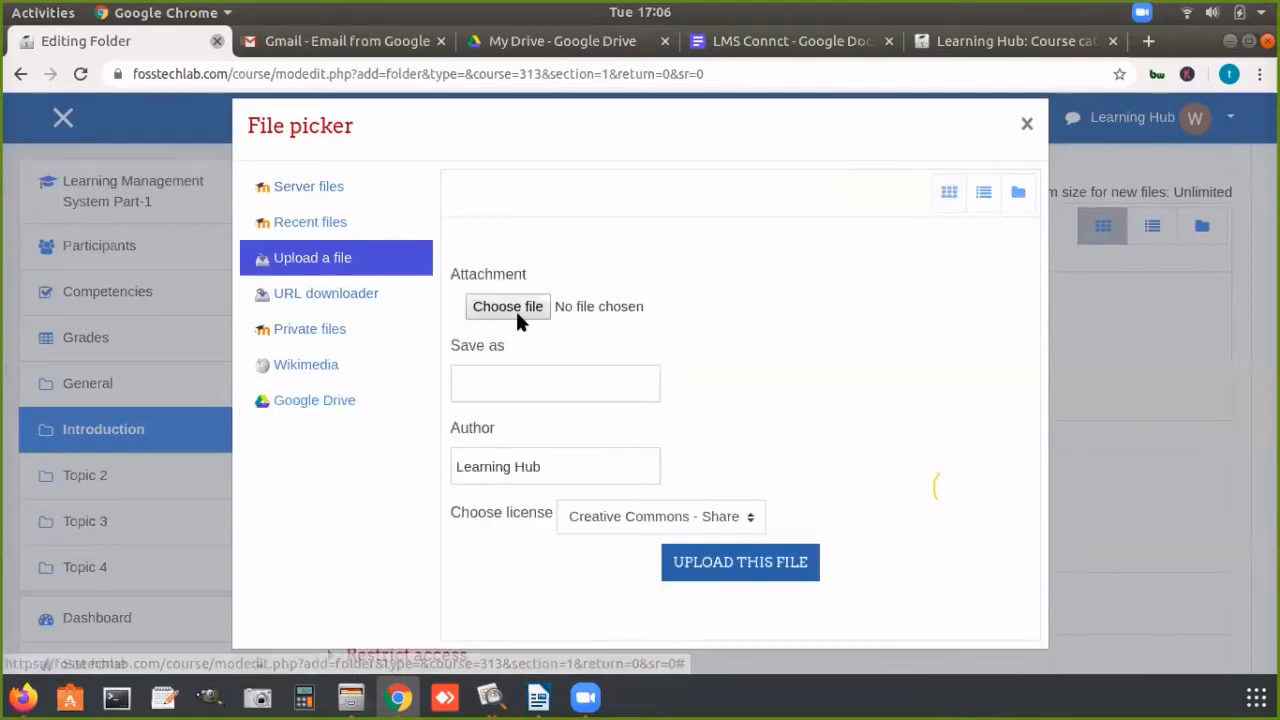
left_click(515, 305)
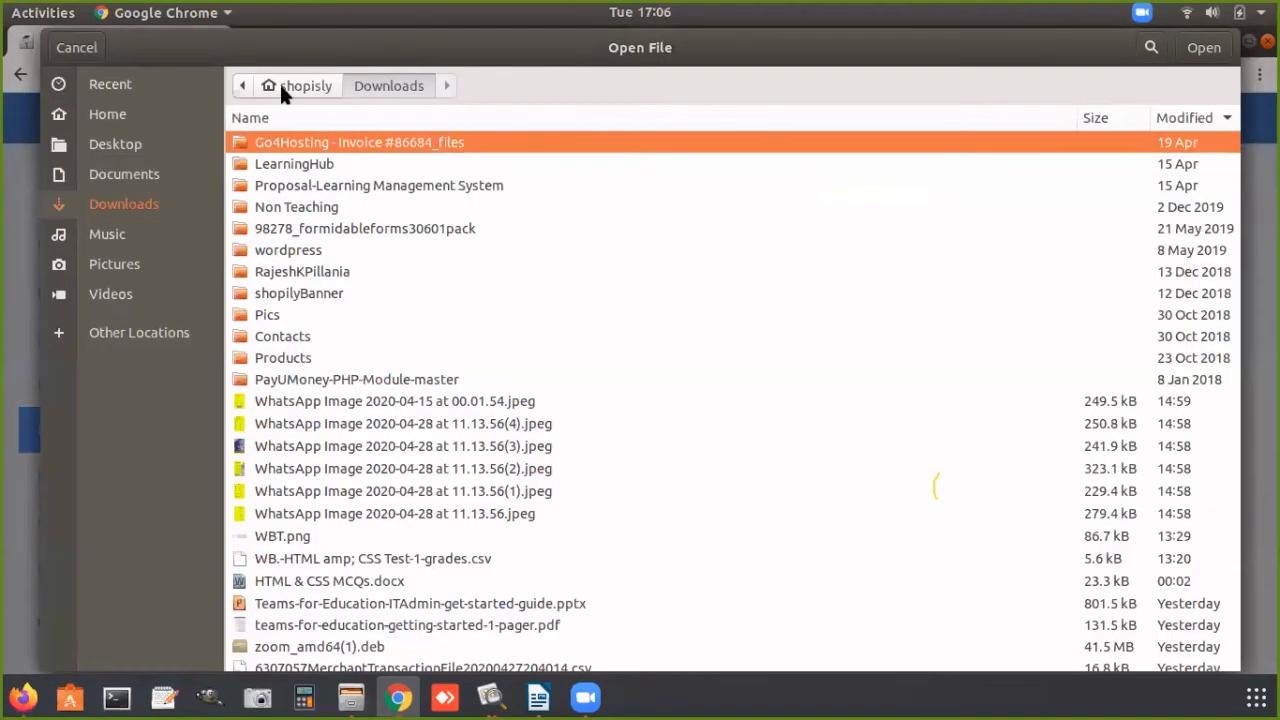
left_click(92, 46)
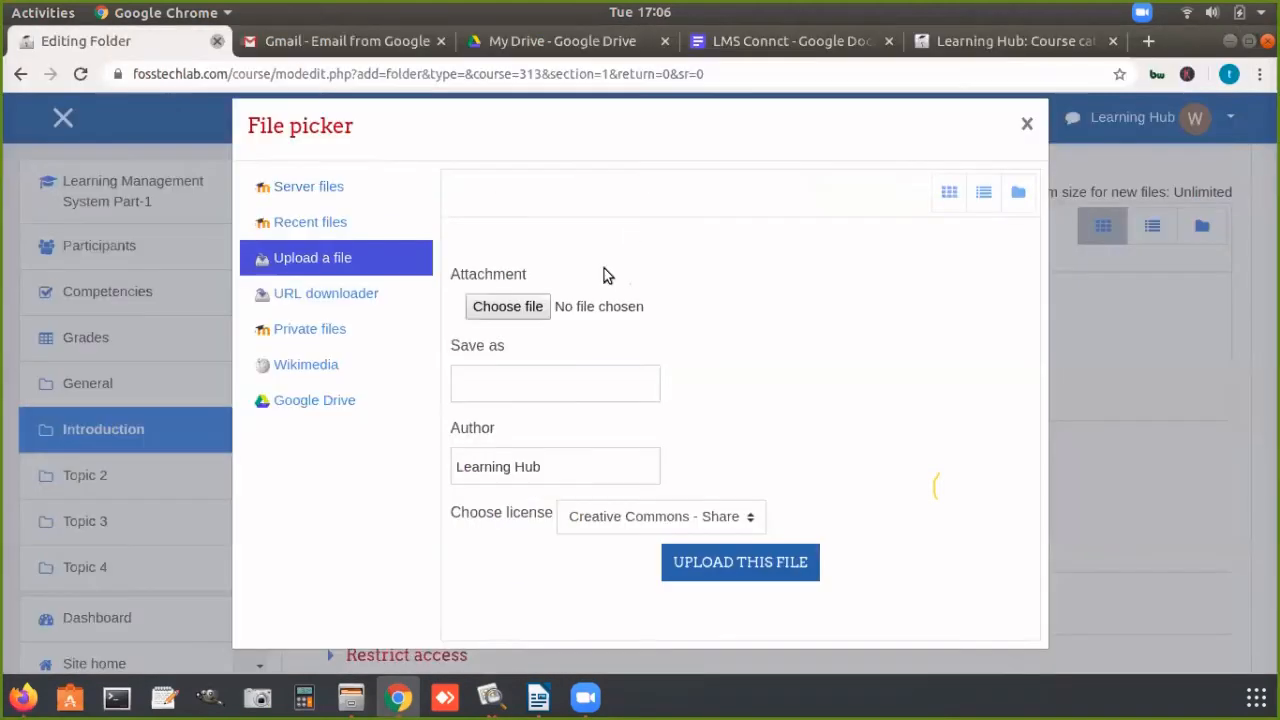
Step: Add LMS Connct.gdoc from Google Drive to the folder's content files, after a glance at the source document
left_click(313, 403)
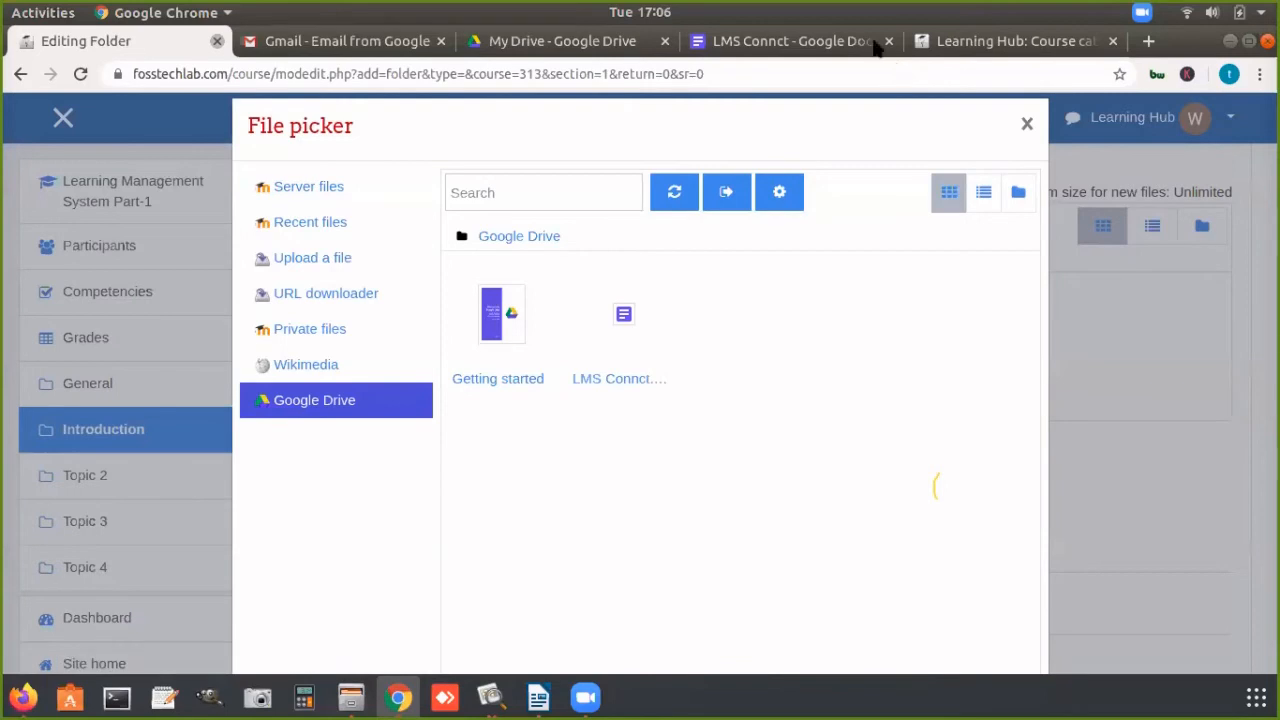
left_click(828, 40)
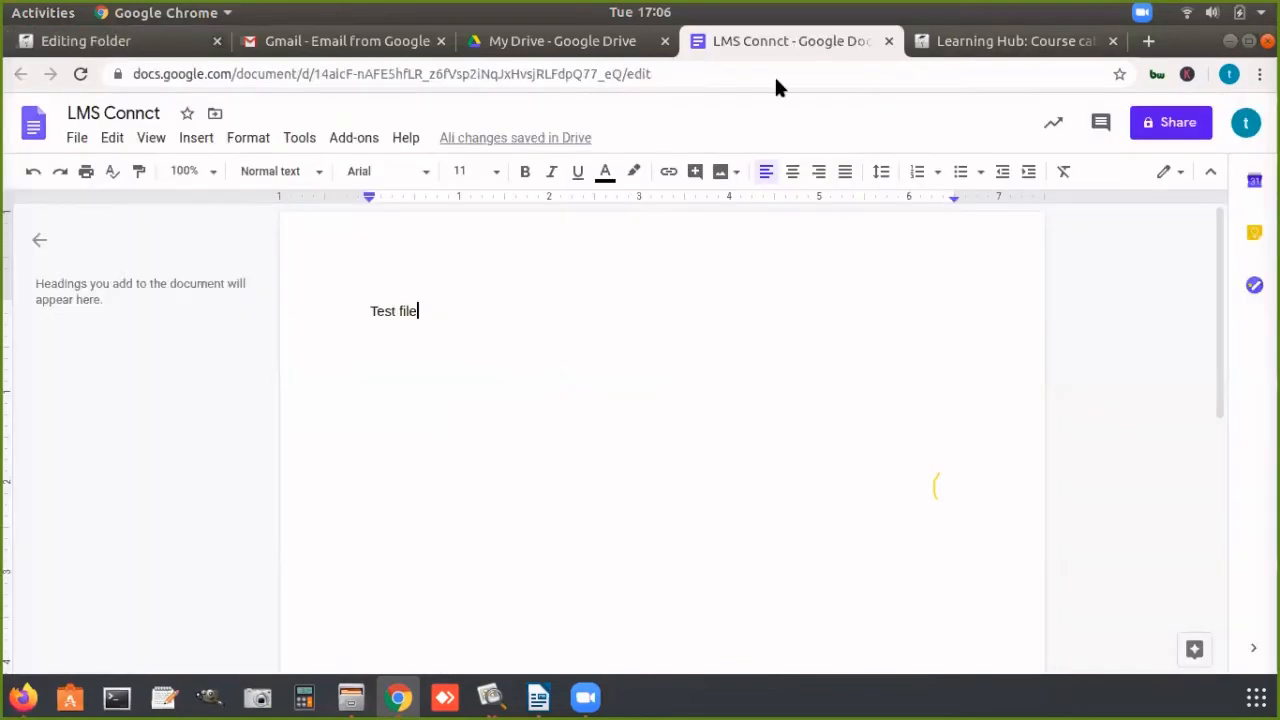
left_click(63, 40)
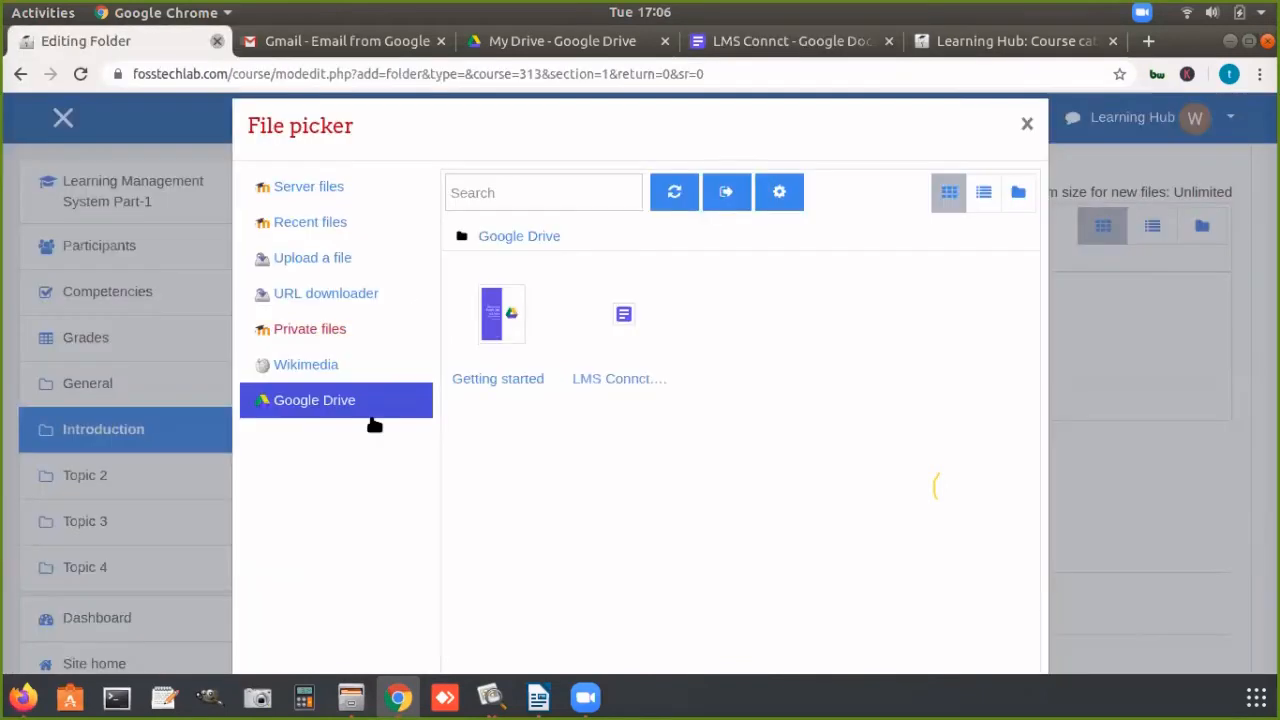
left_click(622, 378)
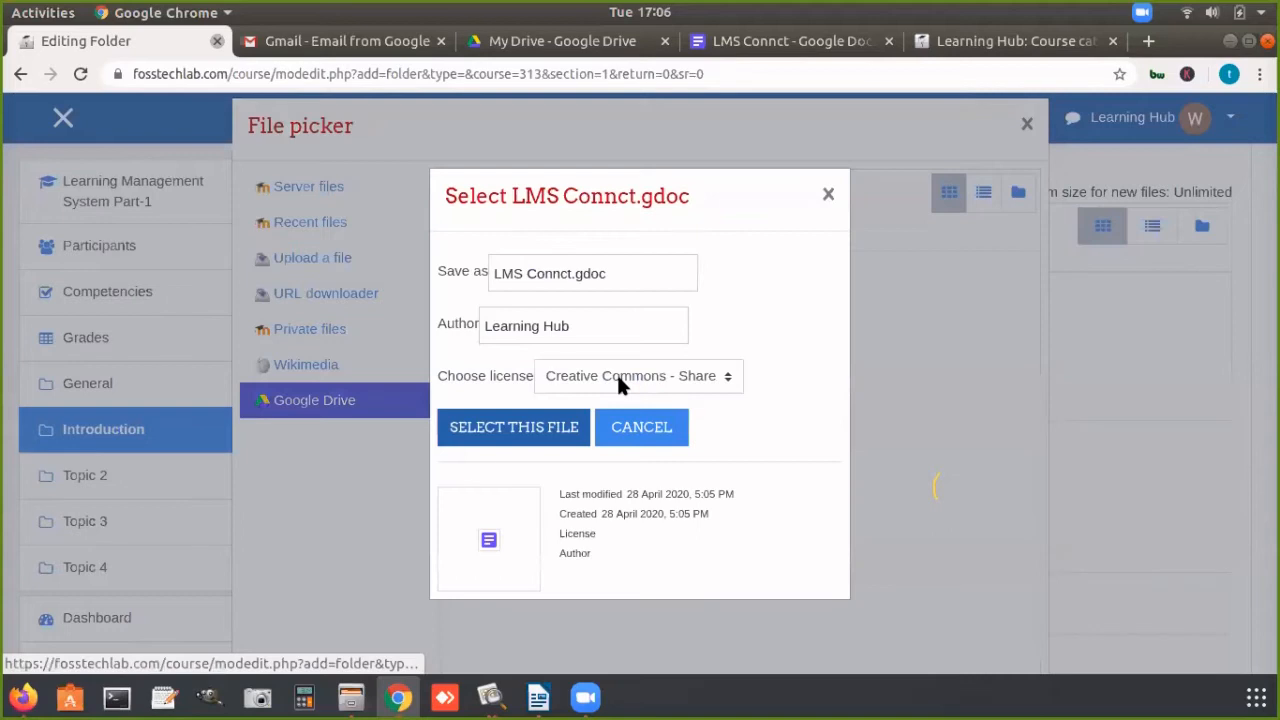
left_click(518, 430)
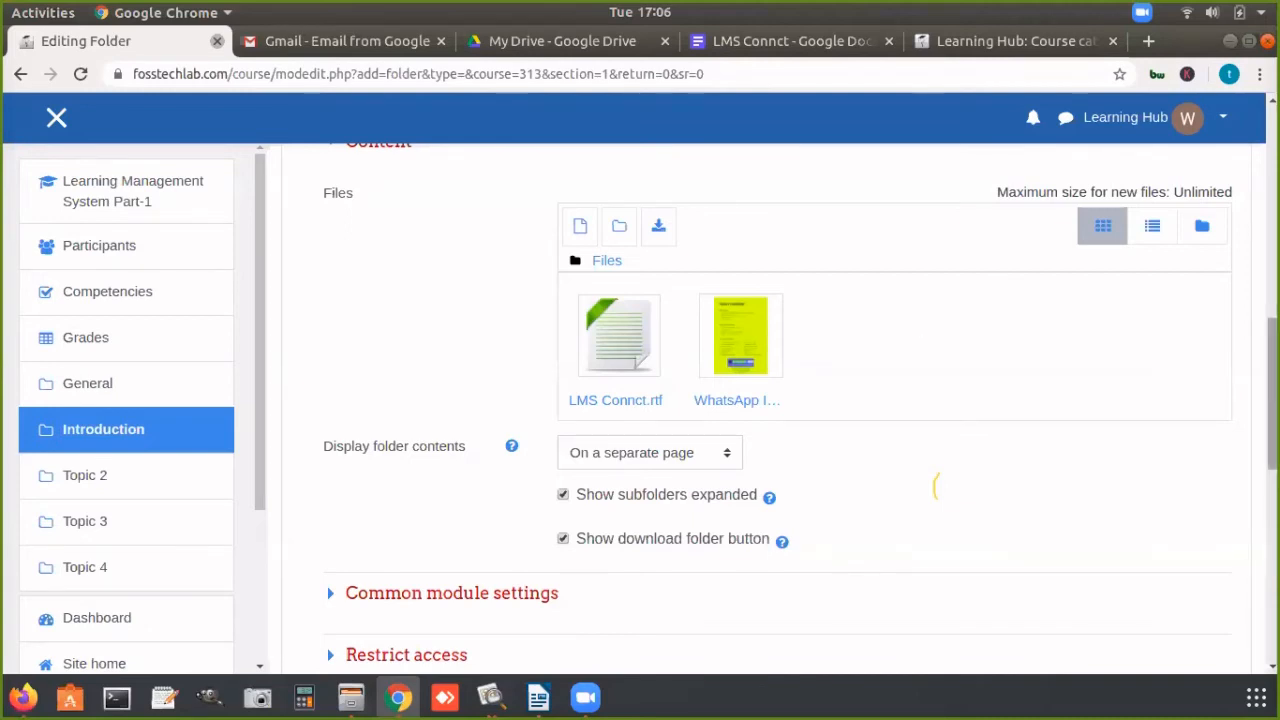
Step: Review the Study Material folder form, then save the folder and display its contents
scroll(935, 487, "up", 6)
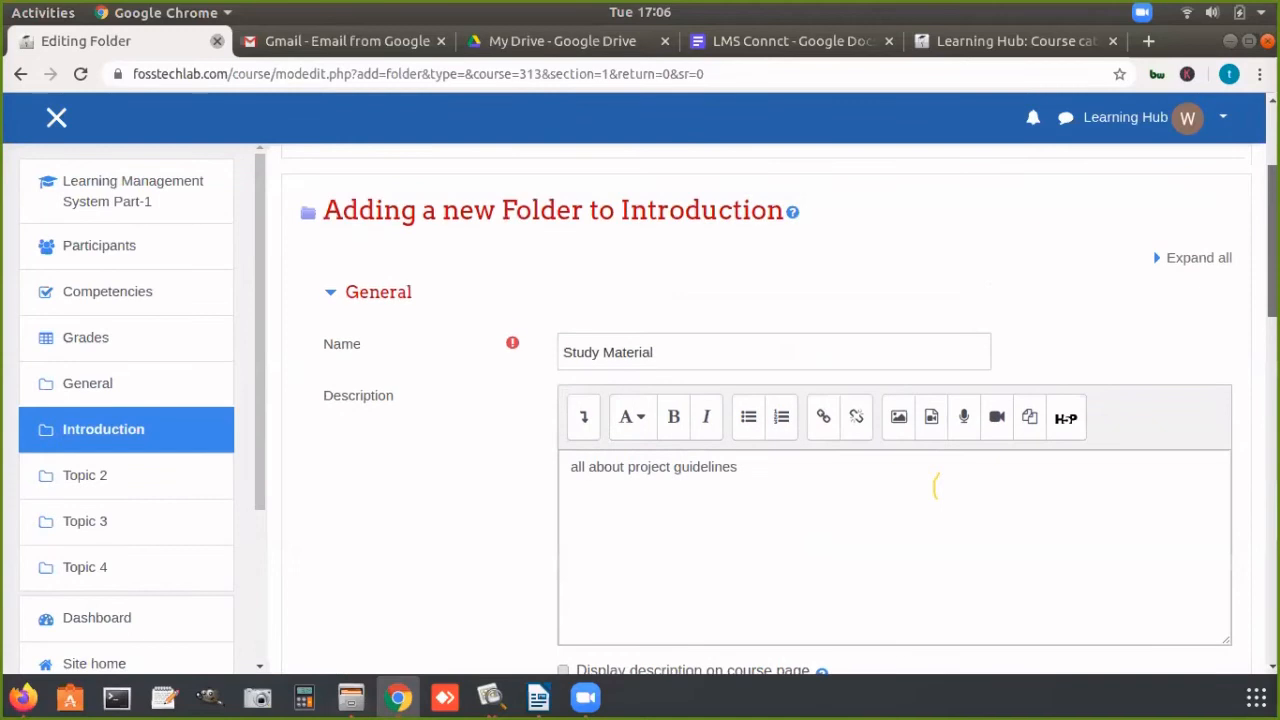
scroll(935, 487, "down", 10)
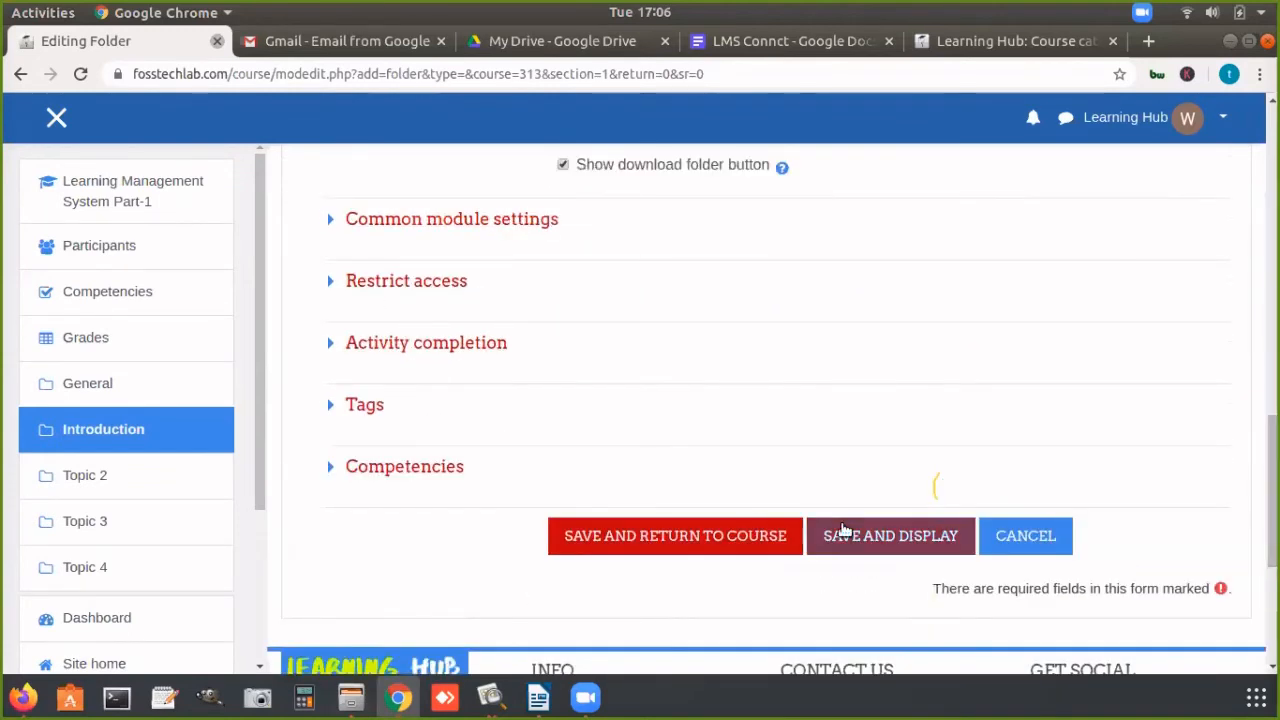
left_click(877, 537)
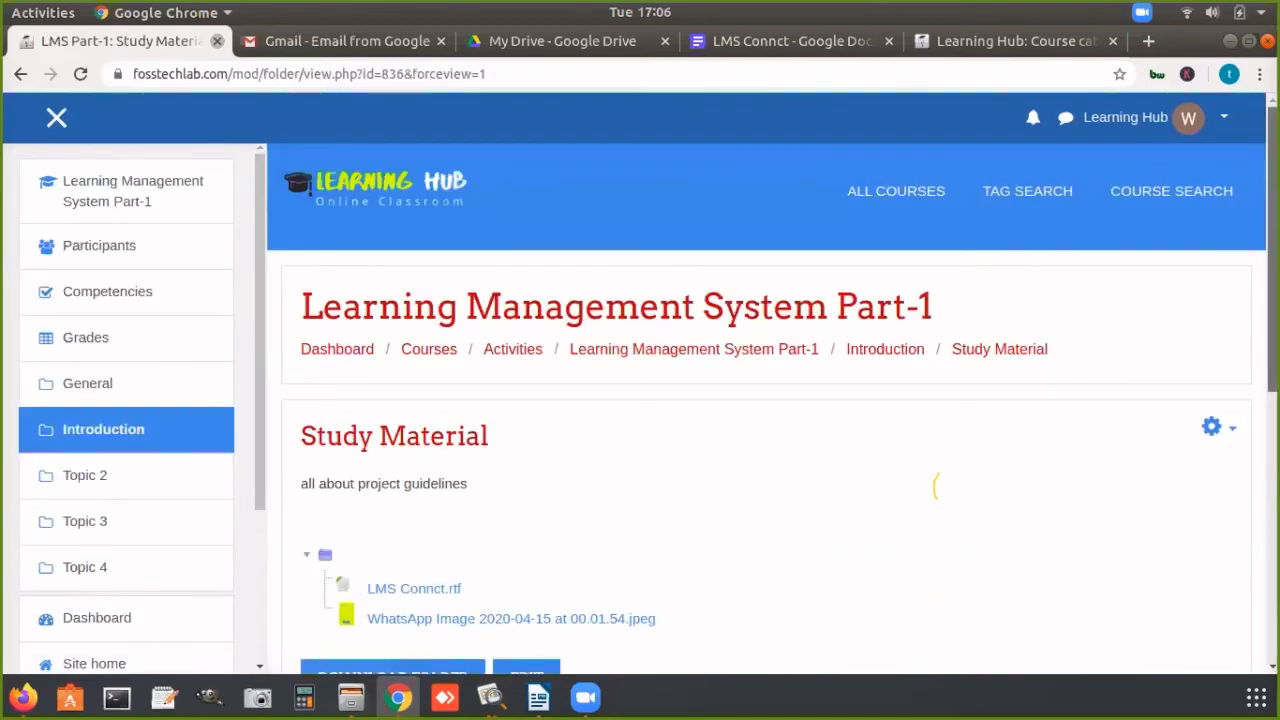
scroll(1258, 392, "down", 3)
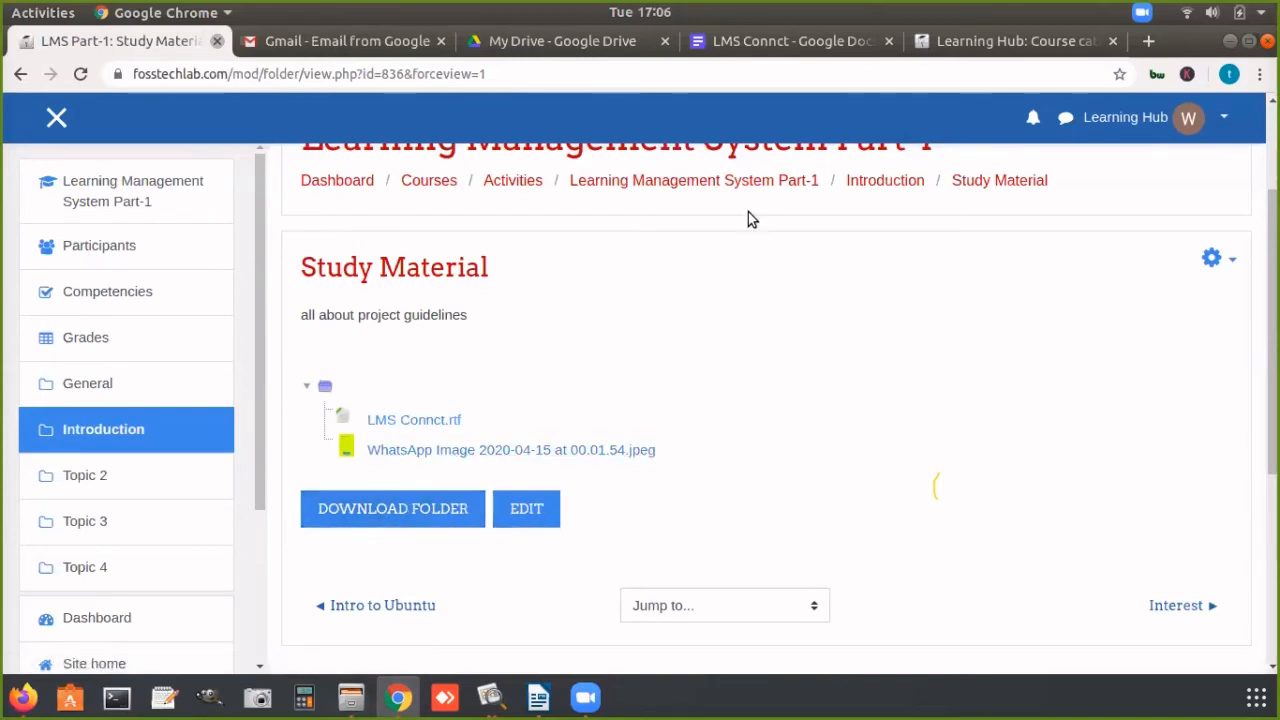
Step: Return to the Learning Management System Part-1 course page and add a new File resource to the Introduction section
left_click(754, 180)
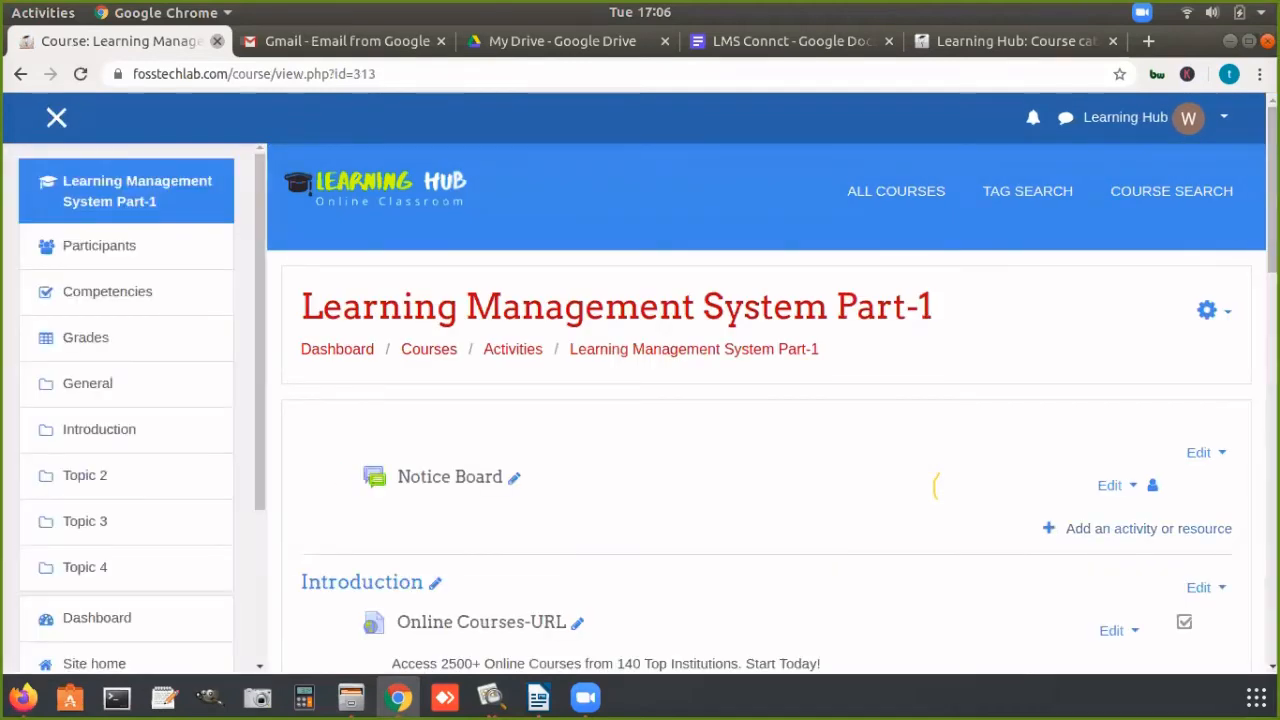
scroll(935, 486, "down", 5)
scroll(760, 400, "down", 4)
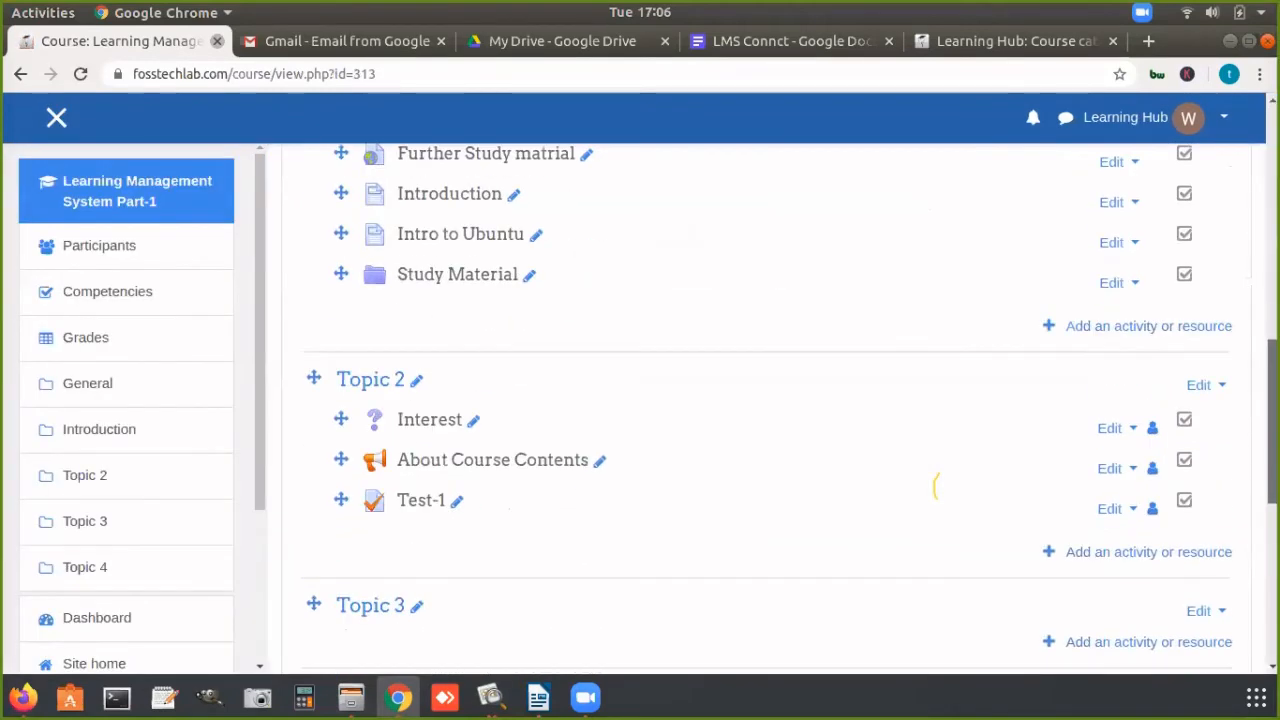
left_click(1181, 326)
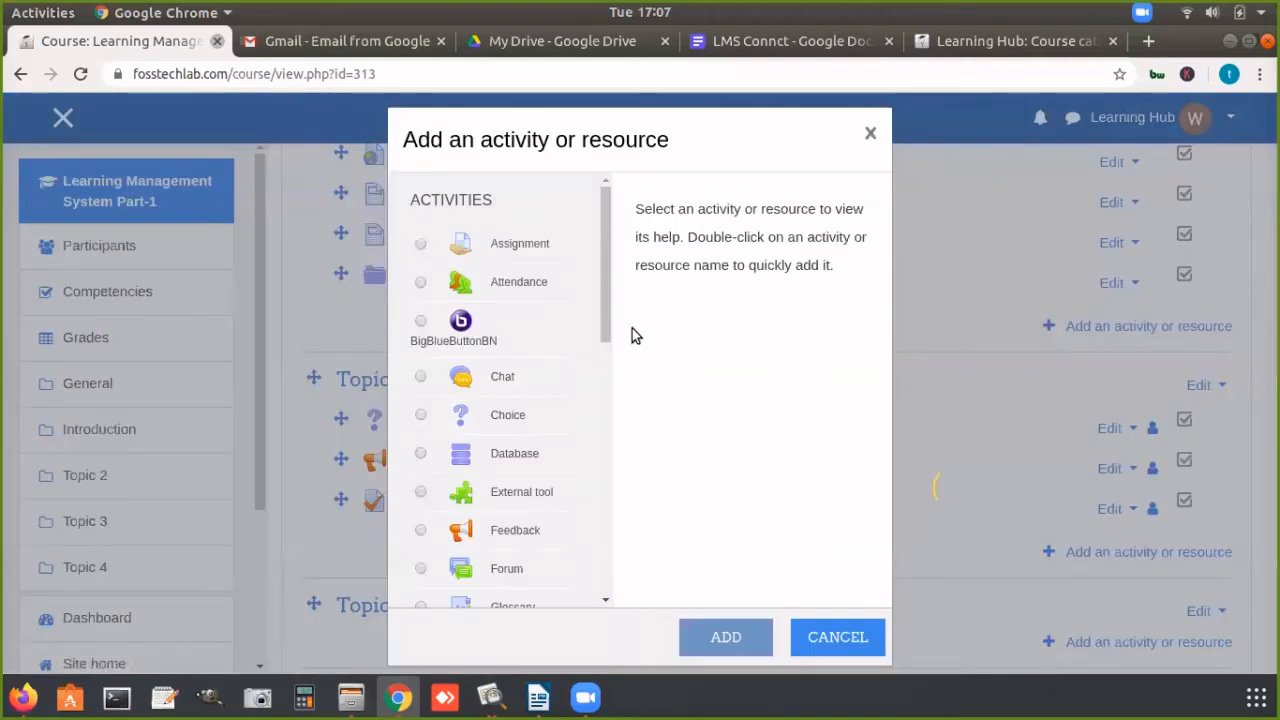
left_click_drag(603, 322, 614, 474)
scroll(614, 481, "down", 2)
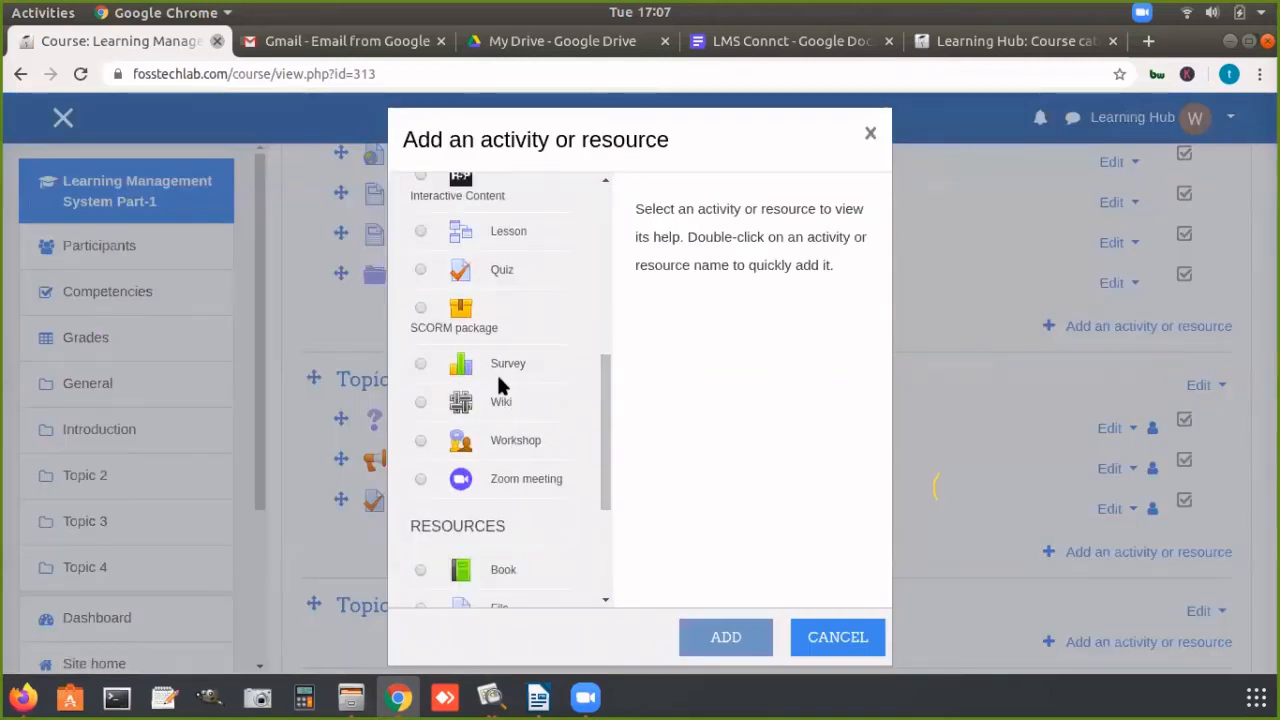
scroll(602, 493, "down", 2)
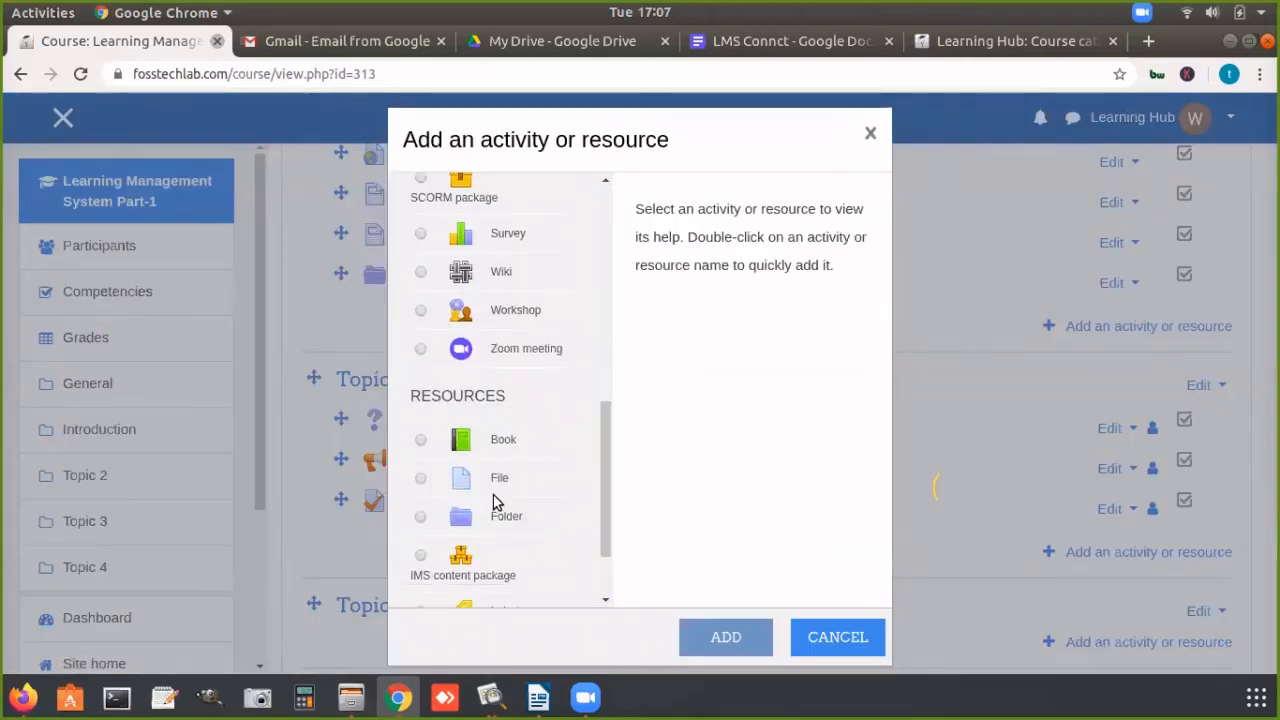
left_click(487, 477)
left_click(722, 641)
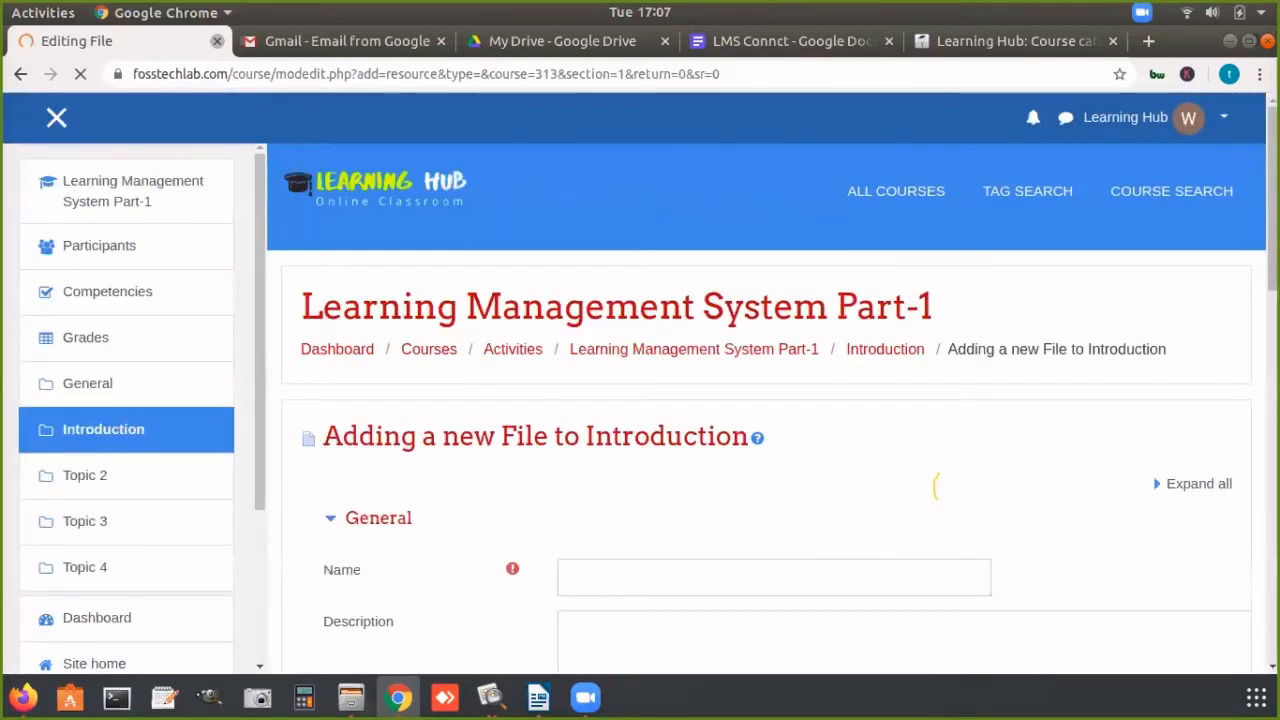
Step: Name the new file resource "Project front cover"
scroll(984, 318, "down", 4)
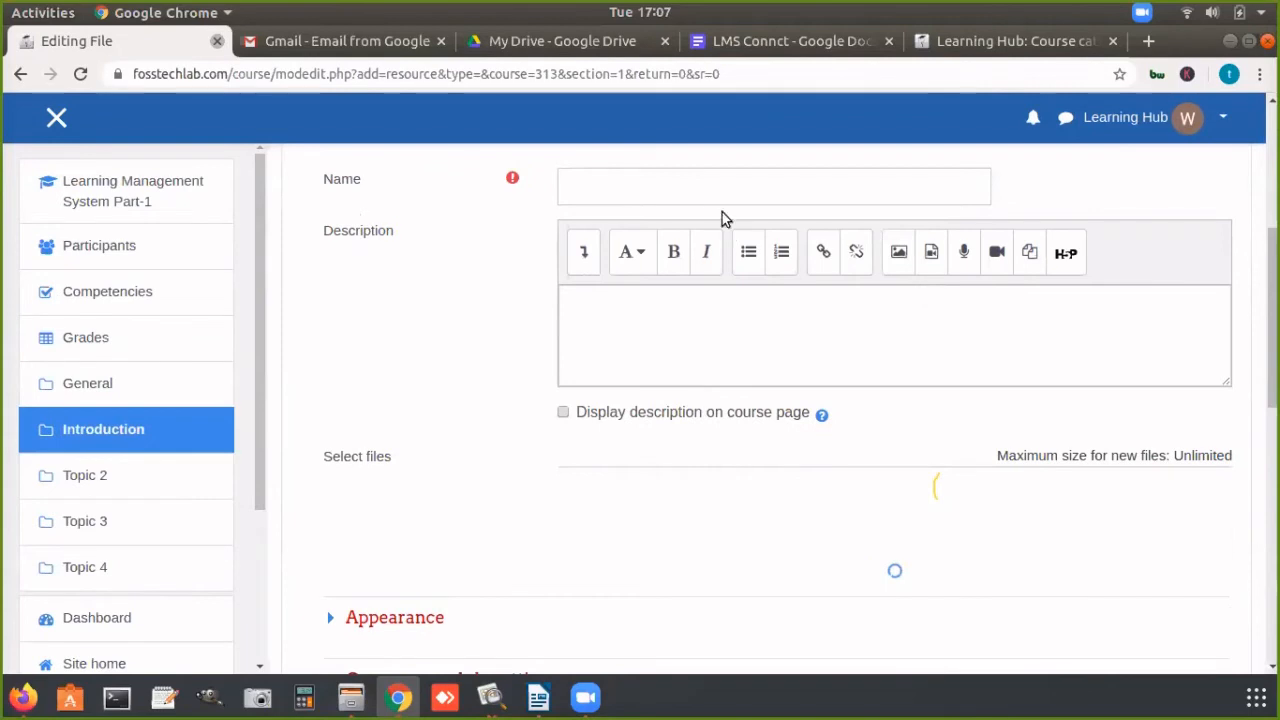
left_click(729, 180)
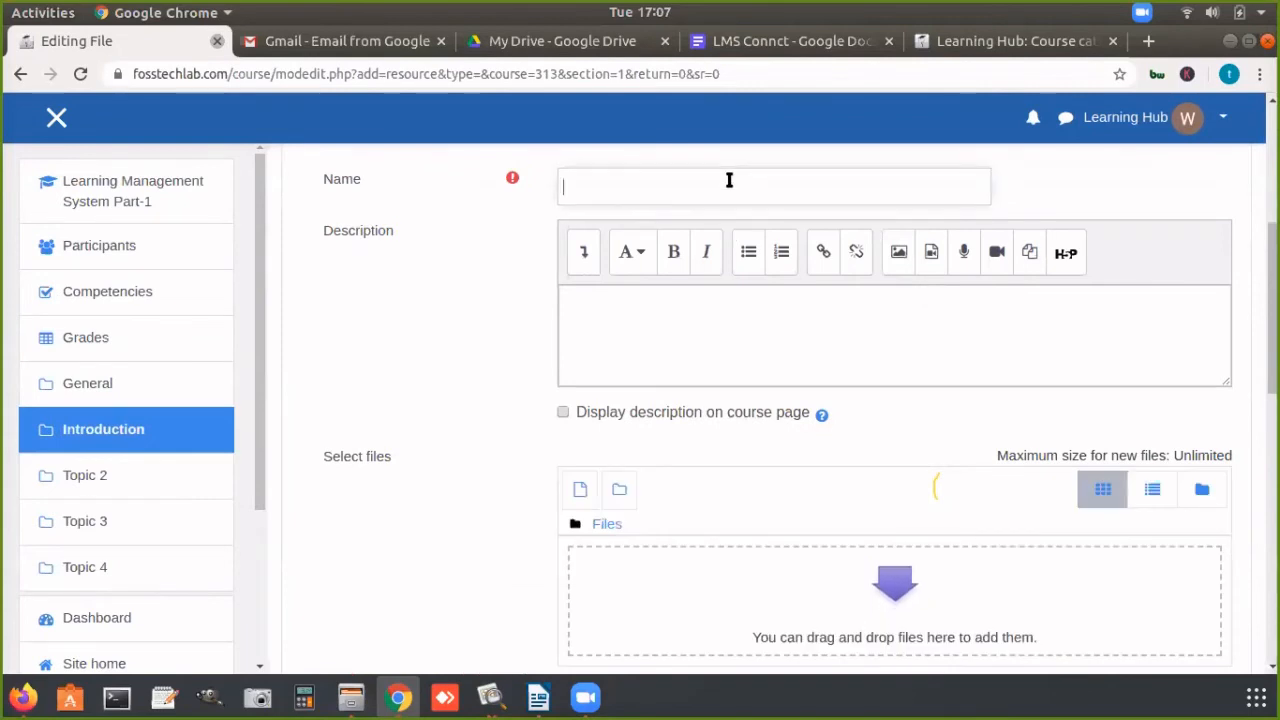
type("Project")
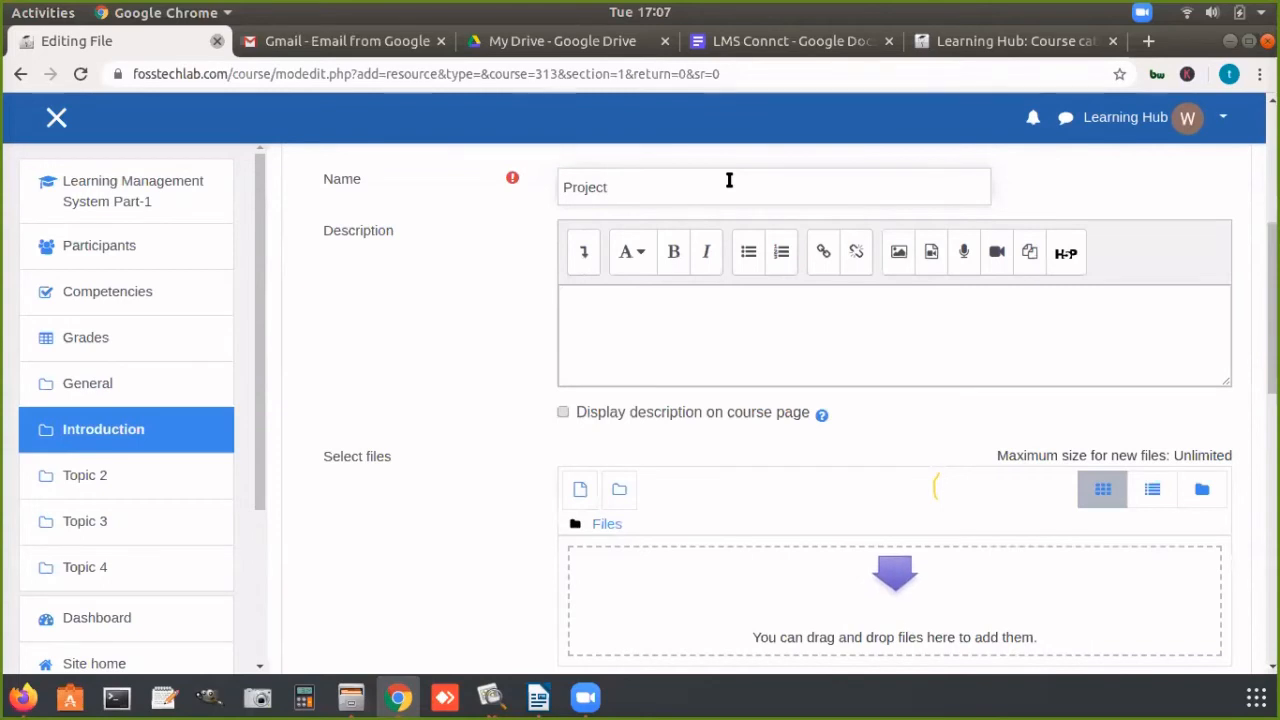
type(" front")
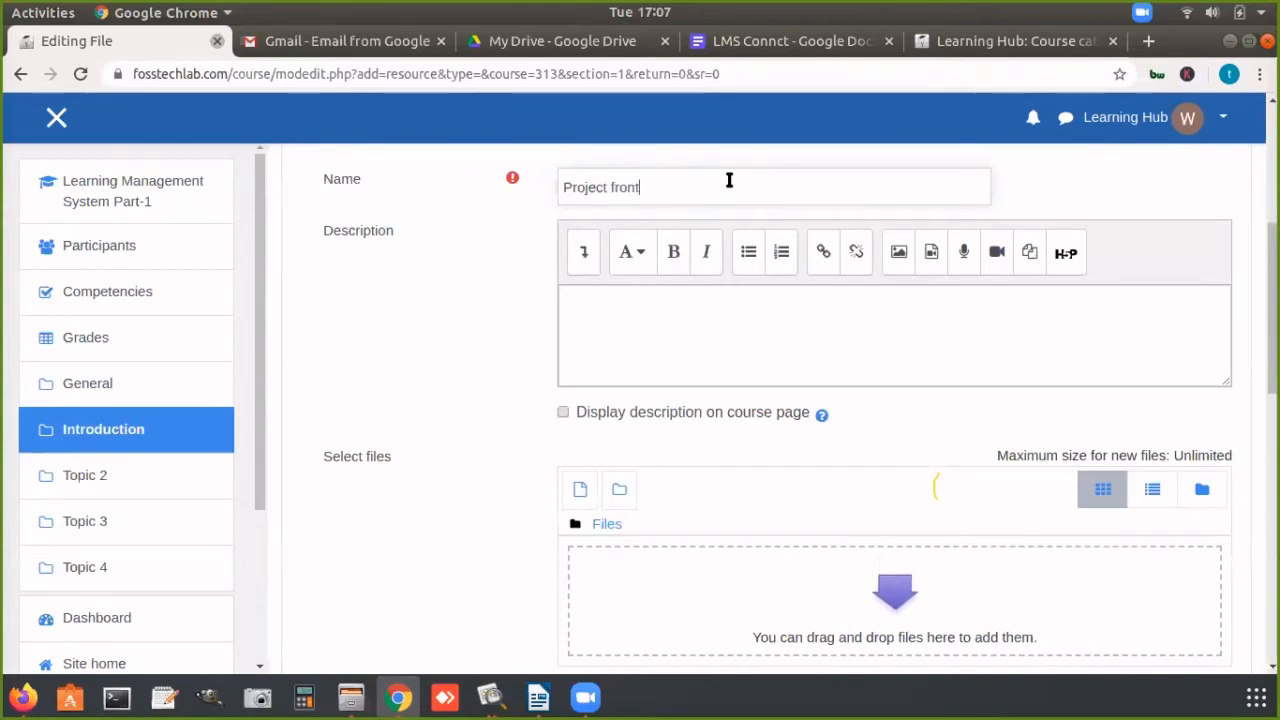
type(" cover")
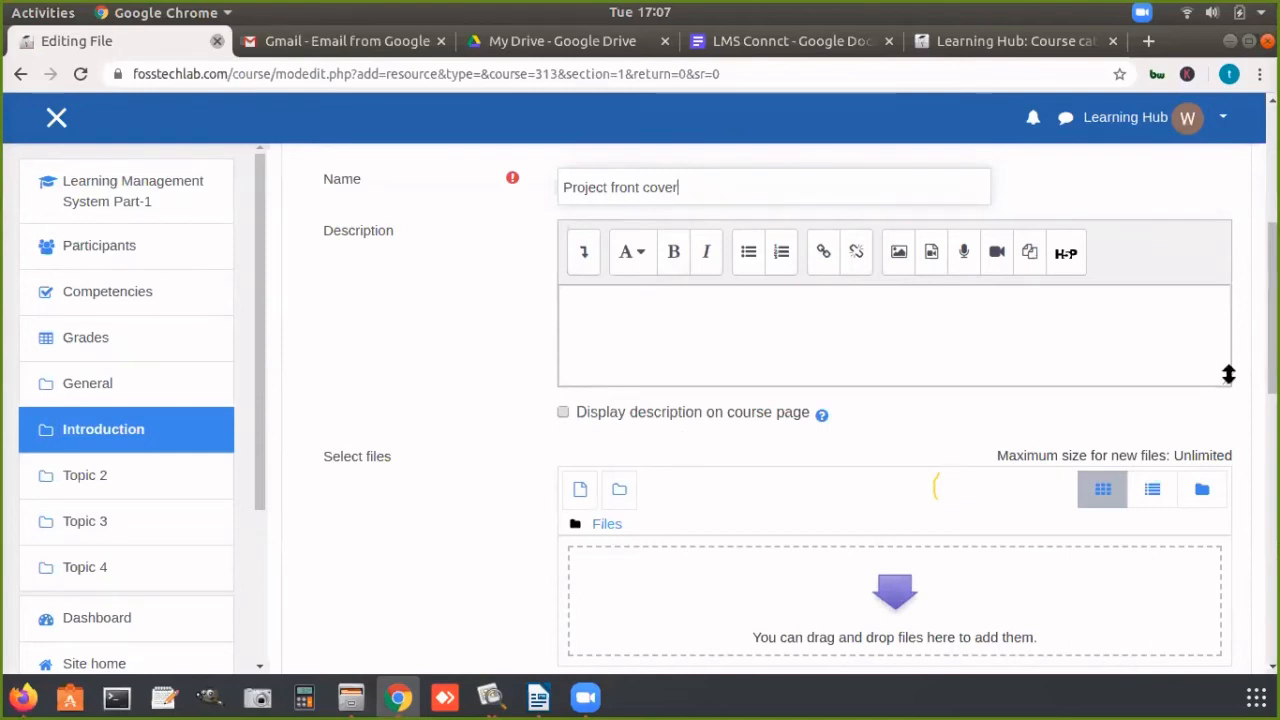
Step: Add the Getting started file from Google Drive to the resource's selected files
scroll(646, 324, "down", 3)
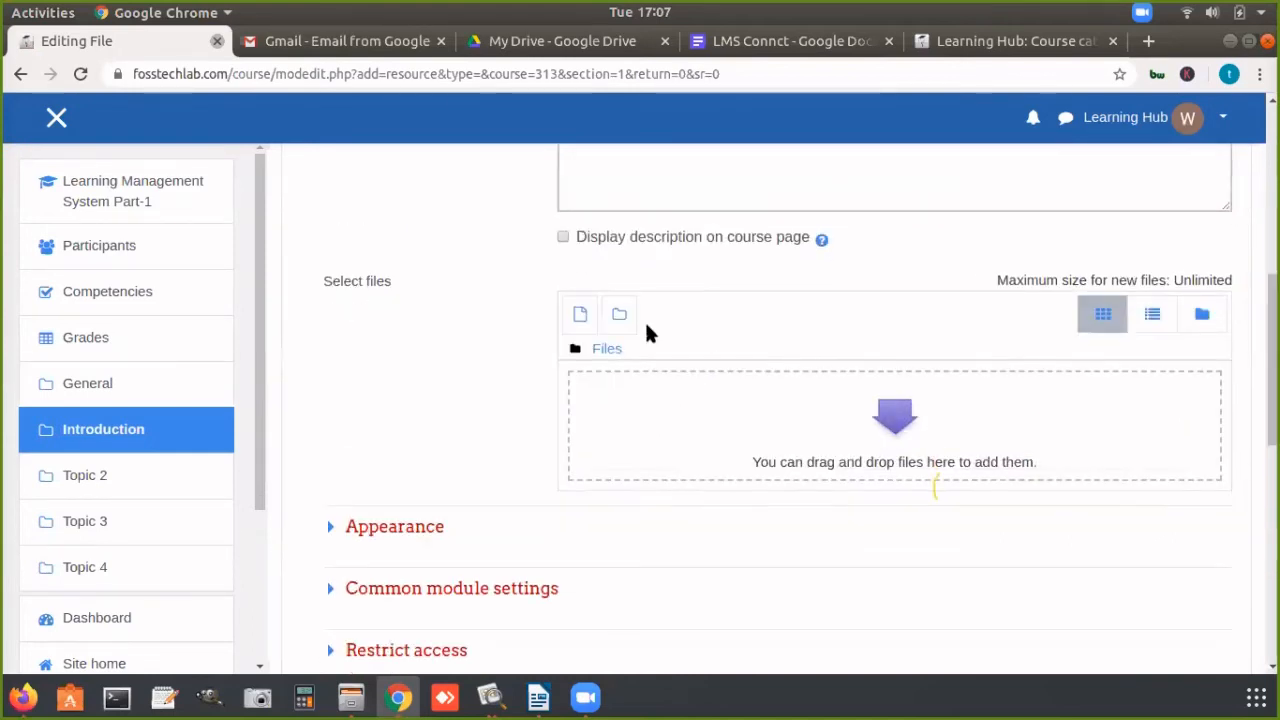
left_click(579, 315)
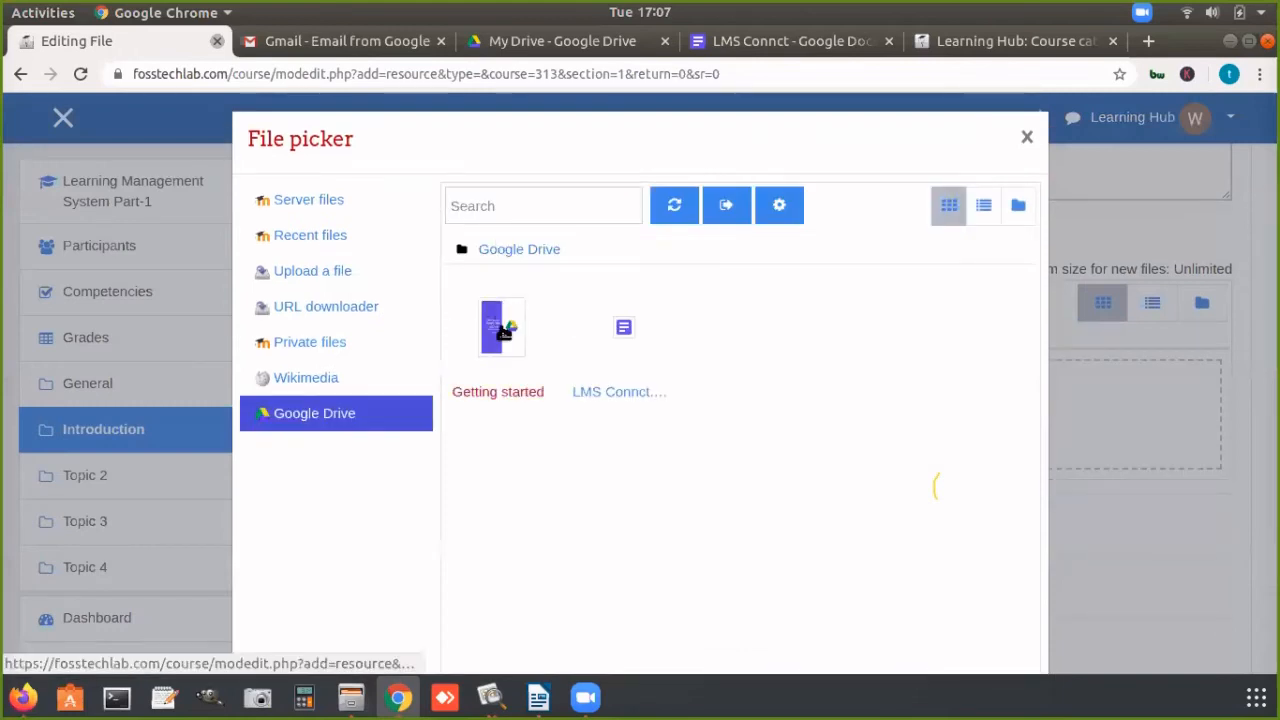
left_click(502, 332)
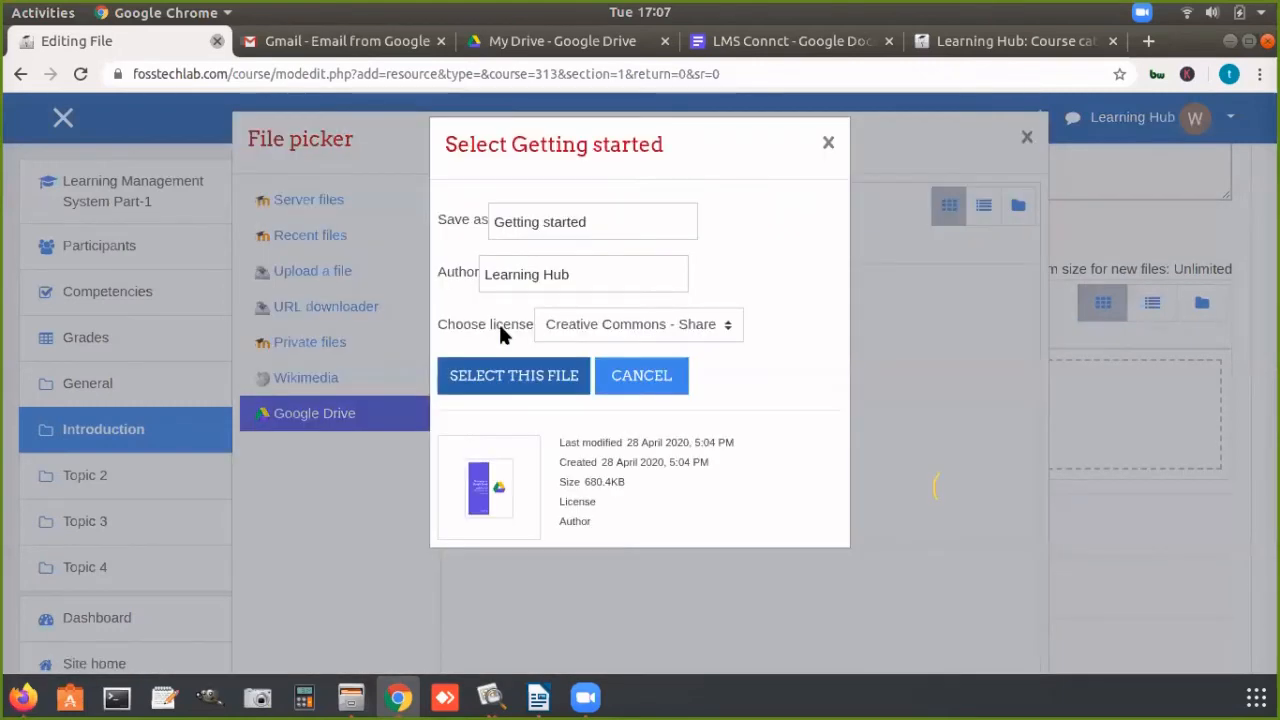
left_click(530, 375)
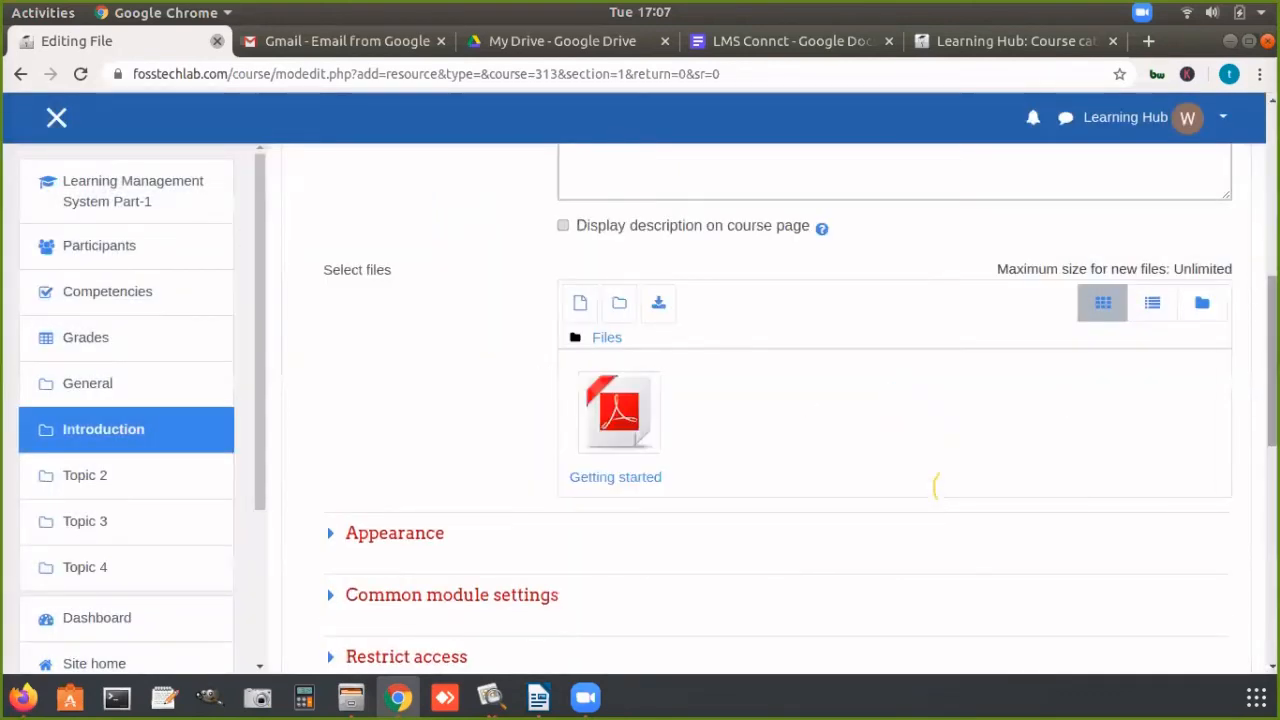
Step: Save and display the file resource, view its Getting started document, and return to the resource page
scroll(935, 485, "down", 4)
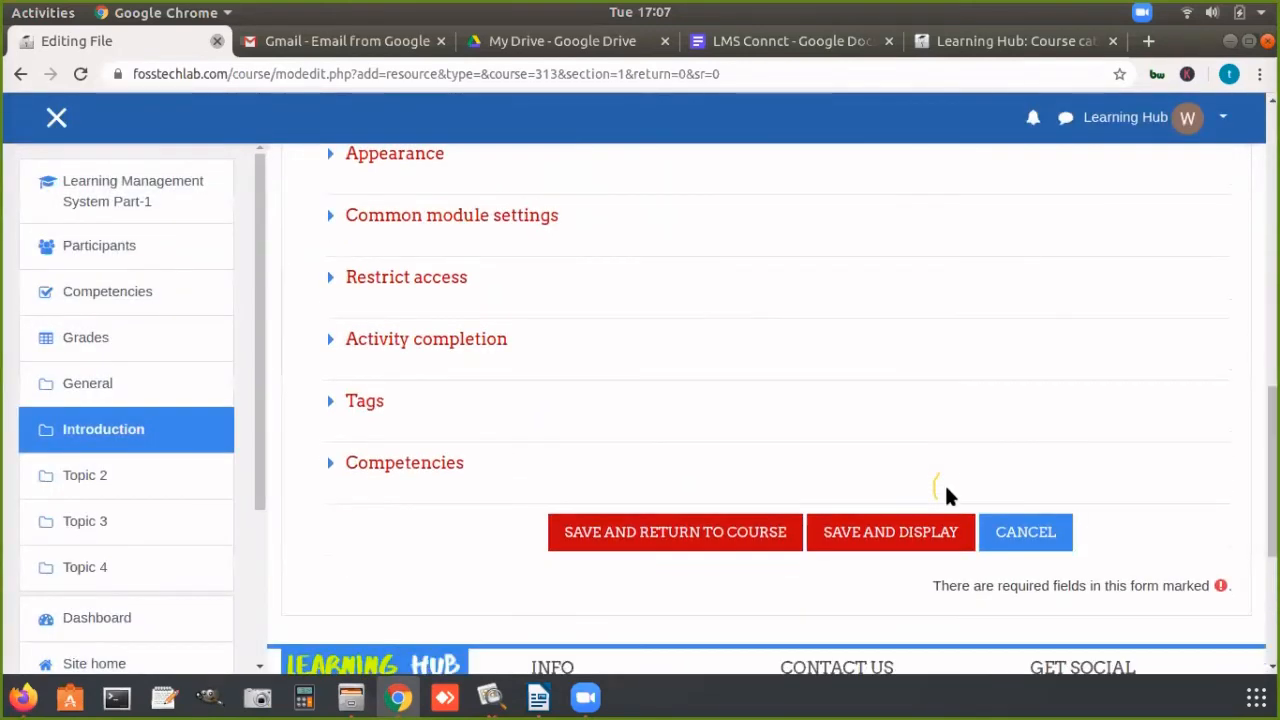
left_click(912, 531)
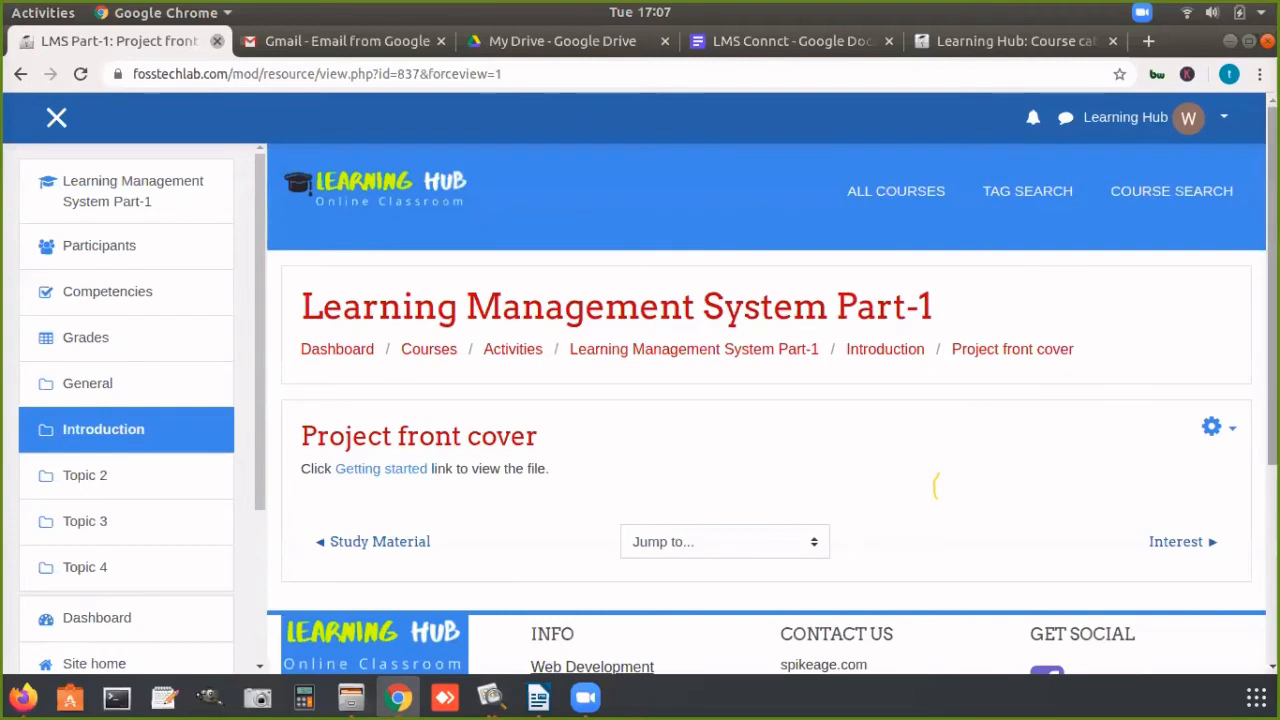
left_click(393, 470)
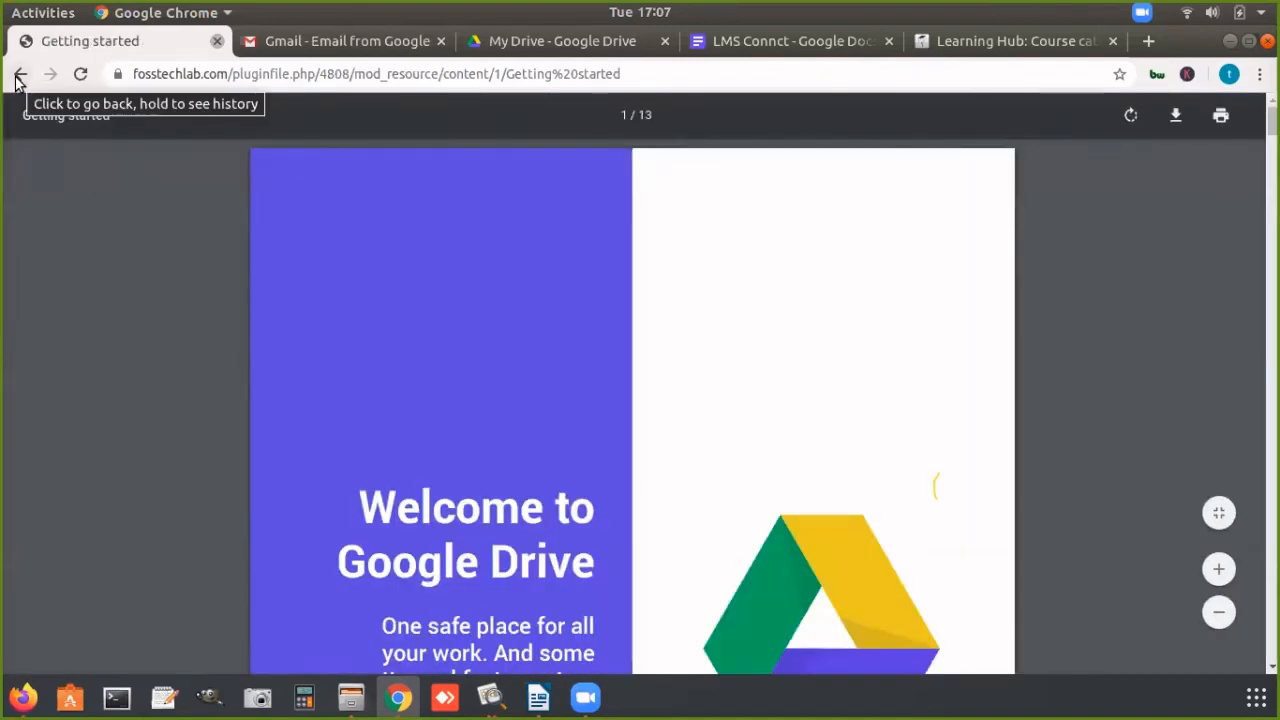
left_click(19, 76)
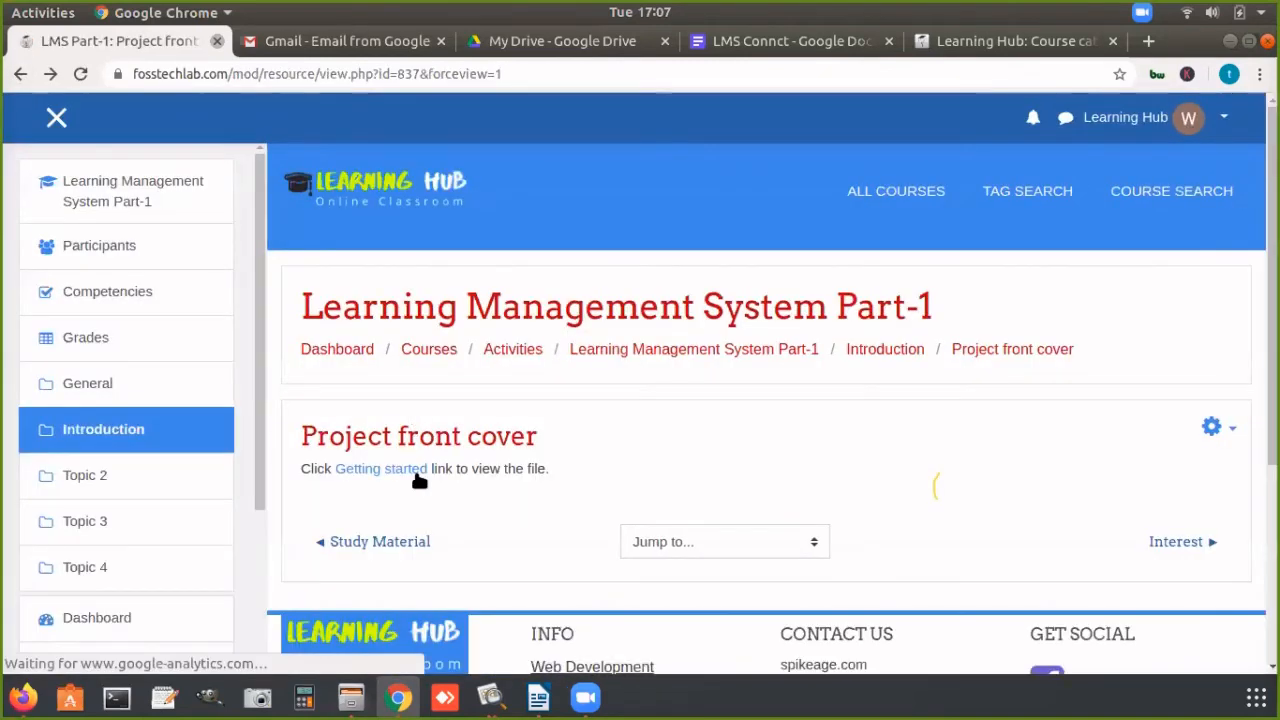
Step: Reorder the Introduction items on the course page: Front Cover-File above Sub Topic-1, and Further Study matrial and Book above Topic Material-Folder
left_click(700, 352)
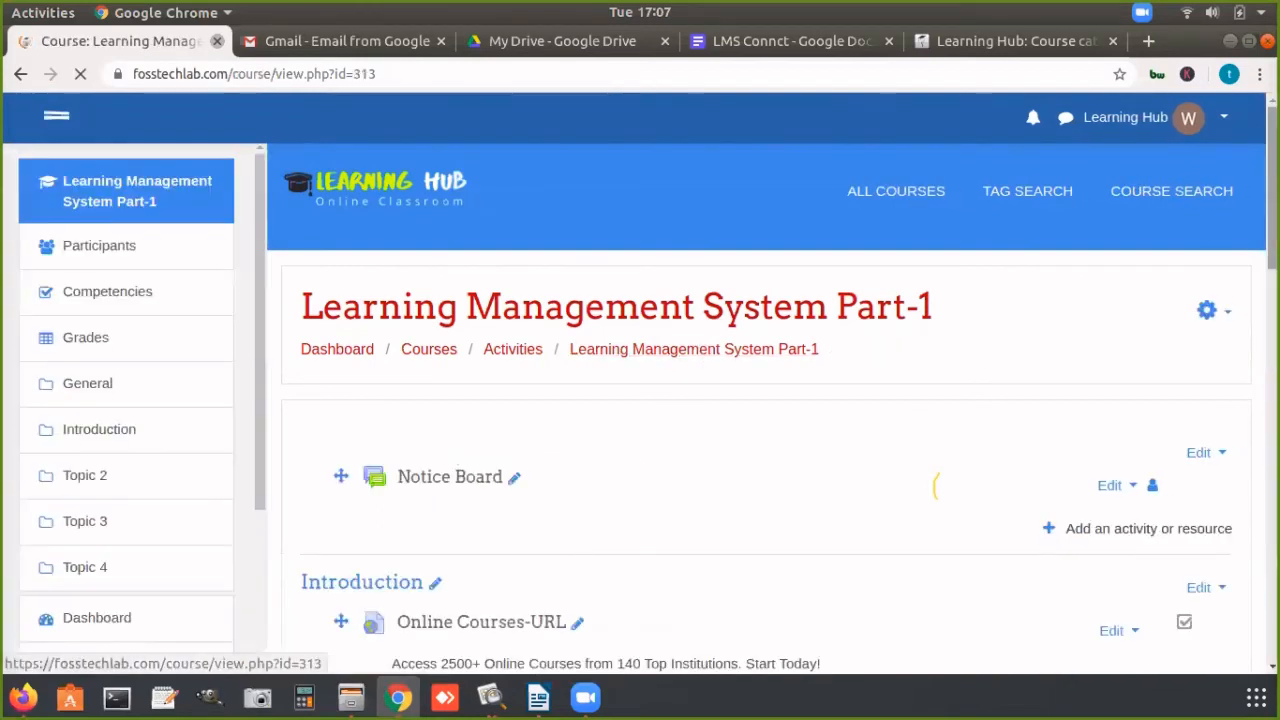
scroll(936, 485, "down", 6)
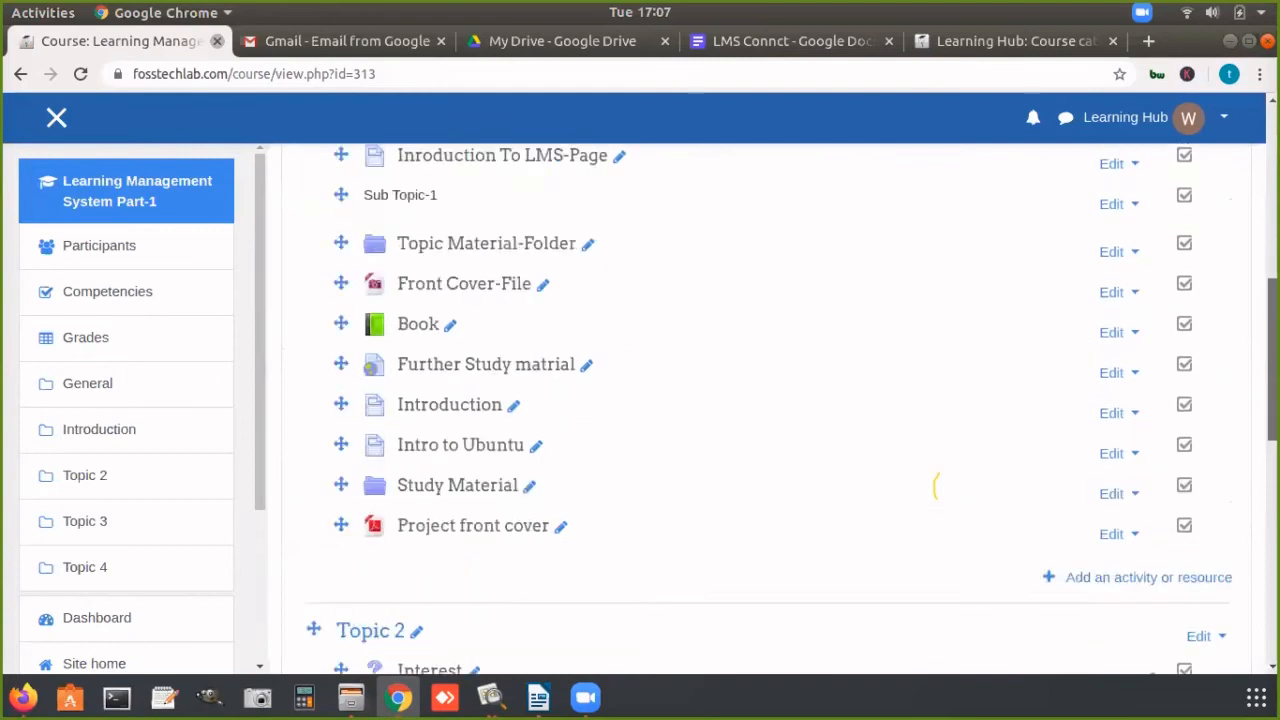
scroll(936, 485, "up", 2)
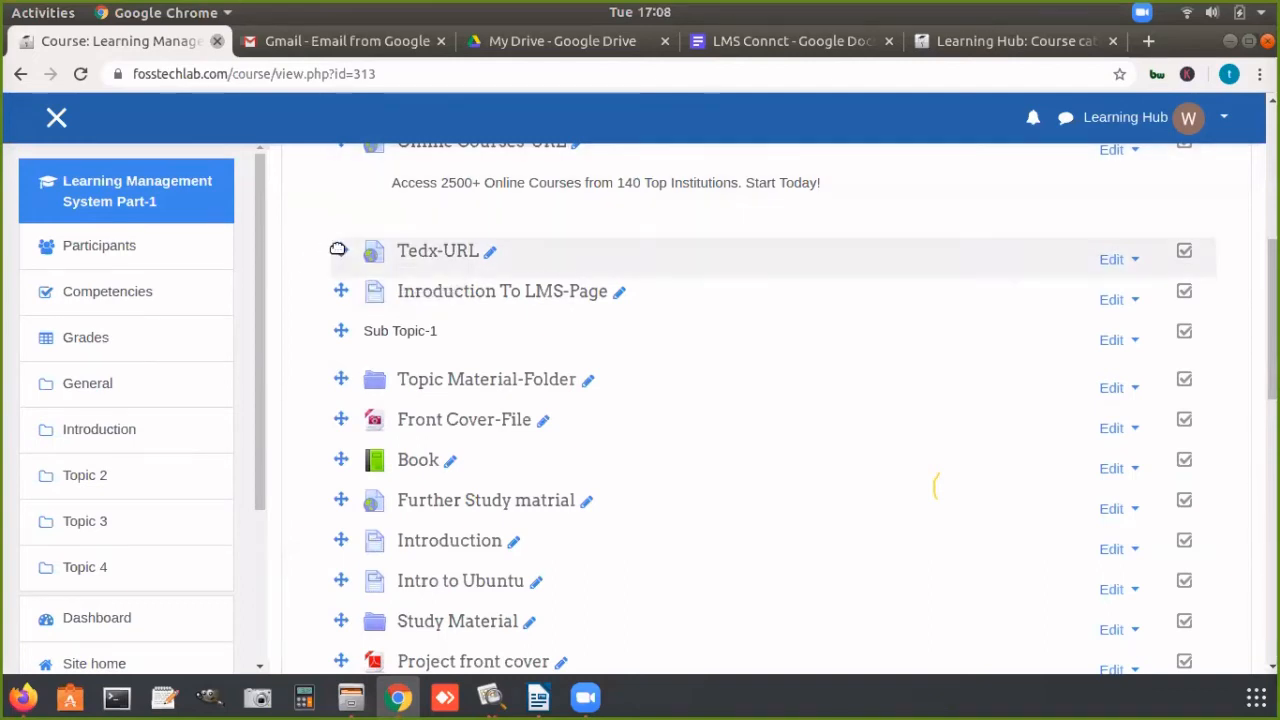
left_click_drag(338, 250, 340, 303)
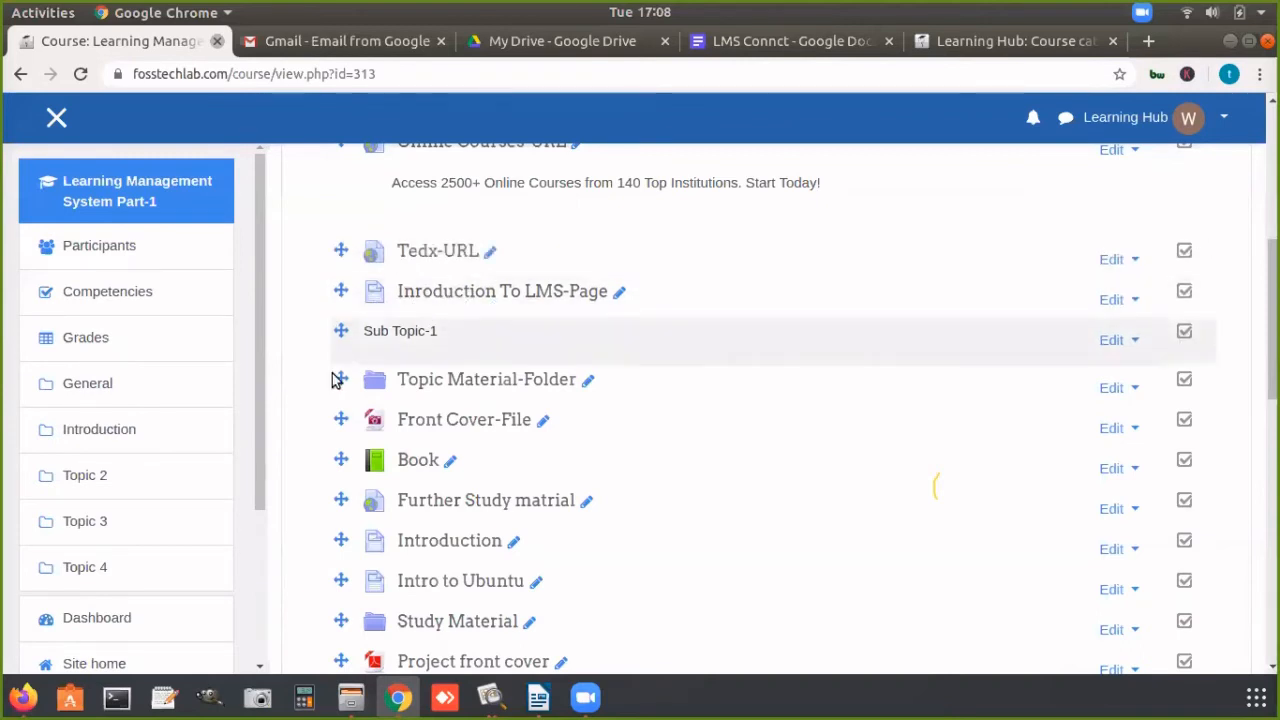
left_click_drag(340, 419, 338, 365)
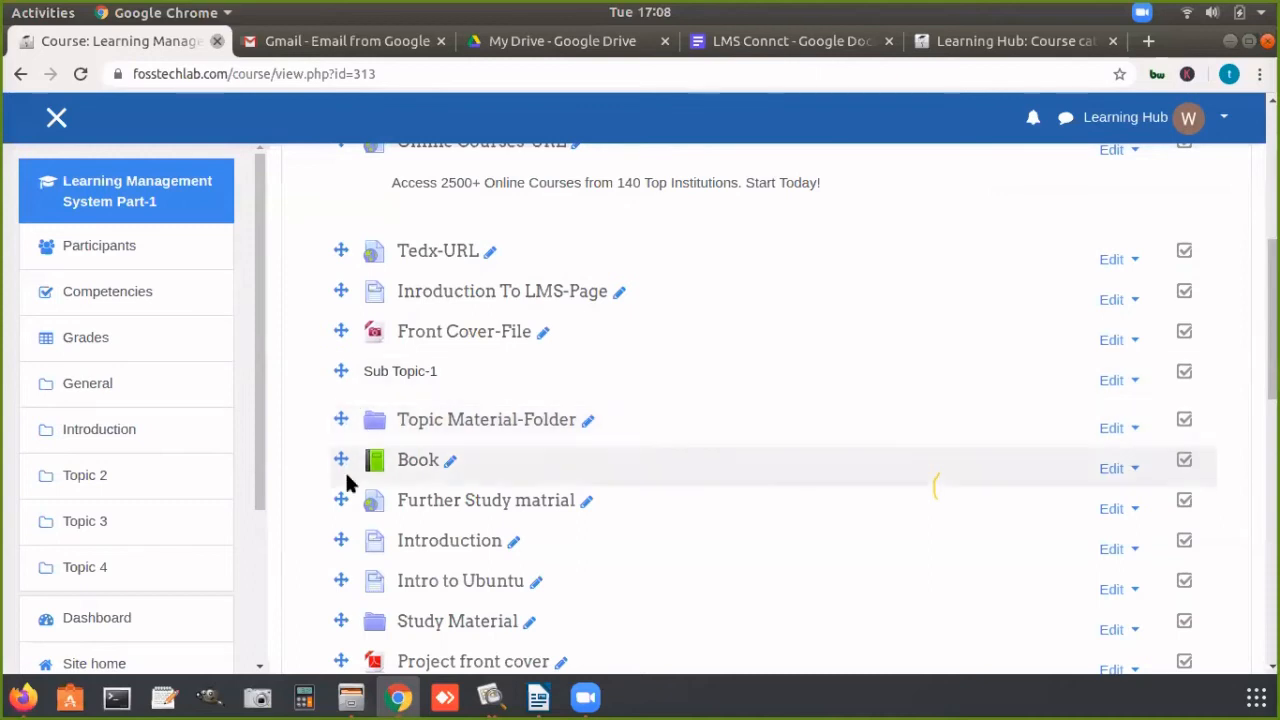
left_click_drag(337, 462, 335, 393)
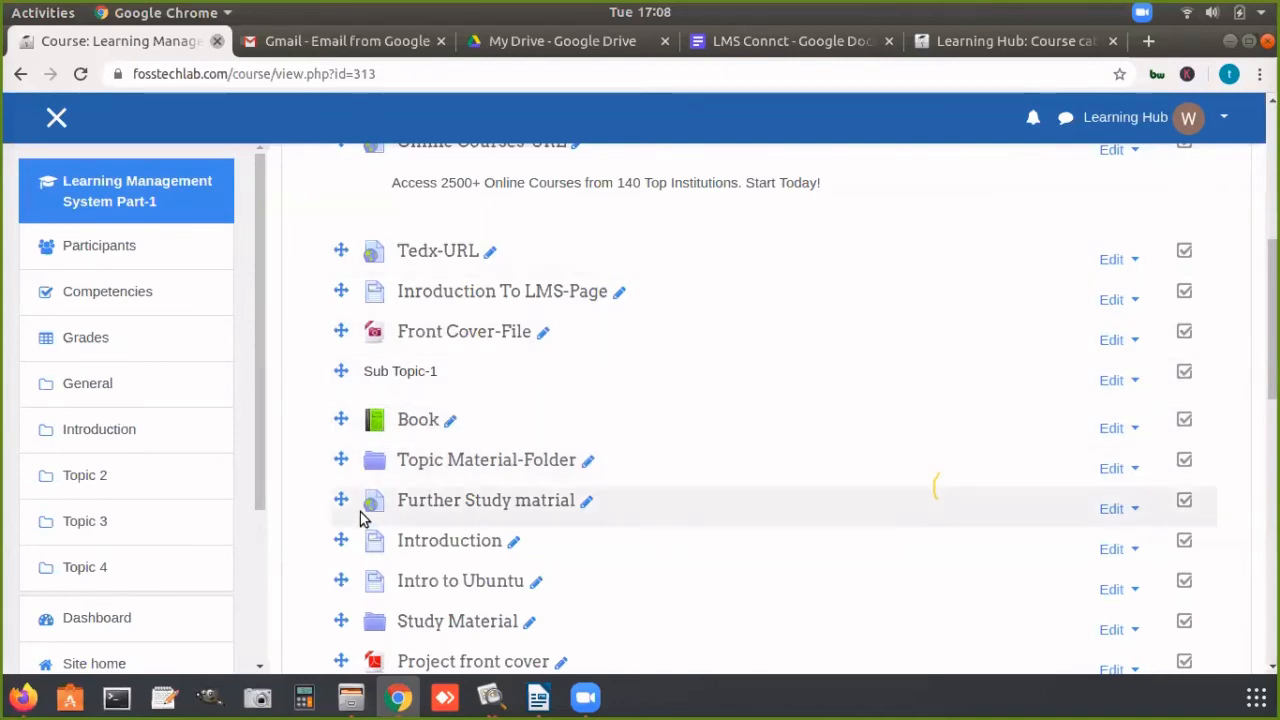
left_click_drag(341, 500, 340, 455)
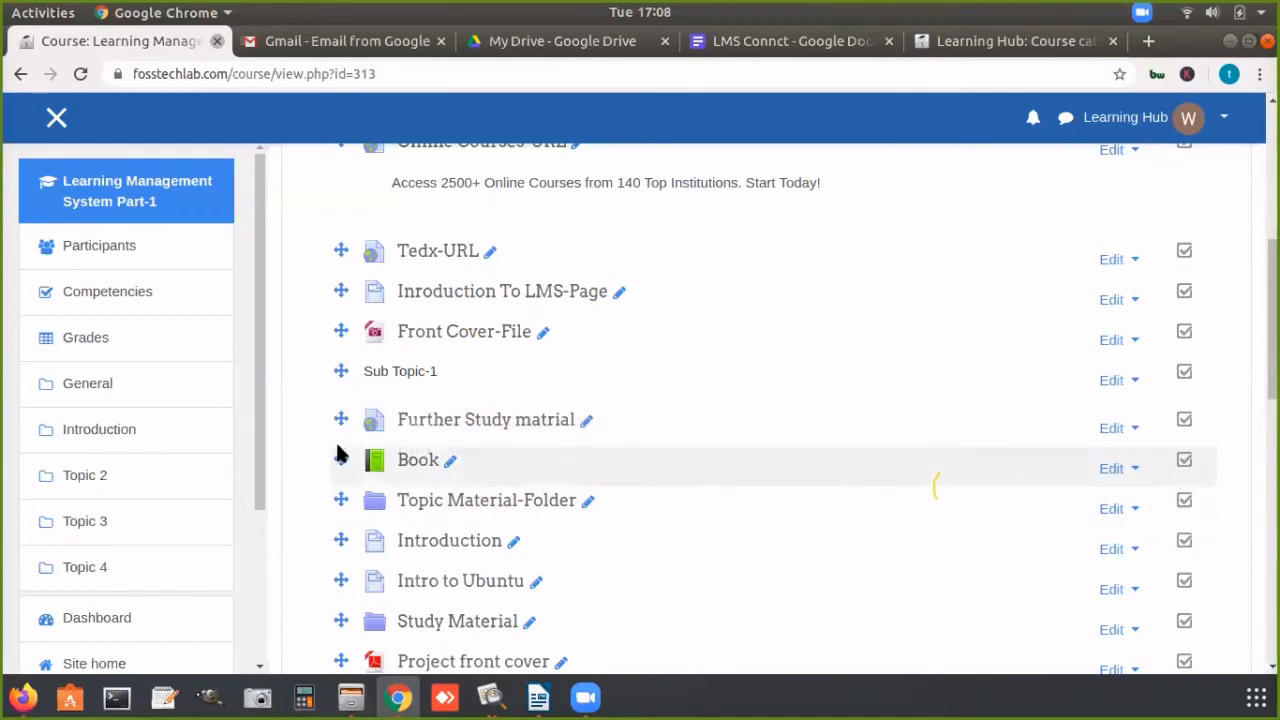
left_click(568, 692)
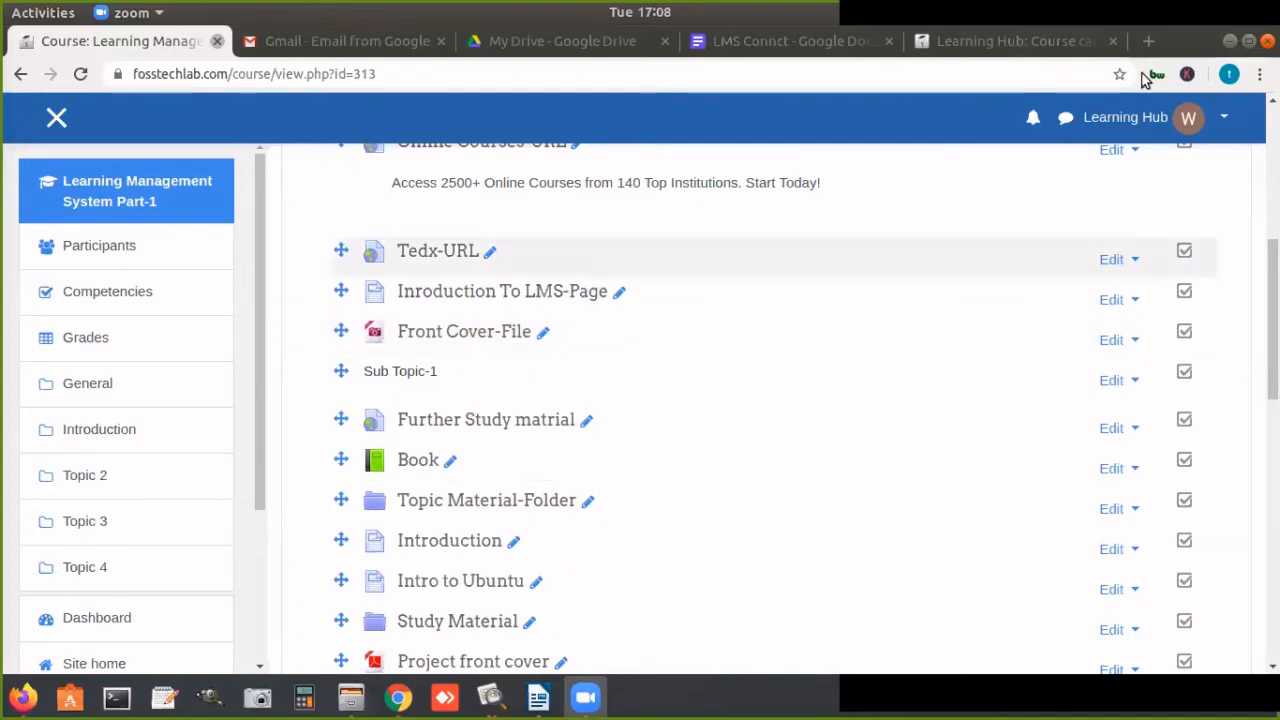
left_click(1224, 44)
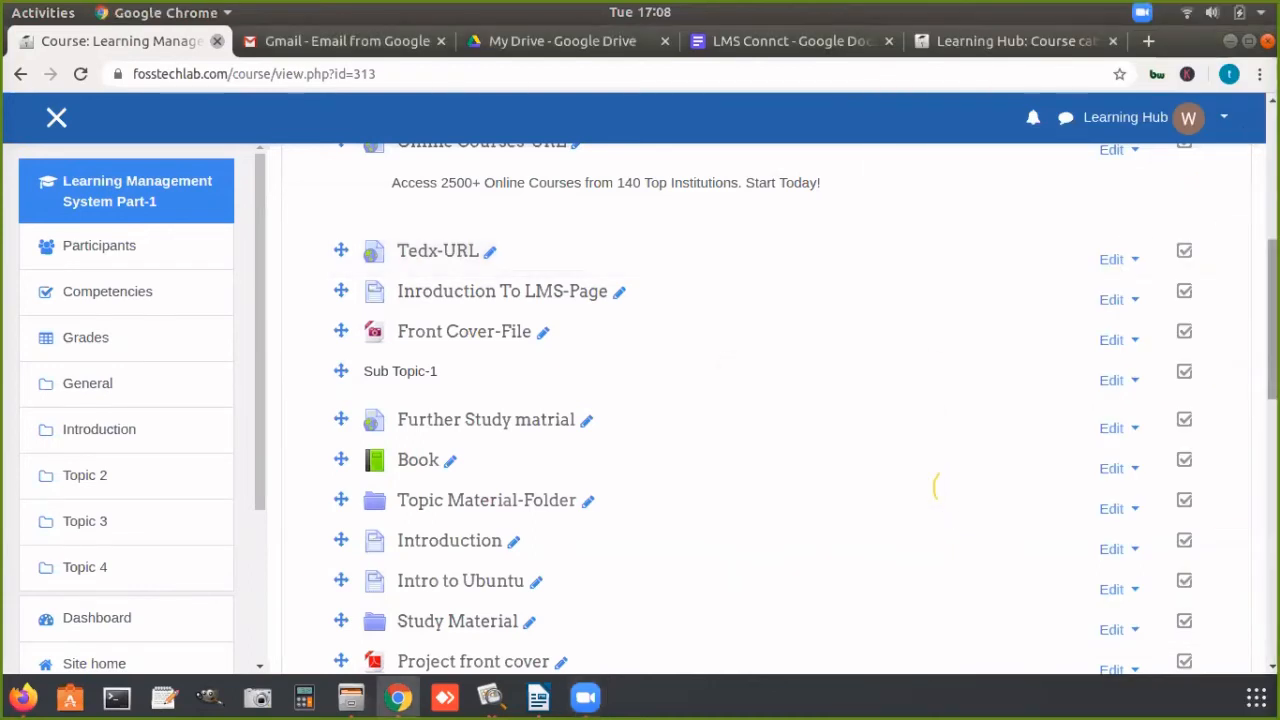
Step: Rename the Topic 2 section as Chapter-2
scroll(1248, 412, "down", 4)
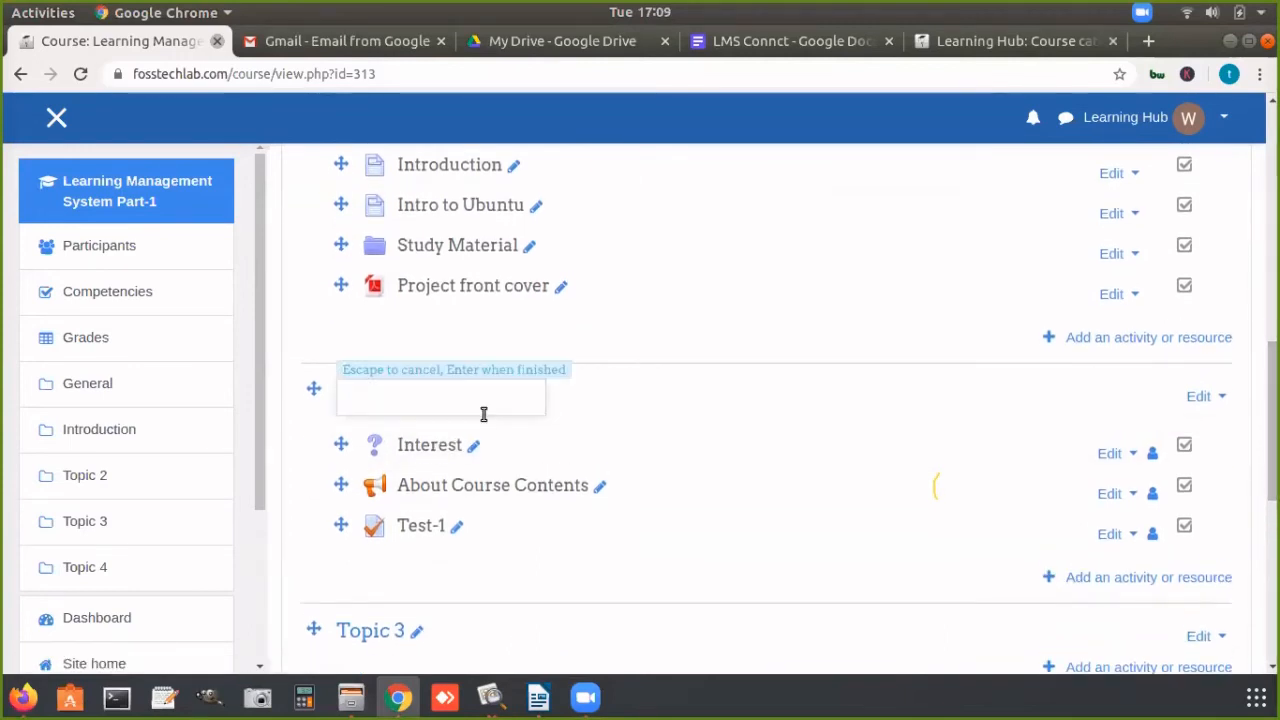
type("Cl")
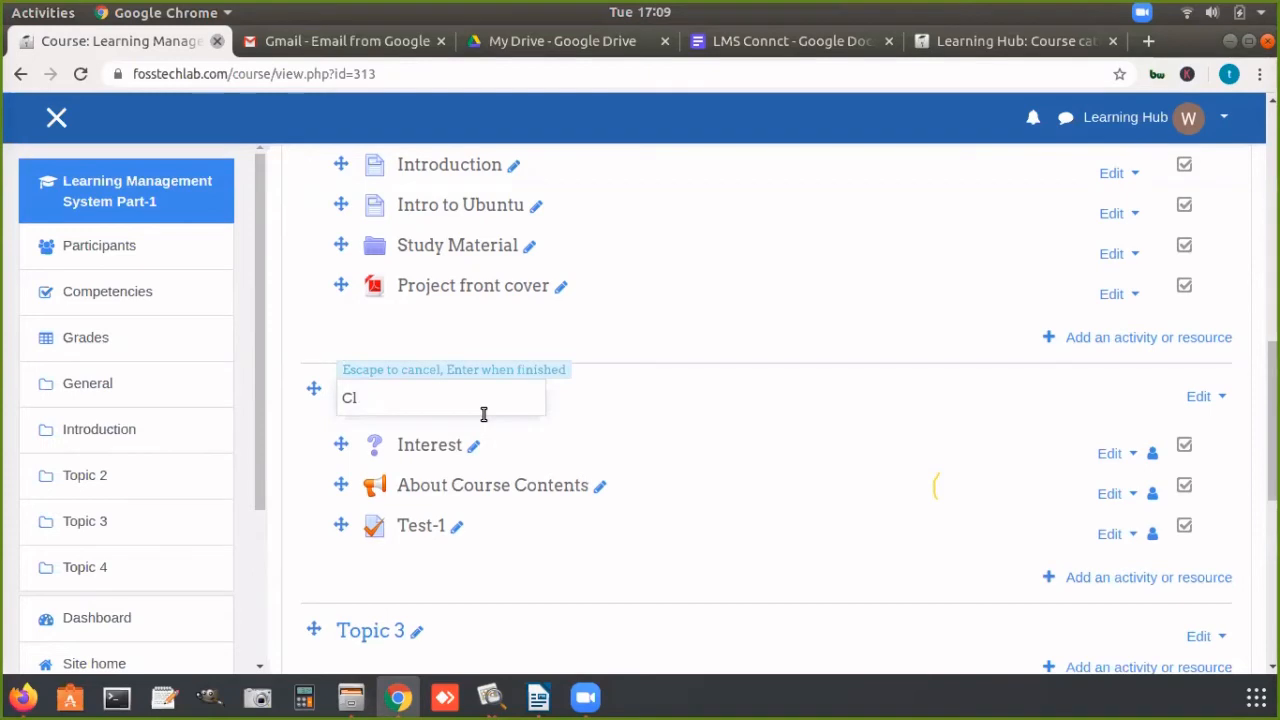
type("ha")
key("BackSpace")
key("BackSpace")
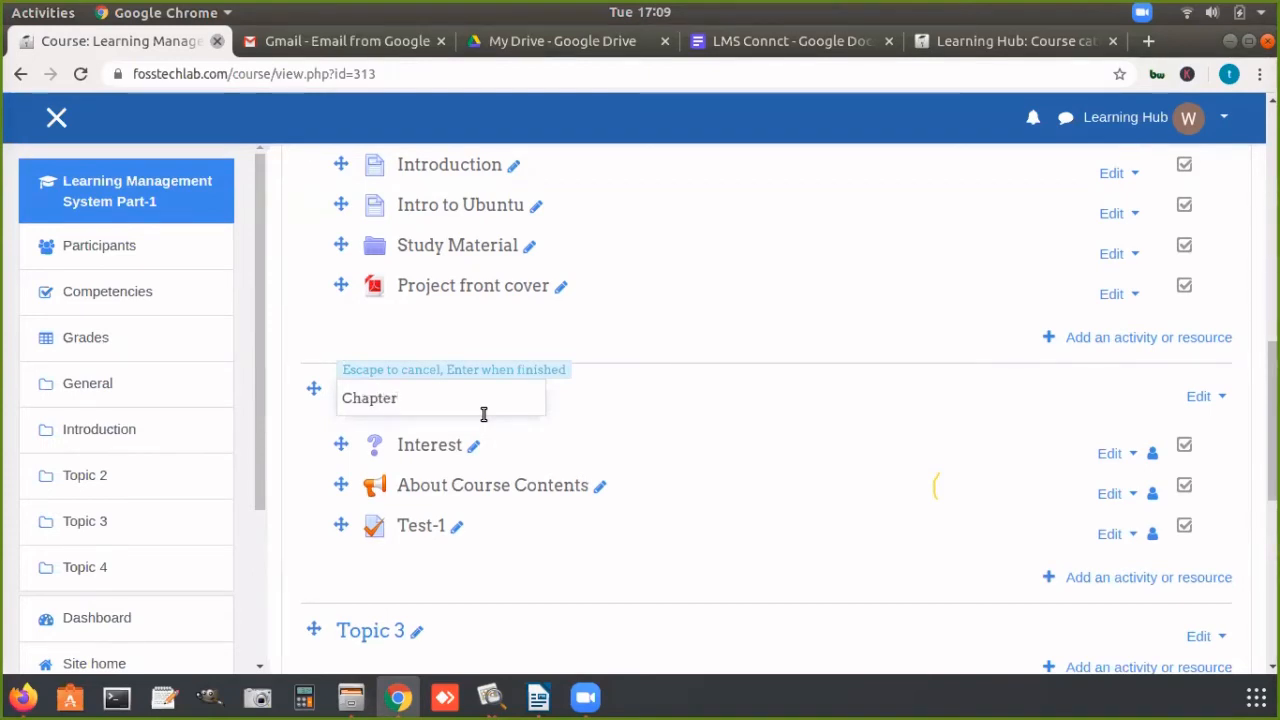
type("apter-2")
key("Return")
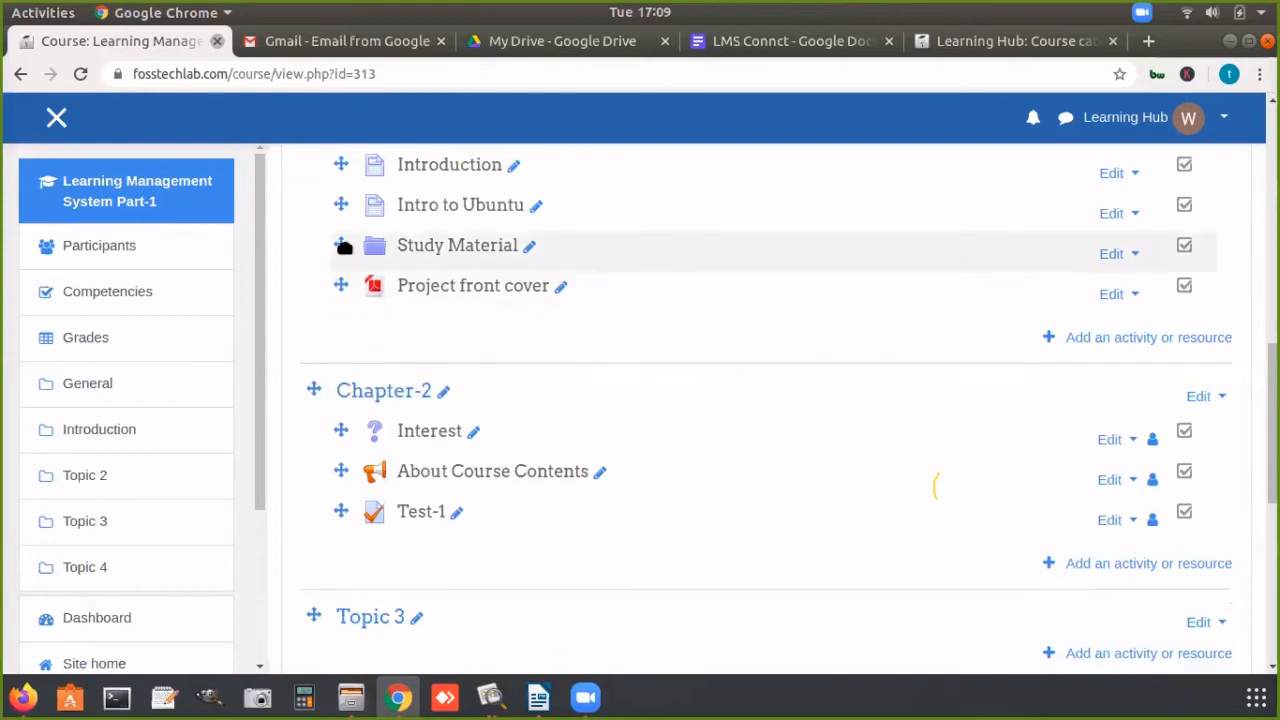
Step: Move the Study Material folder from the Introduction section into Chapter-2, between About Course Contents and Test-1
left_click_drag(343, 246, 341, 514)
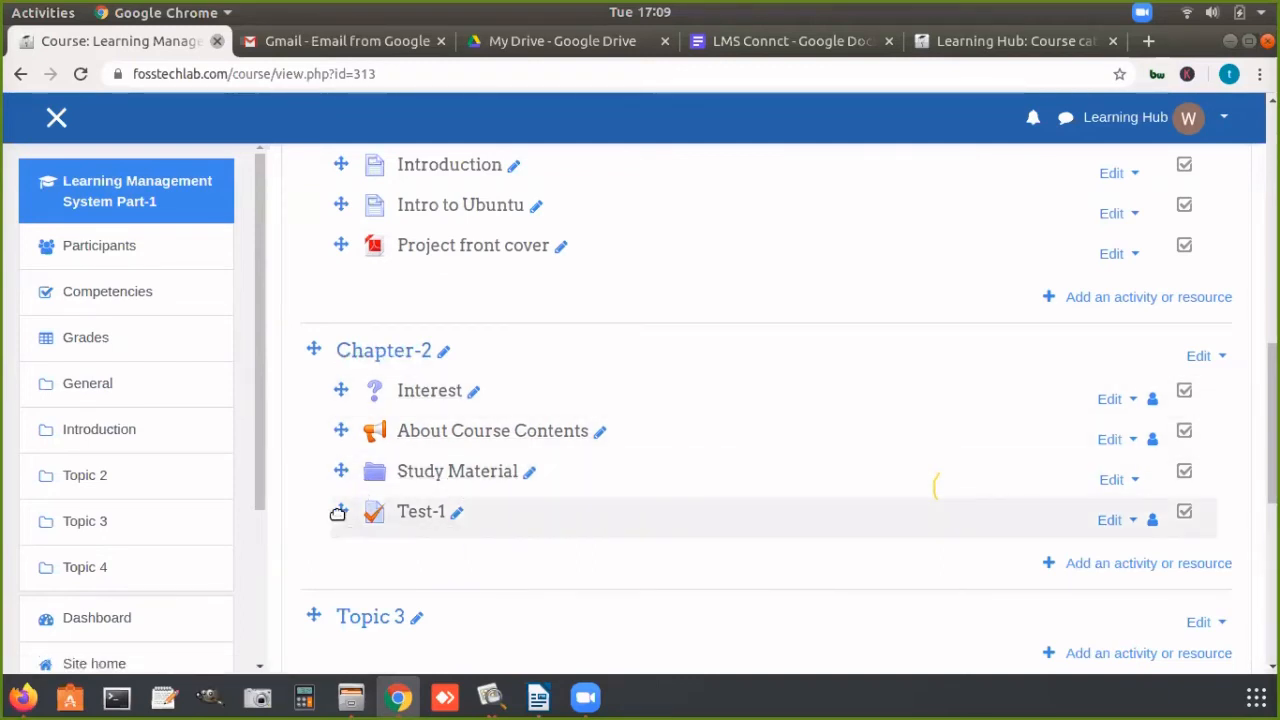
left_click_drag(338, 513, 338, 513)
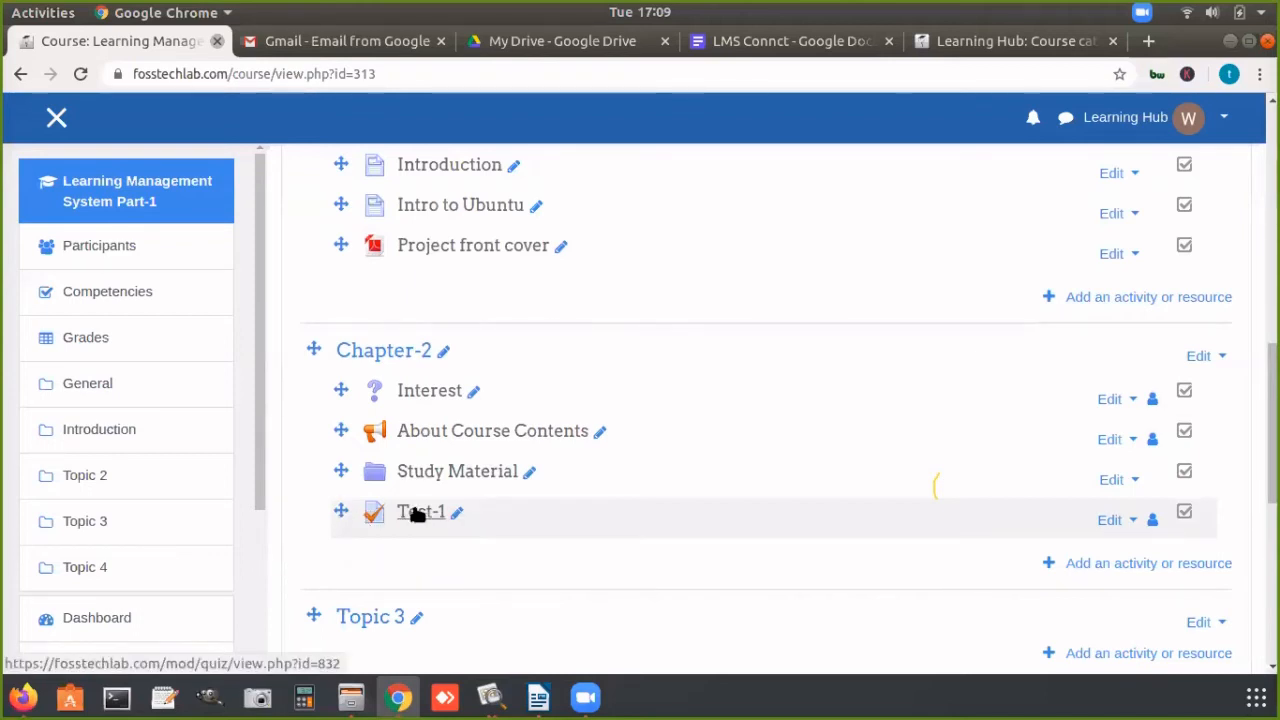
Step: View the Intro to Ubuntu page's content and return to the Introduction items on the course page
left_click(442, 207)
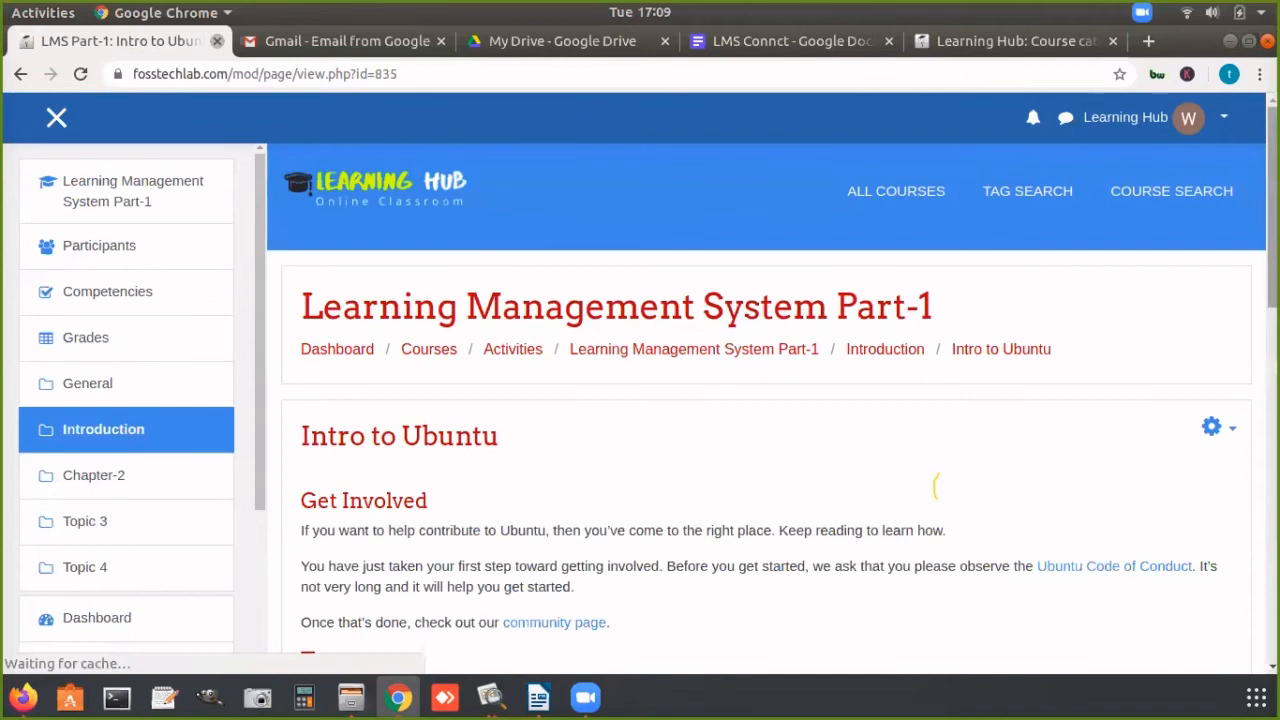
scroll(937, 487, "down", 3)
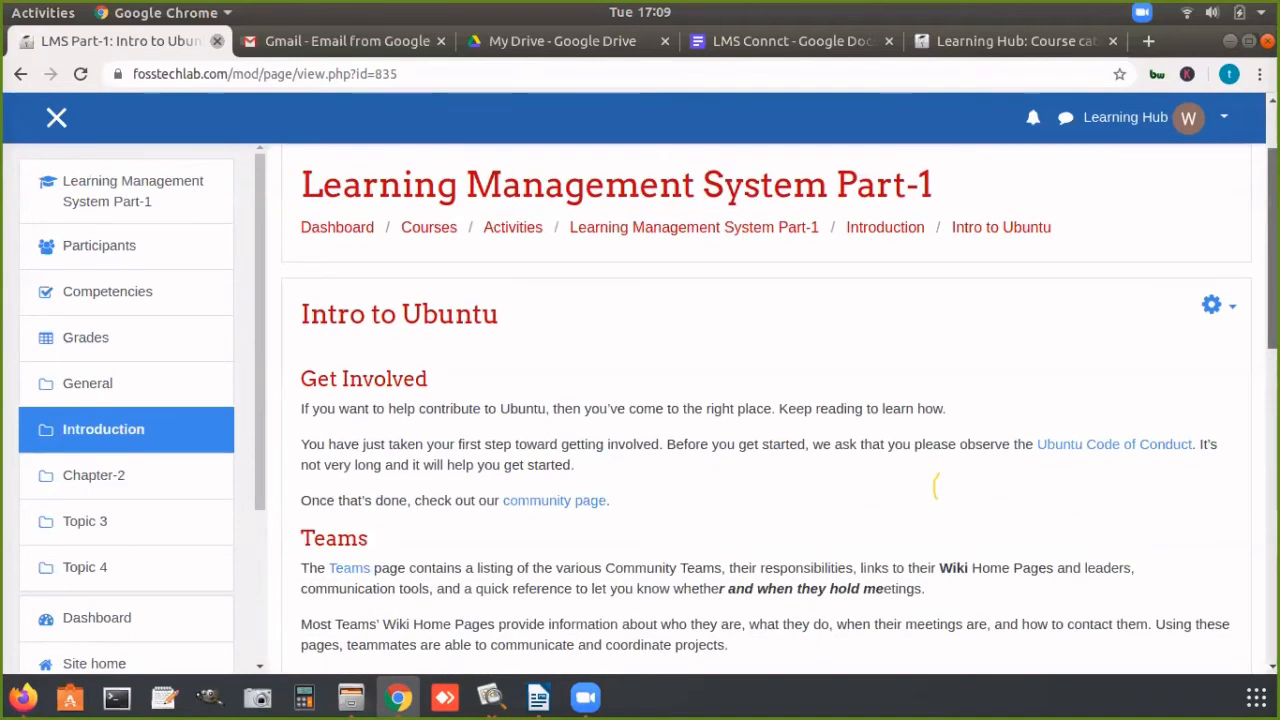
left_click(752, 227)
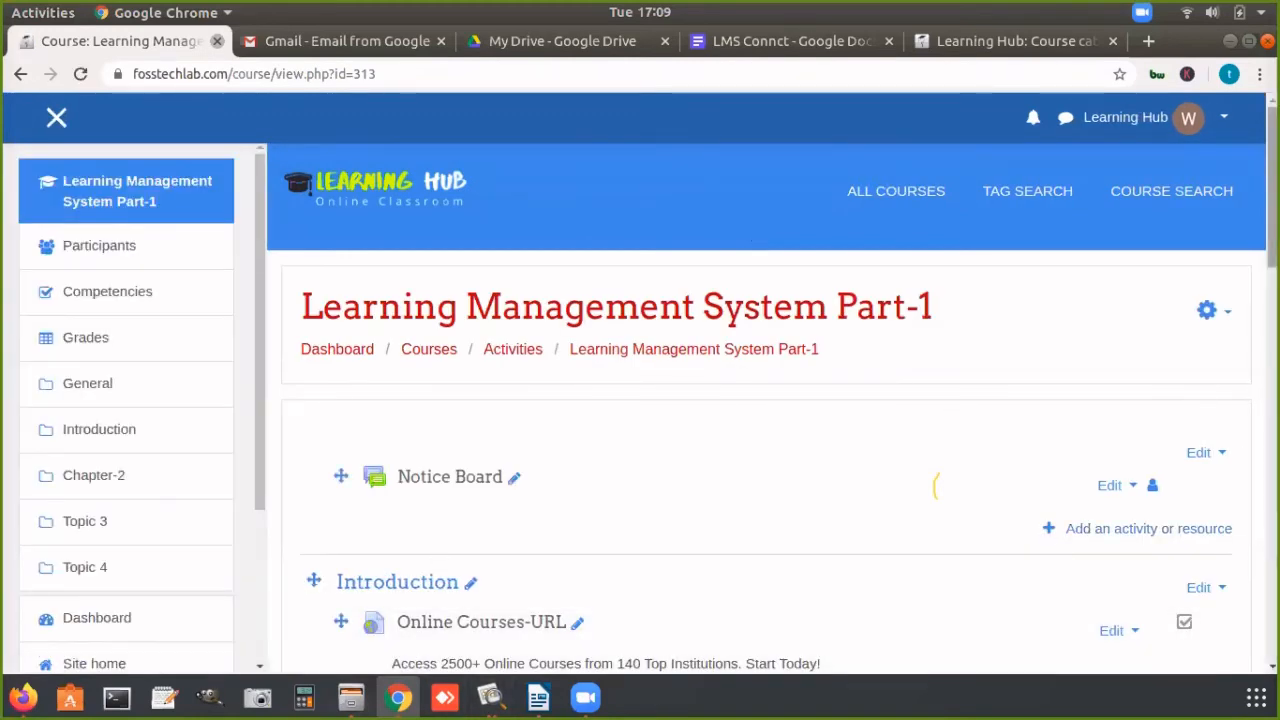
scroll(936, 486, "down", 10)
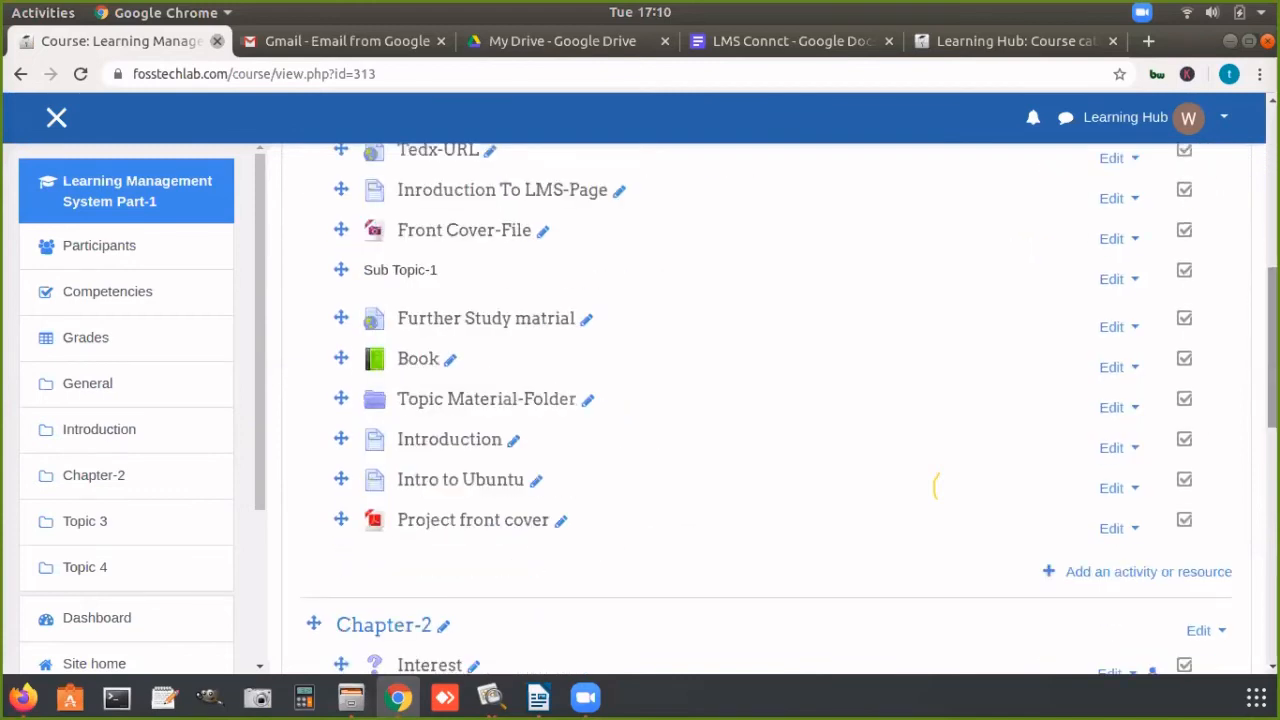
left_click(588, 698)
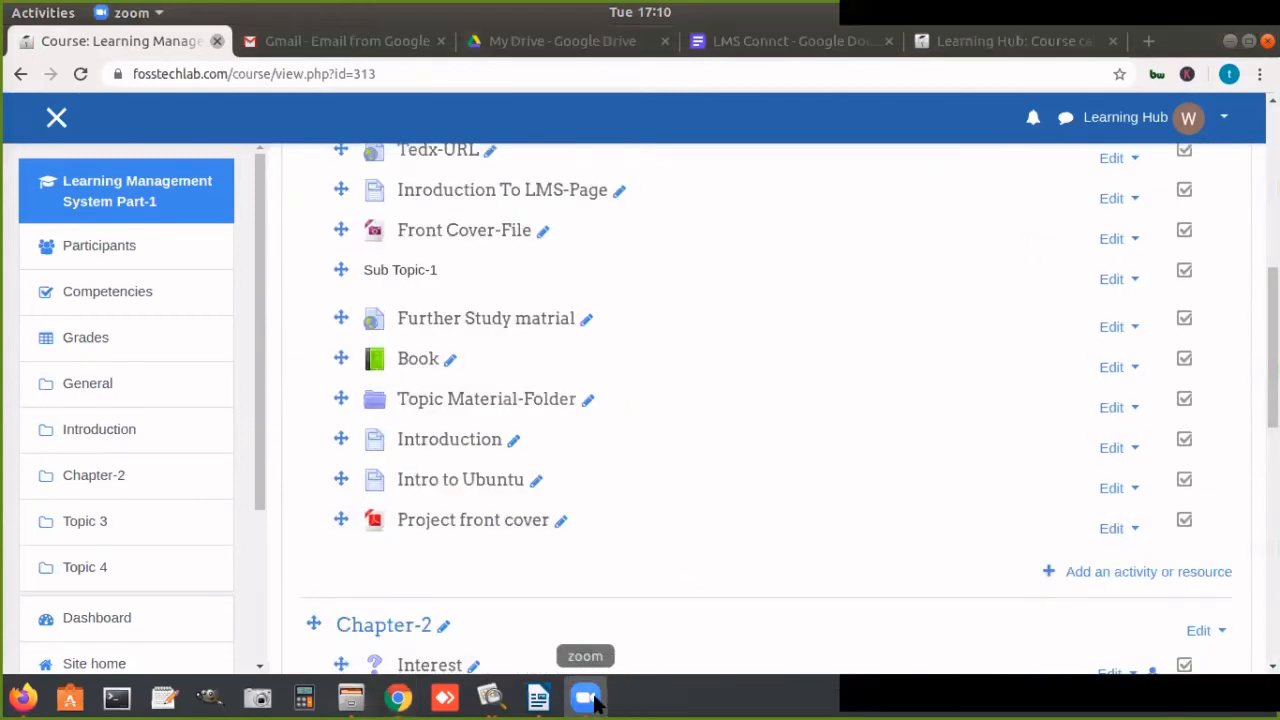
left_click(487, 564)
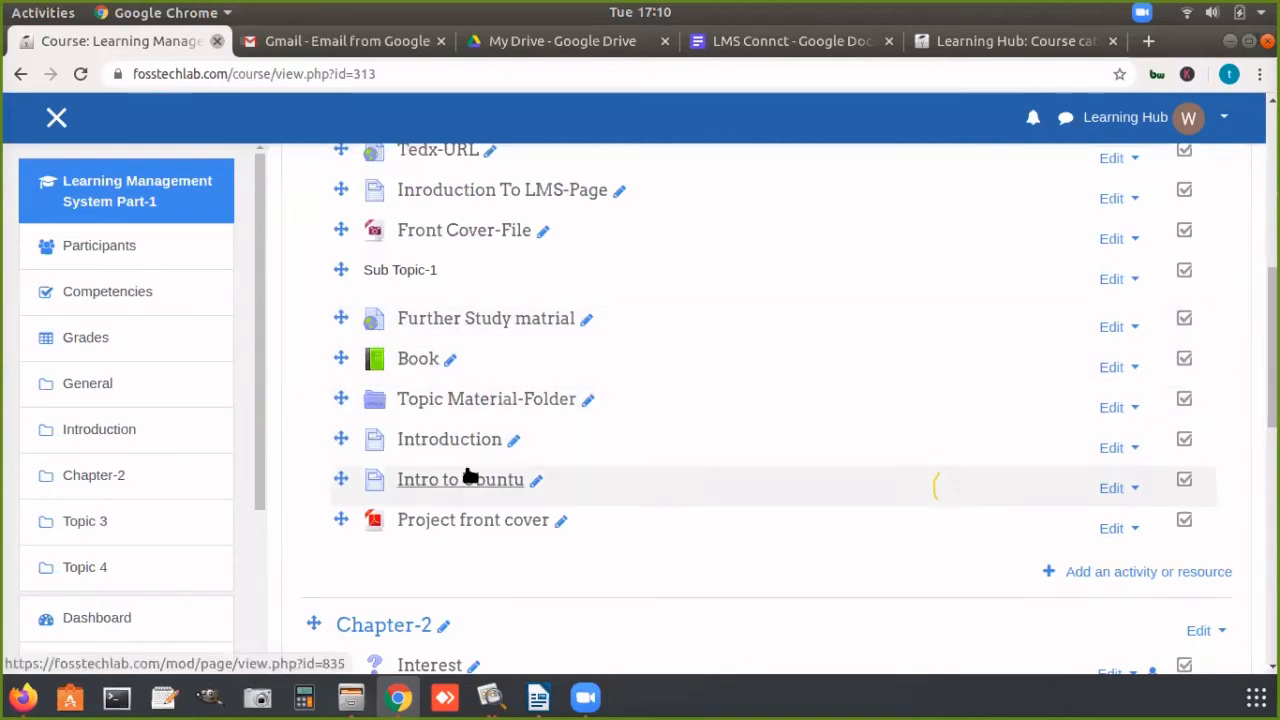
Step: Delete the Front Cover-File resource from the Introduction section and confirm the deletion
left_click(1134, 240)
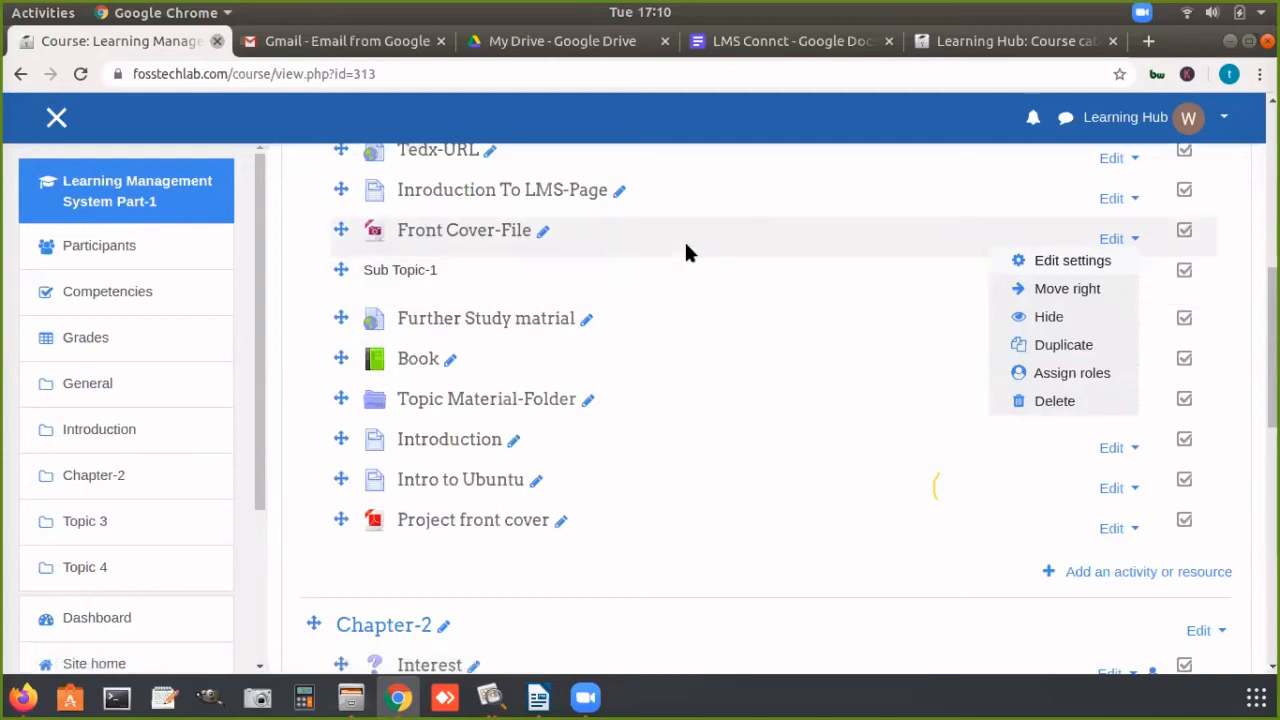
left_click(1050, 398)
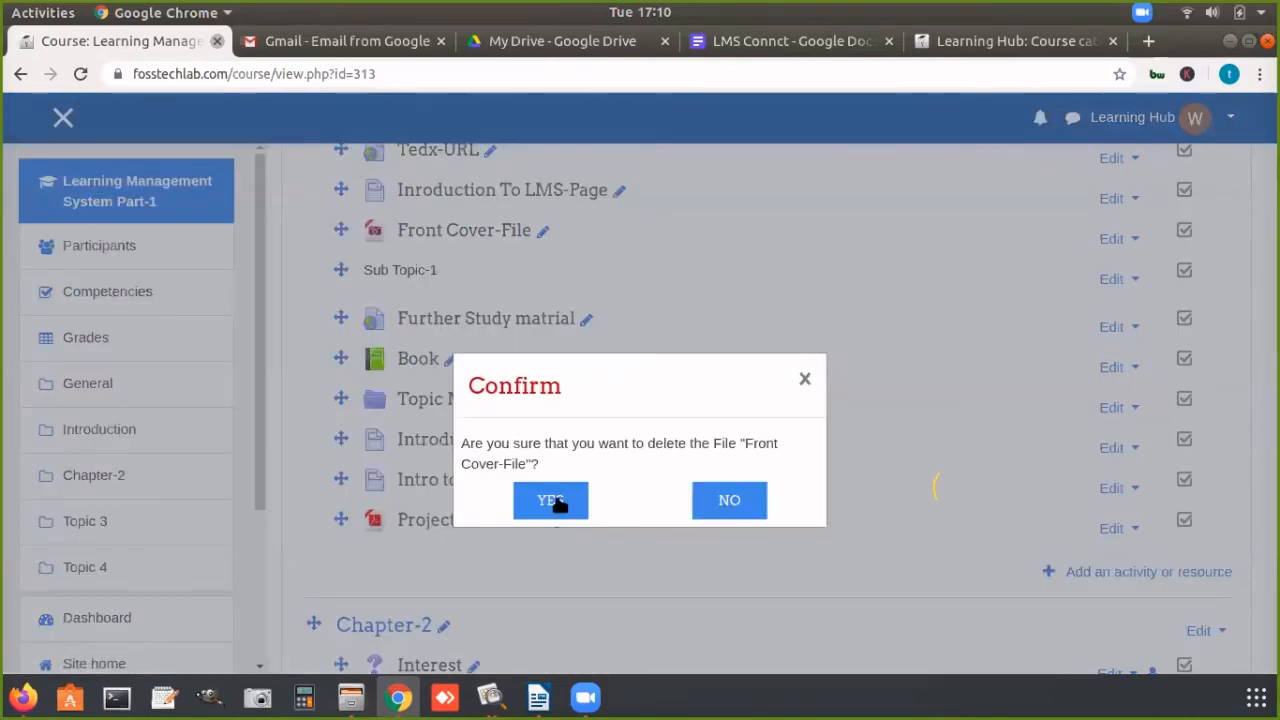
left_click(545, 505)
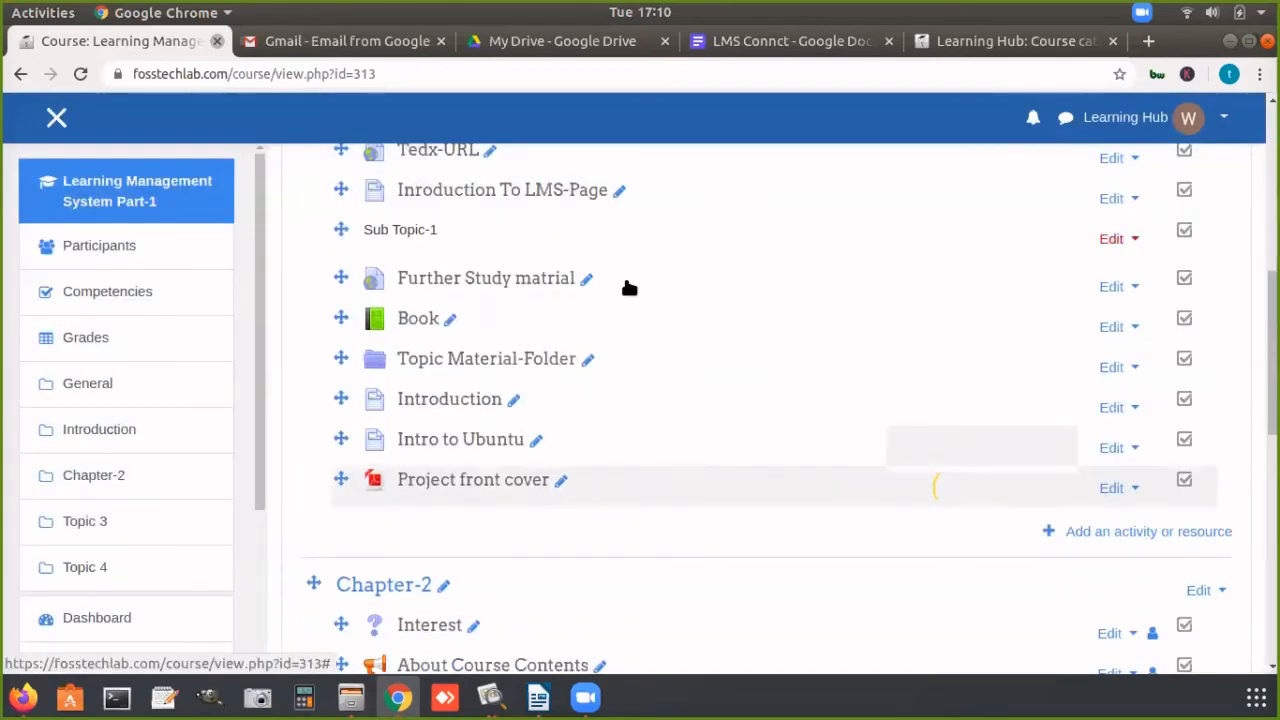
Step: Review the available editing actions for the Online Courses-URL and Inroduction To LMS-Page items without applying any
left_click_drag(1272, 325, 1272, 247)
scroll(937, 487, "down", 3)
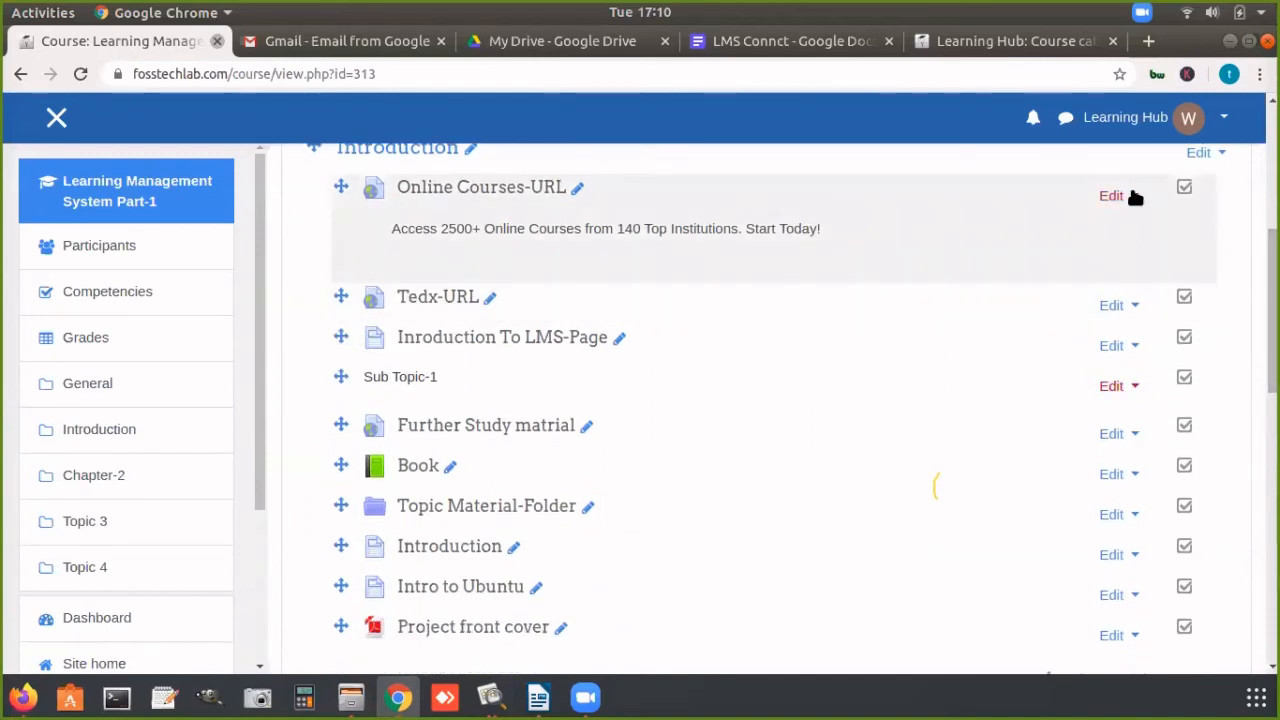
left_click(1137, 197)
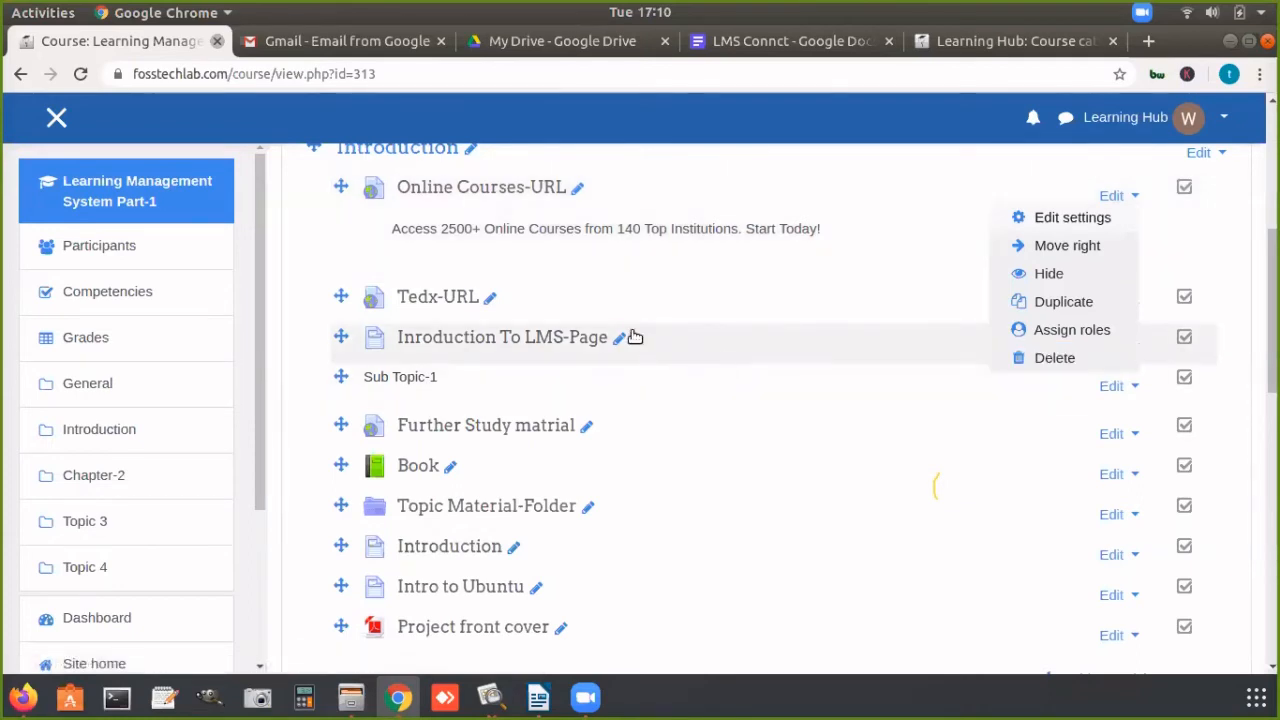
left_click(709, 333)
left_click(1130, 346)
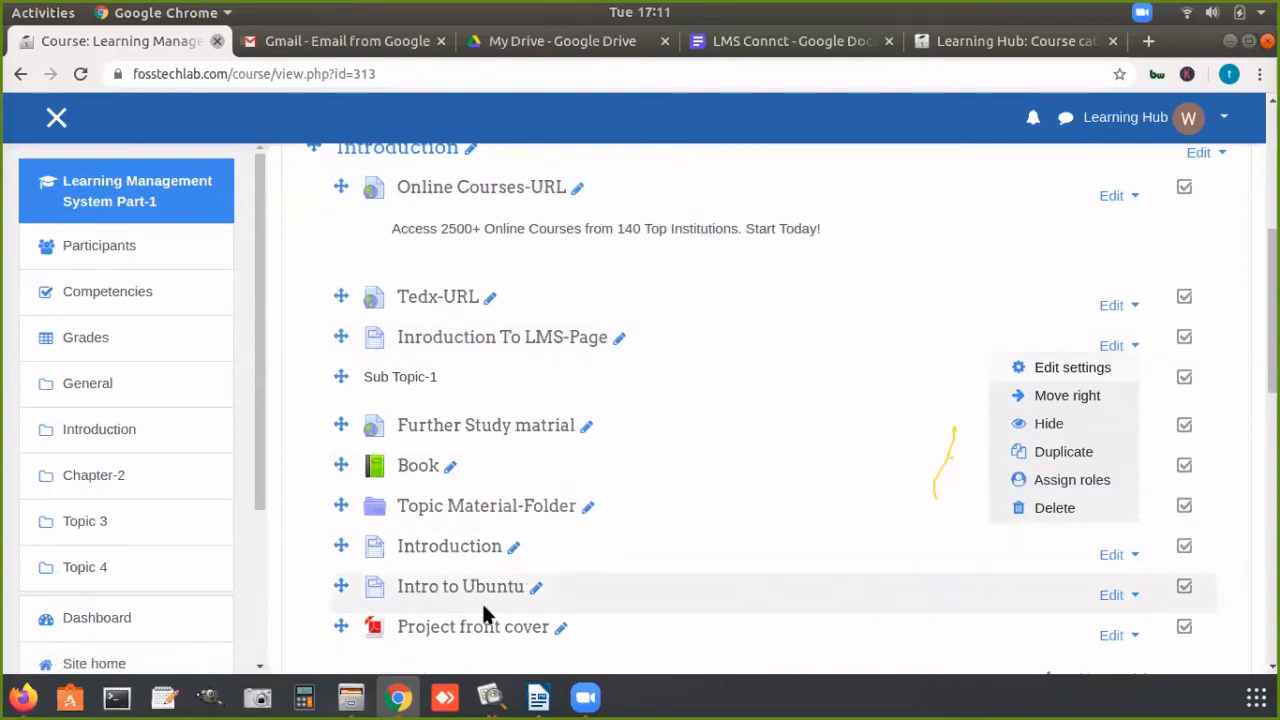
key("Escape")
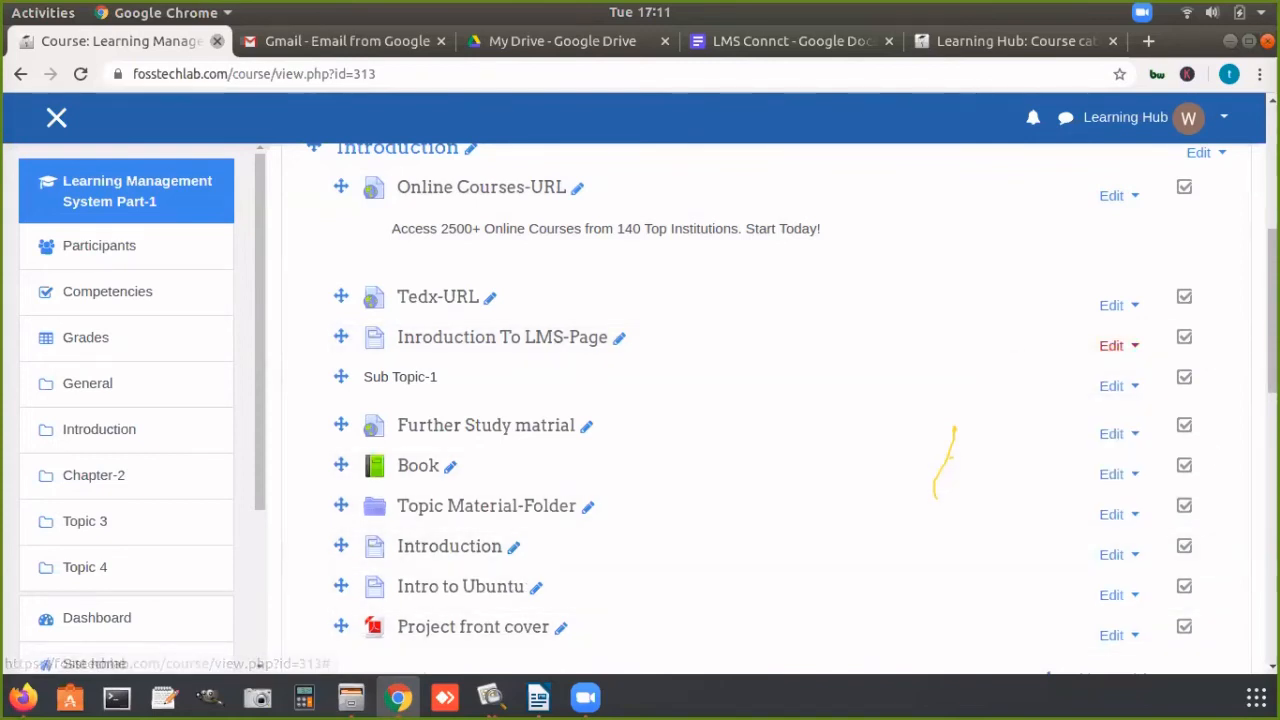
scroll(1195, 495, "down", 5)
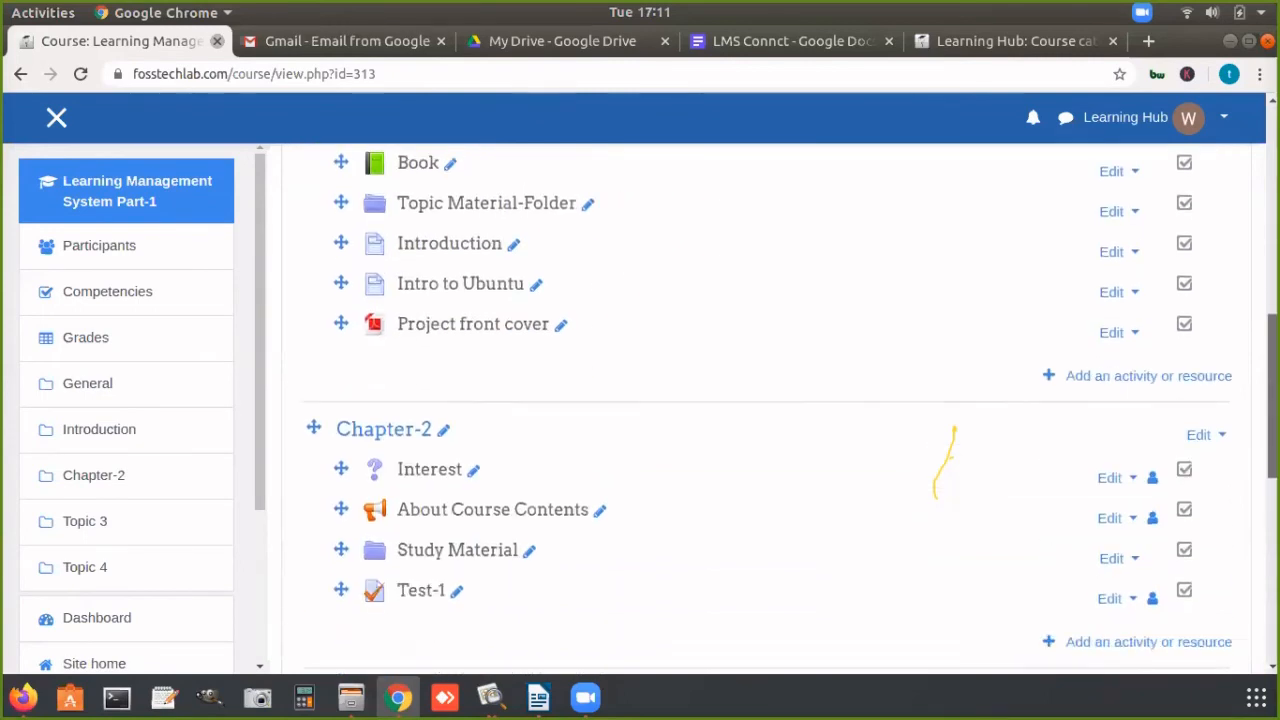
left_click(586, 697)
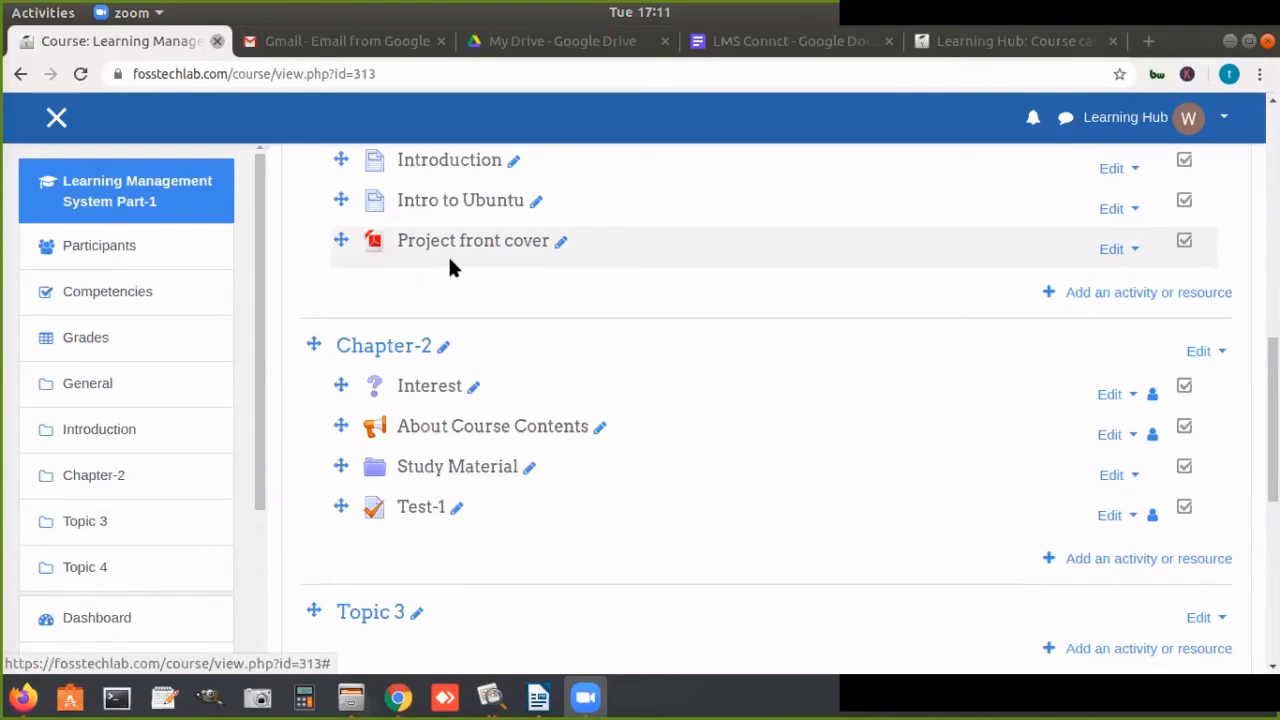
left_click(1228, 44)
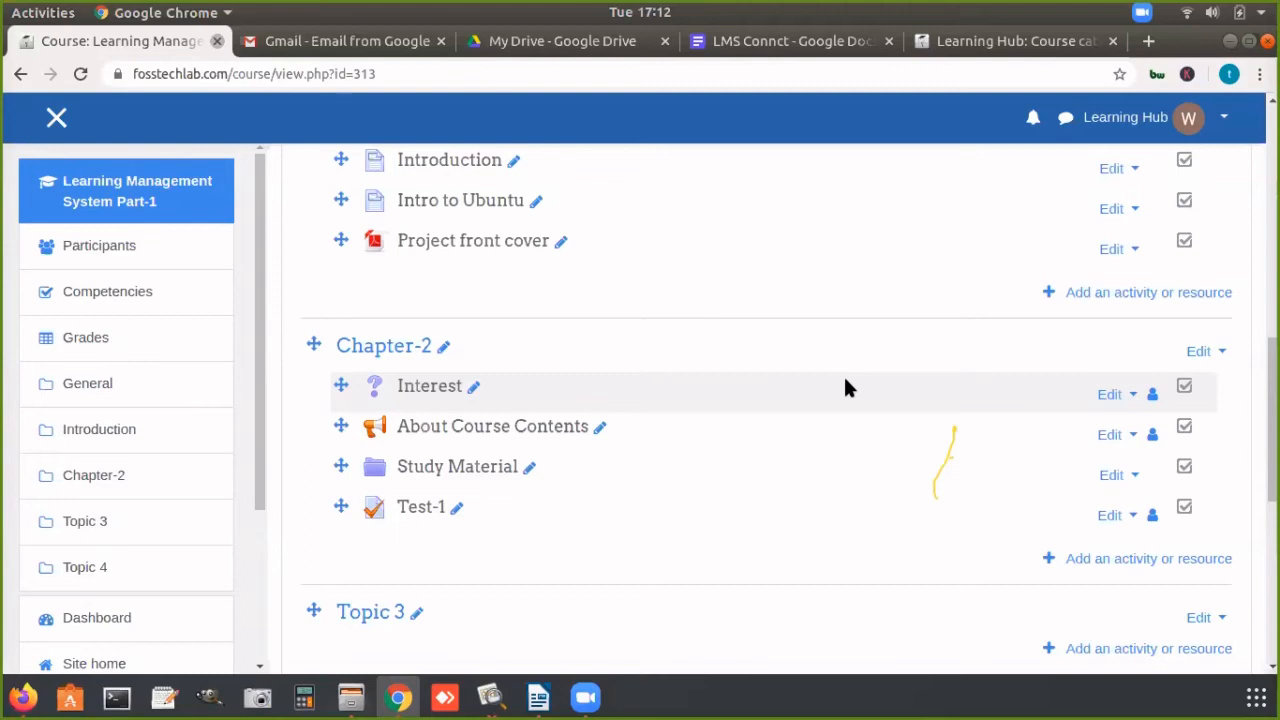
Step: Examine the resource types that can be added to the Introduction section, and close the chooser without adding one
left_click(1094, 295)
left_click_drag(603, 272, 608, 541)
left_click(638, 494)
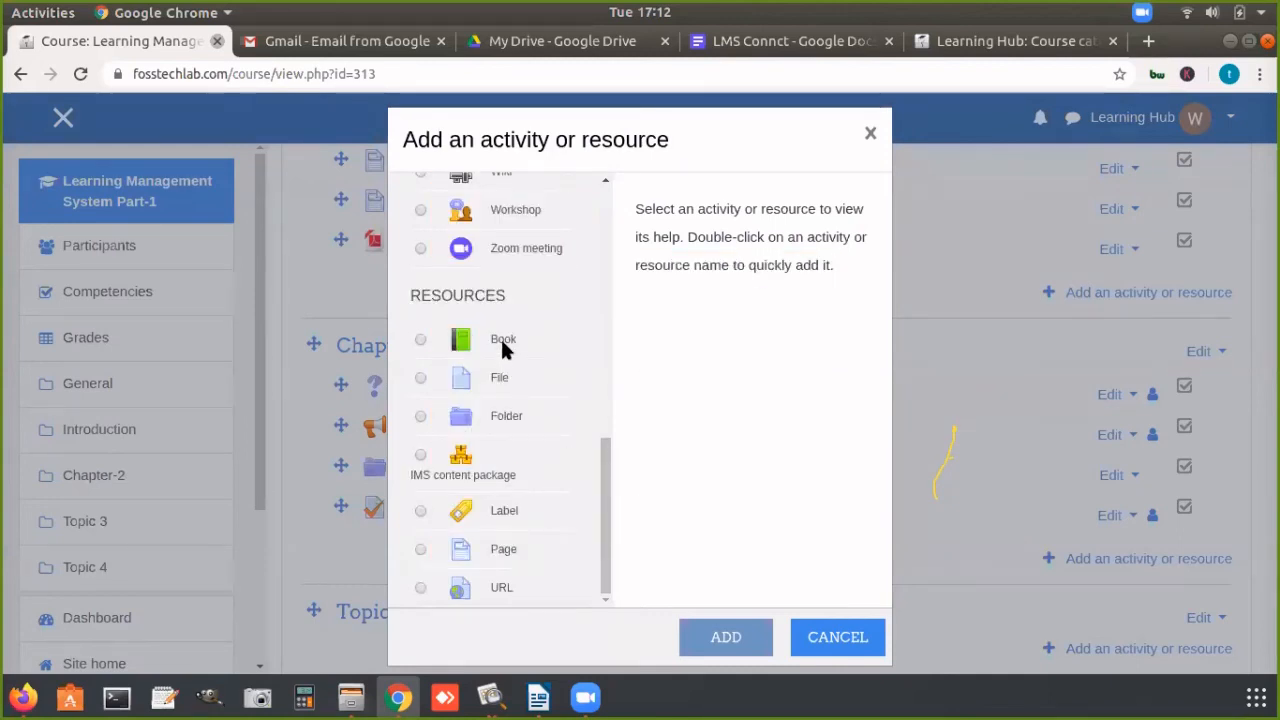
left_click(866, 133)
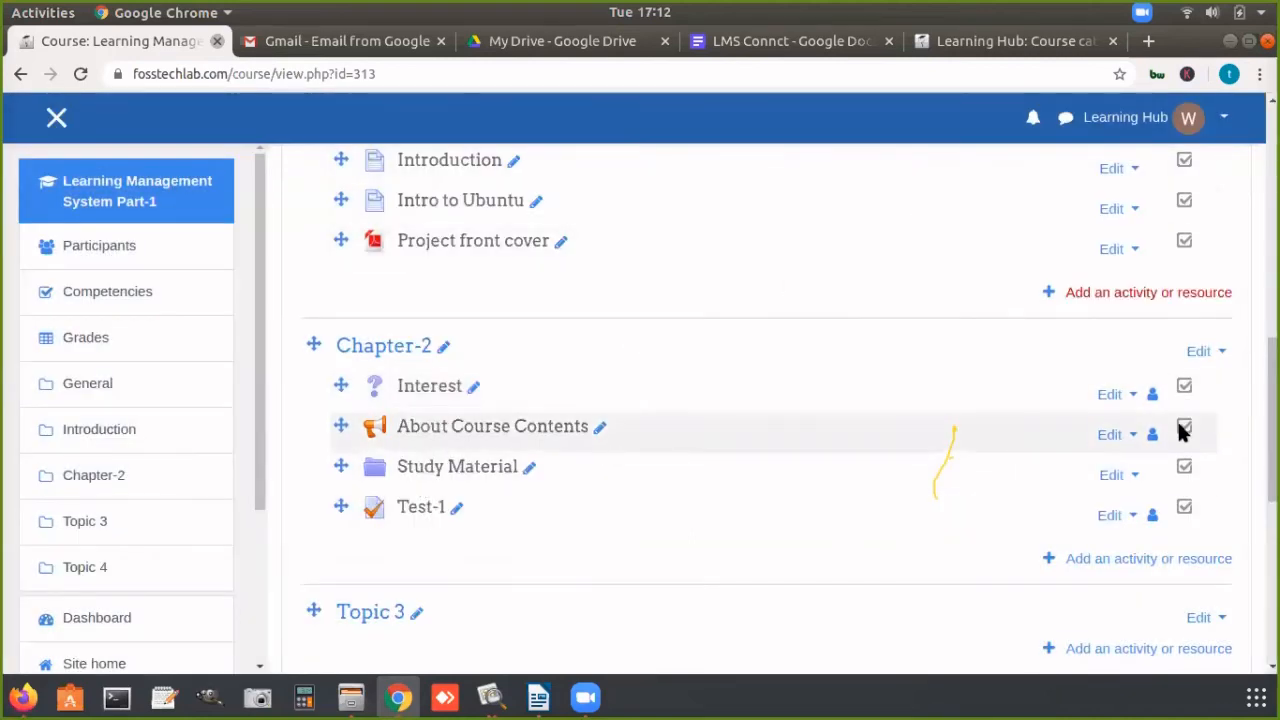
Step: Open the Book resource in the Introduction section, view Chapter-2 from its table of contents, and go back to Chapter-1
scroll(533, 425, "up", 5)
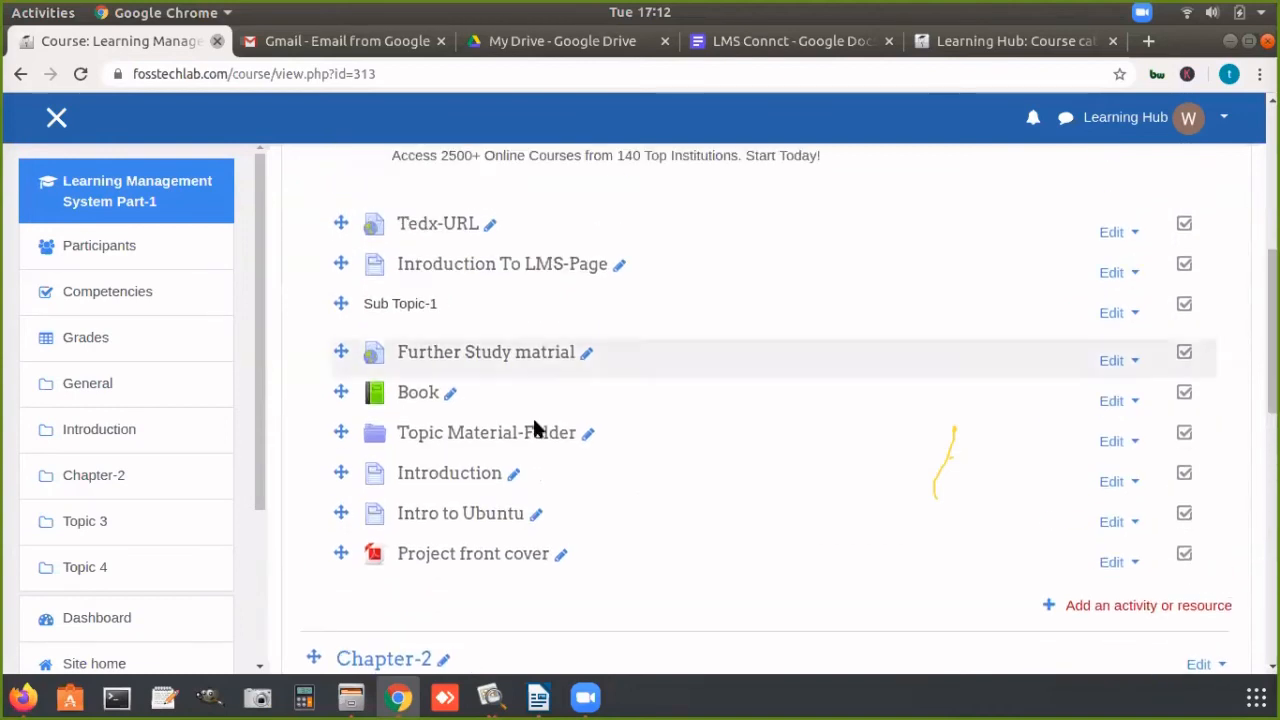
left_click(416, 396)
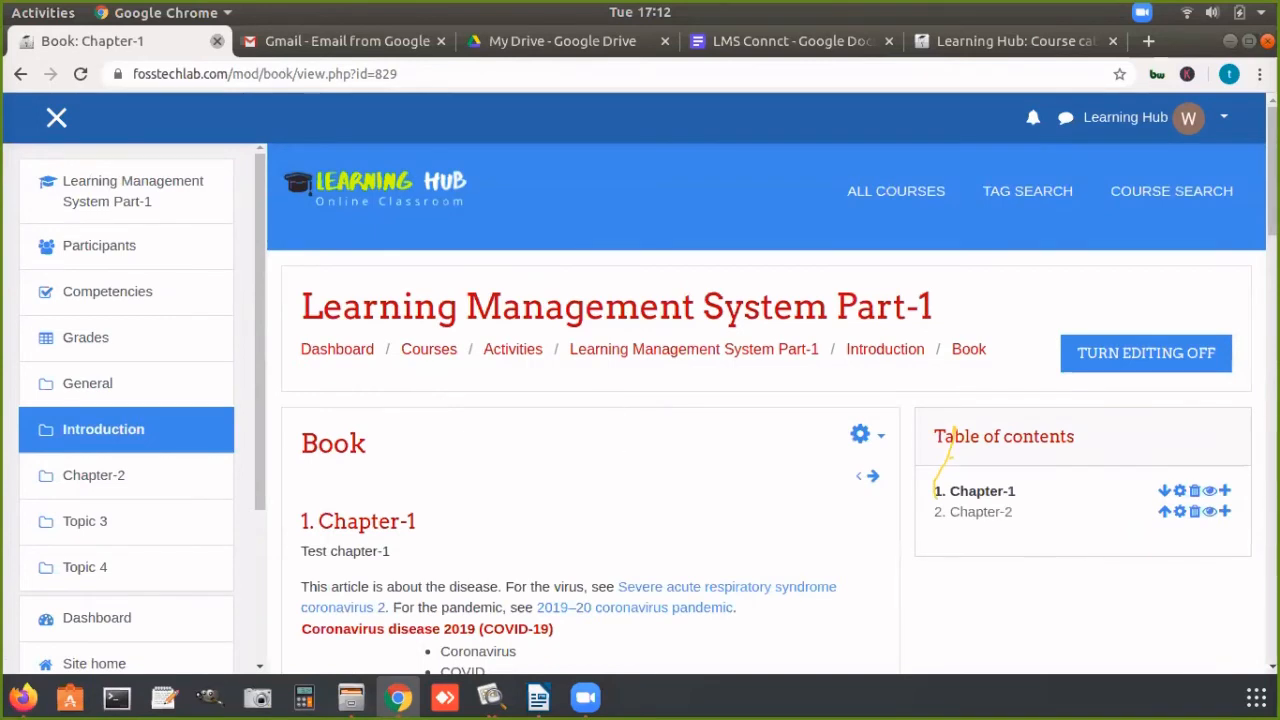
scroll(623, 437, "down", 1)
scroll(766, 384, "down", 3)
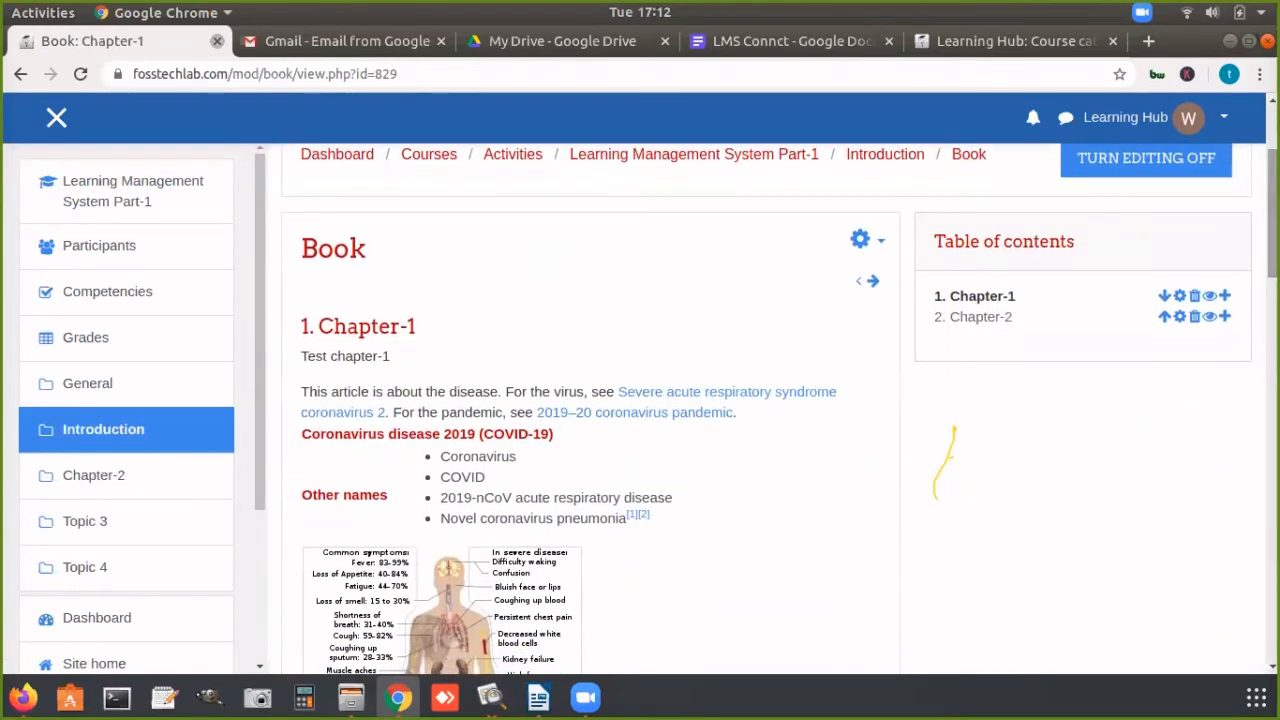
left_click_drag(951, 295, 1005, 297)
left_click(953, 318)
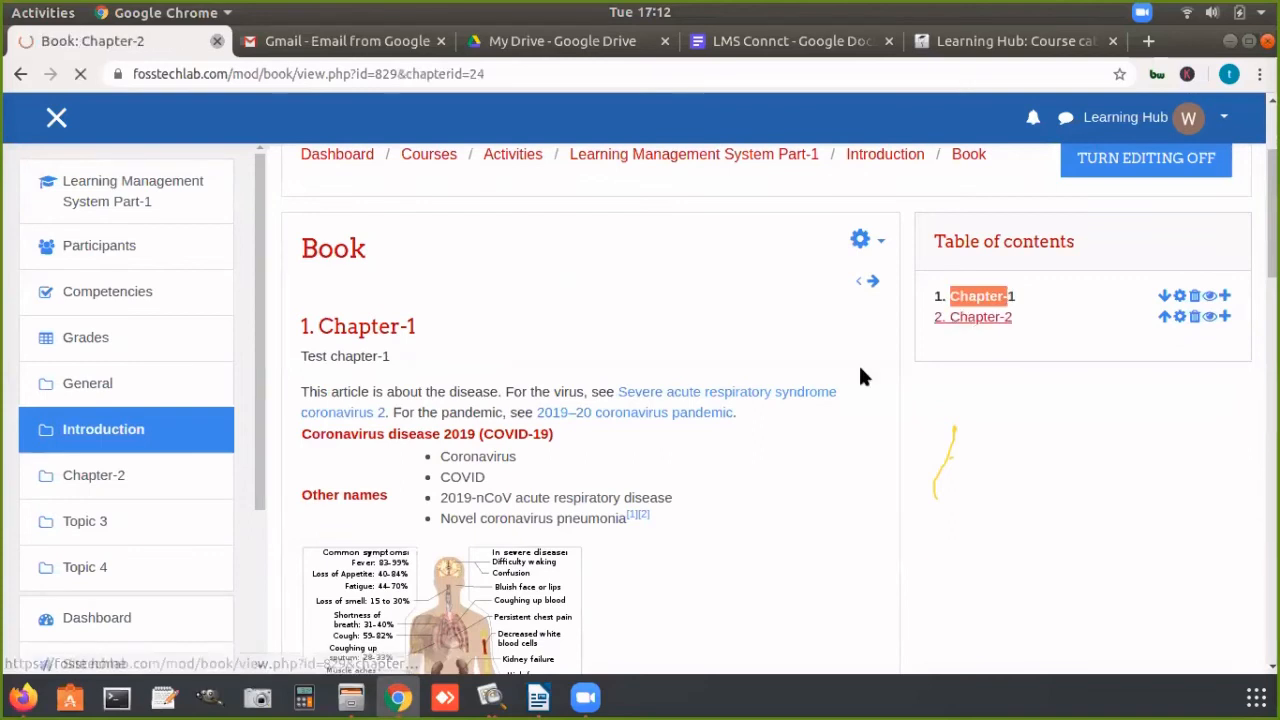
left_click(975, 492)
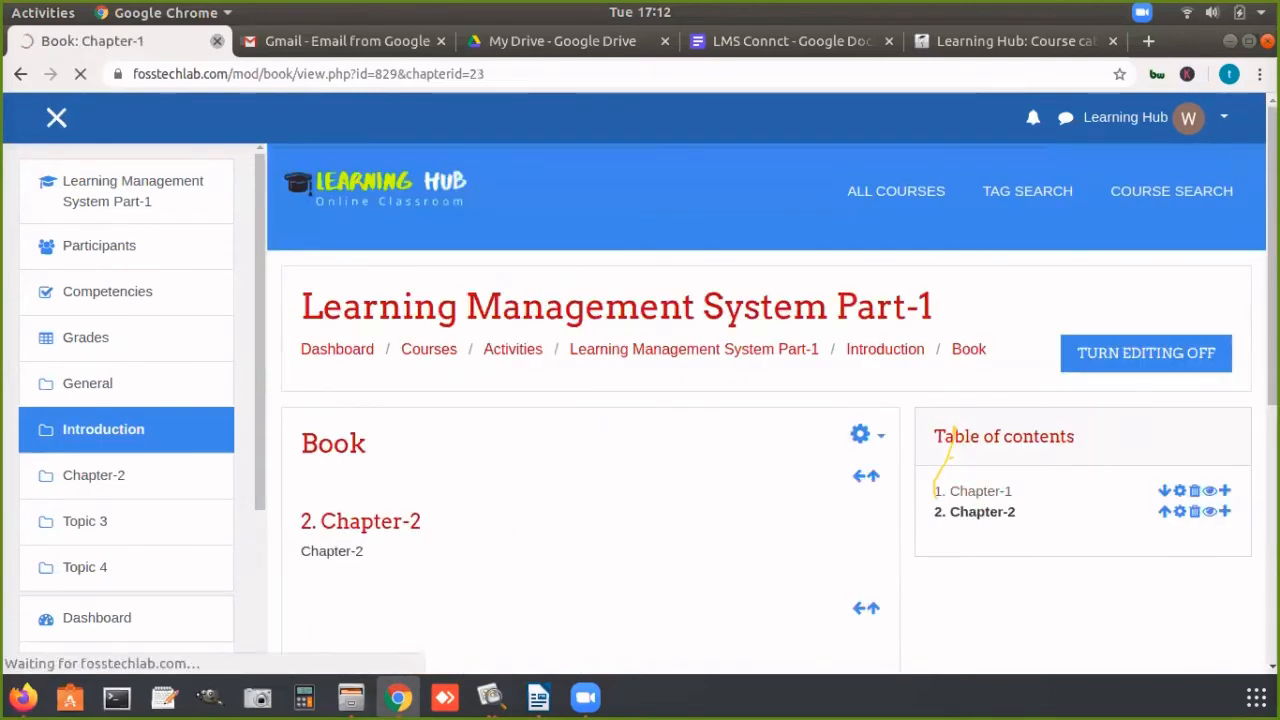
Step: Read through Chapter-1 to its end, advance to Chapter-2, and return to the Learning Management System Part-1 course page
scroll(668, 250, "down", 1)
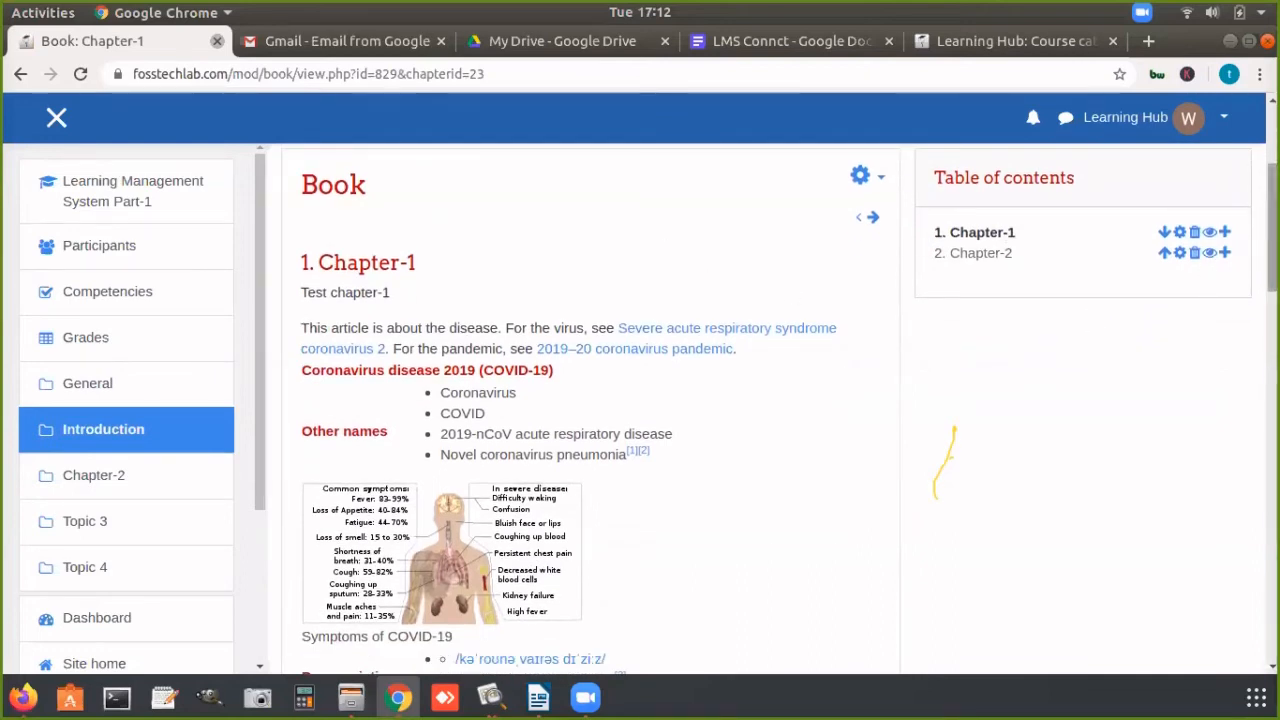
scroll(590, 400, "down", 5)
scroll(1040, 532, "down", 10)
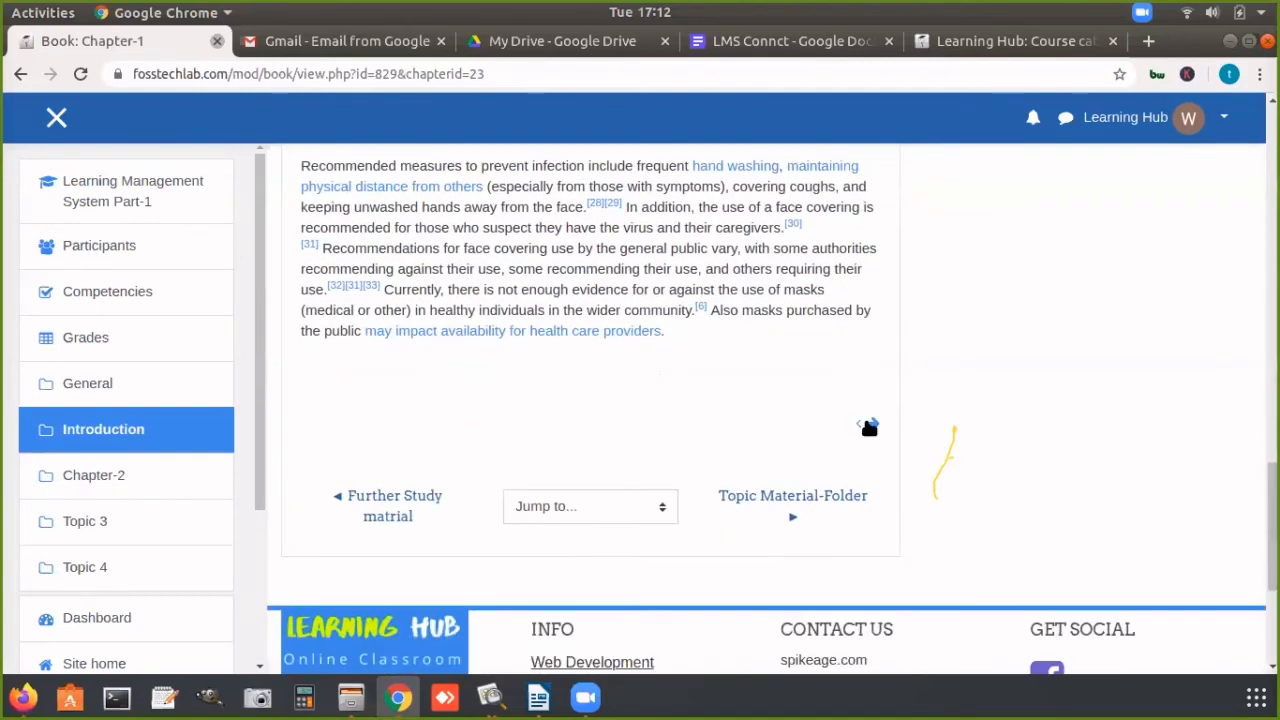
left_click(869, 427)
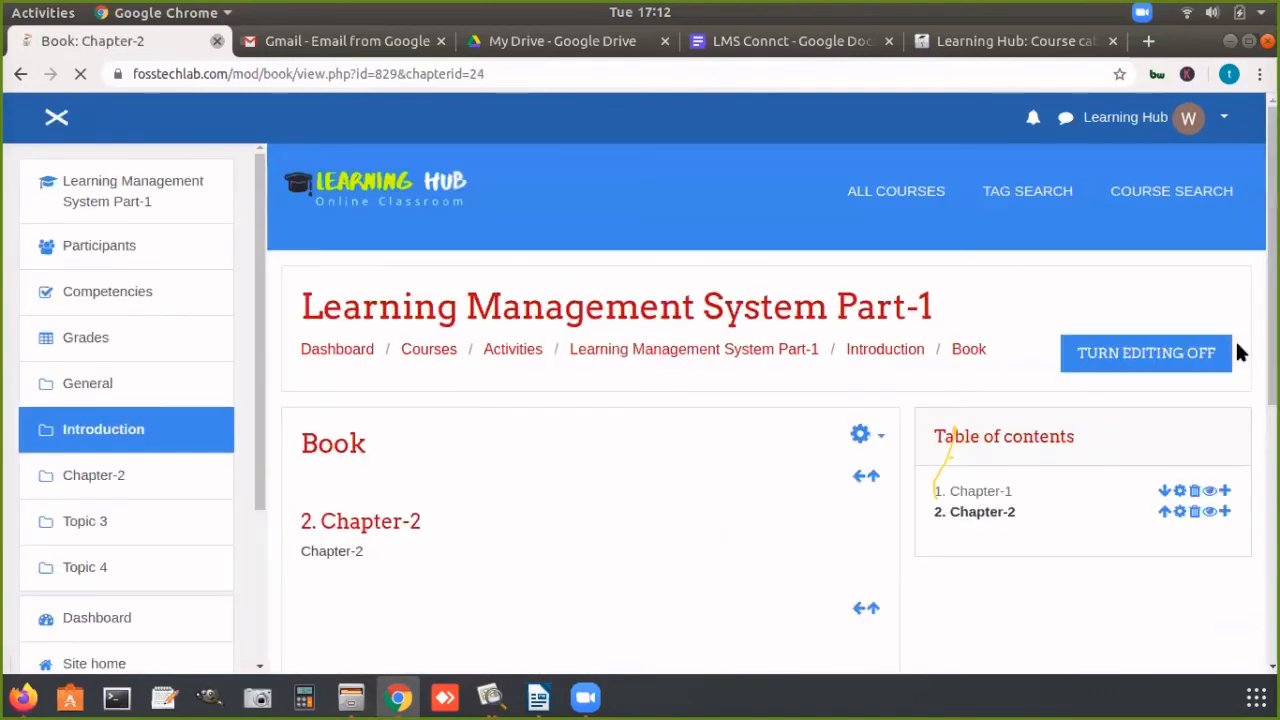
scroll(1240, 352, "down", 3)
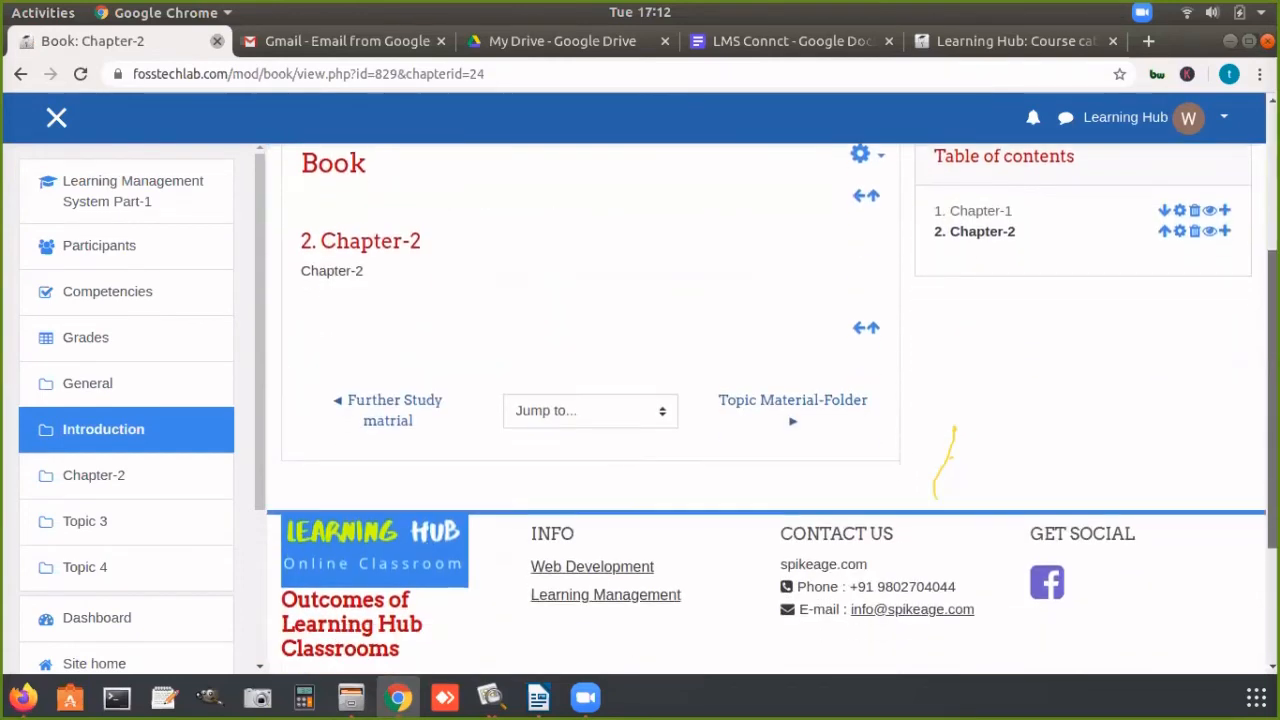
scroll(1090, 404, "up", 3)
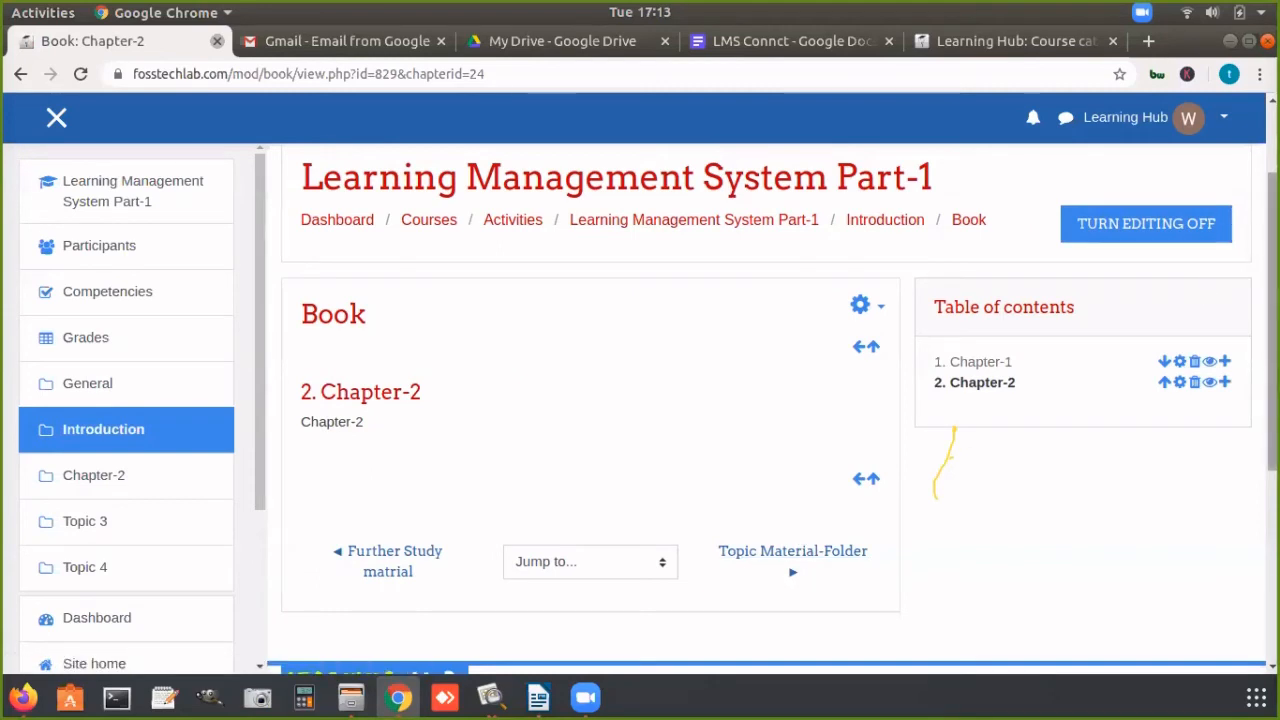
left_click(660, 220)
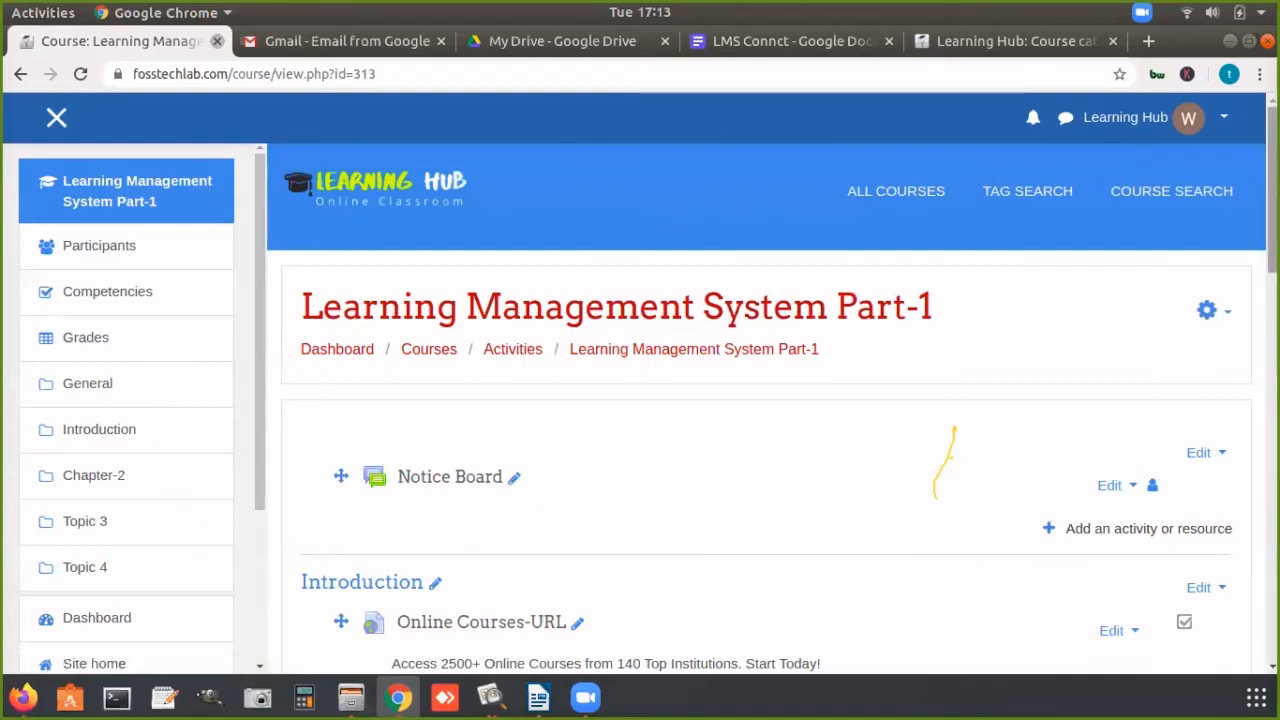
Step: Start adding a new Book resource to the Topic 3 section
left_click_drag(1272, 190, 1272, 472)
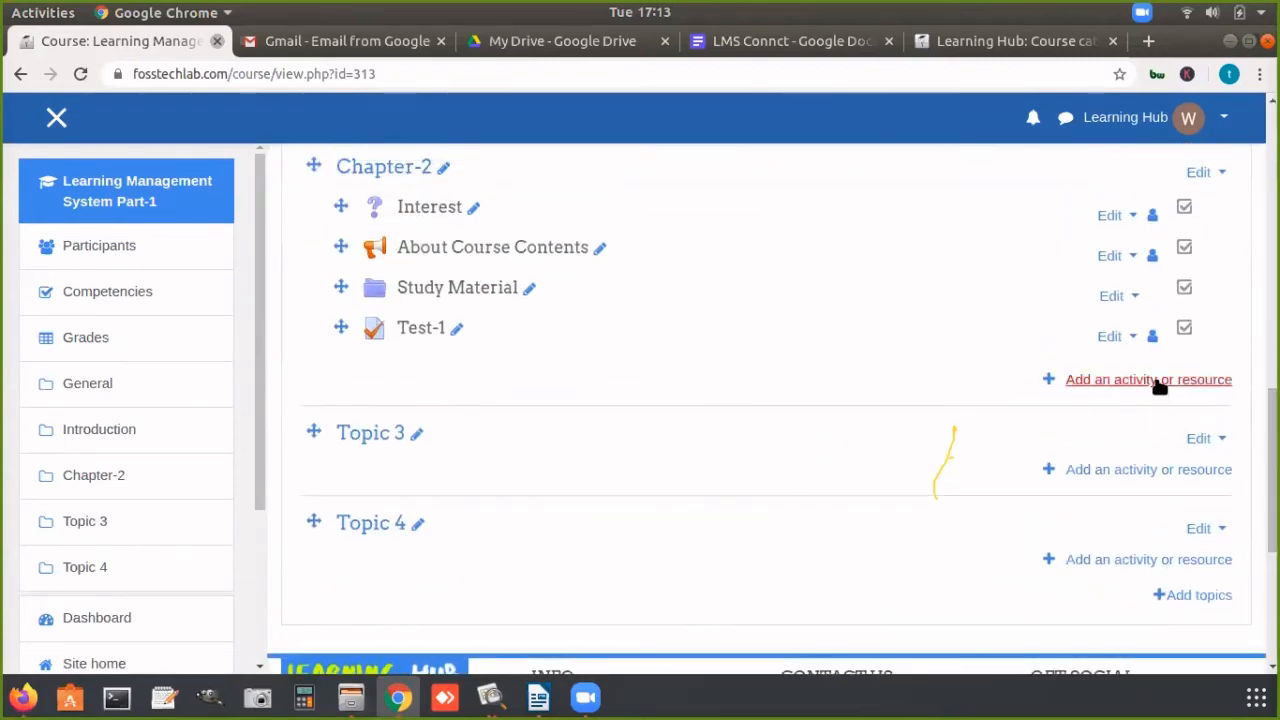
left_click(1123, 467)
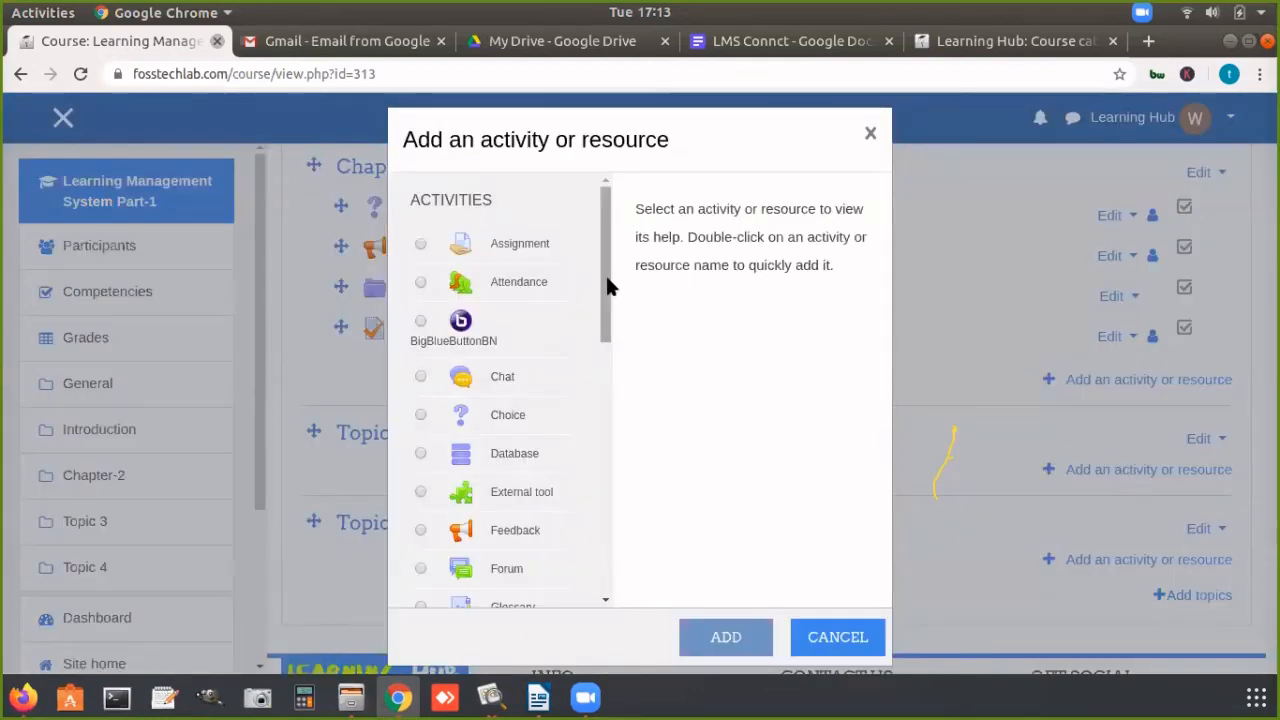
left_click_drag(606, 286, 606, 503)
scroll(586, 480, "down", 2)
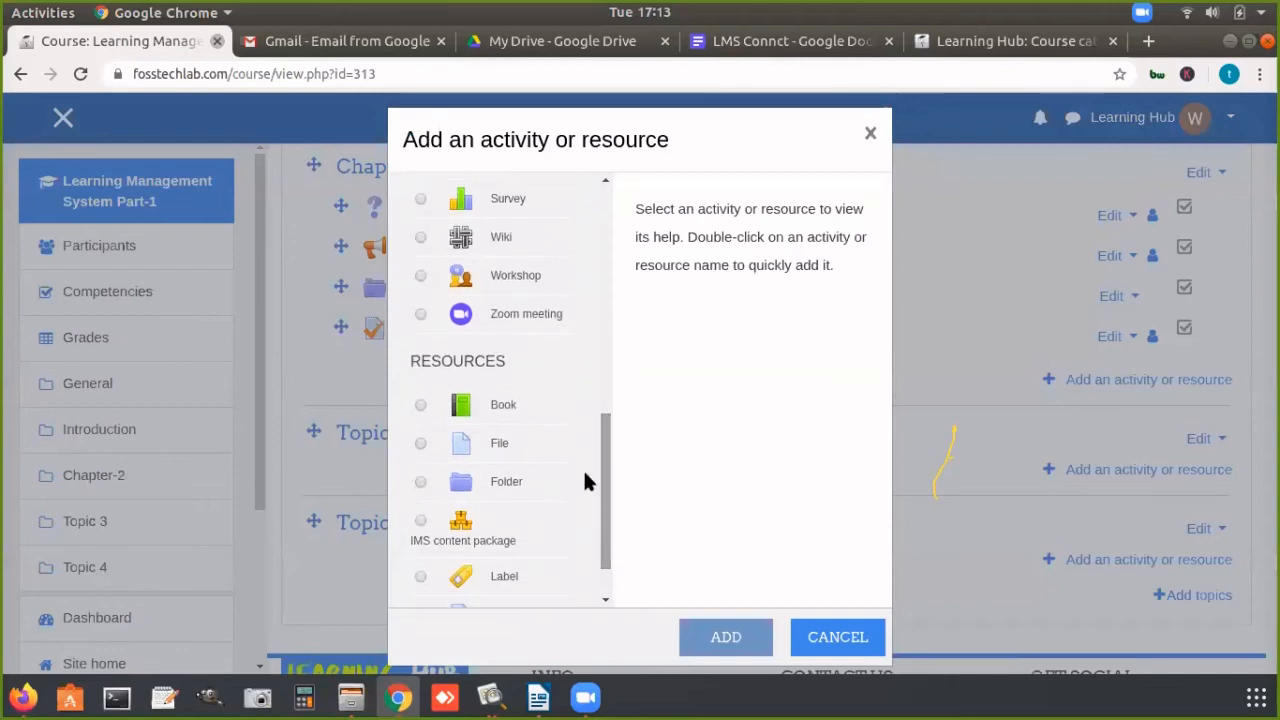
left_click(504, 402)
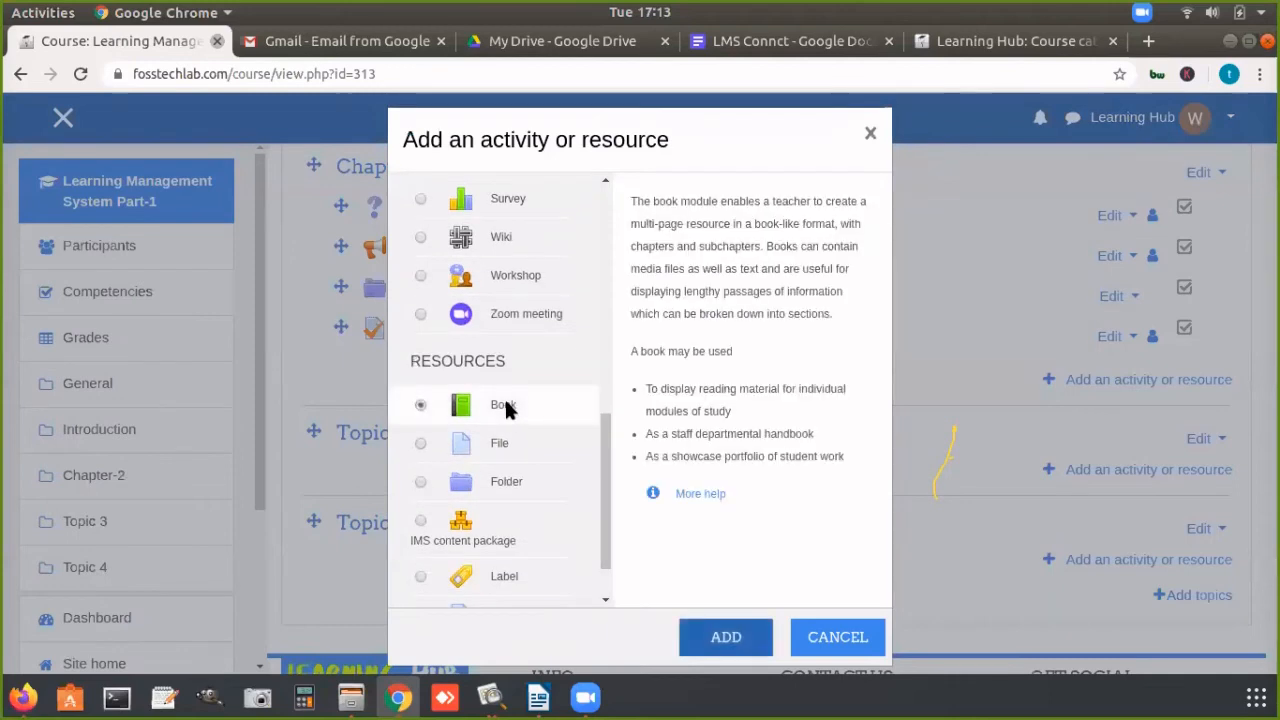
left_click(716, 632)
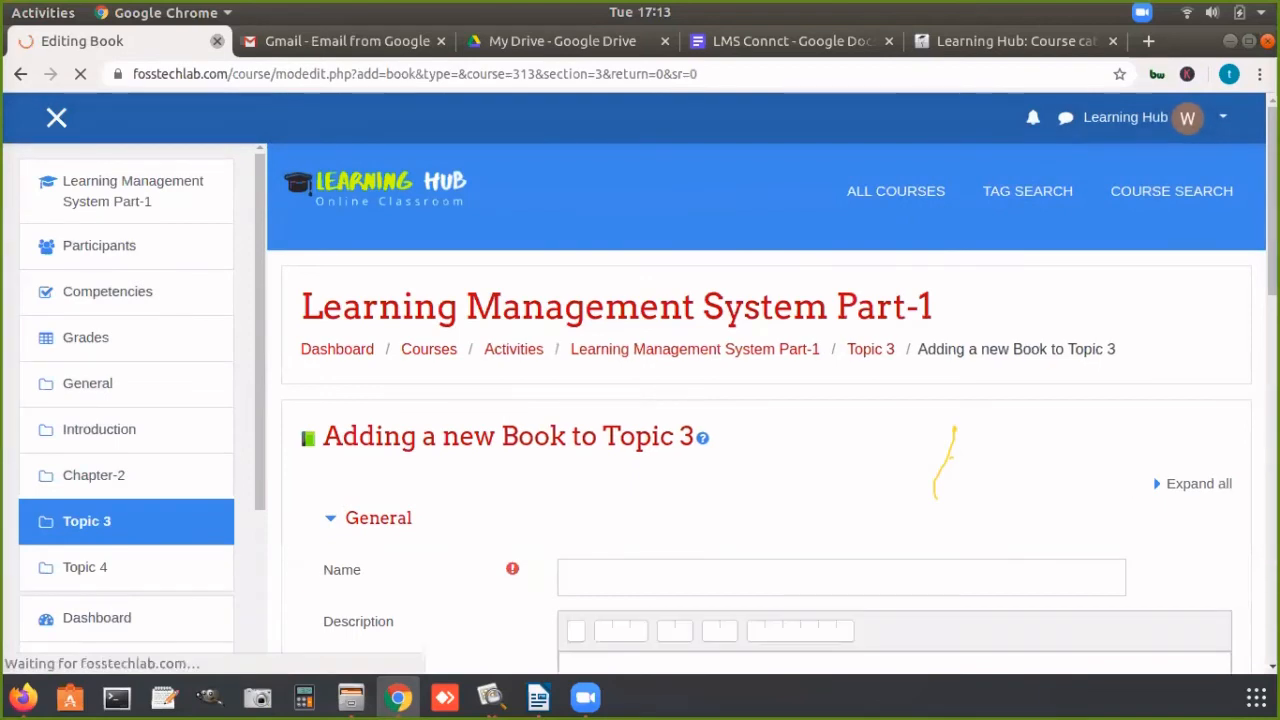
Step: Name the new book "Steps to complete project"
scroll(944, 462, "down", 4)
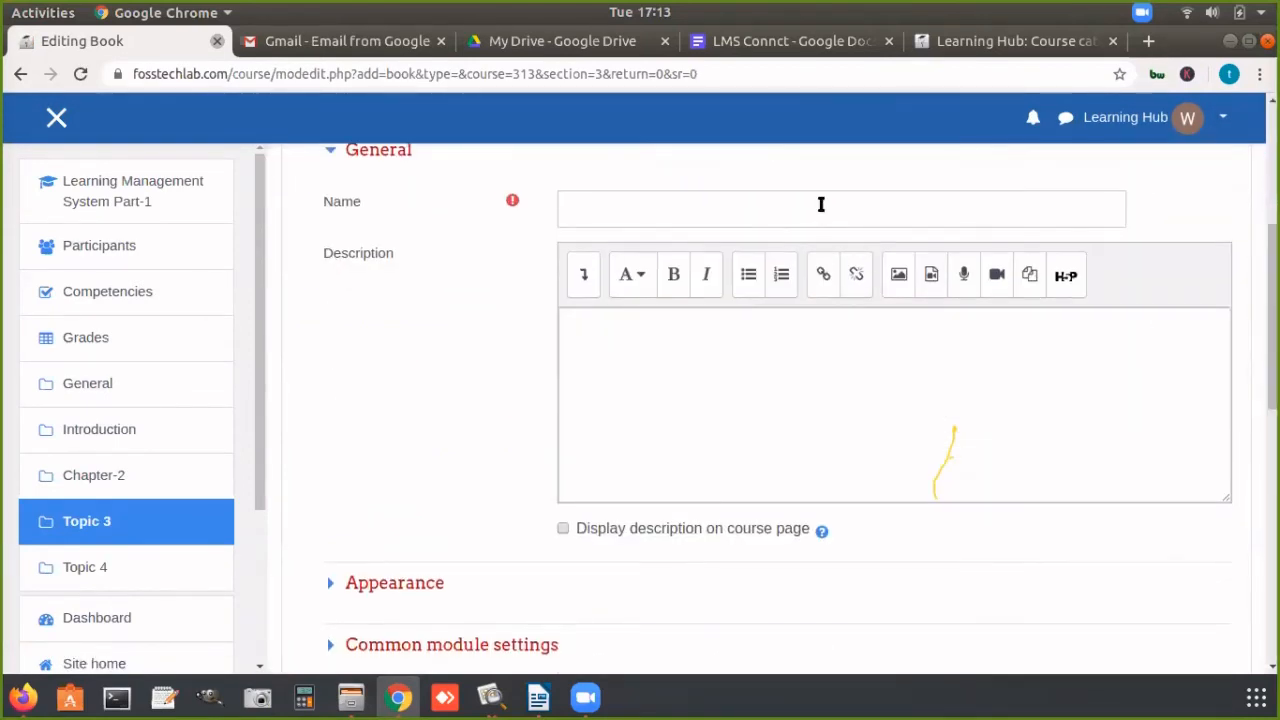
left_click(820, 204)
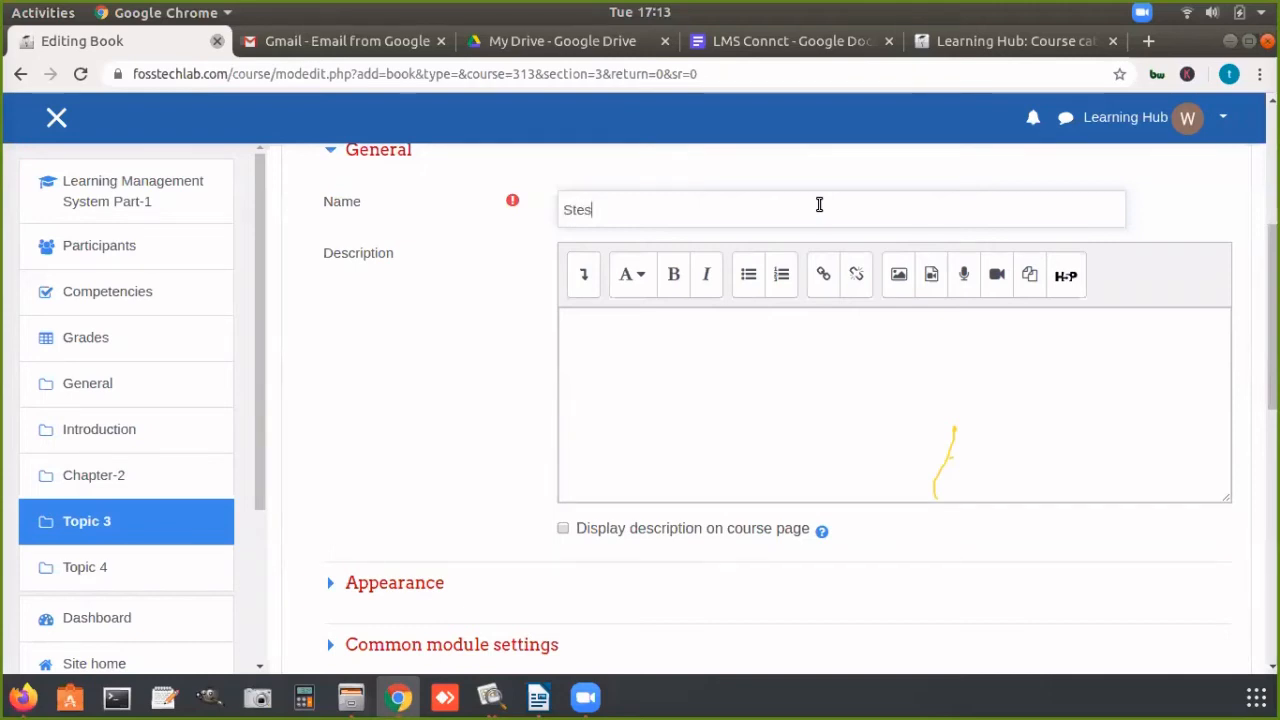
key("BackSpace")
type("ps to")
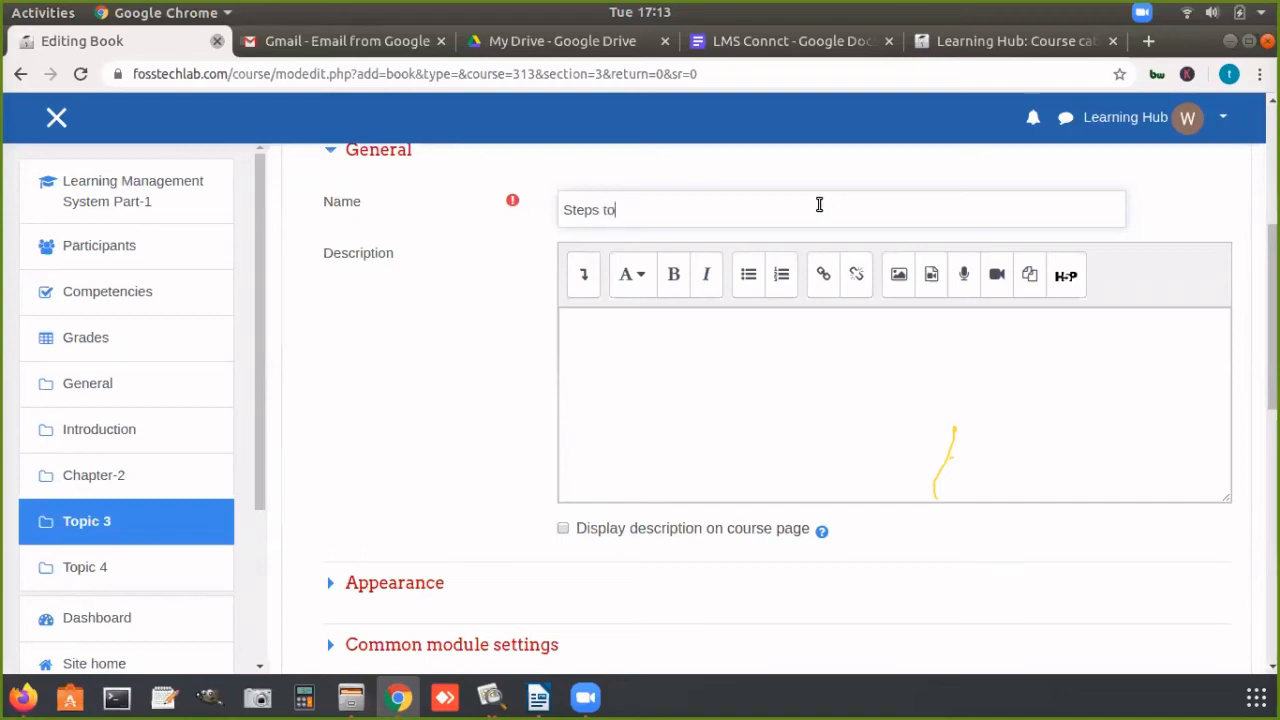
type(" complete r")
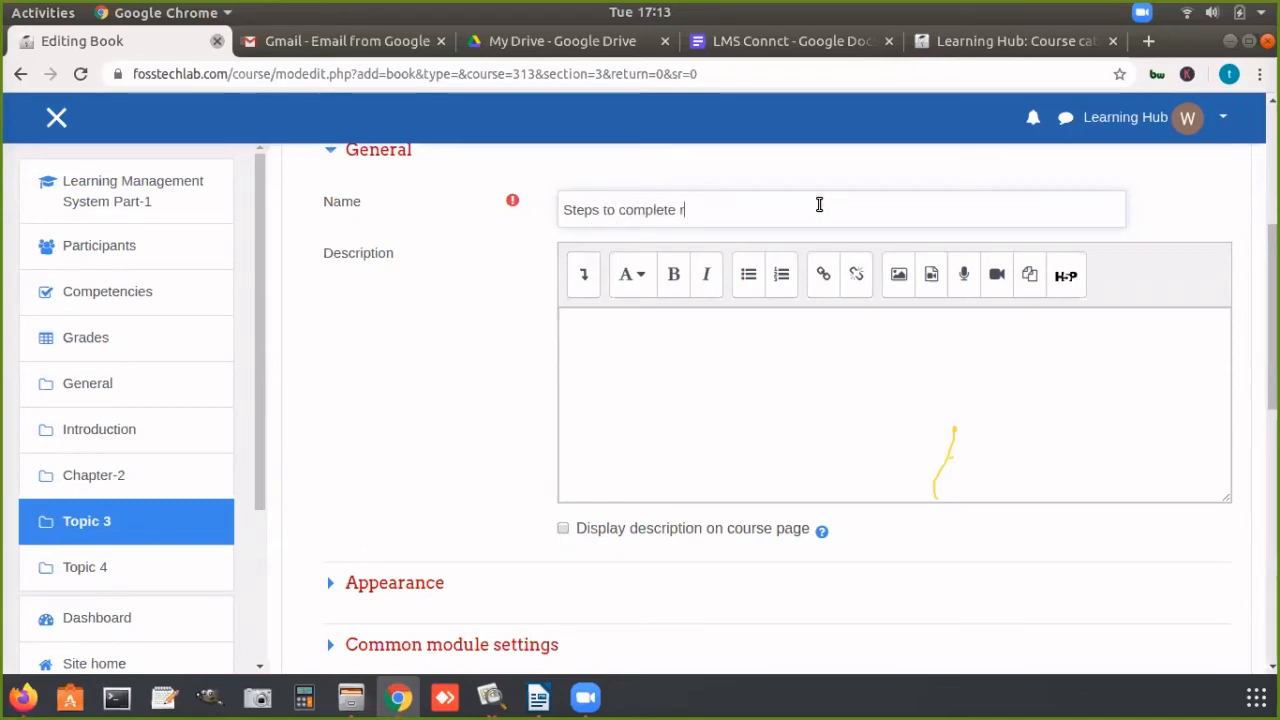
key("BackSpace")
type("project")
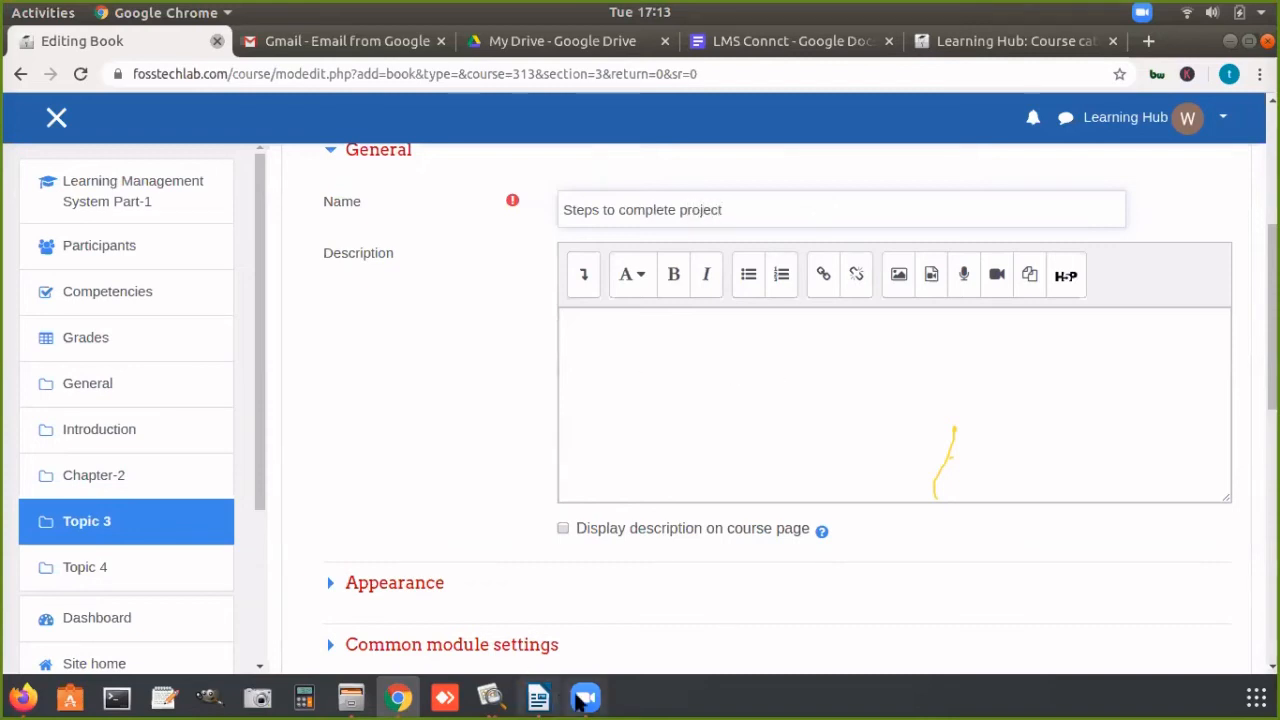
Step: Enter "description" as the book's description text
left_click(583, 697)
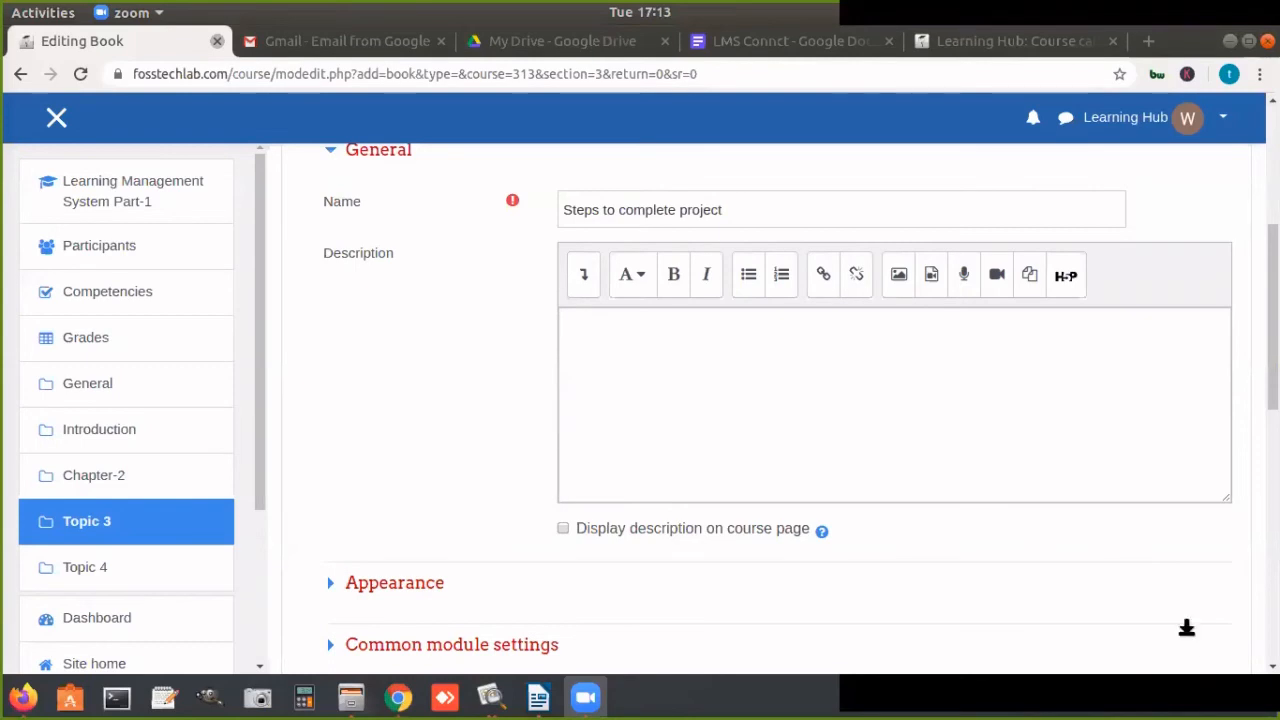
left_click(580, 354)
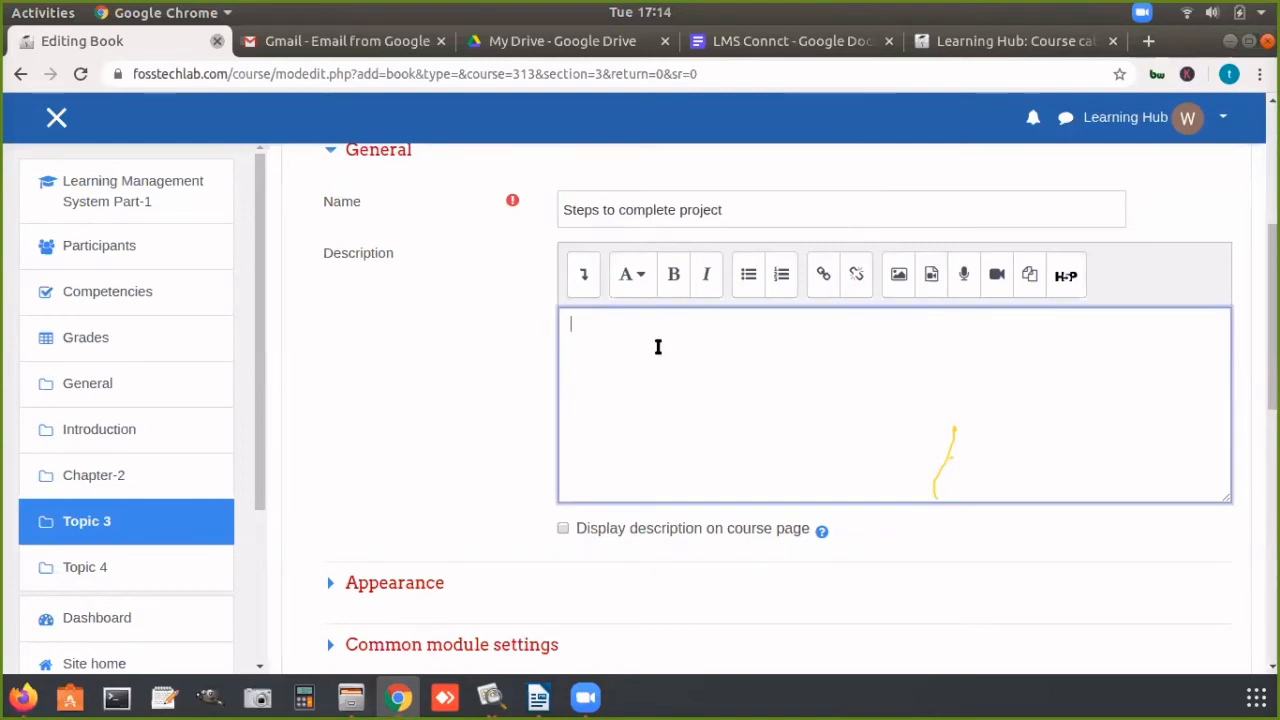
type("description")
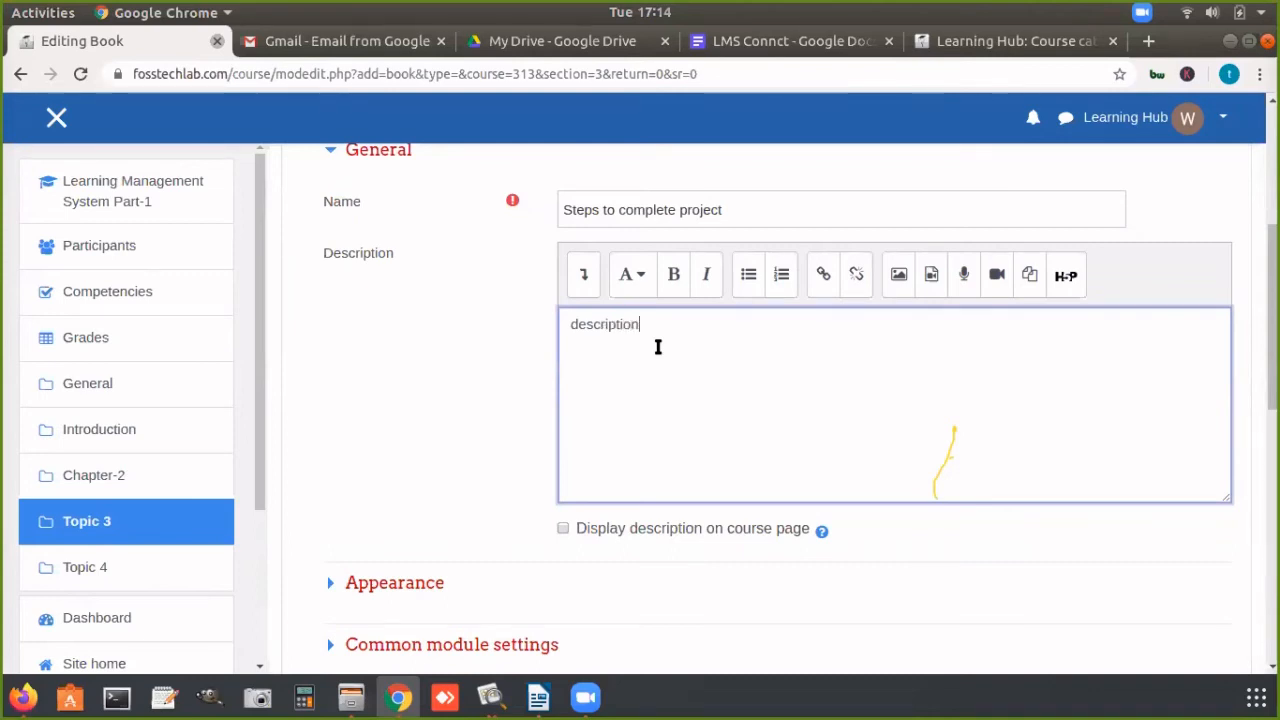
Step: Set the book's style of navigation to Text in its appearance settings
scroll(557, 543, "down", 5)
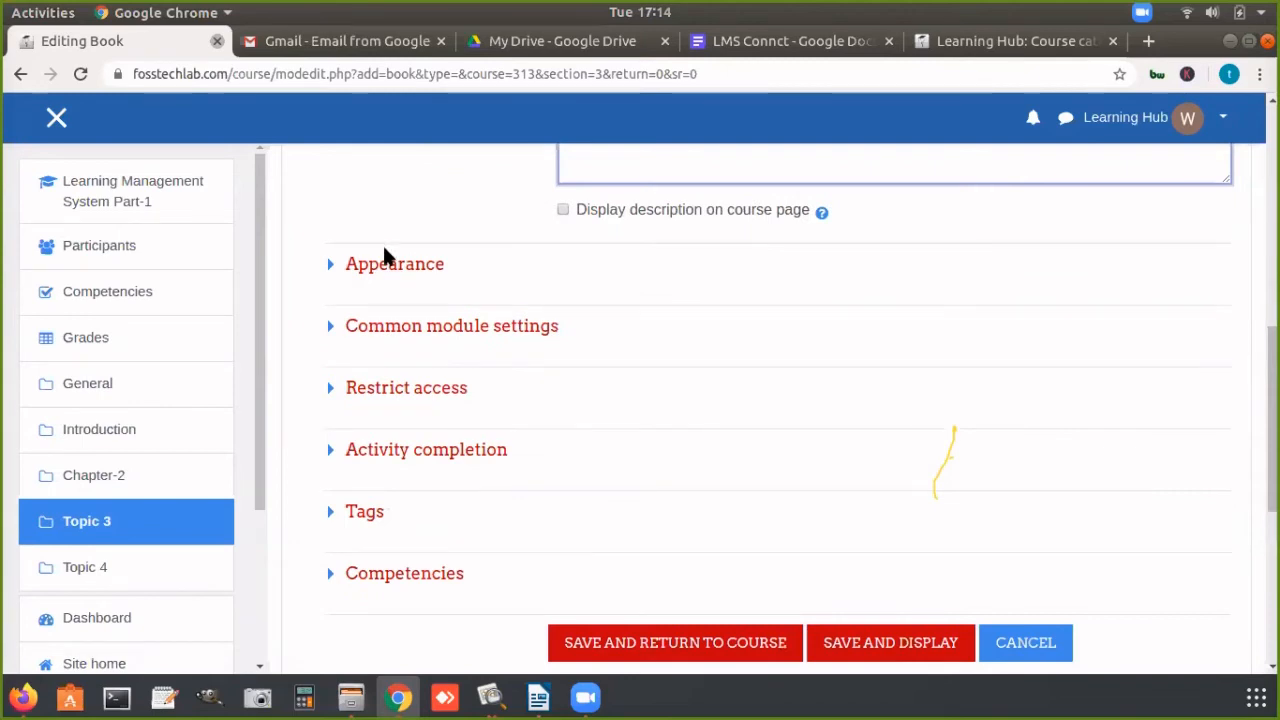
left_click(330, 265)
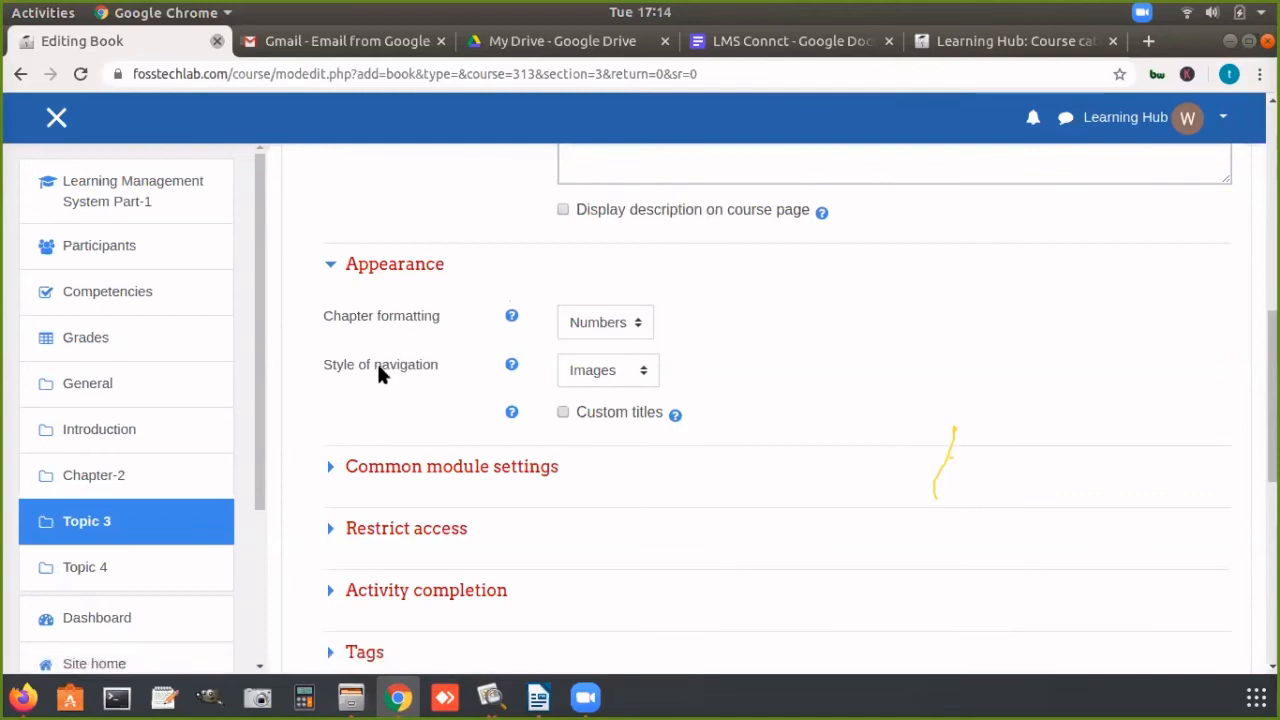
left_click_drag(375, 364, 444, 362)
left_click(588, 369)
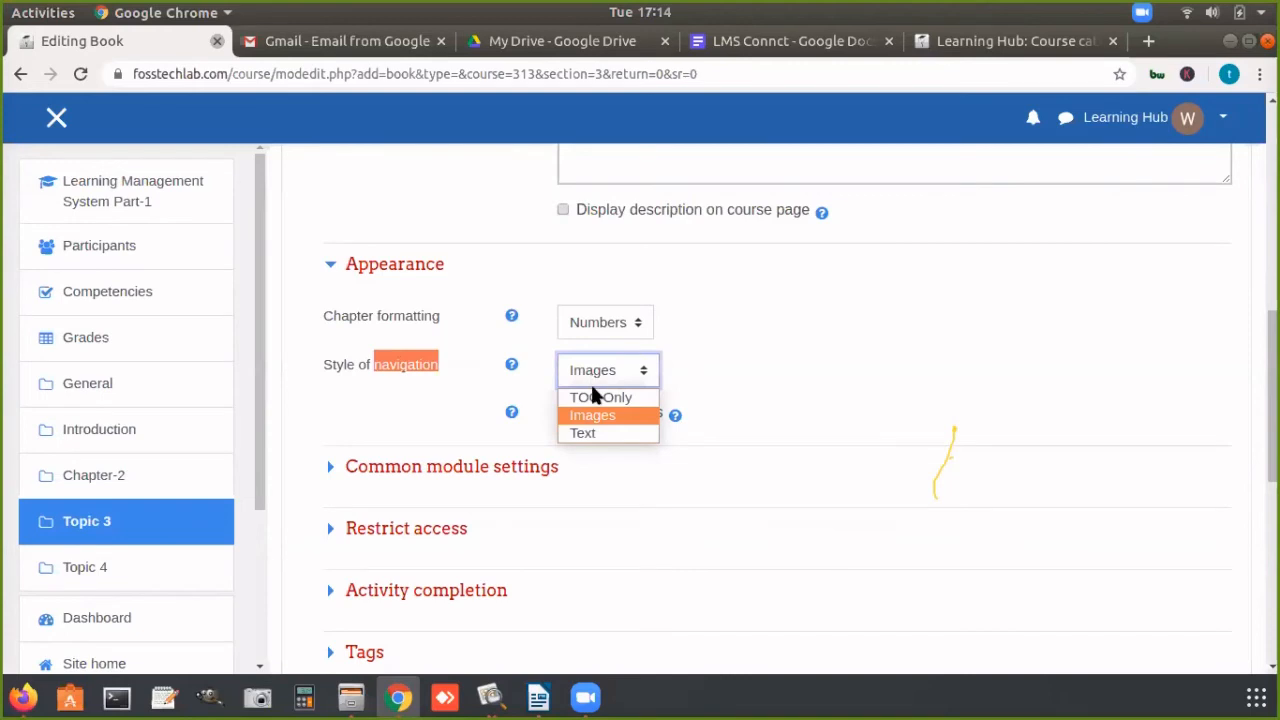
left_click(585, 433)
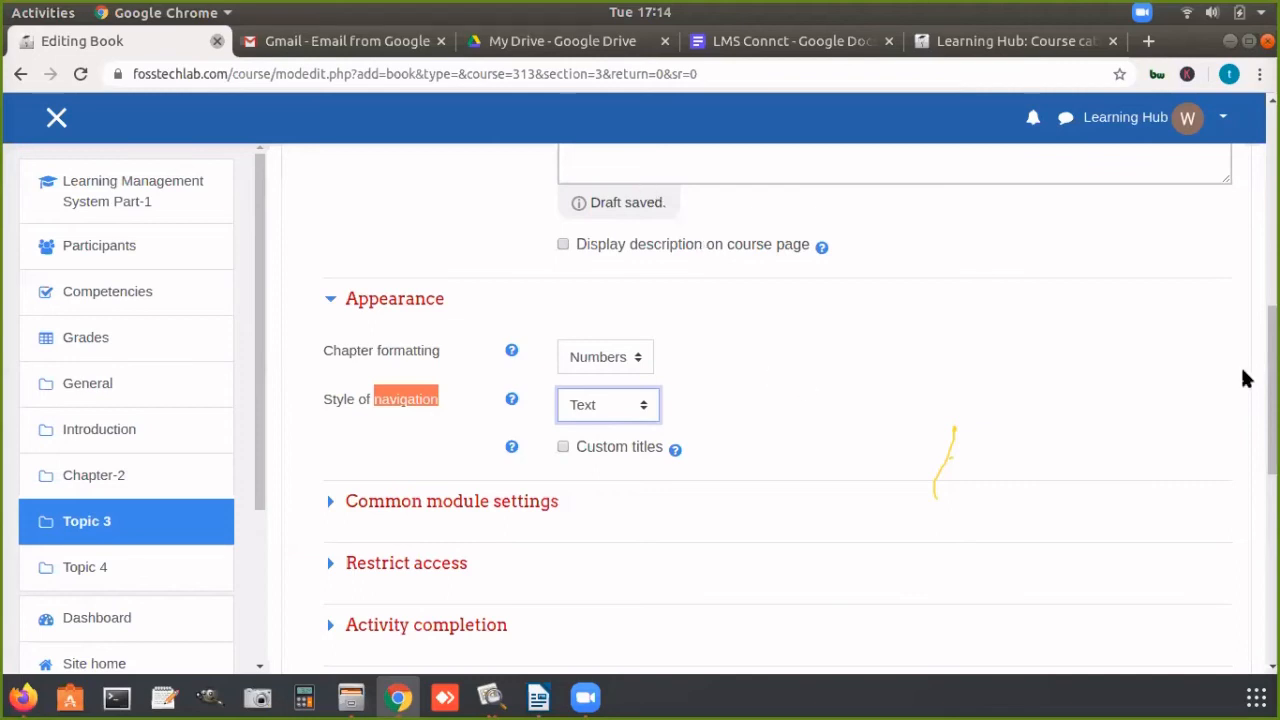
Step: Review the new book's settings from its name down to competencies, and save and display the book
scroll(1272, 400, "down", 5)
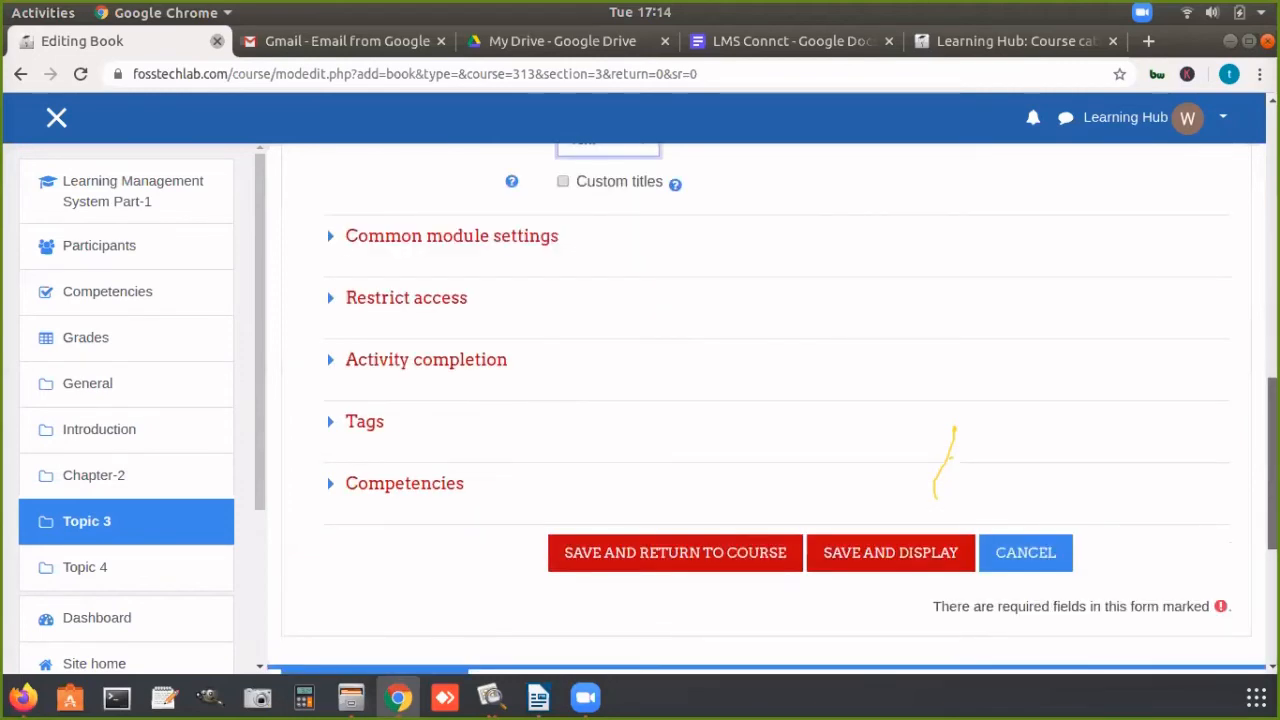
scroll(650, 398, "up", 1)
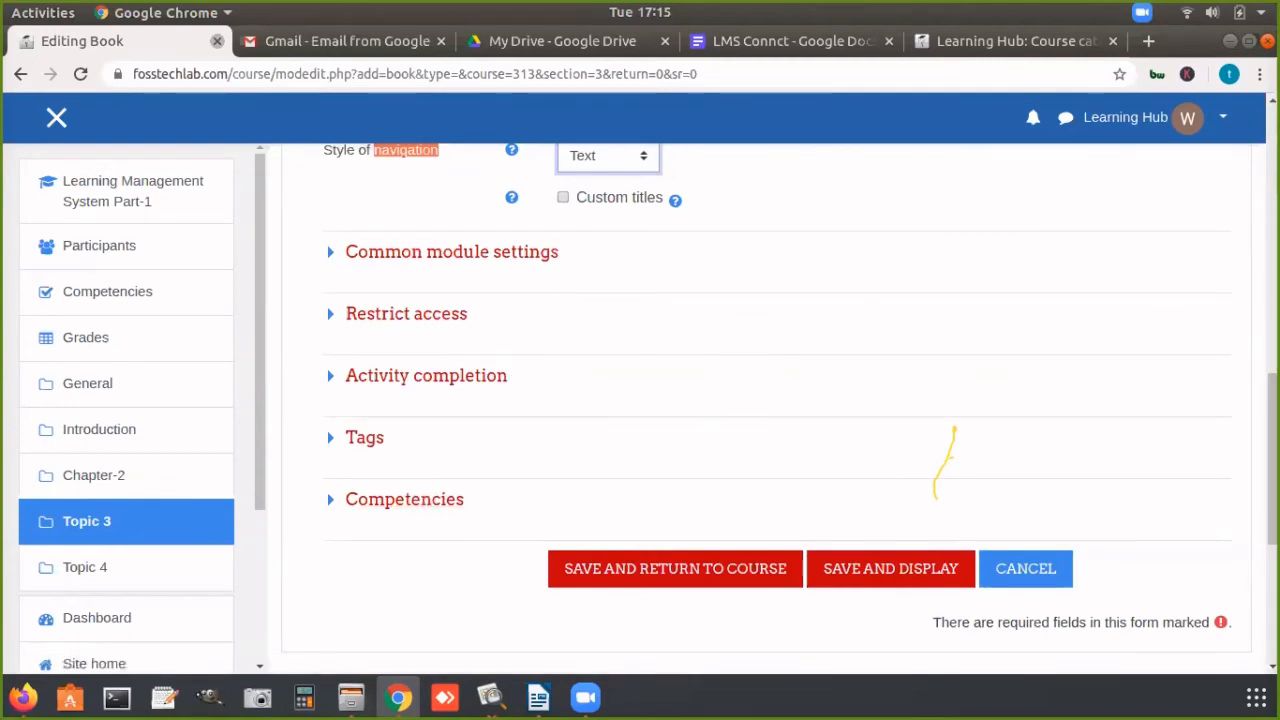
scroll(760, 400, "up", 4)
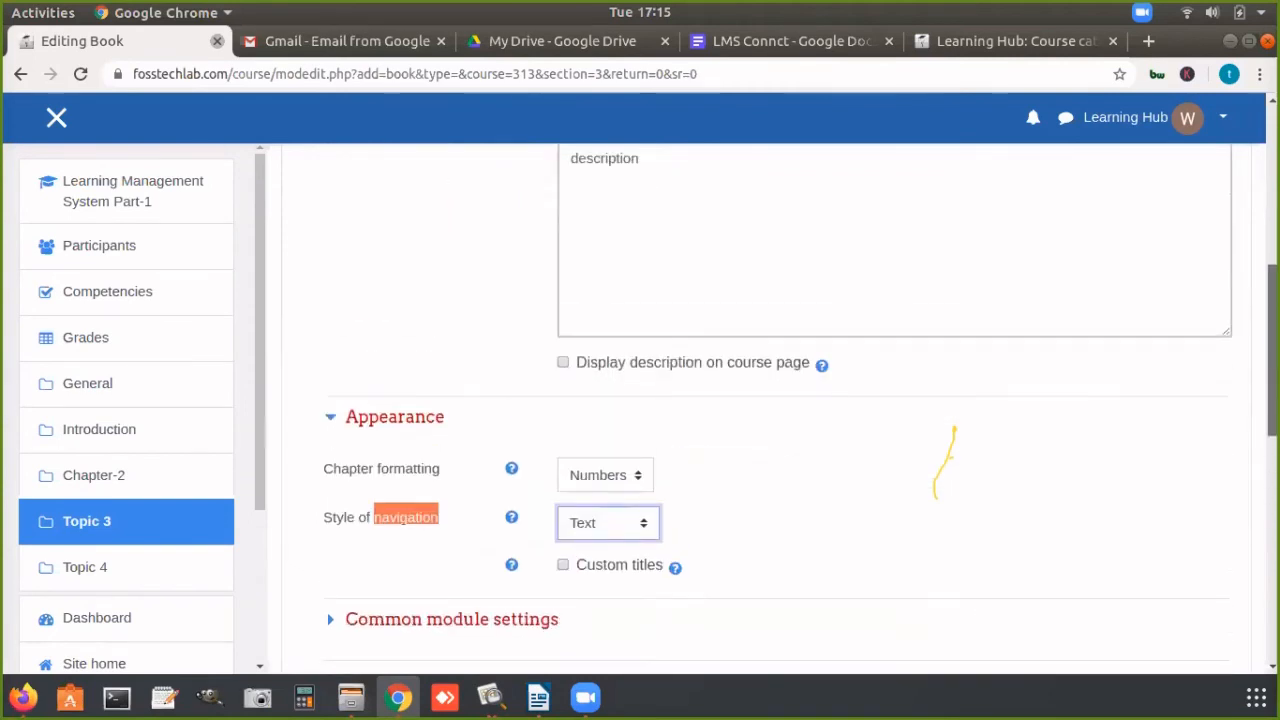
scroll(760, 400, "up", 3)
scroll(760, 400, "down", 2)
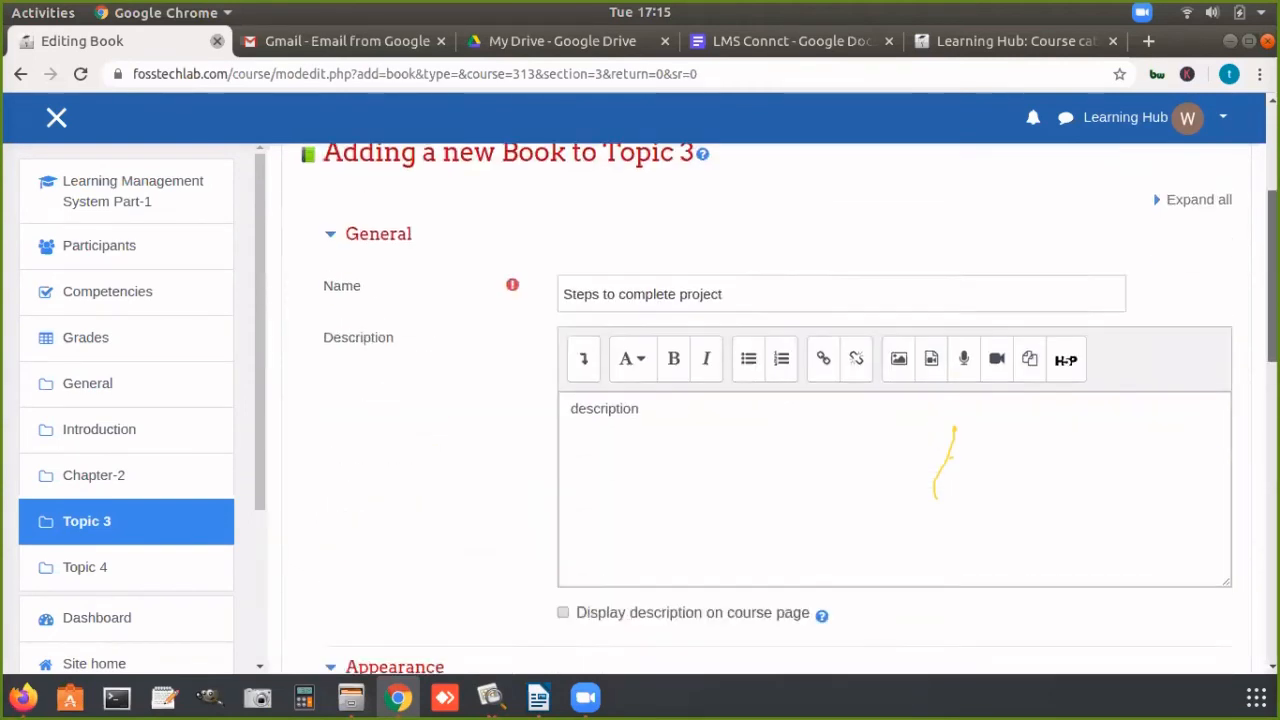
scroll(760, 400, "down", 4)
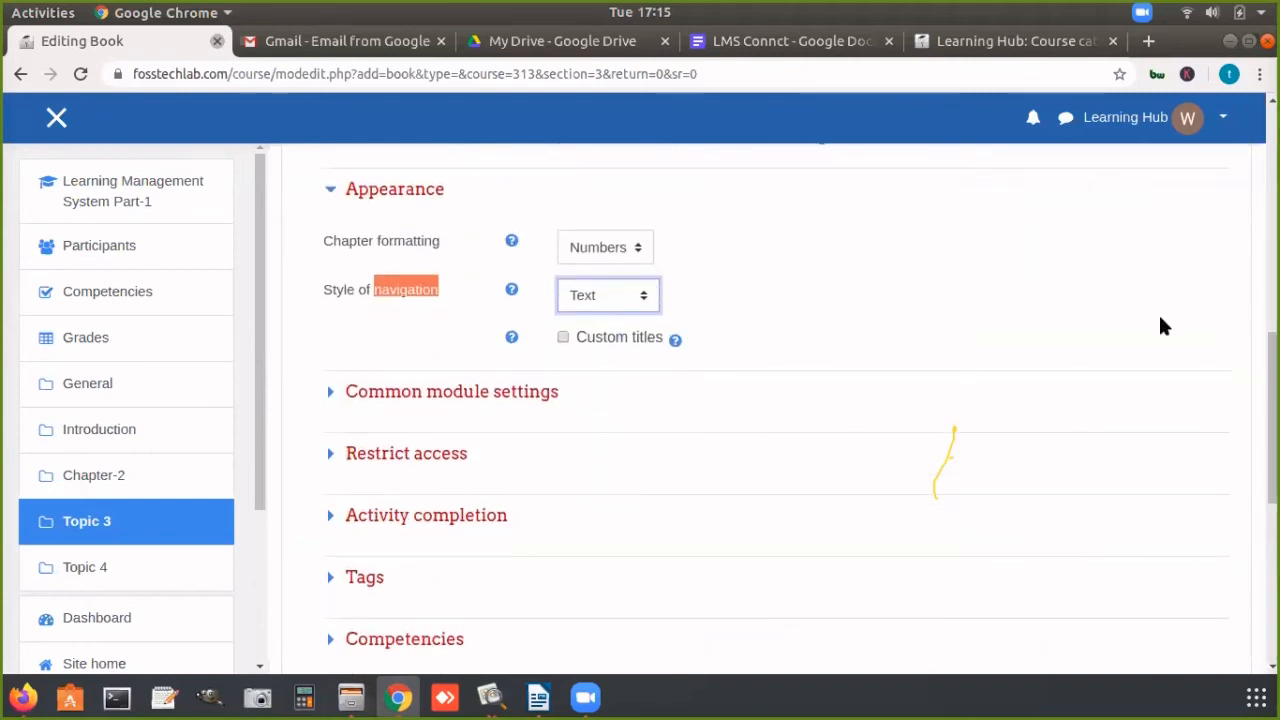
scroll(1245, 400, "down", 3)
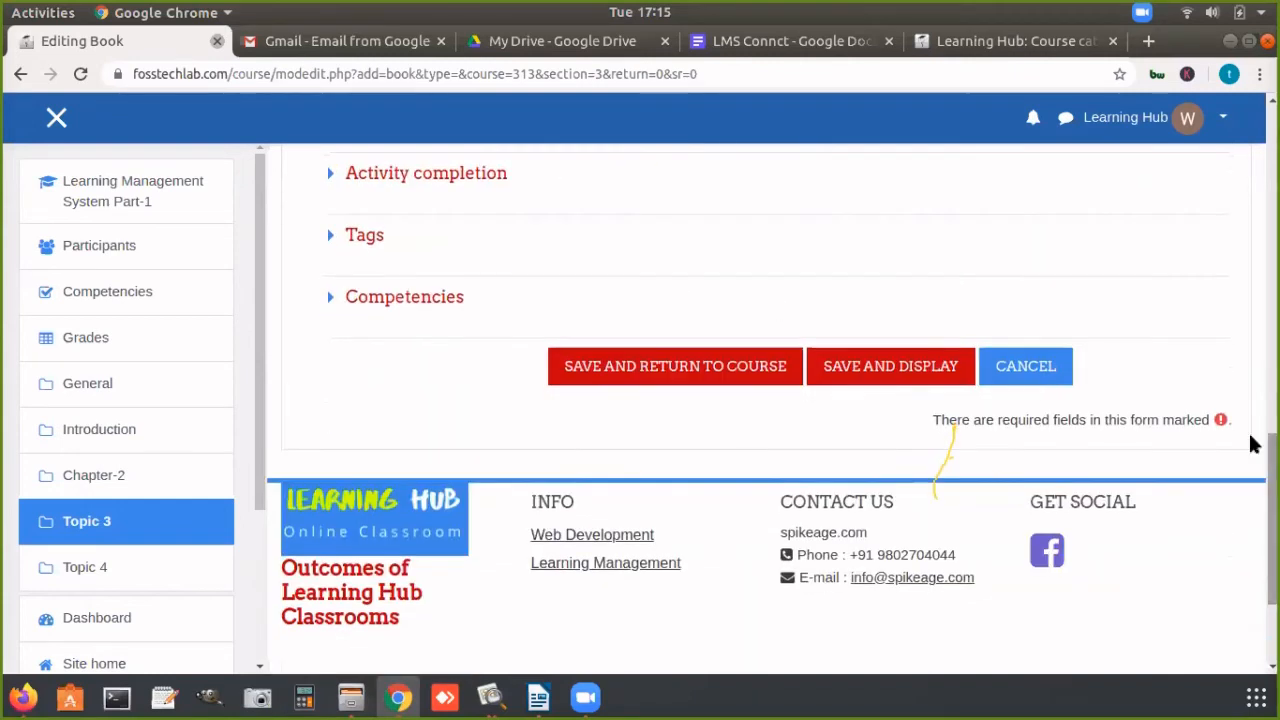
left_click(910, 367)
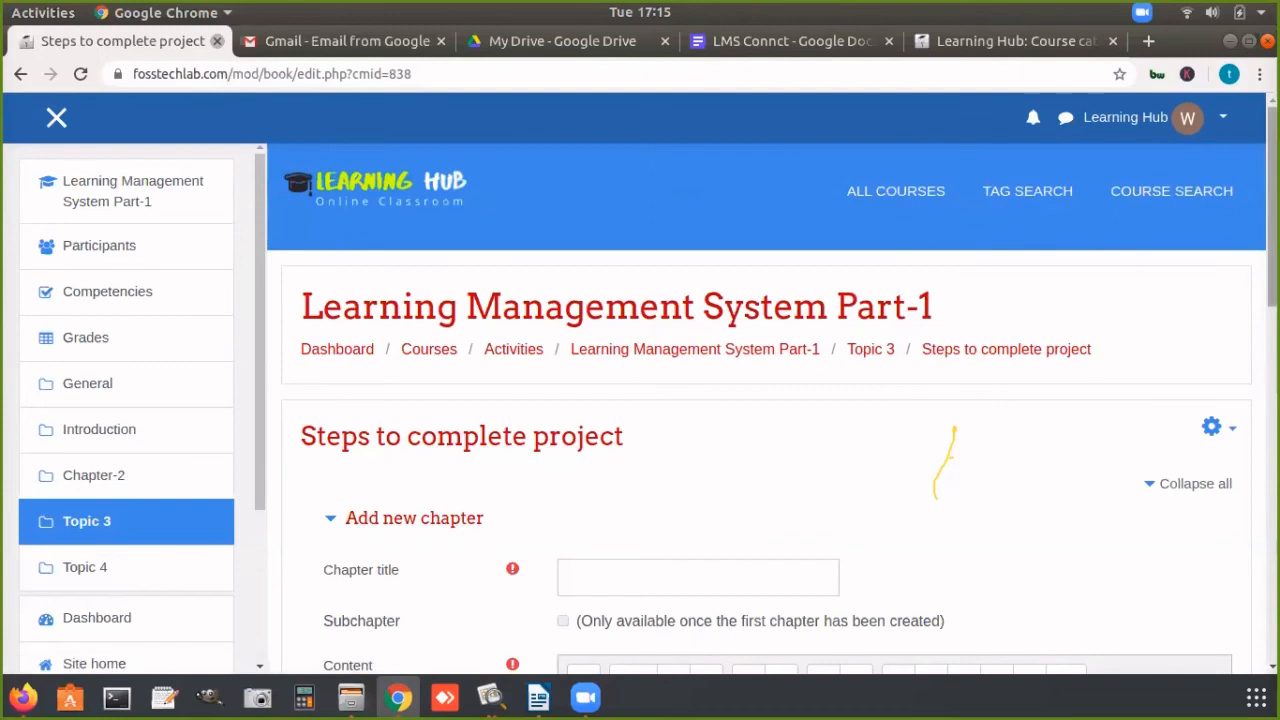
scroll(424, 535, "down", 2)
scroll(760, 300, "down", 4)
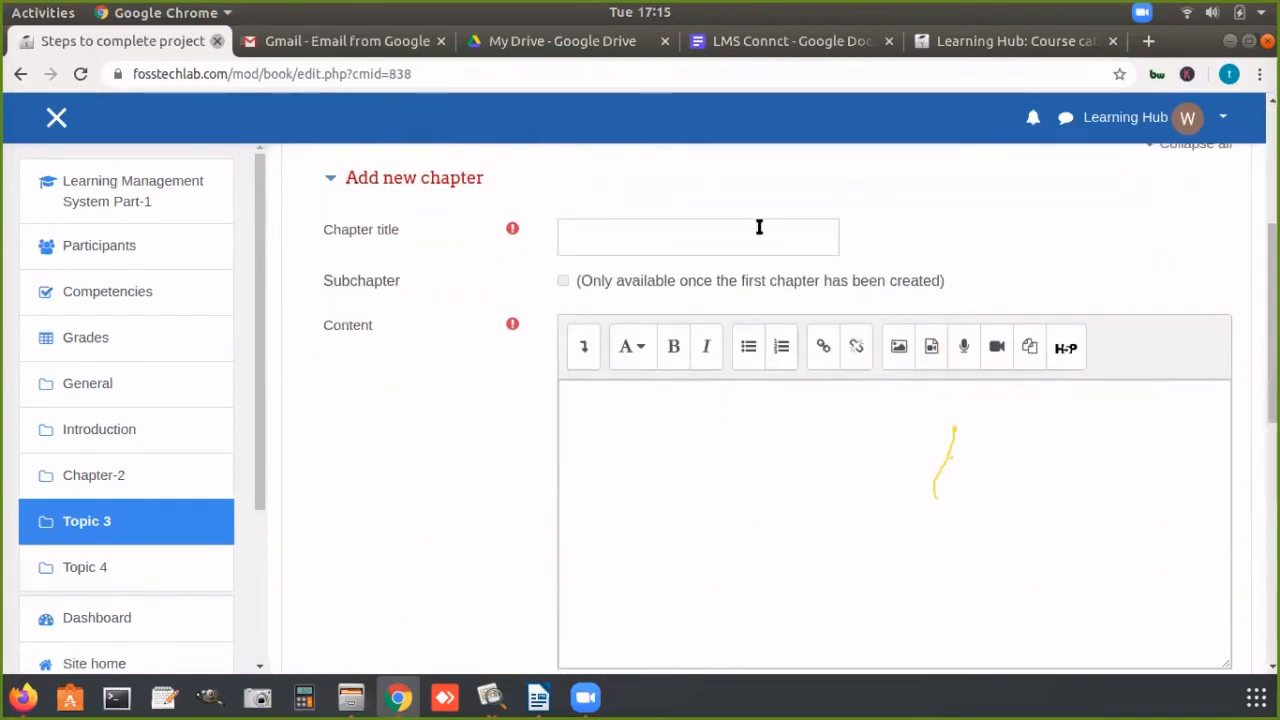
left_click(759, 225)
type("Ch")
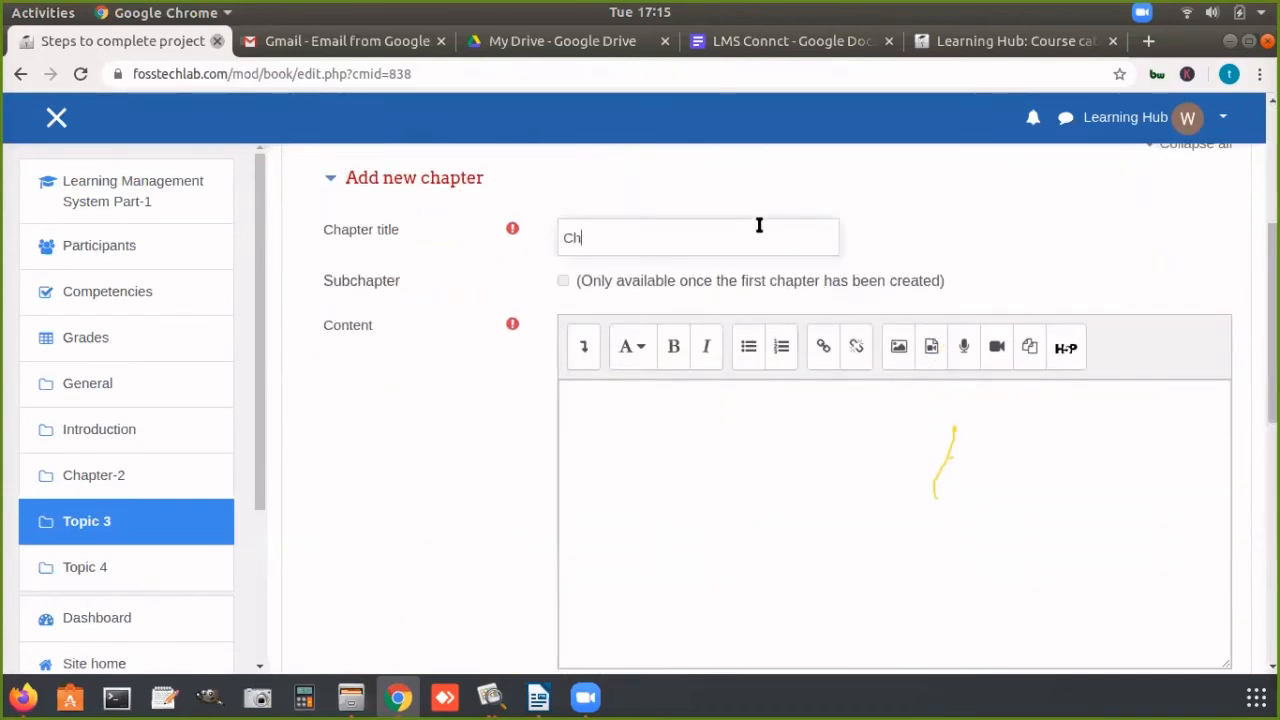
type("-1")
left_click(667, 428)
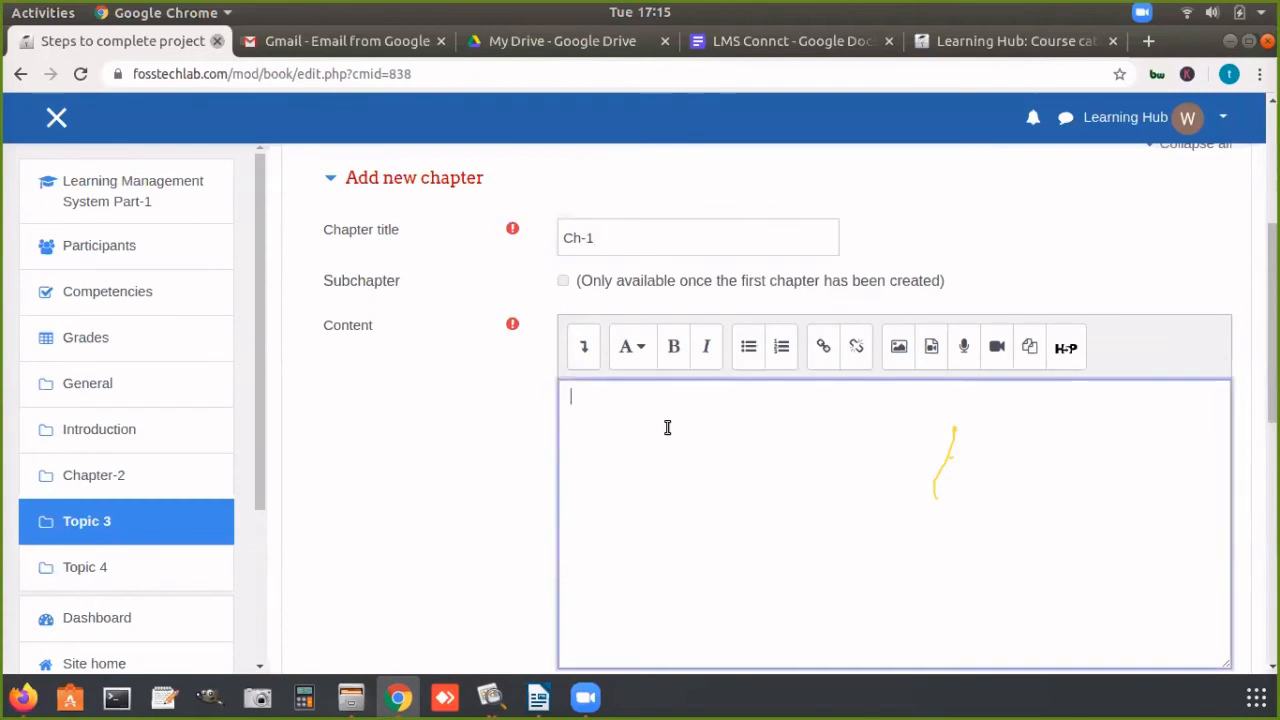
type("https://fosstechlab.com/course/view.php?id=313")
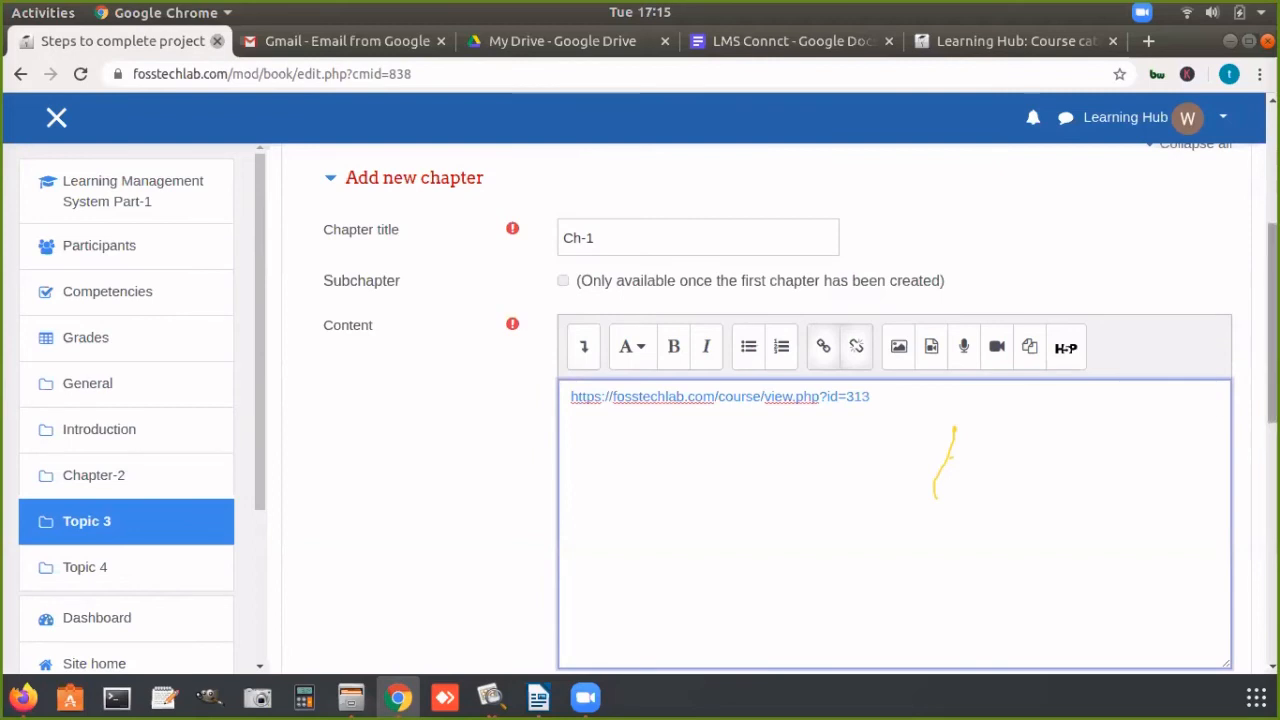
scroll(1270, 330, "down", 3)
scroll(1067, 482, "down", 1)
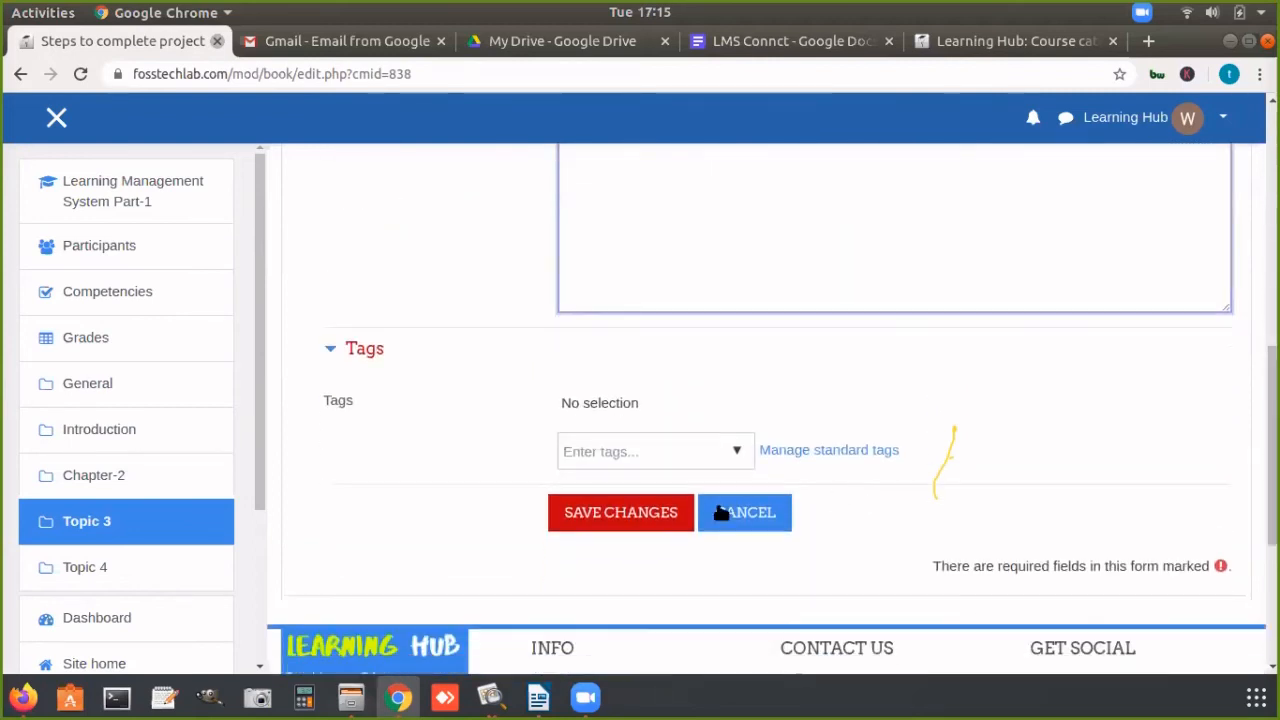
left_click(648, 510)
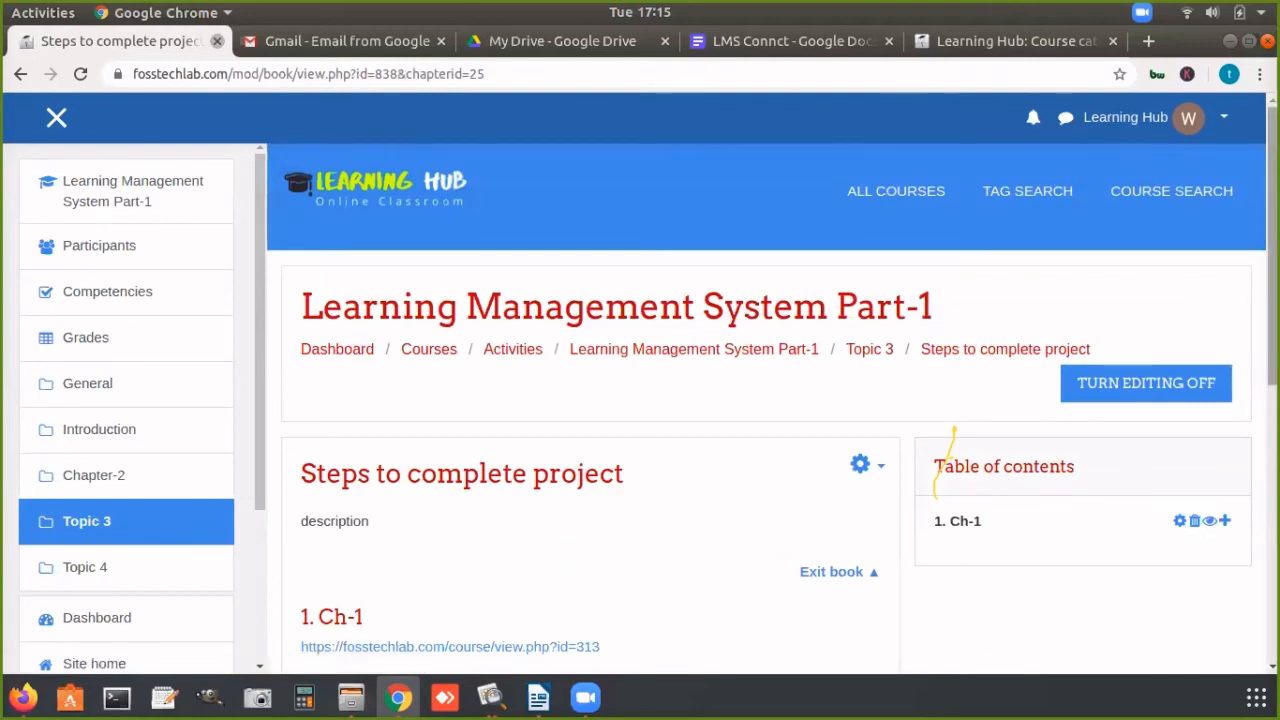
Step: Open the form for adding another chapter after Ch-1 and view its fields
scroll(1194, 382, "down", 4)
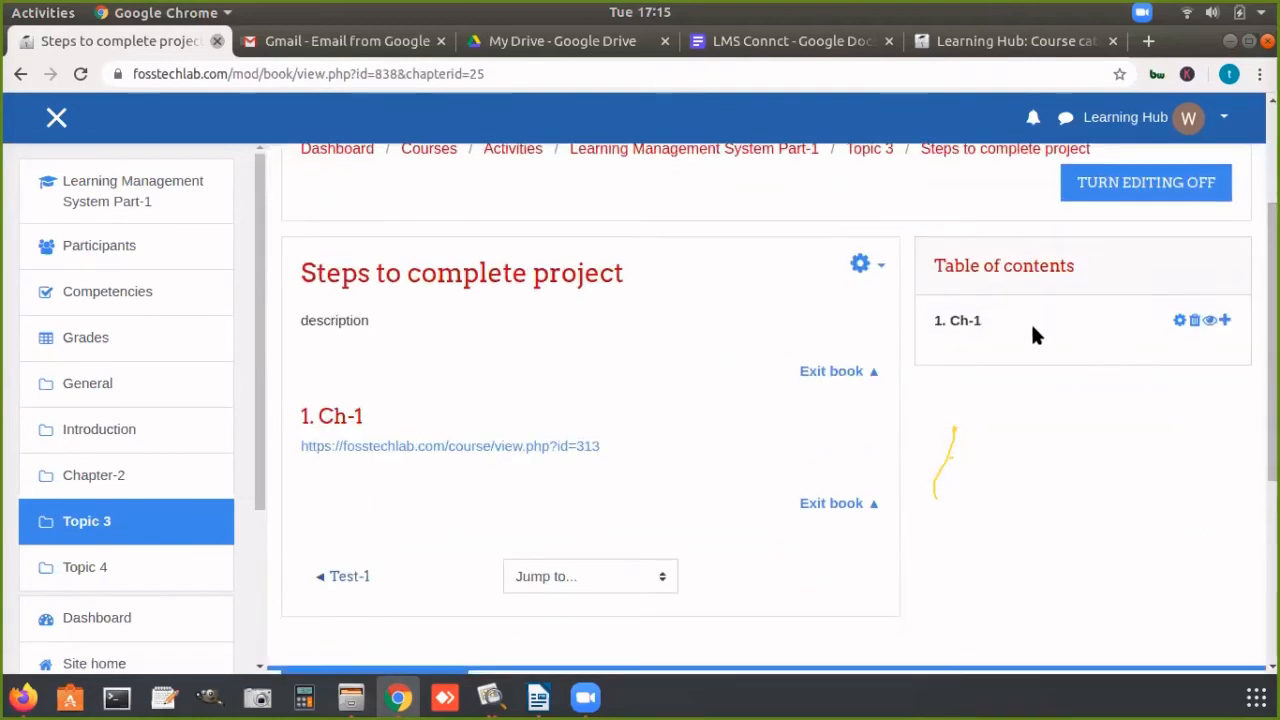
left_click(1225, 320)
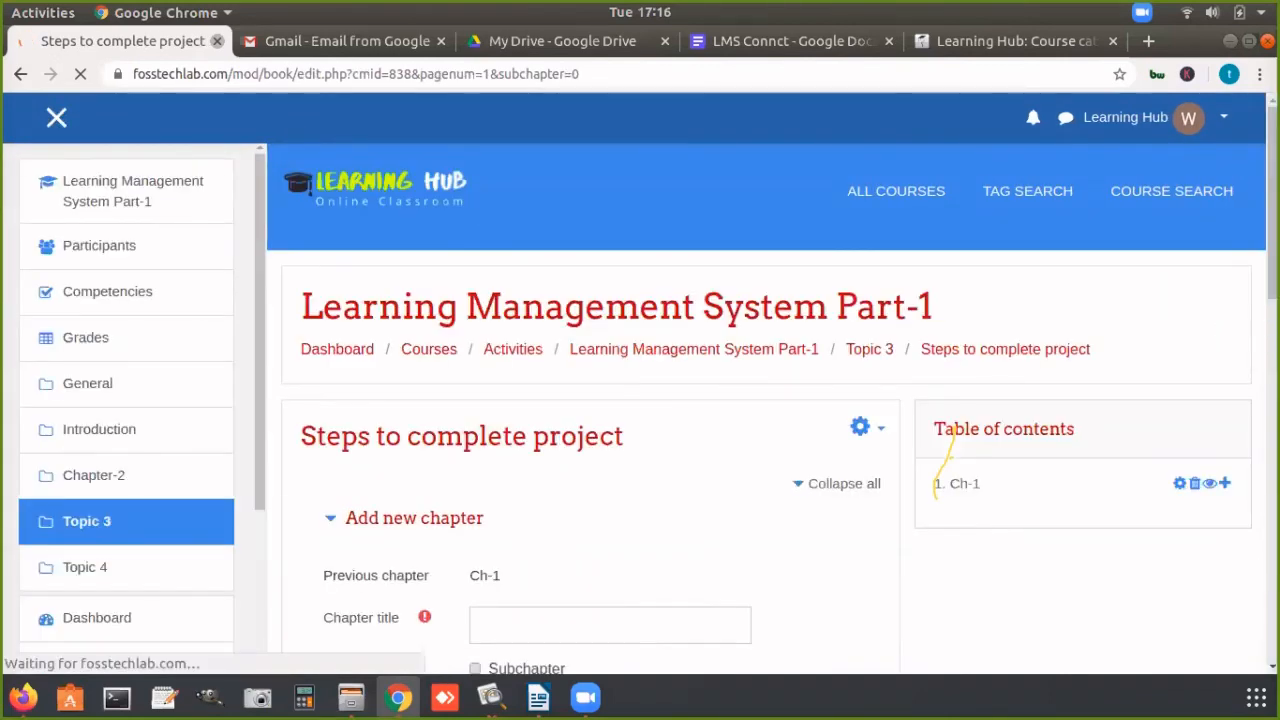
scroll(688, 283, "down", 3)
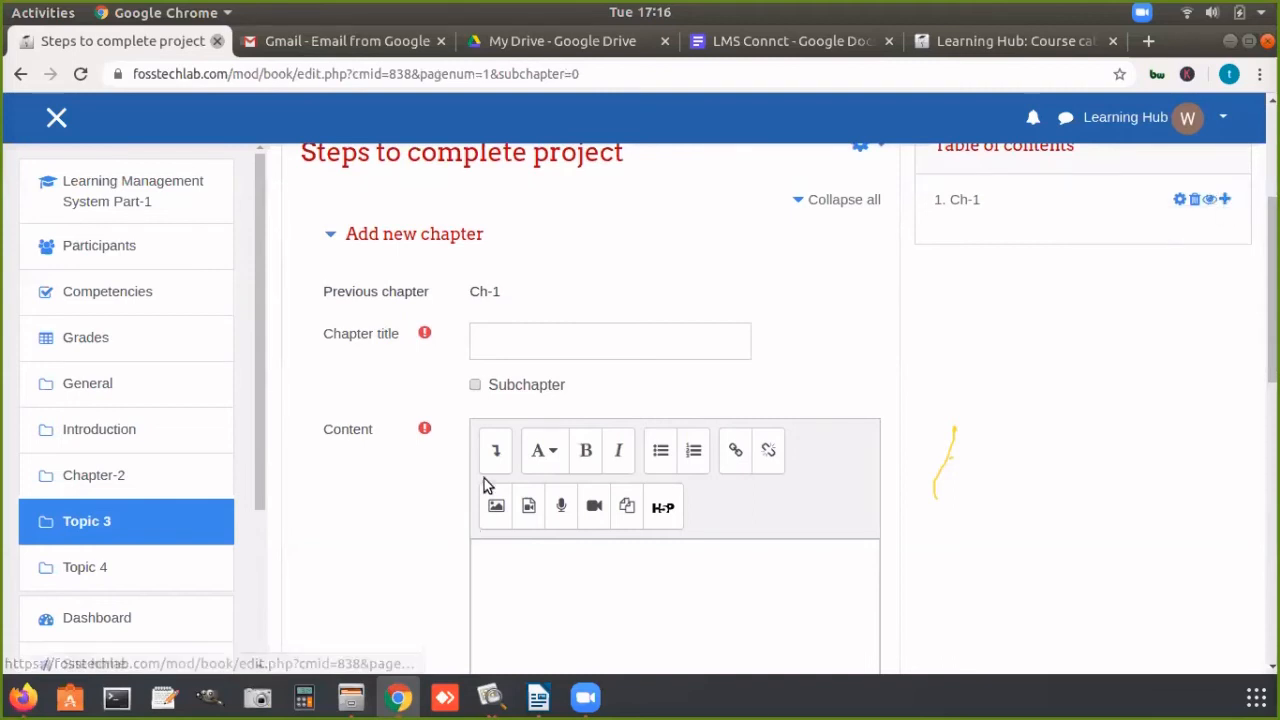
Step: Hide chapter Ch-1 in the book's table of contents
left_click(1208, 200)
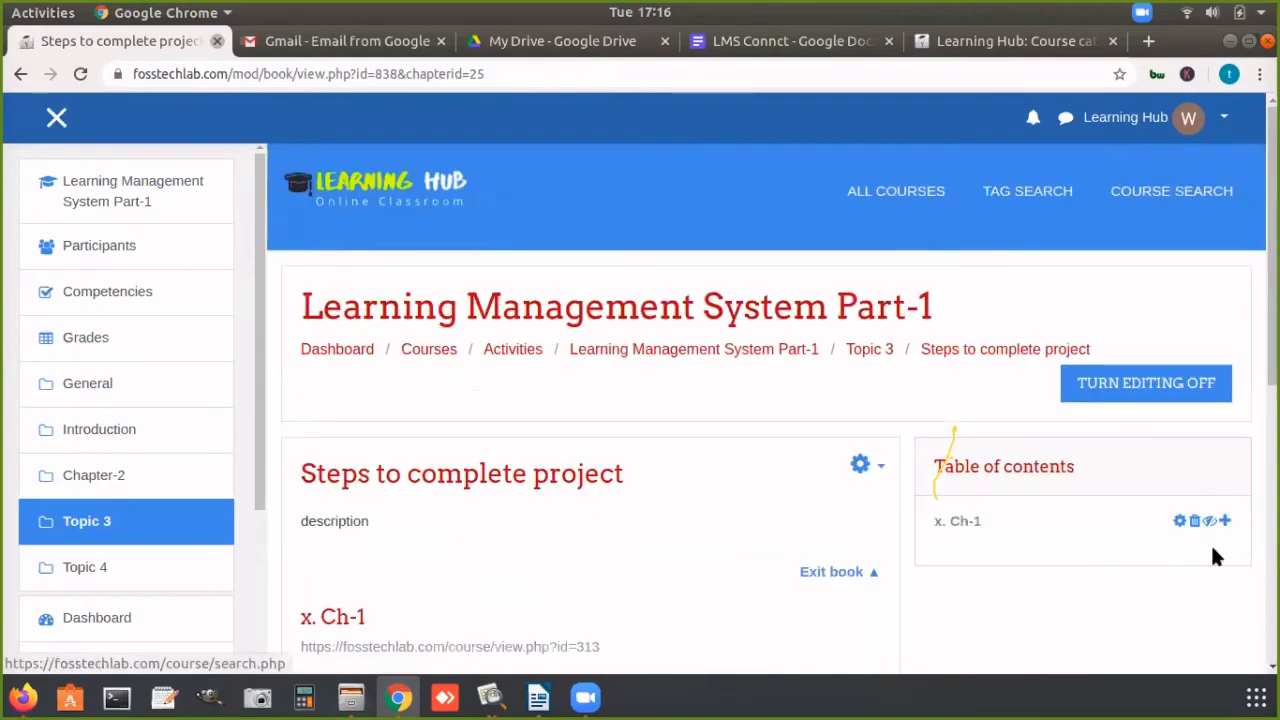
scroll(1200, 520, "down", 3)
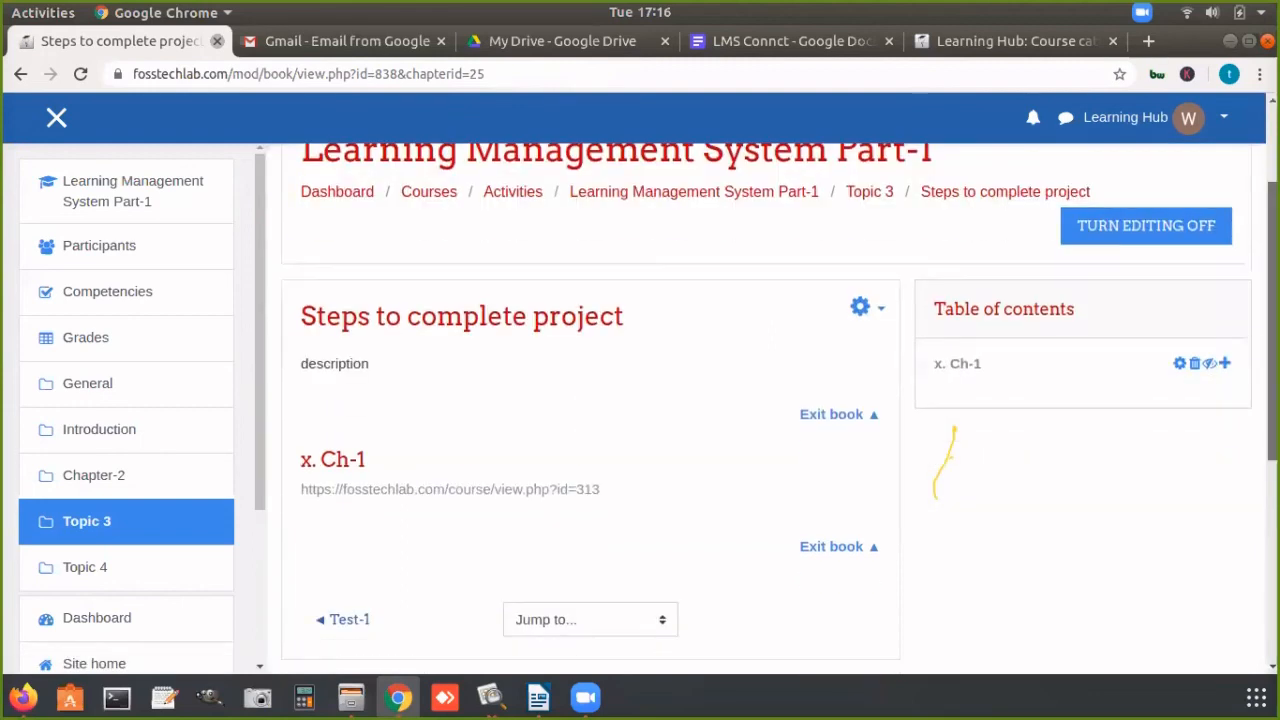
Step: Make the hidden chapter Ch-1 visible again in the book's table of contents
left_click(1209, 364)
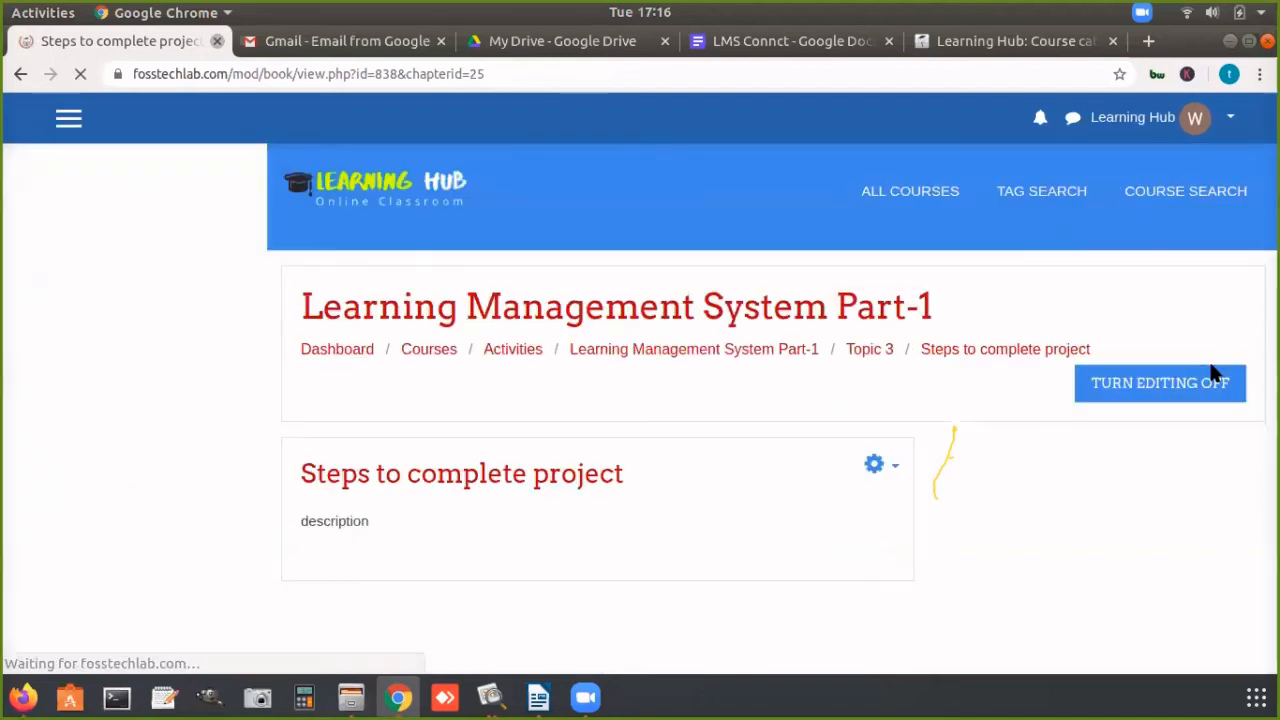
scroll(1235, 365, "down", 3)
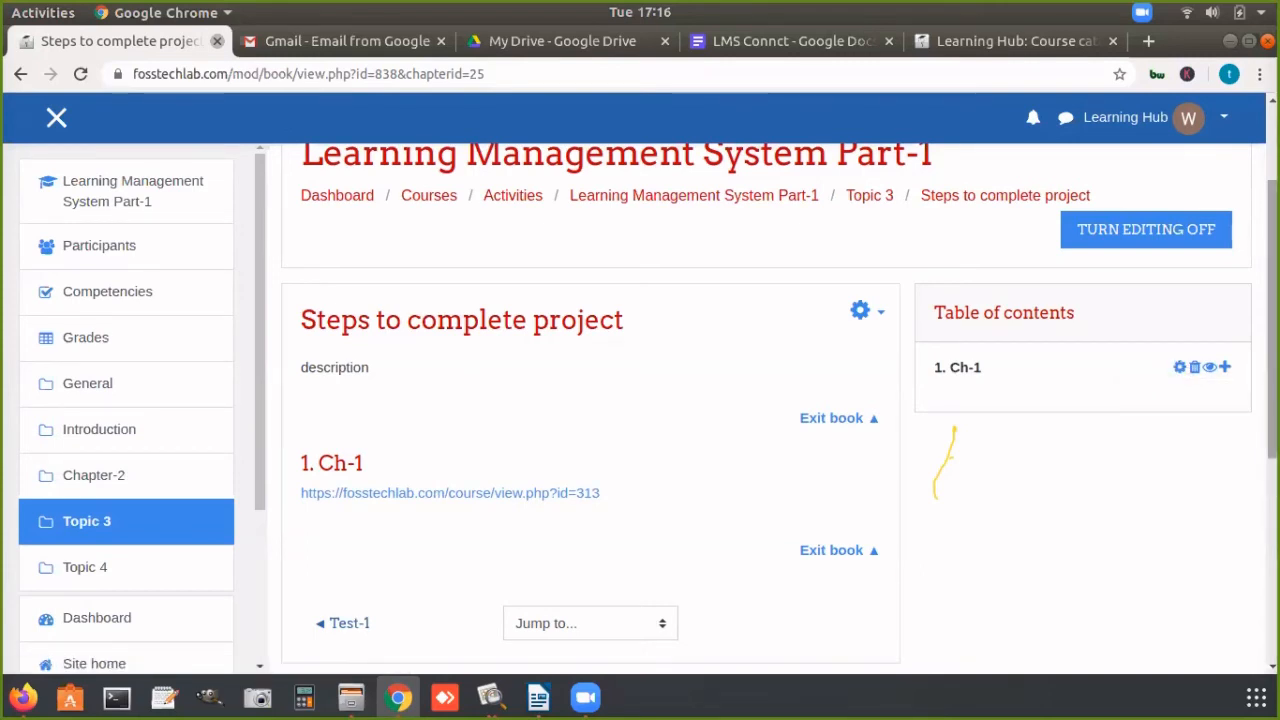
scroll(1240, 450, "down", 3)
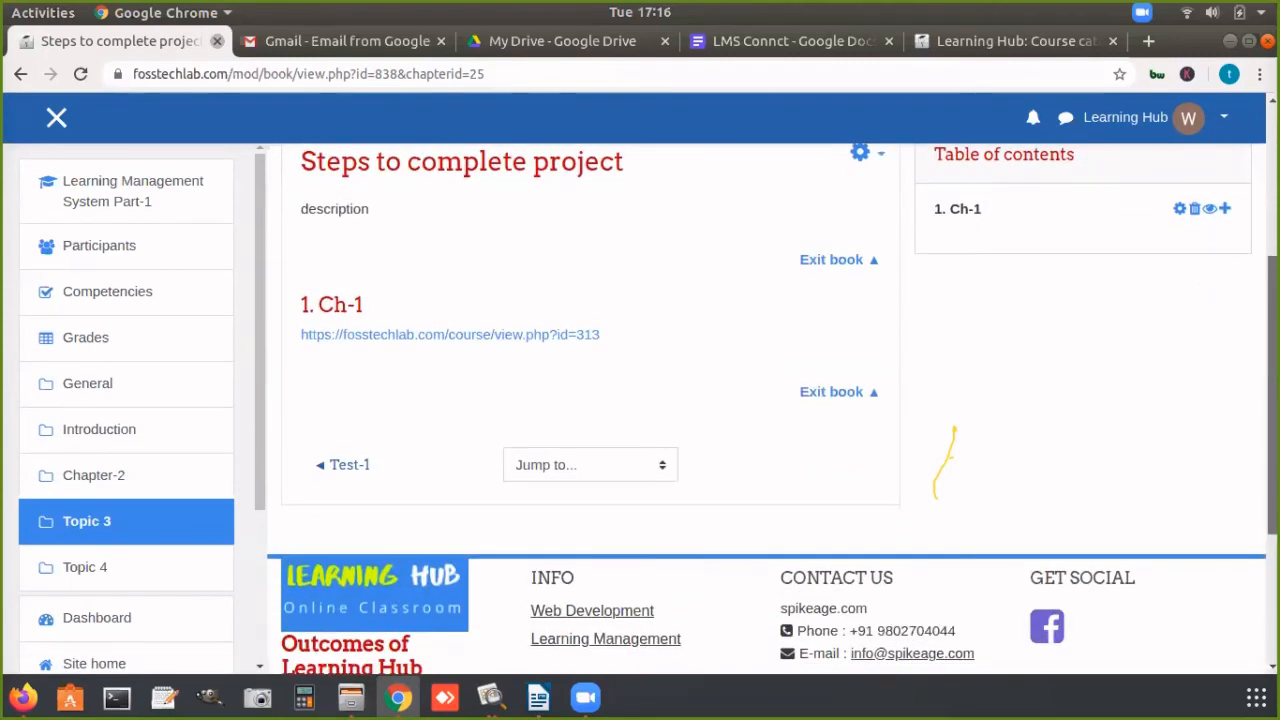
Step: Start a new chapter after Ch-1 and give it the title "ch-2"
left_click(1226, 210)
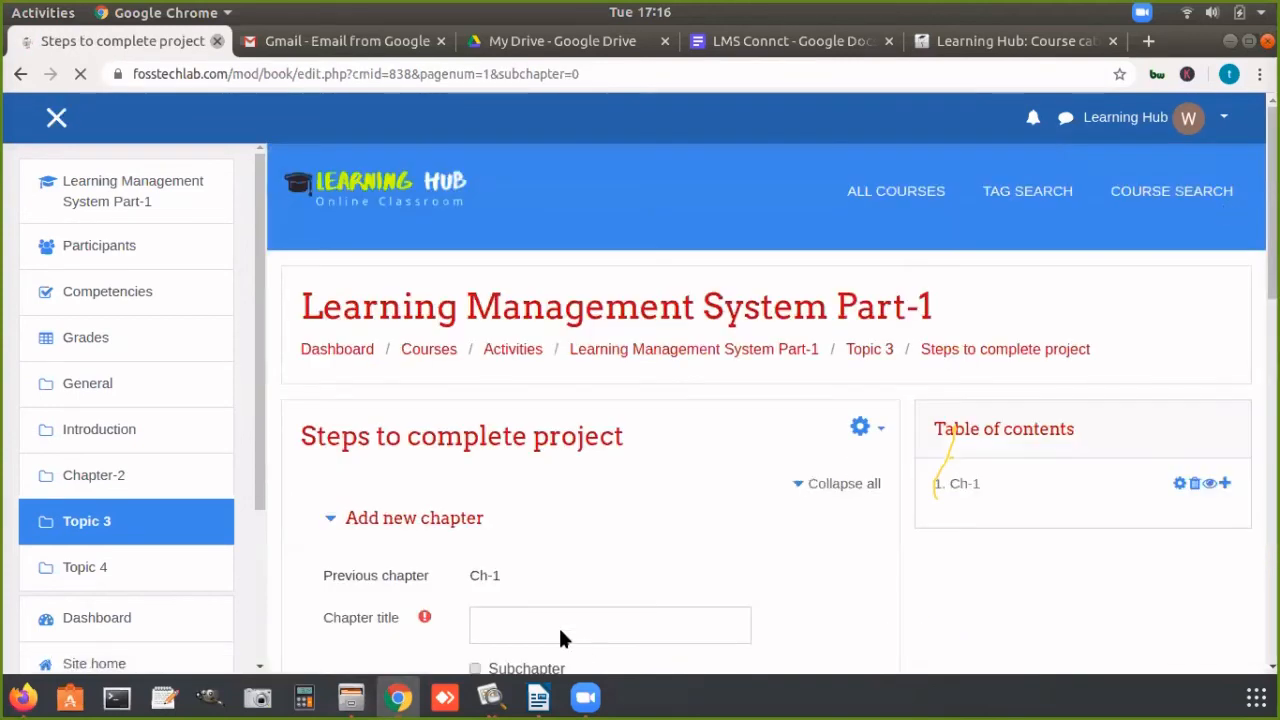
scroll(645, 385, "down", 4)
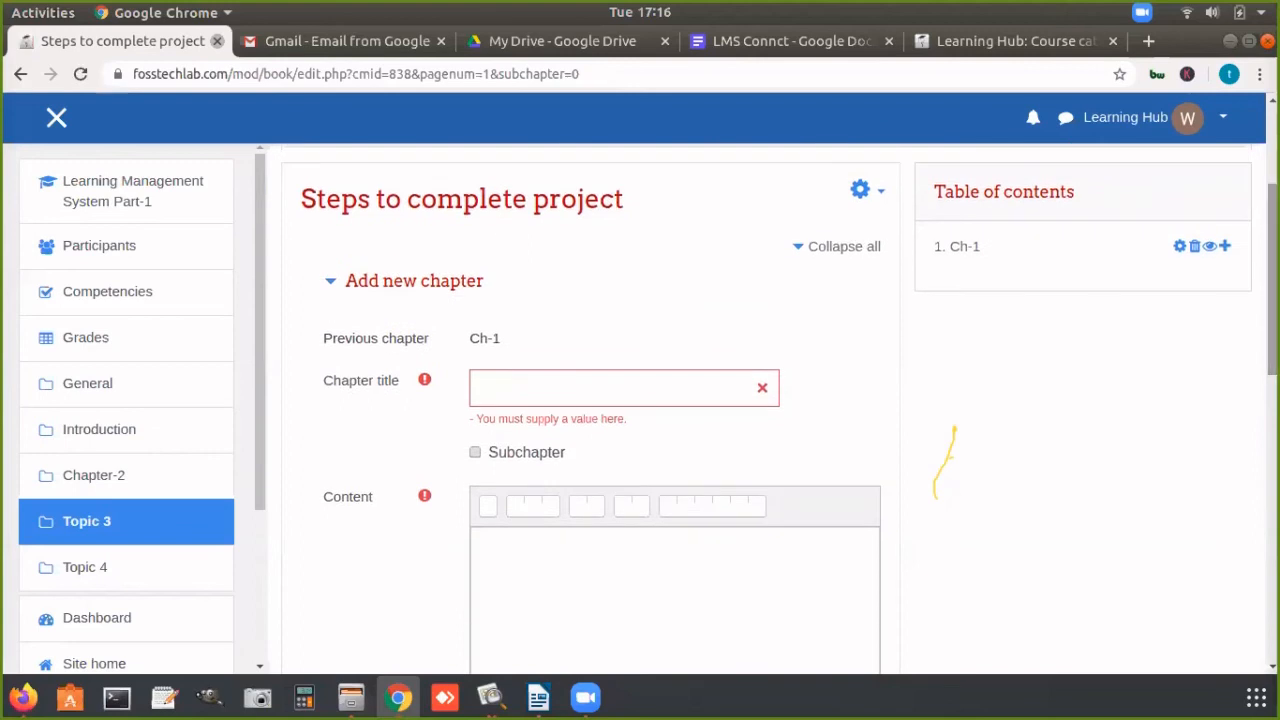
left_click(645, 386)
type("ch")
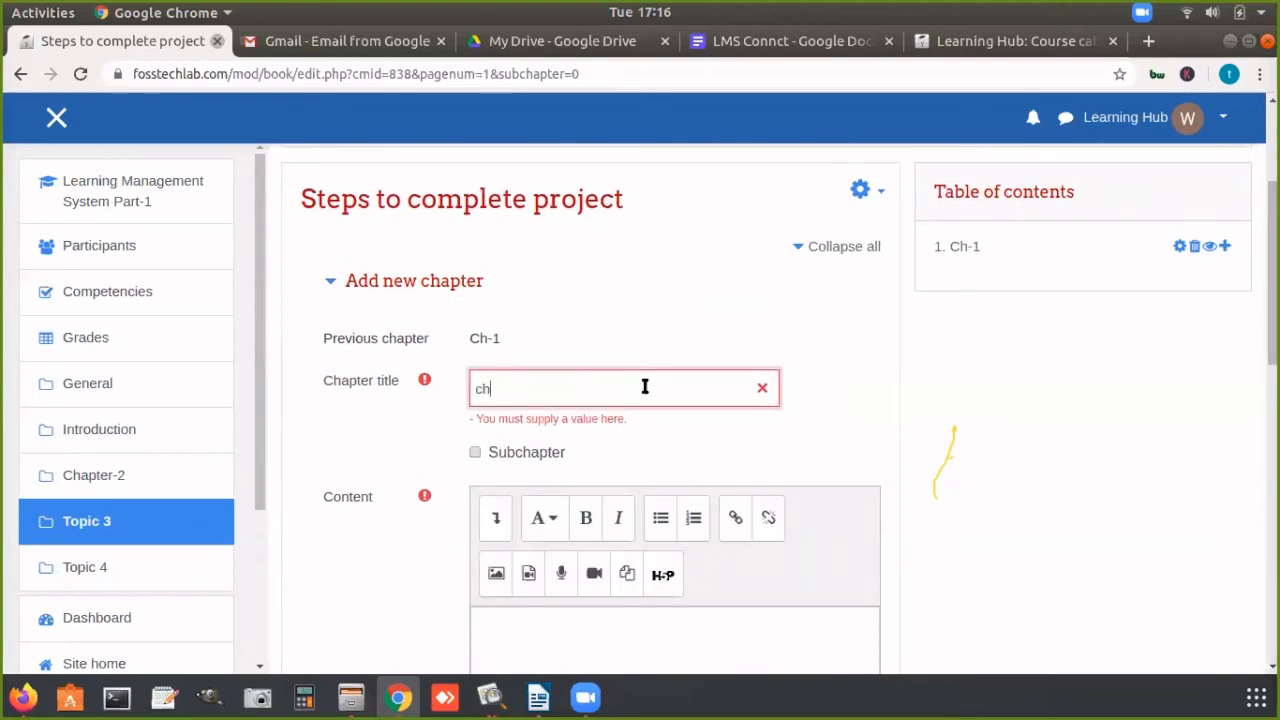
type("-2")
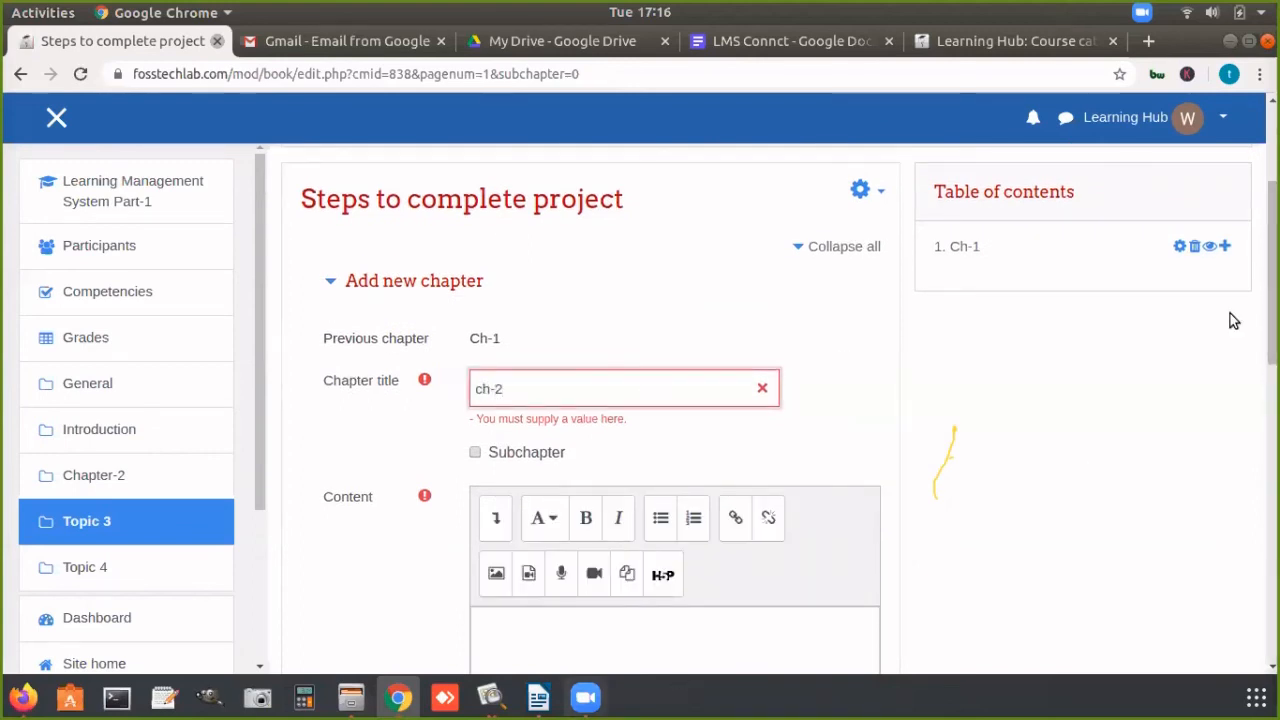
Step: Copy the Ubuntu Wiki home page text from Get Involved to LoCoTeams in Firefox and paste it as the chapter's content in Chrome
scroll(675, 400, "down", 3)
left_click(680, 366)
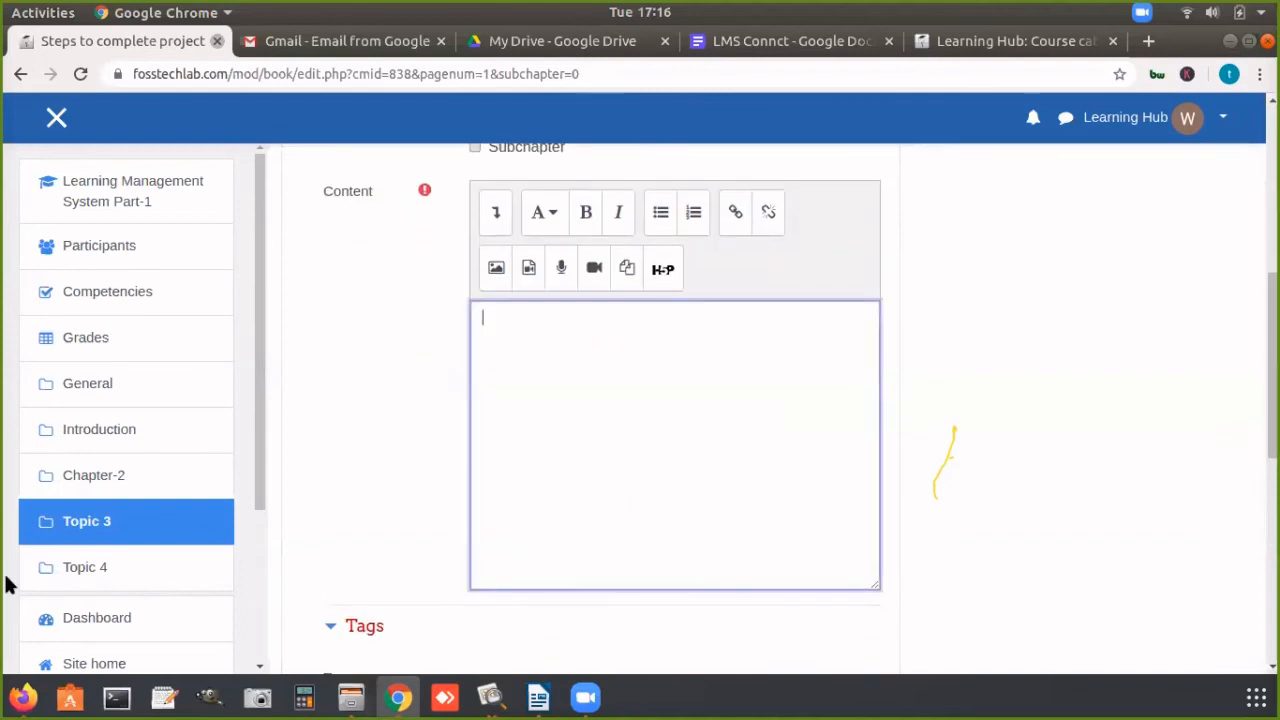
left_click(22, 698)
left_click(262, 67)
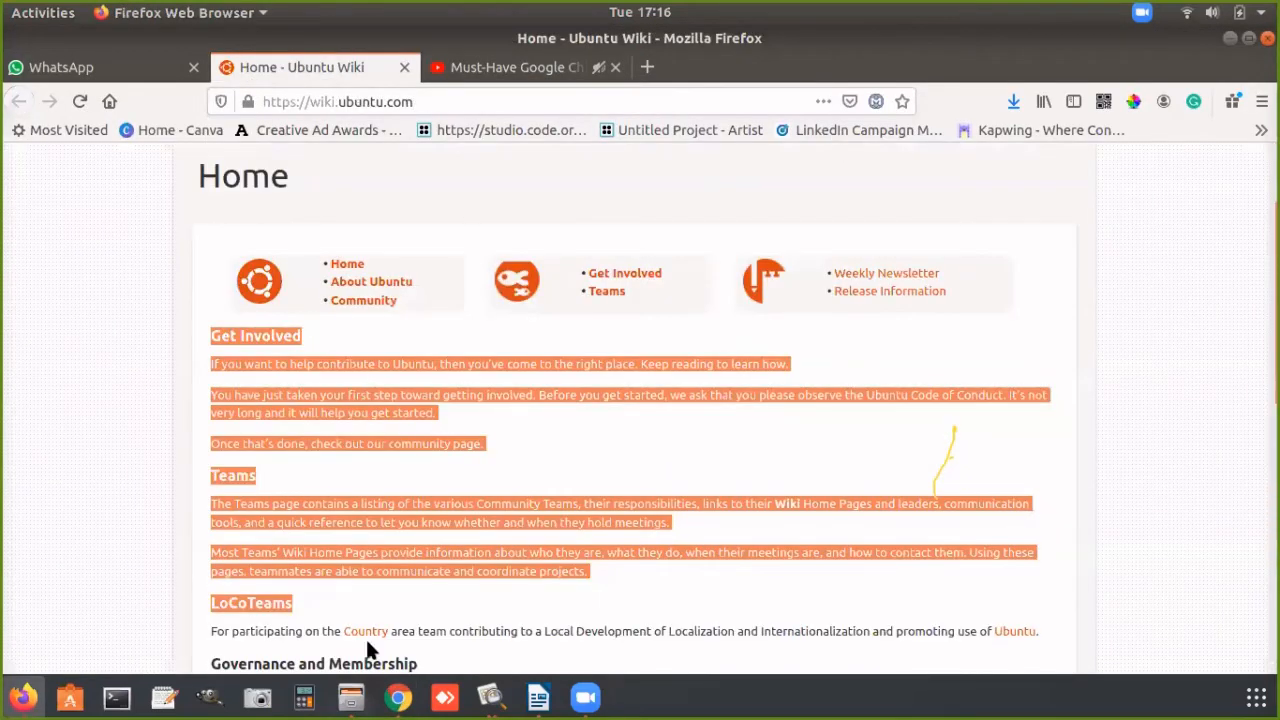
left_click(397, 698)
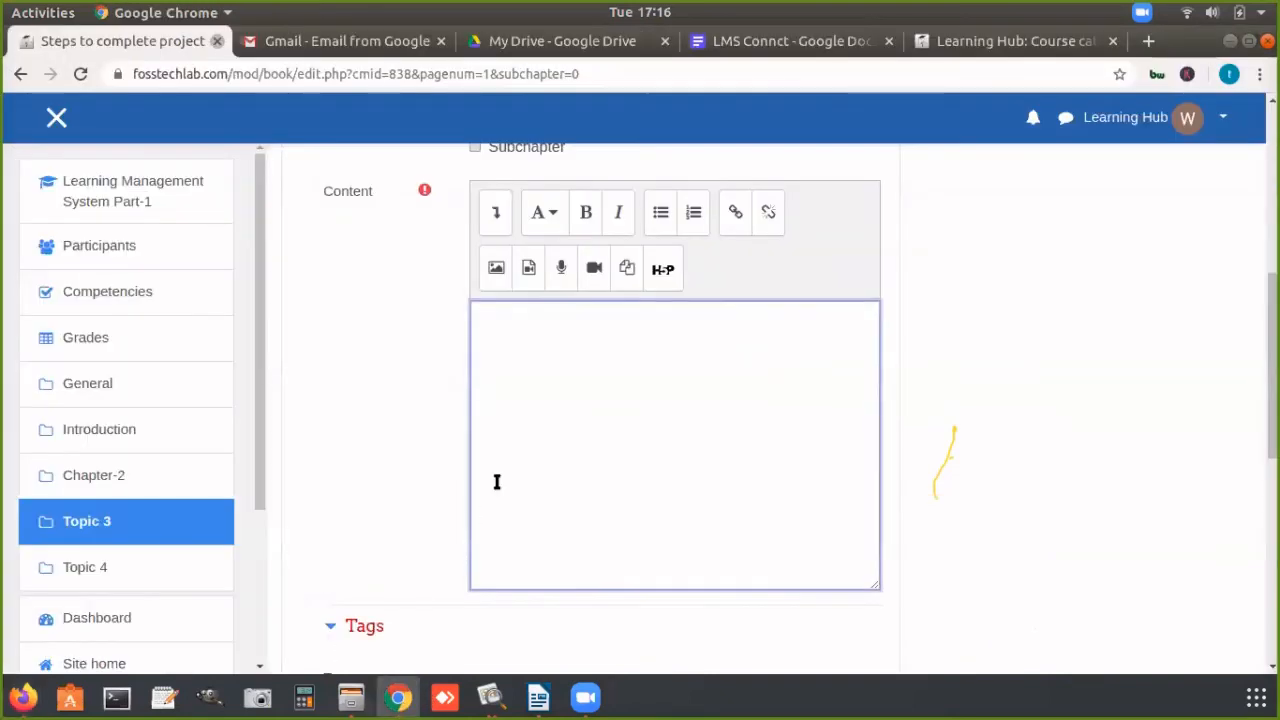
key("ctrl+v")
scroll(1145, 467, "down", 2)
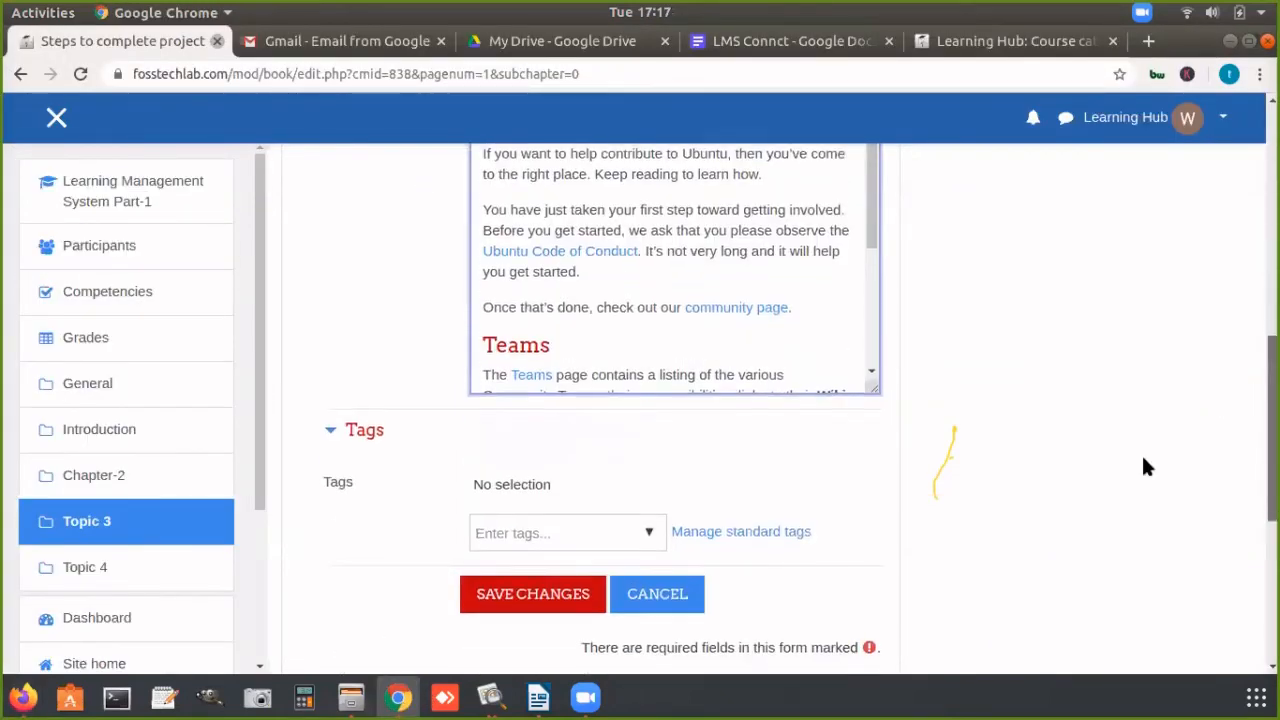
Step: Add the tags "wikipedia" and "data" to the chapter and save it
left_click(360, 429)
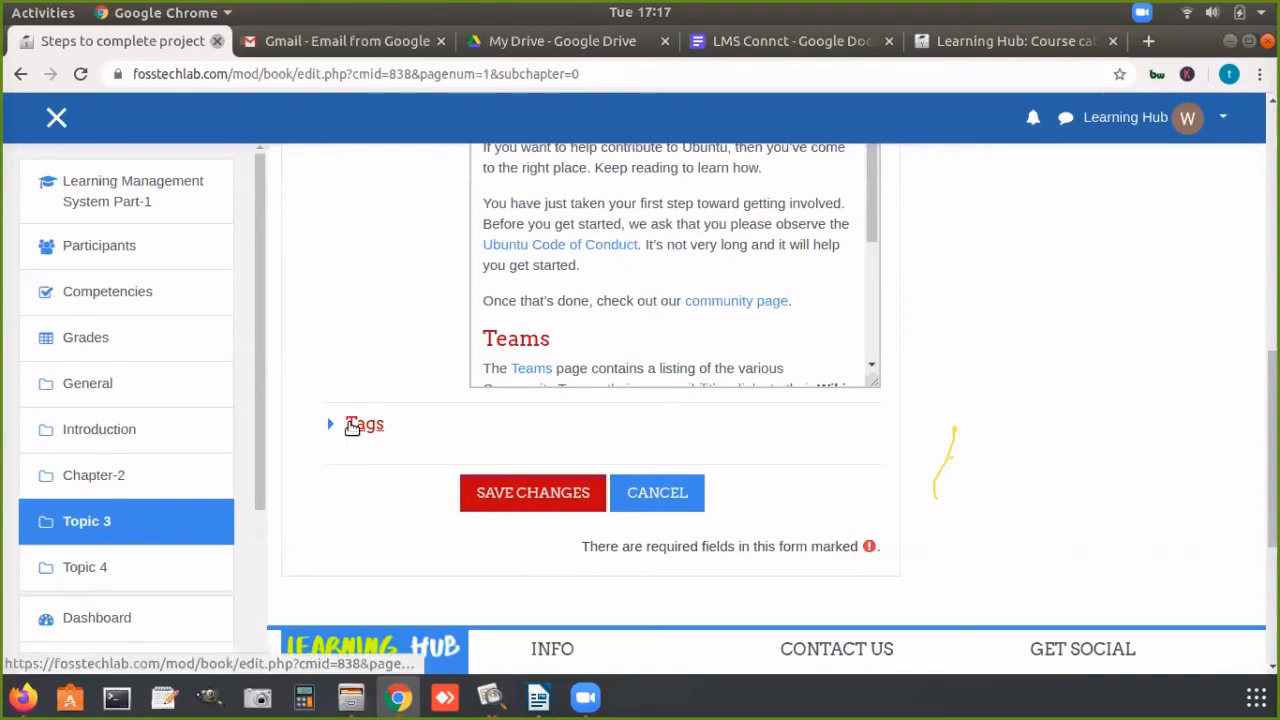
left_click(352, 427)
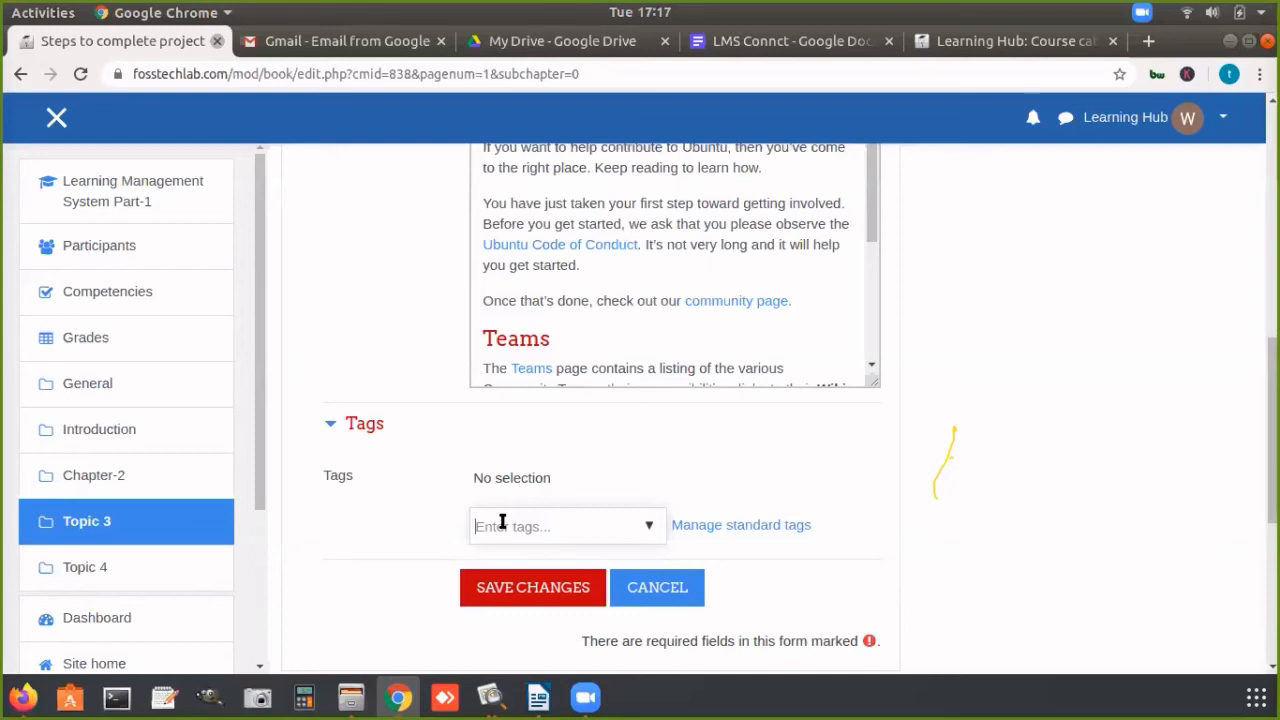
type("wikipe")
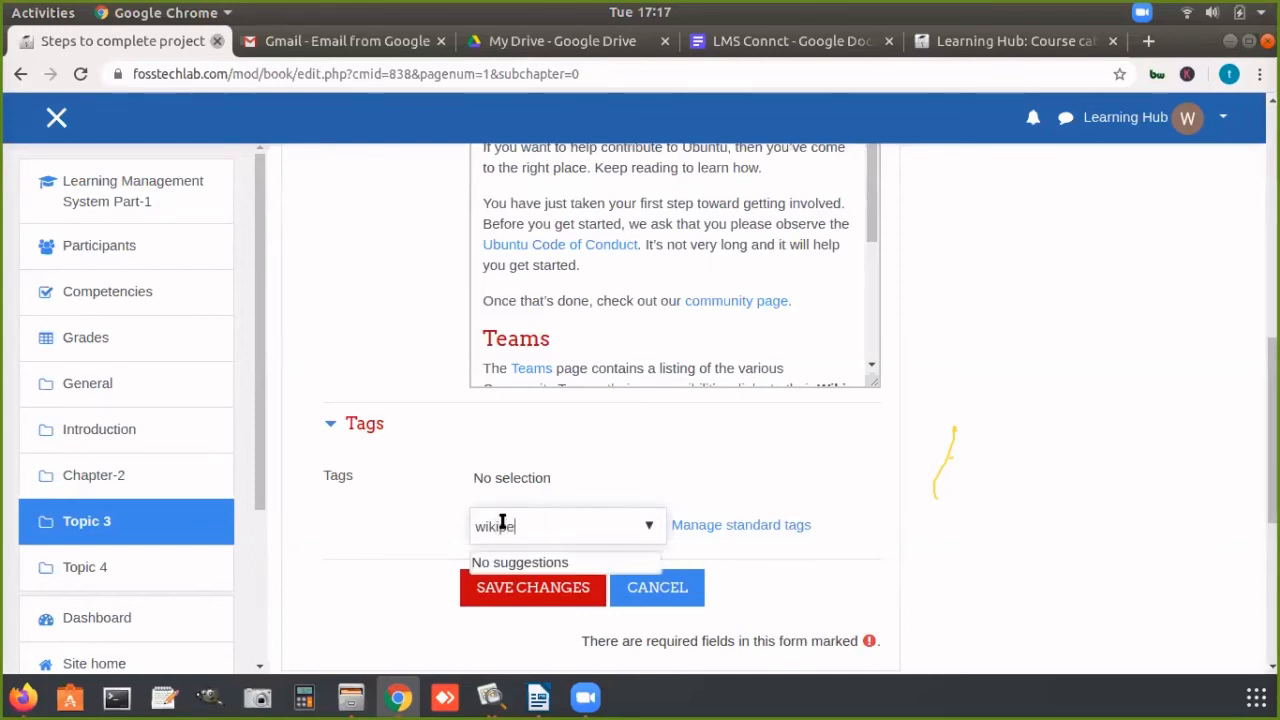
type("dia")
key("Return")
type("d")
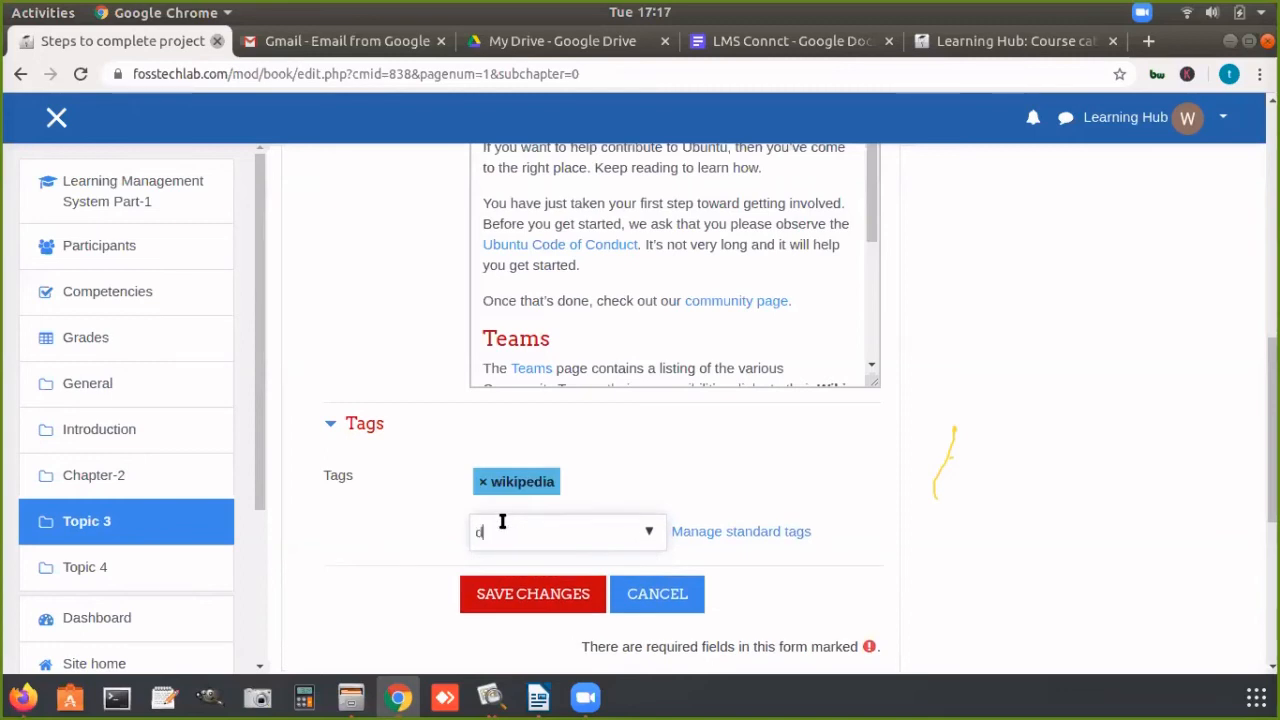
type("ata")
key("Return")
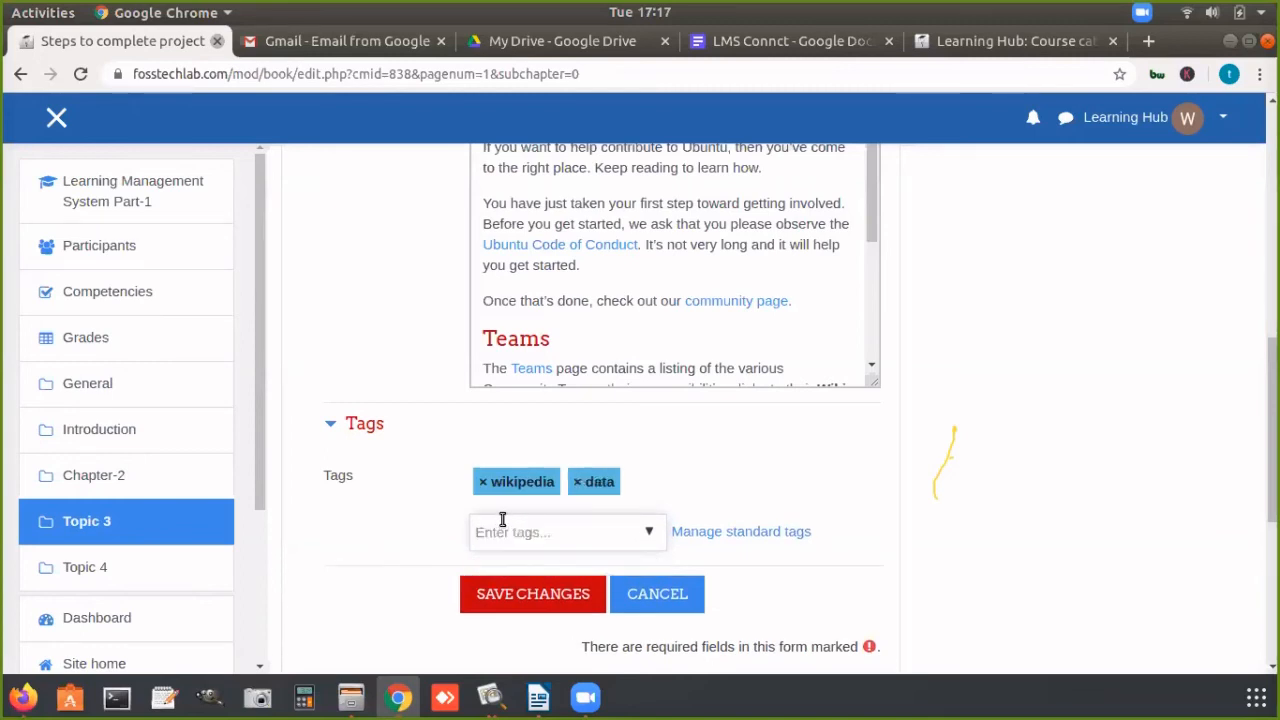
left_click(510, 590)
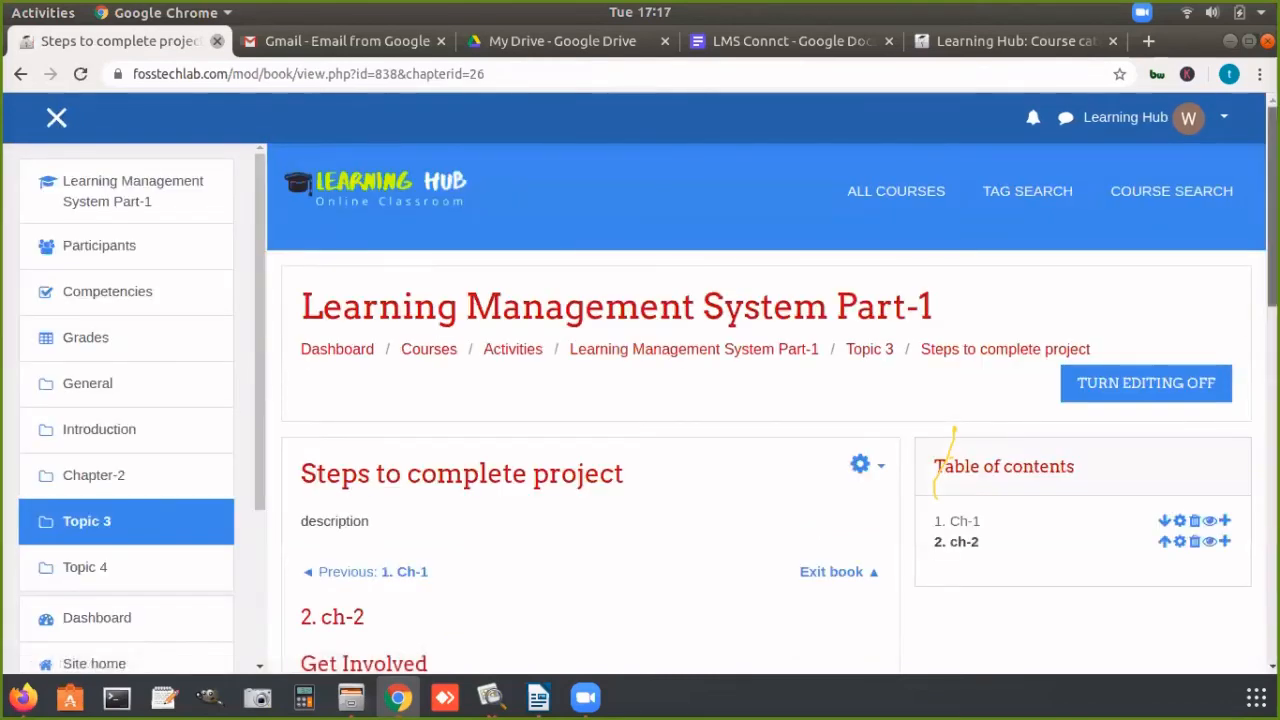
Step: Read through chapter ch-2, go back to Ch-1 and forward again, and exit the book to the course page
scroll(1190, 330, "down", 4)
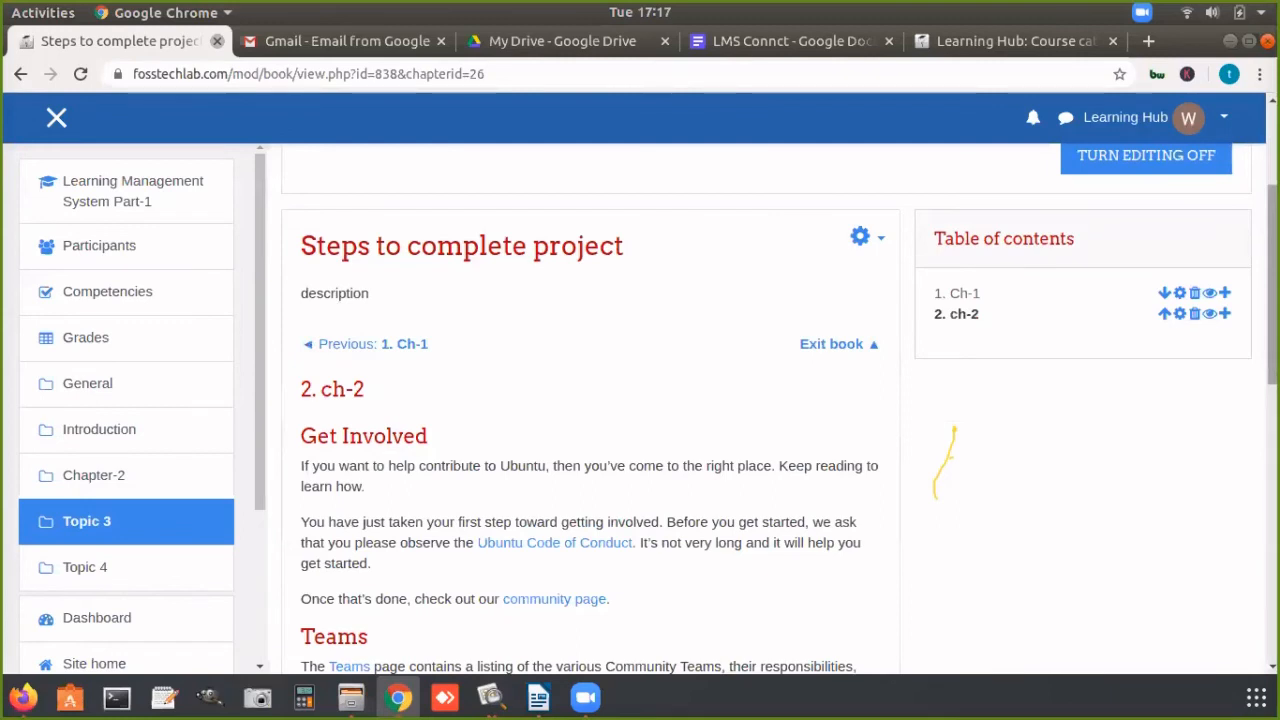
scroll(1003, 506, "down", 8)
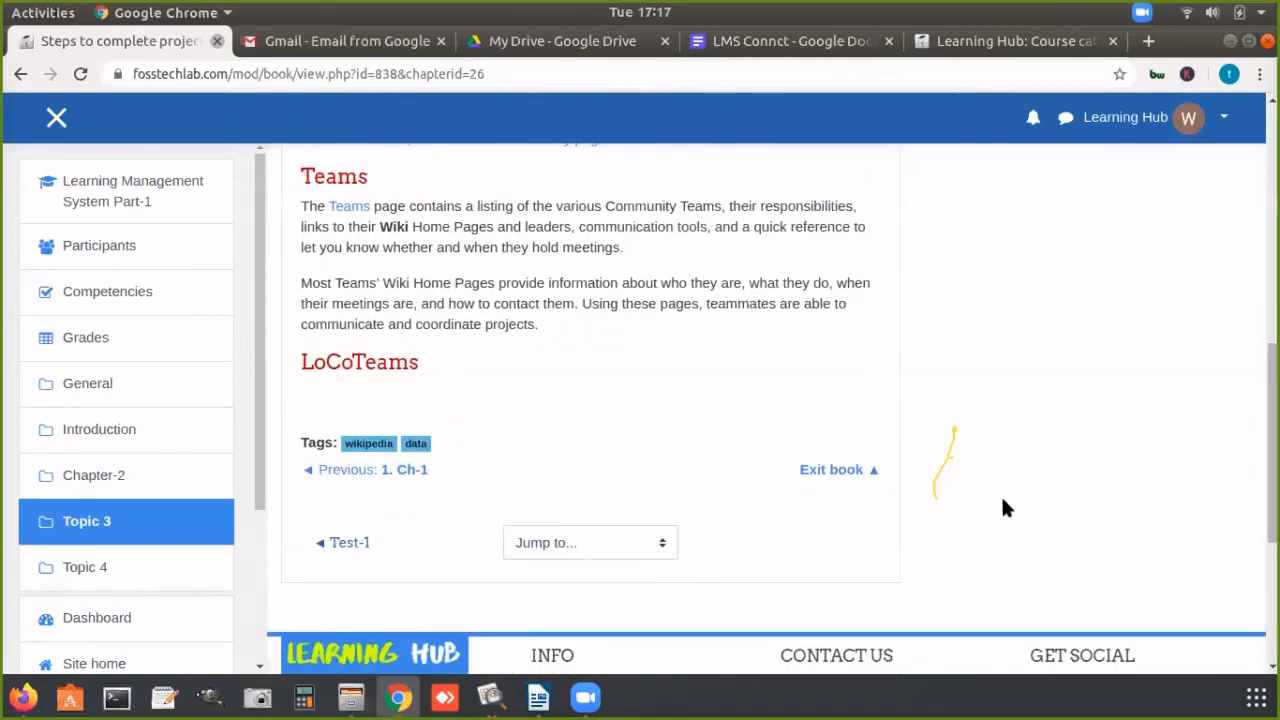
left_click(333, 472)
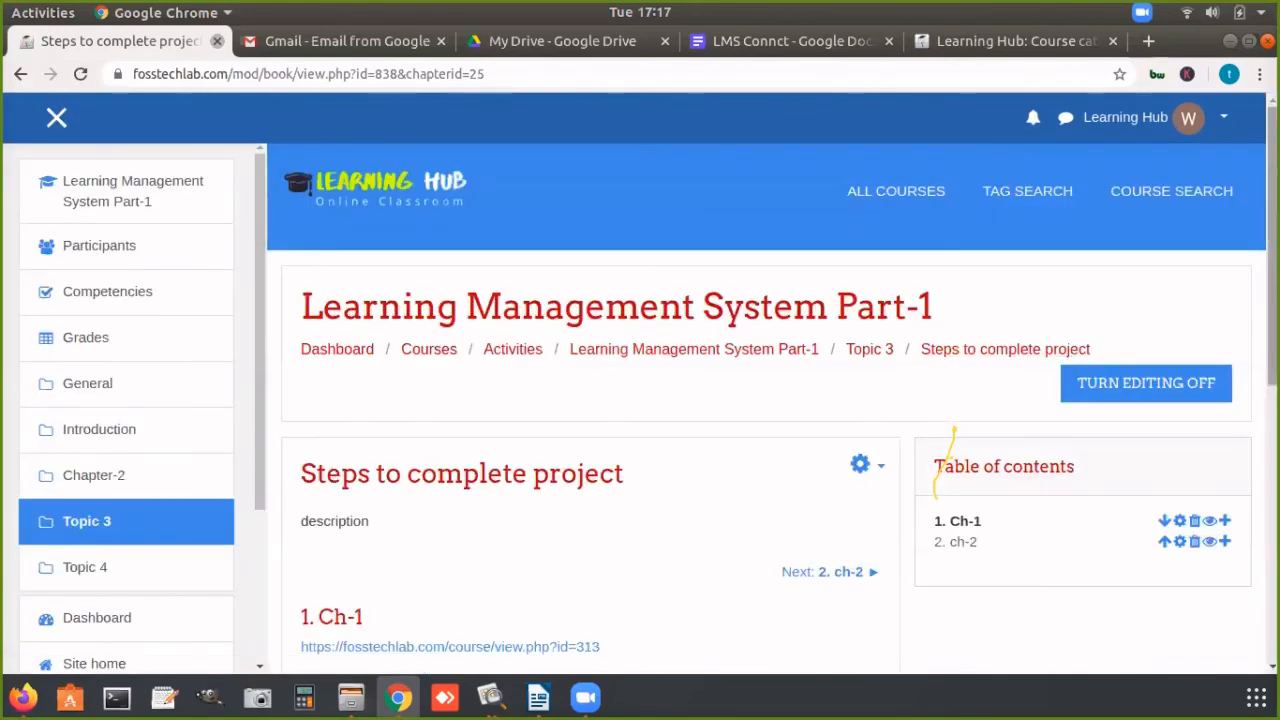
scroll(1177, 297, "down", 4)
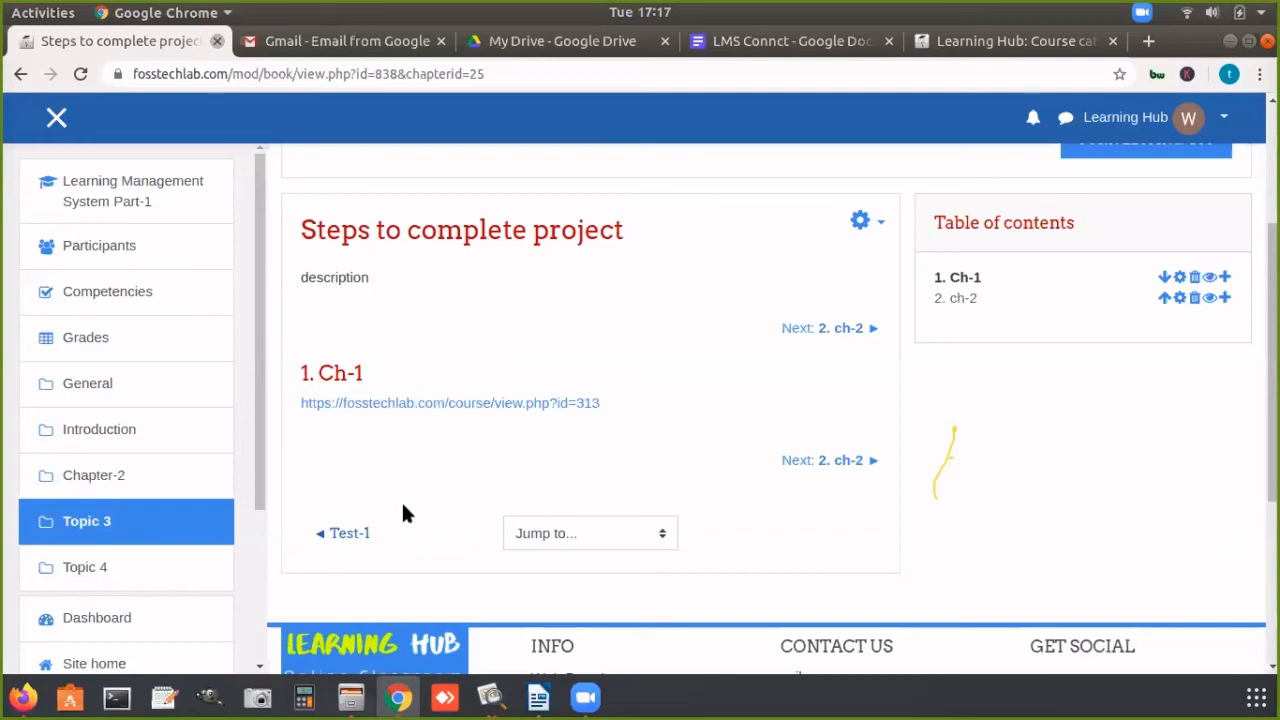
left_click(835, 460)
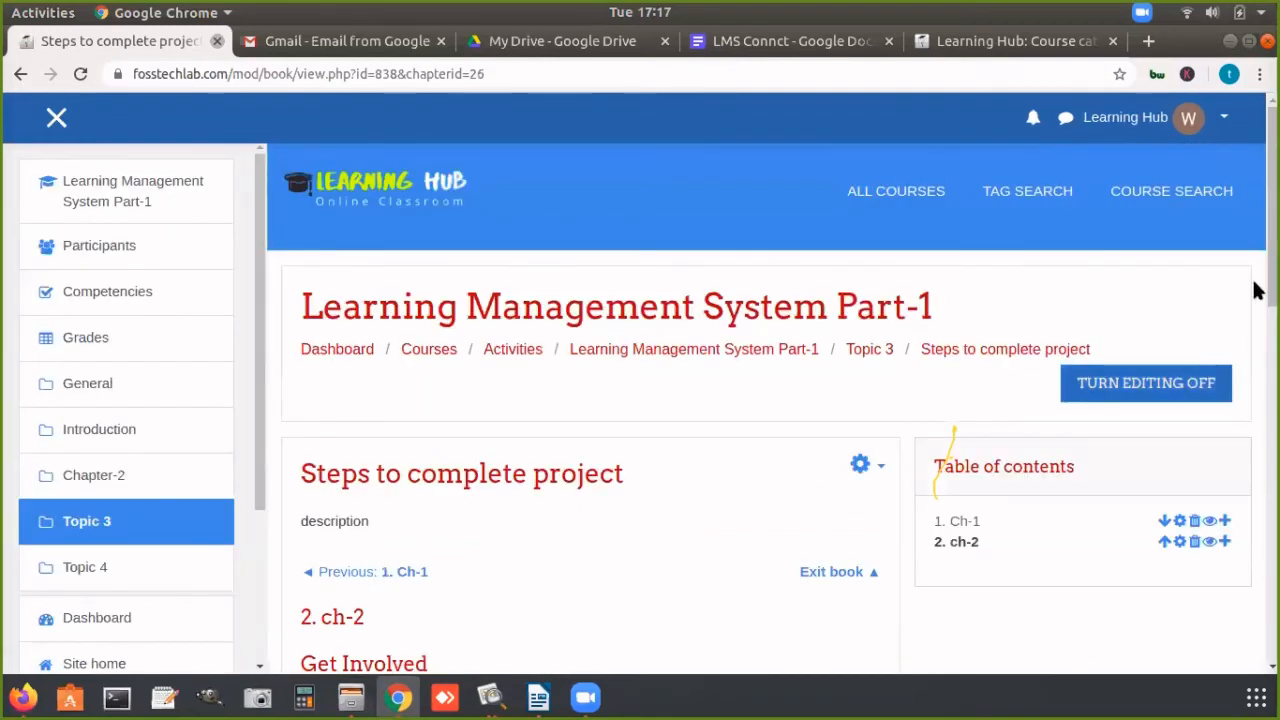
left_click_drag(1272, 290, 1272, 533)
left_click(828, 452)
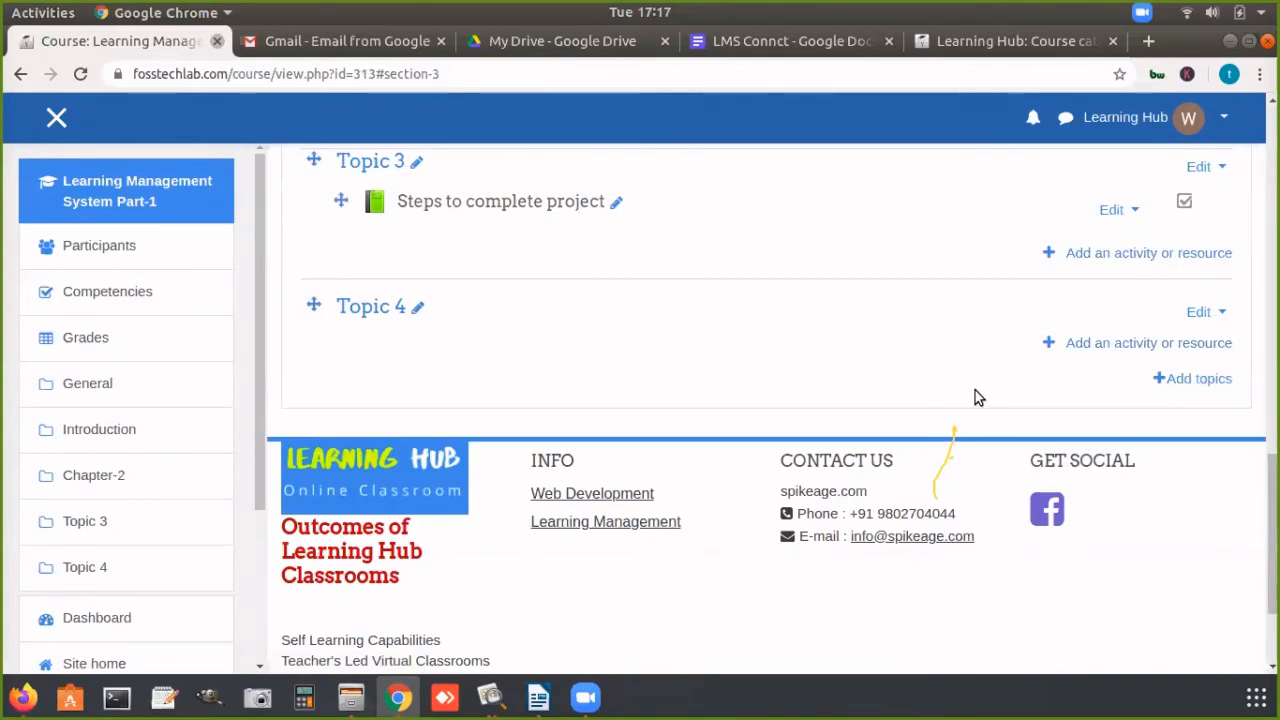
Step: Look through the resource types available for Topic 3 and close the list without adding anything
left_click_drag(1272, 522, 1272, 451)
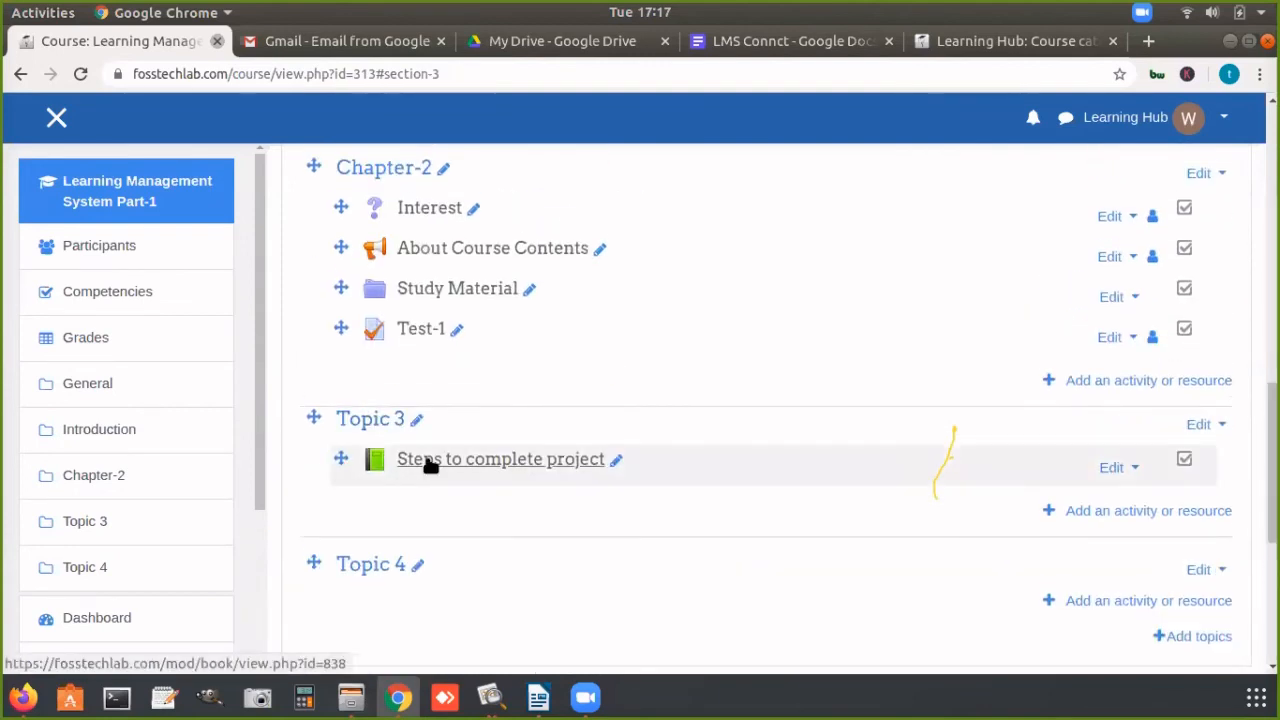
left_click(1132, 511)
left_click_drag(607, 277, 607, 524)
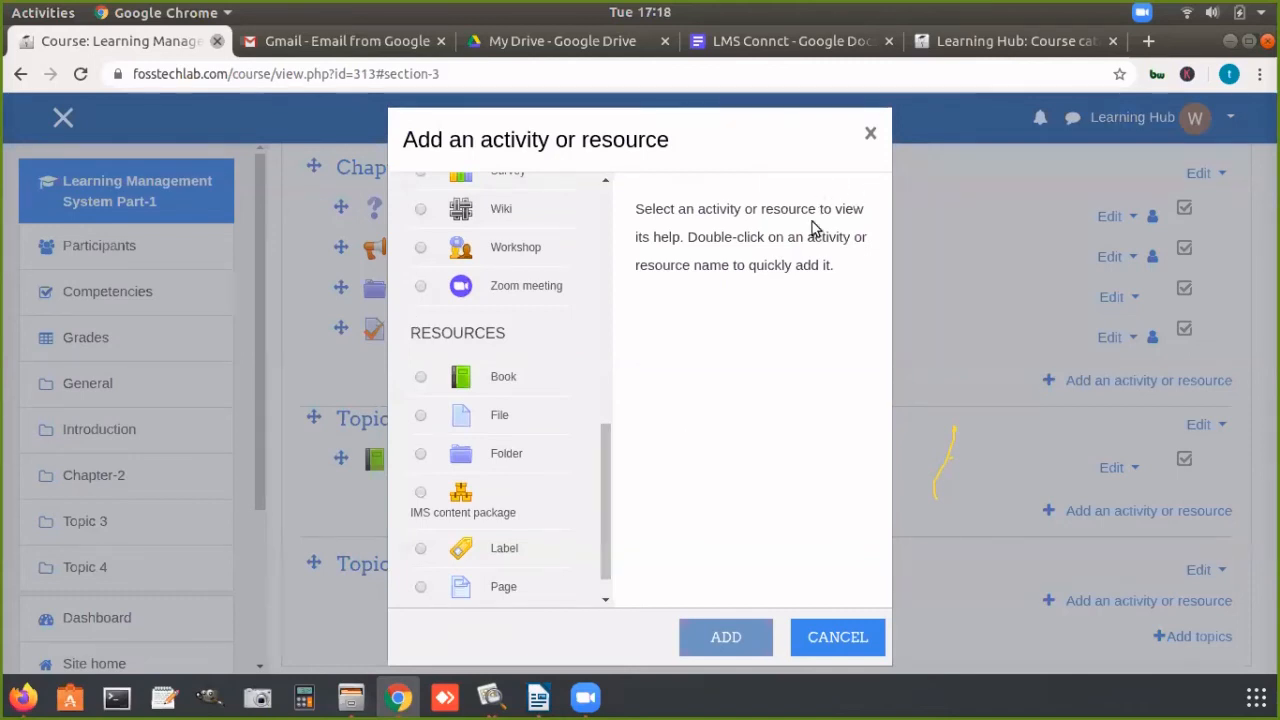
left_click(870, 136)
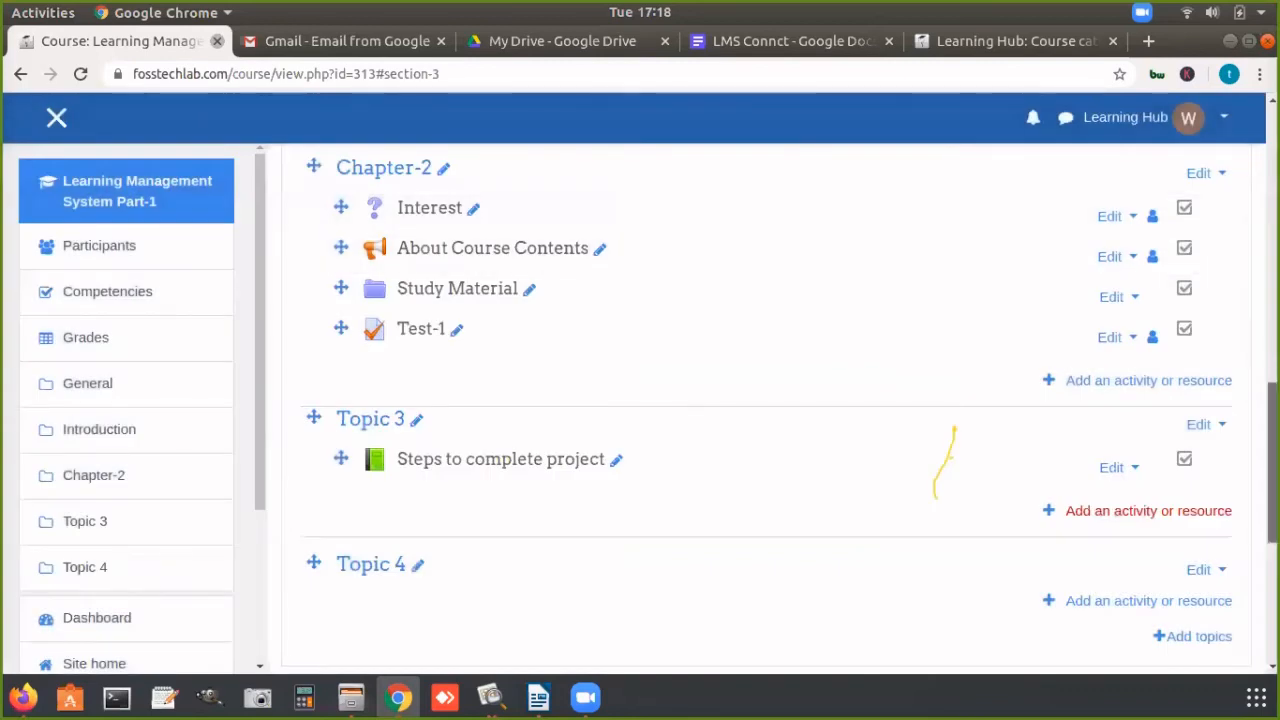
scroll(953, 430, "up", 10)
scroll(953, 430, "up", 5)
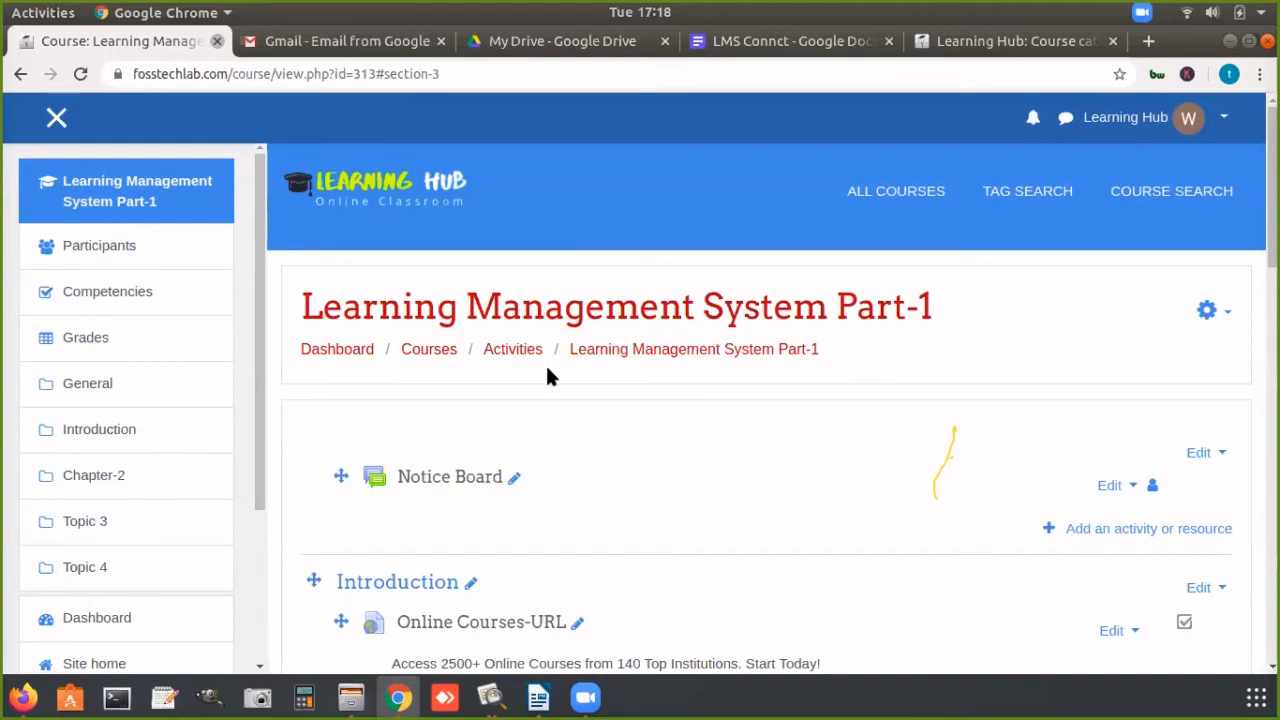
left_click(503, 38)
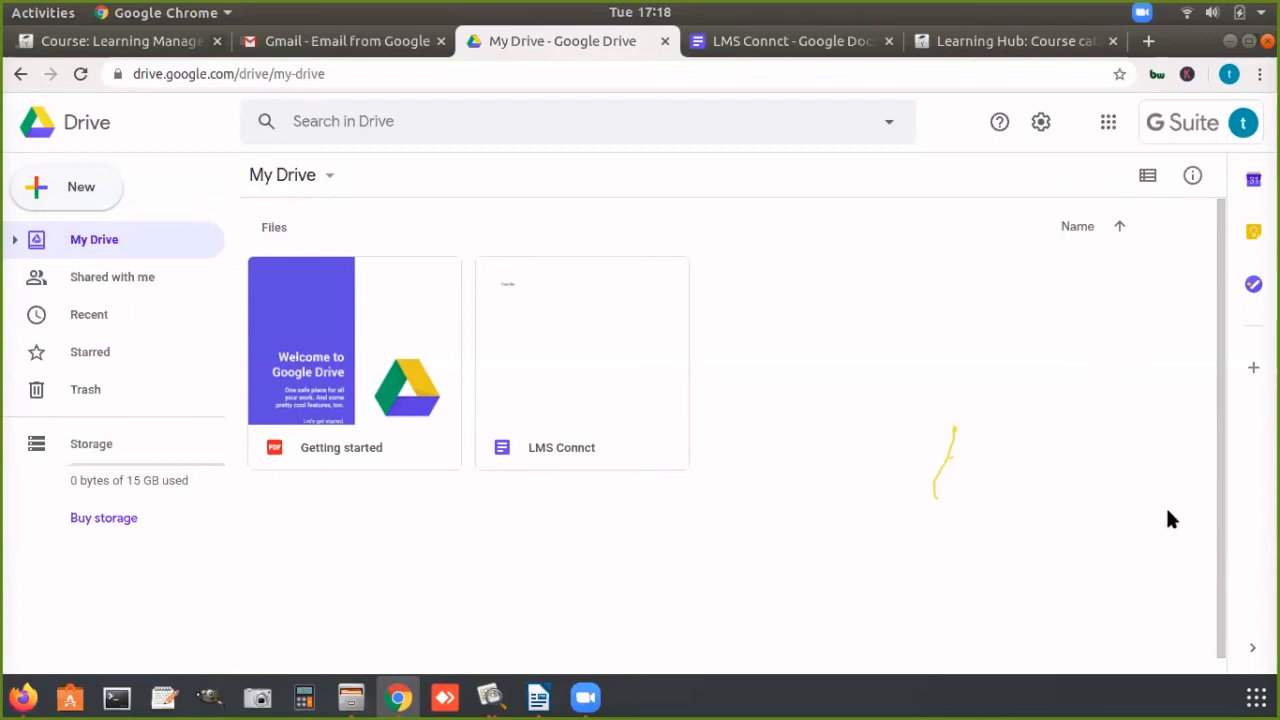
left_click(585, 697)
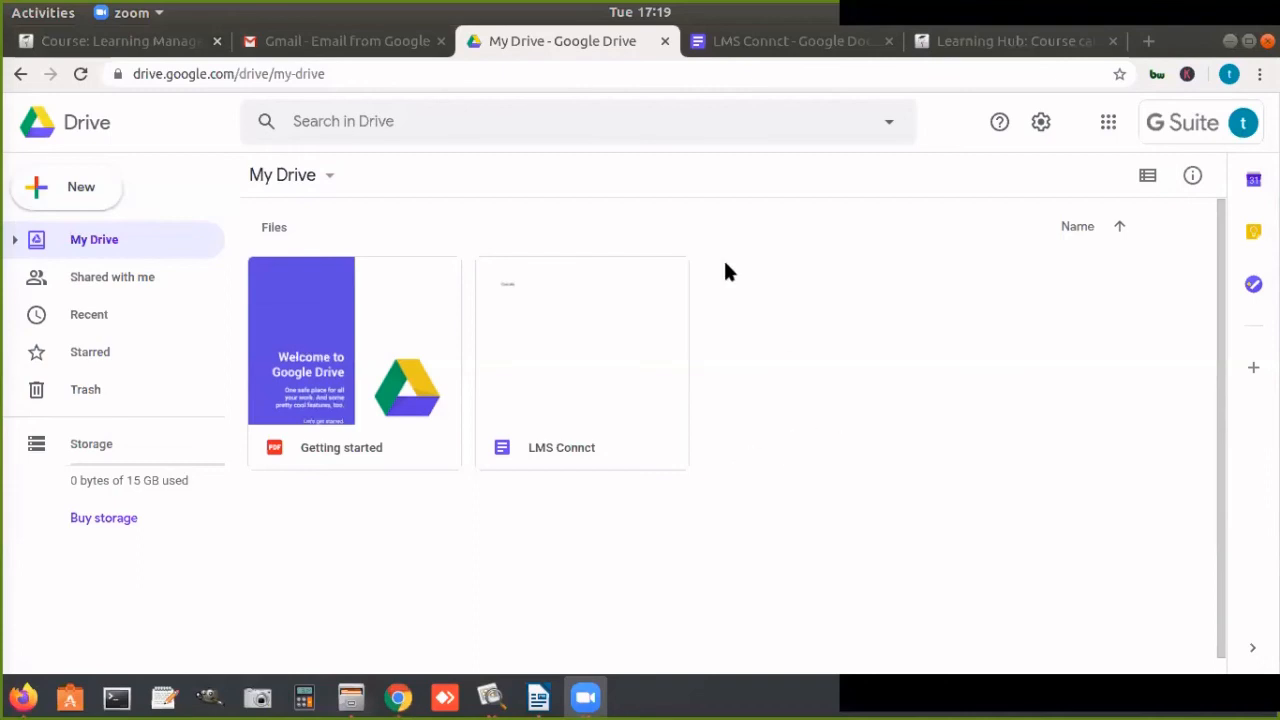
left_click(838, 418)
left_click(800, 384)
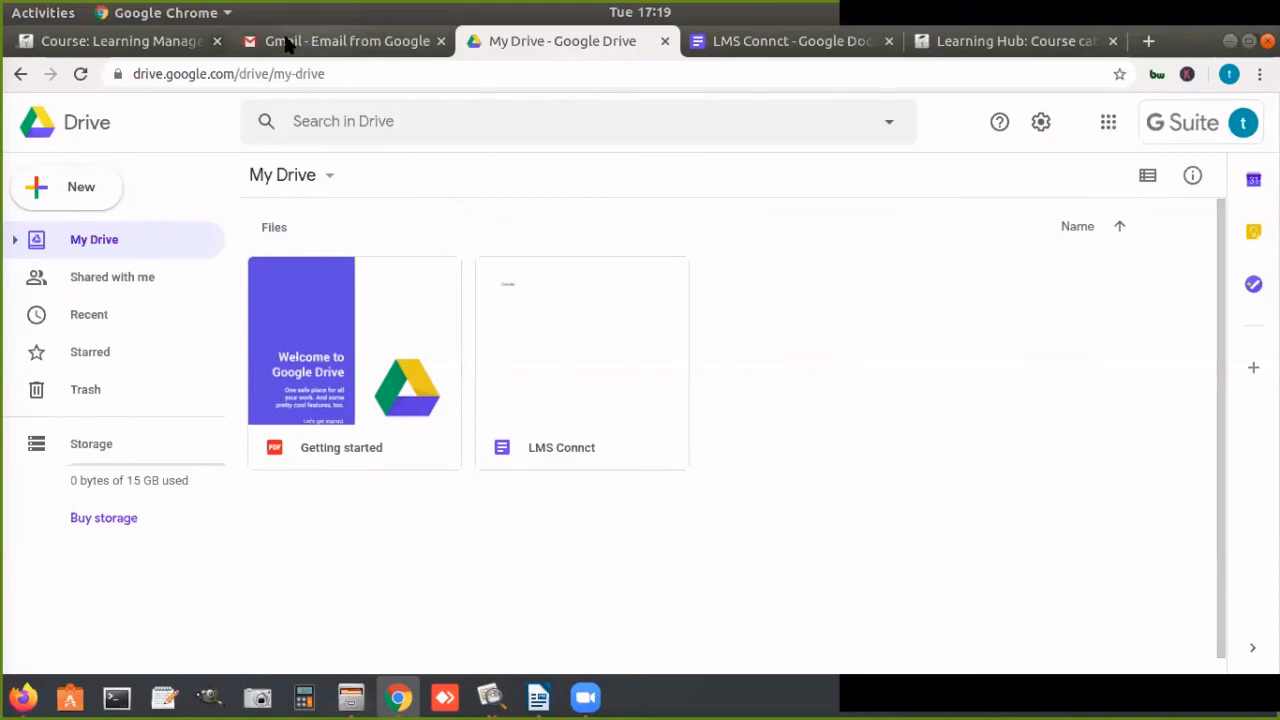
left_click(174, 40)
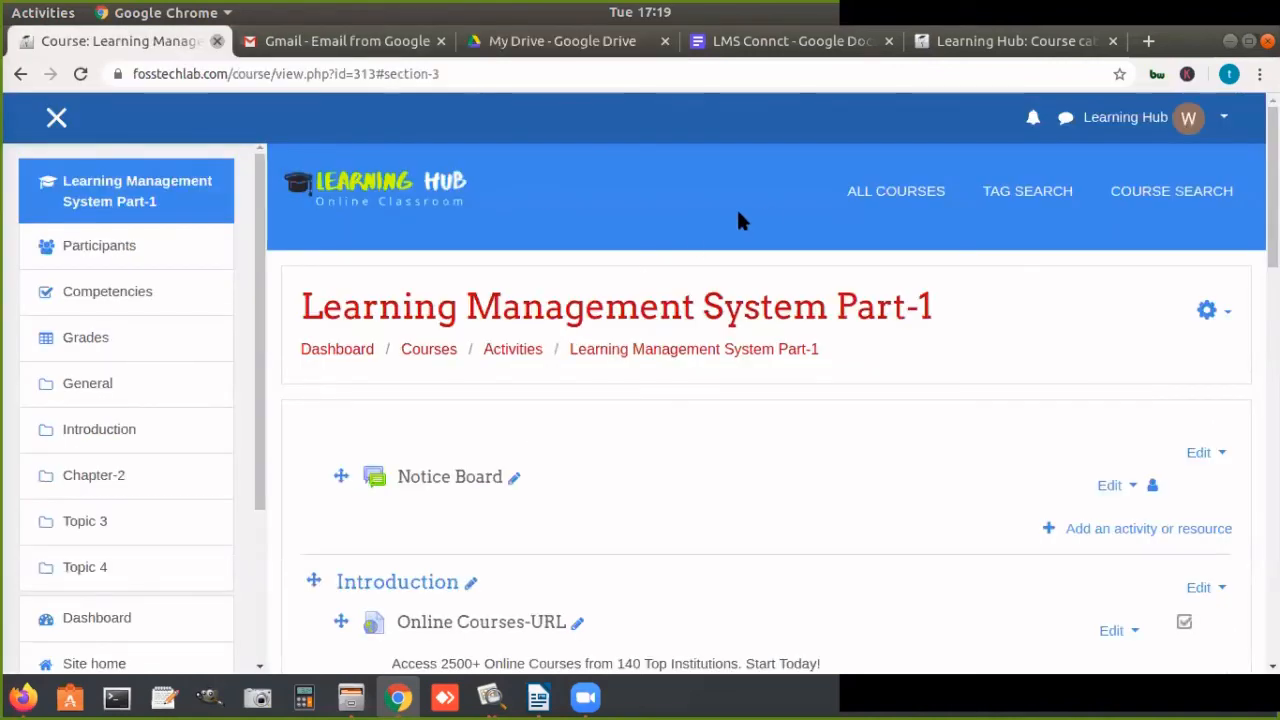
left_click(1230, 40)
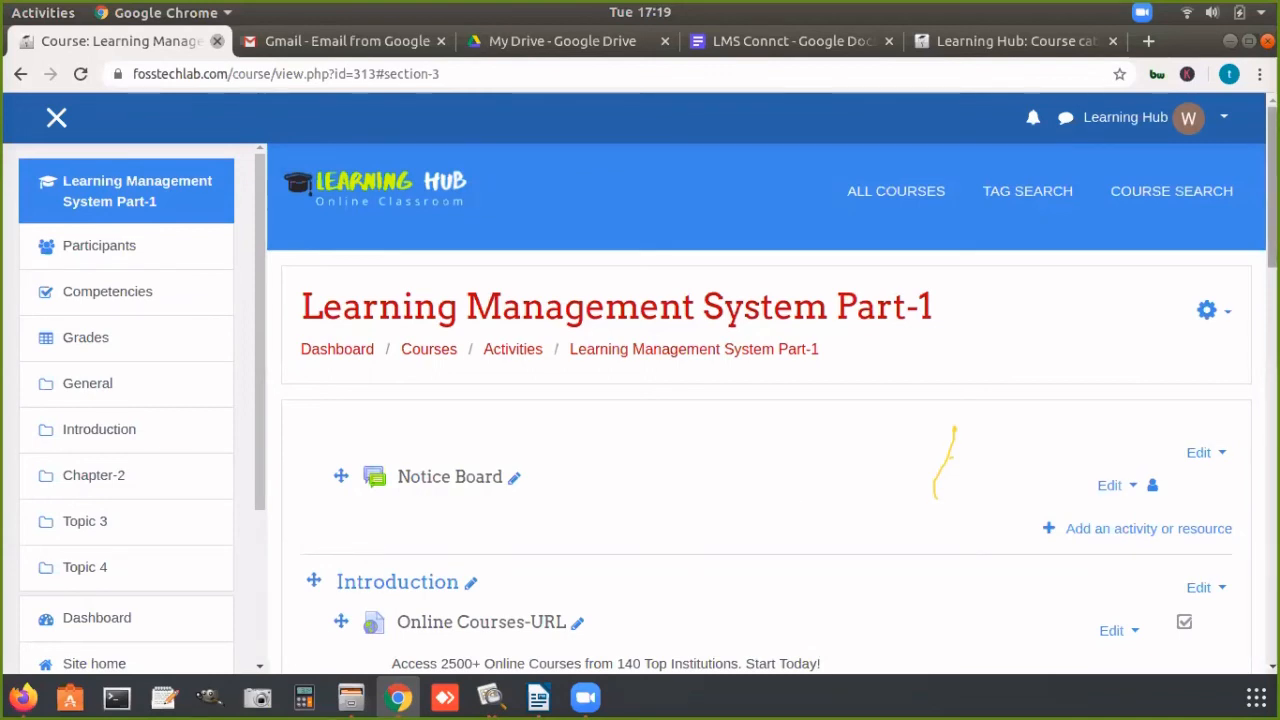
Step: Open the activity and resource list for the Introduction section and view its resource types from Book to URL
left_click_drag(1271, 232, 1246, 395)
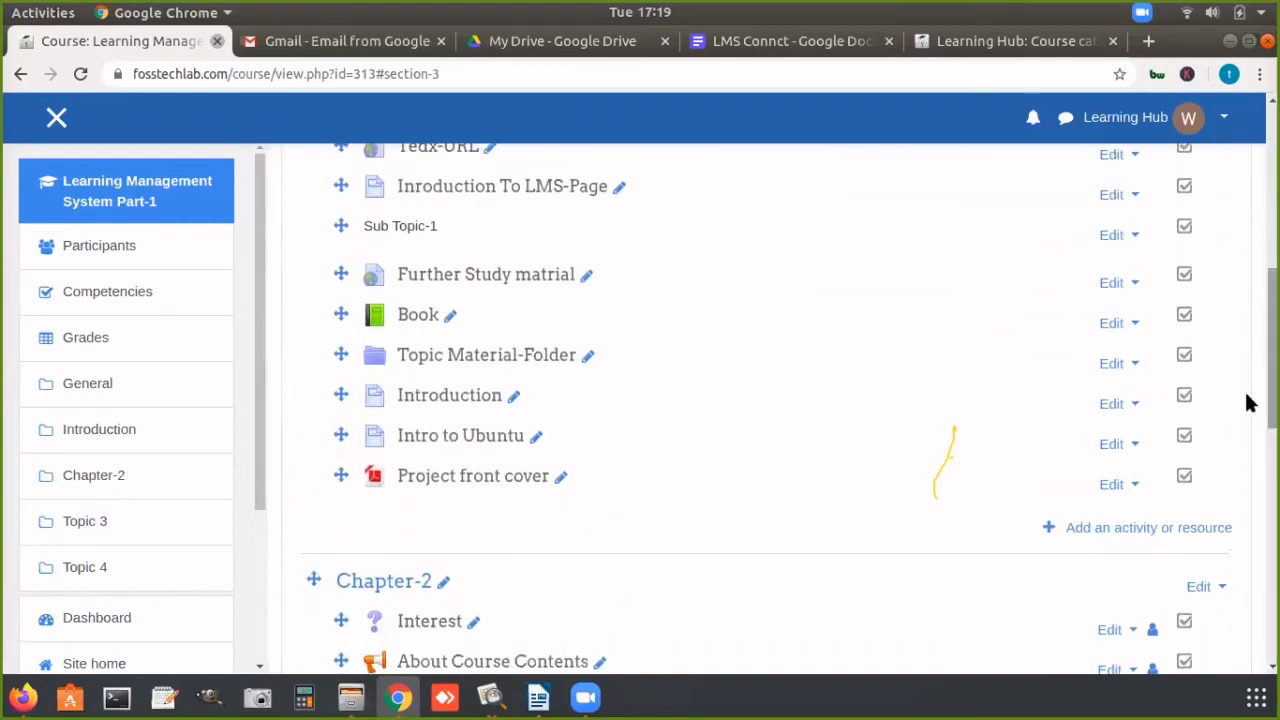
left_click(1130, 527)
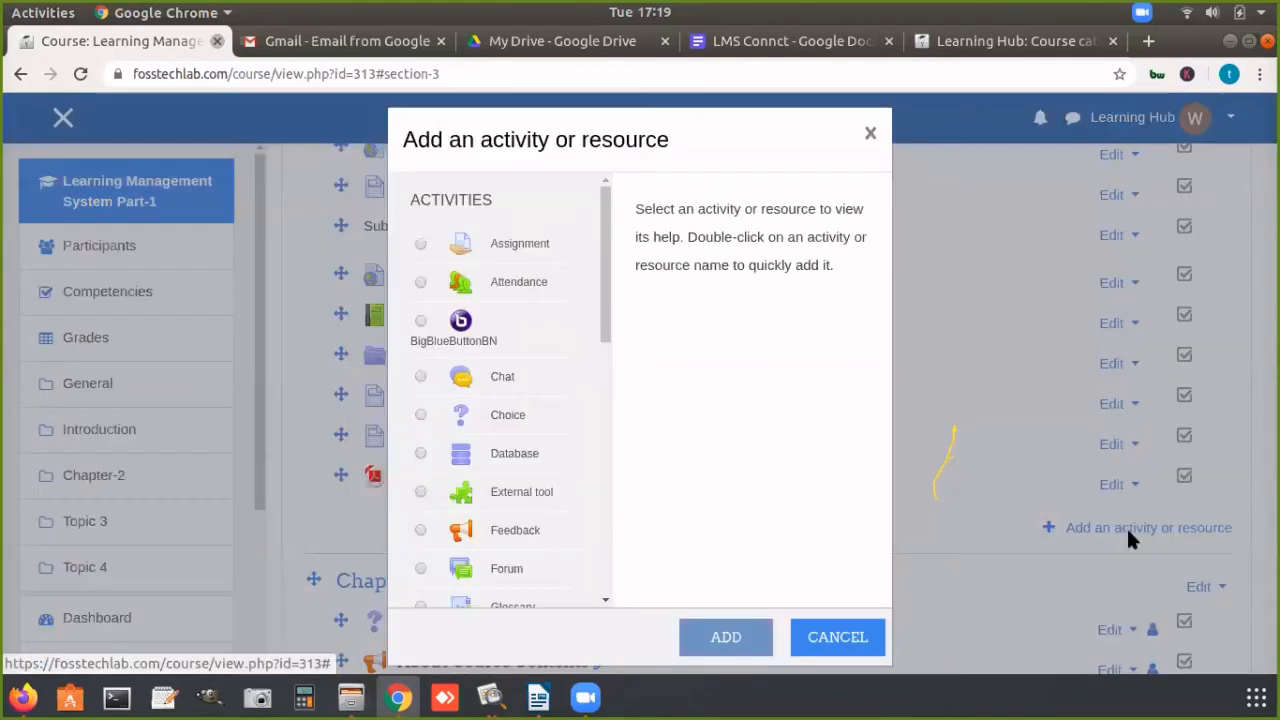
left_click_drag(606, 294, 603, 579)
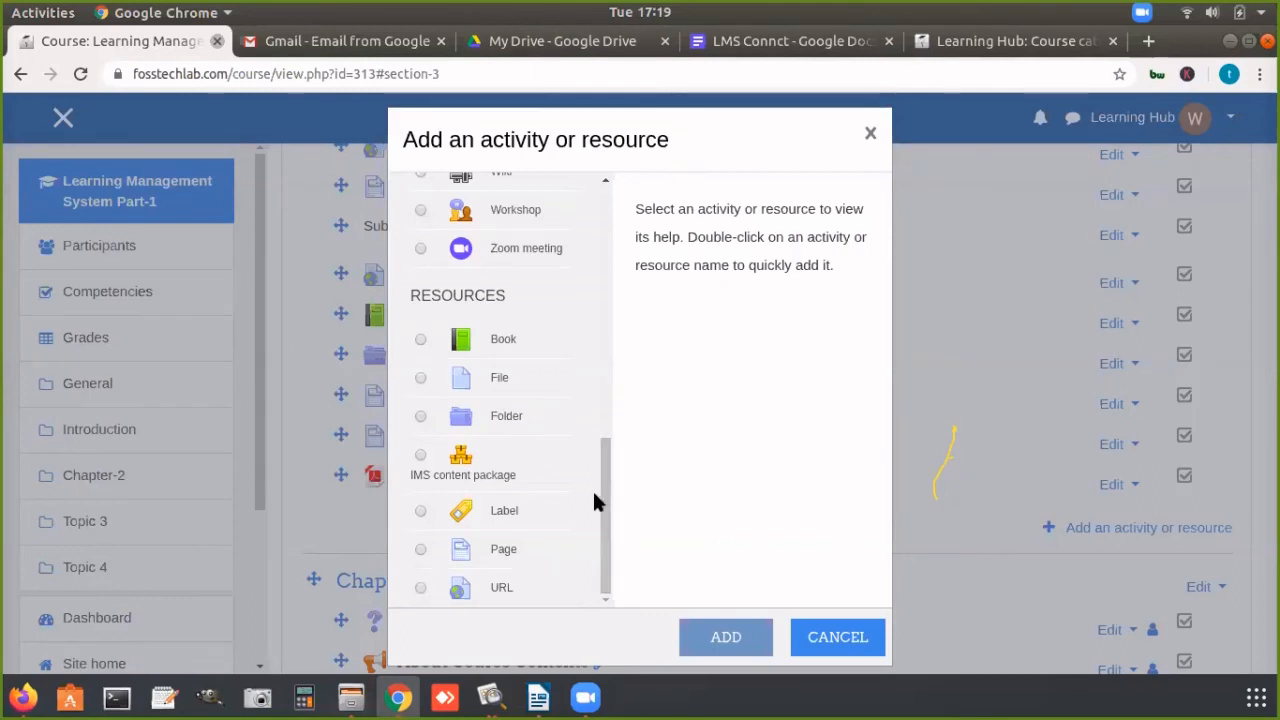
Step: Look through the activity types and the resource types on offer for the section, and close the list without adding anything
left_click(585, 697)
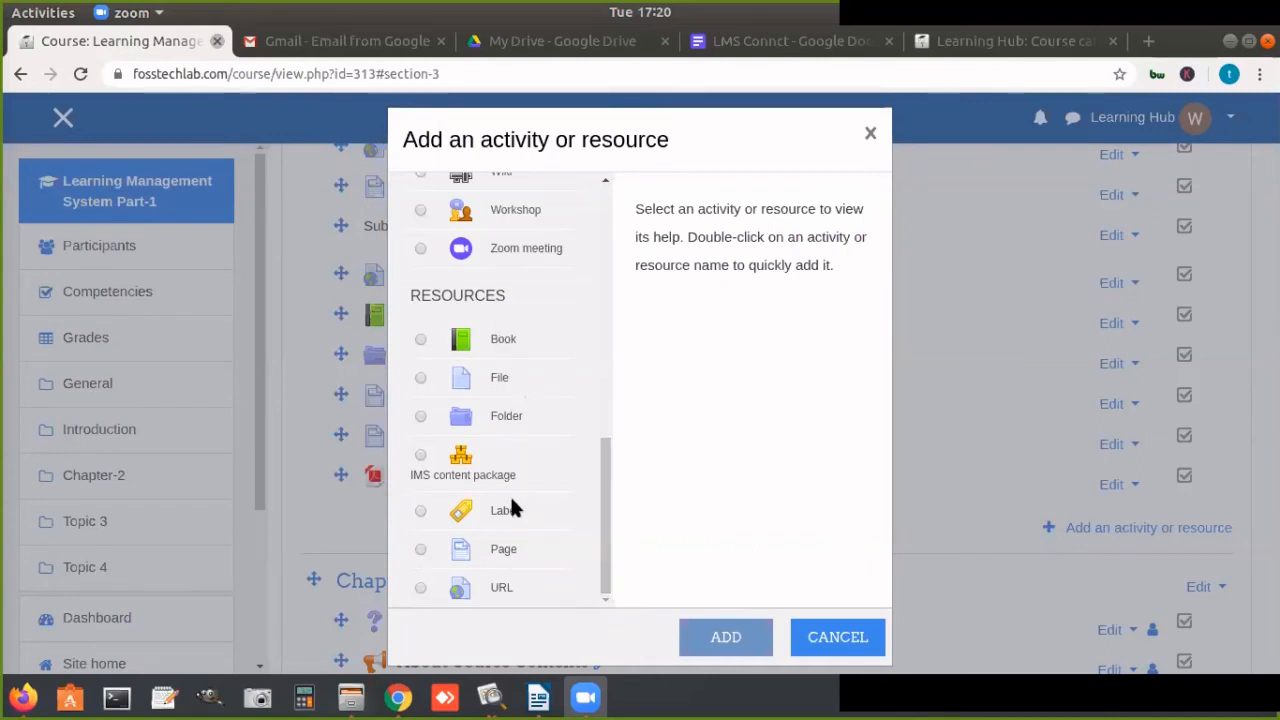
left_click_drag(608, 520, 621, 252)
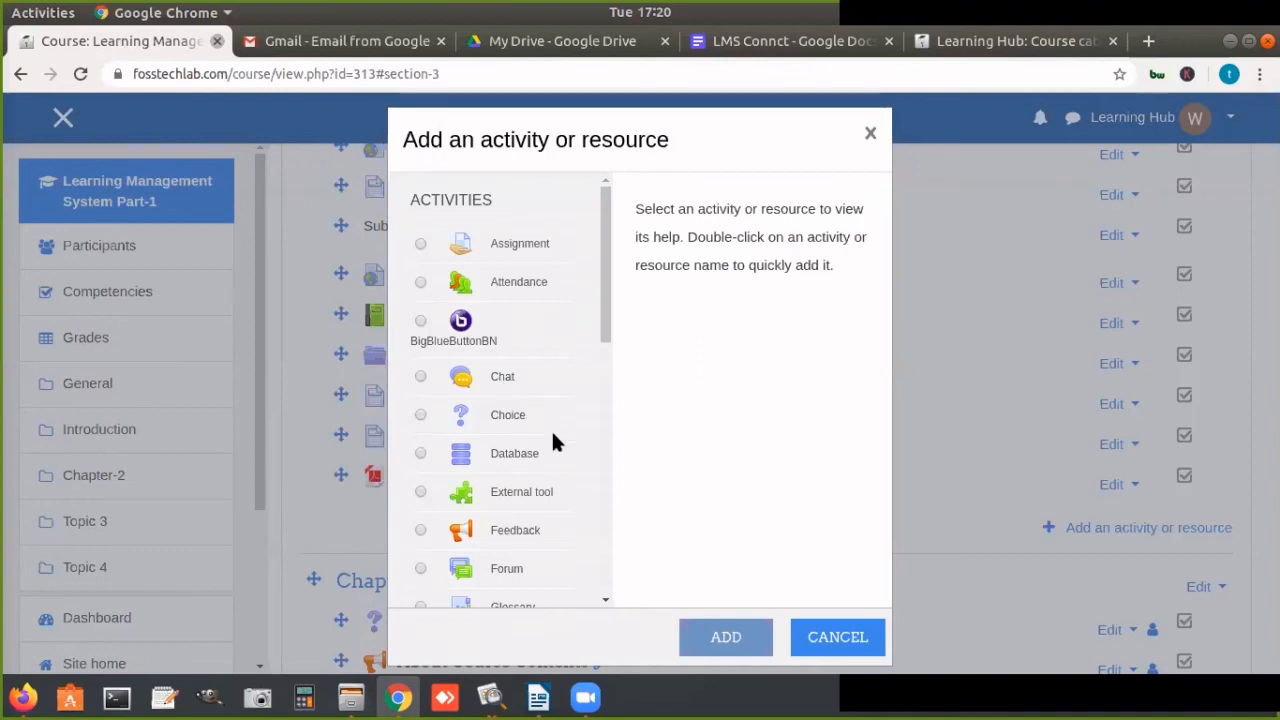
left_click_drag(603, 314, 594, 591)
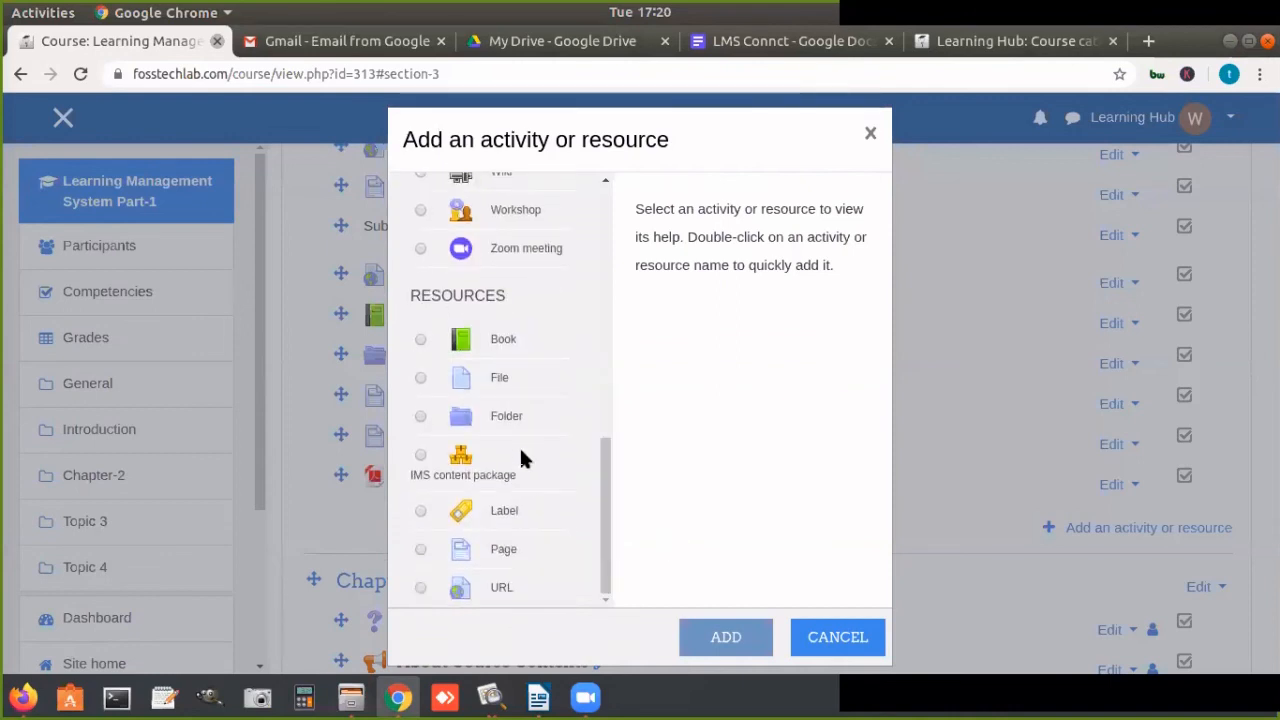
left_click_drag(408, 292, 502, 295)
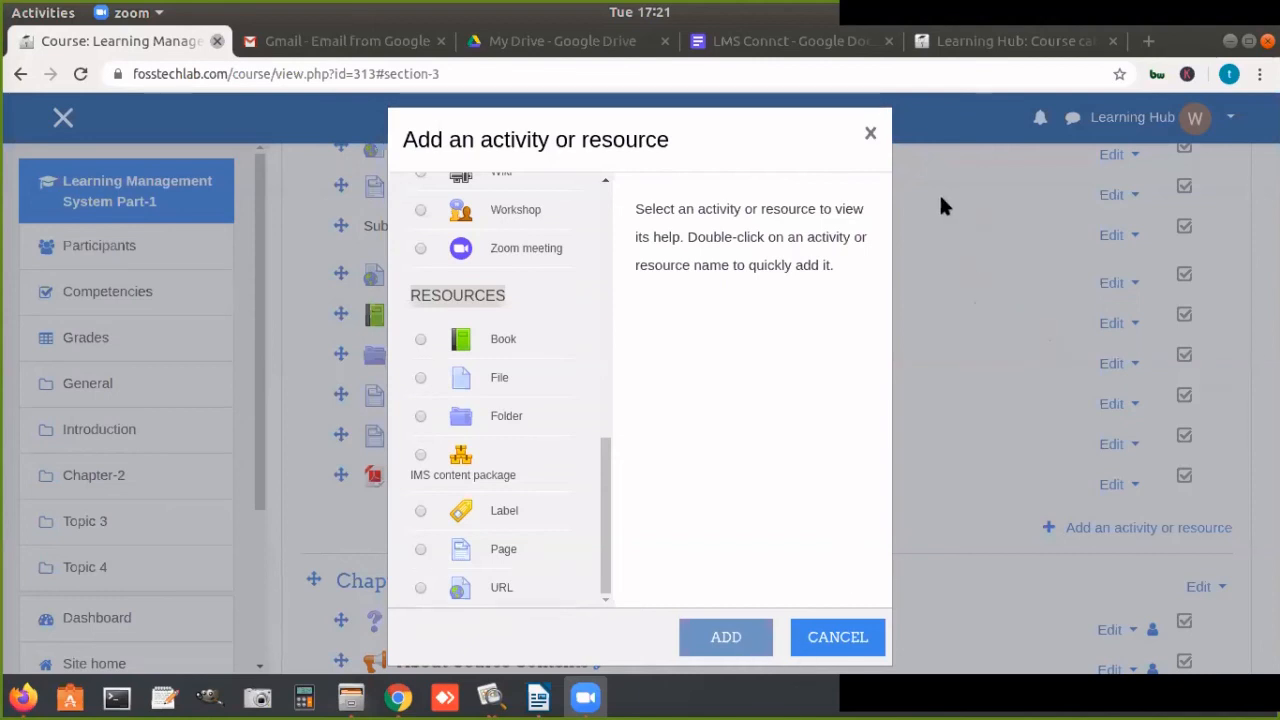
left_click(869, 133)
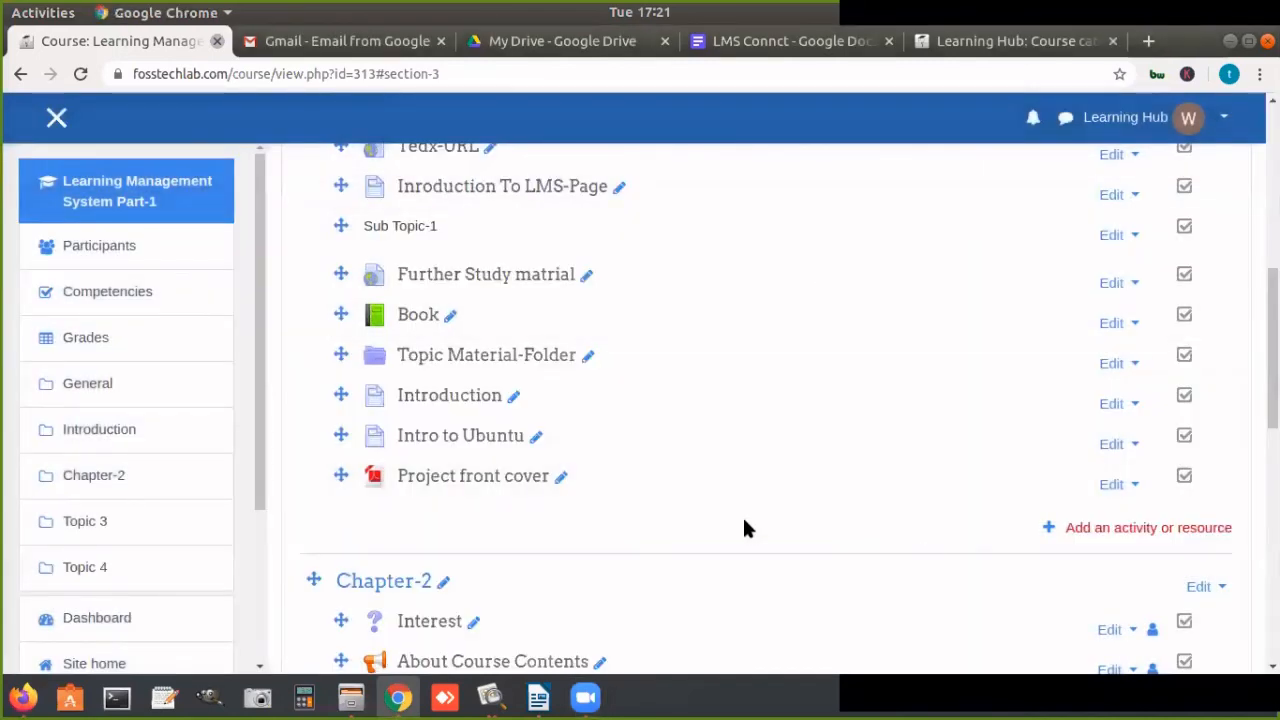
Step: Open the settings of the Learning Management System Part-1 course and look over the general fields from full name to ID number
left_click(1224, 36)
left_click_drag(1272, 350, 1272, 184)
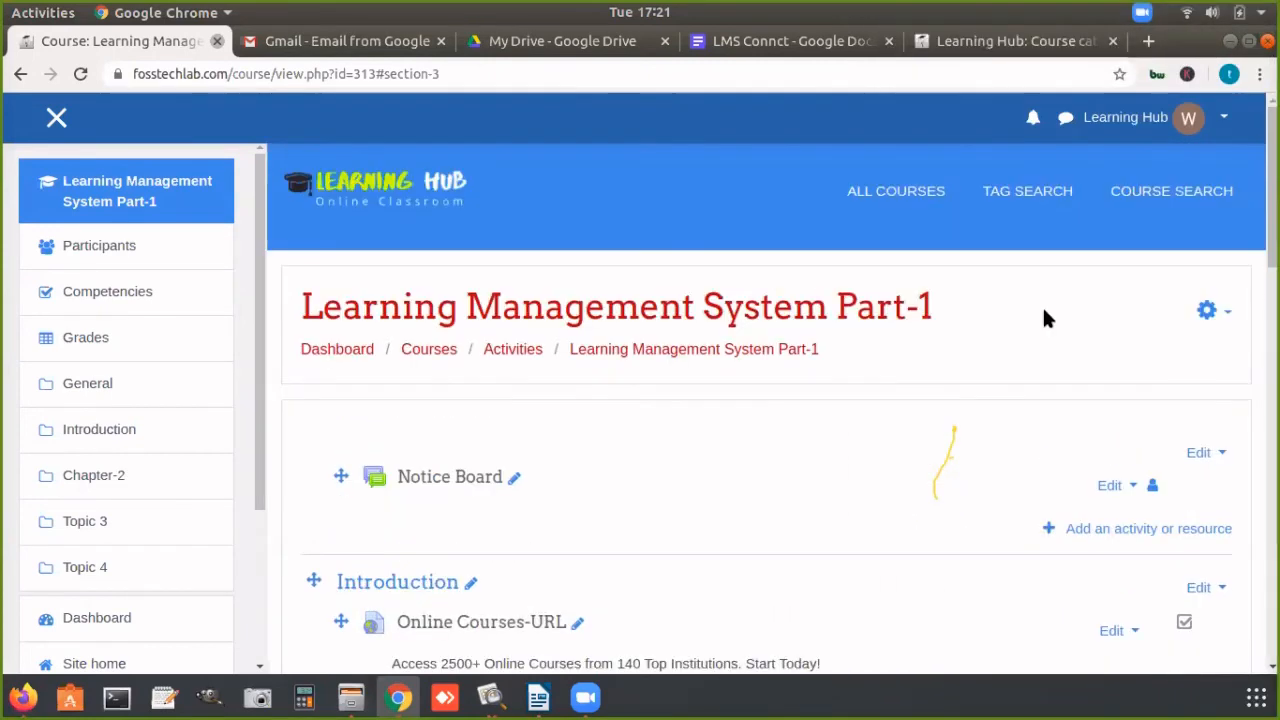
left_click(1210, 310)
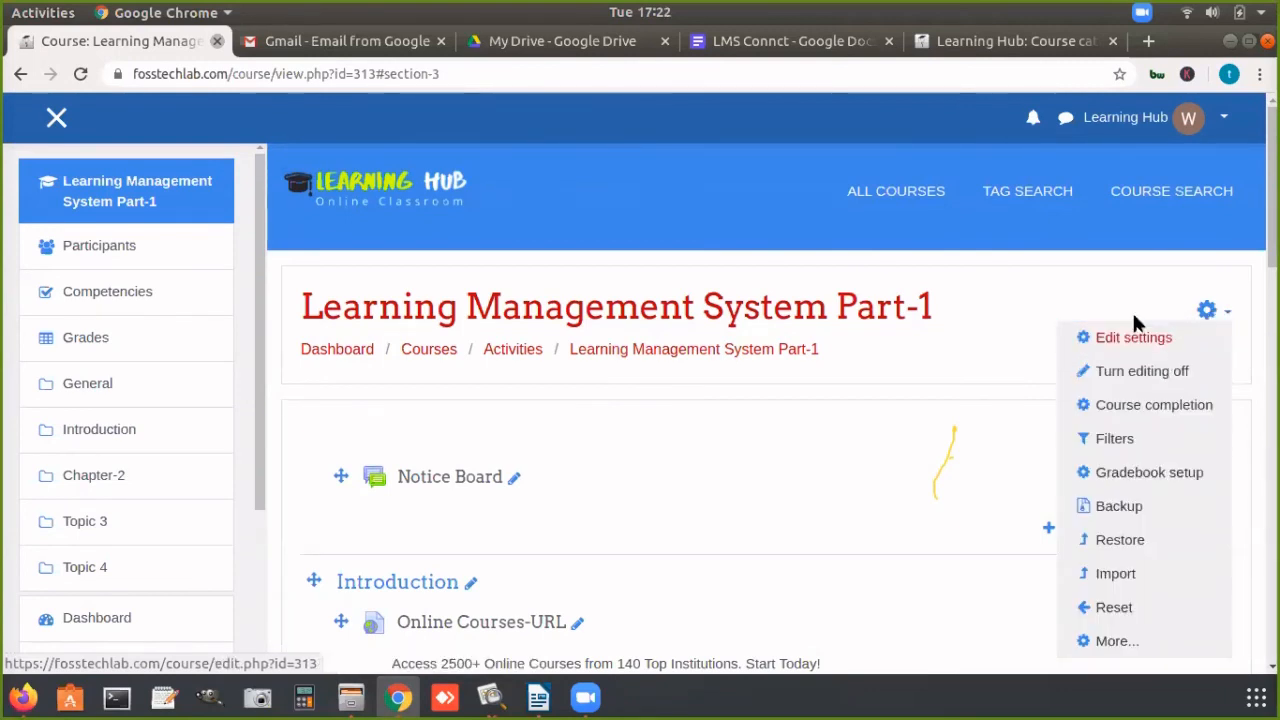
left_click(1130, 338)
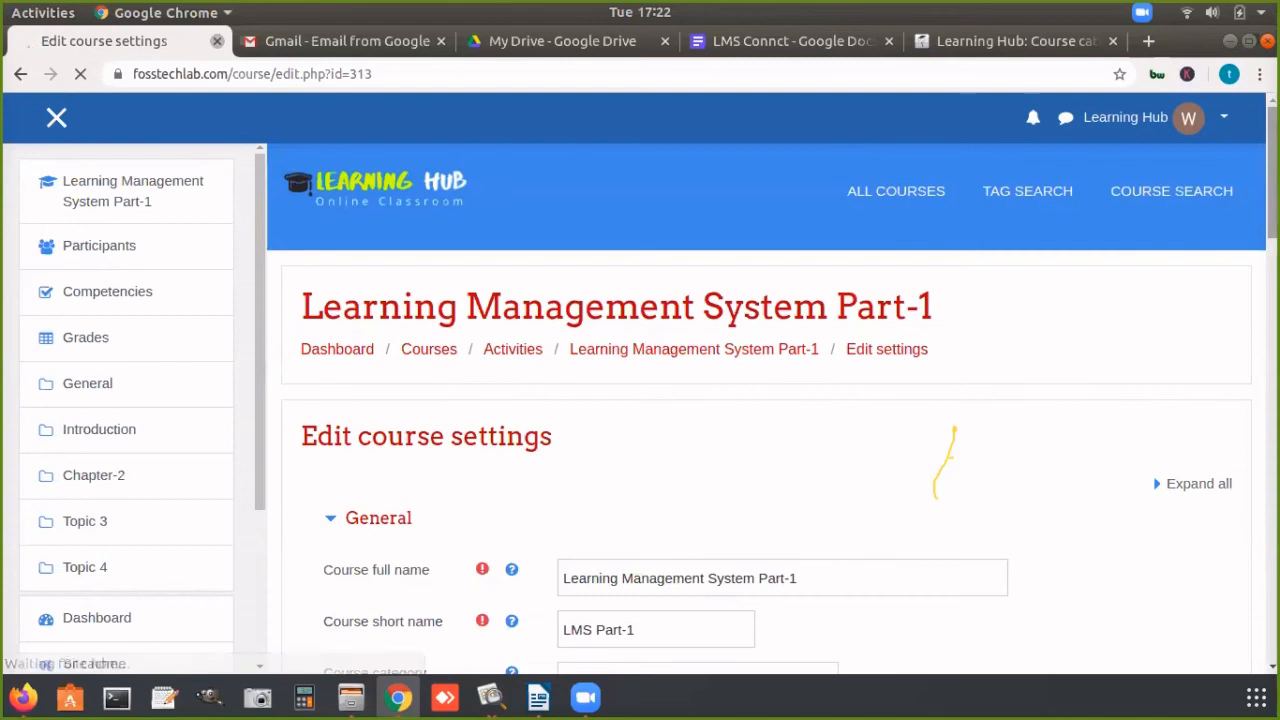
scroll(766, 400, "down", 1)
scroll(954, 430, "down", 5)
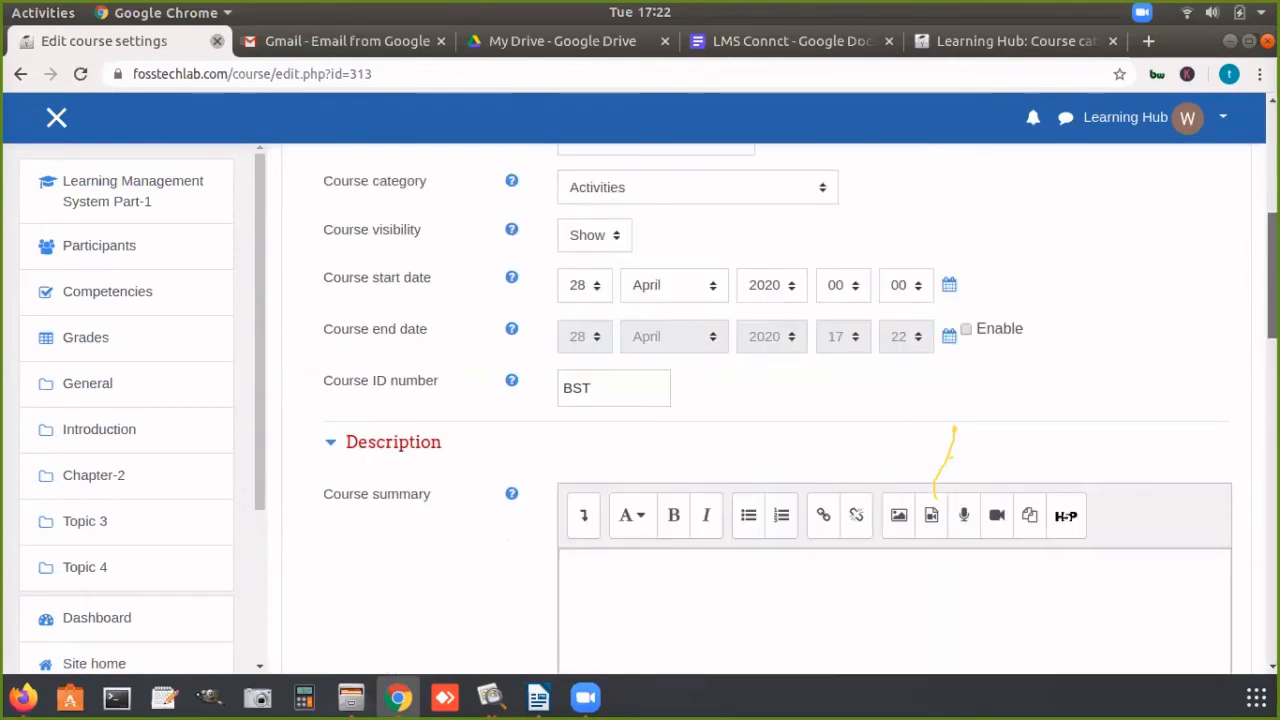
scroll(954, 430, "up", 2)
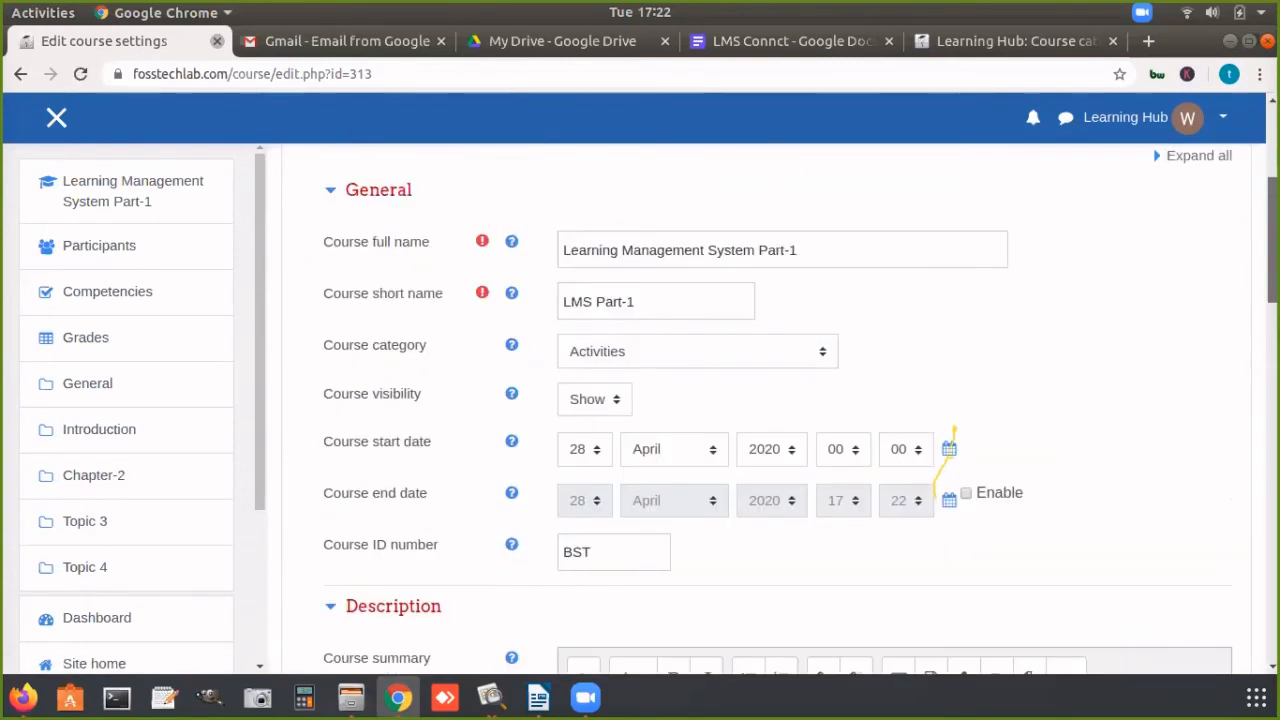
scroll(680, 345, "down", 1)
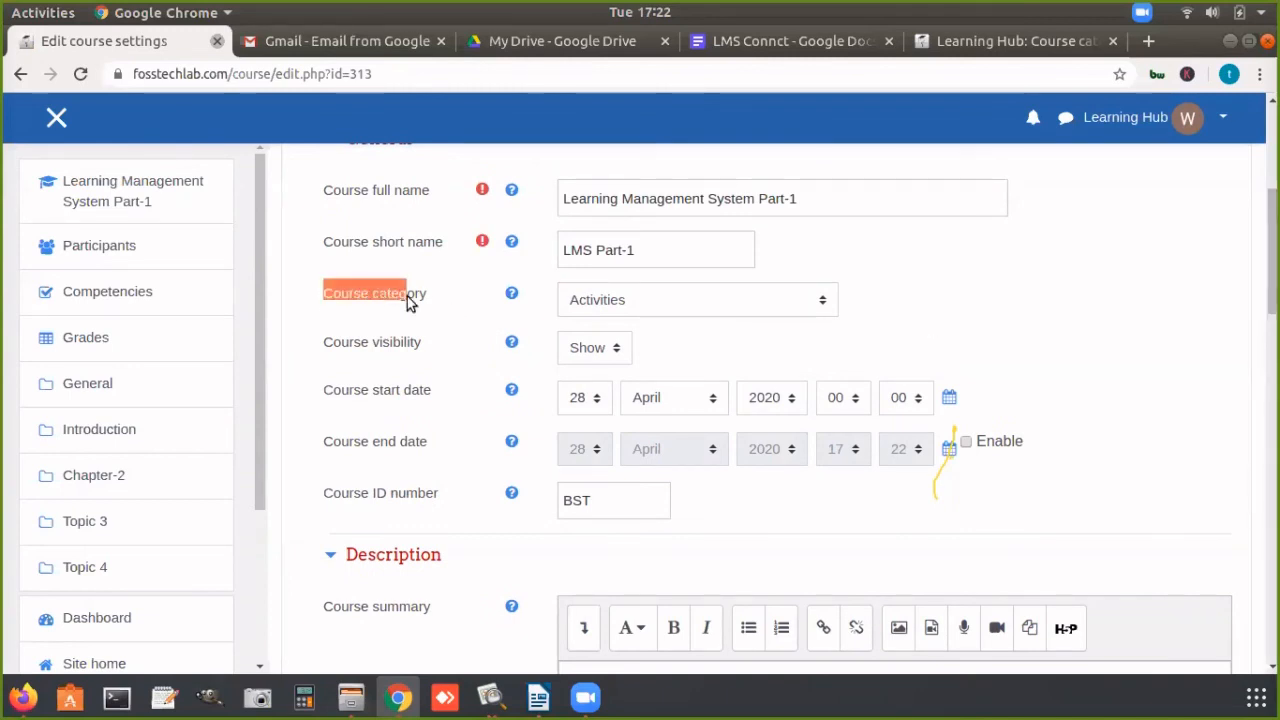
Step: Look through the available course categories without changing the selection, and check the course full name
left_click(655, 300)
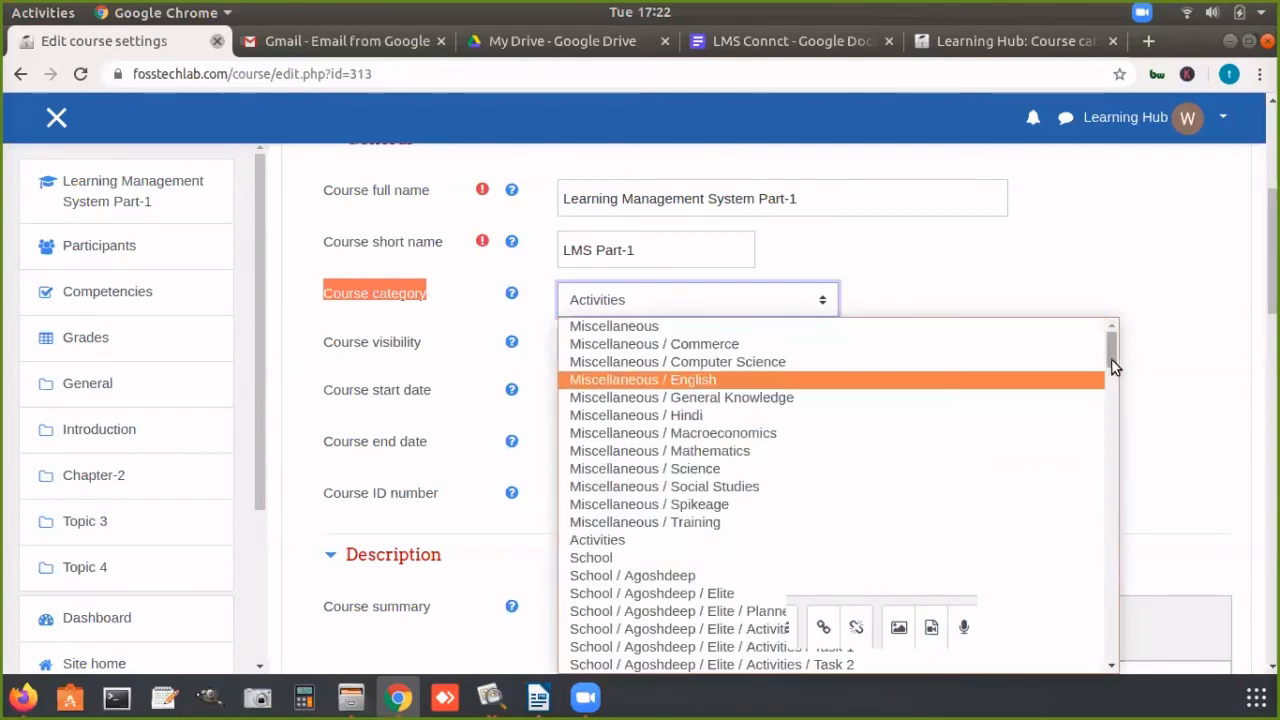
left_click_drag(1111, 362, 1099, 614)
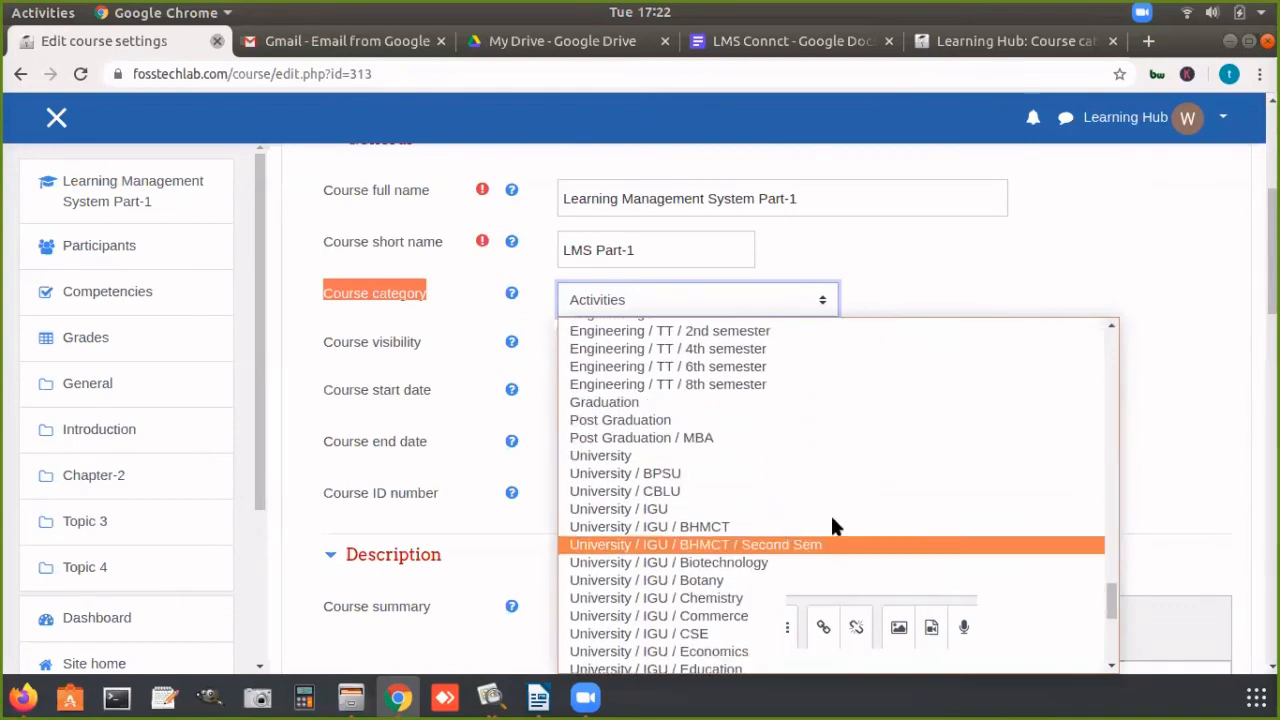
left_click(973, 280)
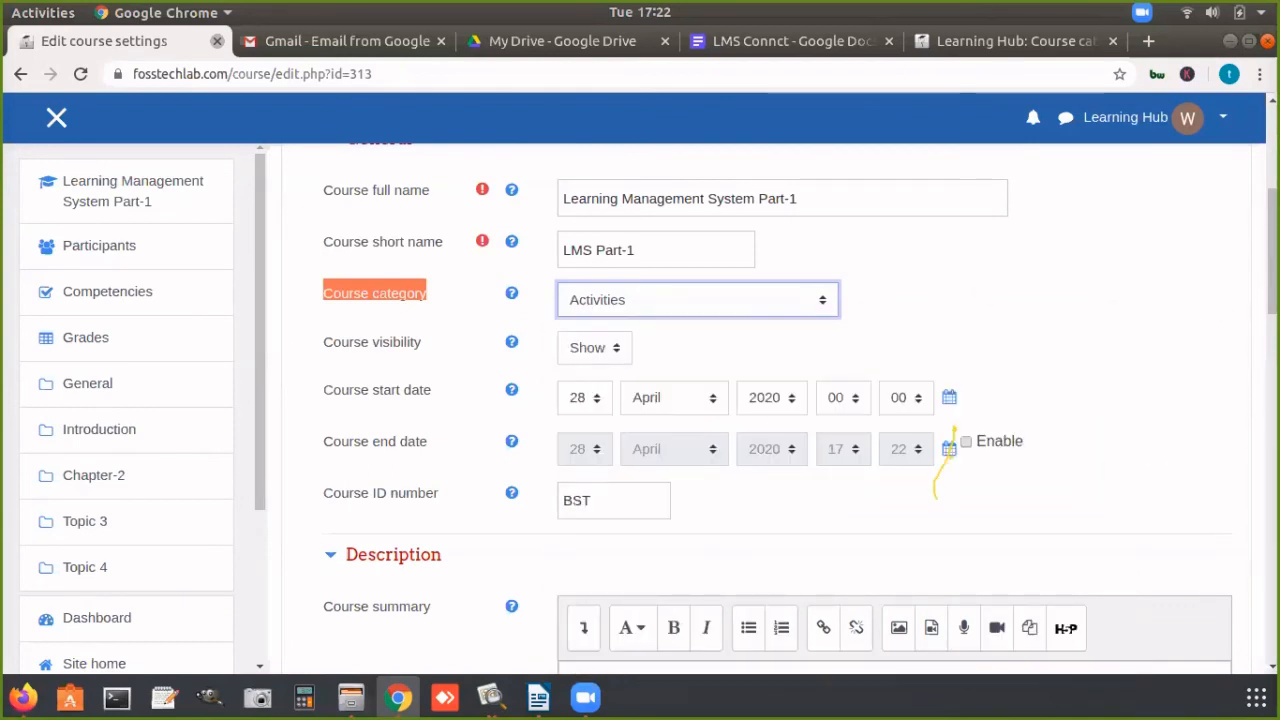
scroll(1272, 260, "down", 3)
scroll(760, 400, "up", 6)
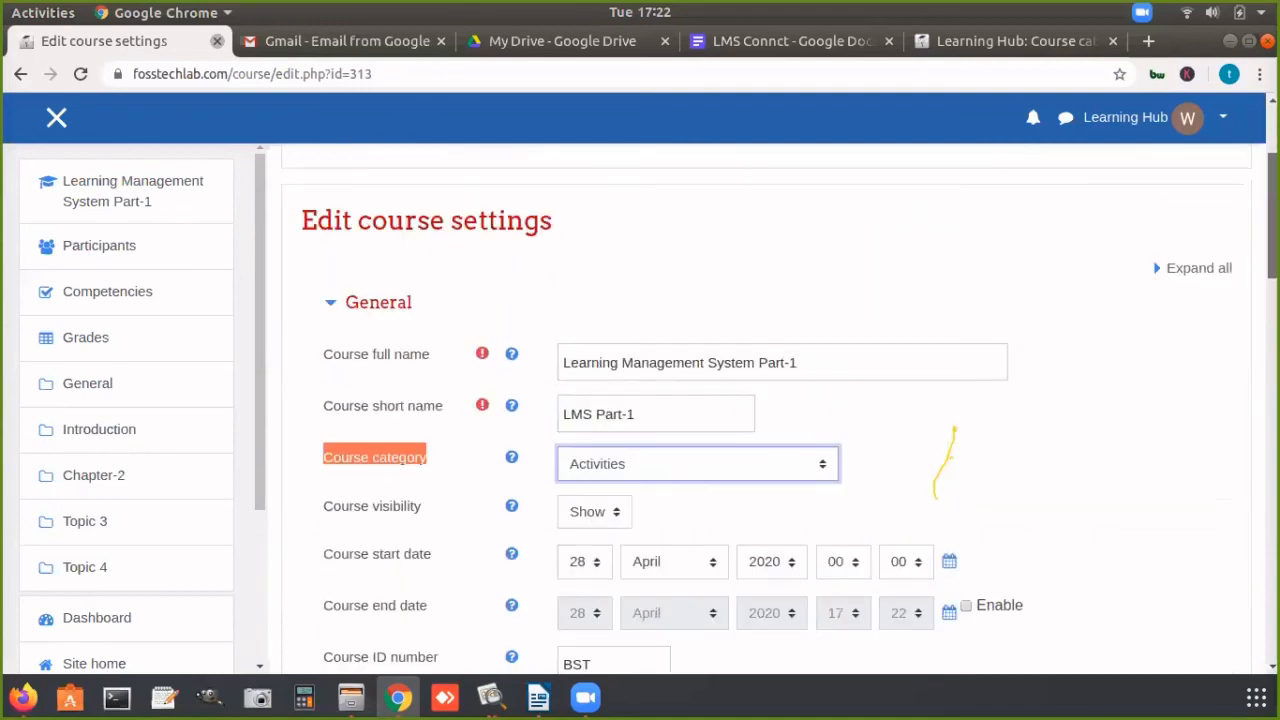
left_click(819, 469)
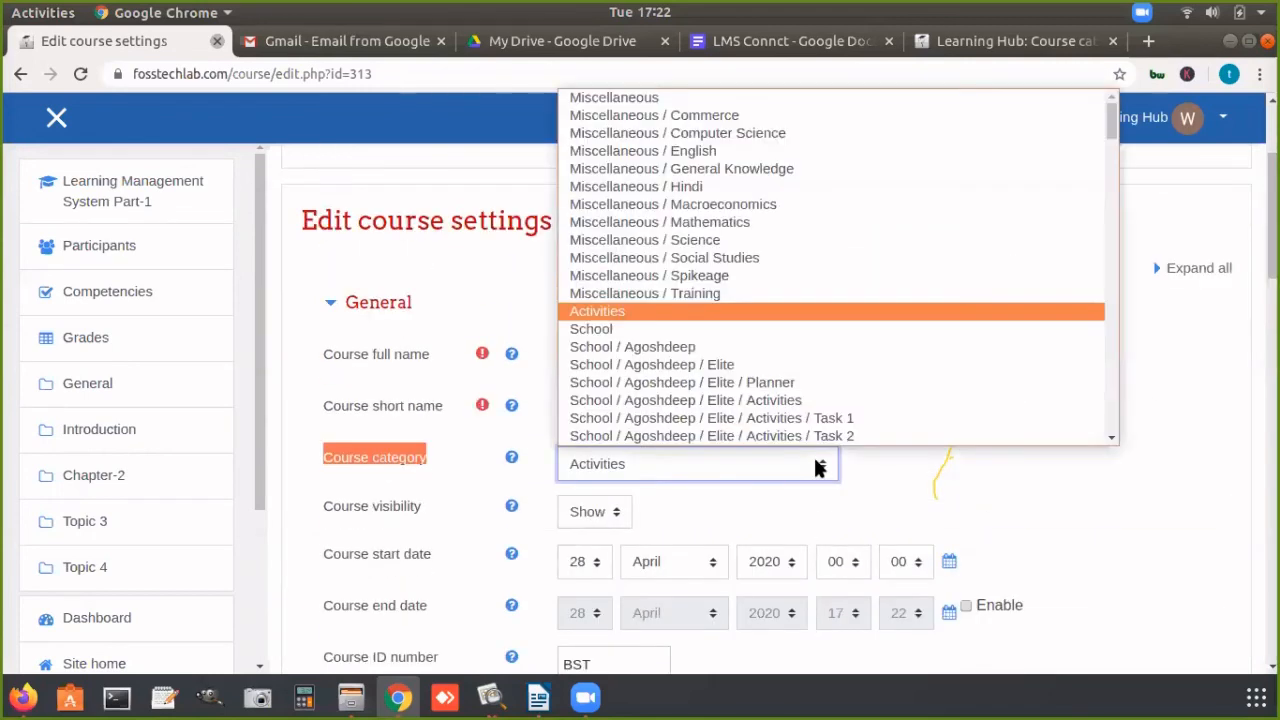
left_click(819, 469)
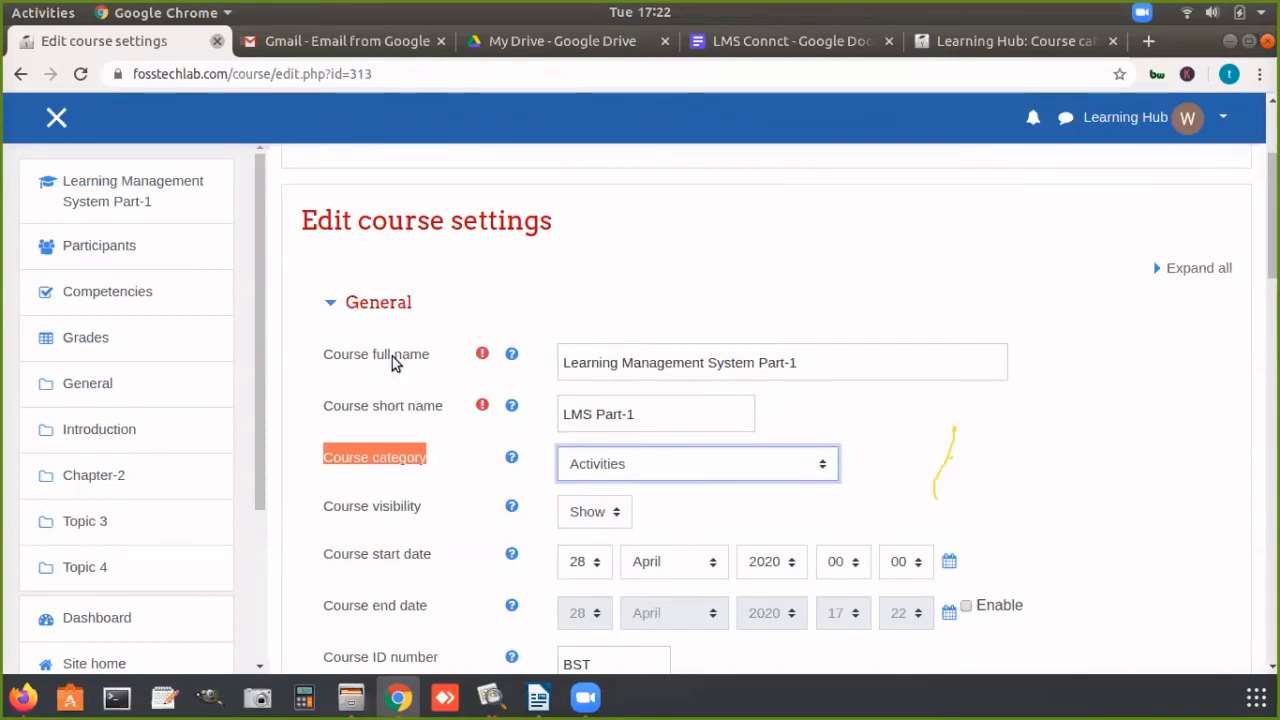
left_click_drag(569, 363, 816, 367)
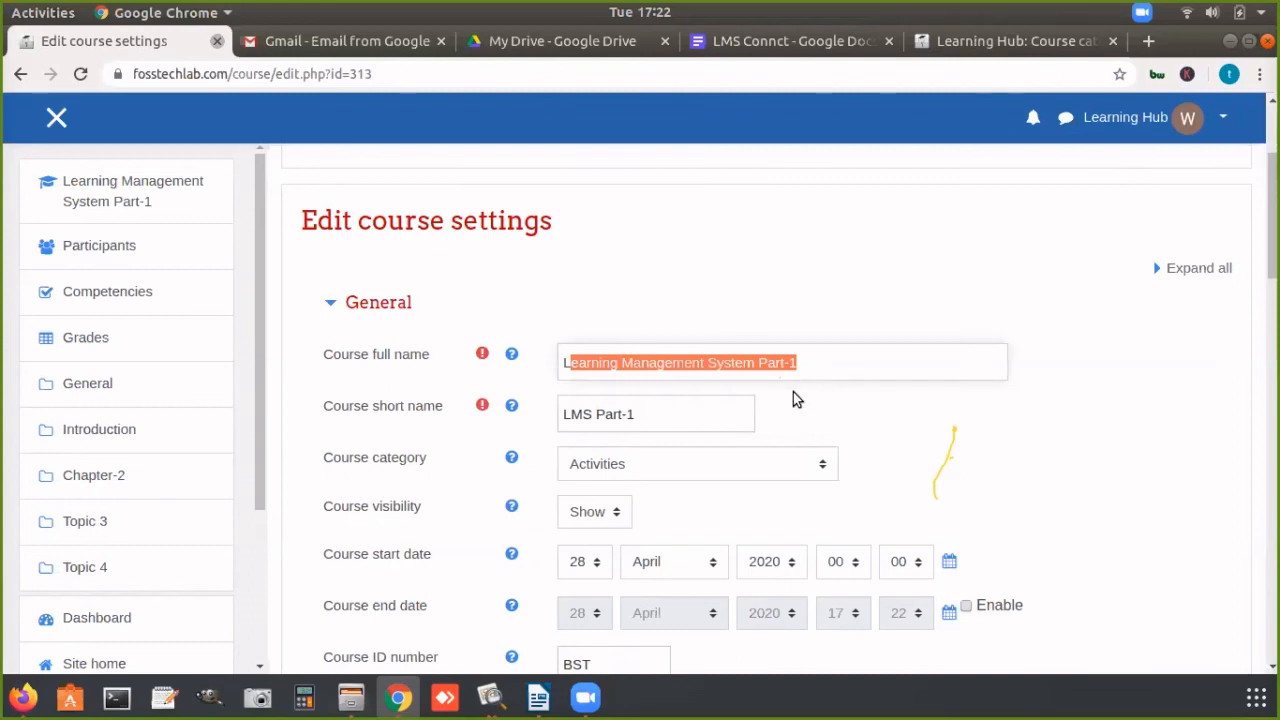
Step: Review the remaining course settings, from the dates through the summary and course image to the collapsed sections
left_click_drag(1272, 222, 1272, 296)
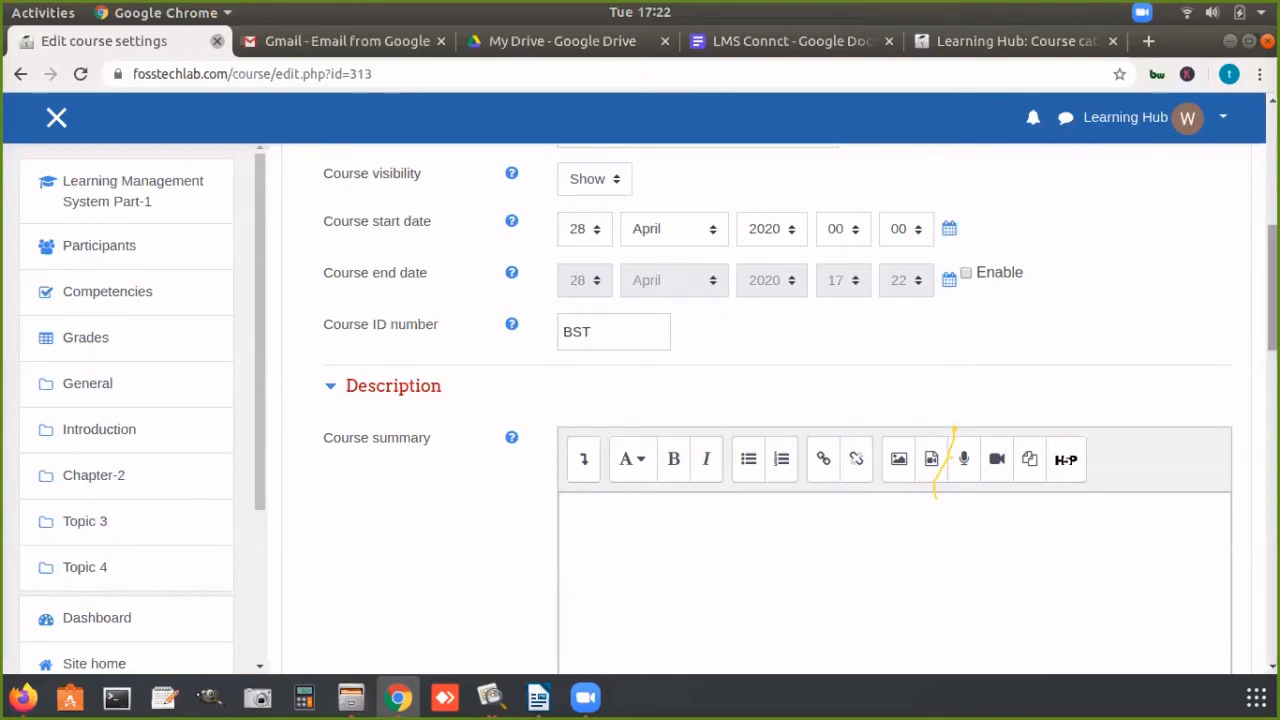
scroll(800, 400, "down", 4)
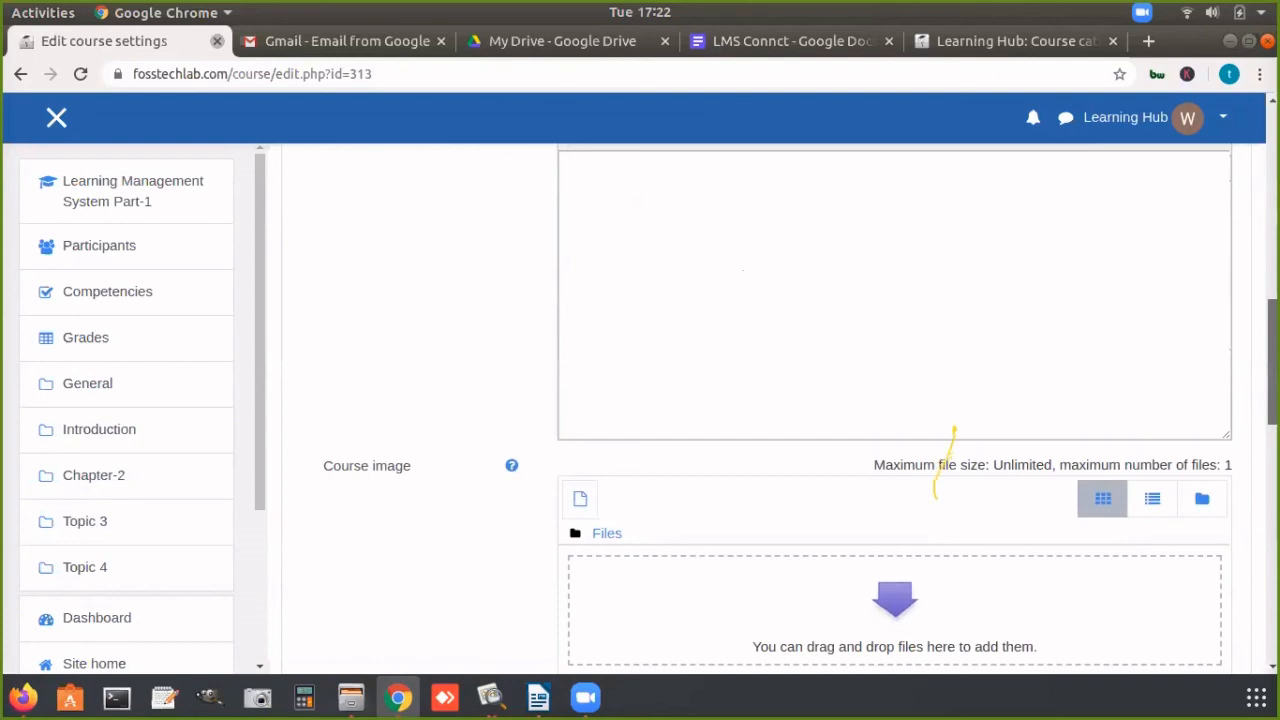
scroll(800, 400, "up", 1)
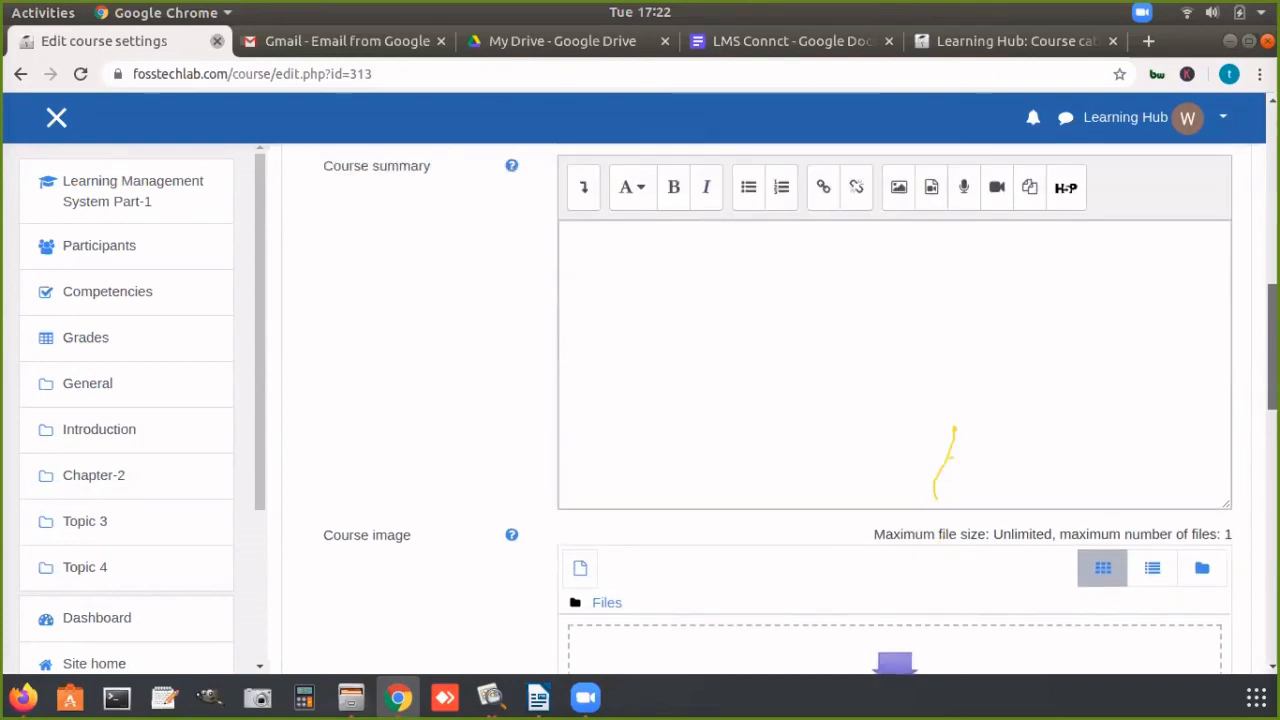
scroll(787, 272, "down", 4)
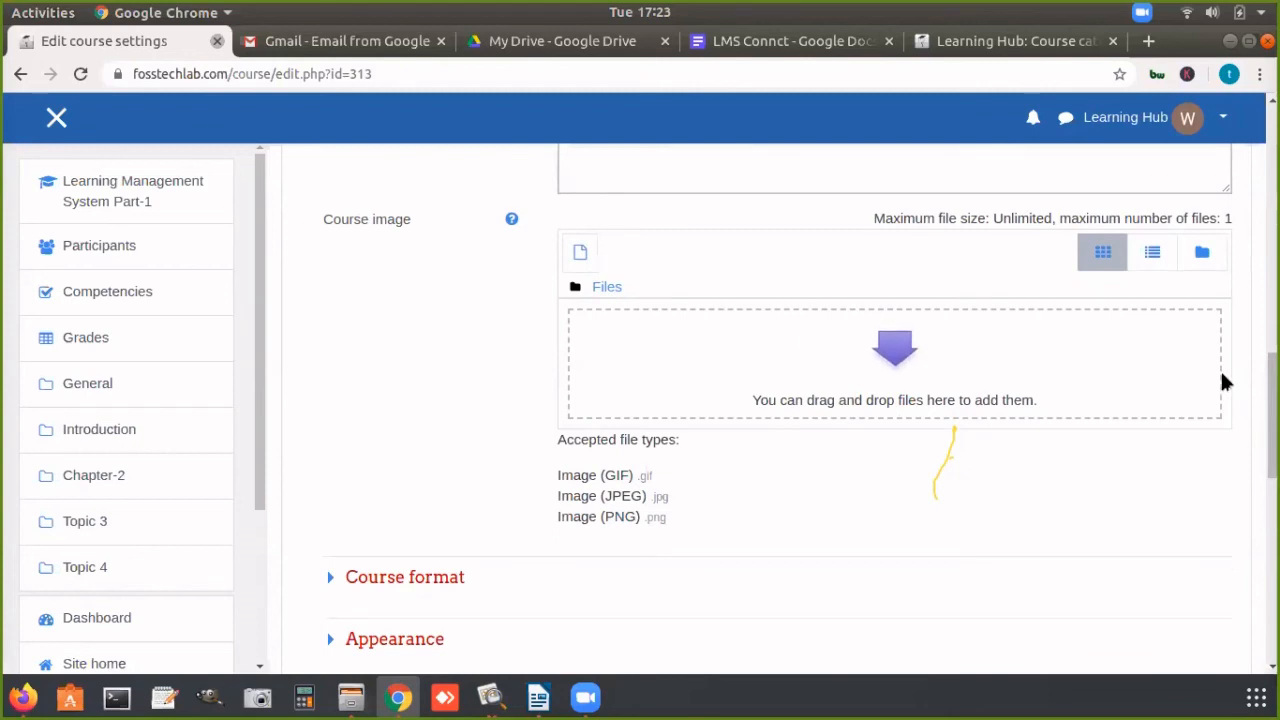
scroll(1271, 415, "down", 3)
scroll(1262, 470, "down", 2)
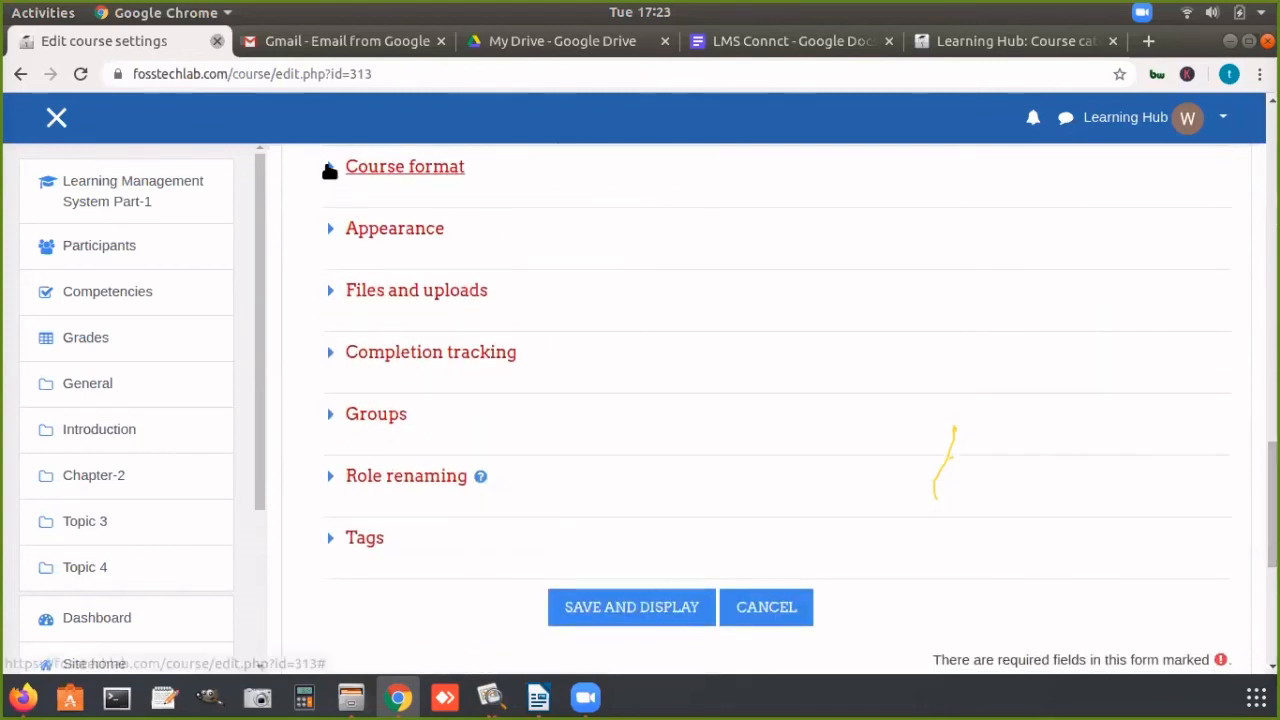
Step: Try the Weekly format as the course format, set it back to Topics format, and leave the course settings without saving
left_click(333, 168)
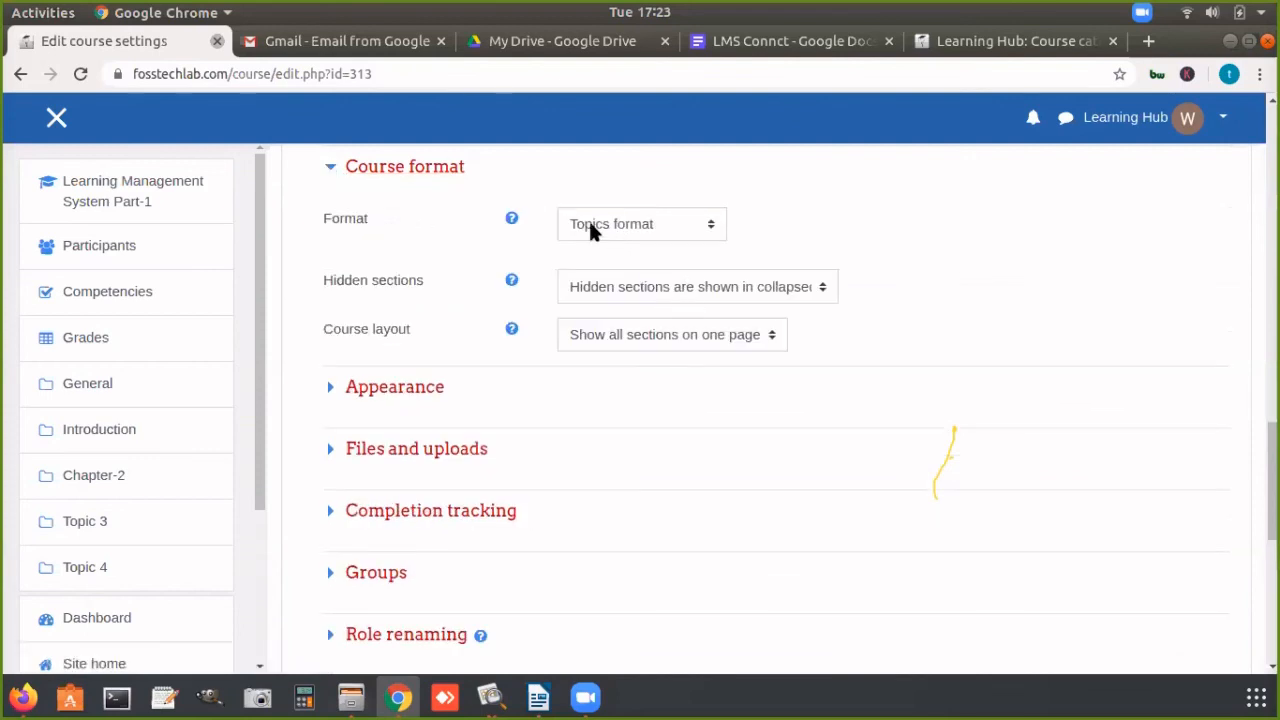
left_click(675, 226)
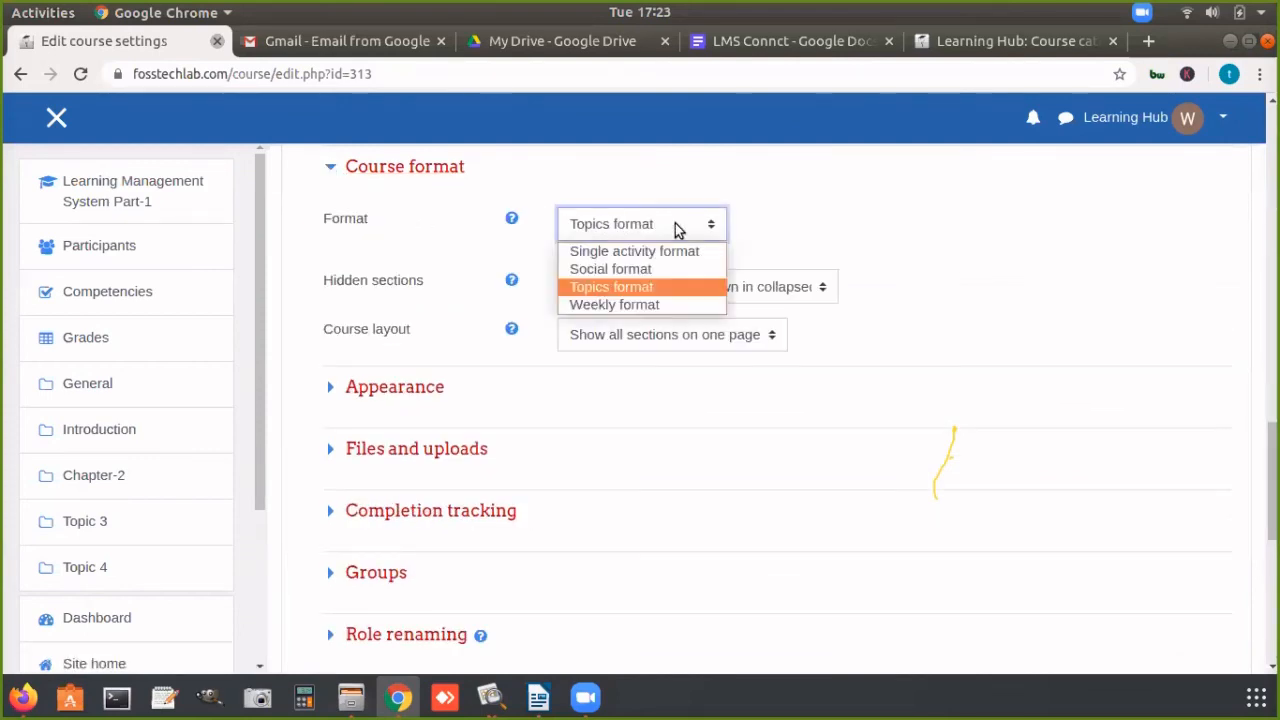
left_click(649, 304)
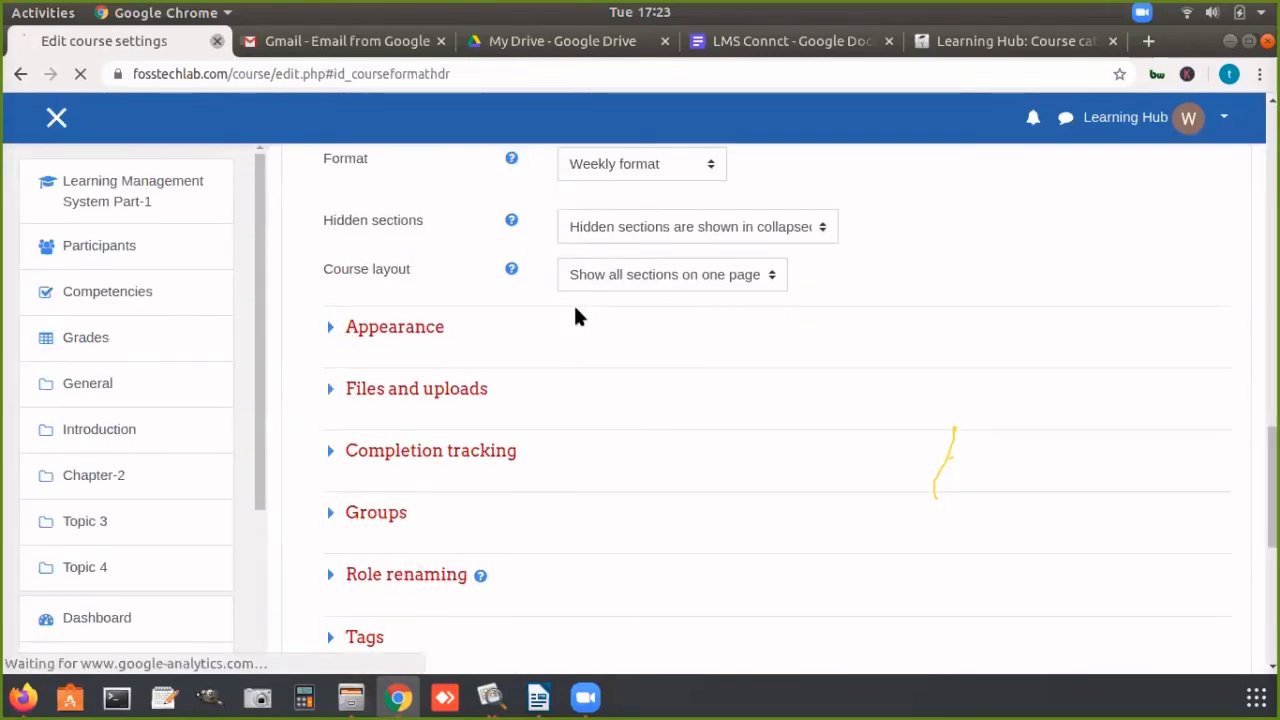
left_click(609, 171)
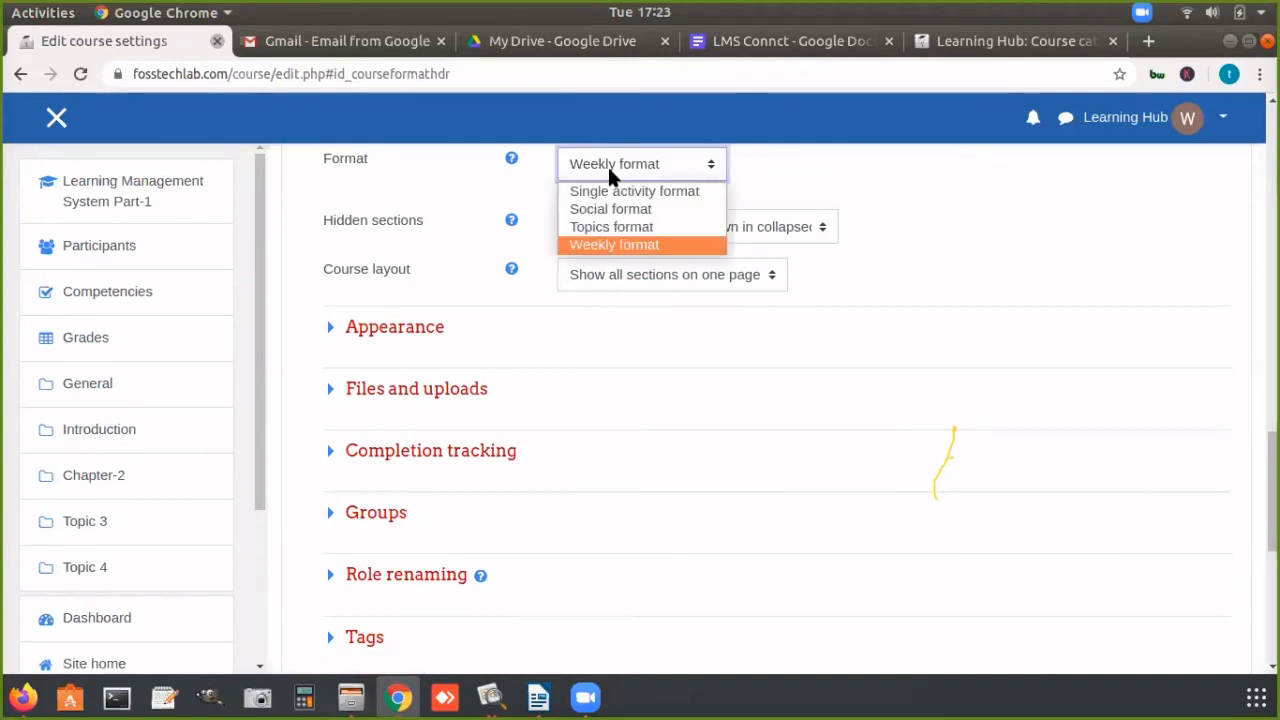
left_click(606, 227)
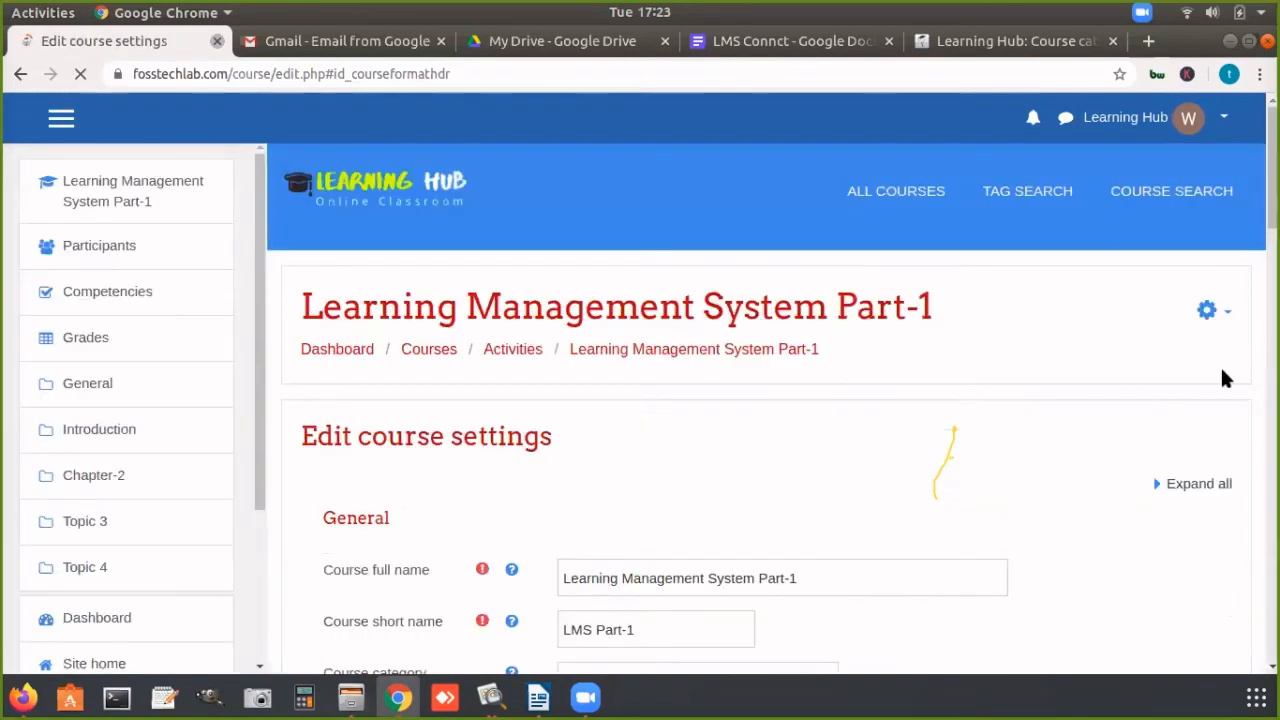
scroll(779, 500, "down", 3)
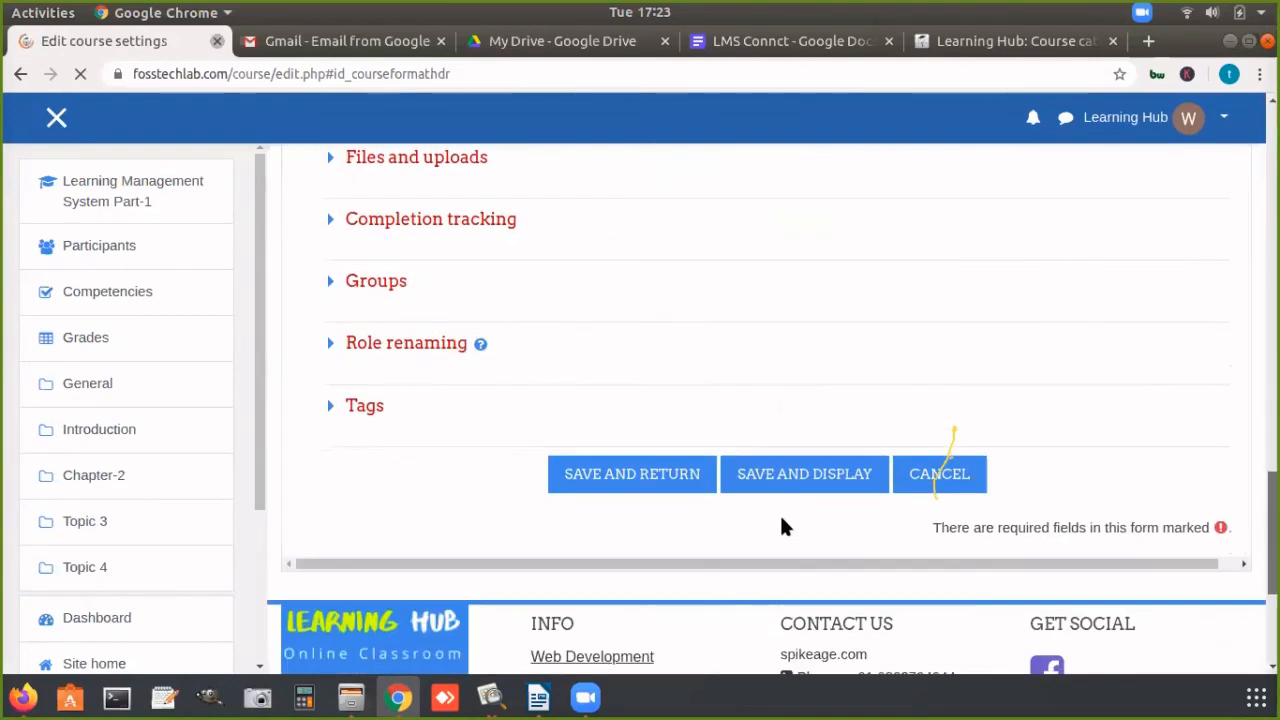
scroll(940, 495, "up", 4)
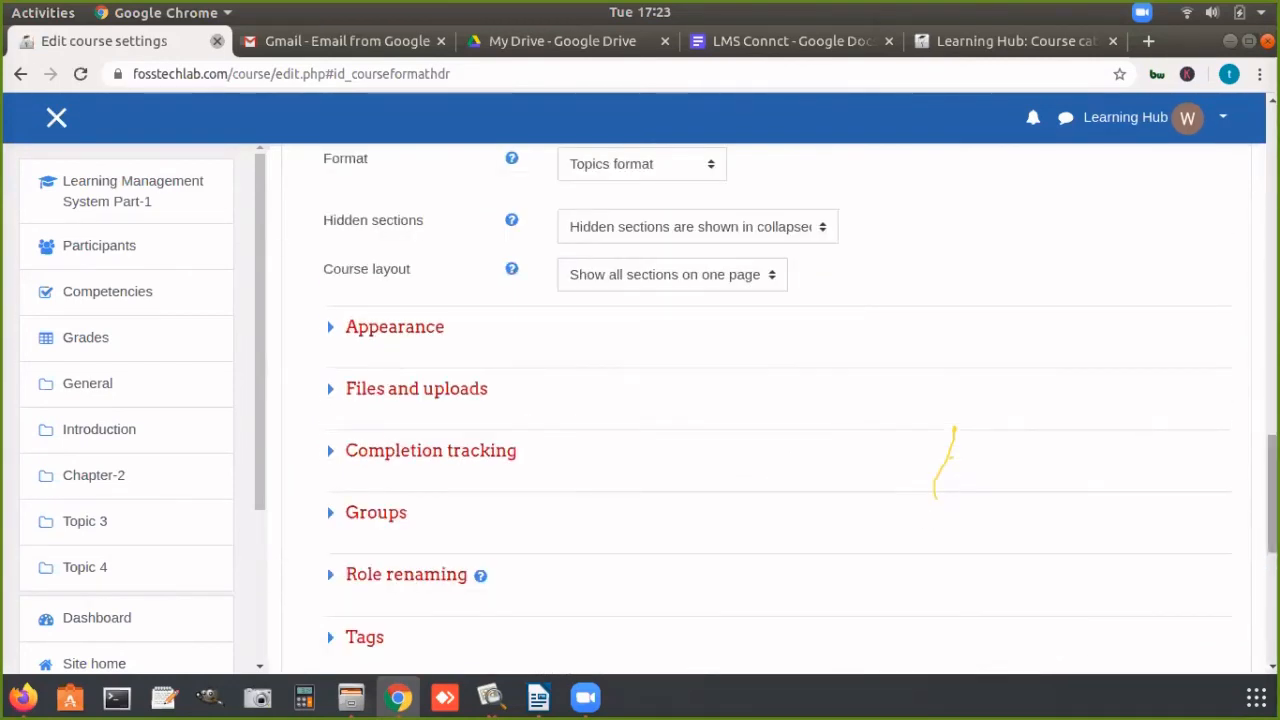
left_click_drag(1273, 492, 1273, 500)
scroll(1094, 464, "down", 4)
left_click(935, 457)
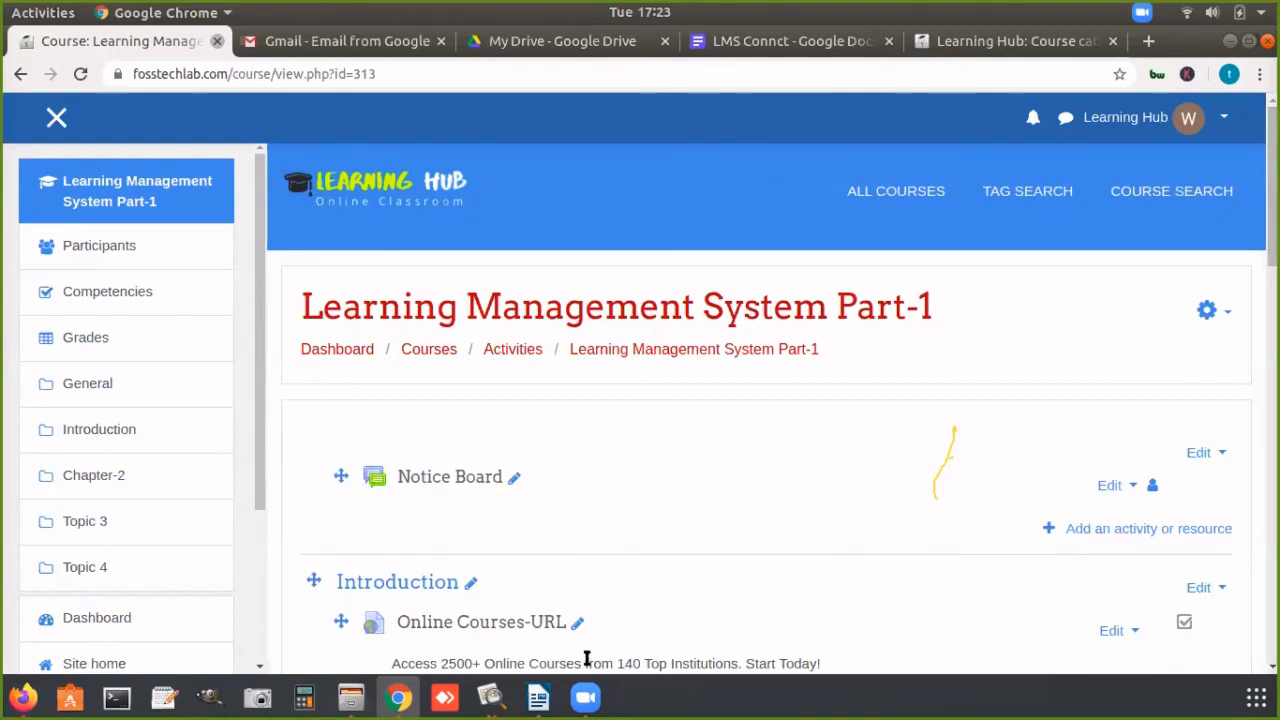
Step: Switch to Google Drive to view My Drive, and bring up the LMS Connct document in Google Docs
left_click(586, 697)
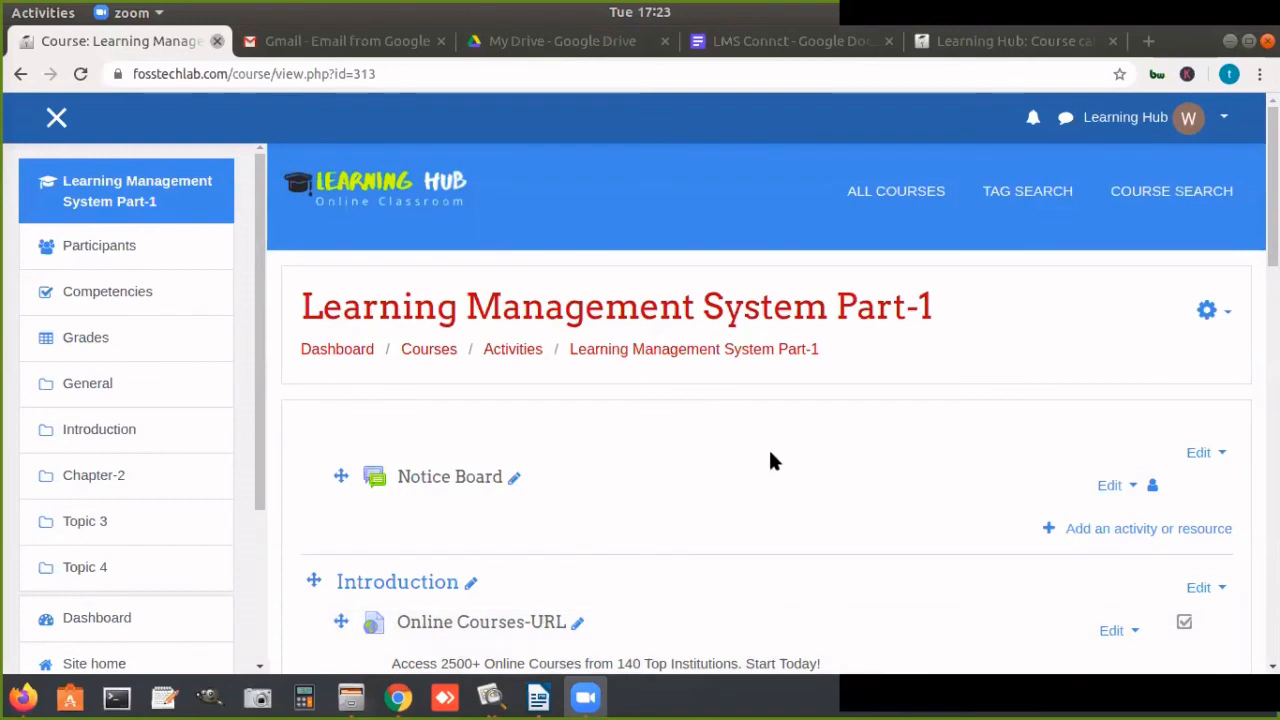
left_click(770, 394)
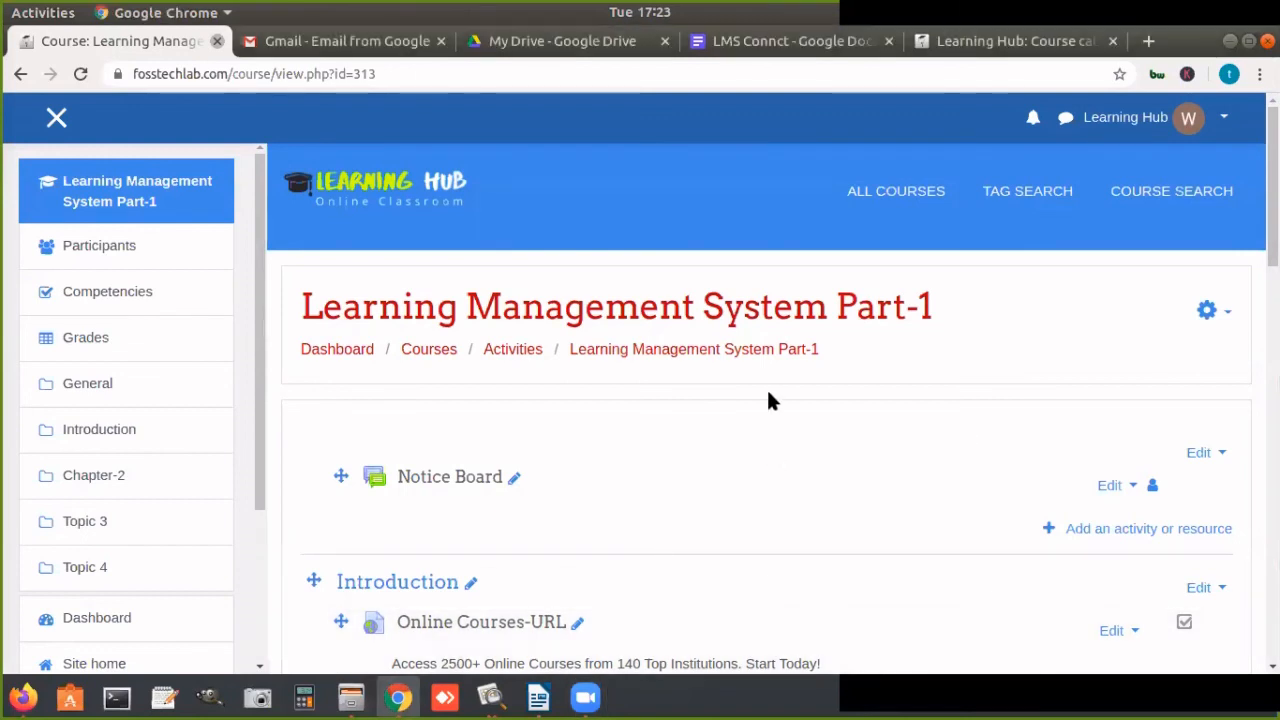
left_click(602, 47)
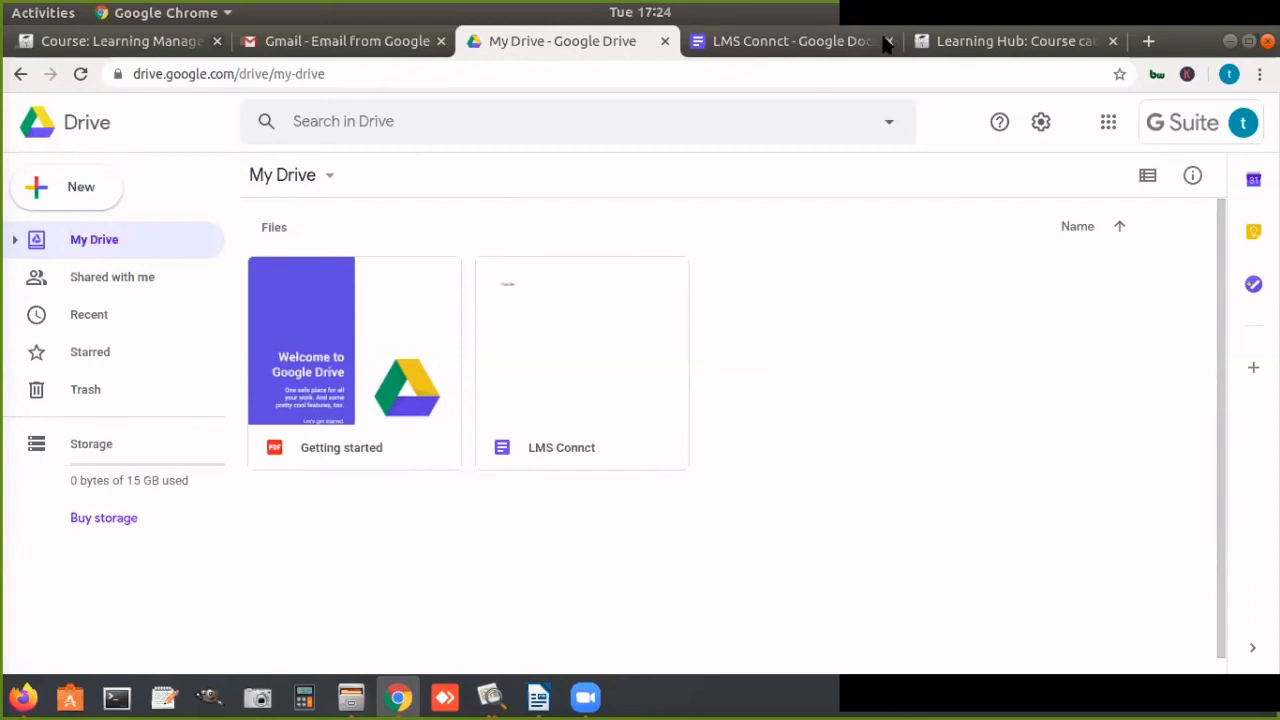
left_click(800, 45)
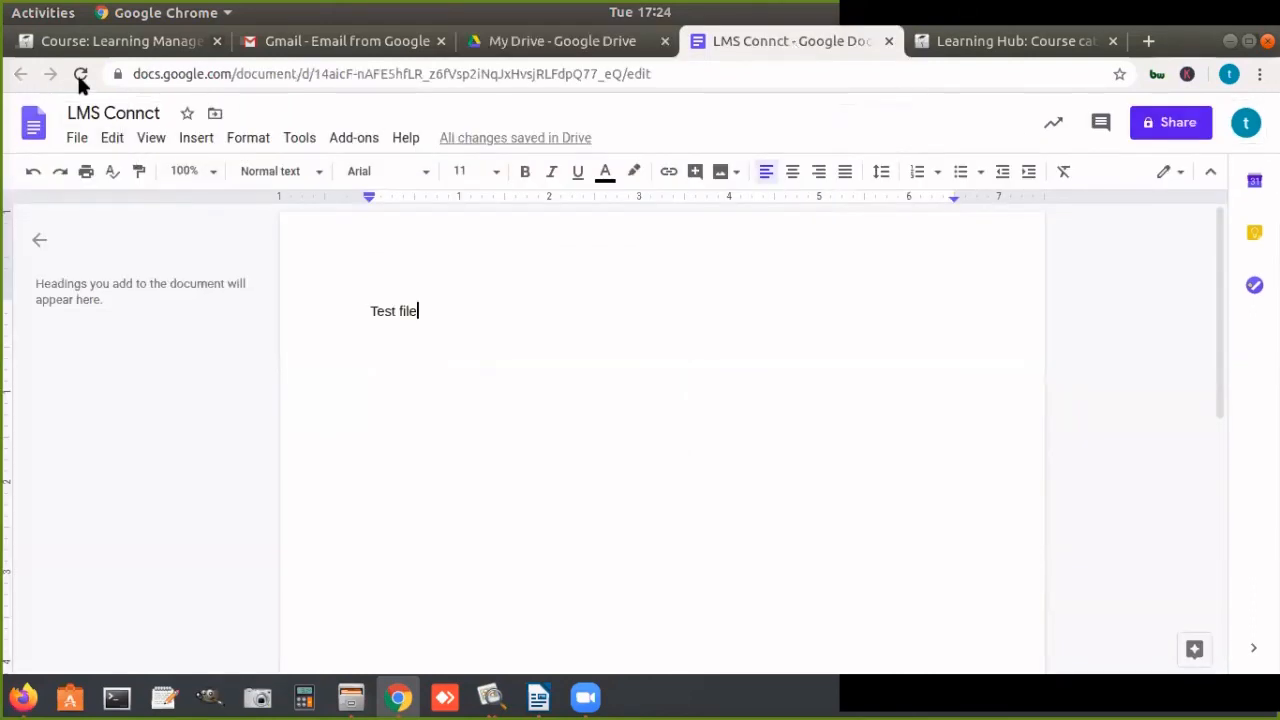
Step: Check the LMS Connct document's address and its entry in My Drive, and return to the Moodle course page
left_click(240, 74)
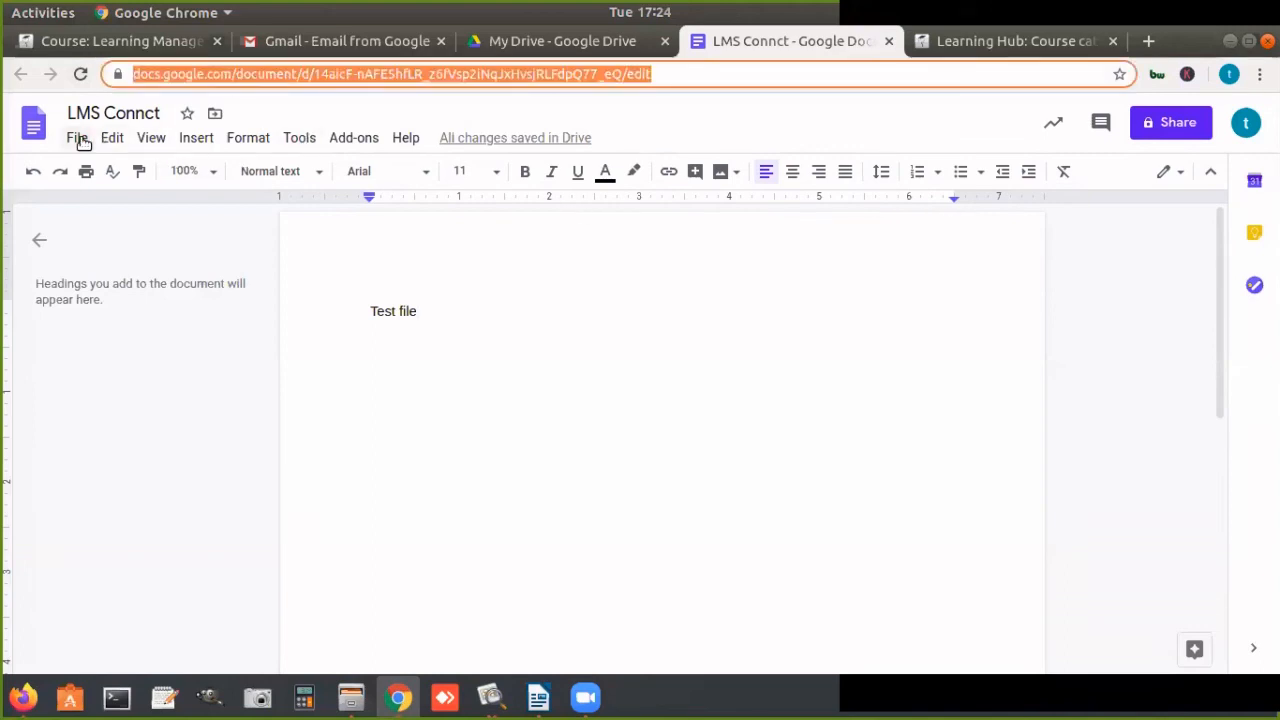
left_click(608, 44)
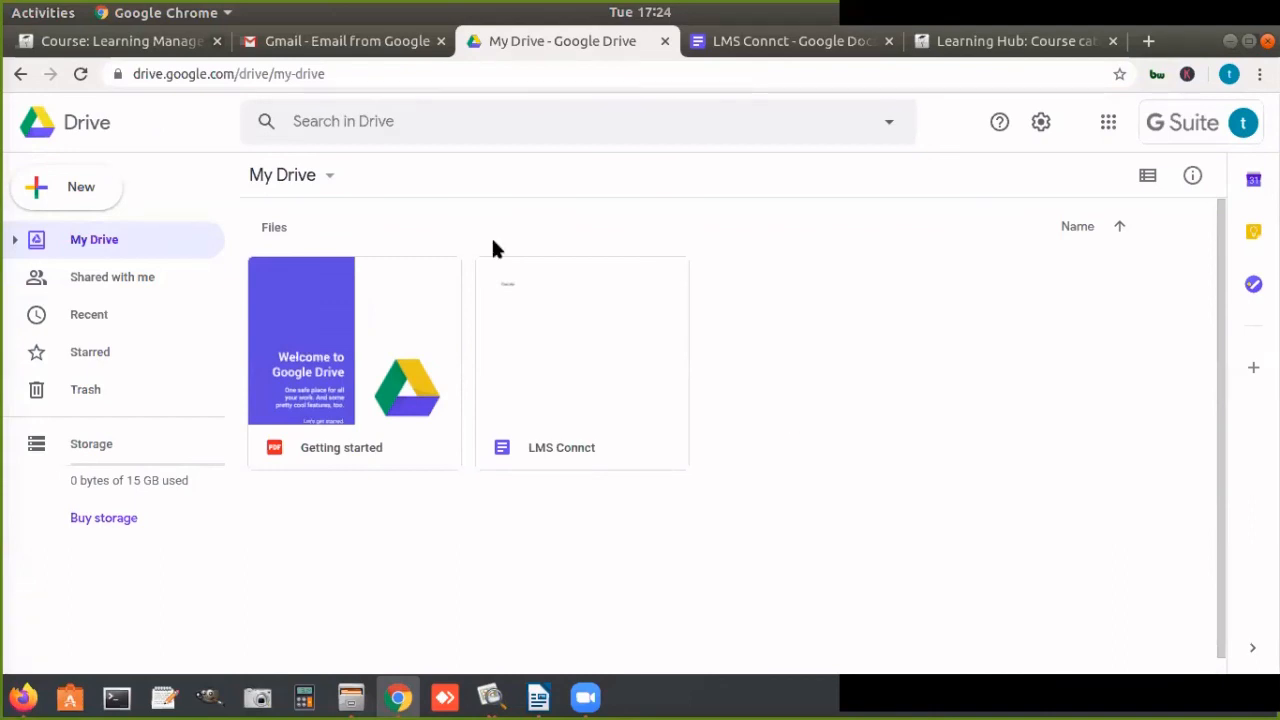
left_click(192, 41)
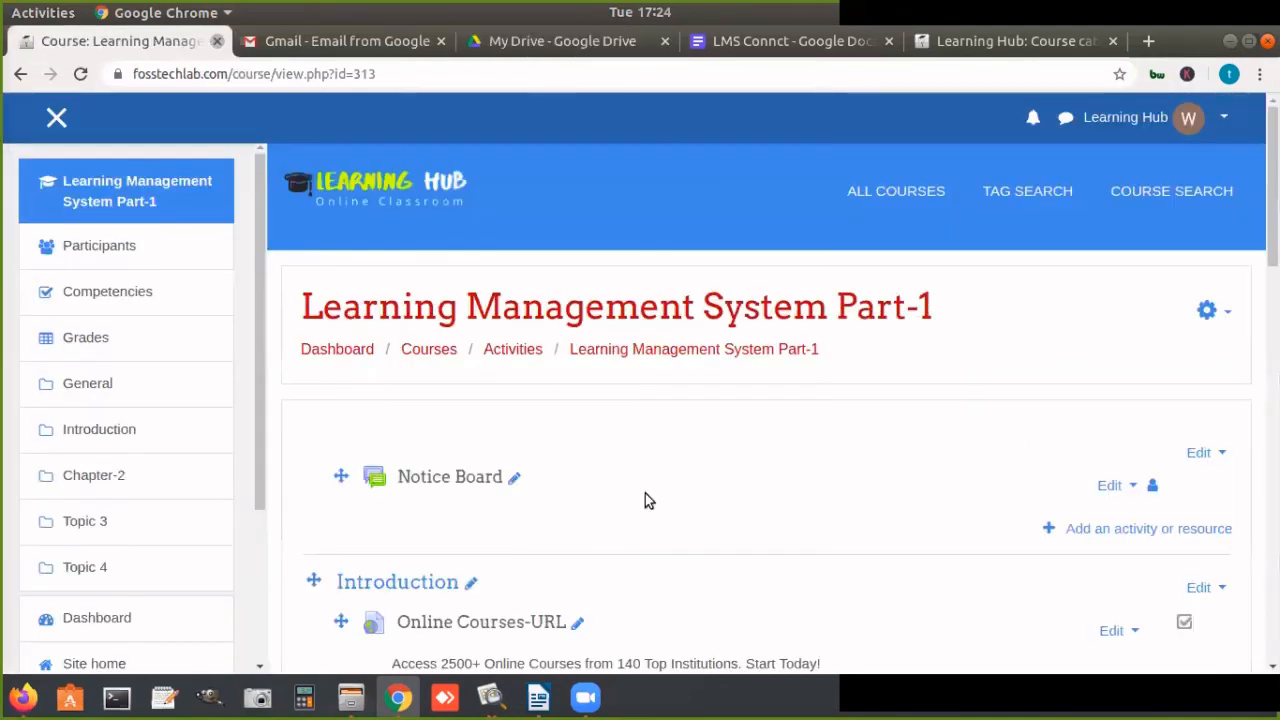
left_click(1220, 41)
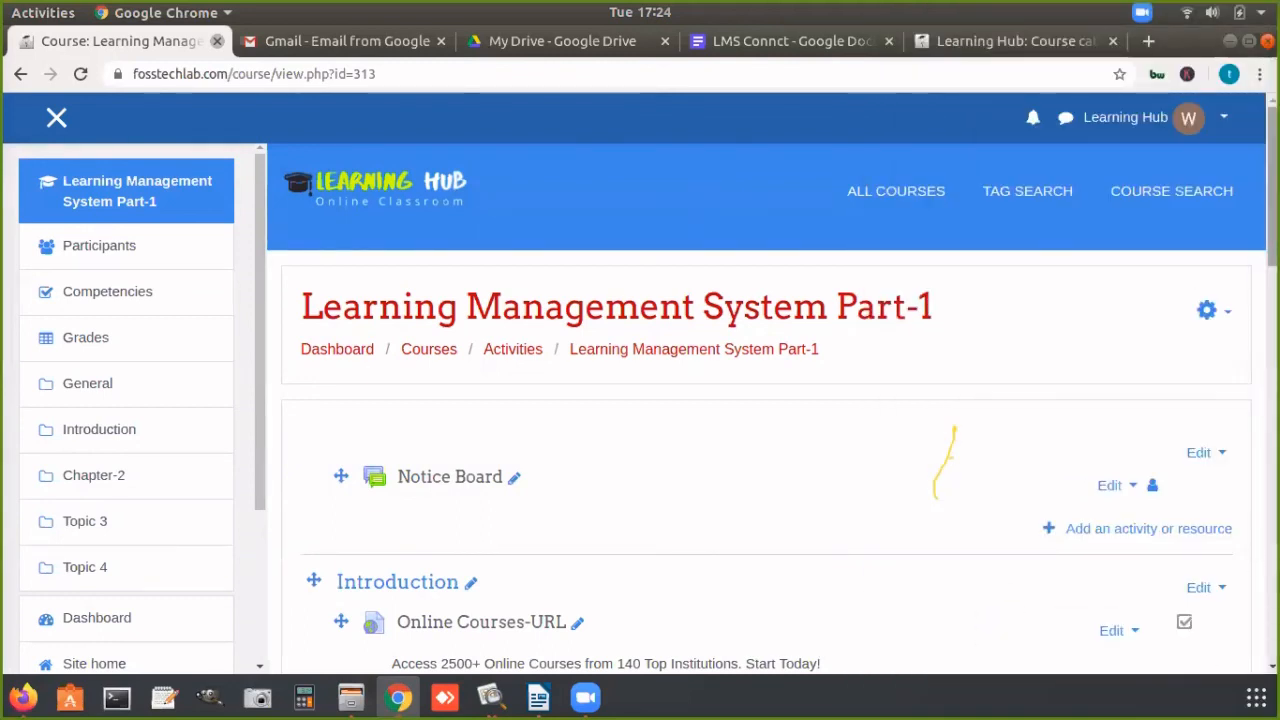
Step: Start a new File resource in the Introduction section and view the Google Drive files available in its file picker
scroll(766, 384, "down", 5)
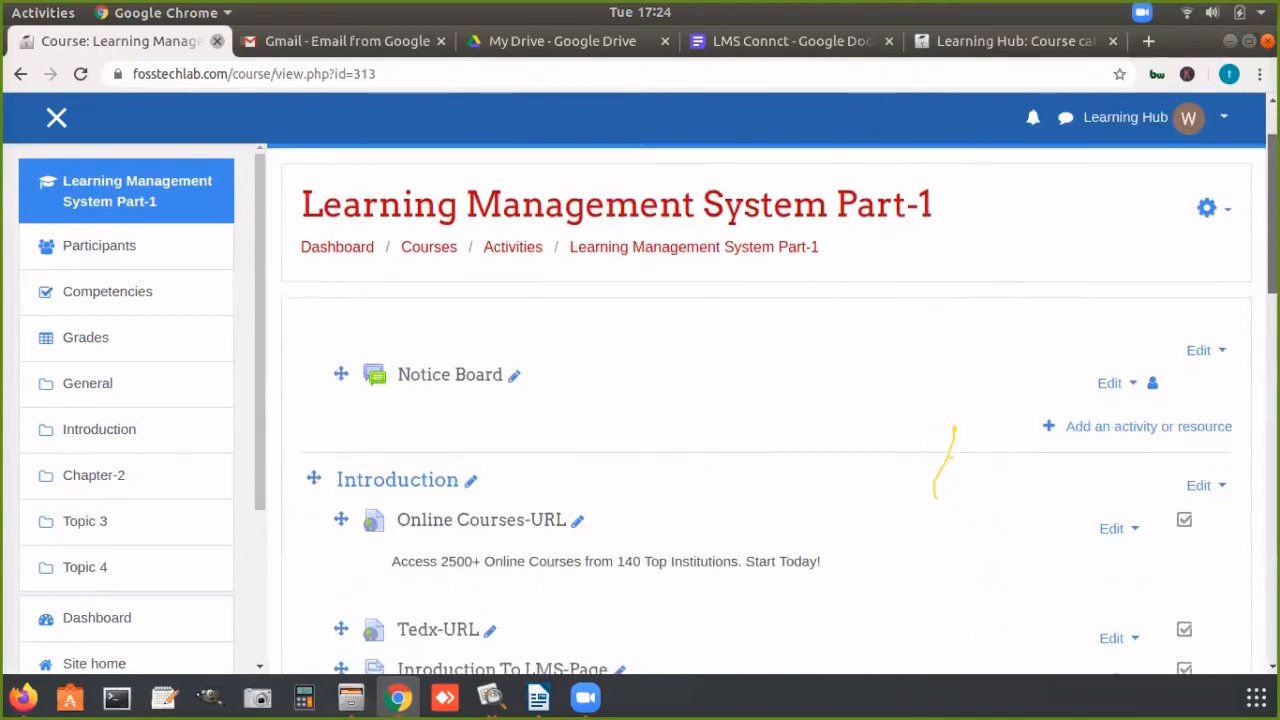
scroll(766, 400, "down", 3)
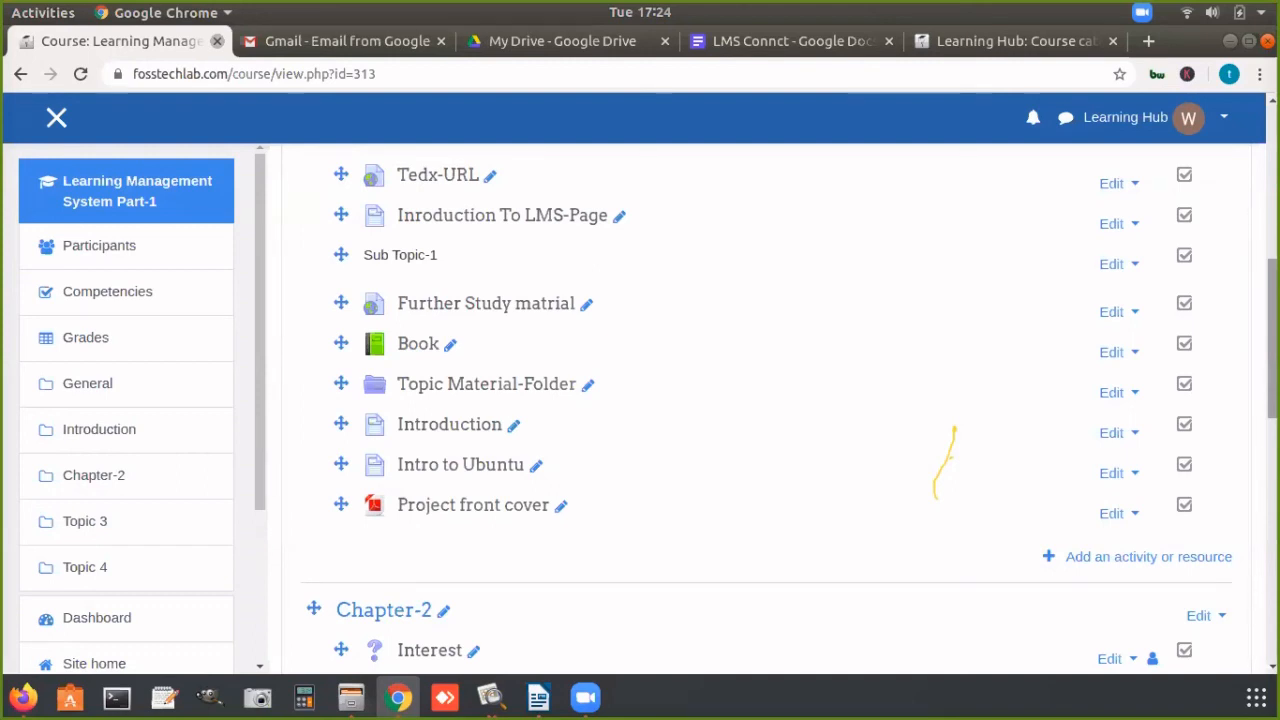
scroll(1175, 415, "down", 2)
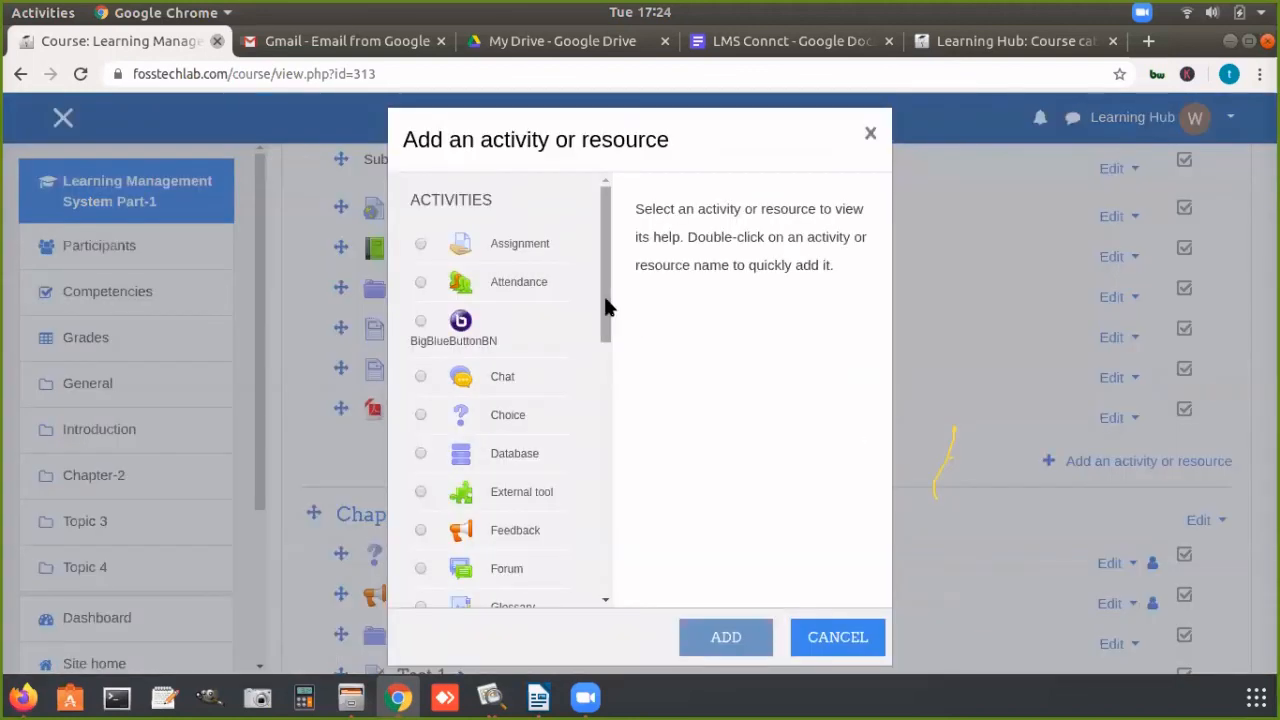
left_click_drag(604, 300, 590, 505)
left_click(500, 498)
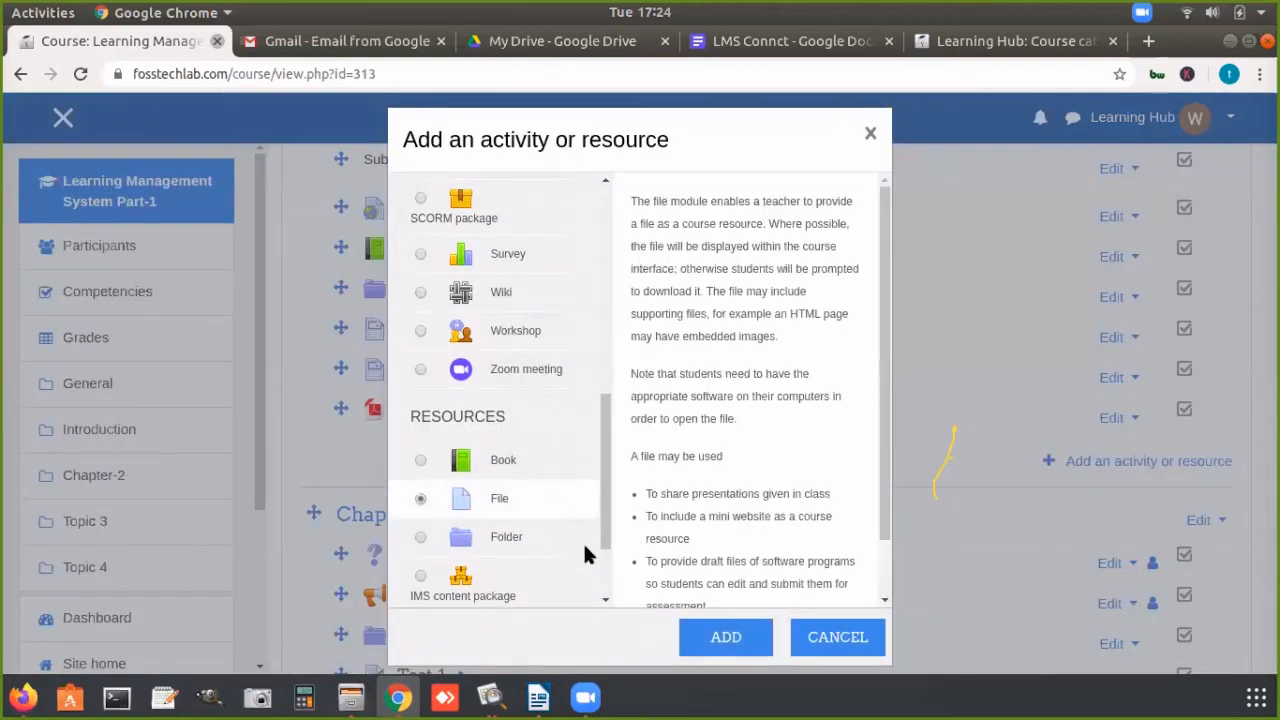
left_click(712, 636)
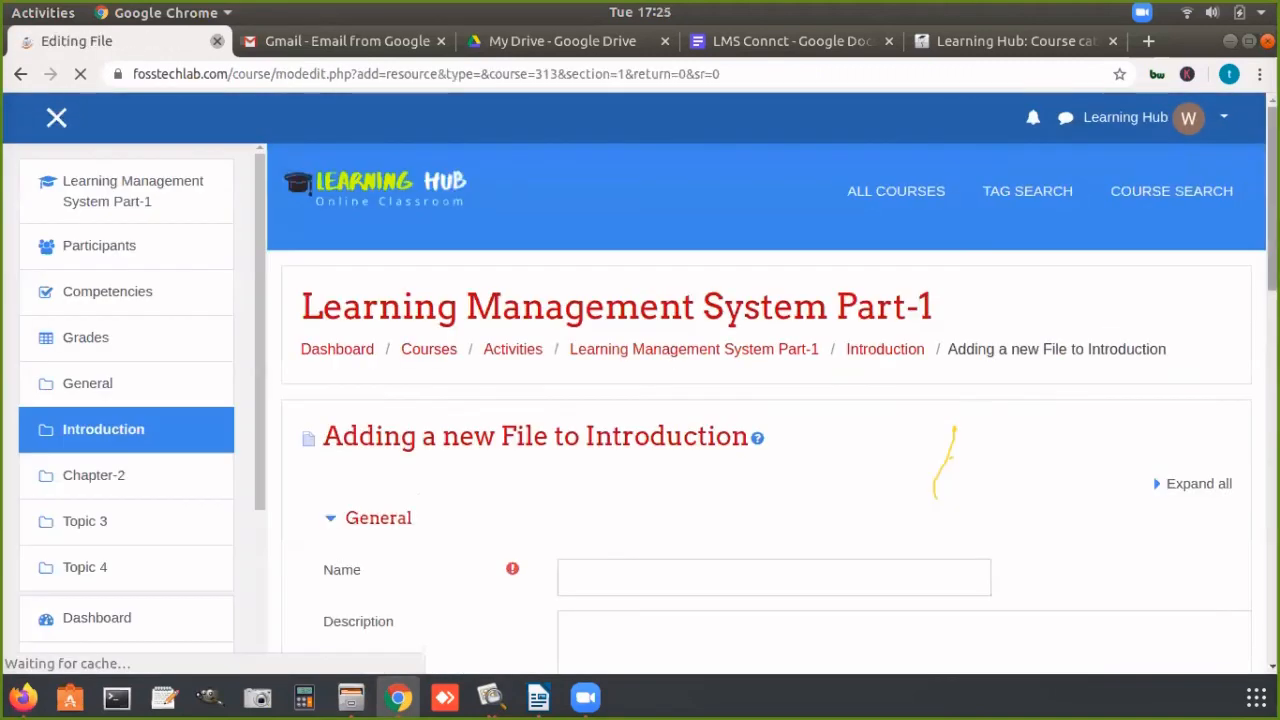
scroll(575, 289, "down", 5)
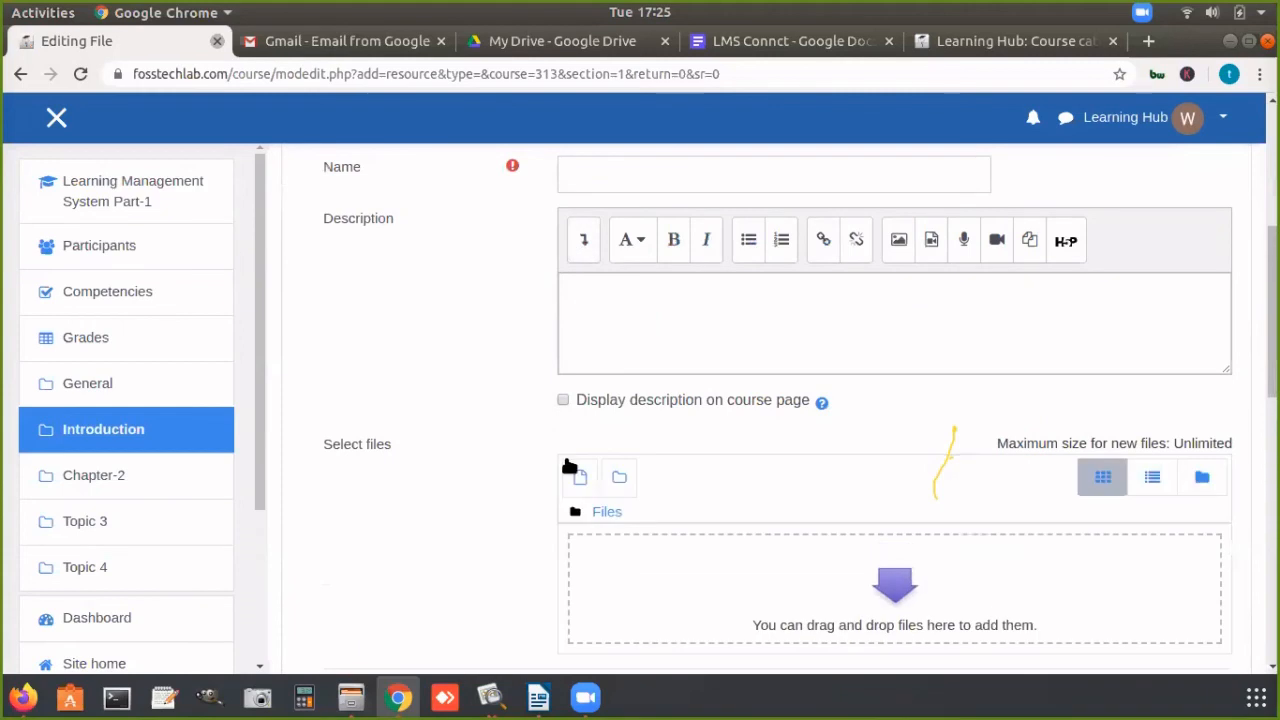
left_click(574, 472)
left_click(335, 424)
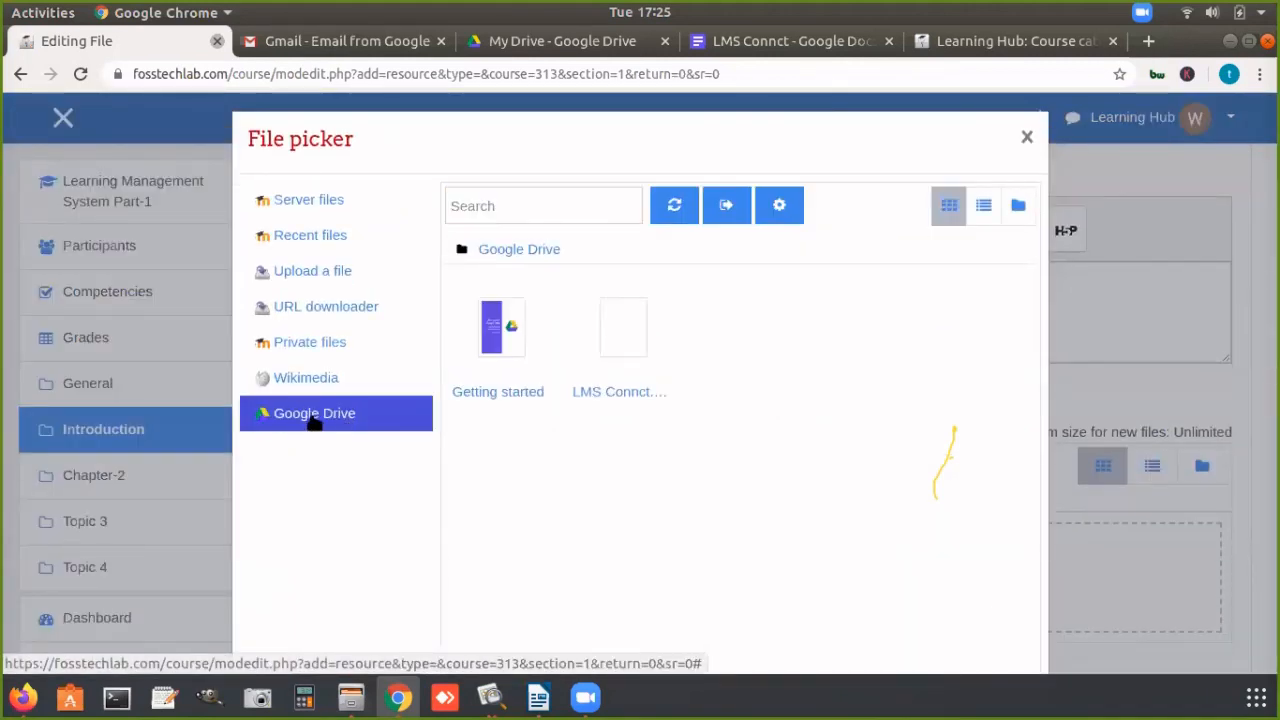
Step: Reopen the file picker at Google Drive, bring up the linked Drive in the browser, and return to the File form
left_click(1027, 136)
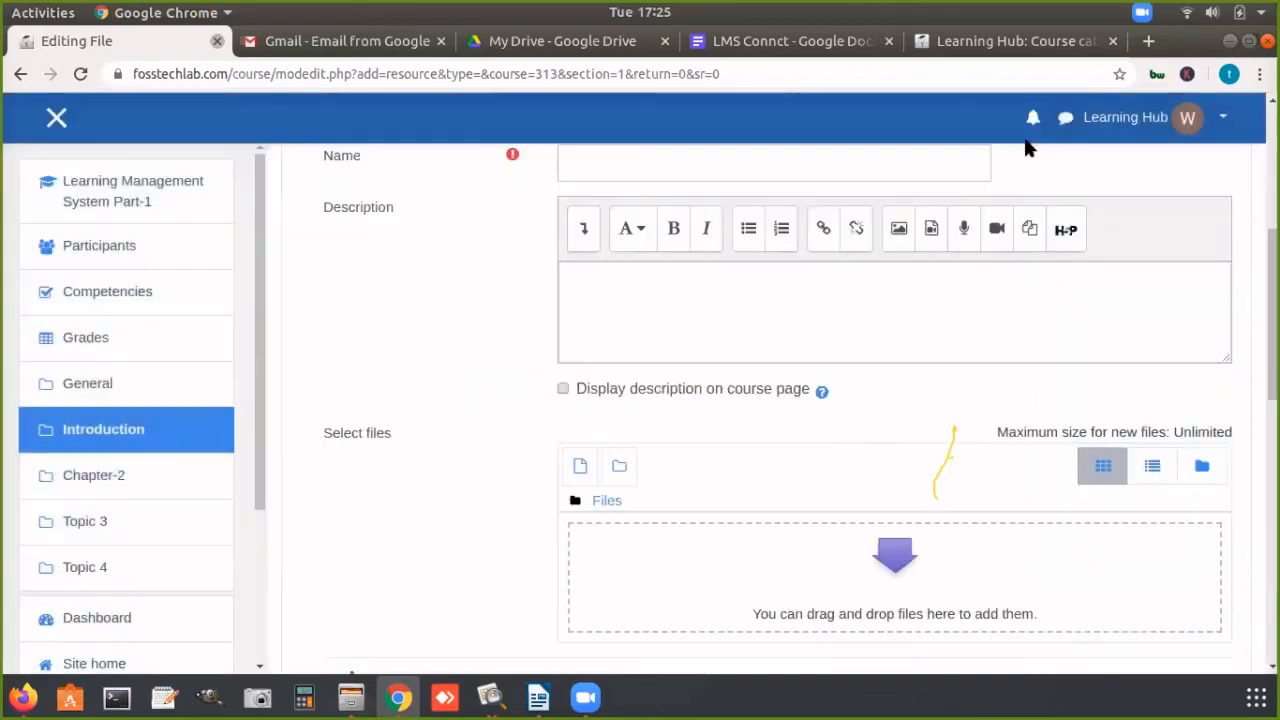
left_click(578, 467)
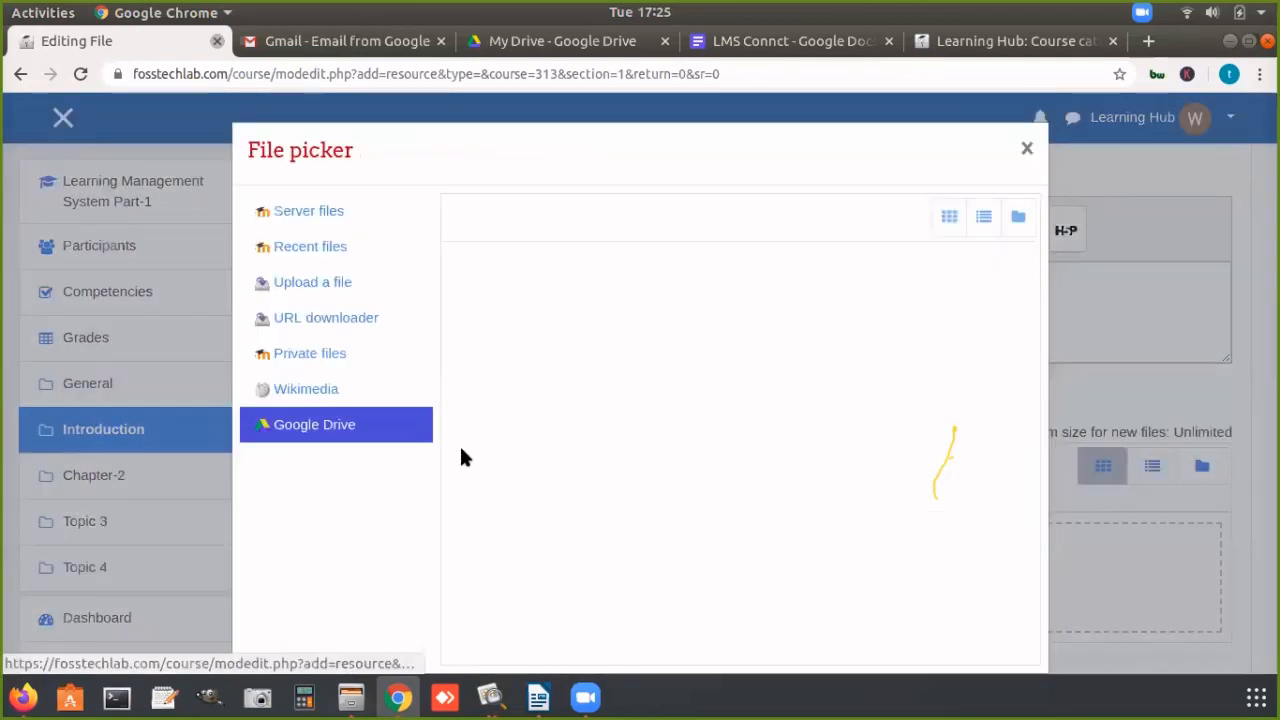
left_click(354, 430)
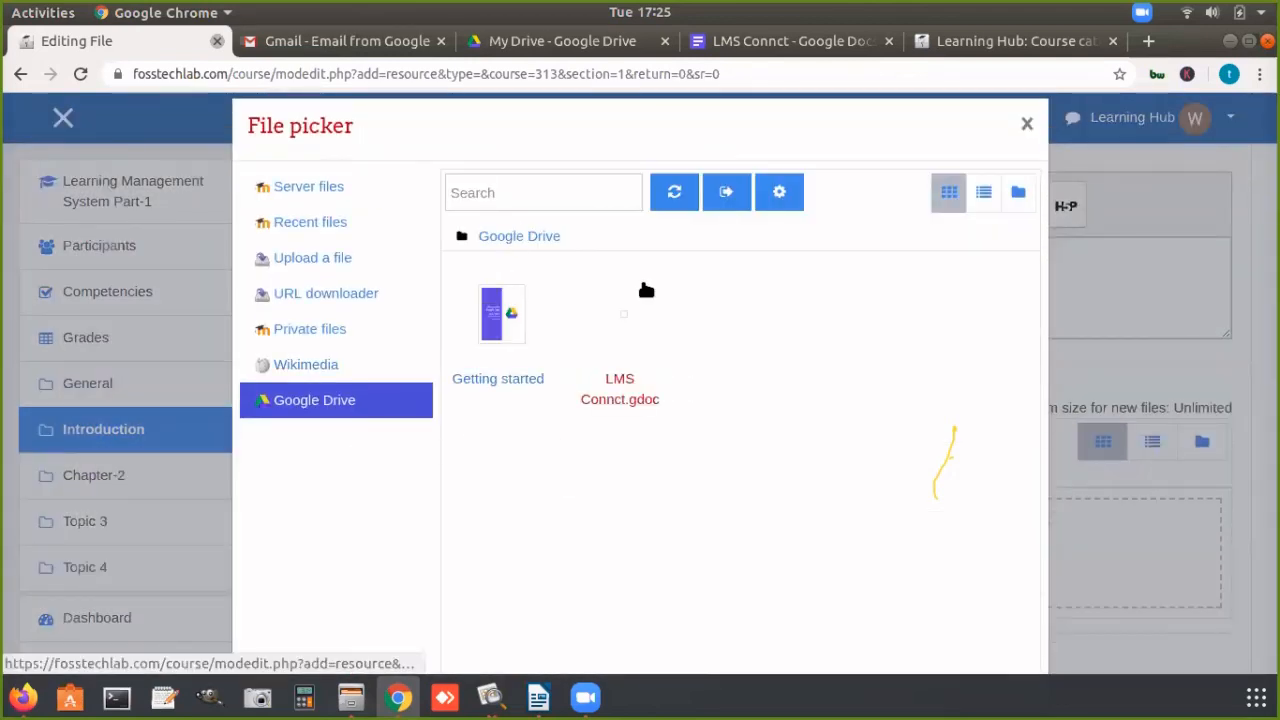
left_click(779, 195)
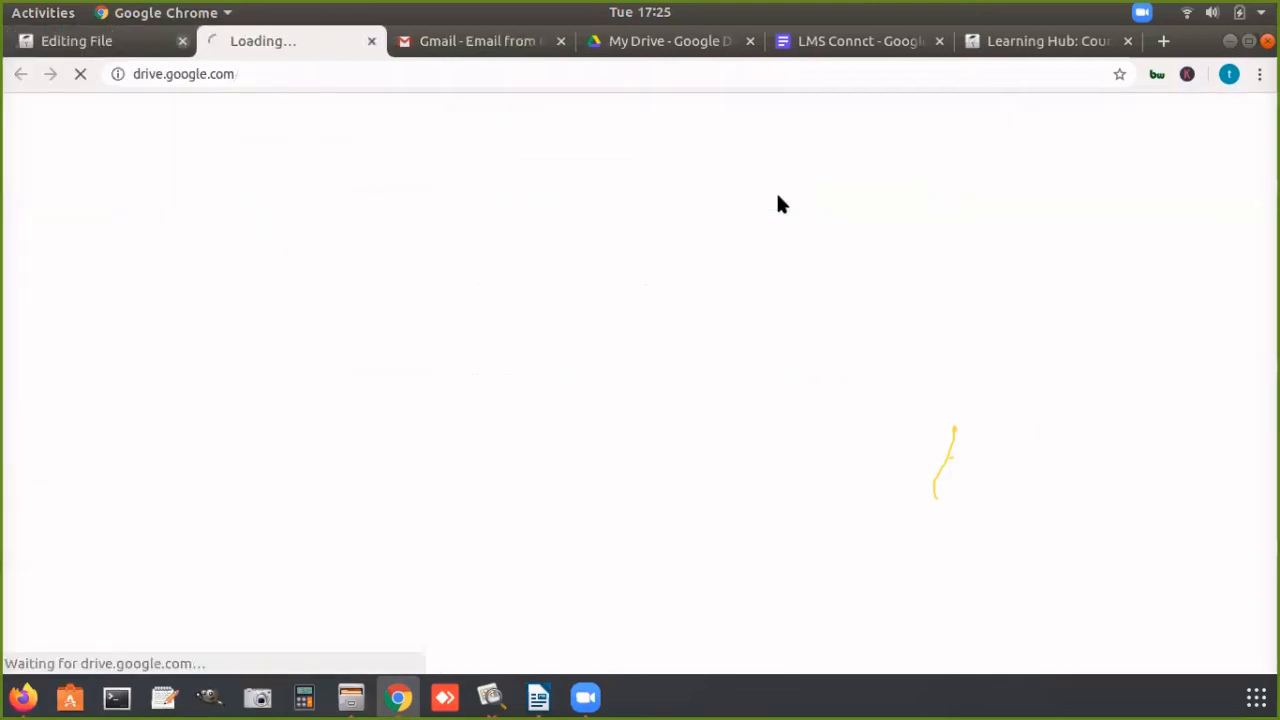
left_click(126, 38)
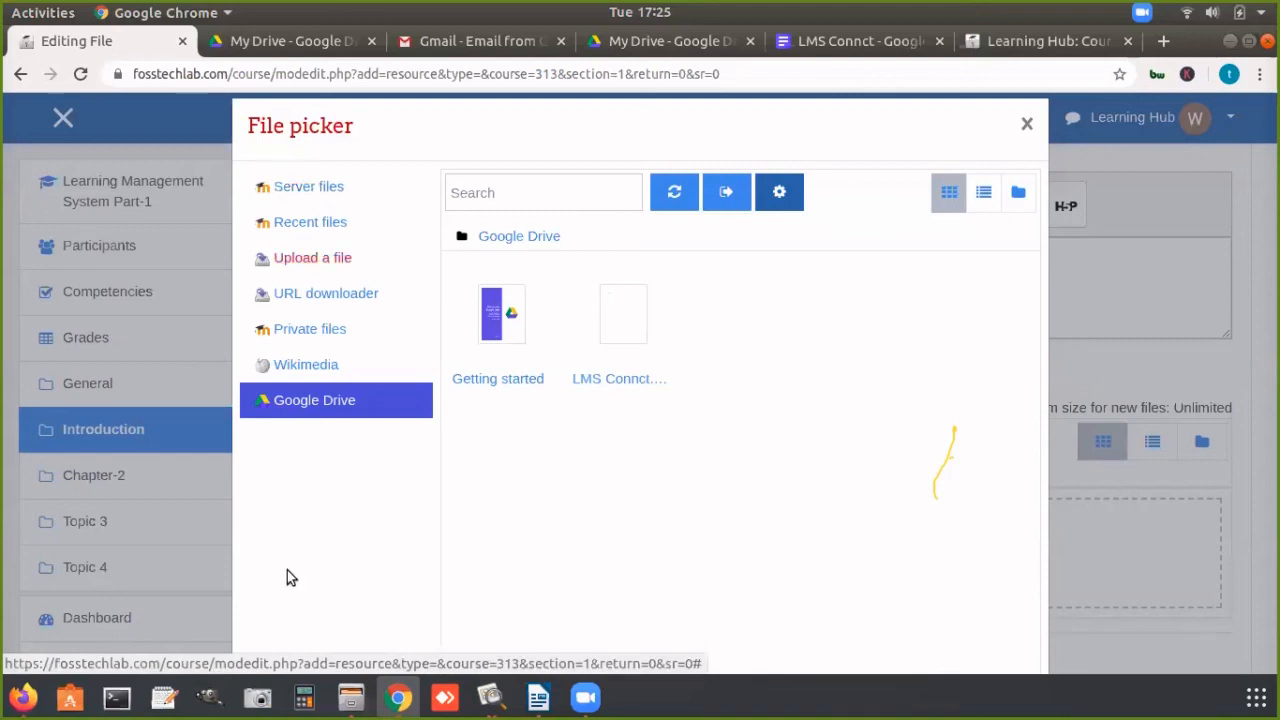
left_click(596, 698)
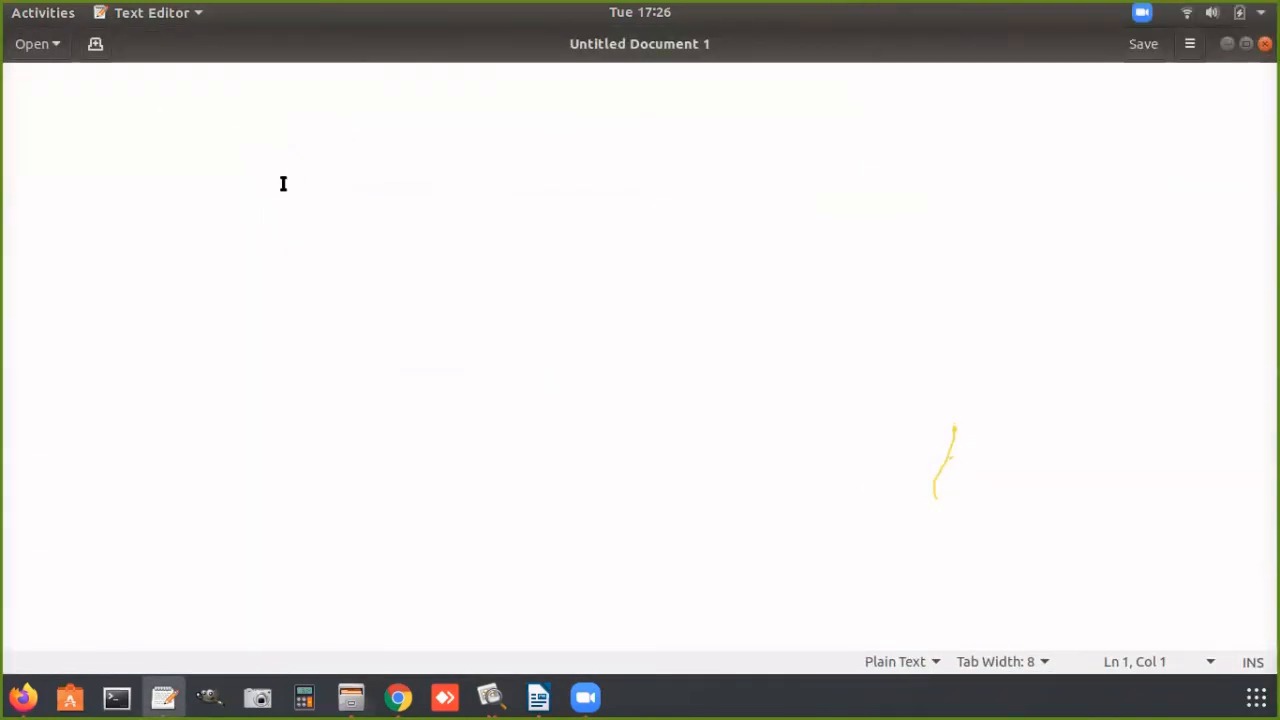
left_click(1227, 44)
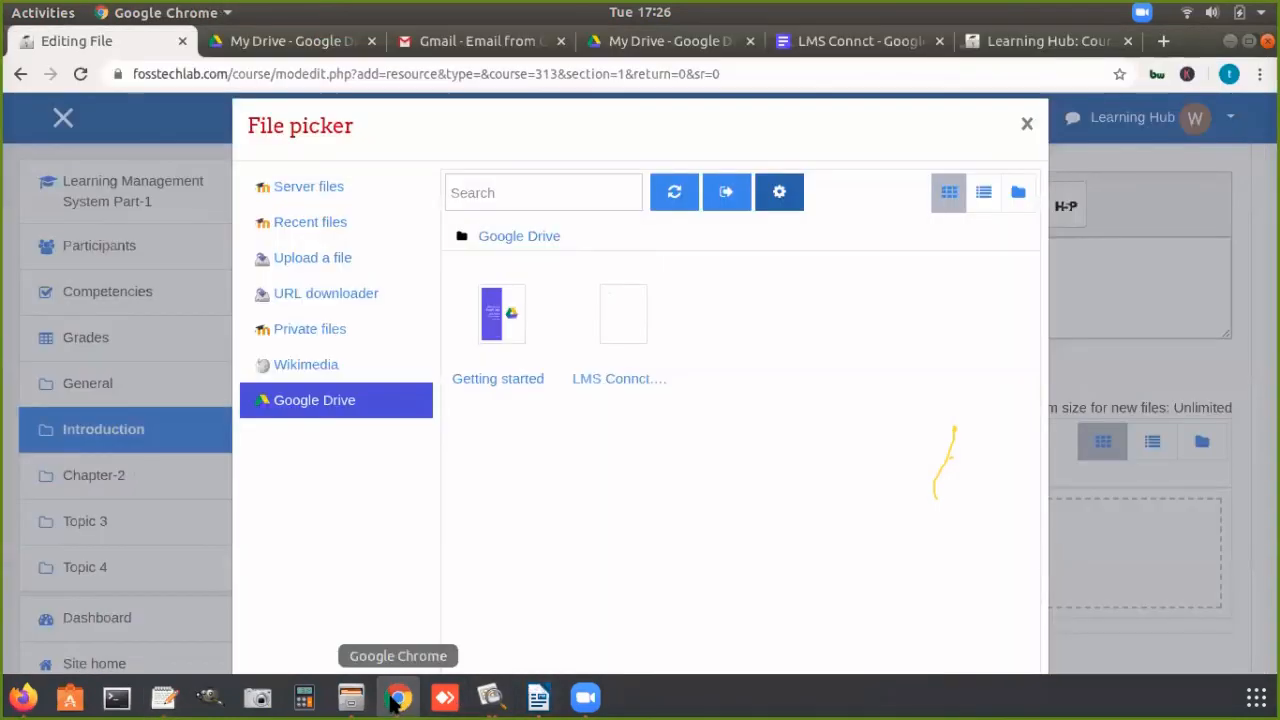
Step: Close the file picker and go back to the Learning Management System Part-1 course without adding the file
left_click(1027, 124)
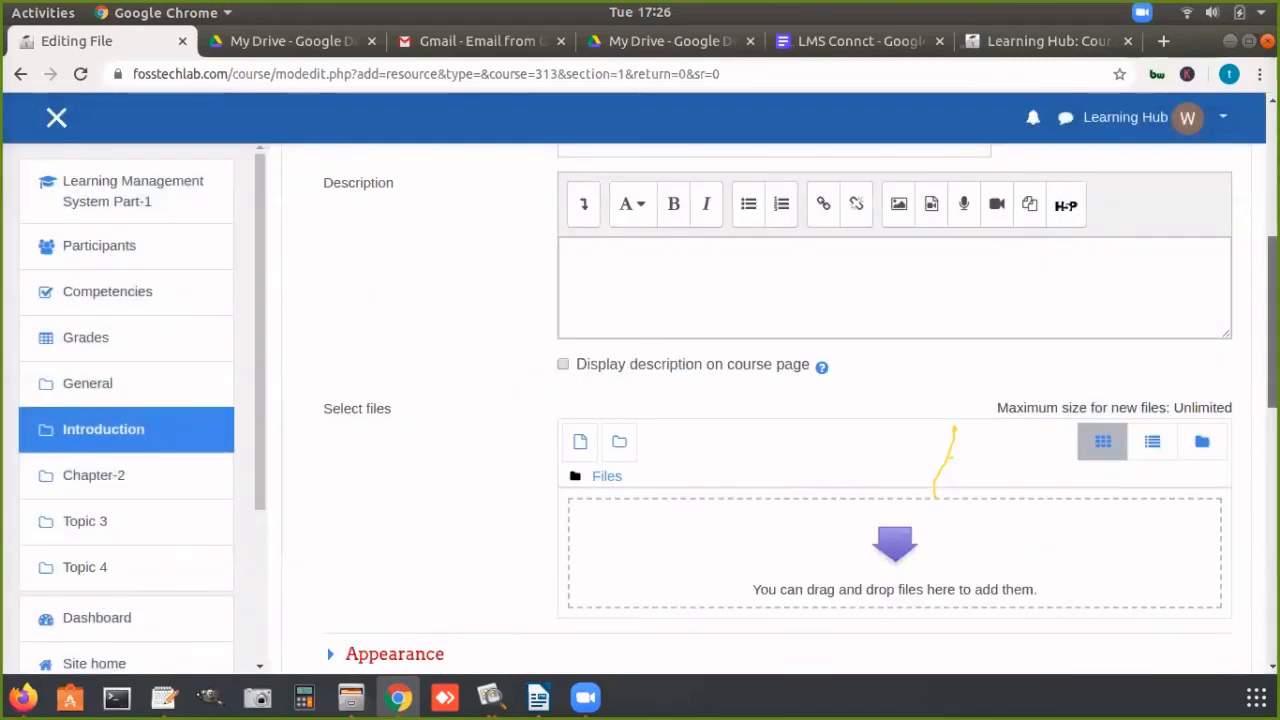
scroll(815, 260, "up", 5)
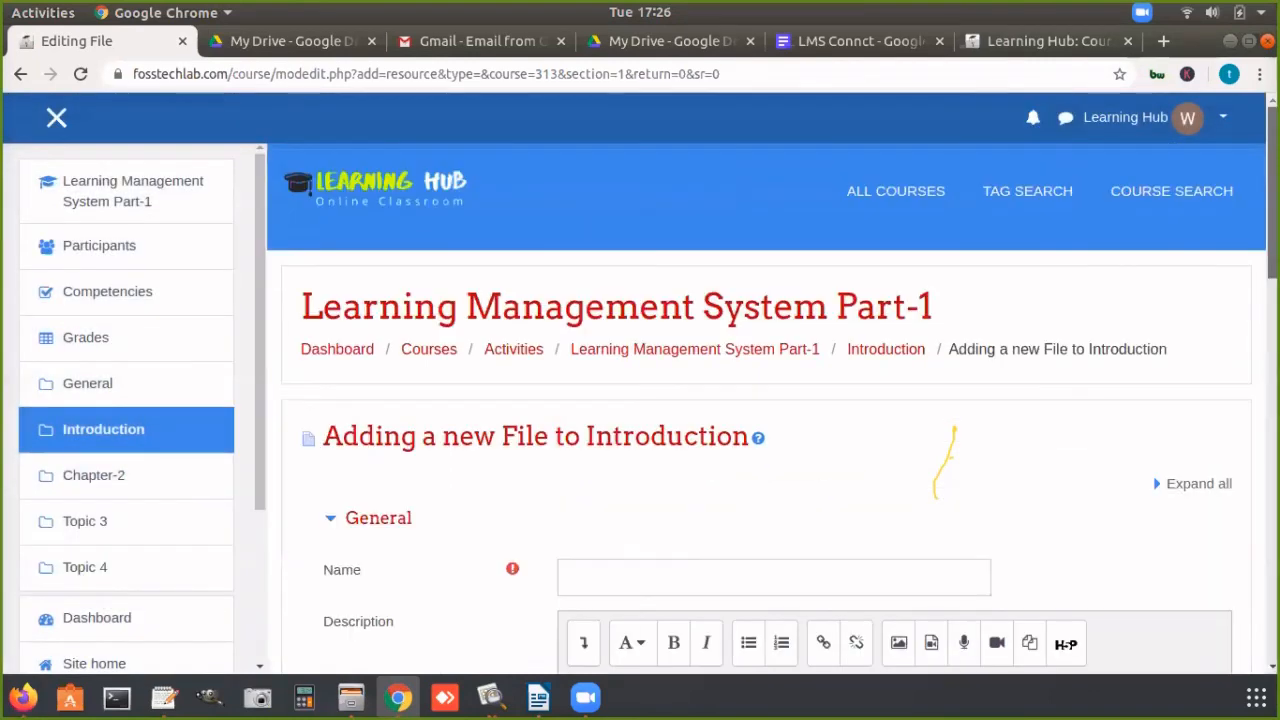
left_click(72, 176)
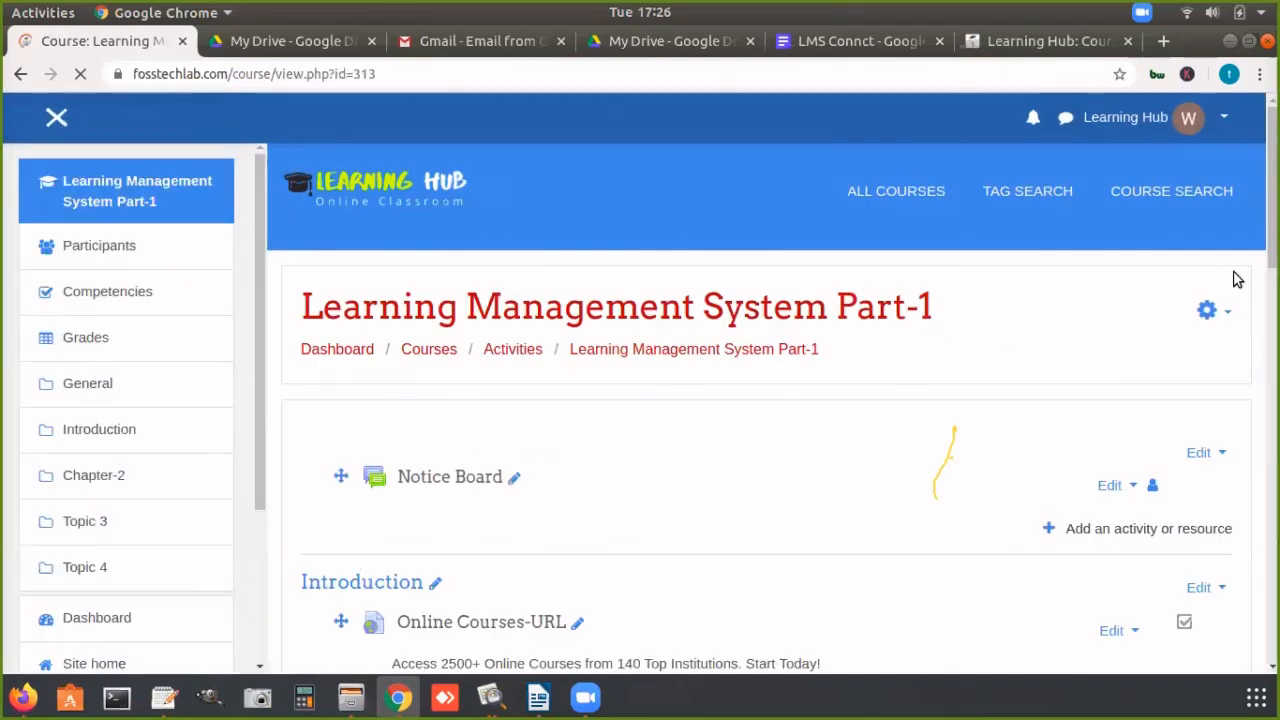
Step: Review the course start date and end date in the course settings, and return to the course page without saving
left_click_drag(296, 307, 1159, 300)
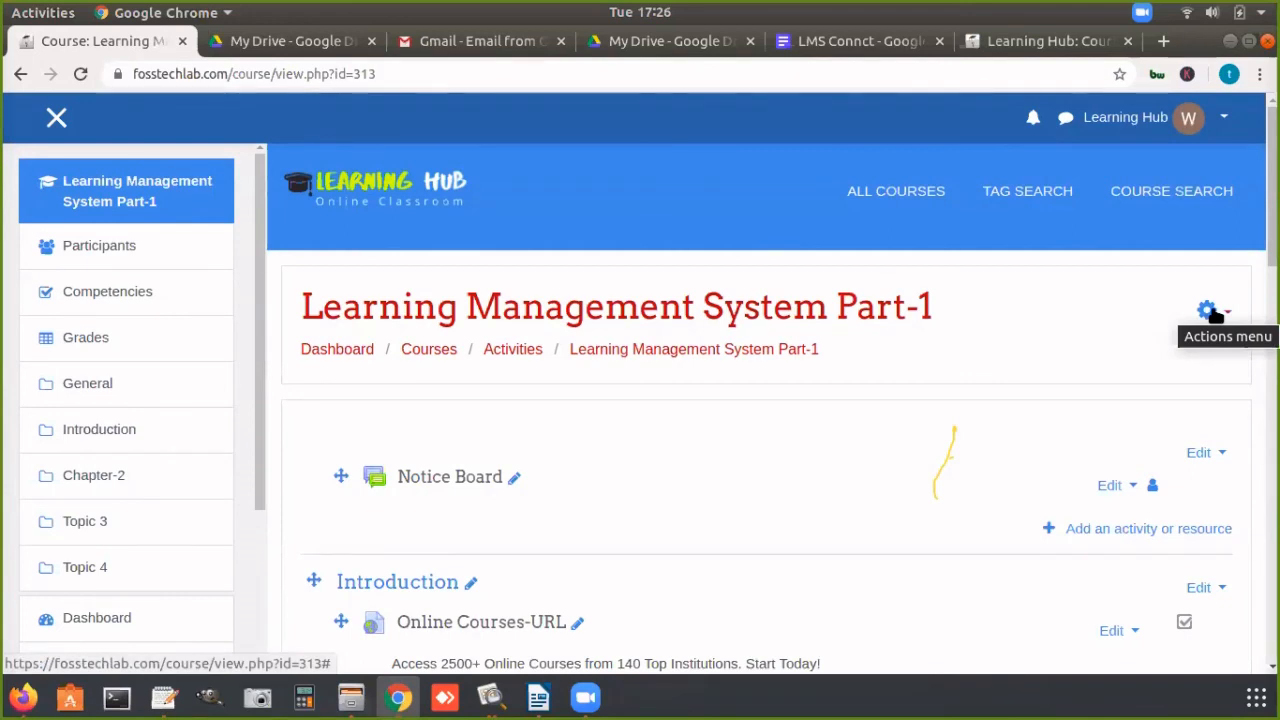
left_click(1214, 314)
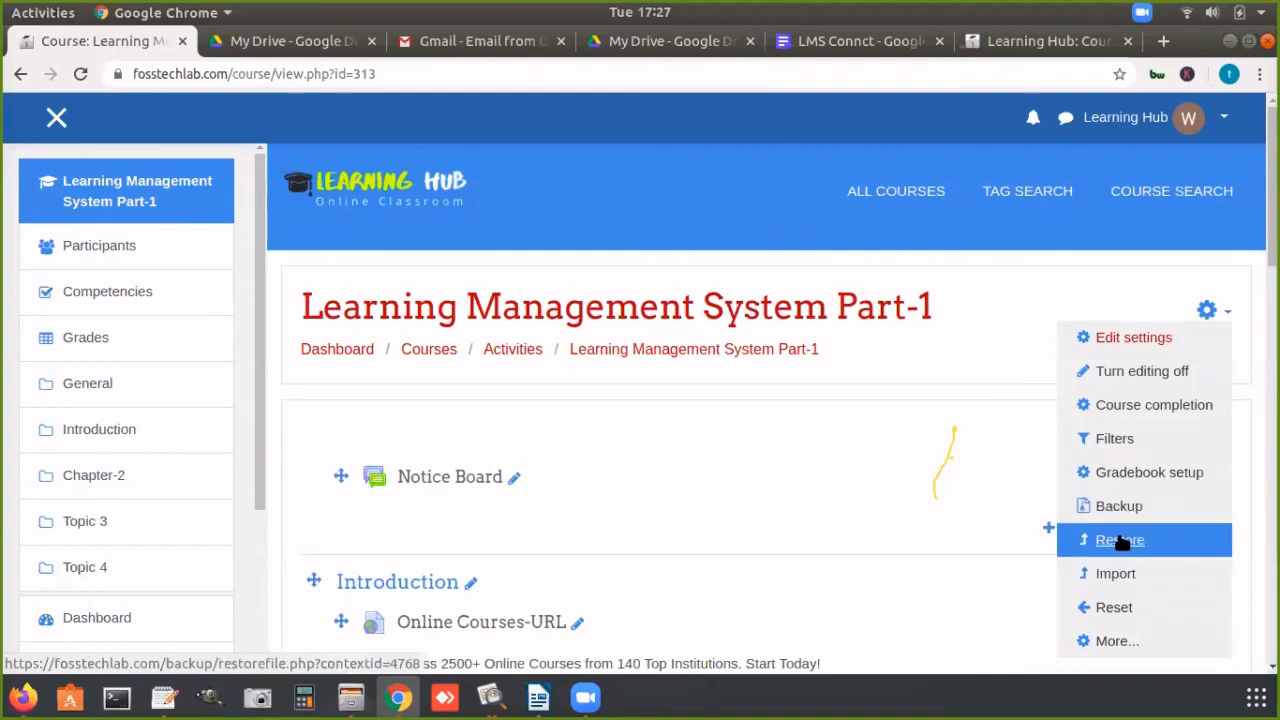
left_click(1141, 339)
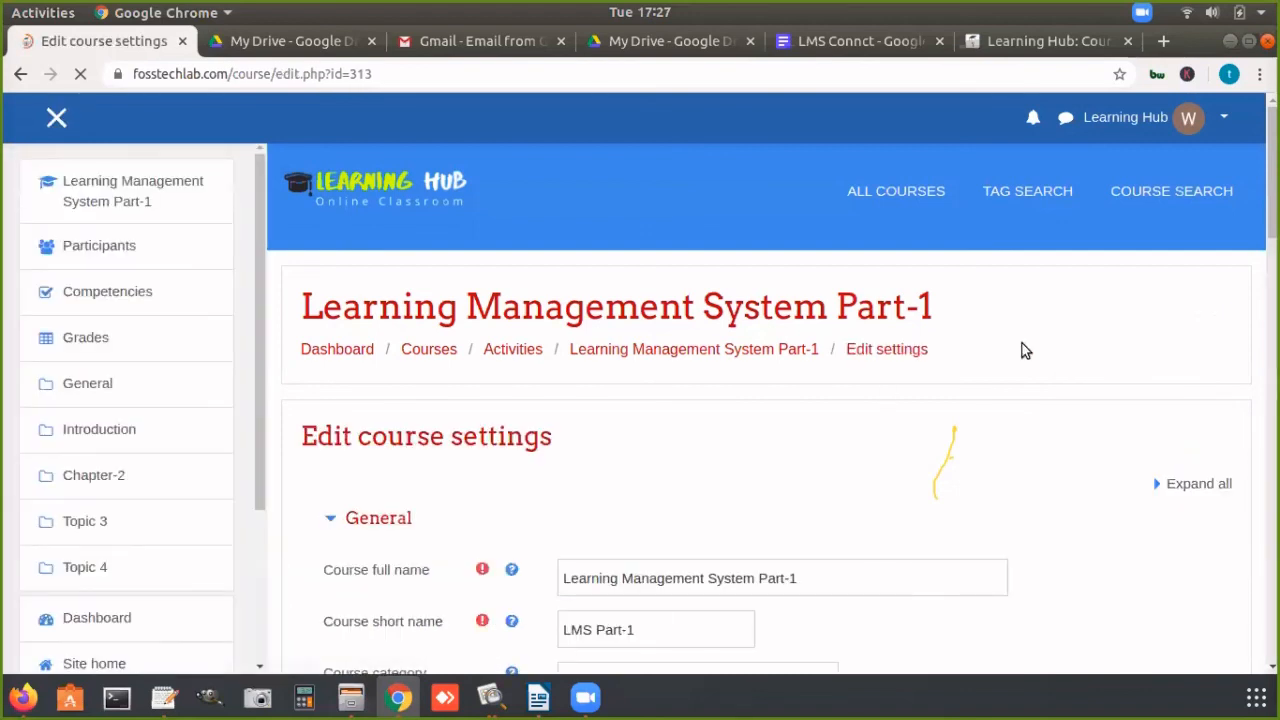
scroll(760, 400, "down", 3)
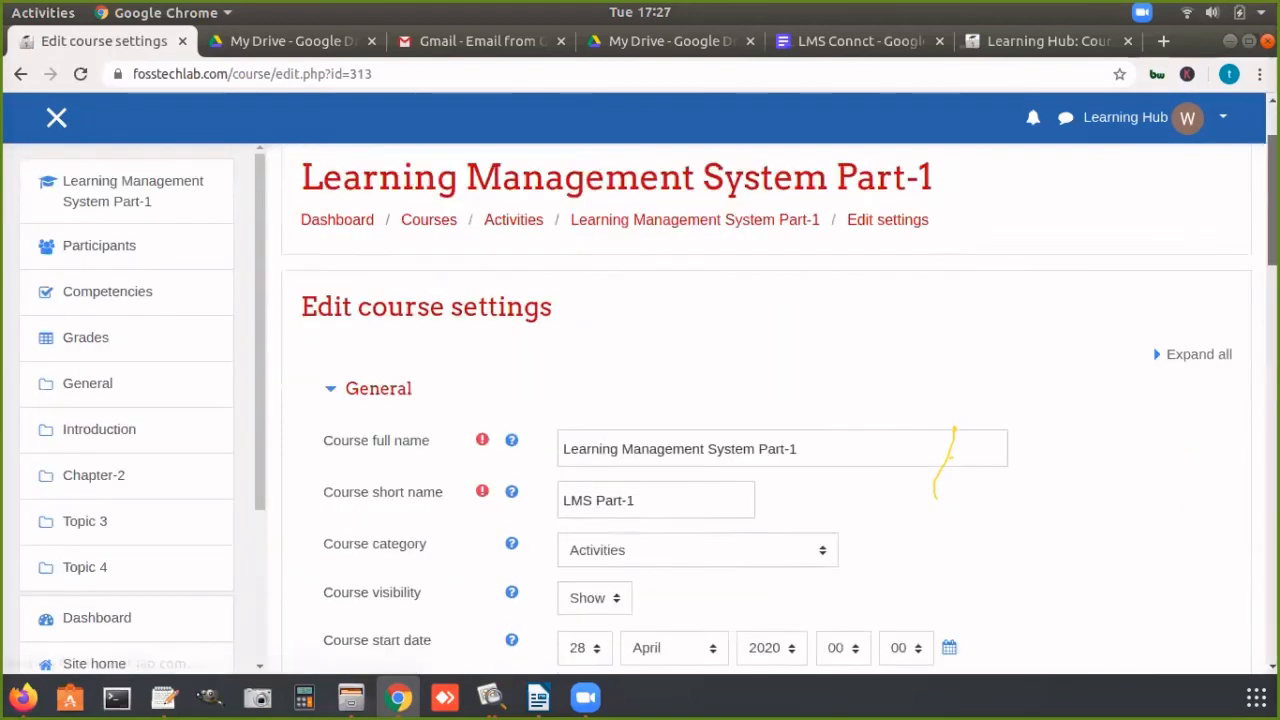
scroll(760, 398, "down", 1)
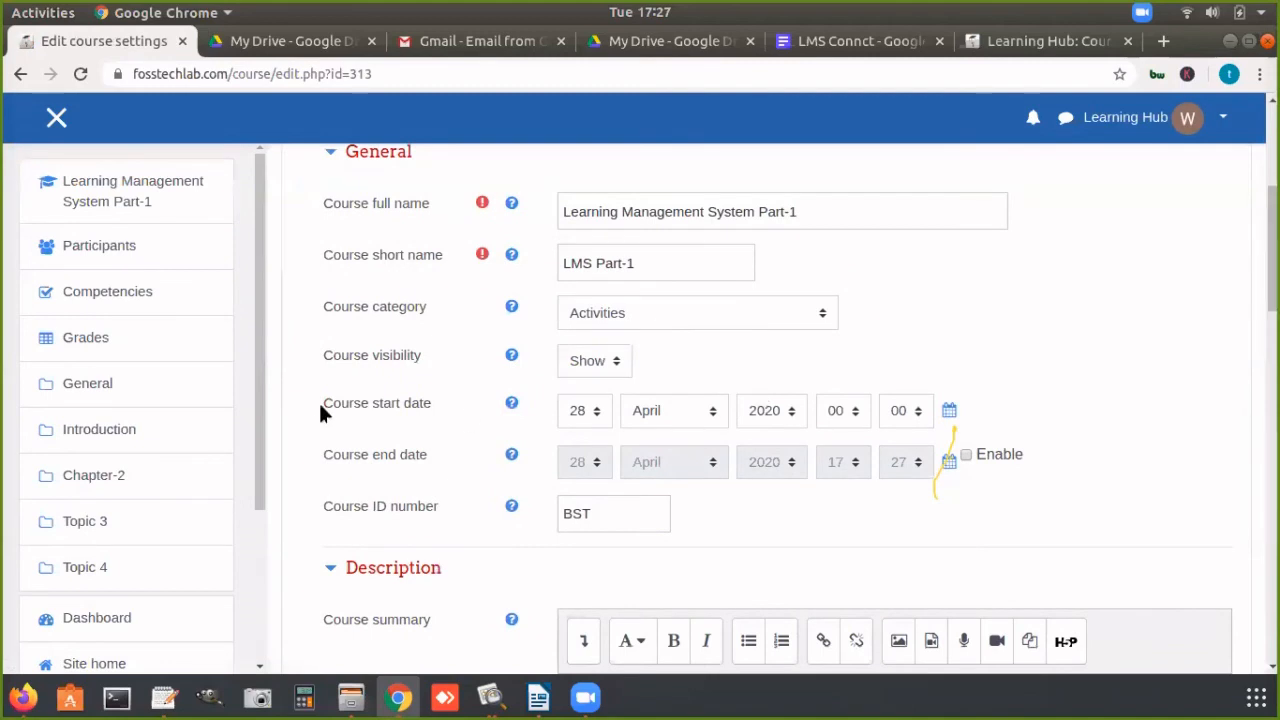
left_click_drag(321, 412, 428, 422)
left_click_drag(330, 460, 448, 464)
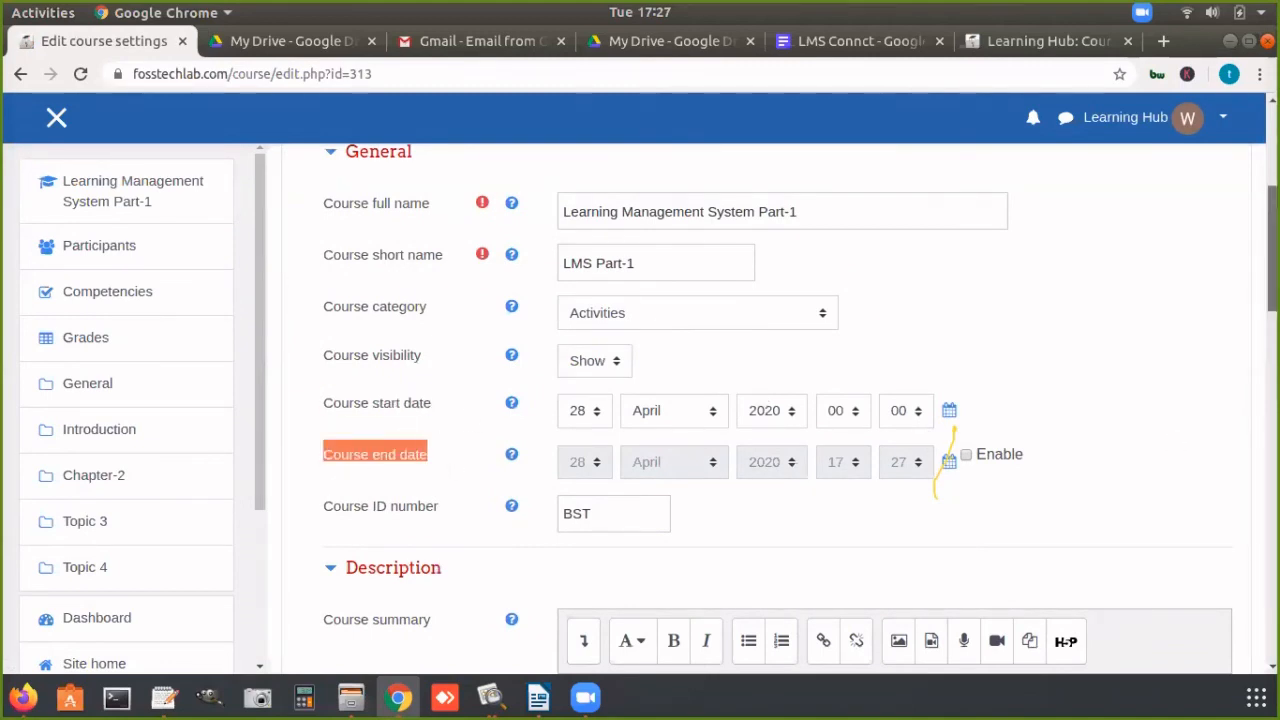
scroll(965, 427, "up", 2)
scroll(790, 246, "up", 1)
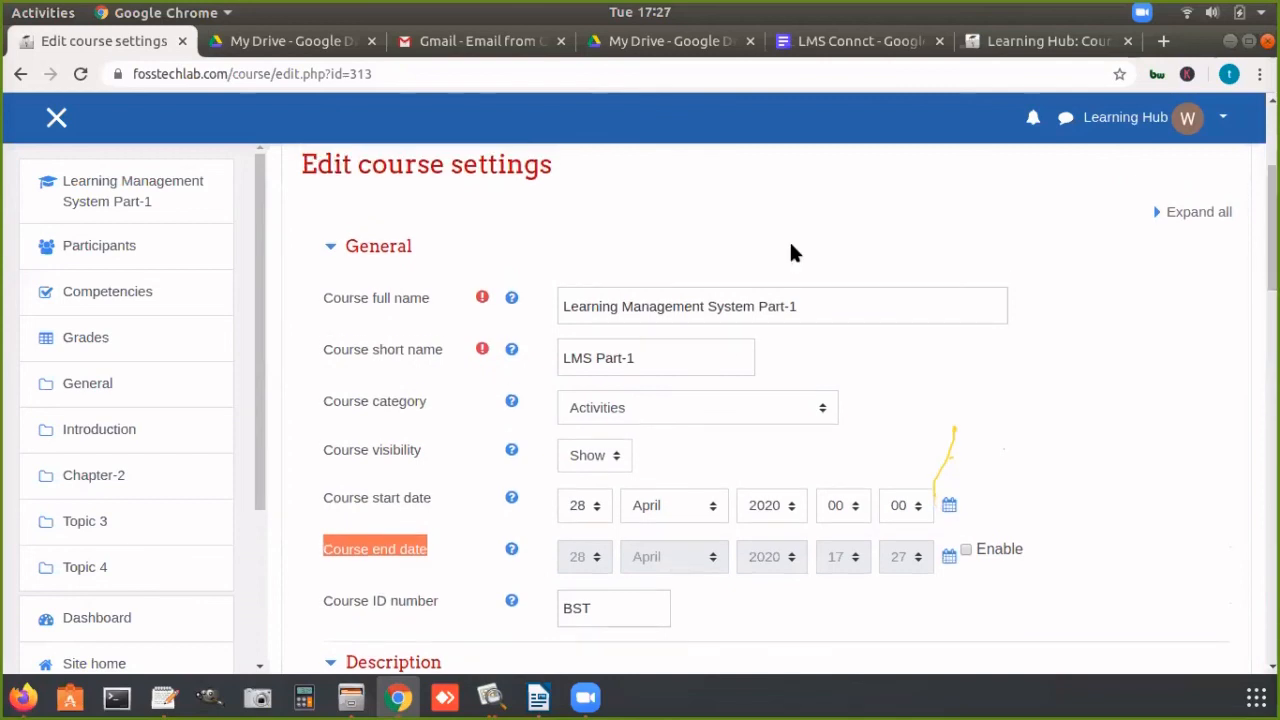
left_click(105, 197)
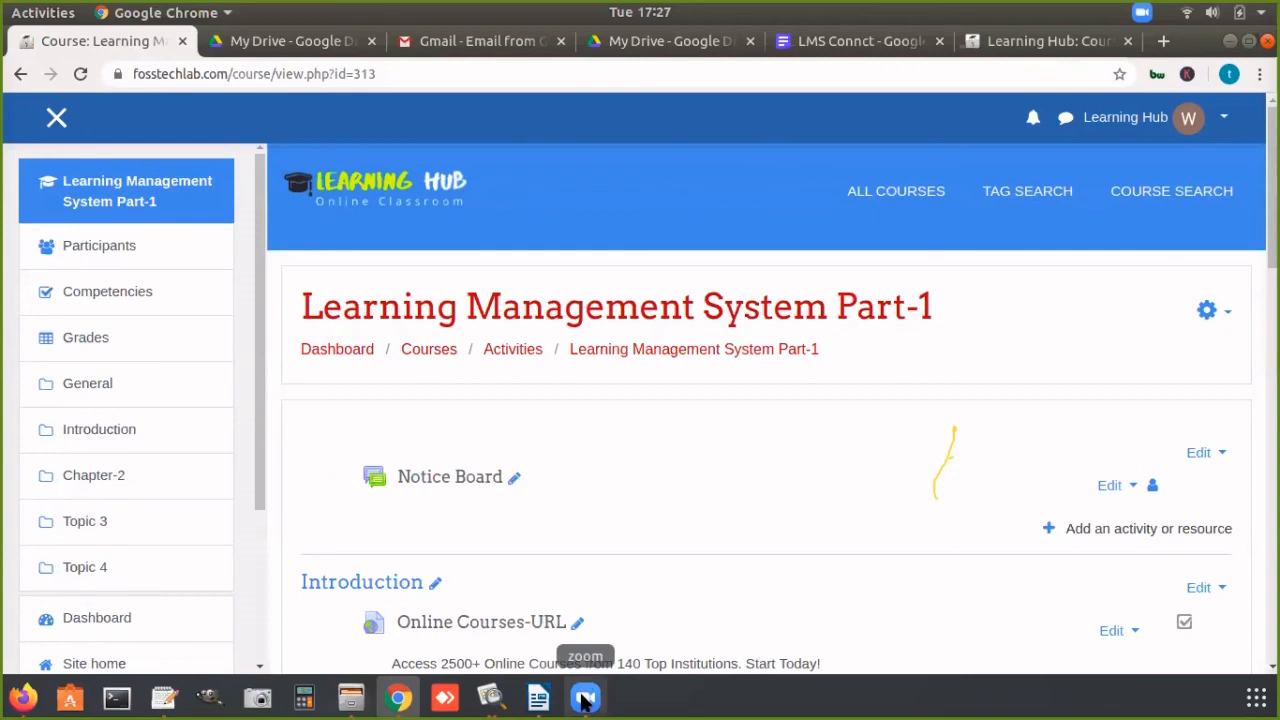
left_click(585, 698)
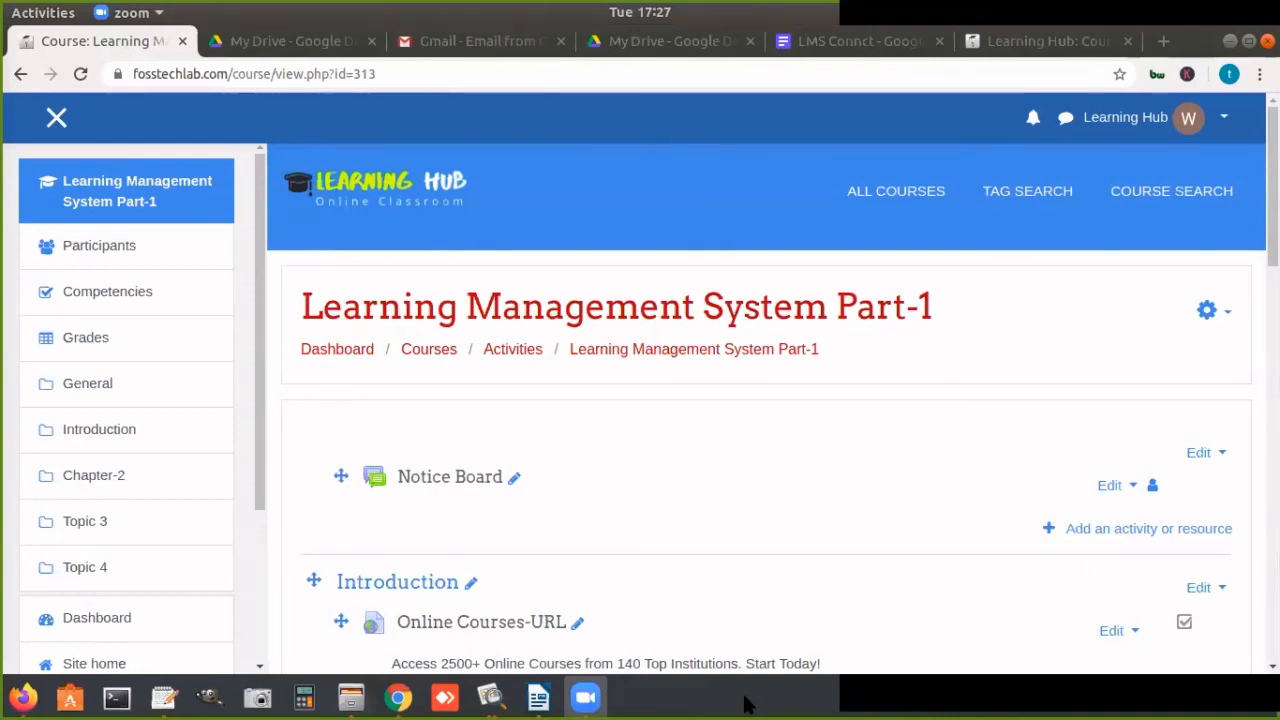
left_click(165, 700)
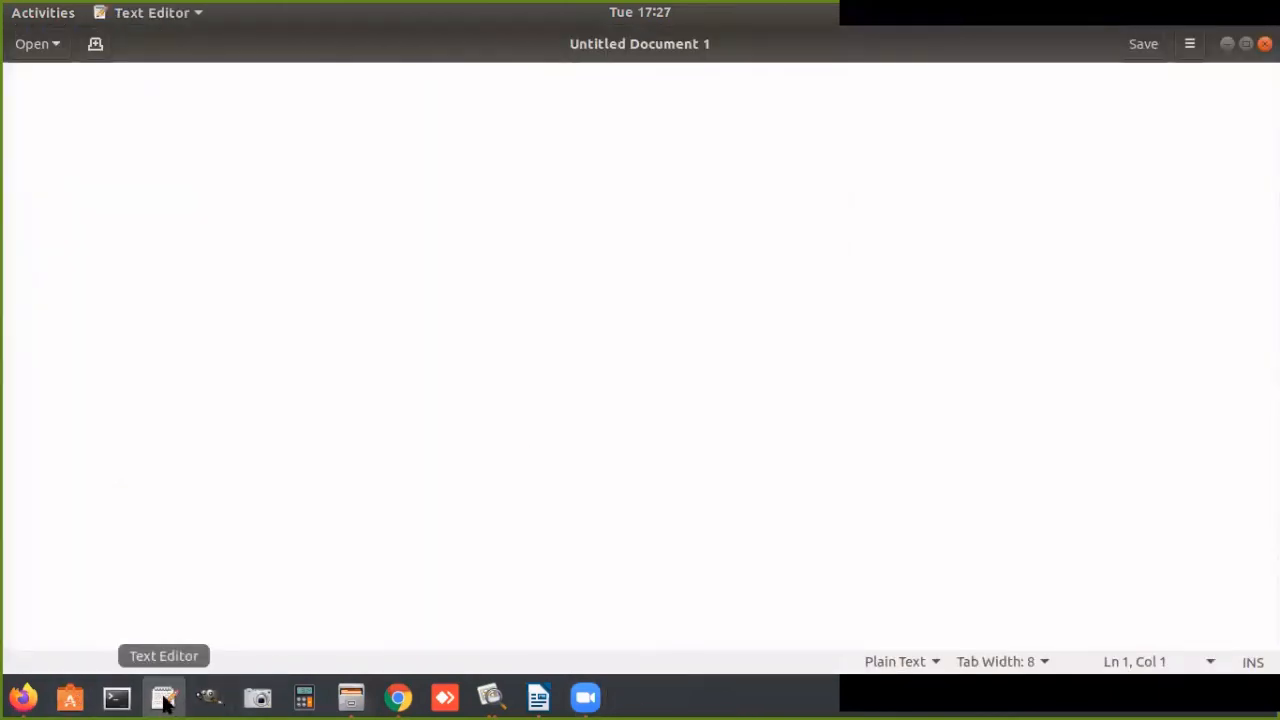
Step: Switch back to the Learning Management System Part-1 course in Chrome and hide the course navigation drawer
left_click(398, 698)
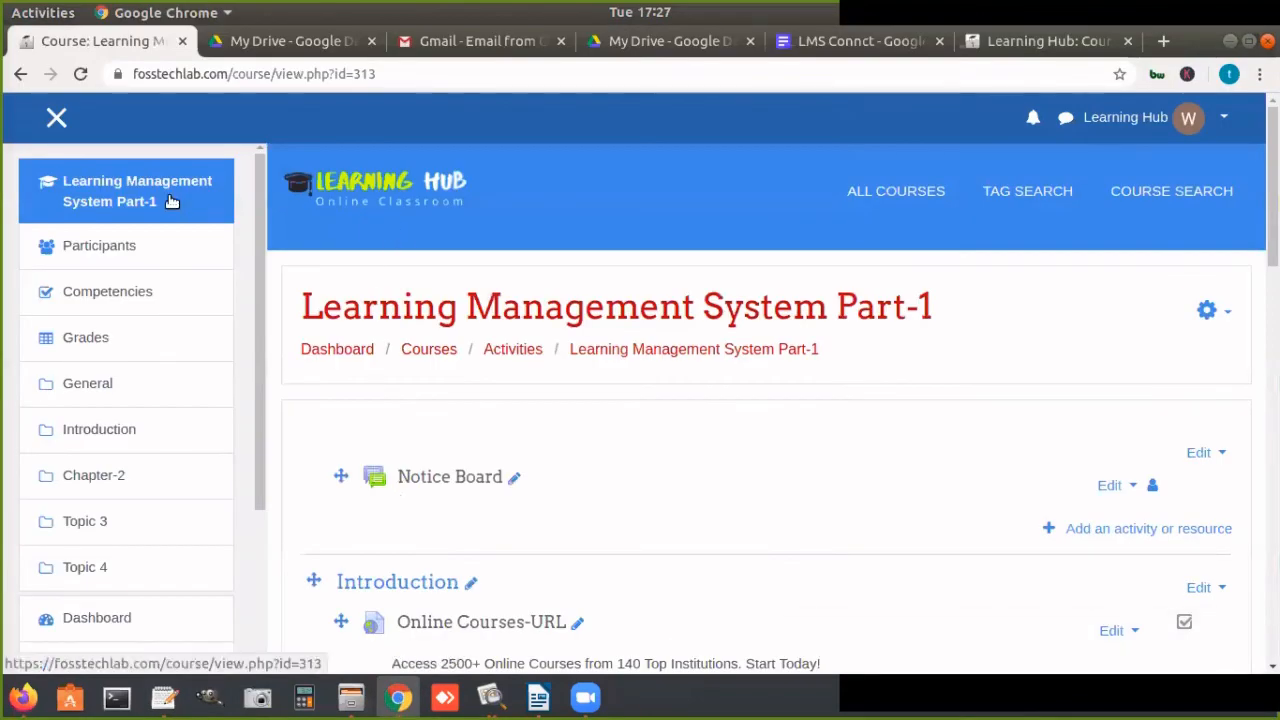
left_click(172, 201)
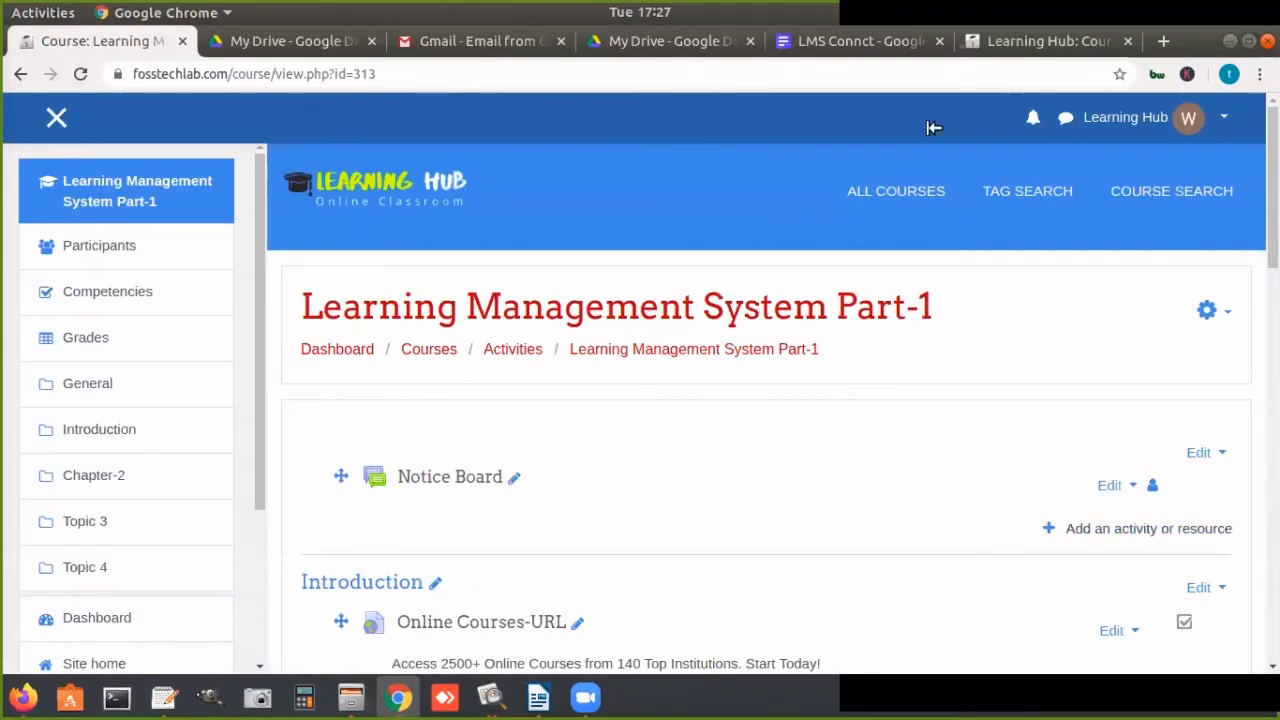
left_click(1218, 47)
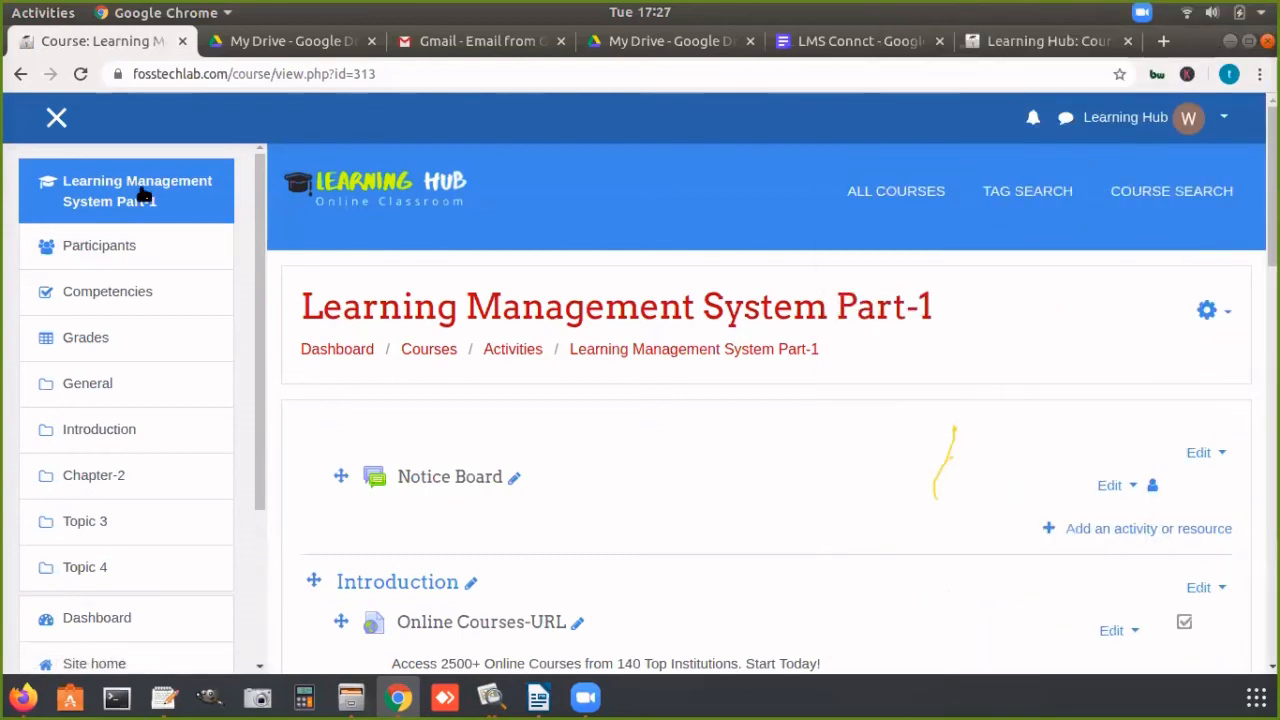
left_click(56, 117)
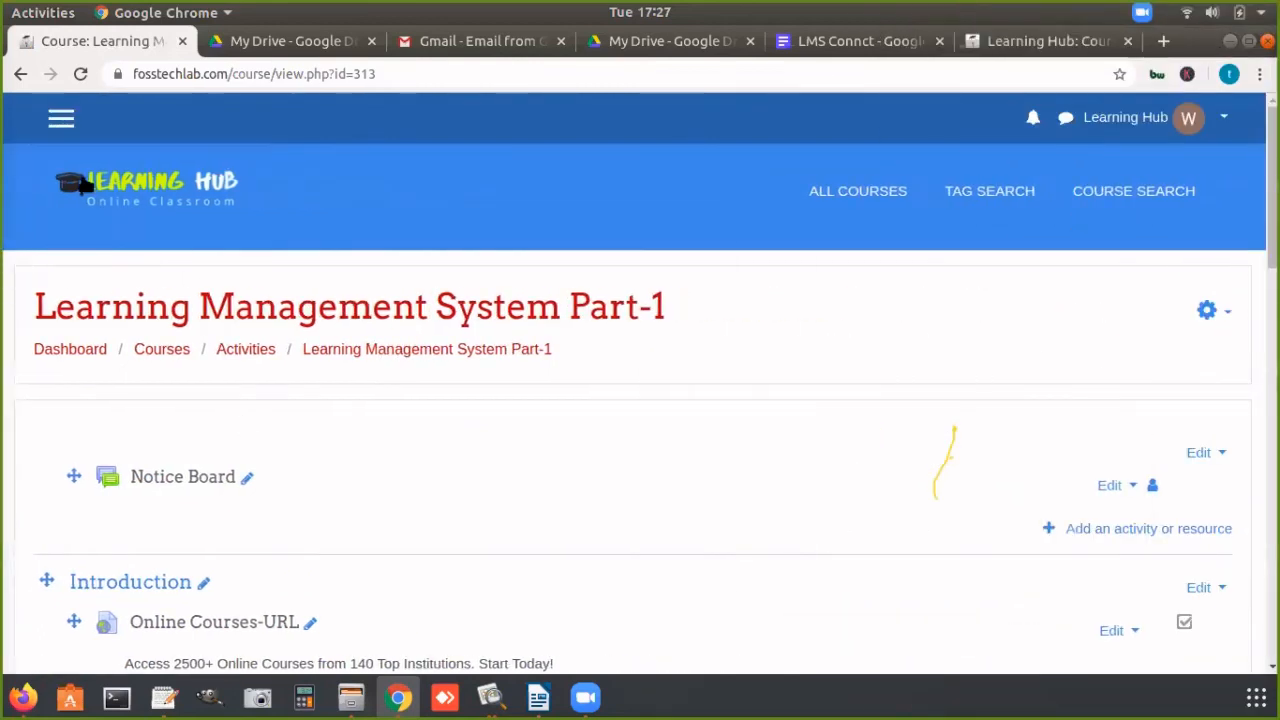
Step: Show the course navigation drawer, search the site's courses for "aca", and open the Advance Corporate Accounting course
left_click(61, 118)
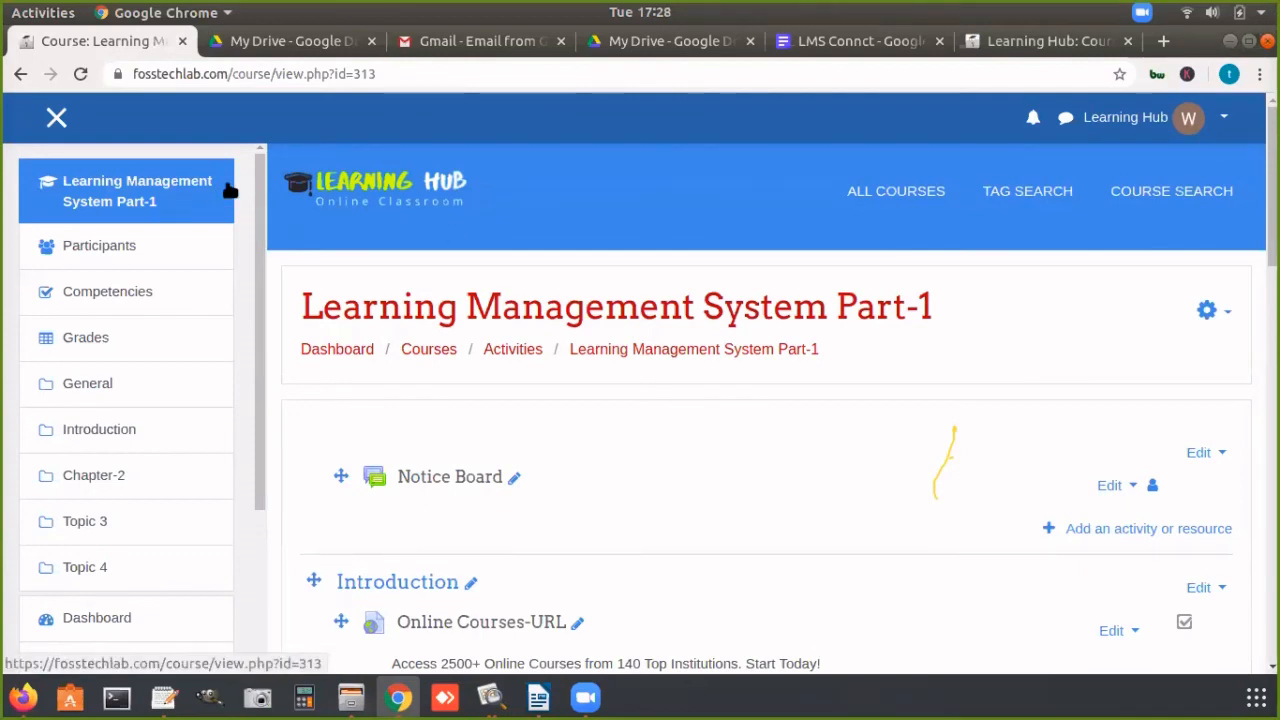
left_click(1168, 191)
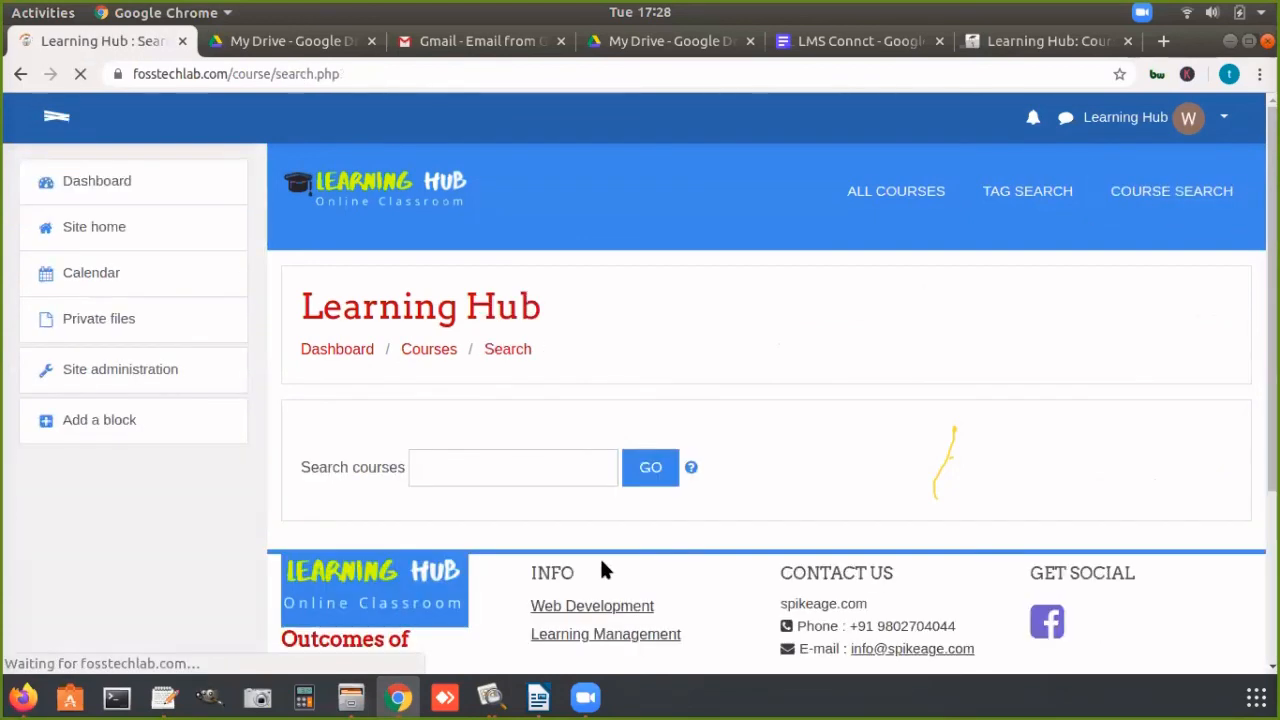
left_click(511, 476)
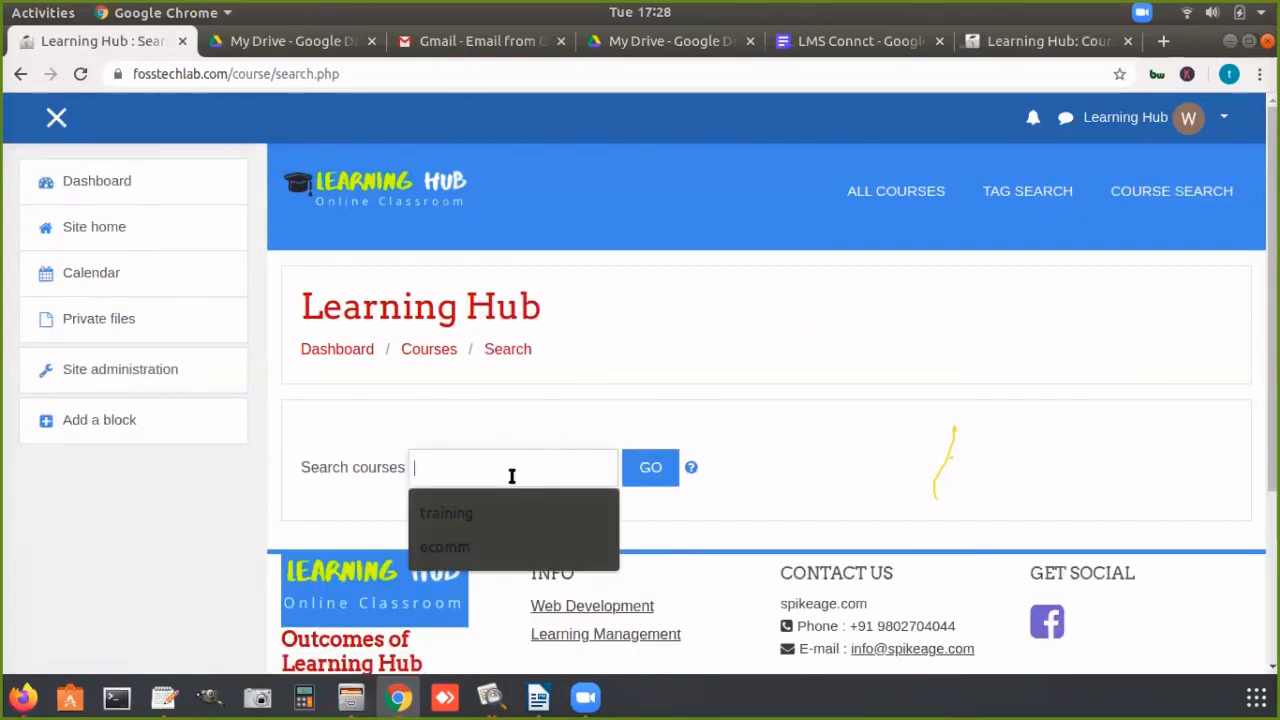
type("aca")
key("Return")
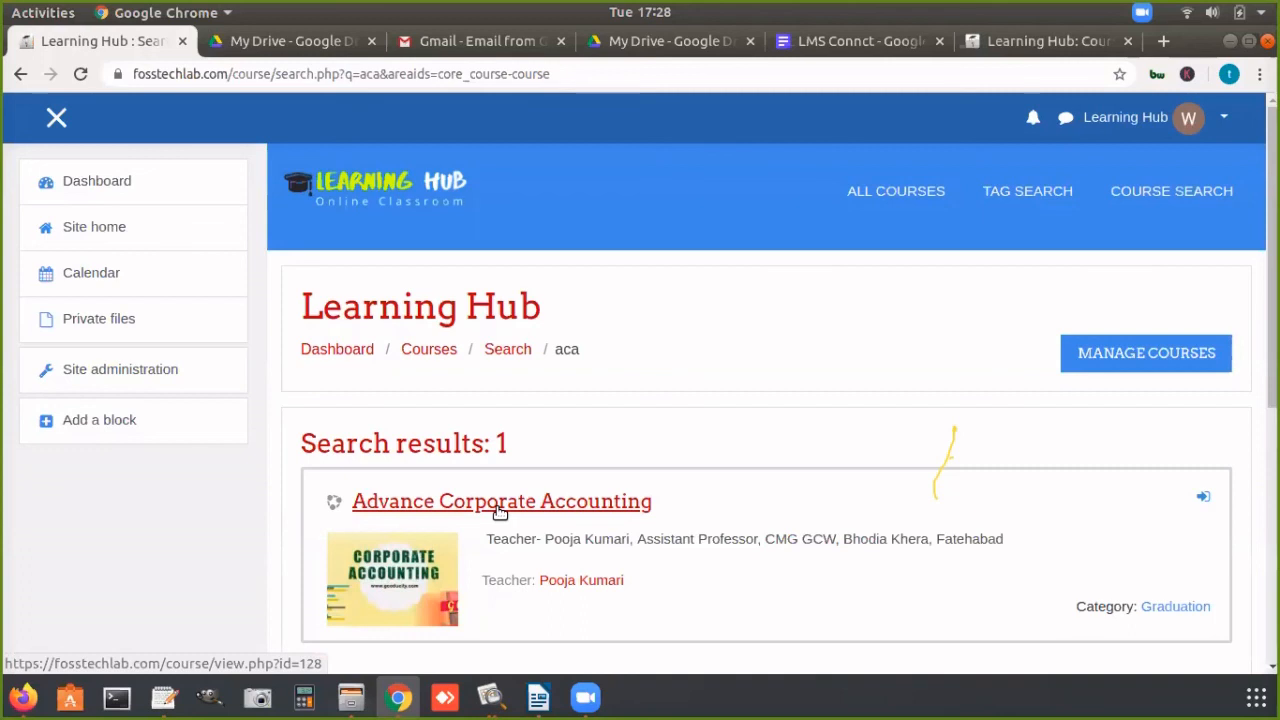
left_click(497, 508)
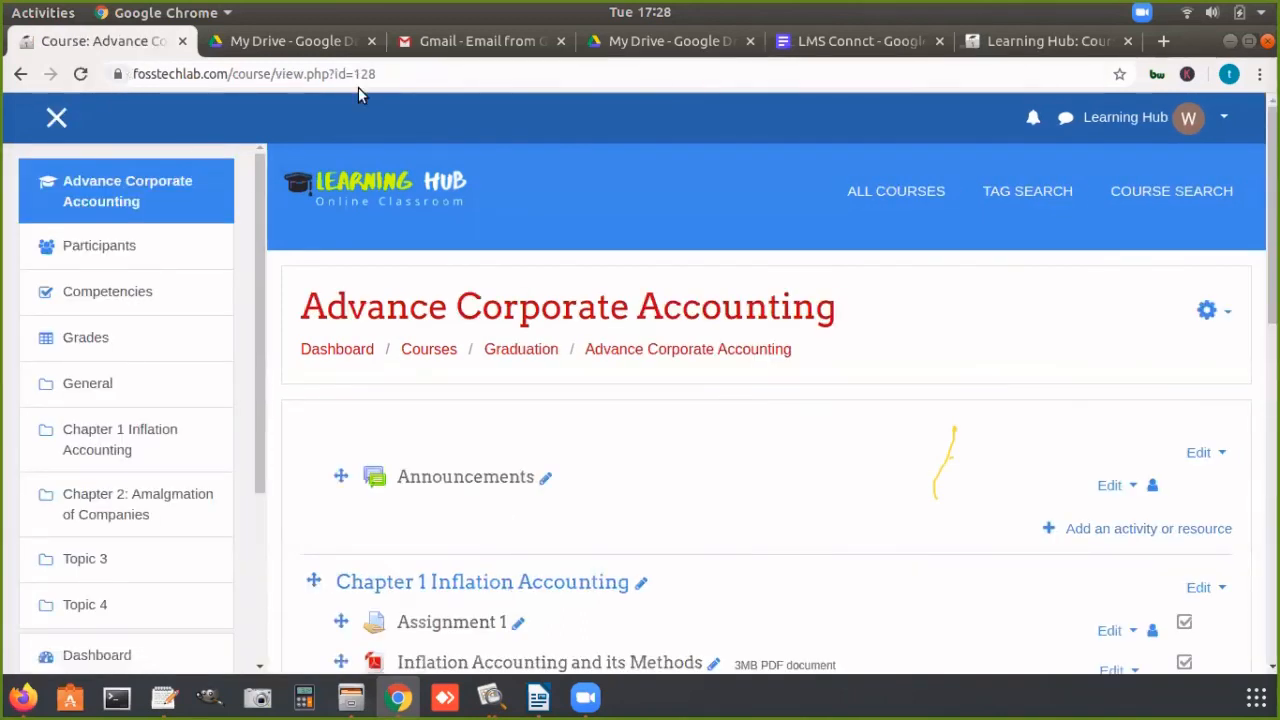
Step: Copy the web address of the Advance Corporate Accounting course page
left_click(396, 78)
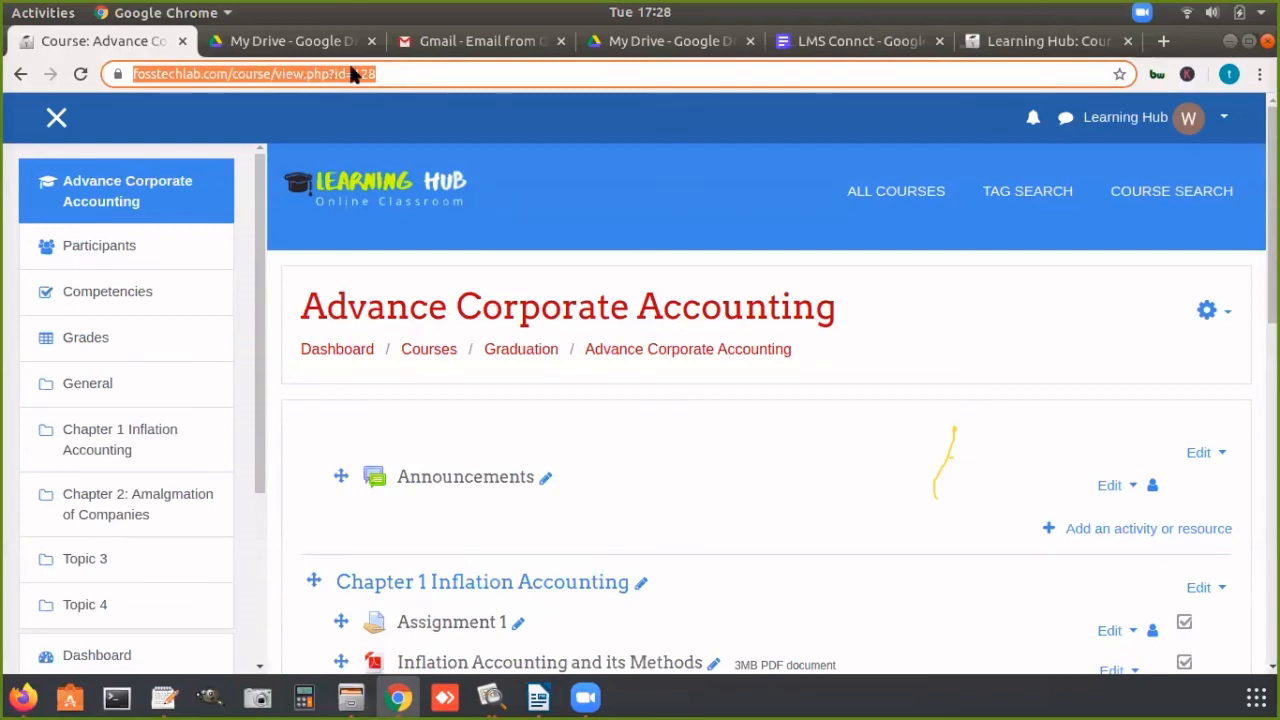
right_click(293, 76)
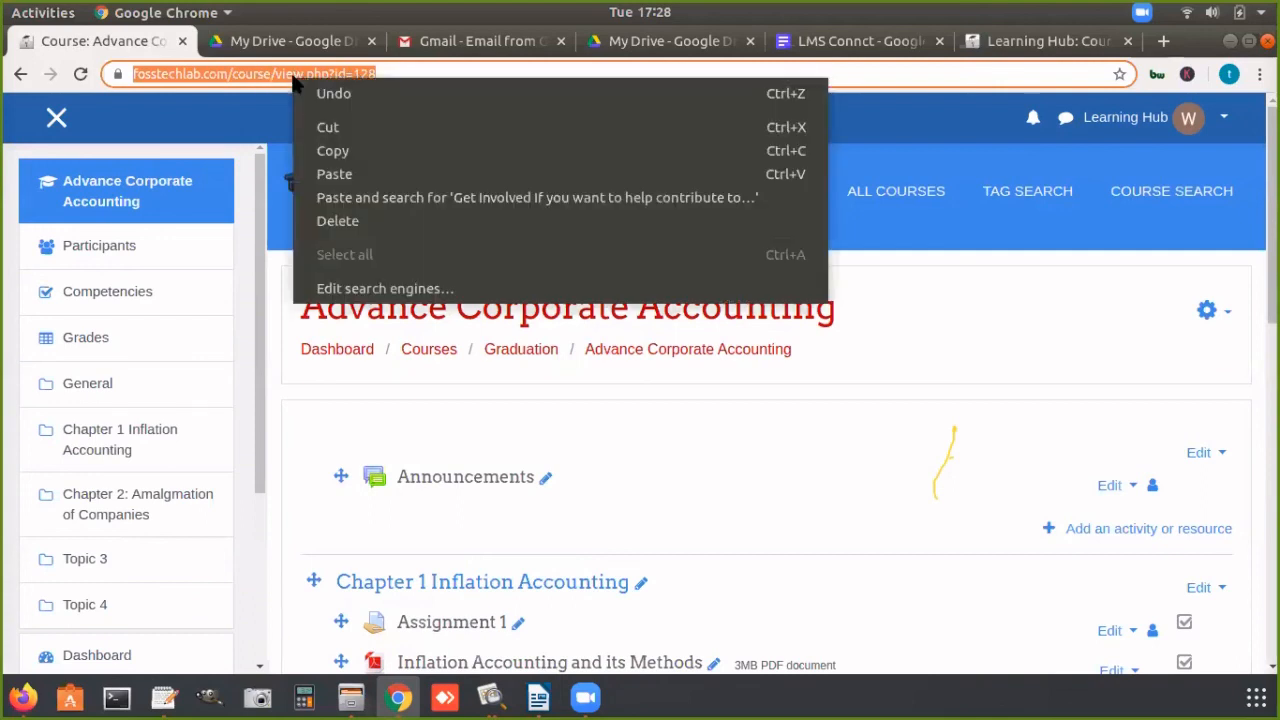
left_click(333, 151)
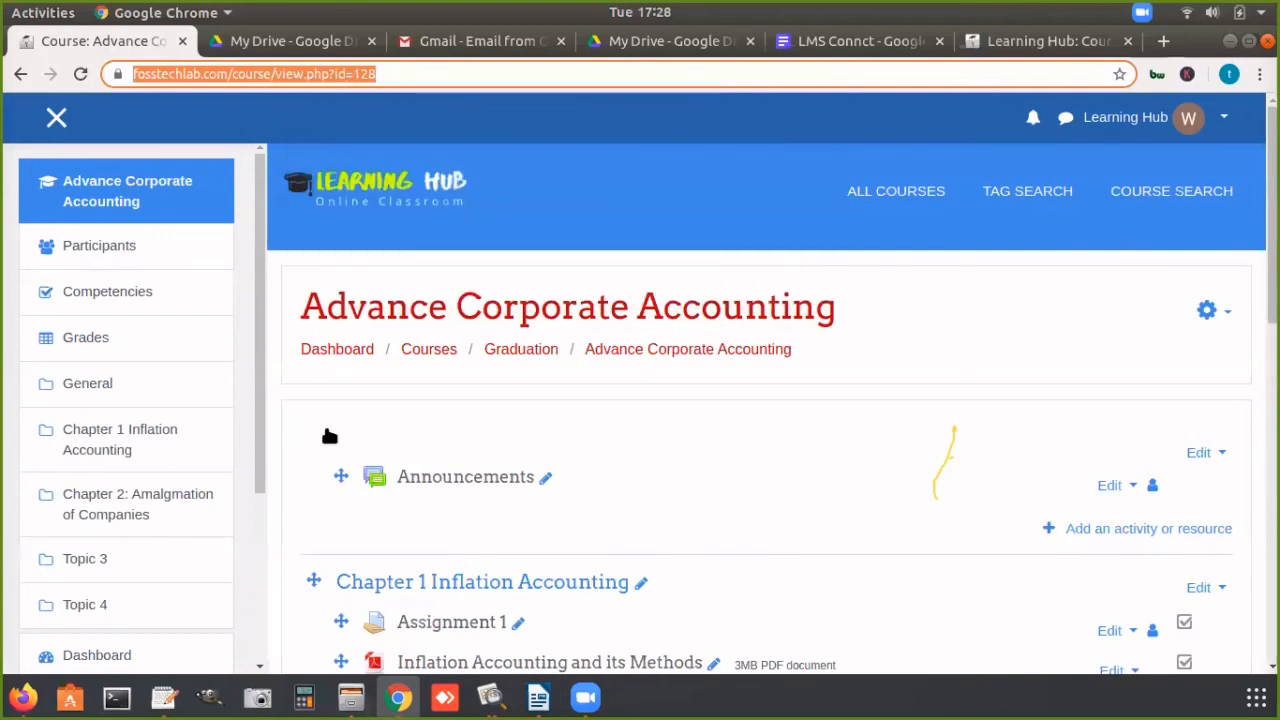
Step: Switch to Firefox to view the WhatsApp Web page, and return to the Advance Corporate Accounting course in Chrome
left_click(23, 697)
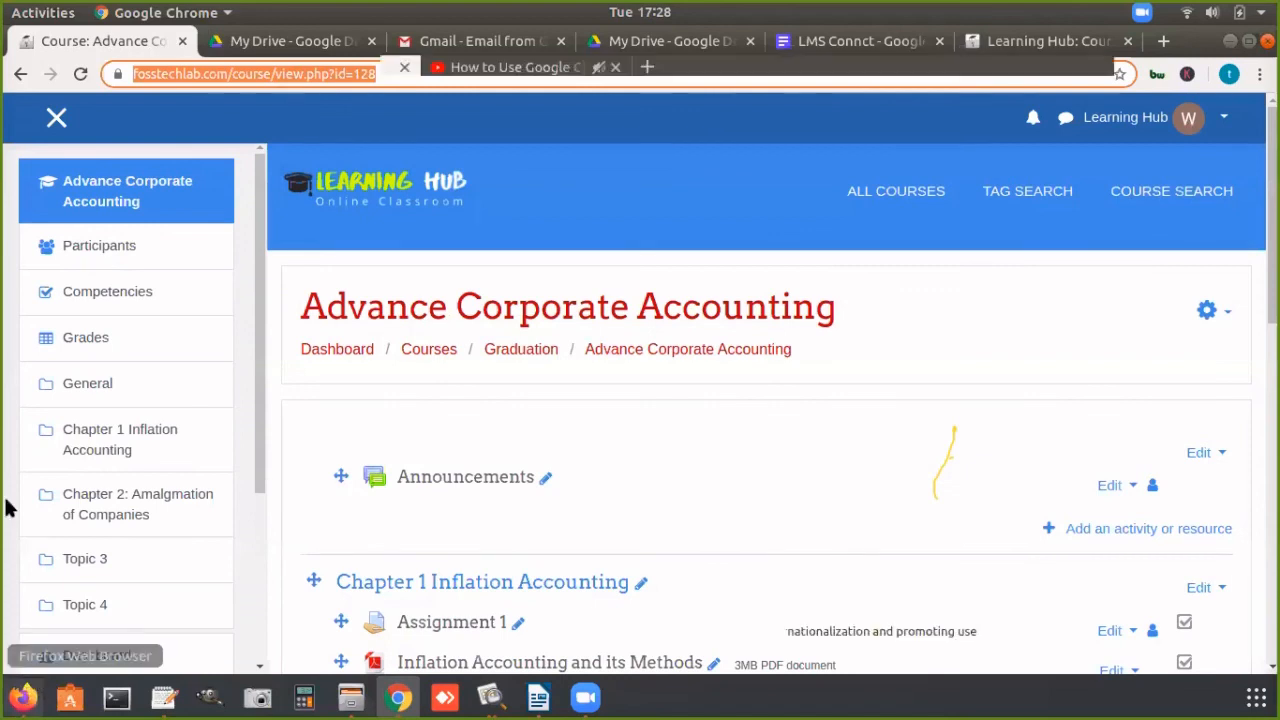
left_click(110, 67)
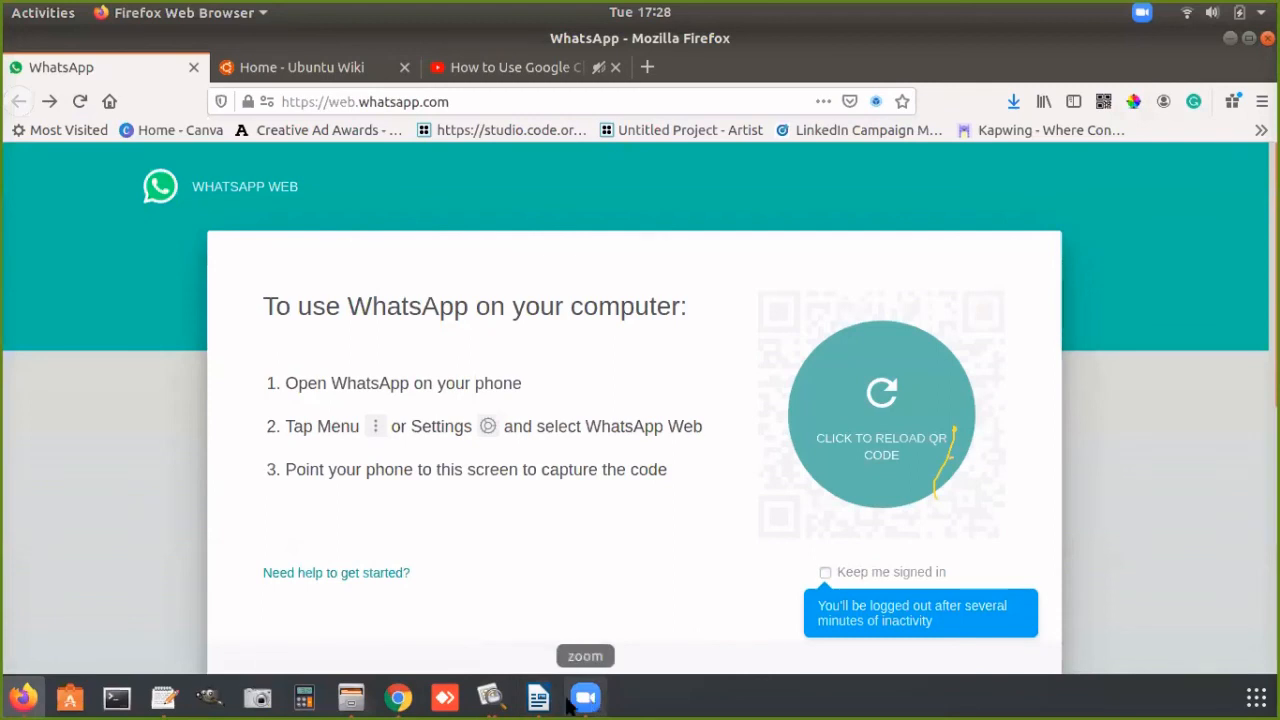
left_click(398, 697)
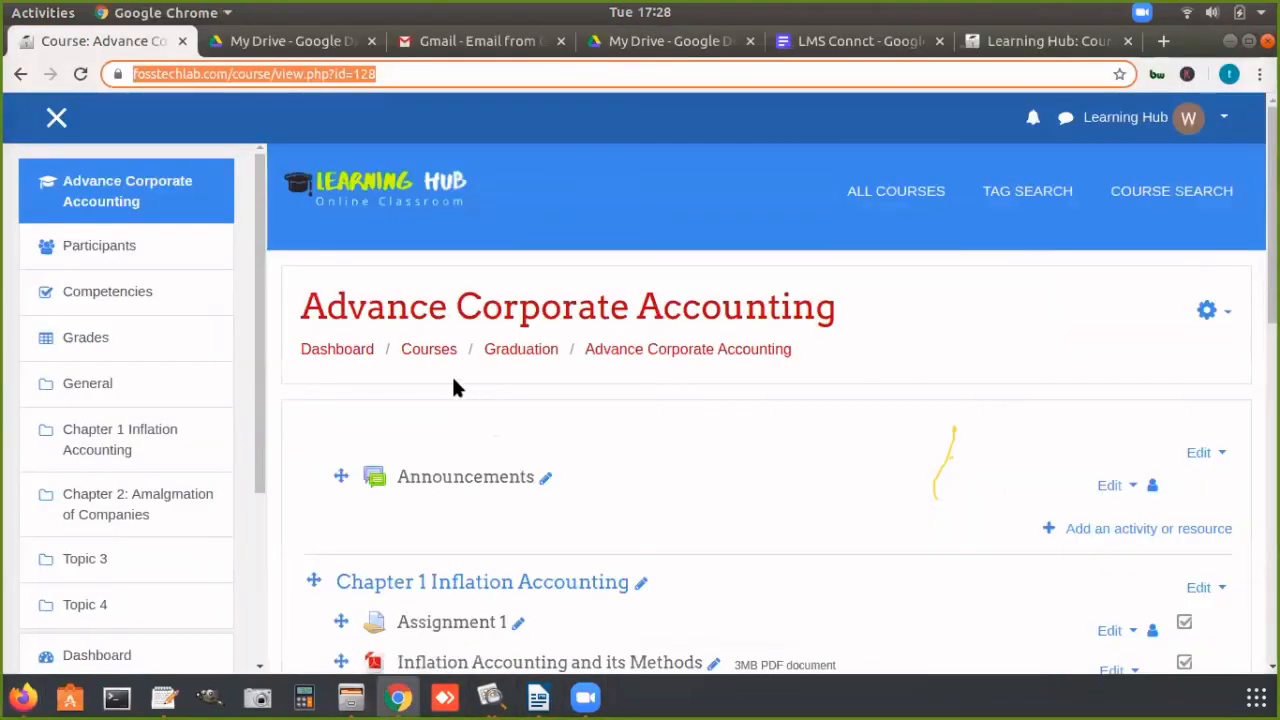